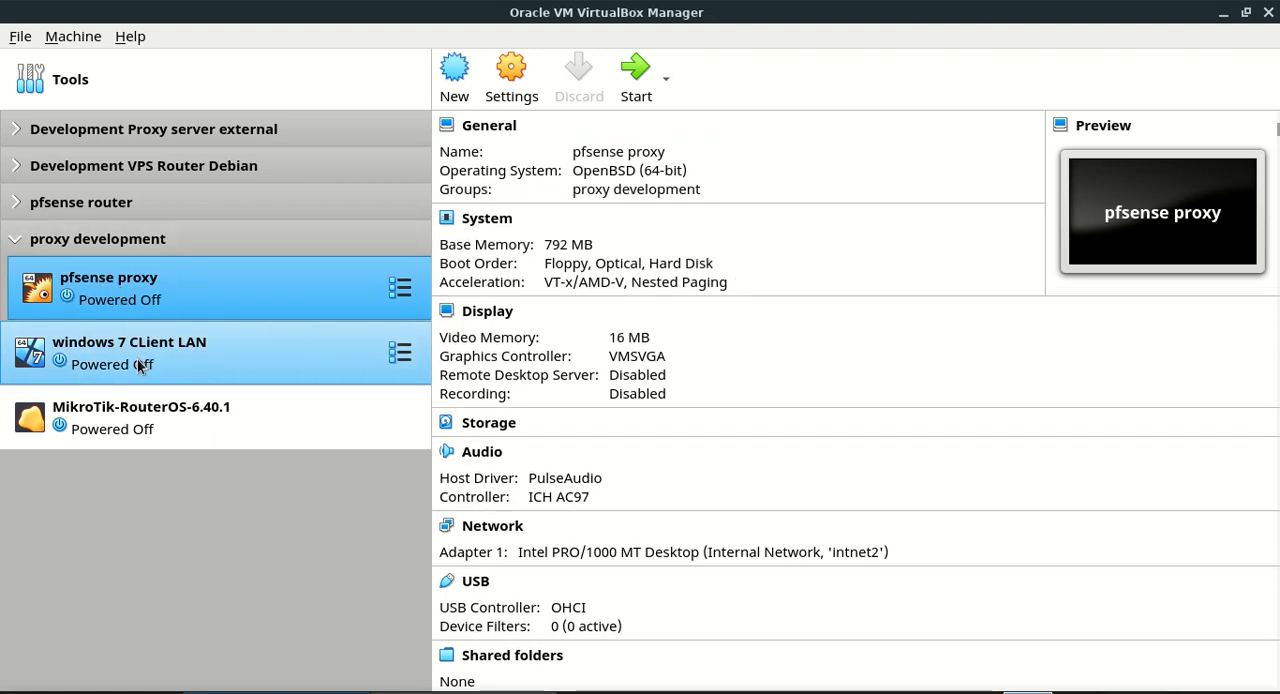
Compare the summary details of the pfsense proxy, windows 7 CLient LAN and MikroTik-RouterOS-6.40.1 virtual machines
left_click(237, 358)
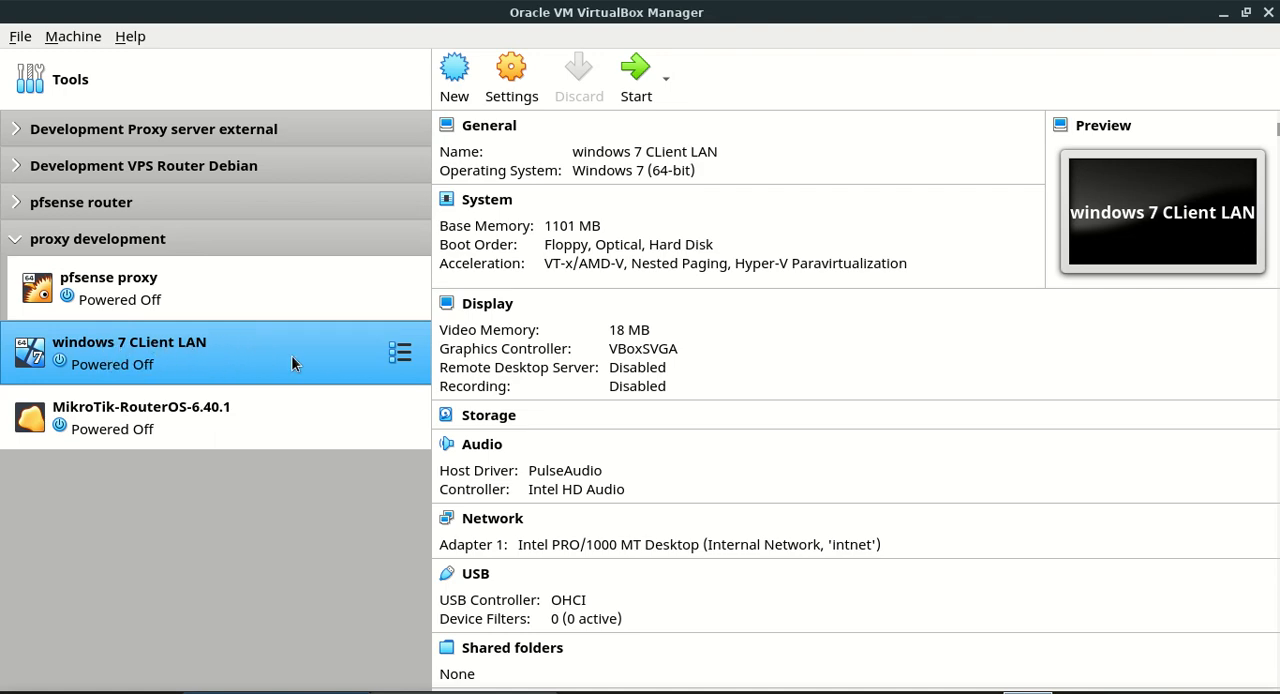
left_click(255, 407)
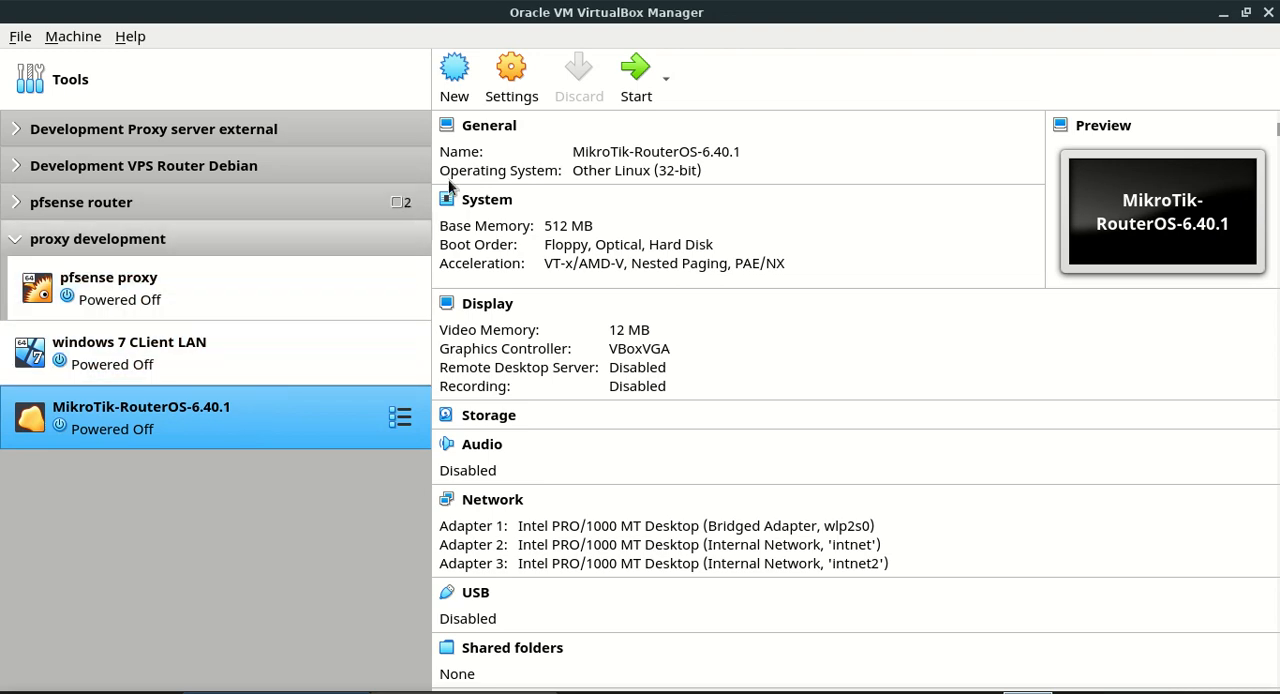
left_click(226, 288)
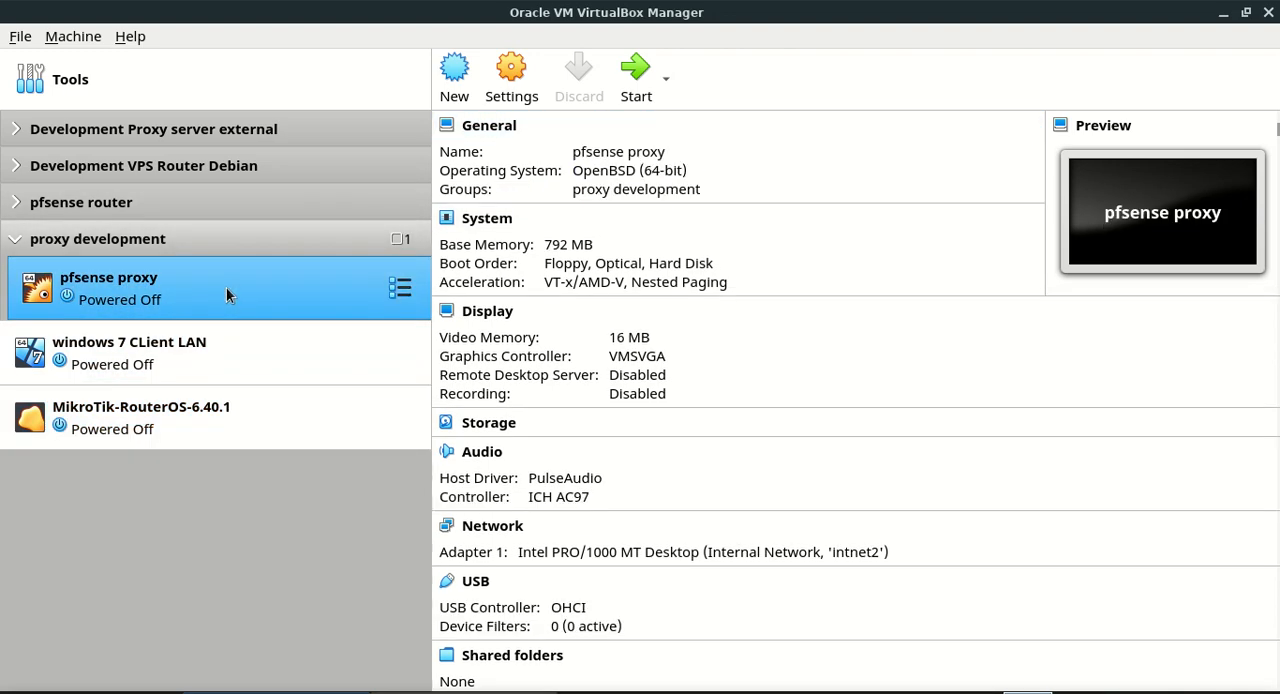
left_click(207, 347)
left_click(196, 400)
left_click(190, 350)
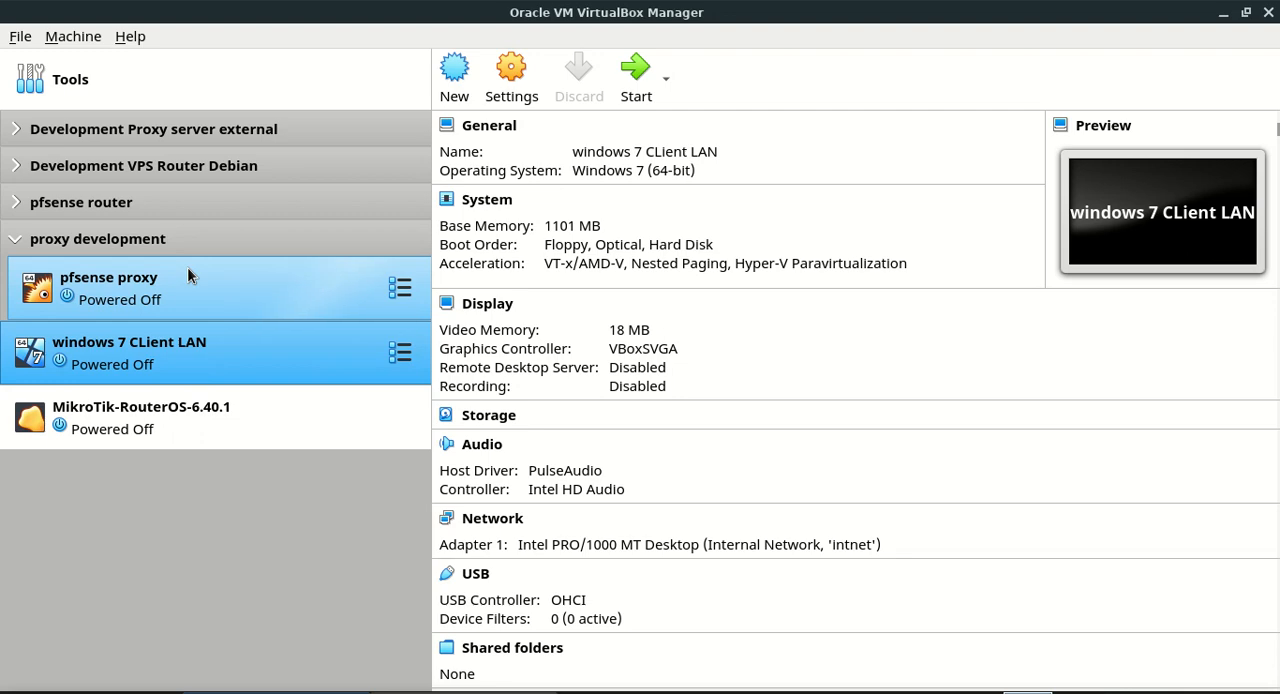
left_click(187, 267)
left_click(188, 352)
left_click(190, 402)
left_click(198, 360)
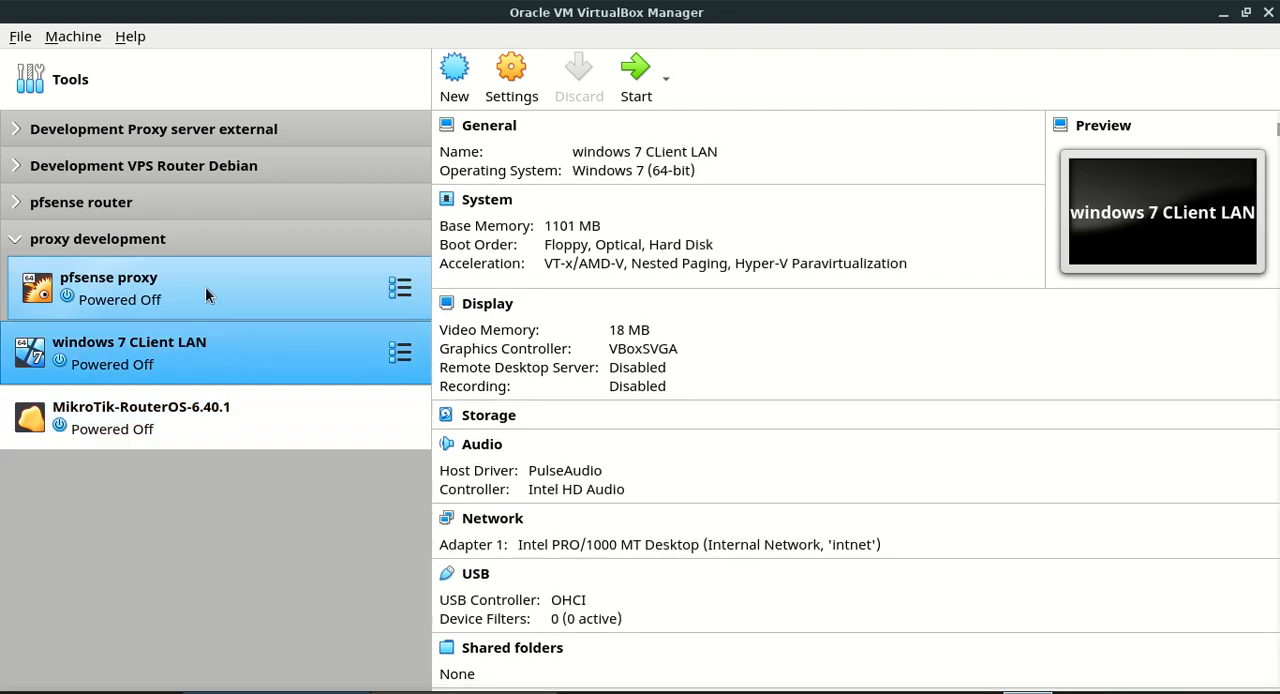
left_click(206, 288)
left_click(212, 366)
Review Adapter 1's attachment type in the MikroTik-RouterOS-6.40.1 network settings and select wlp2s0 as its bridged host interface
left_click(247, 415)
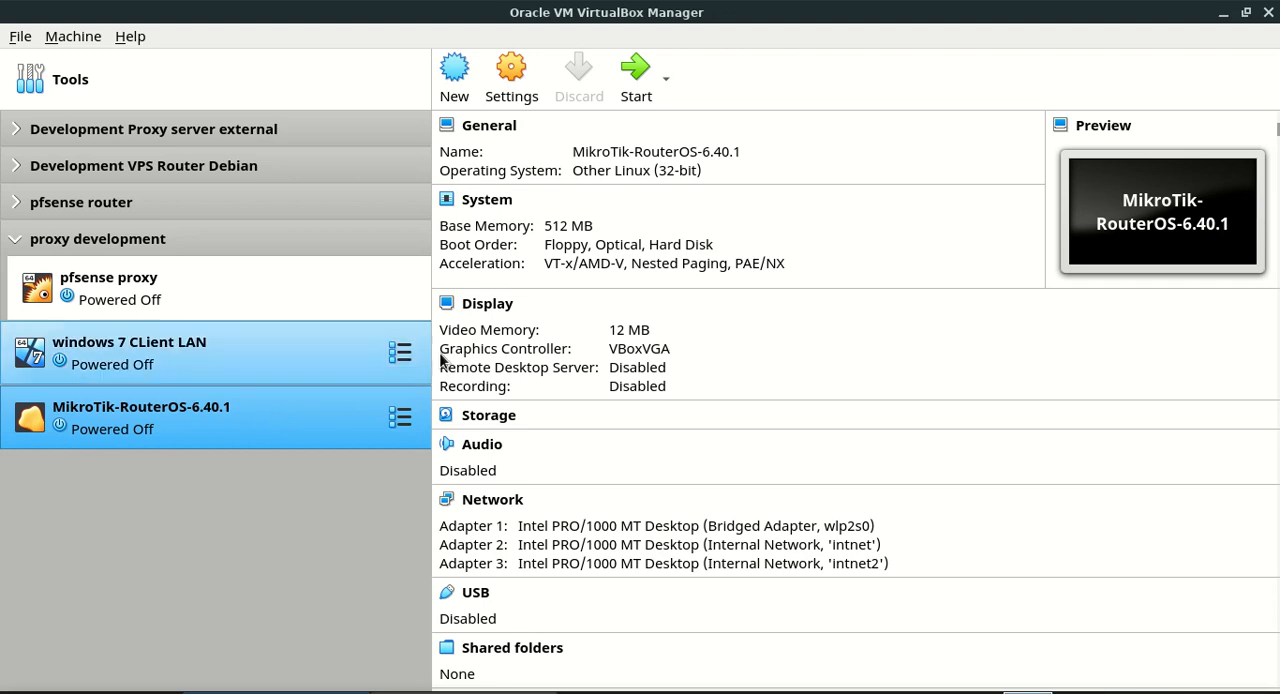
left_click(518, 64)
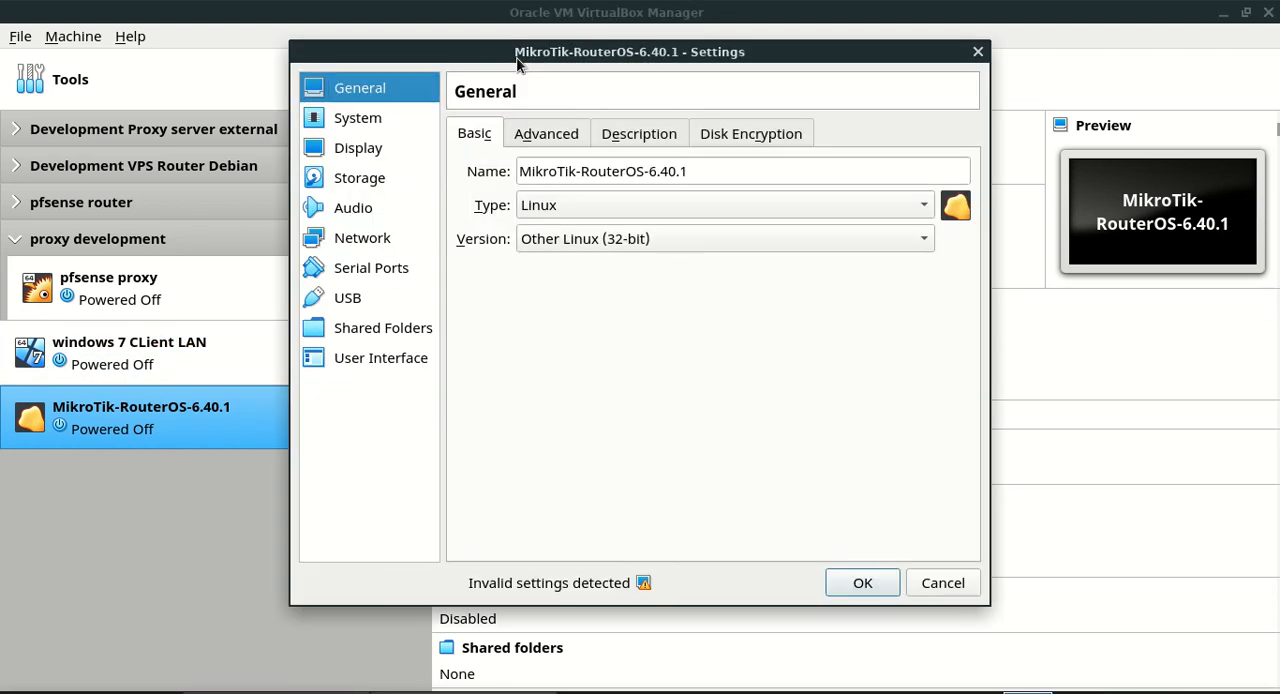
left_click(366, 238)
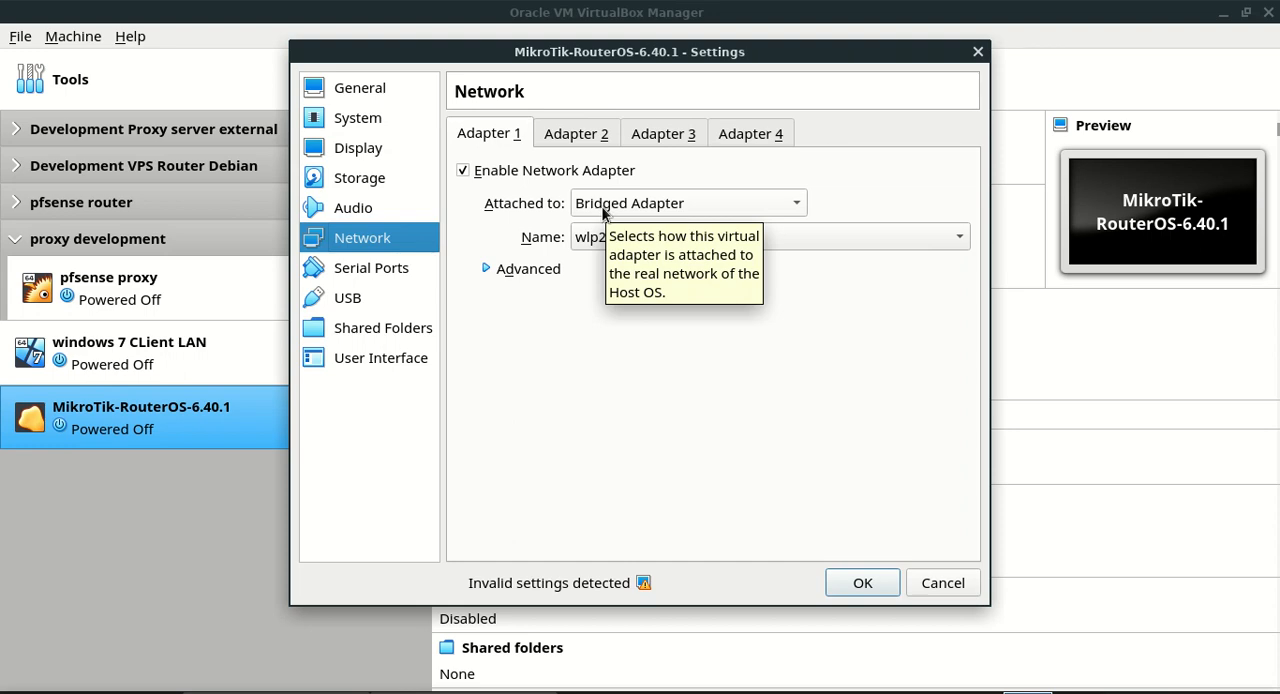
left_click(632, 205)
left_click(632, 204)
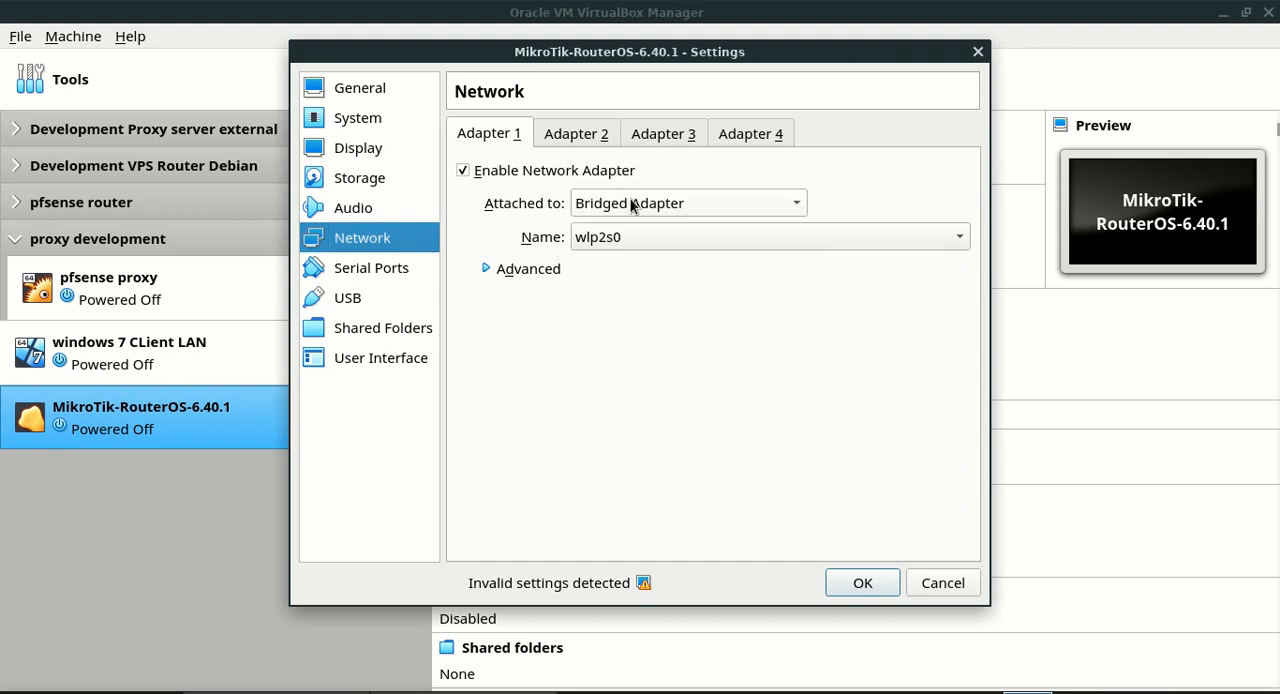
left_click(633, 237)
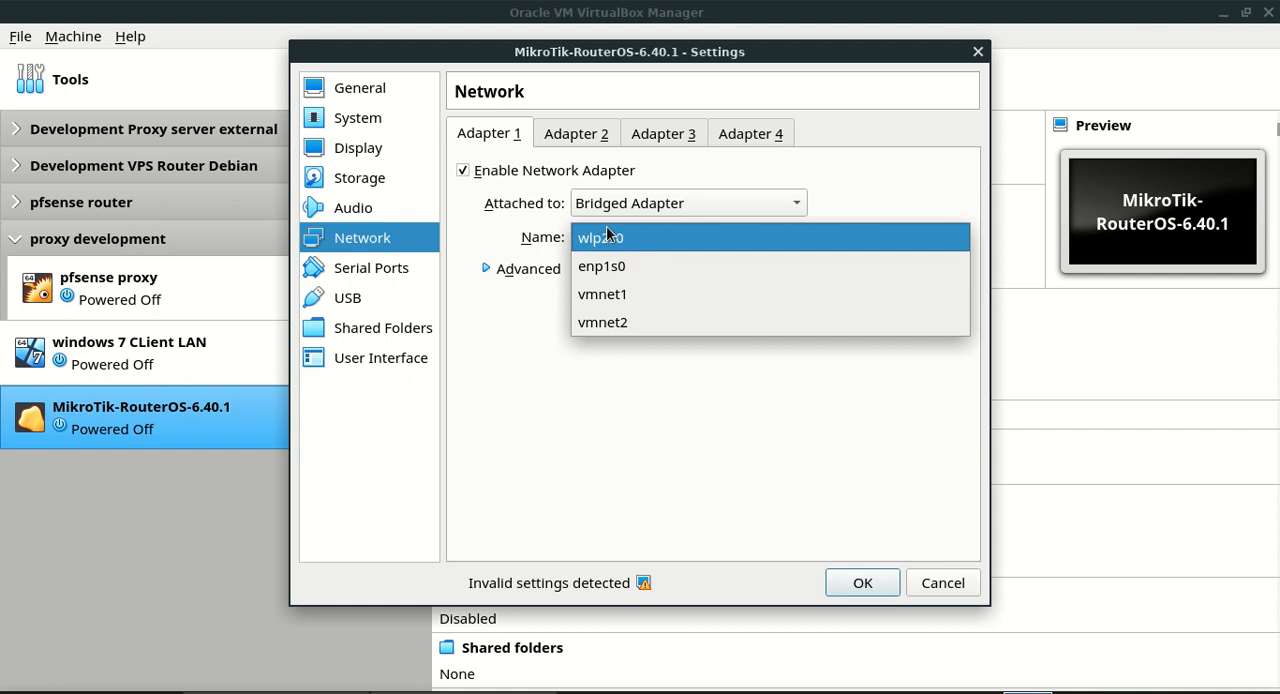
left_click(605, 234)
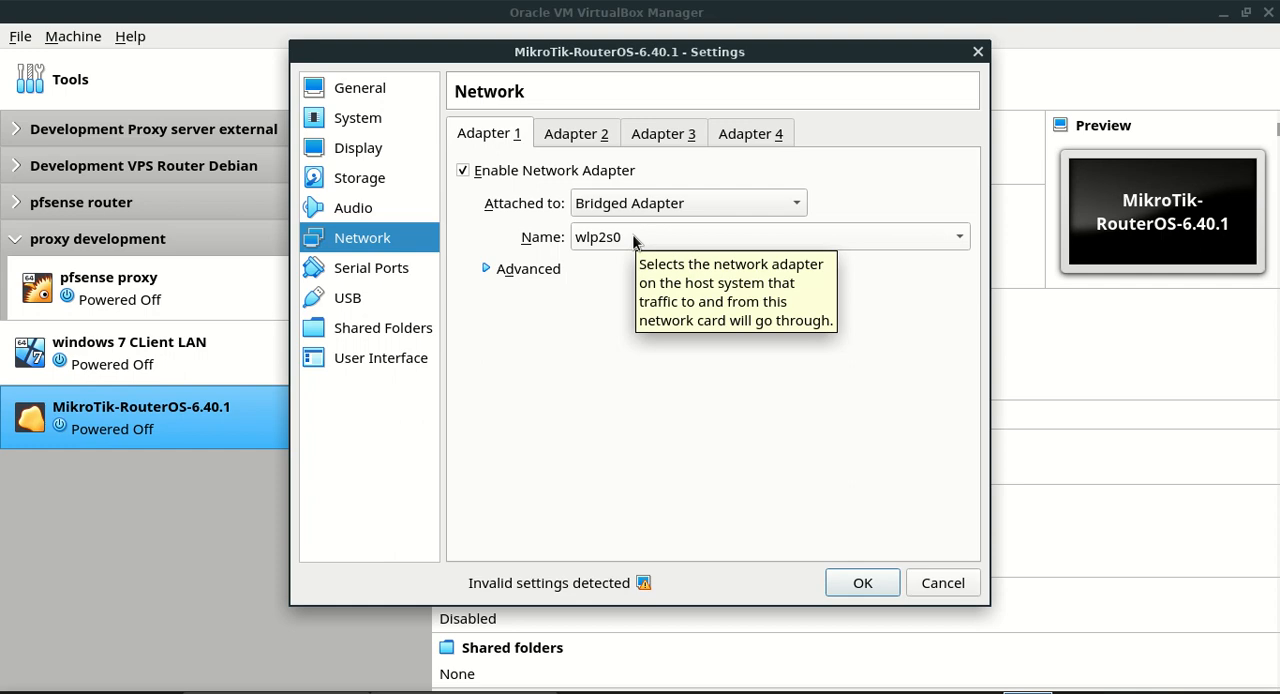
Check the internal network names of the MikroTik machine's Adapter 2 and Adapter 3, and accept the settings
left_click(589, 141)
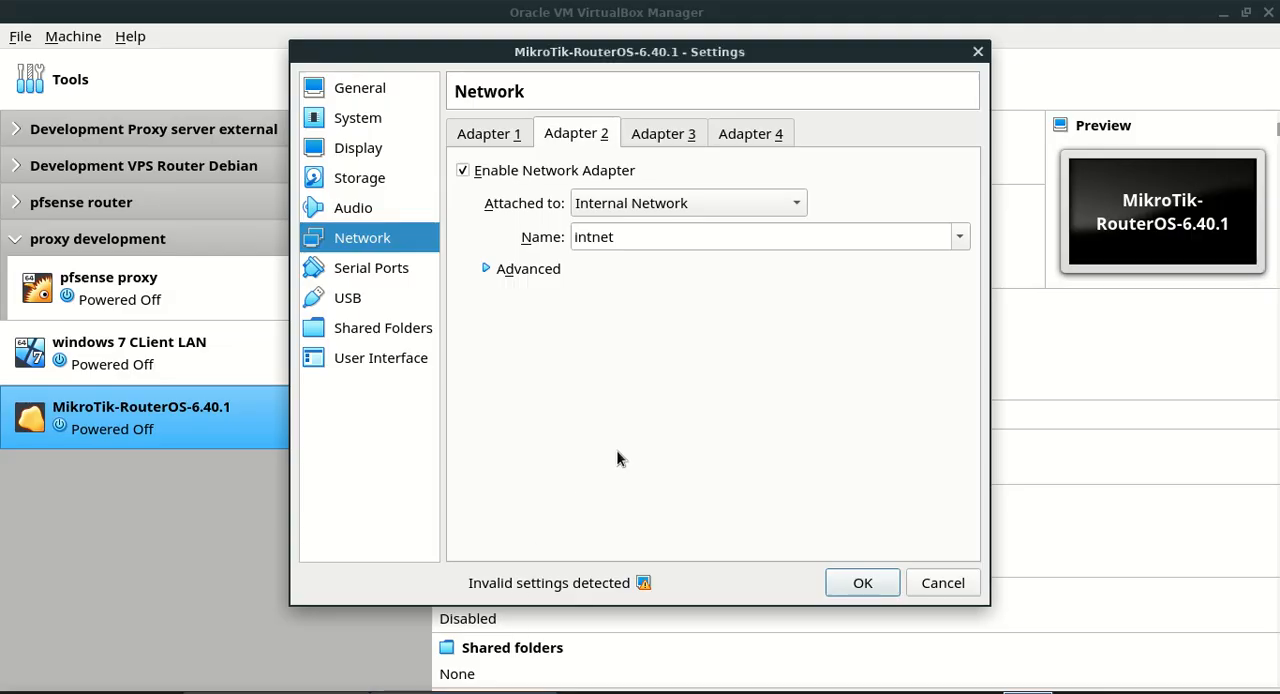
left_click_drag(661, 240, 595, 238)
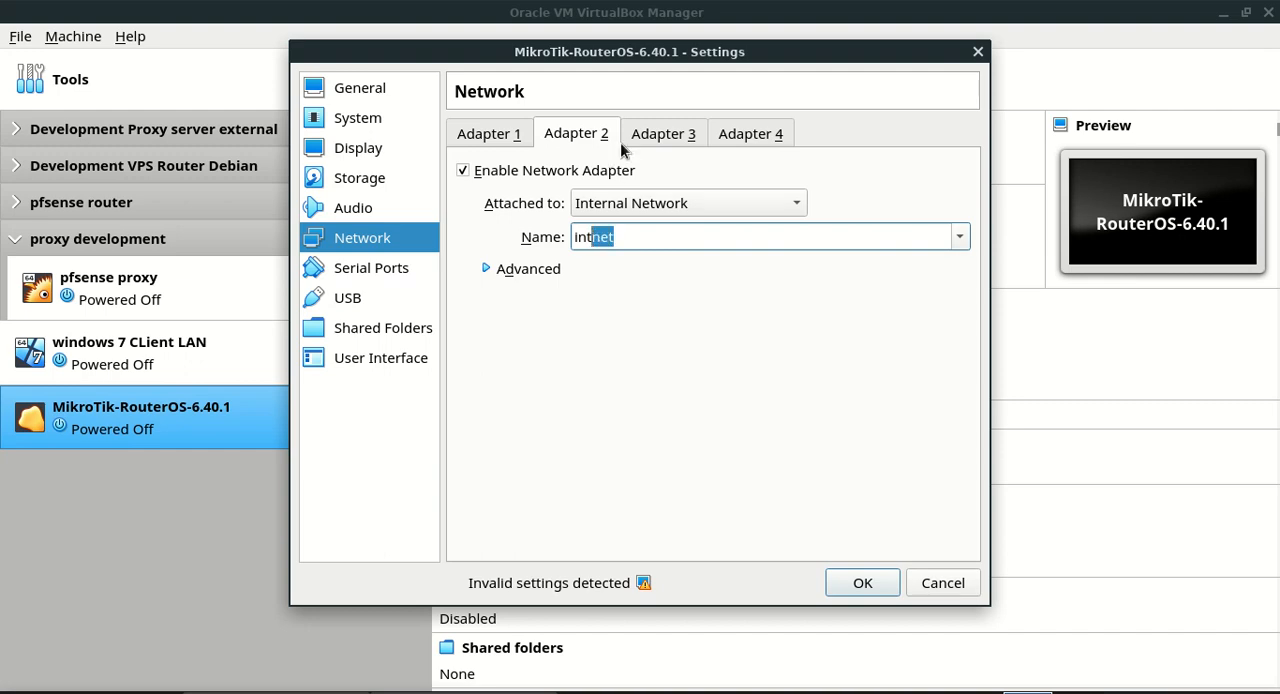
left_click(665, 137)
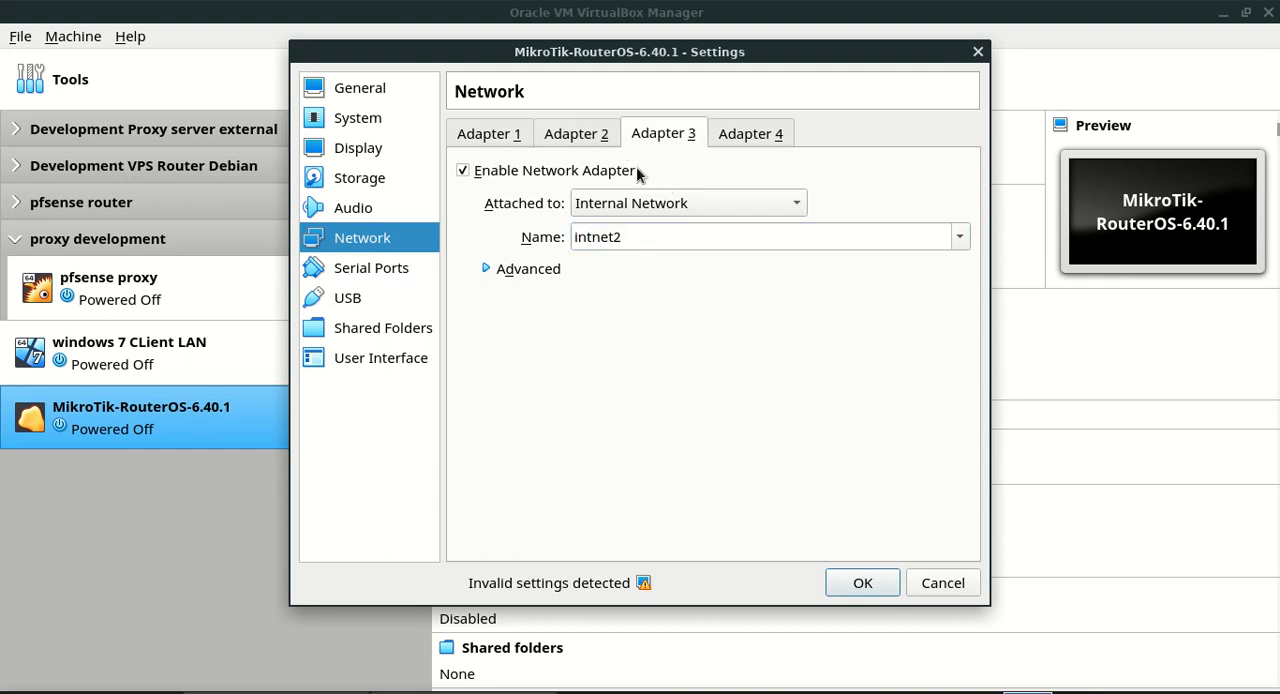
left_click(625, 236)
left_click_drag(625, 236, 570, 237)
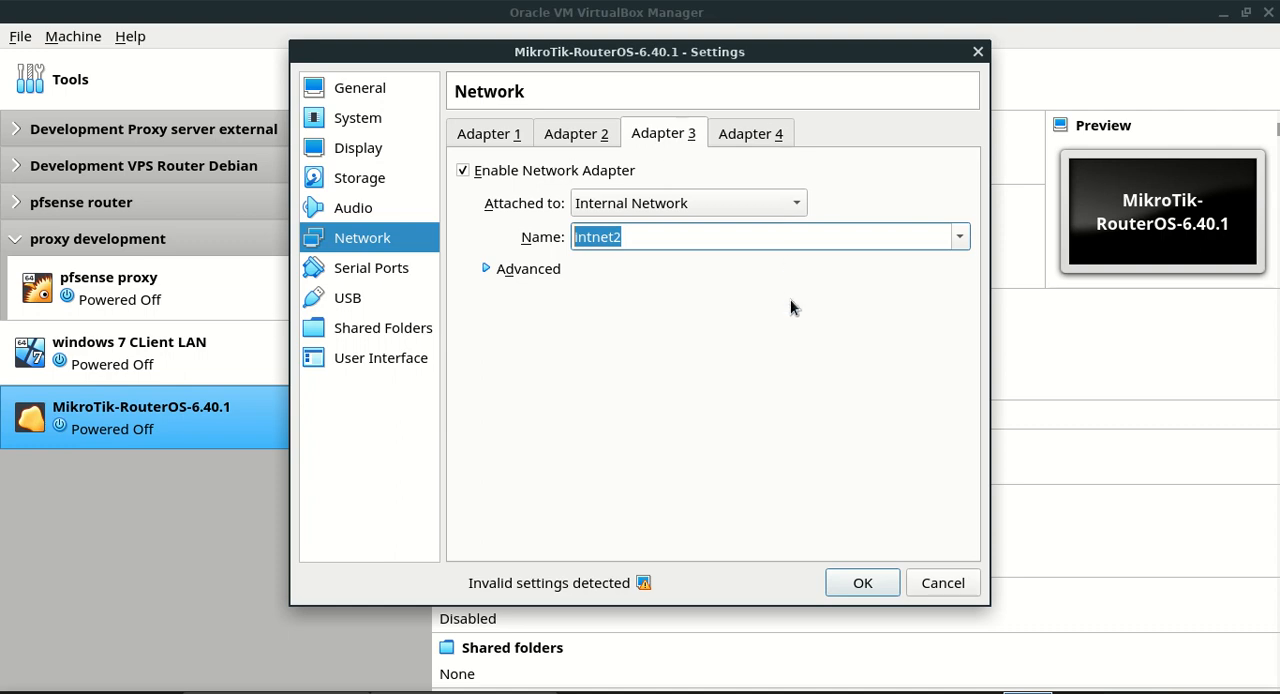
left_click(858, 580)
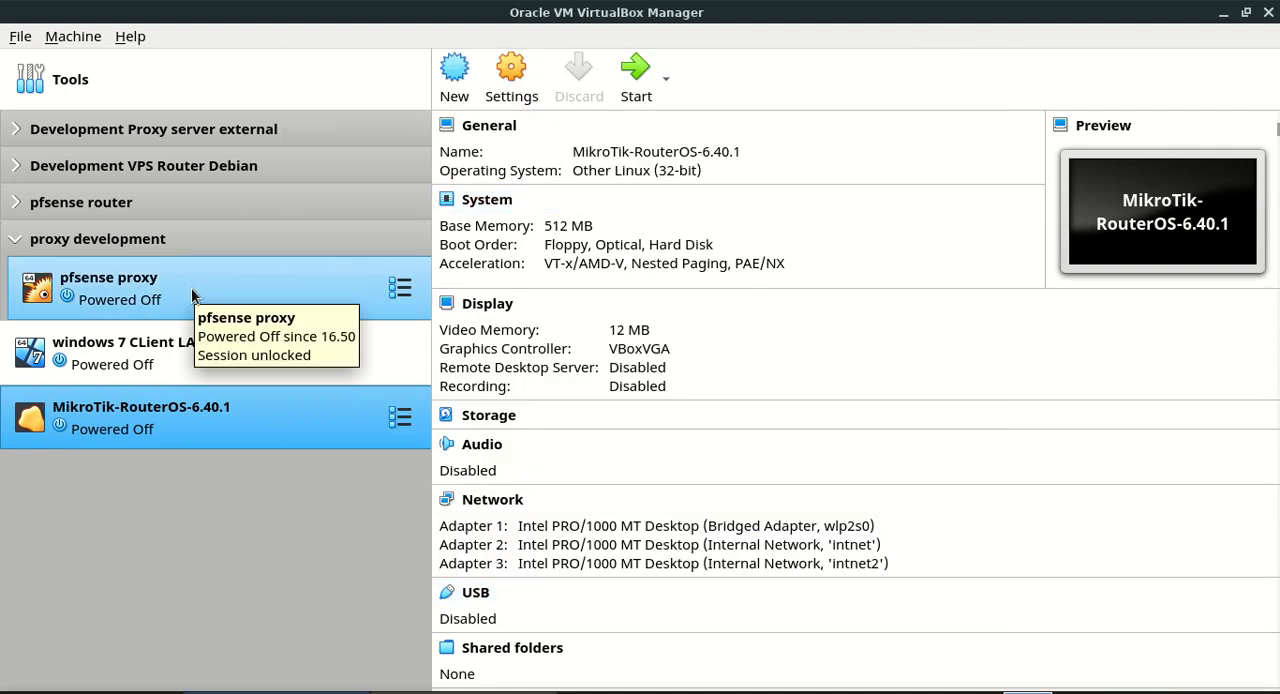
Examine all four network adapters in the settings of the windows 7 CLient LAN machine
left_click(155, 360)
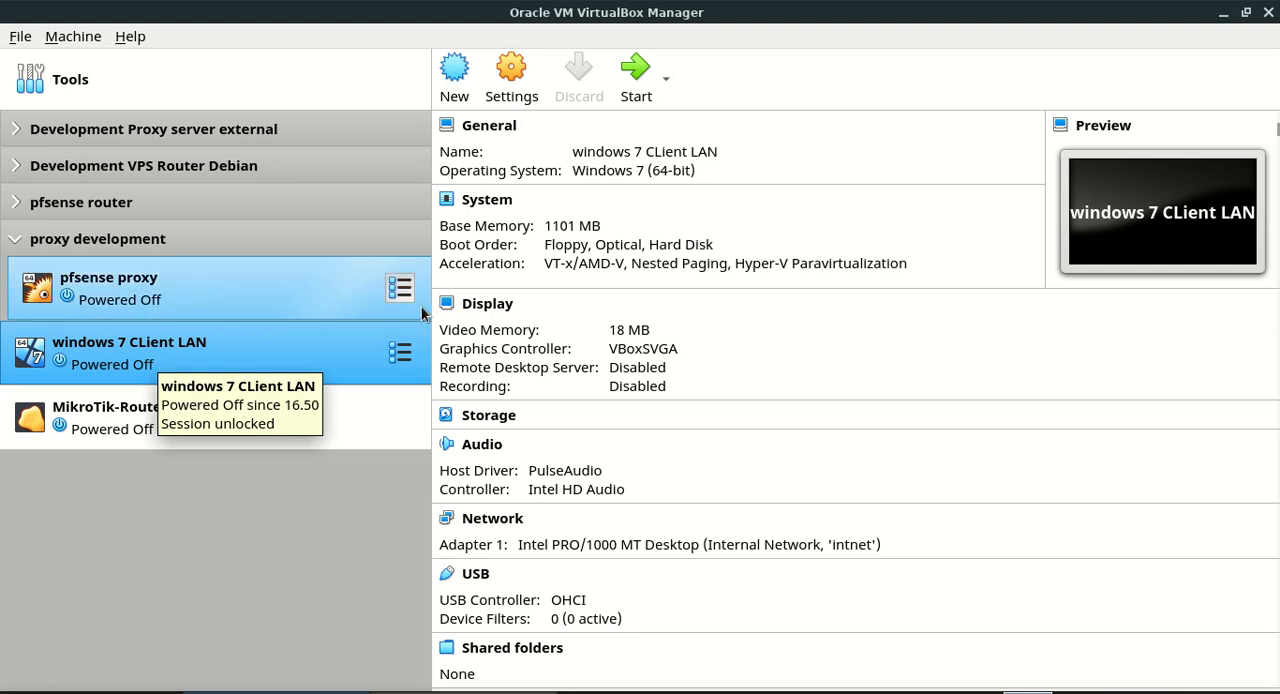
left_click(512, 70)
left_click(388, 248)
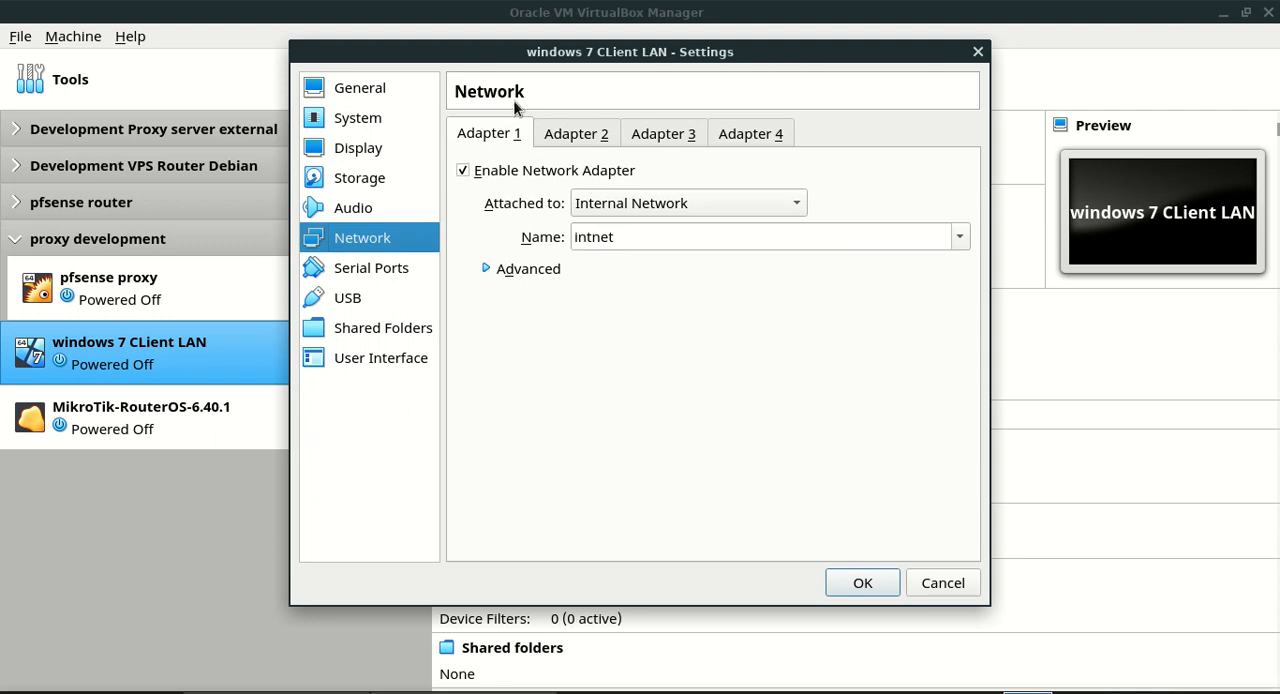
left_click(570, 145)
left_click(655, 146)
left_click(762, 142)
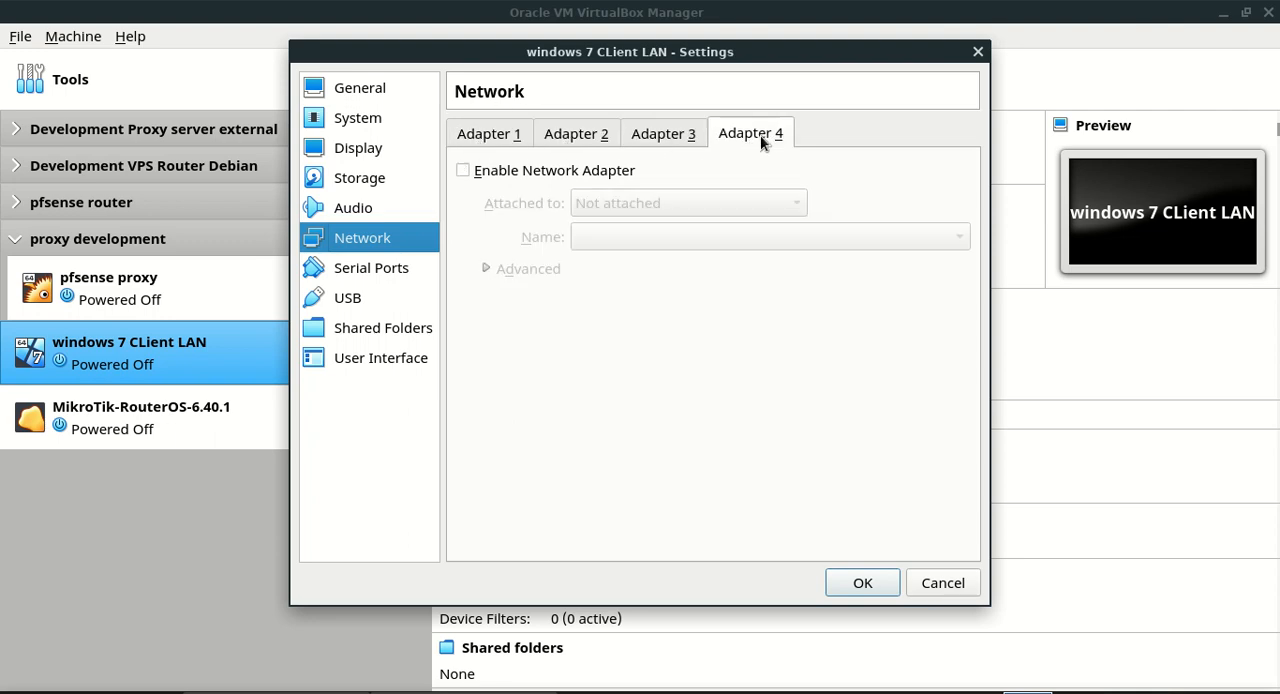
left_click(519, 140)
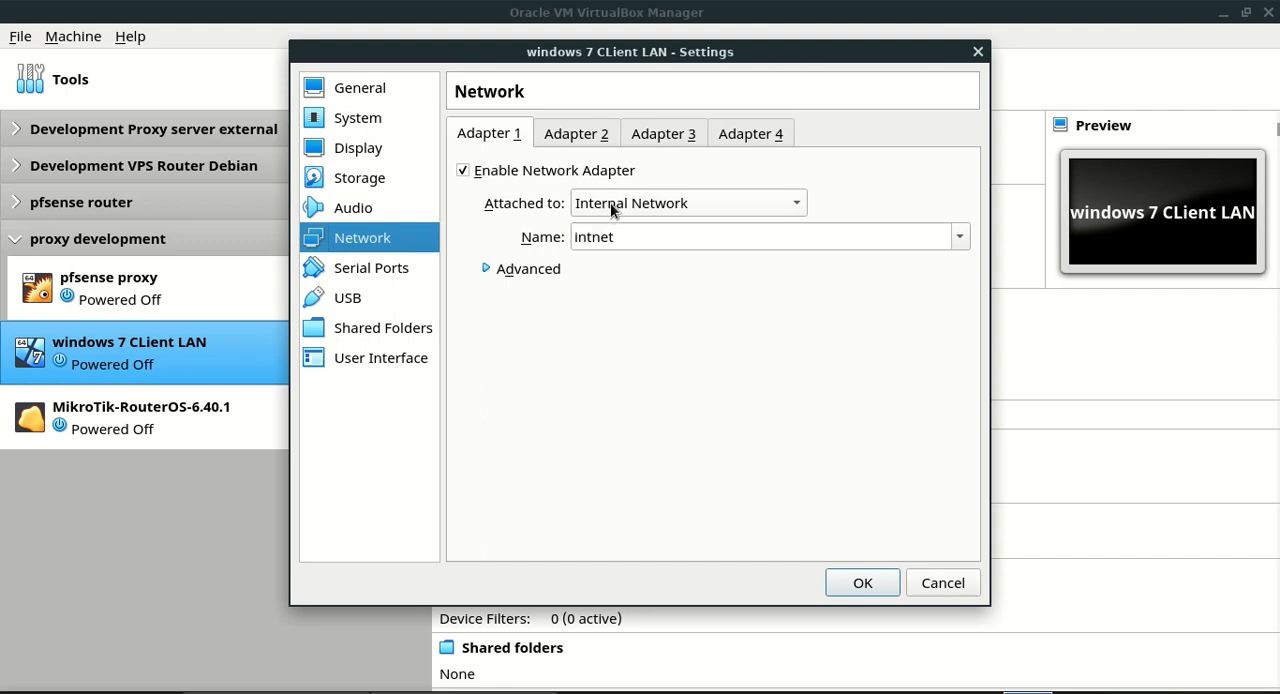
Check the Windows 7 client's Adapter 1 attachment type and internal network name, and accept the settings
left_click(672, 207)
left_click(675, 207)
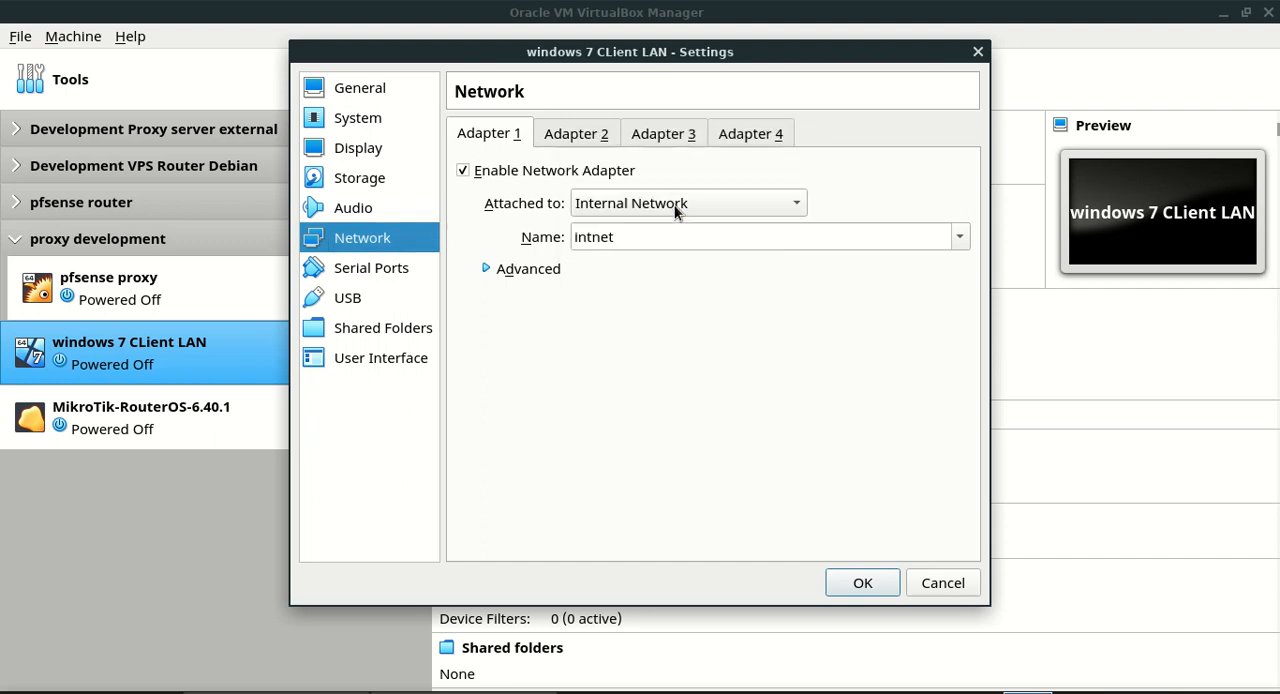
double_click(651, 238)
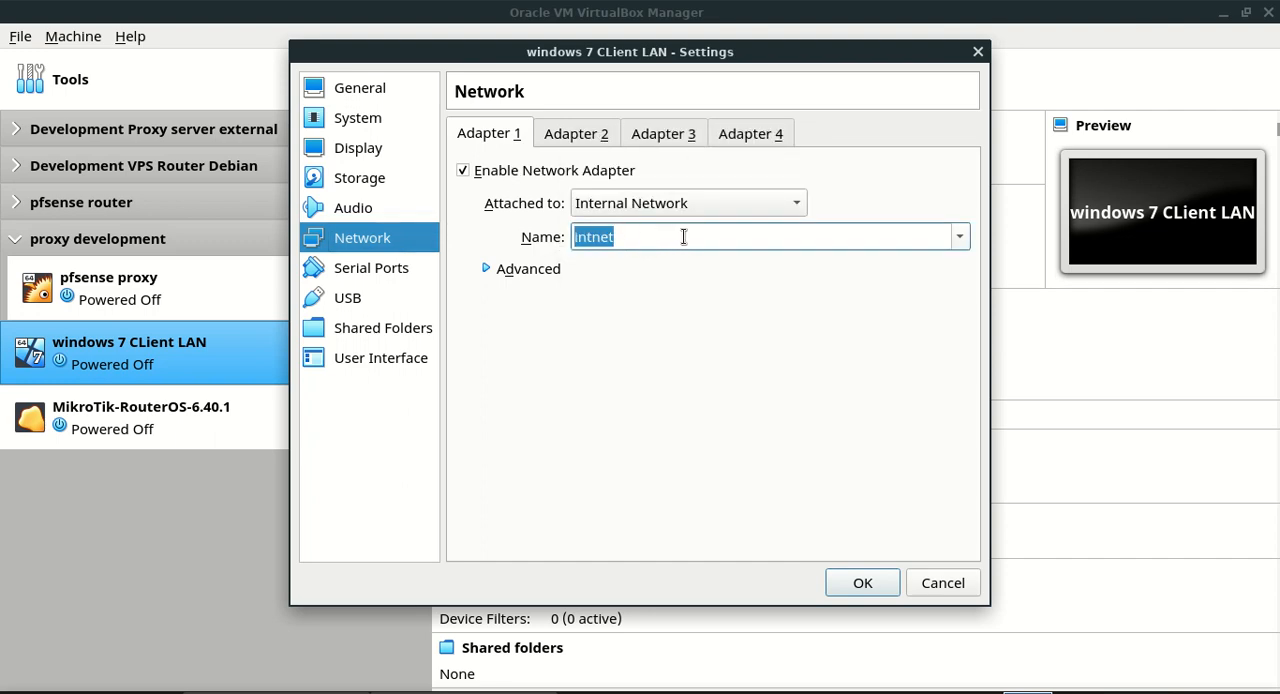
left_click(958, 242)
left_click(958, 248)
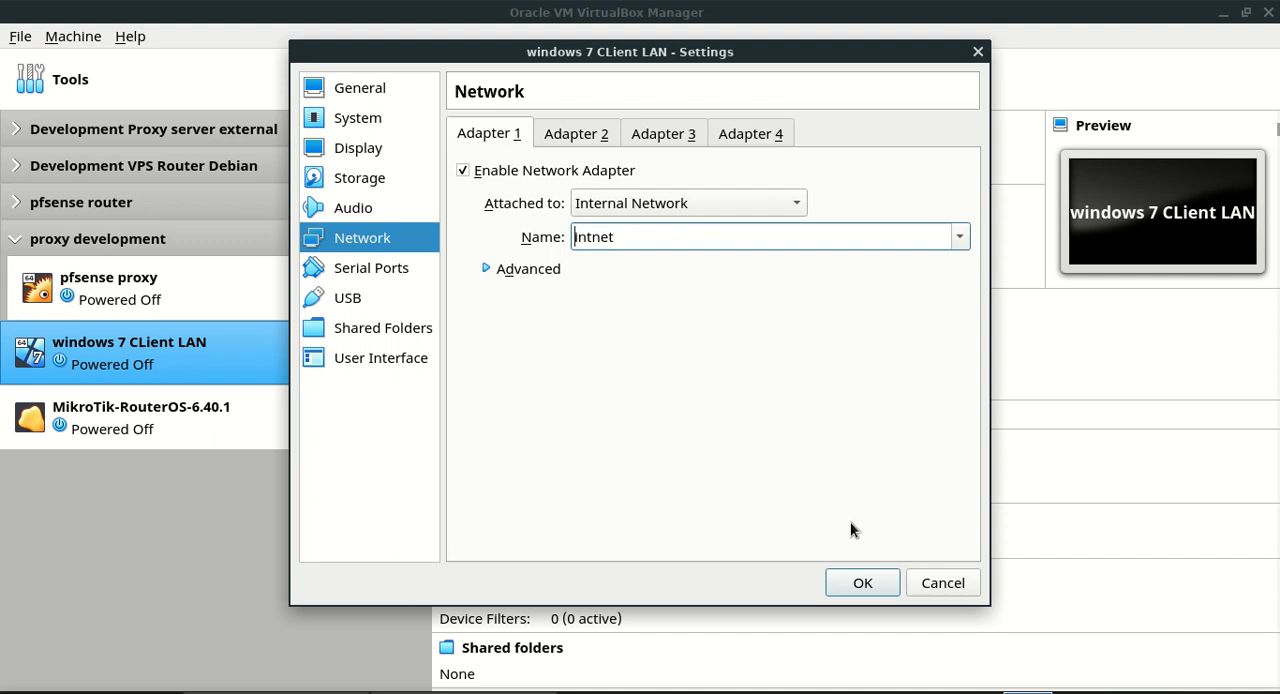
left_click(865, 583)
Review the pfsense proxy machine's Adapter 1 internal network name and its other three adapters, and accept the settings
left_click(170, 314)
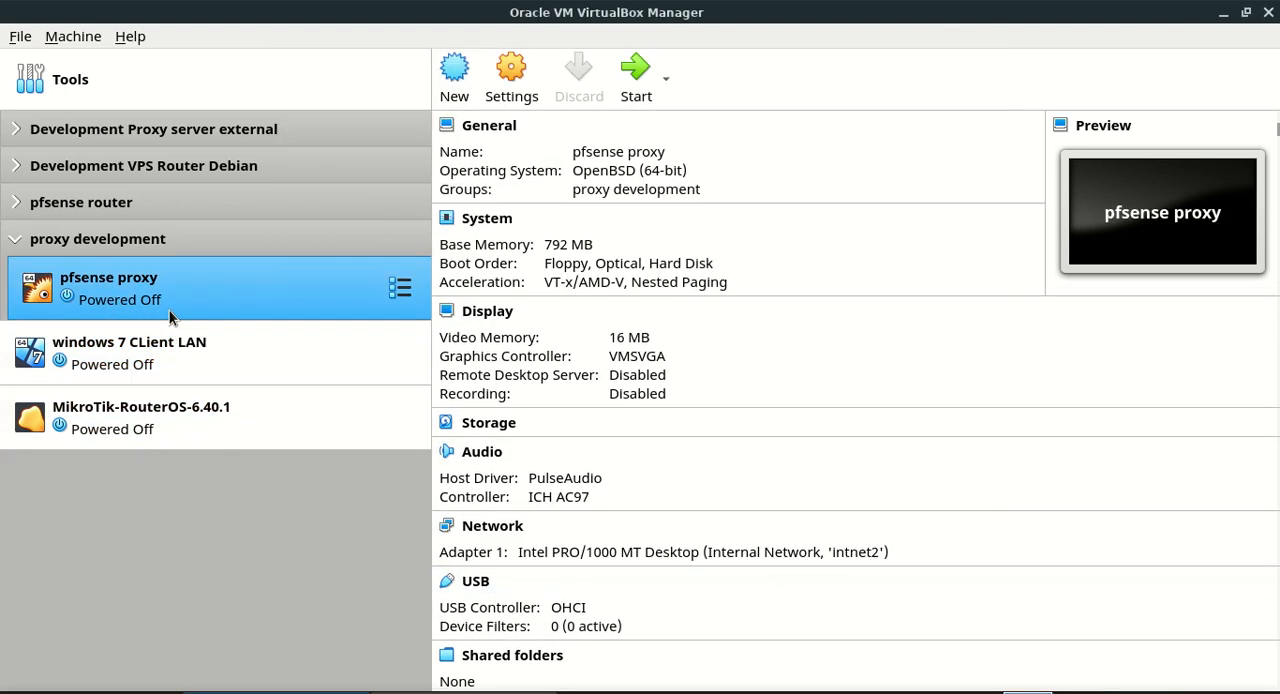
left_click(527, 104)
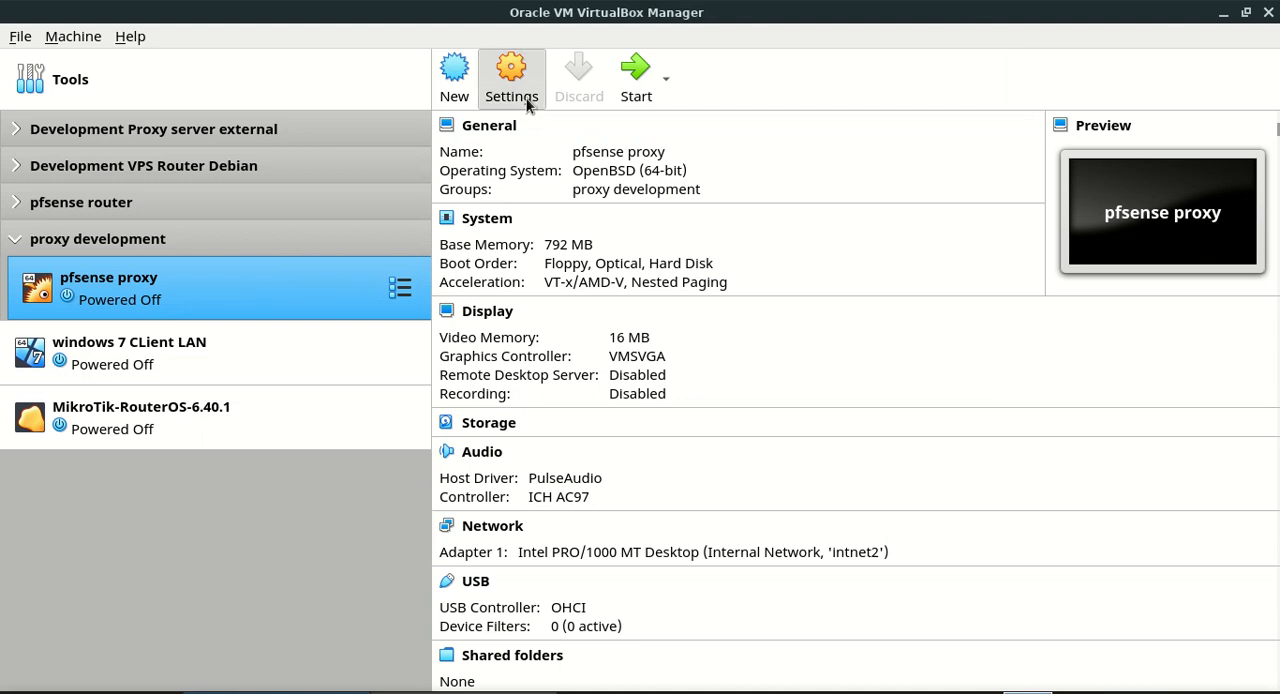
left_click(399, 244)
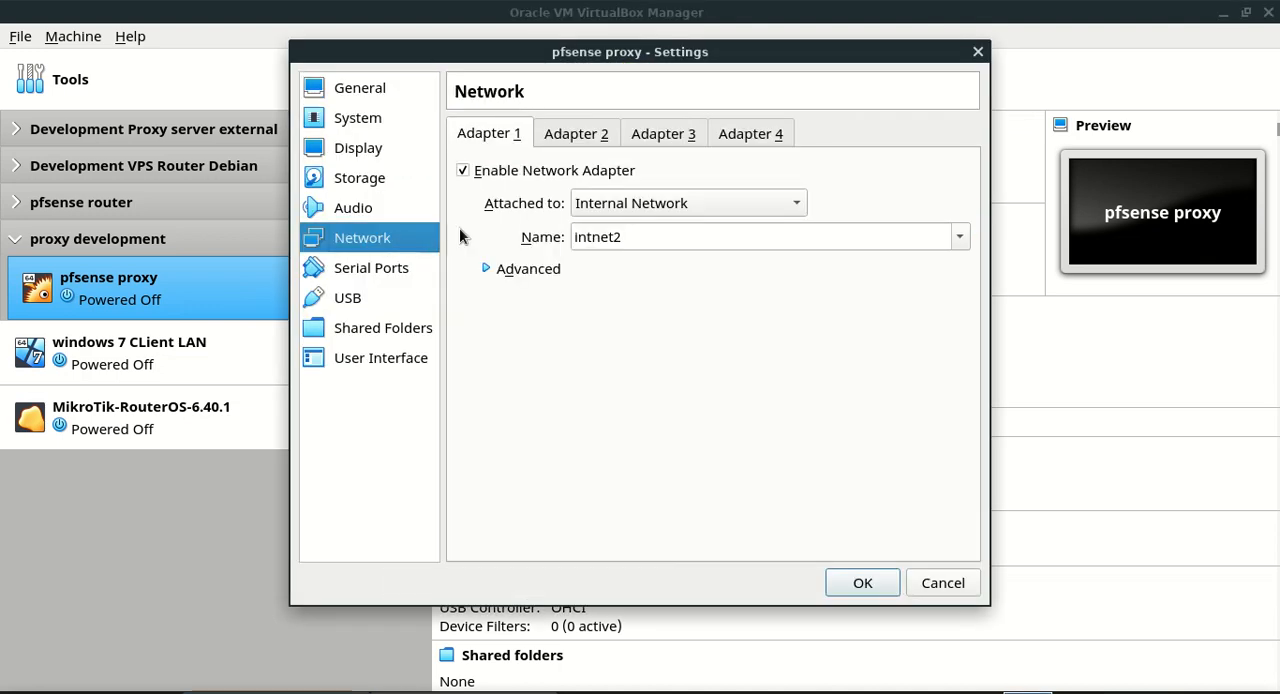
left_click_drag(645, 237, 509, 238)
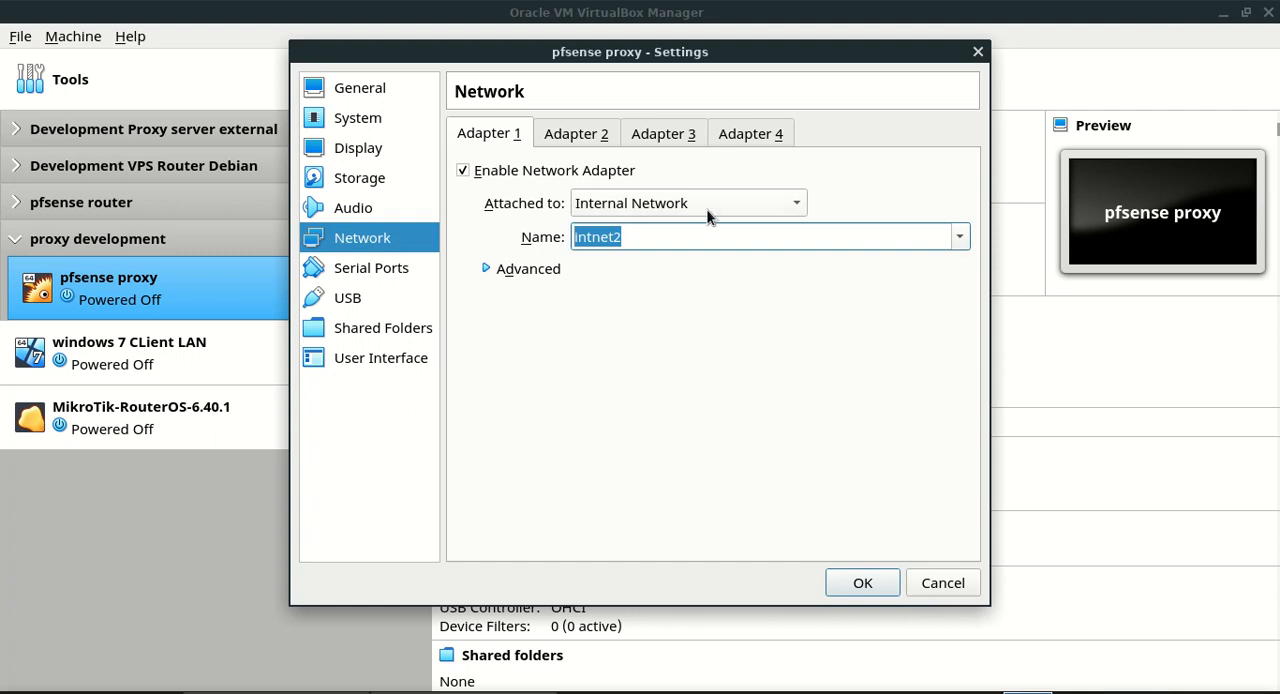
left_click(582, 136)
left_click(681, 137)
left_click(751, 133)
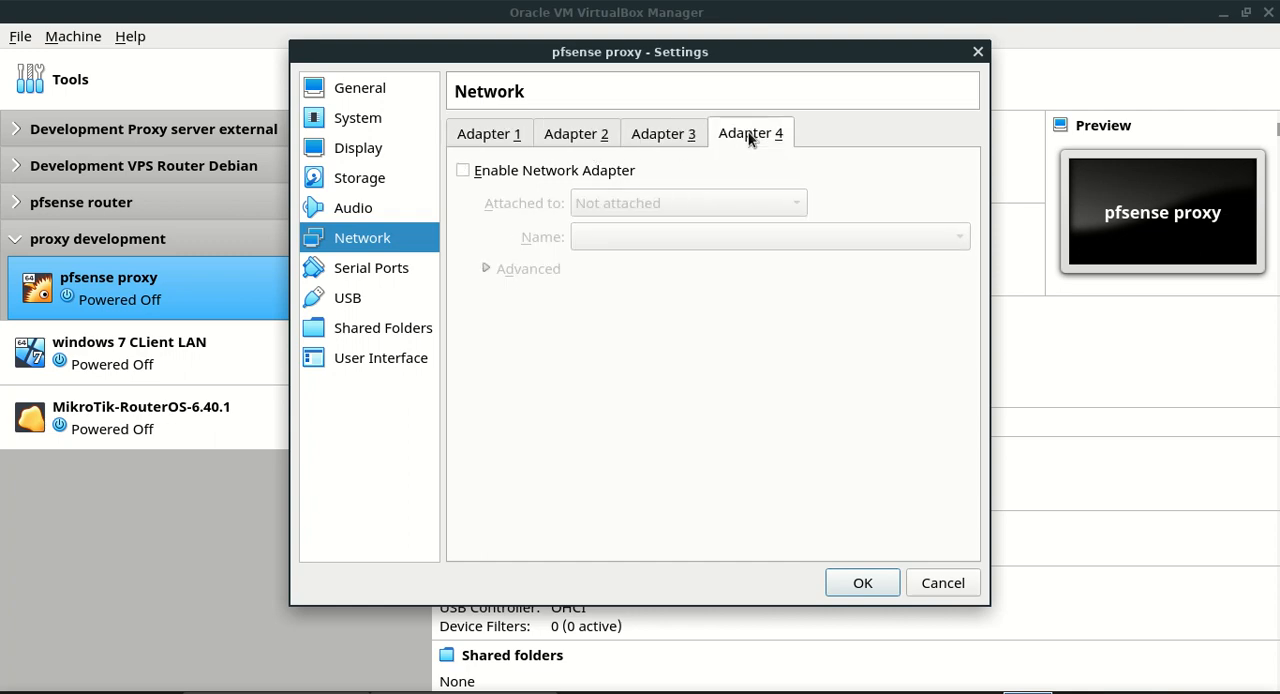
left_click(508, 137)
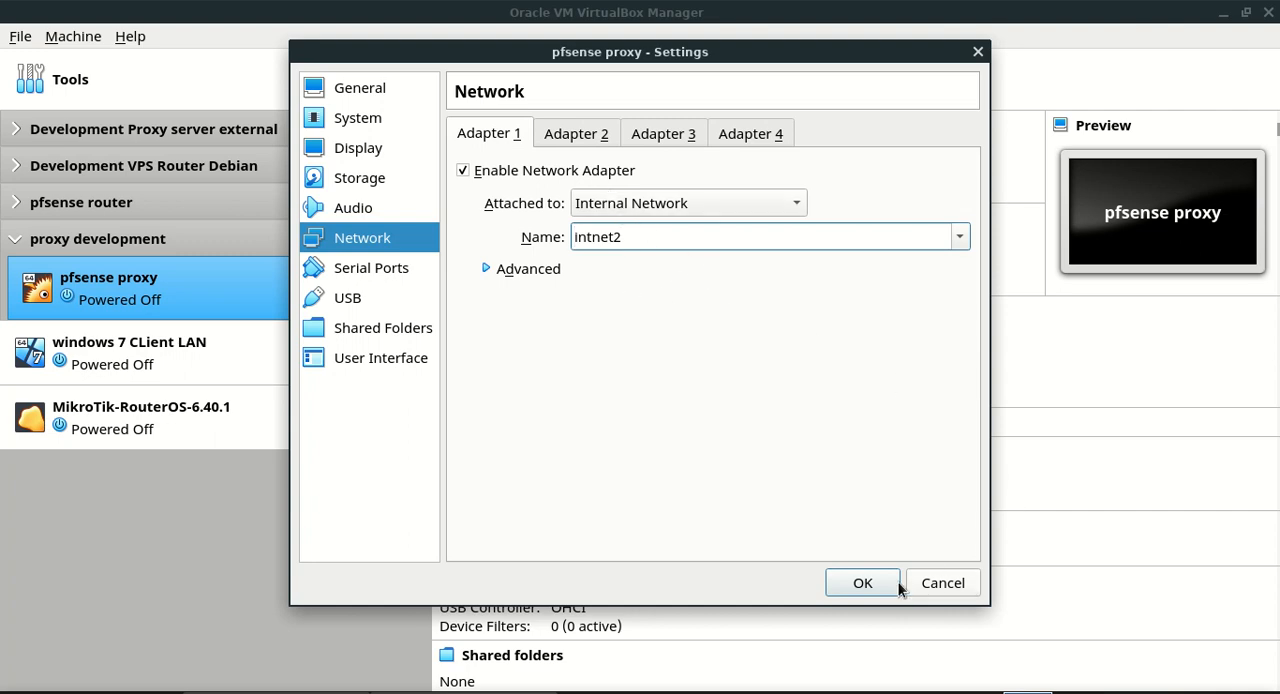
left_click(862, 583)
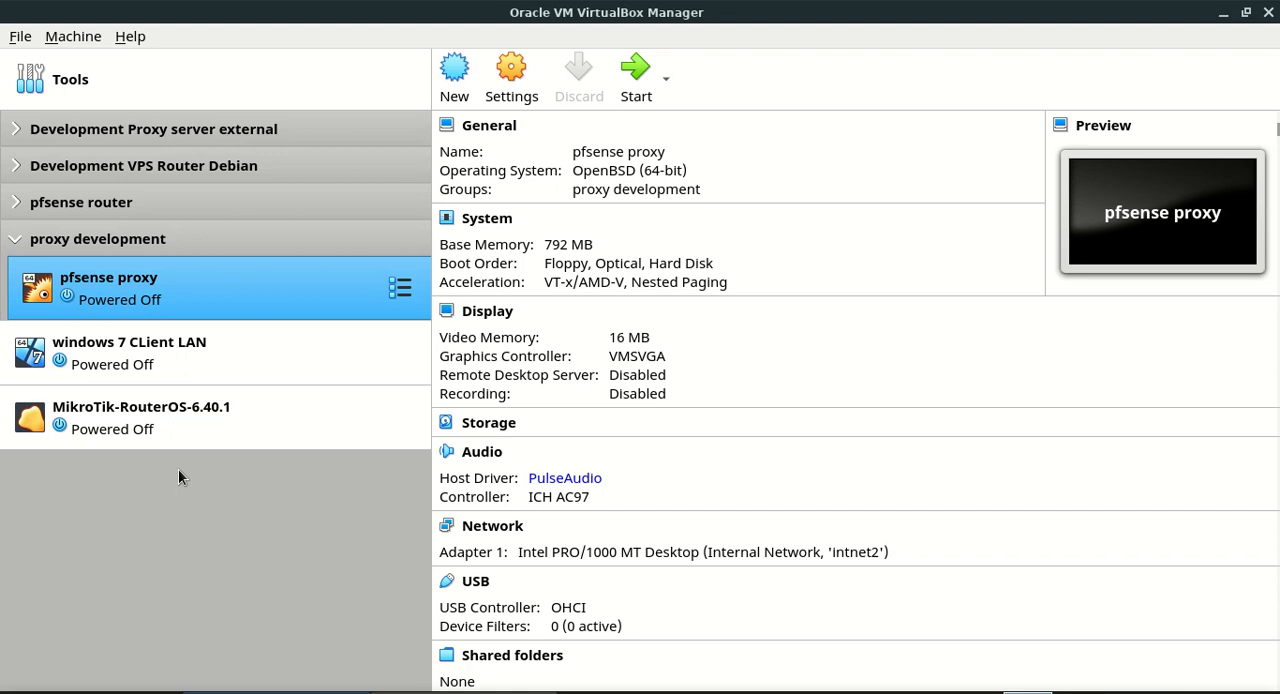
Start the MikroTik-RouterOS-6.40.1 virtual machine, dismiss the keyboard capture notice, and move its window nearer the middle of the screen
left_click(187, 413)
left_click(637, 103)
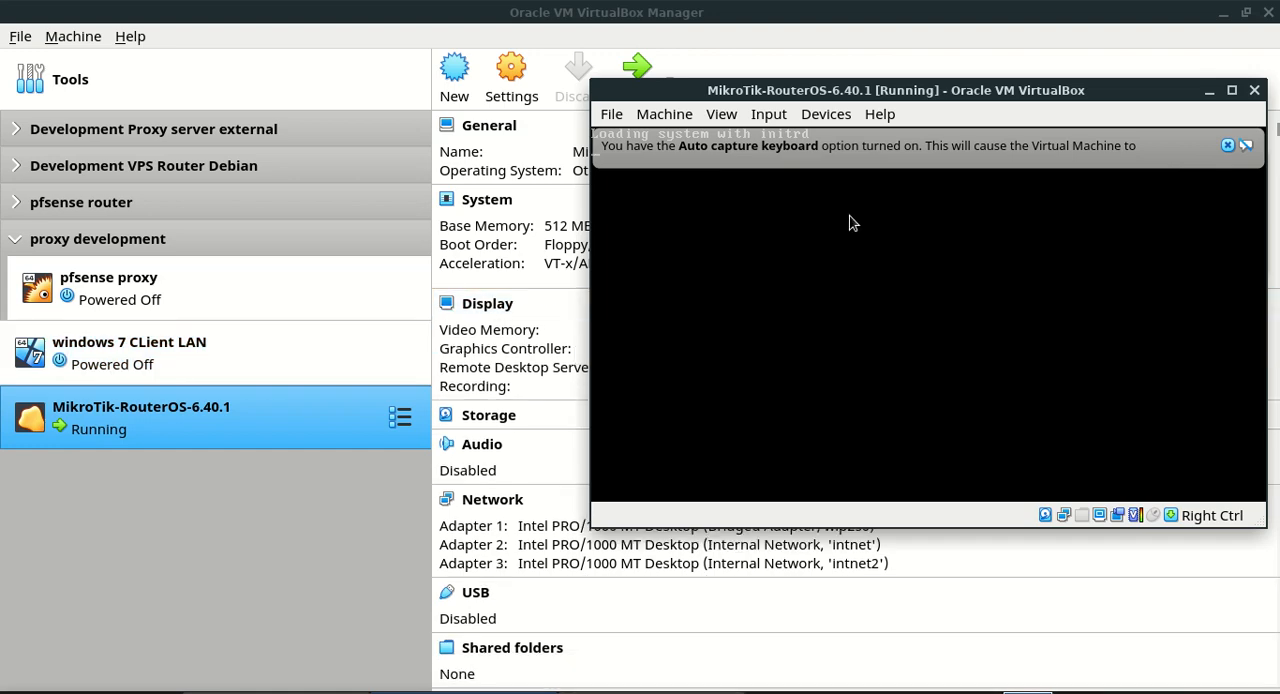
left_click(1227, 145)
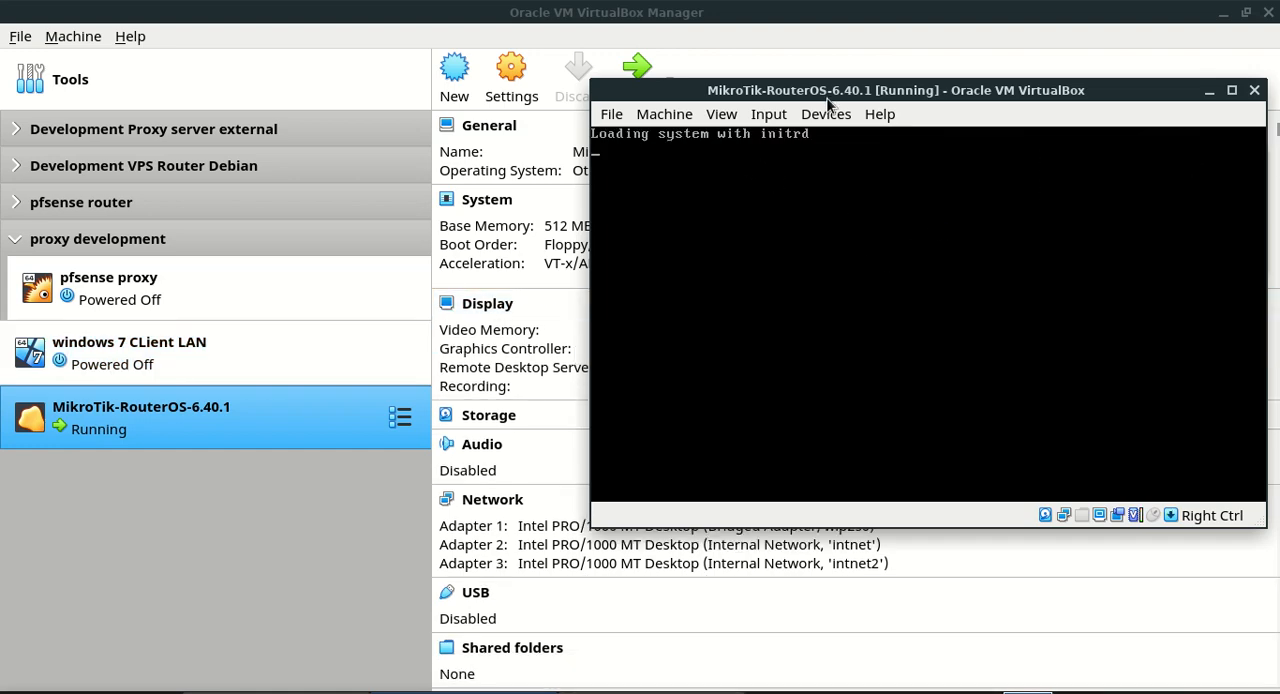
left_click_drag(826, 96, 681, 85)
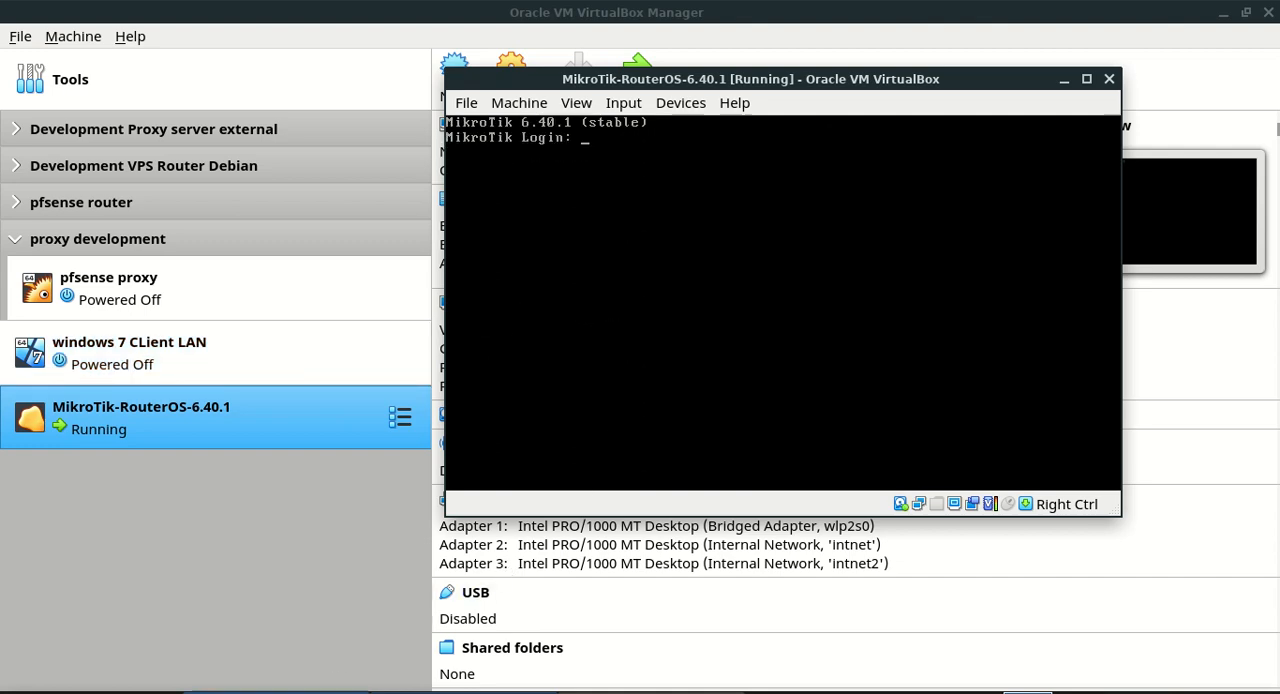
Launch WinBox from a terminal with the command wine winbox and connect to the MikroTik router at 08:00:27:48:65:0D as admin
key("ctrl+alt+t")
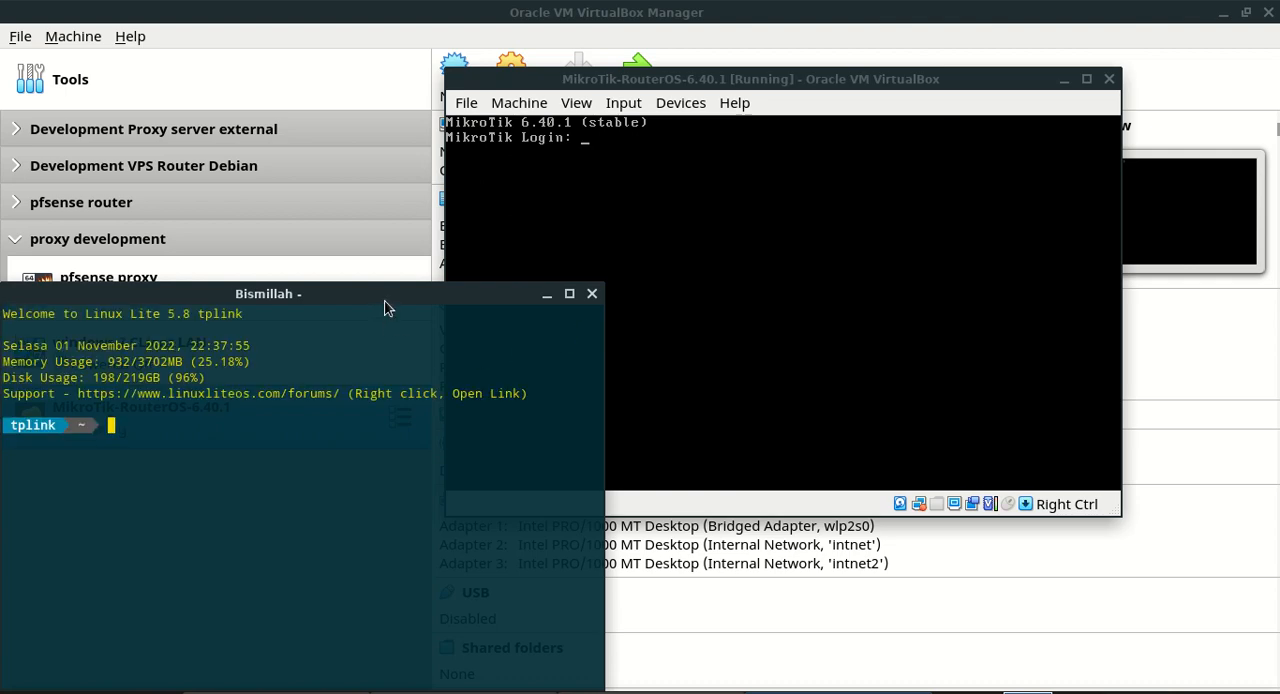
type("wine wi")
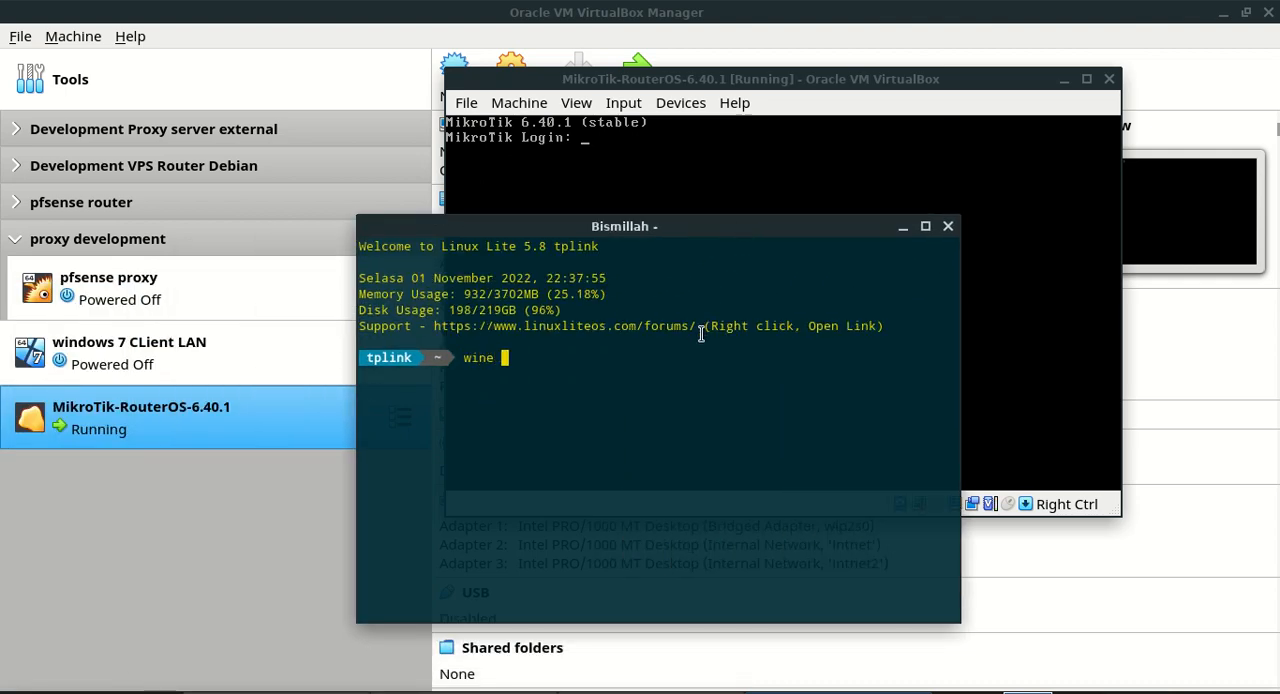
type("nbox")
key("Return")
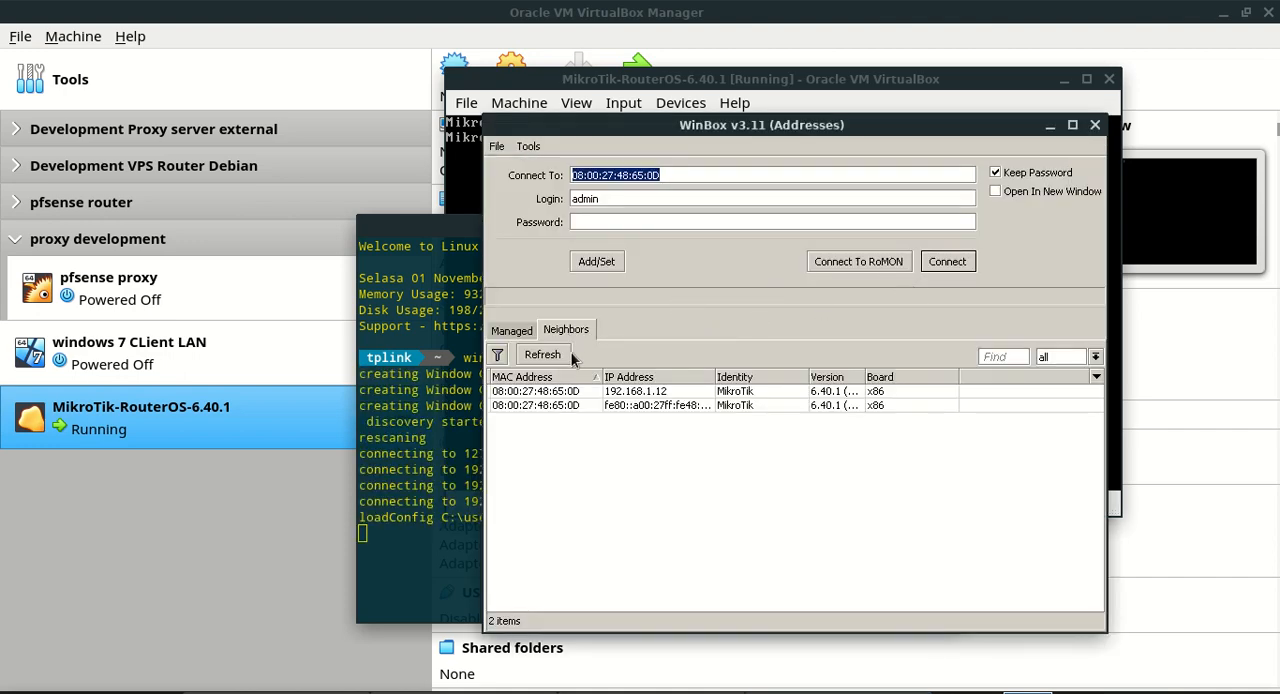
left_click(560, 391)
left_click(947, 262)
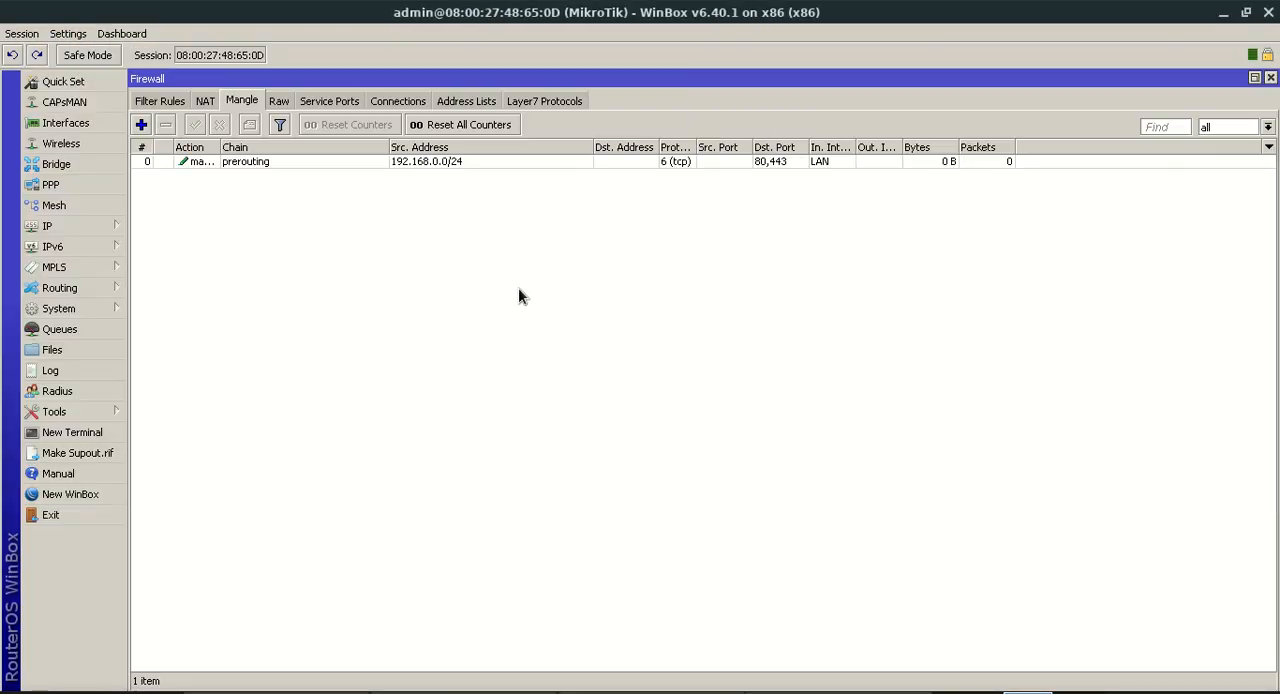
Reset the router's configuration with no reset options selected, and bring its virtual machine console forward to watch the reboot
left_click(76, 312)
left_click(185, 474)
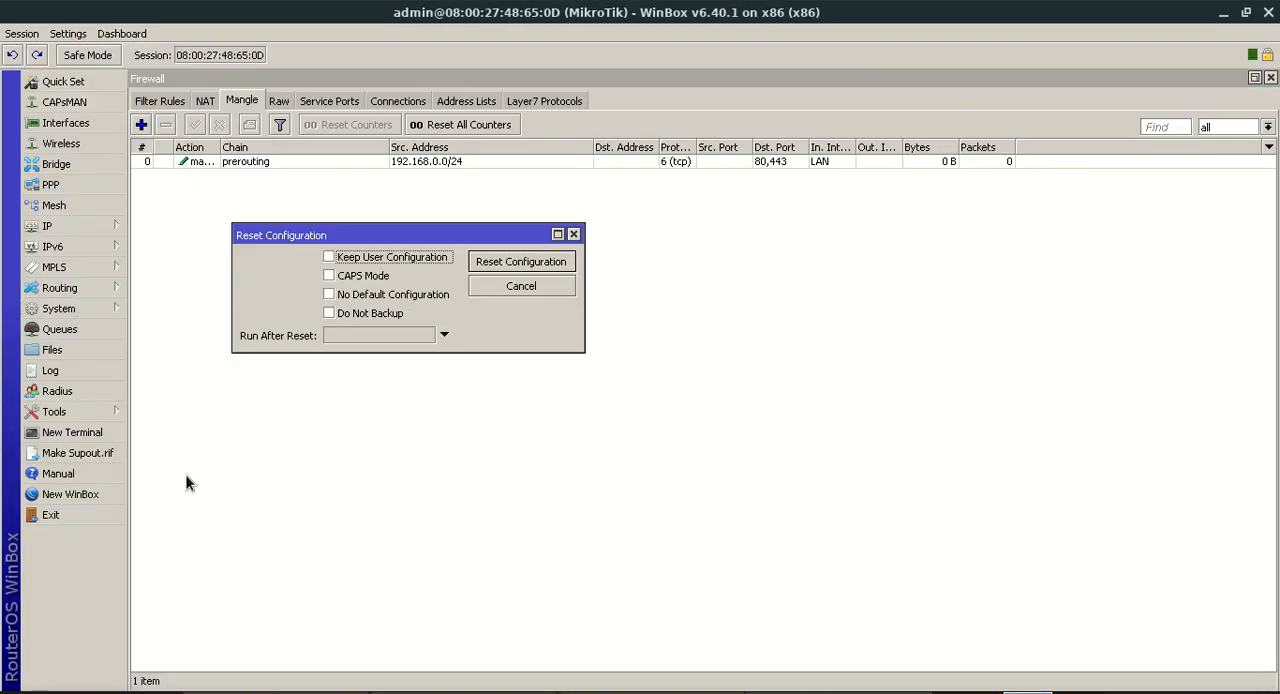
left_click(500, 266)
left_click(676, 378)
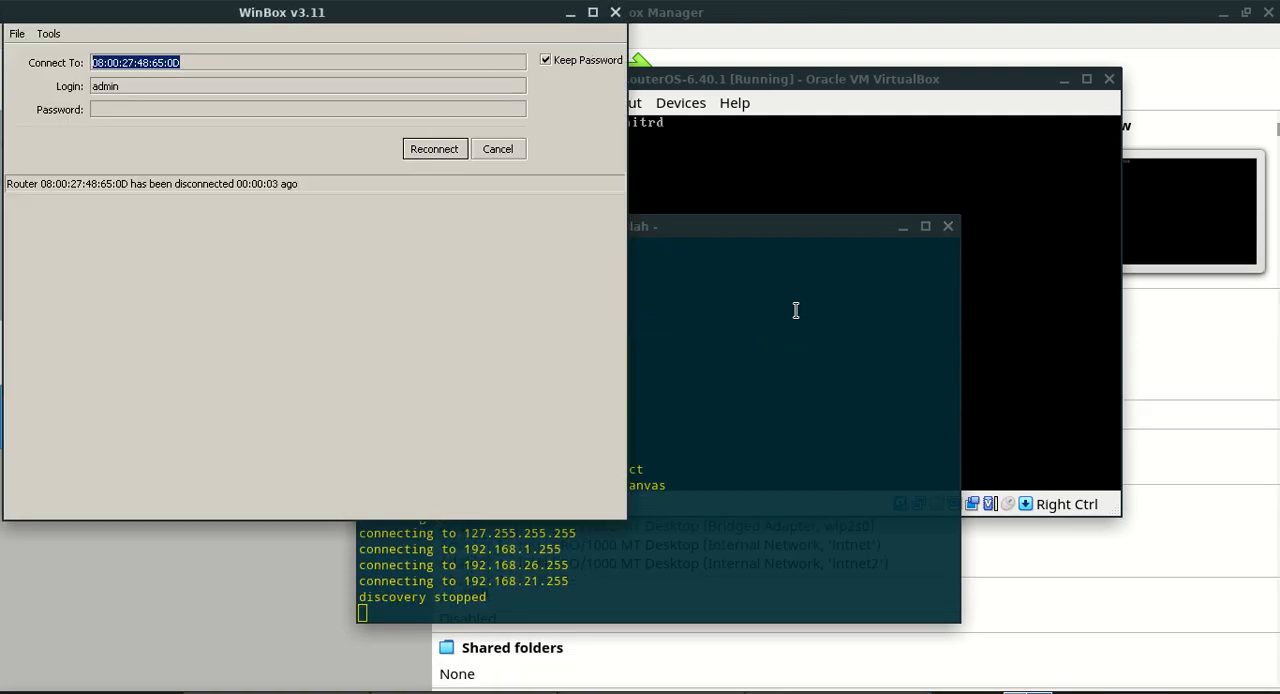
left_click(831, 86)
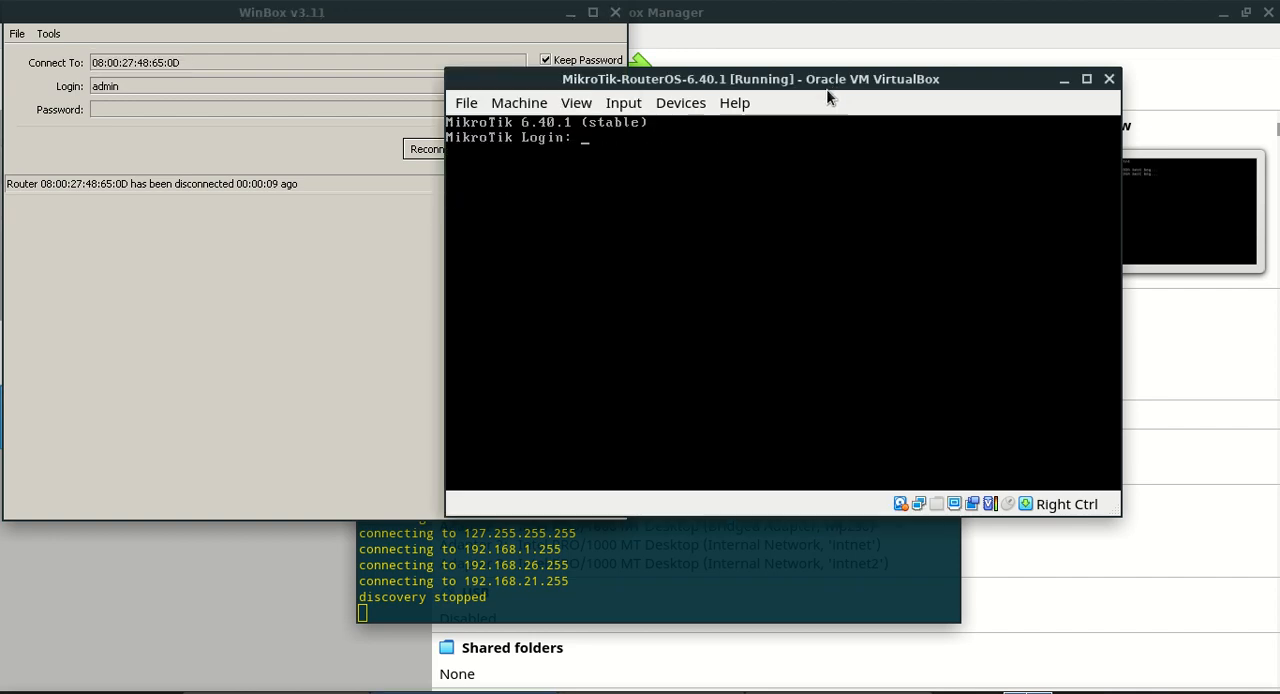
Reconnect WinBox to the MikroTik router from the neighbor list and remove the RouterOS default configuration
left_click(377, 147)
left_click(414, 151)
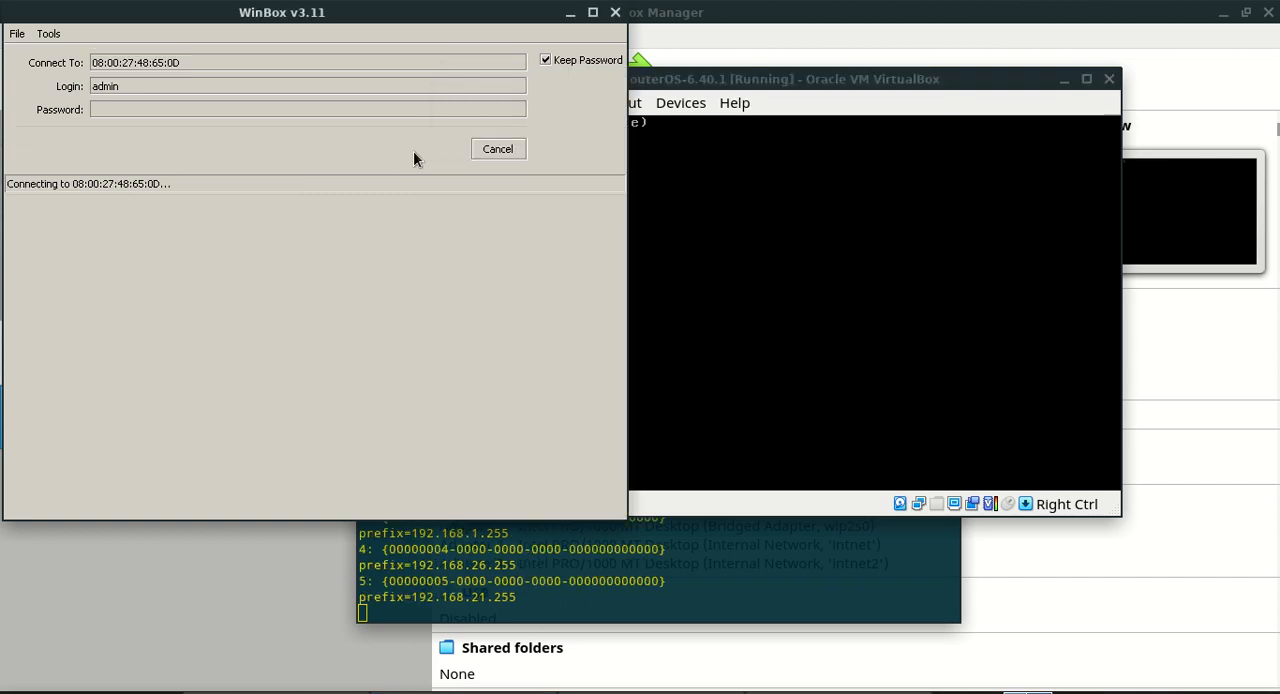
left_click(483, 152)
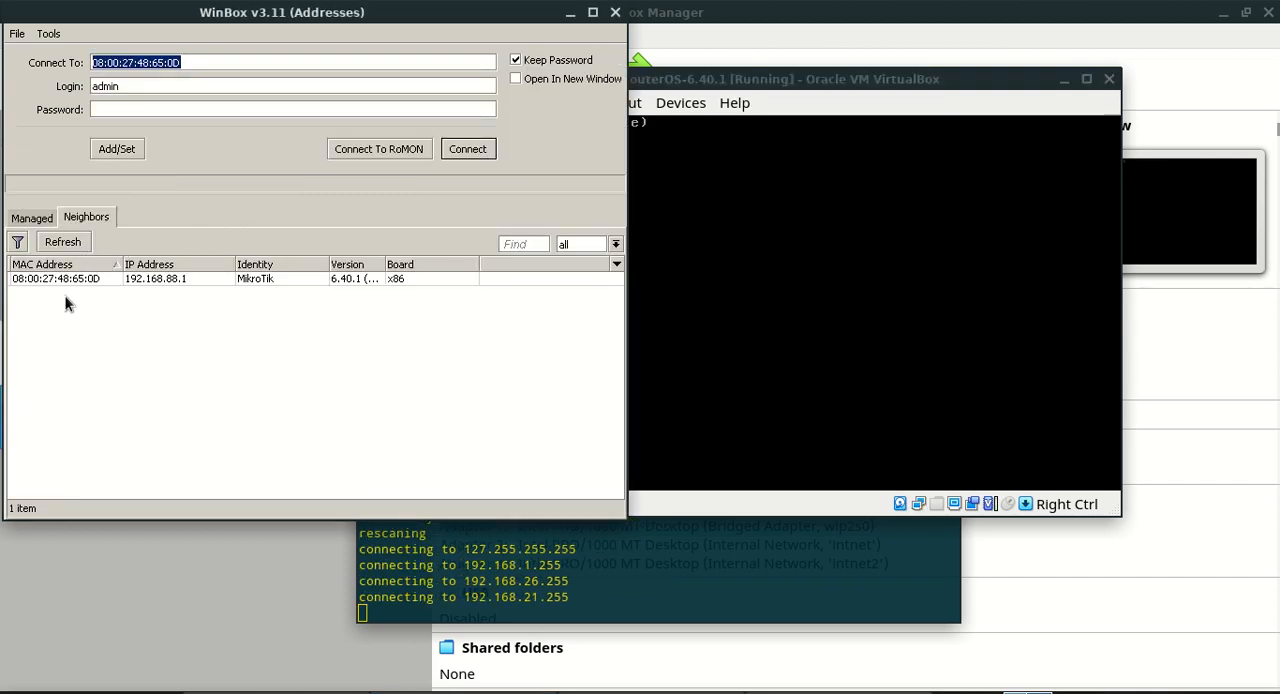
left_click(137, 282)
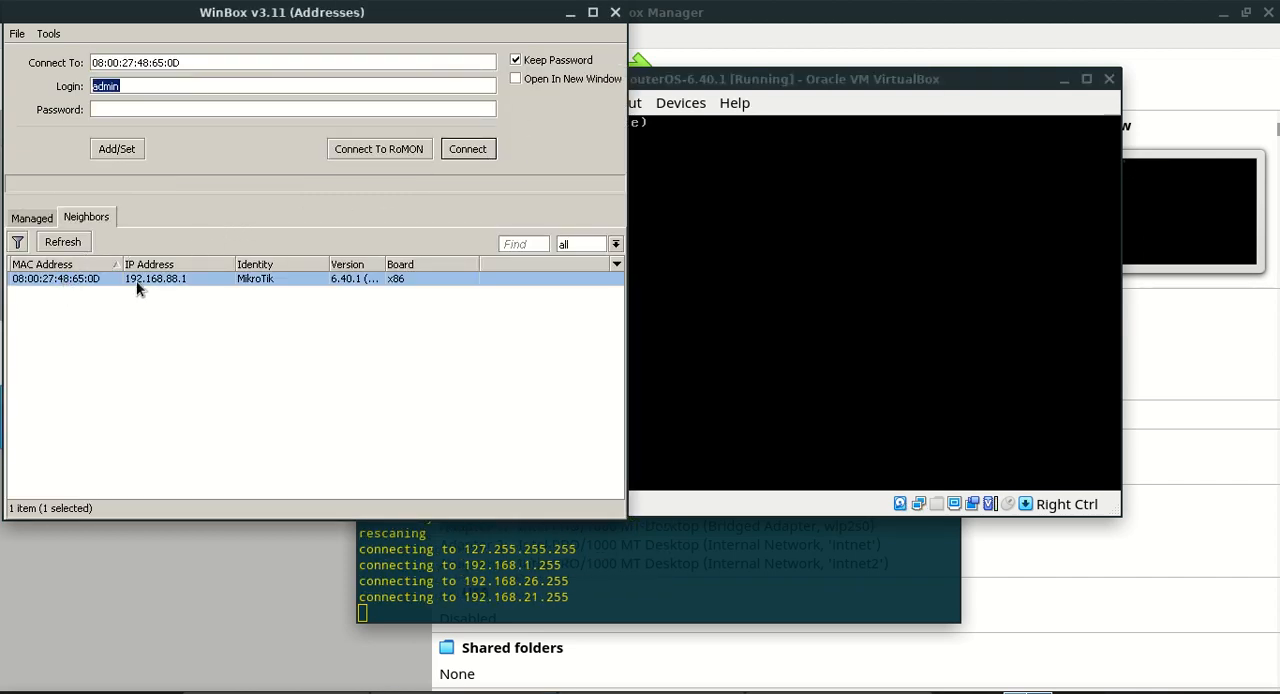
left_click(467, 149)
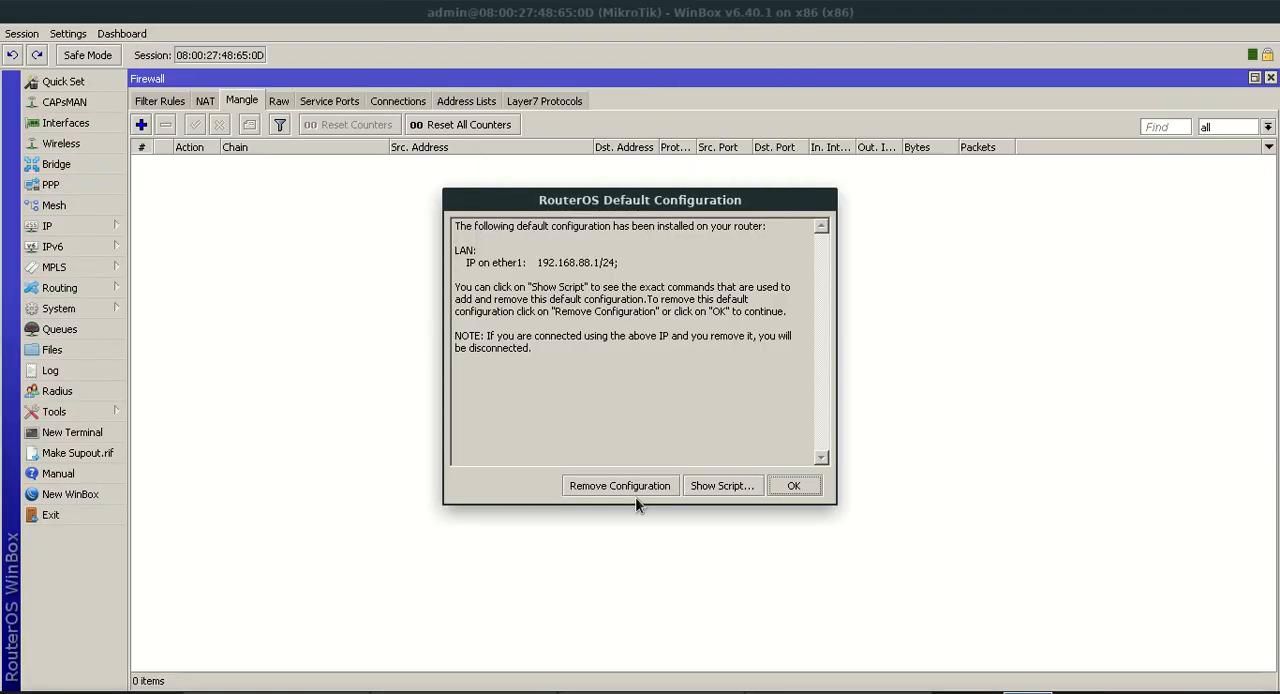
left_click(633, 485)
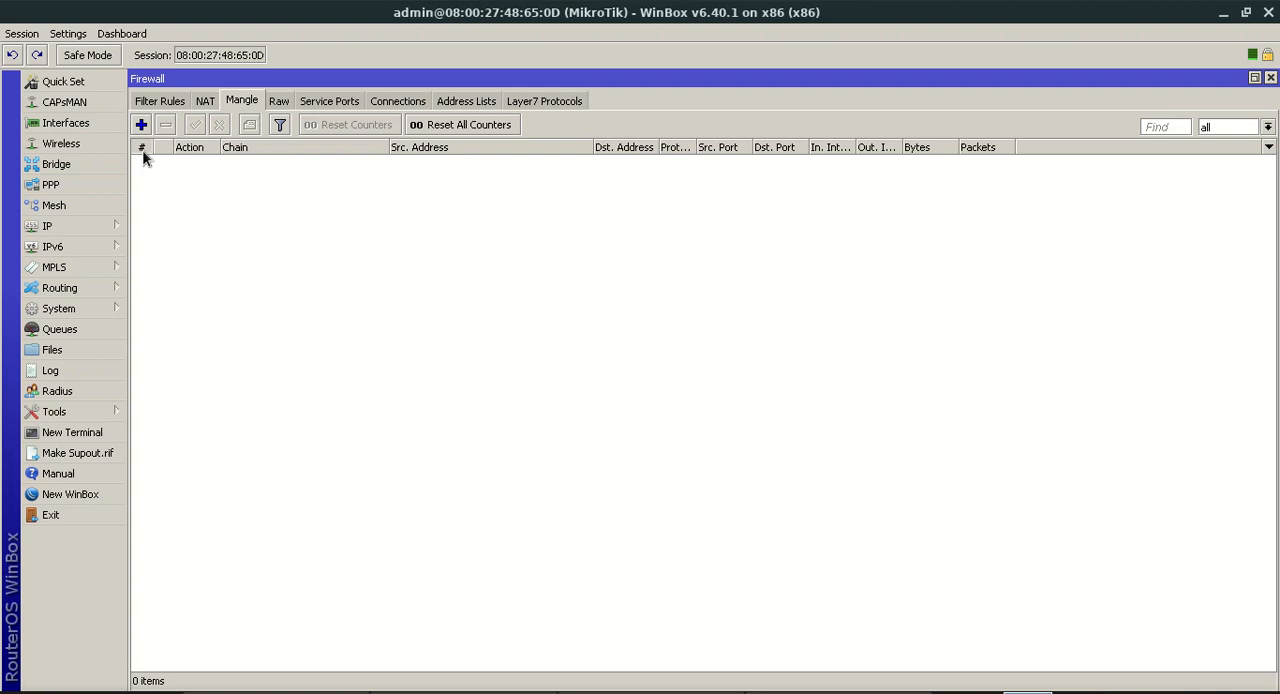
Open the router's interface list and compare ether1, ether2 and ether3 with the virtual machine's network adapters in VirtualBox
left_click(113, 125)
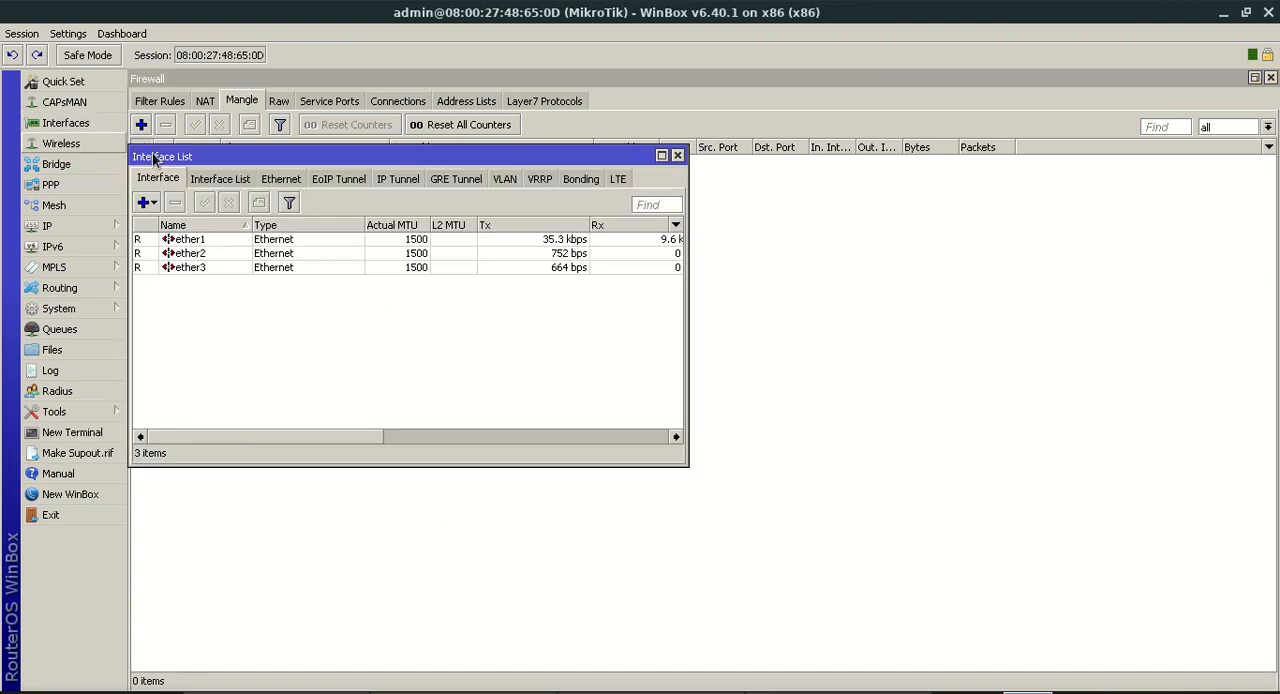
left_click(352, 239)
left_click(208, 255)
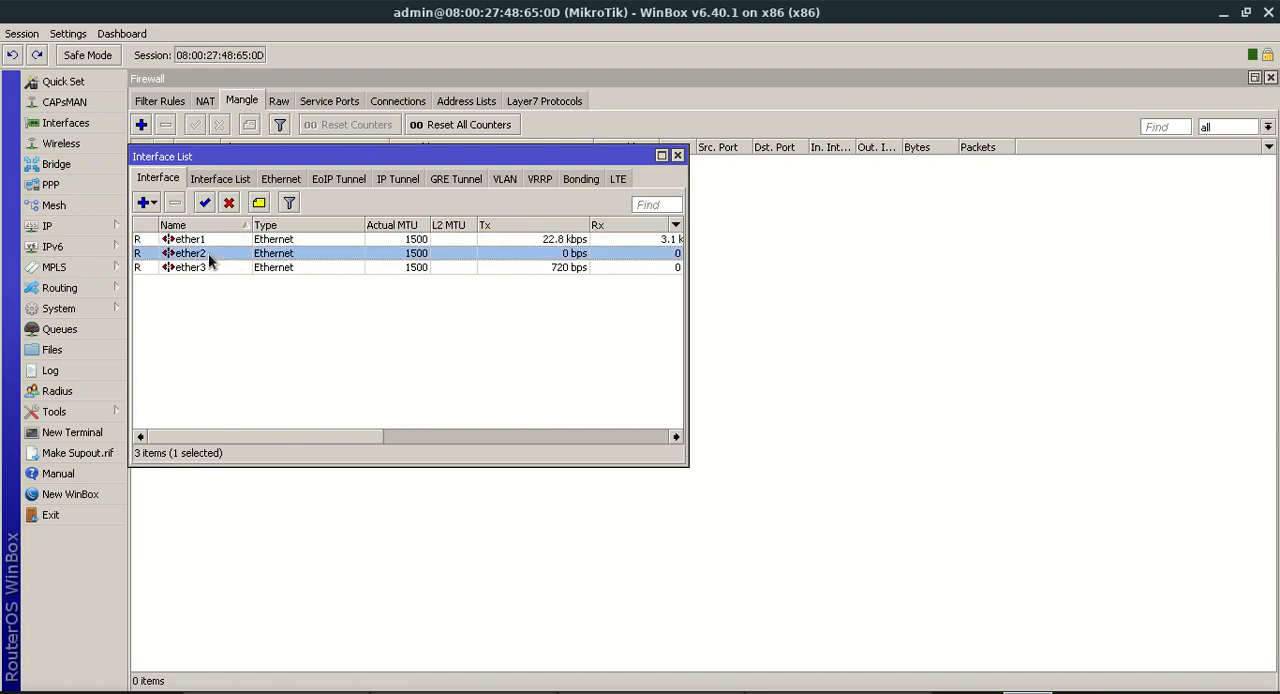
left_click(207, 270)
left_click(300, 692)
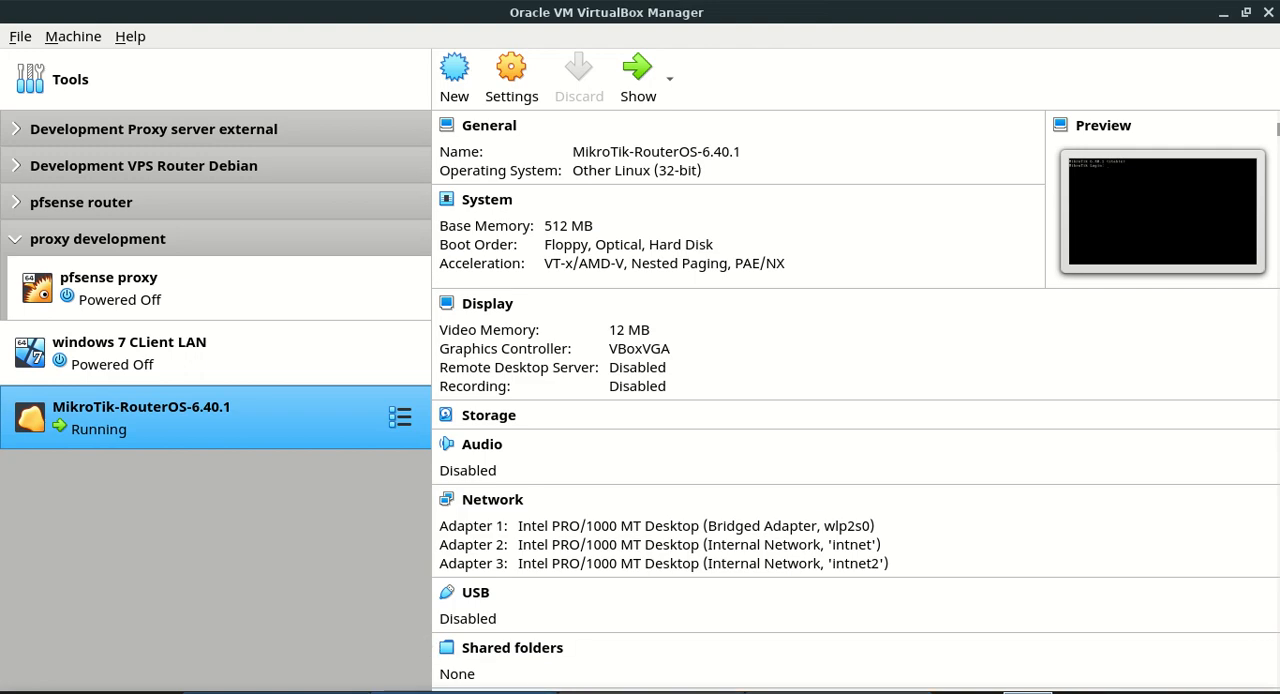
left_click(462, 692)
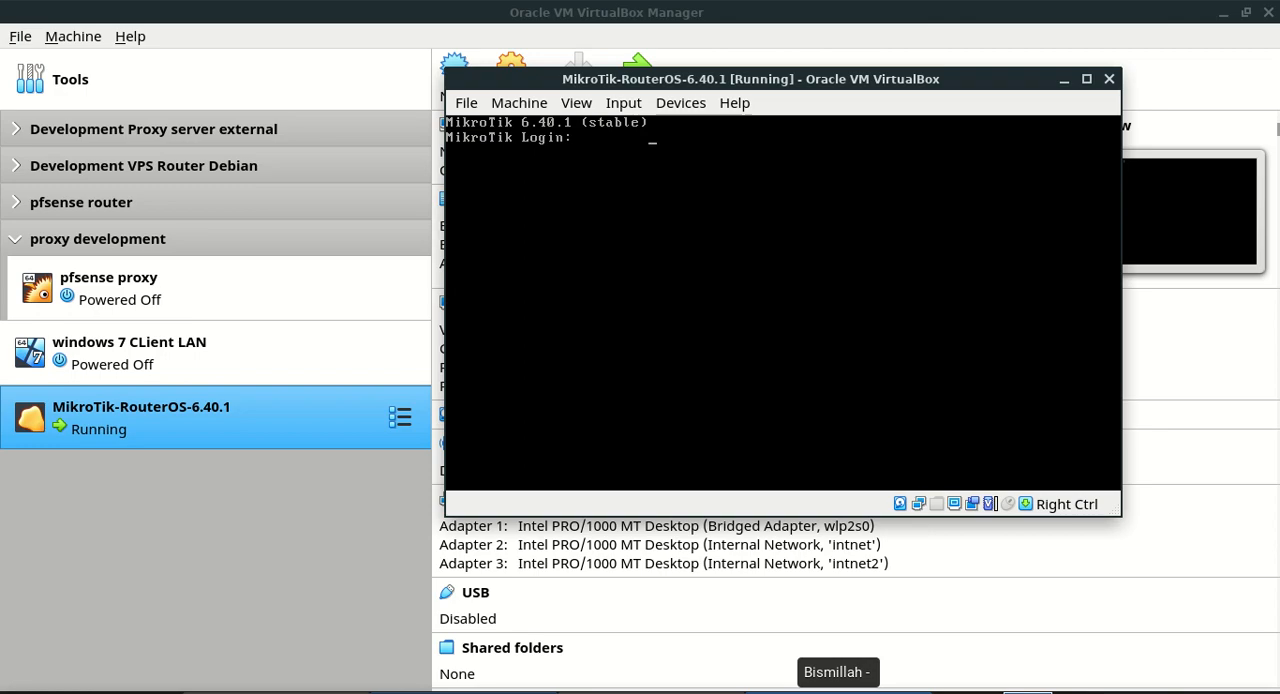
key("alt+Tab")
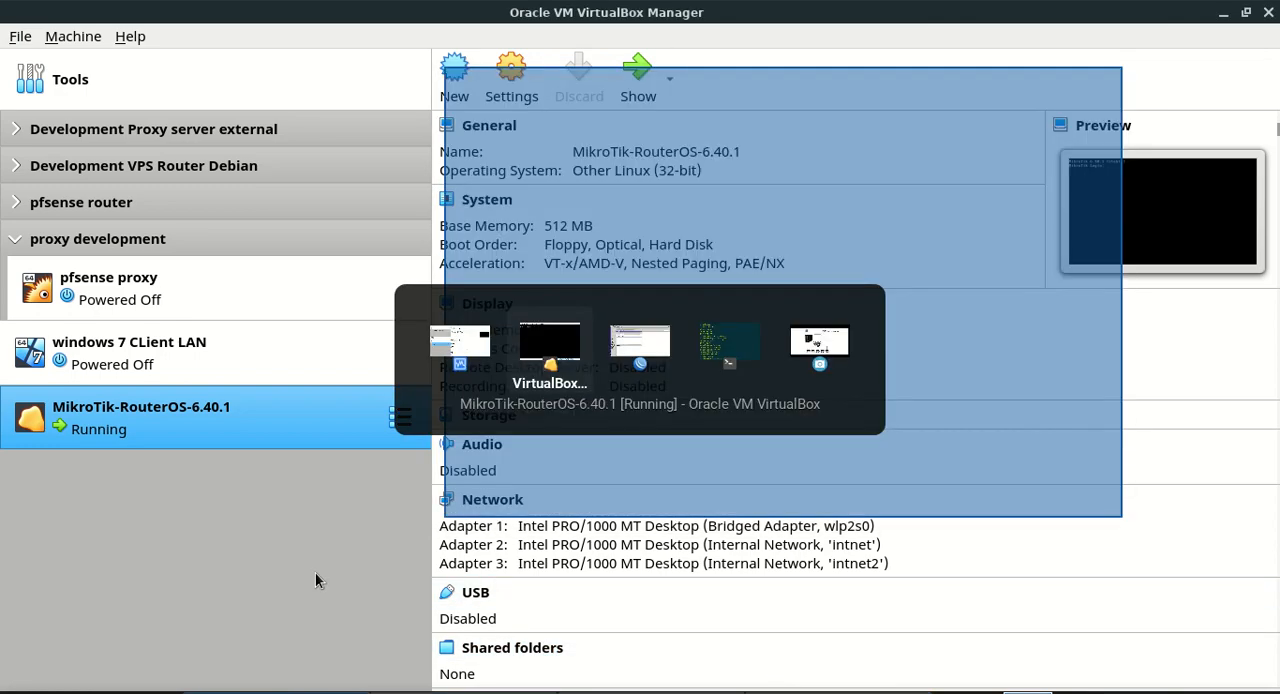
key("alt+Tab")
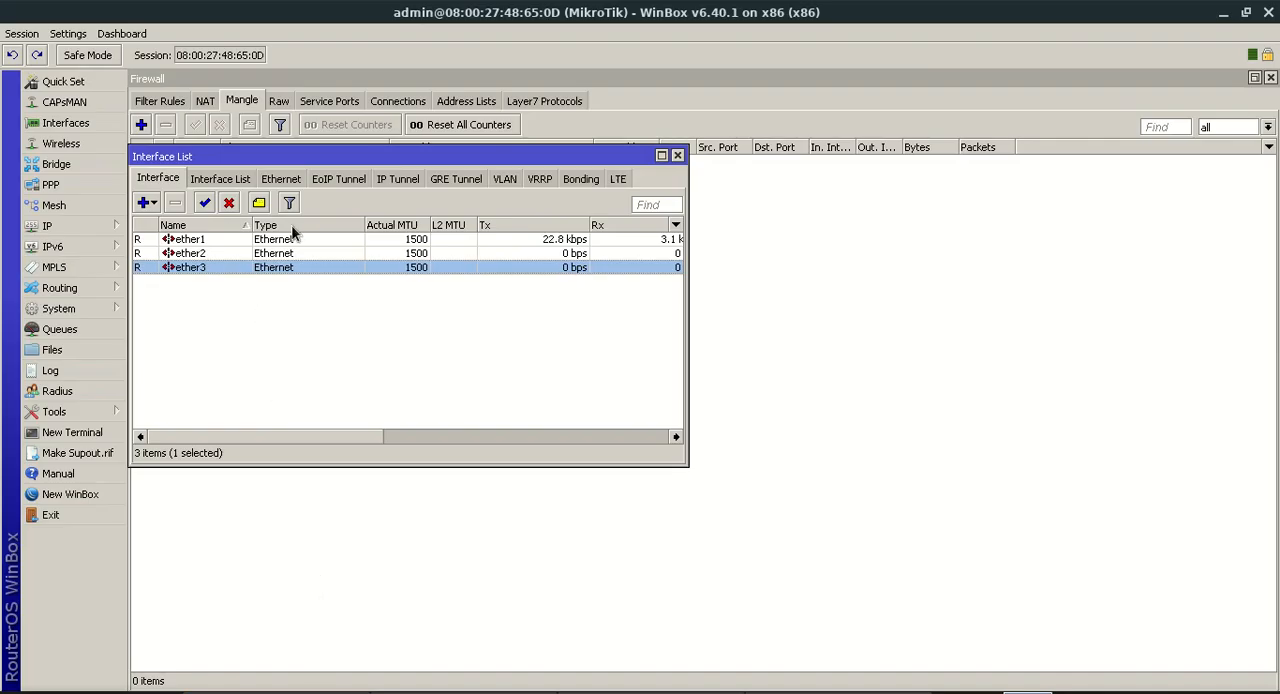
Rename the ether1 interface to WAN
left_click(293, 240)
right_click(293, 240)
double_click(268, 242)
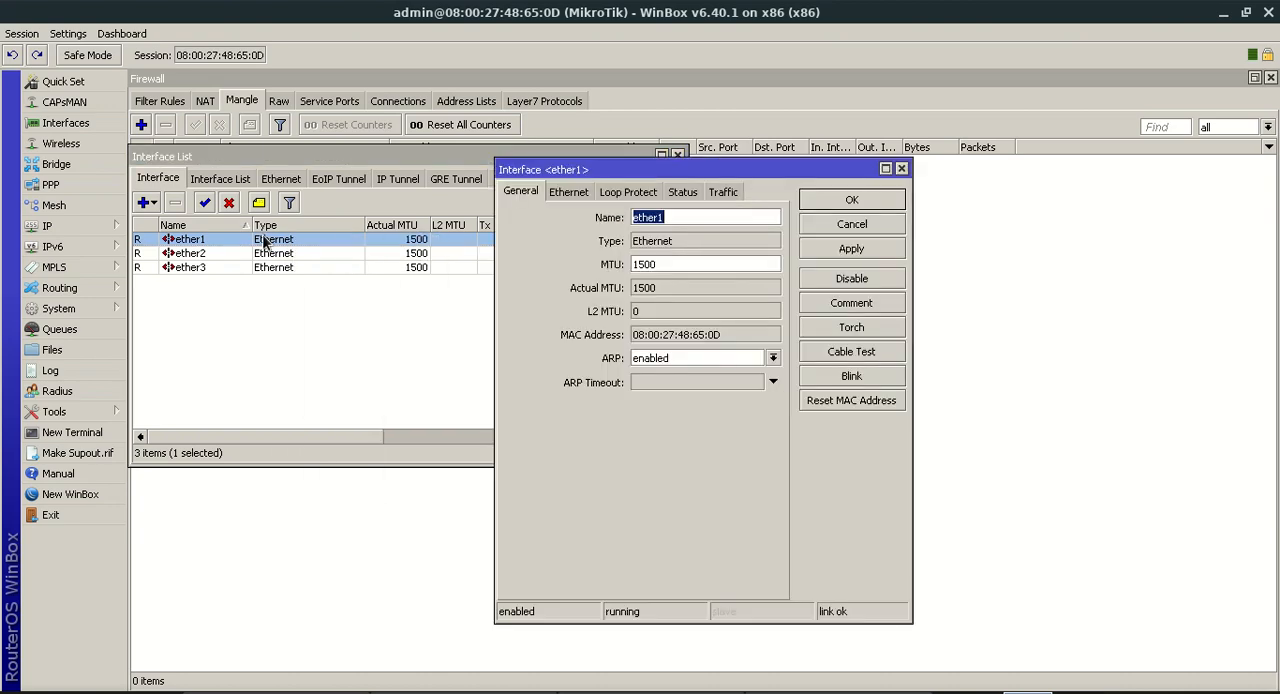
type("WAN")
key("Return")
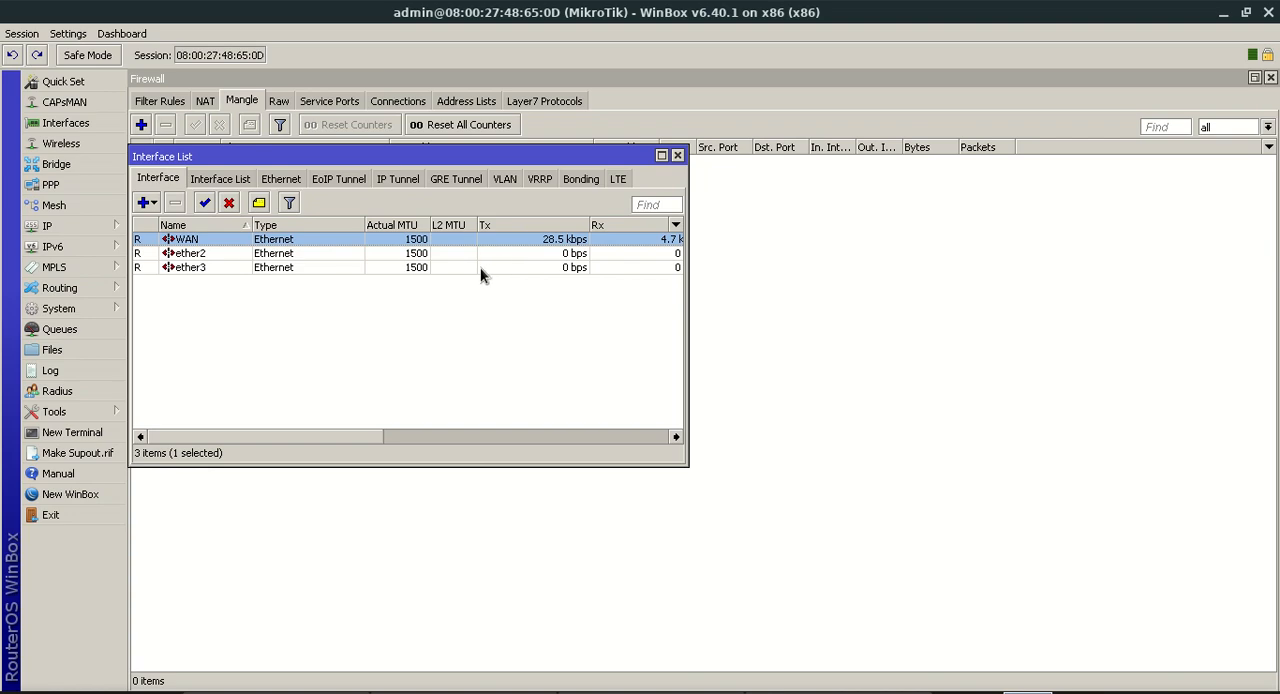
Rename the ether2 interface to LAN
double_click(468, 253)
type("LAN")
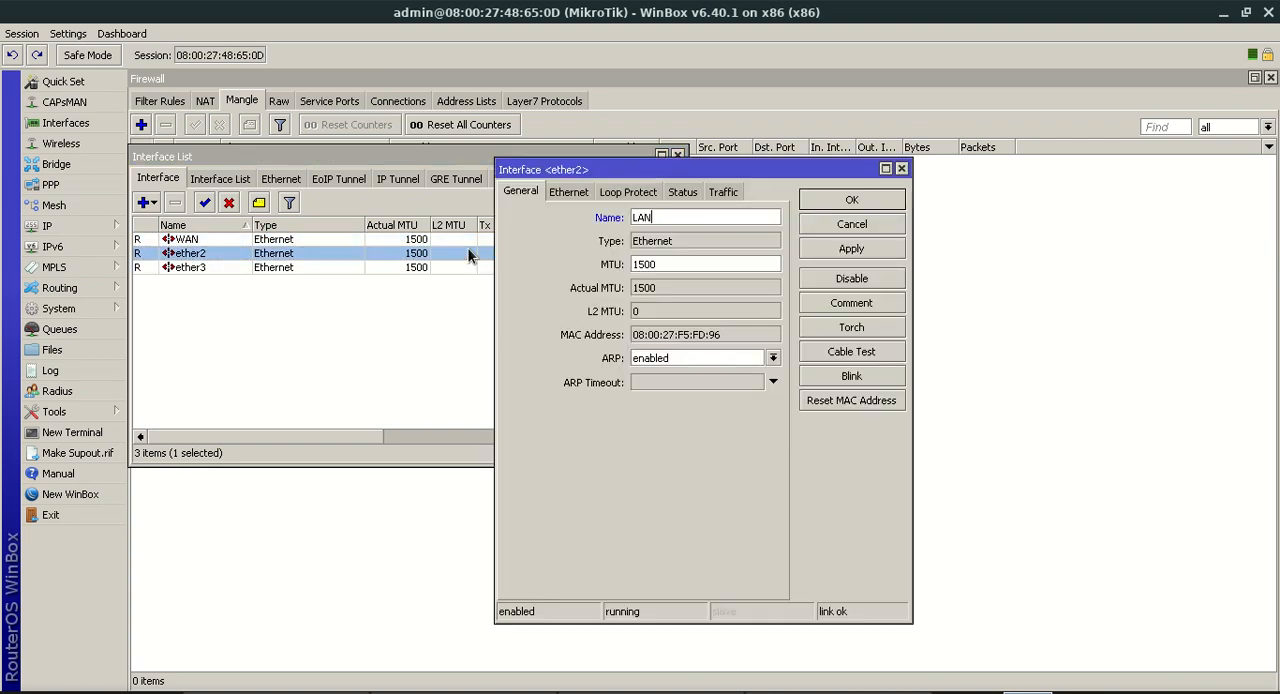
key("Return")
Rename the ether3 interface to PROXY and close the interface list
double_click(469, 267)
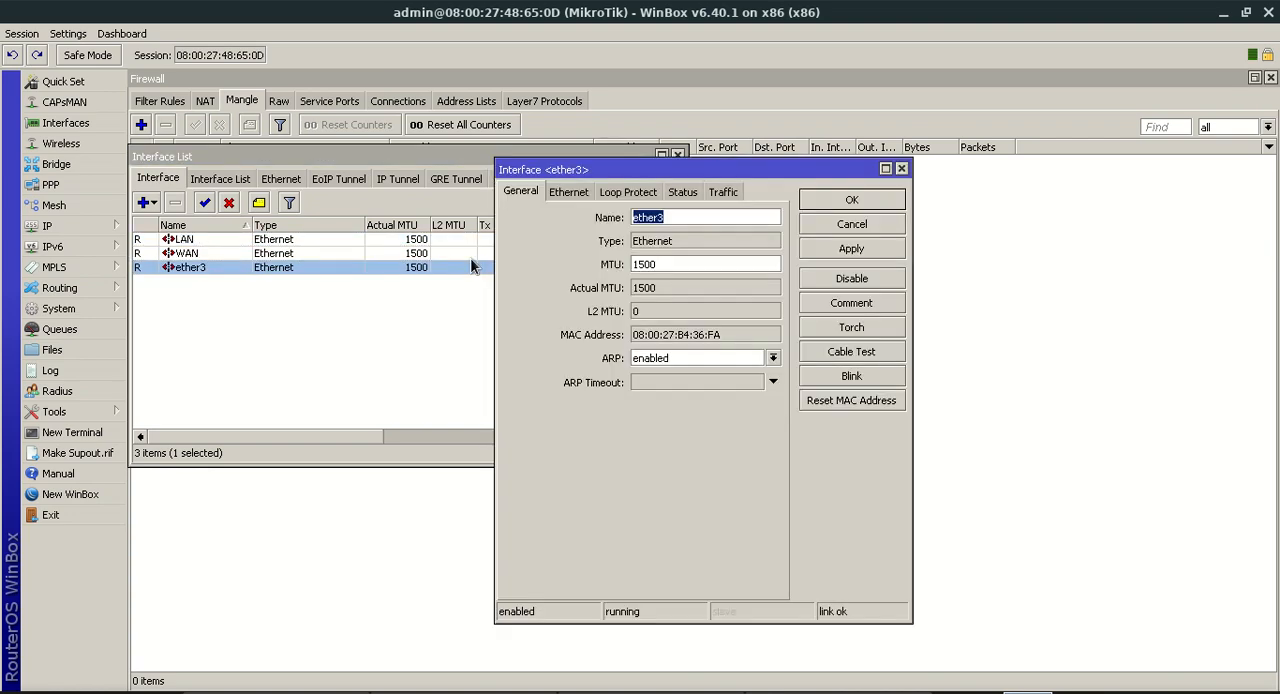
type("PROXY")
key("Return")
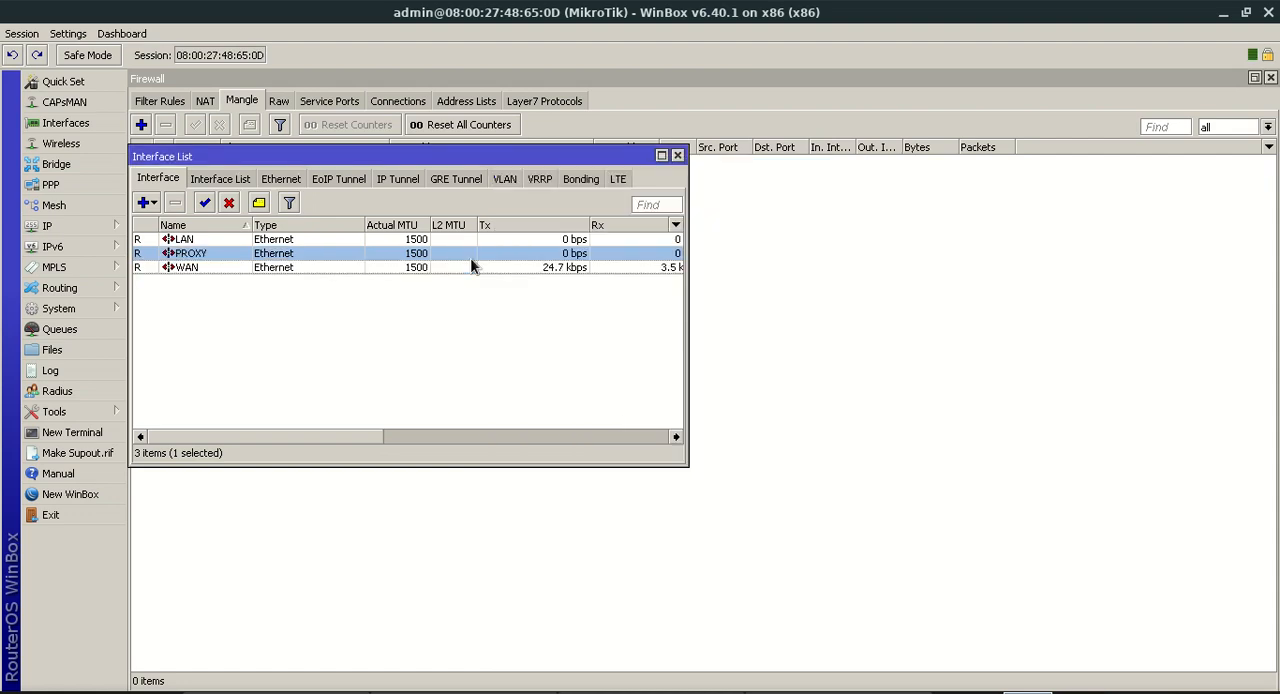
left_click(677, 156)
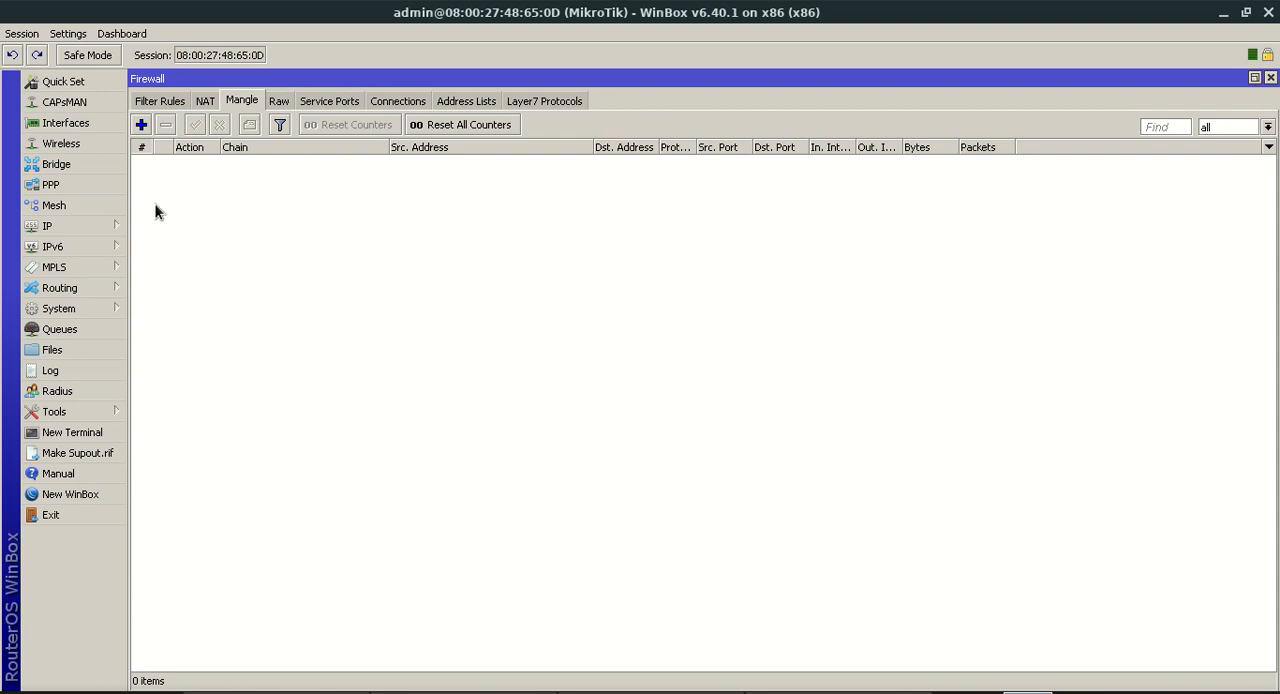
Delete the defconf address 192.168.88.1/24 from the router's IP address list and maximize that list
left_click(80, 225)
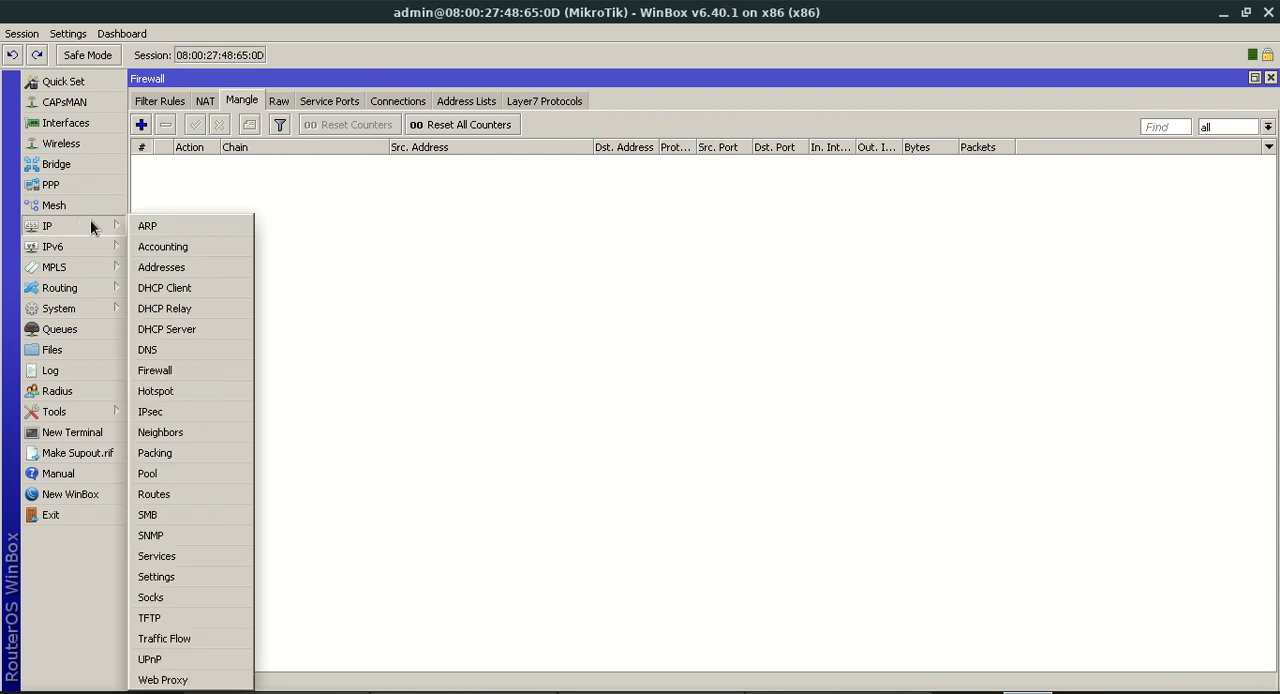
left_click(177, 269)
left_click(341, 225)
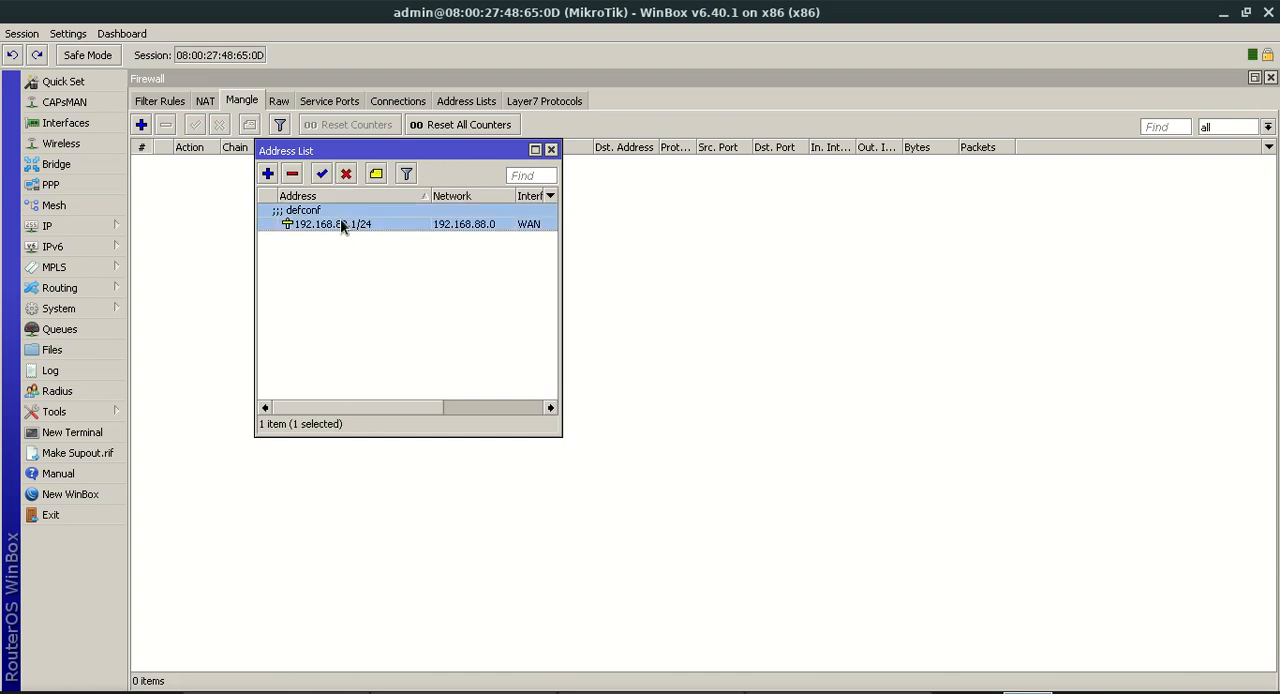
key("Delete")
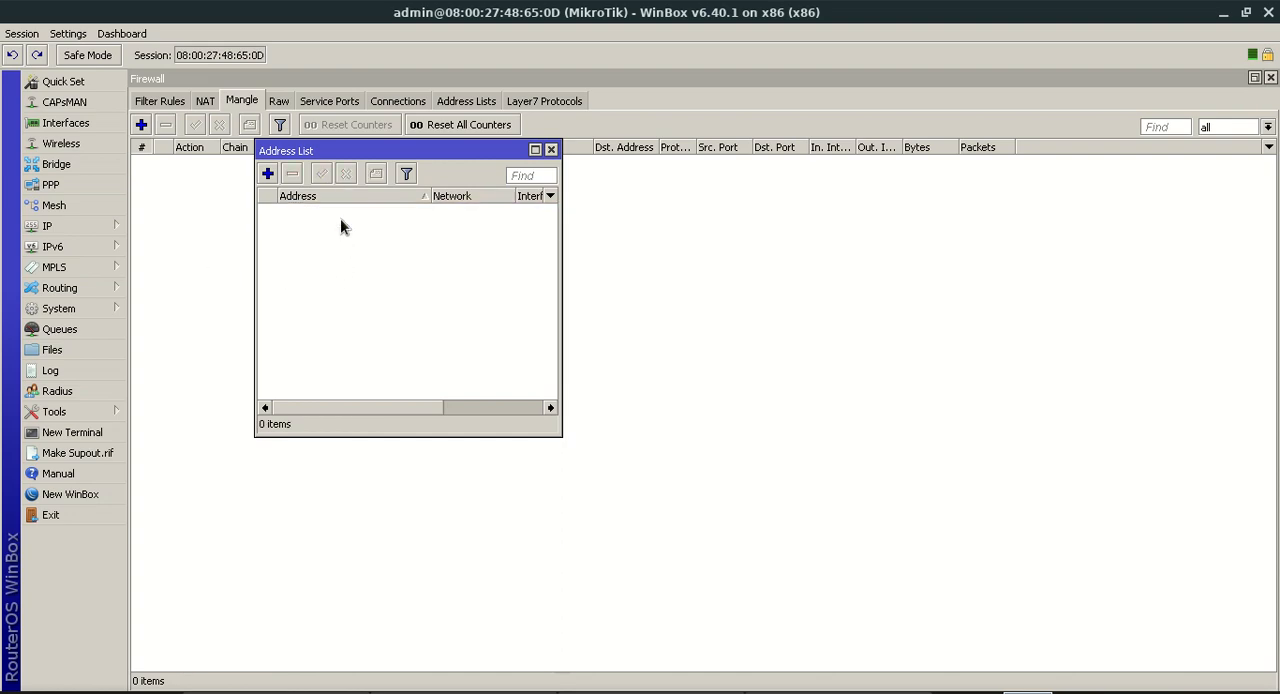
left_click(537, 151)
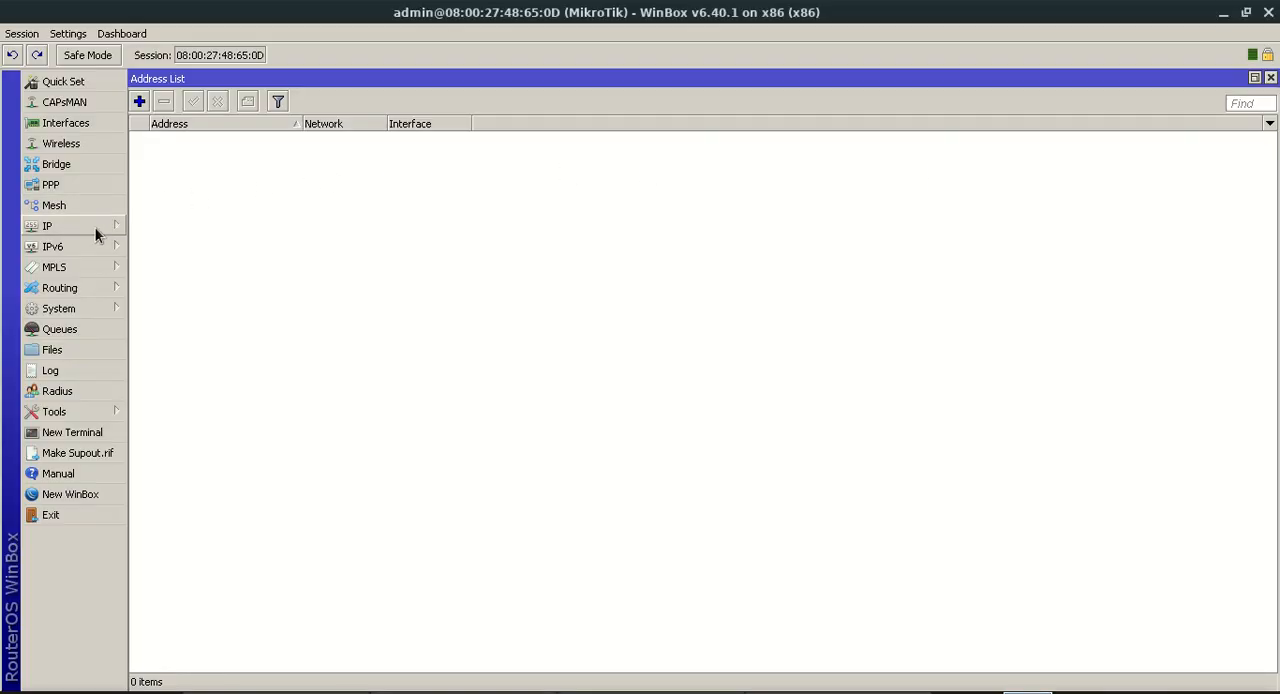
Add a DHCP client on the WAN interface with peer DNS, peer NTP and the default route enabled, and select its entry
left_click(93, 229)
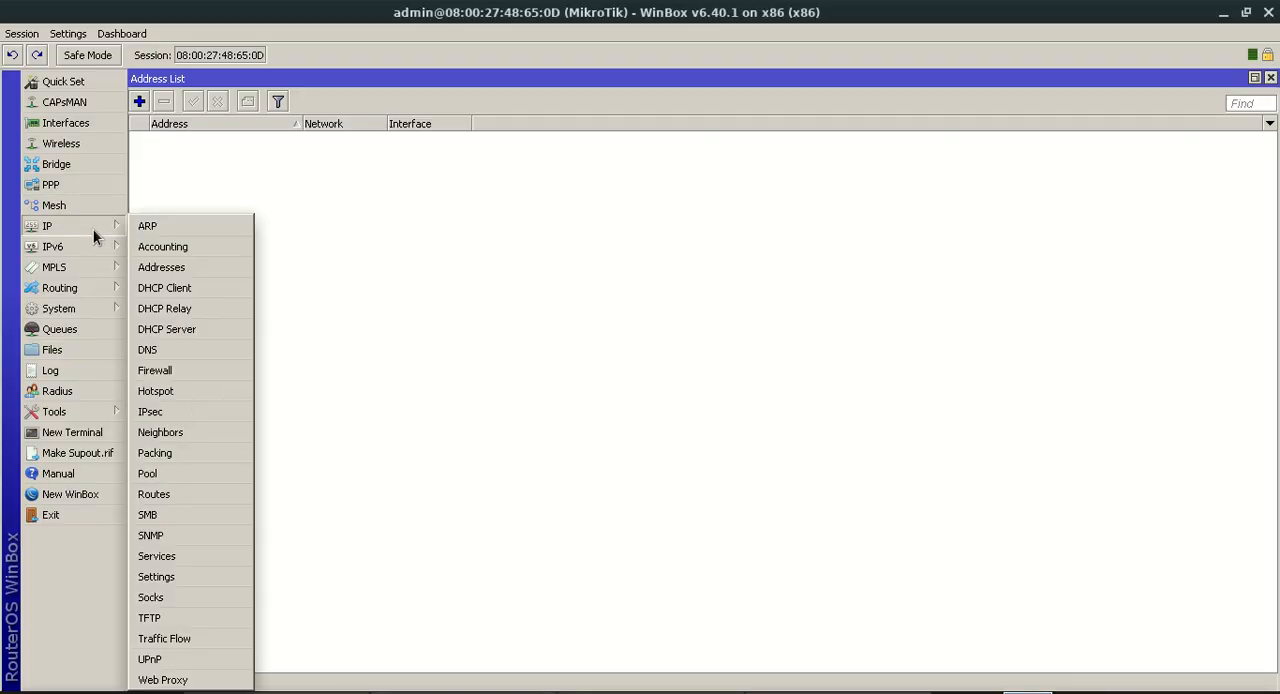
left_click(179, 289)
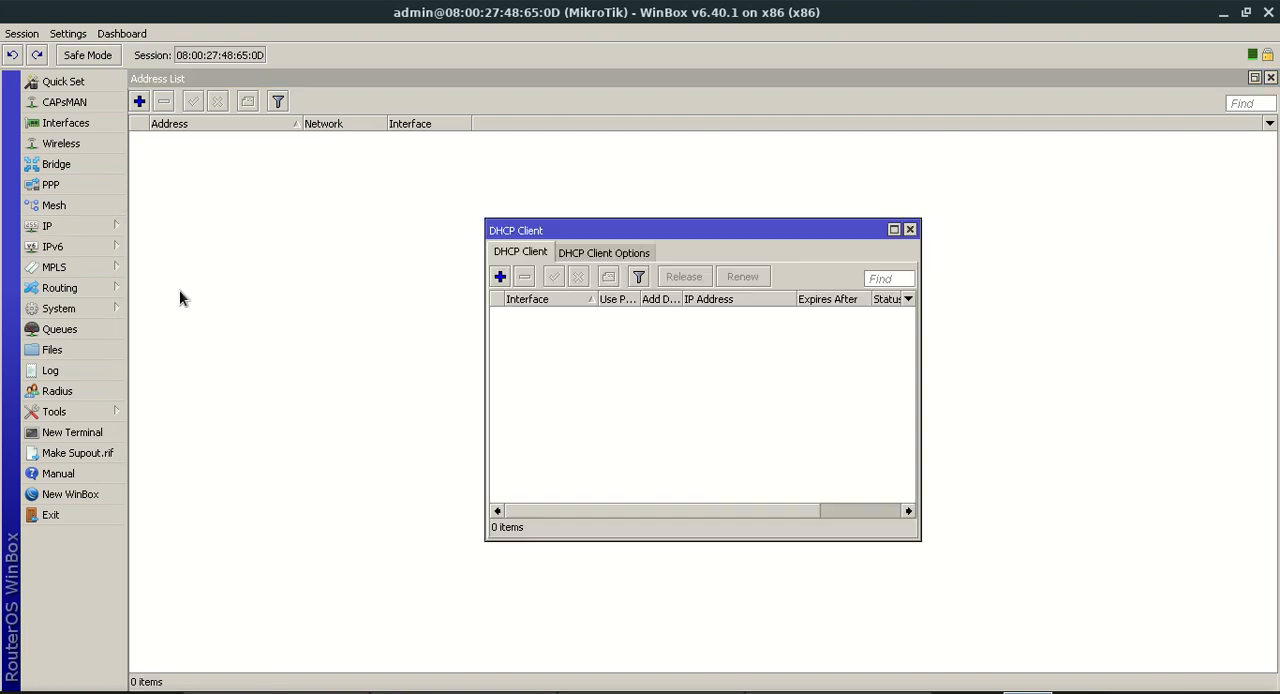
left_click(501, 278)
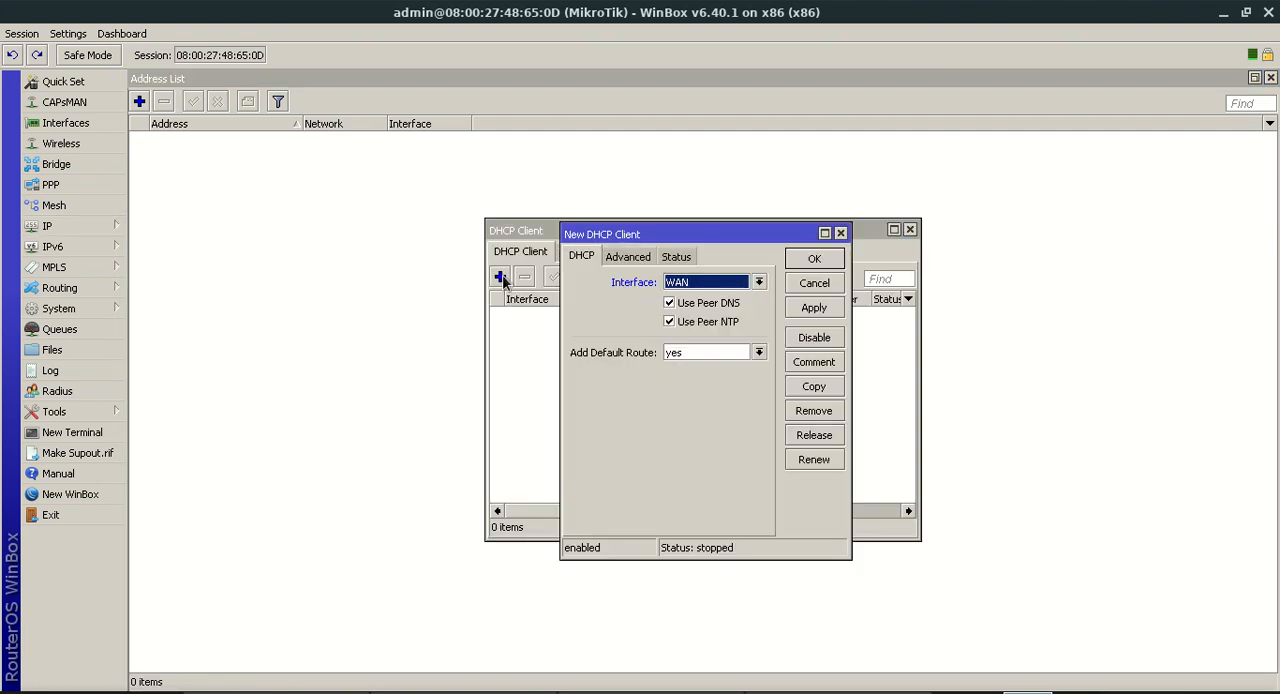
left_click(688, 283)
left_click(691, 285)
left_click(813, 310)
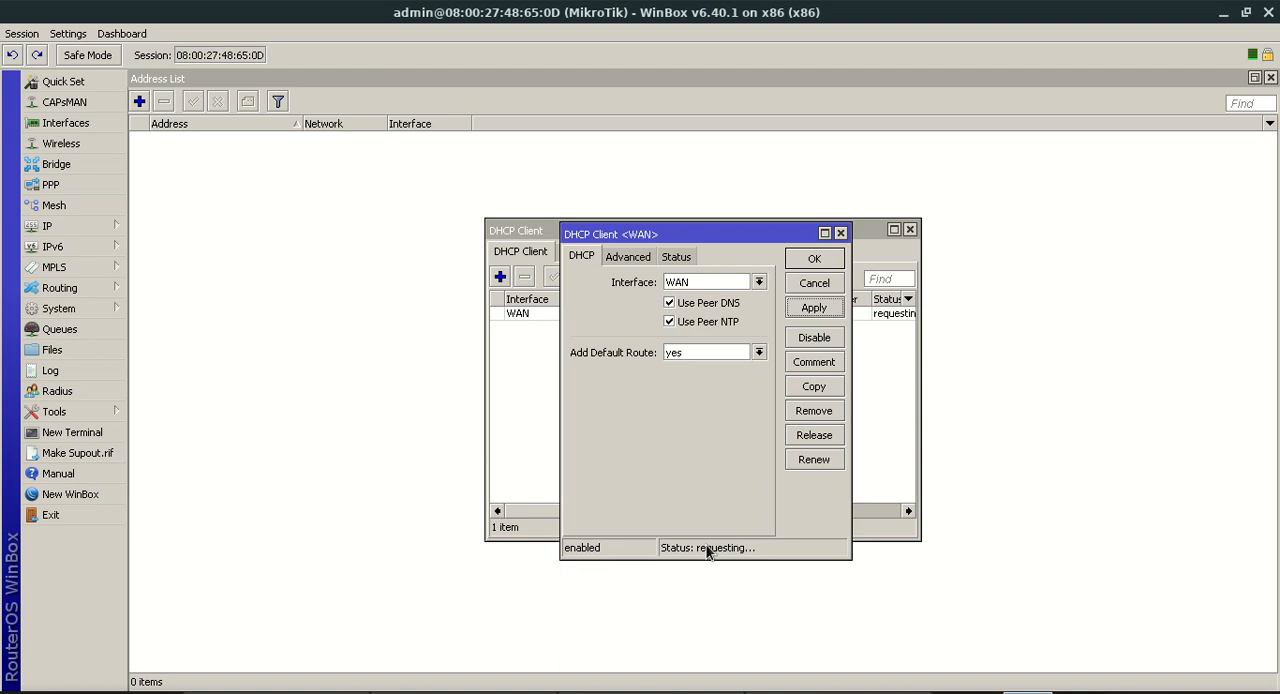
left_click(814, 259)
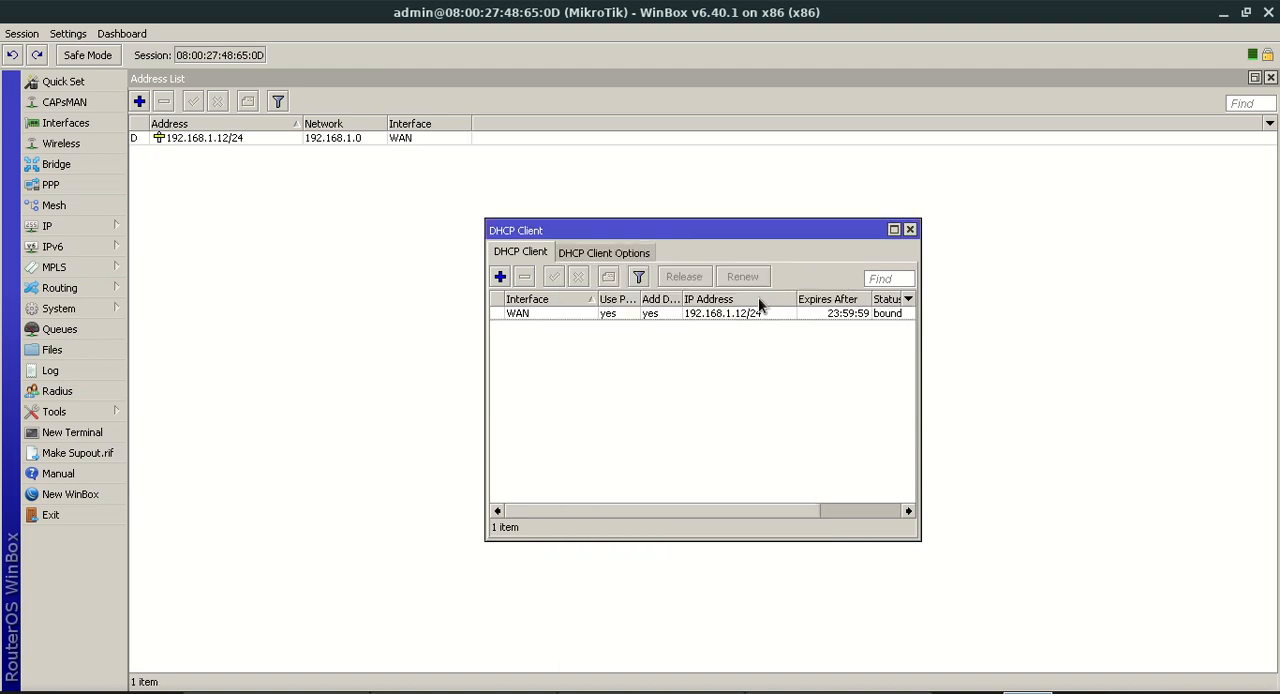
left_click(741, 311)
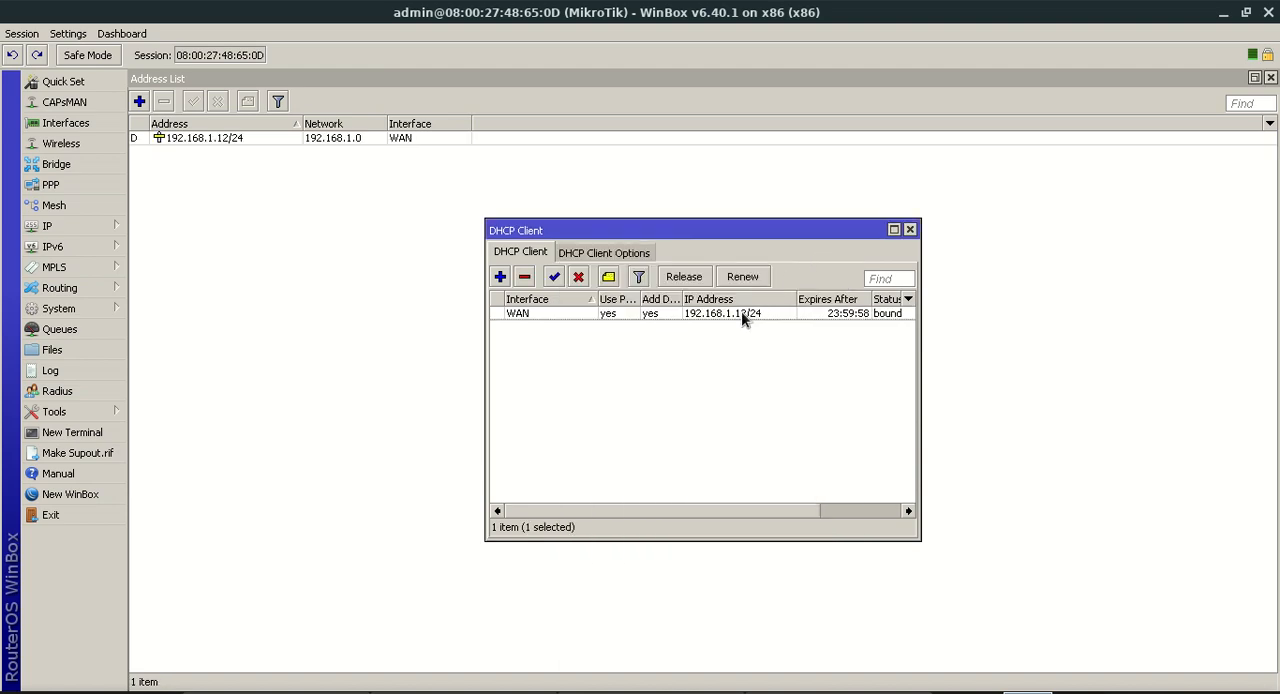
Close the DHCP client list and inspect the WAN interface's entry in the router's IP address list
left_click(910, 229)
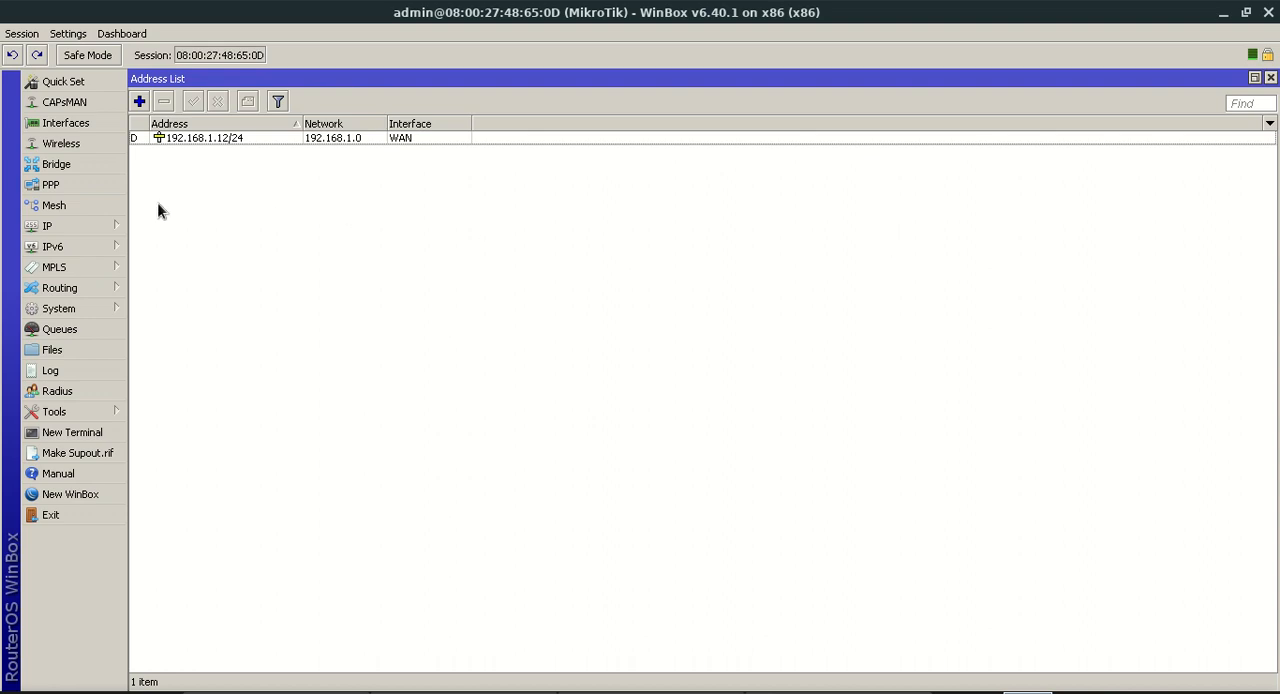
left_click(96, 226)
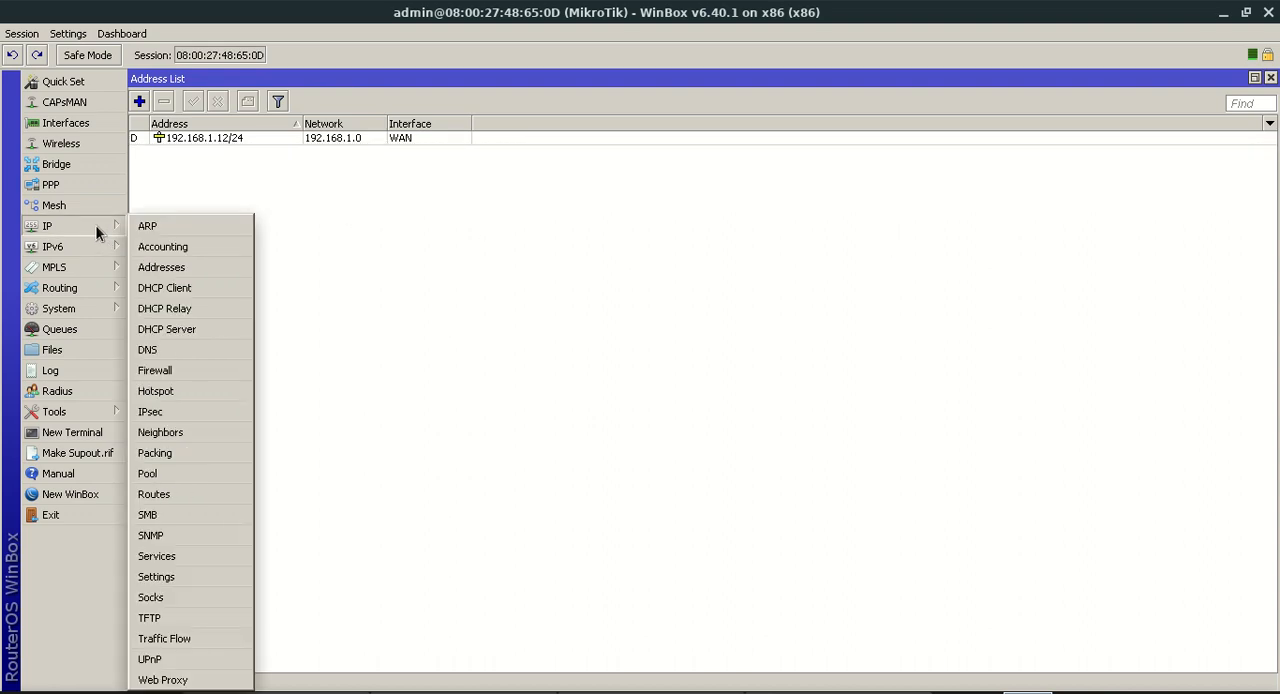
left_click(156, 264)
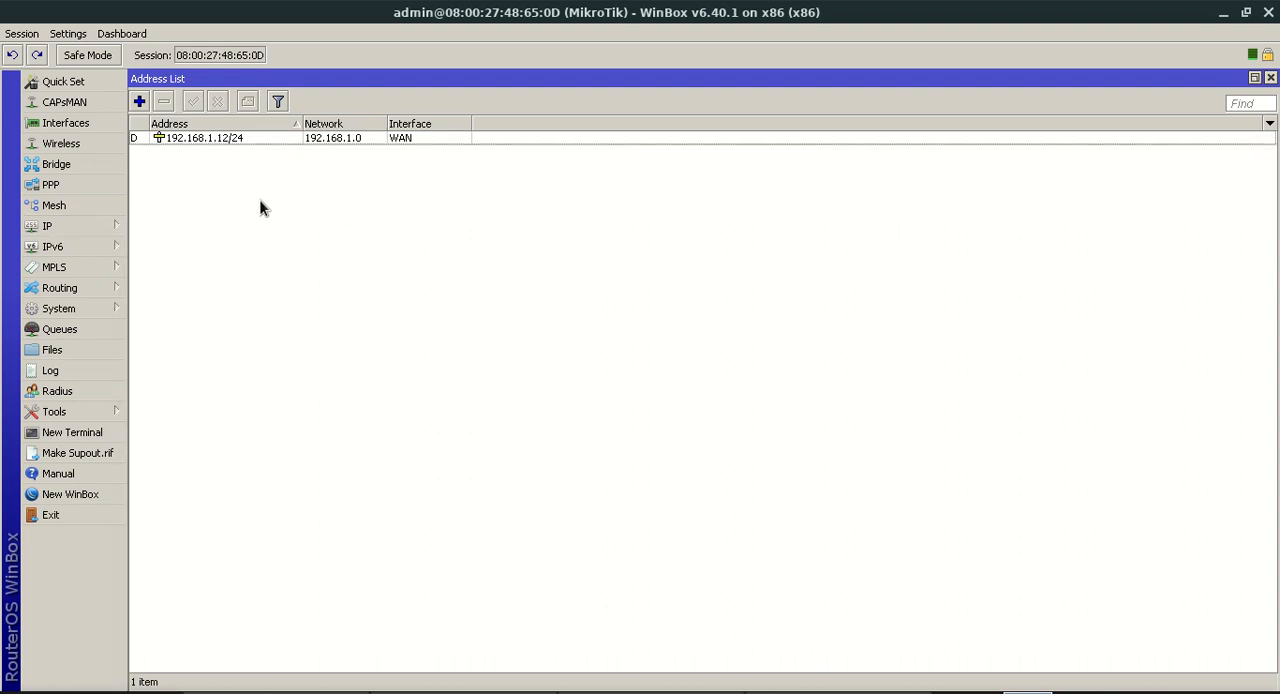
left_click(420, 142)
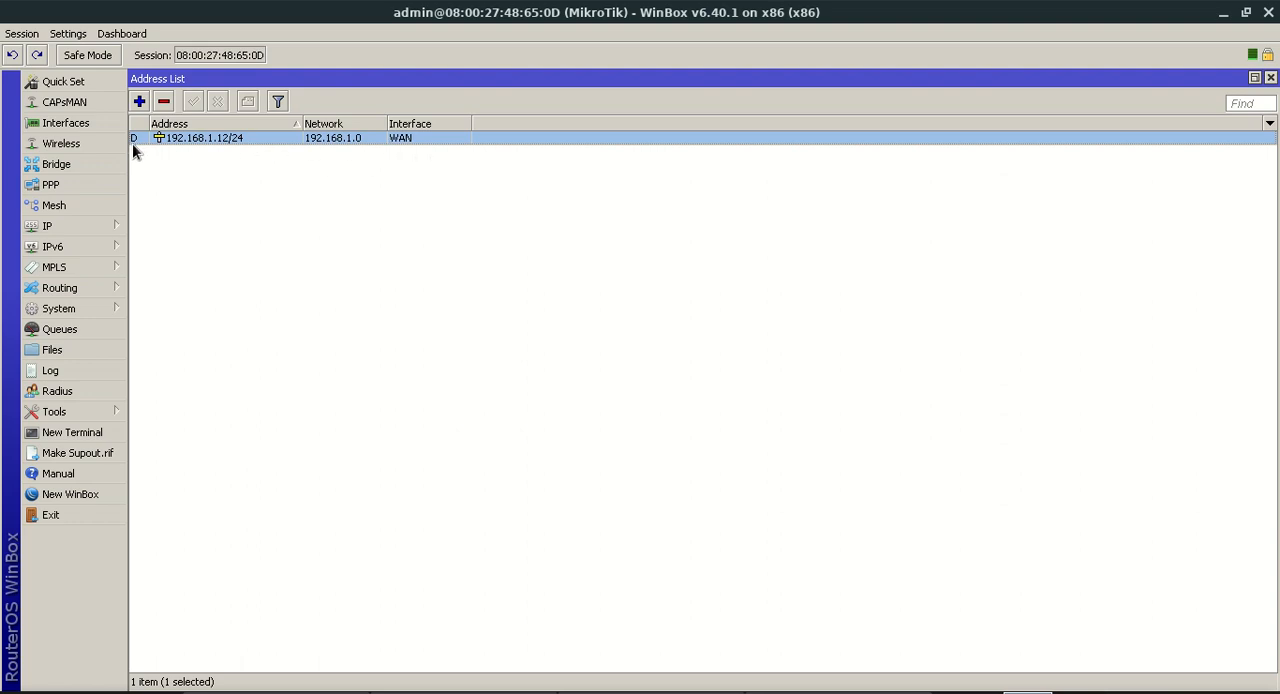
Add the IP address 192.168.0.2/24 to the LAN interface, checking it against the network topology diagram
left_click(139, 102)
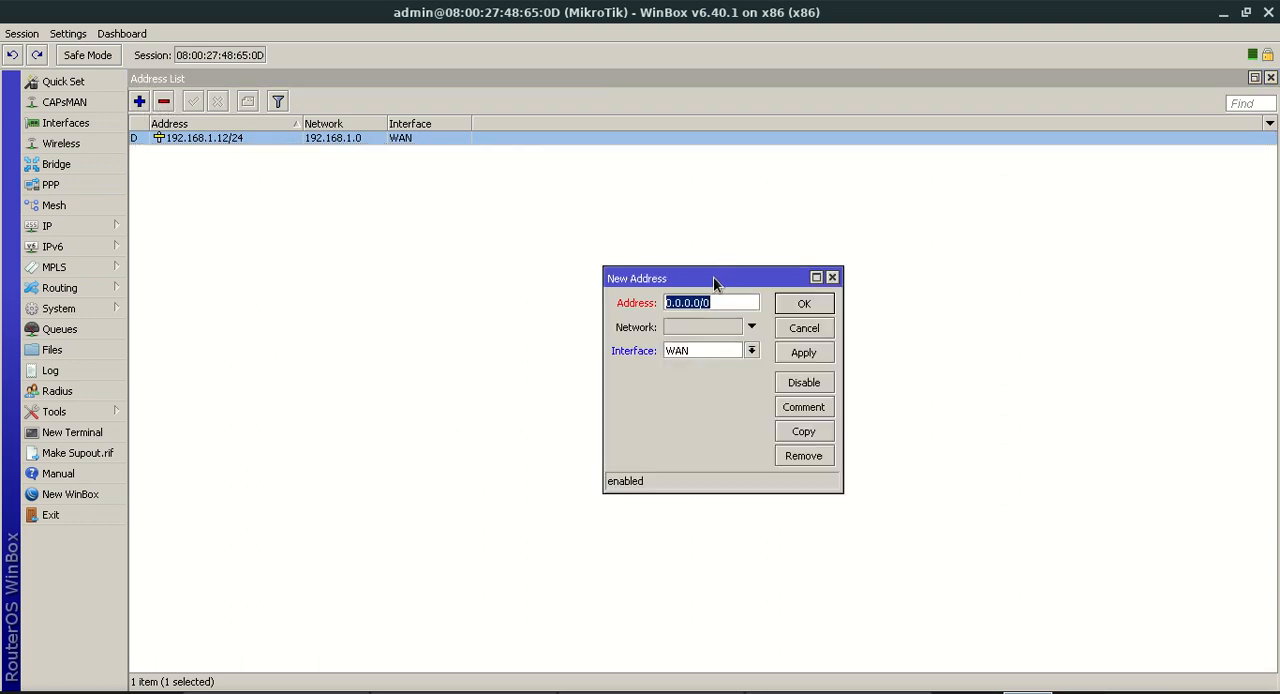
type("192.168.0.2/24")
left_click(592, 691)
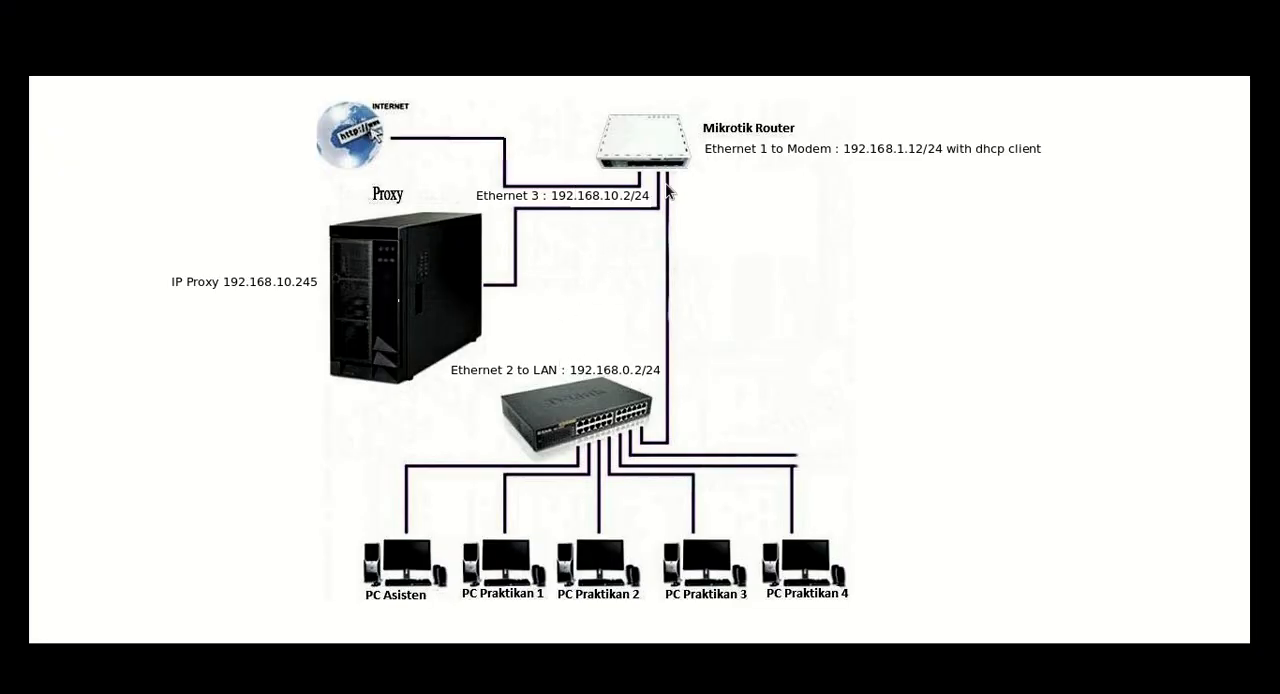
key("alt+Tab")
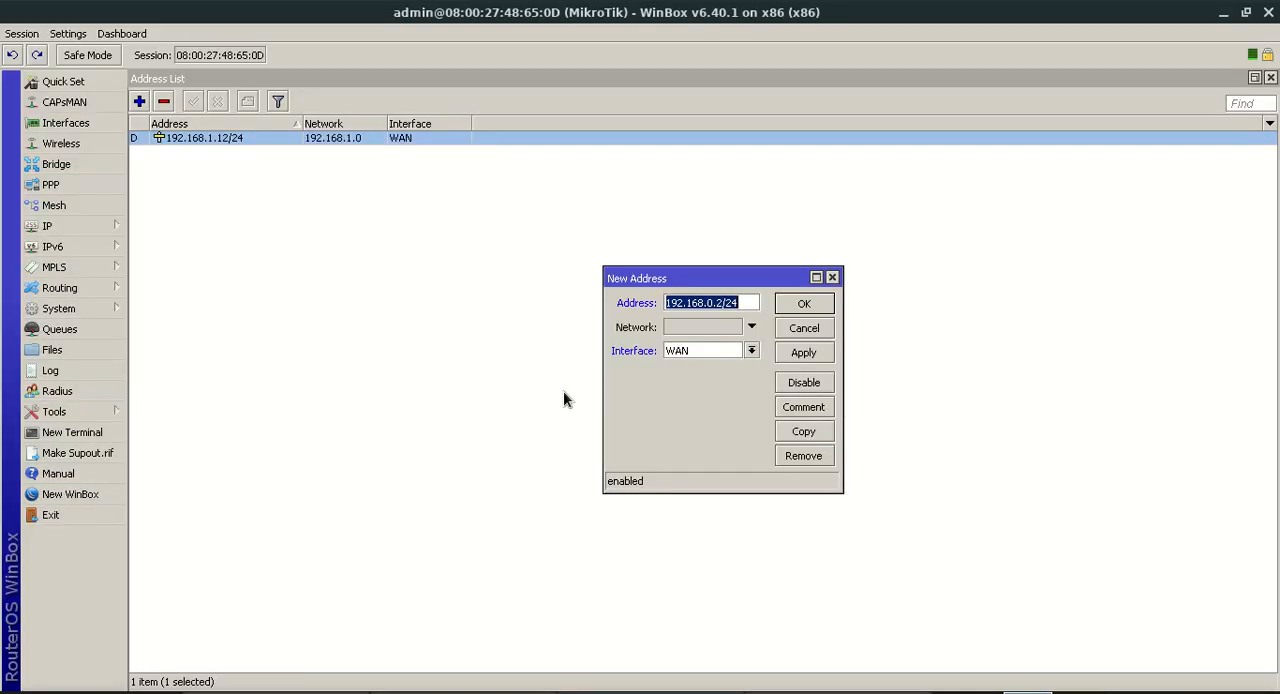
left_click(716, 349)
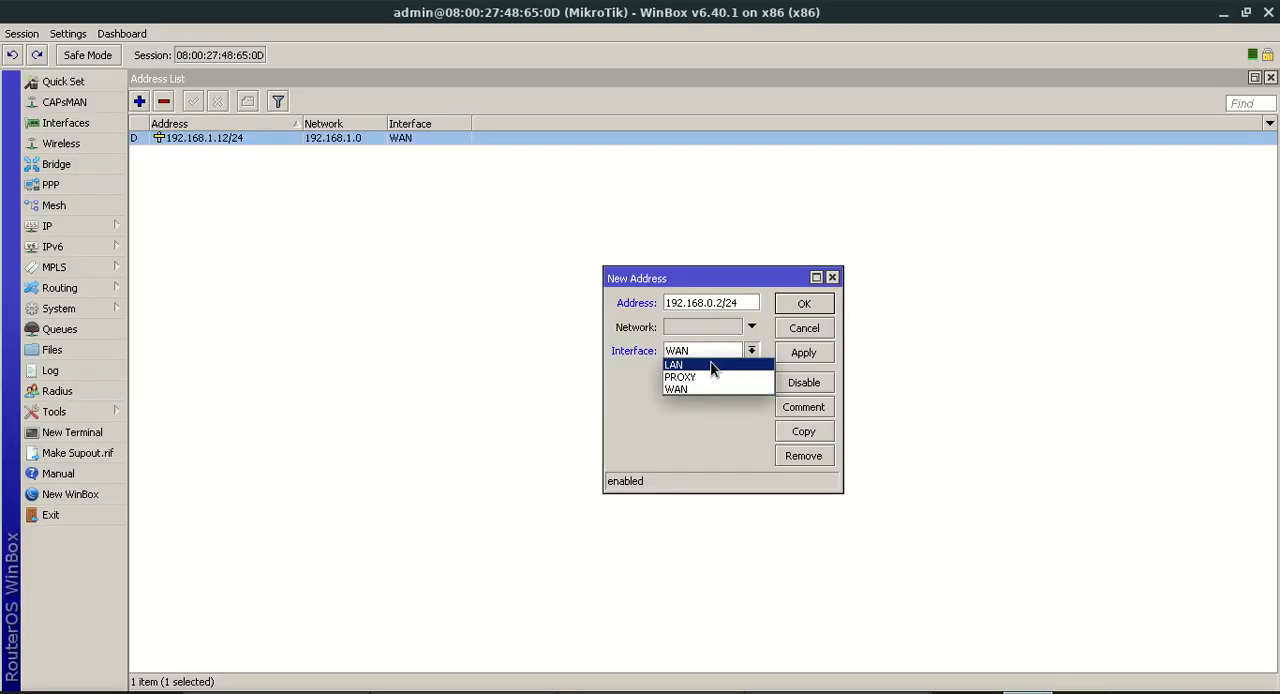
left_click(718, 367)
left_click(804, 355)
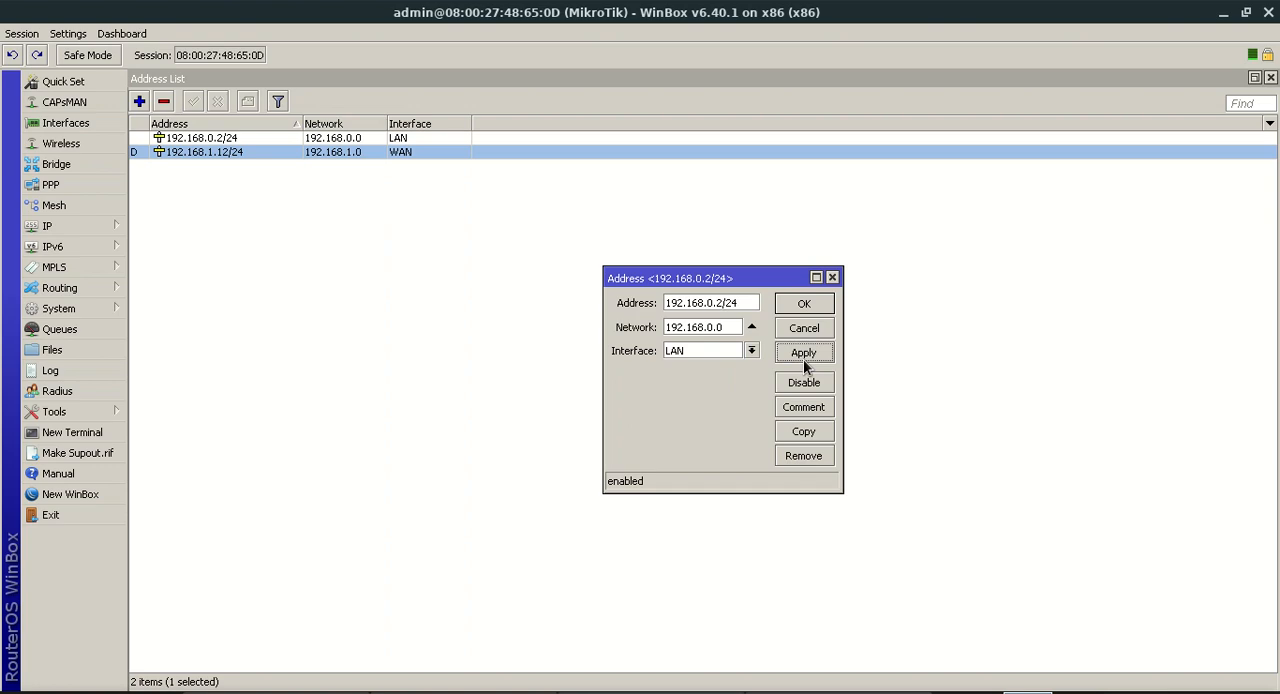
left_click(803, 306)
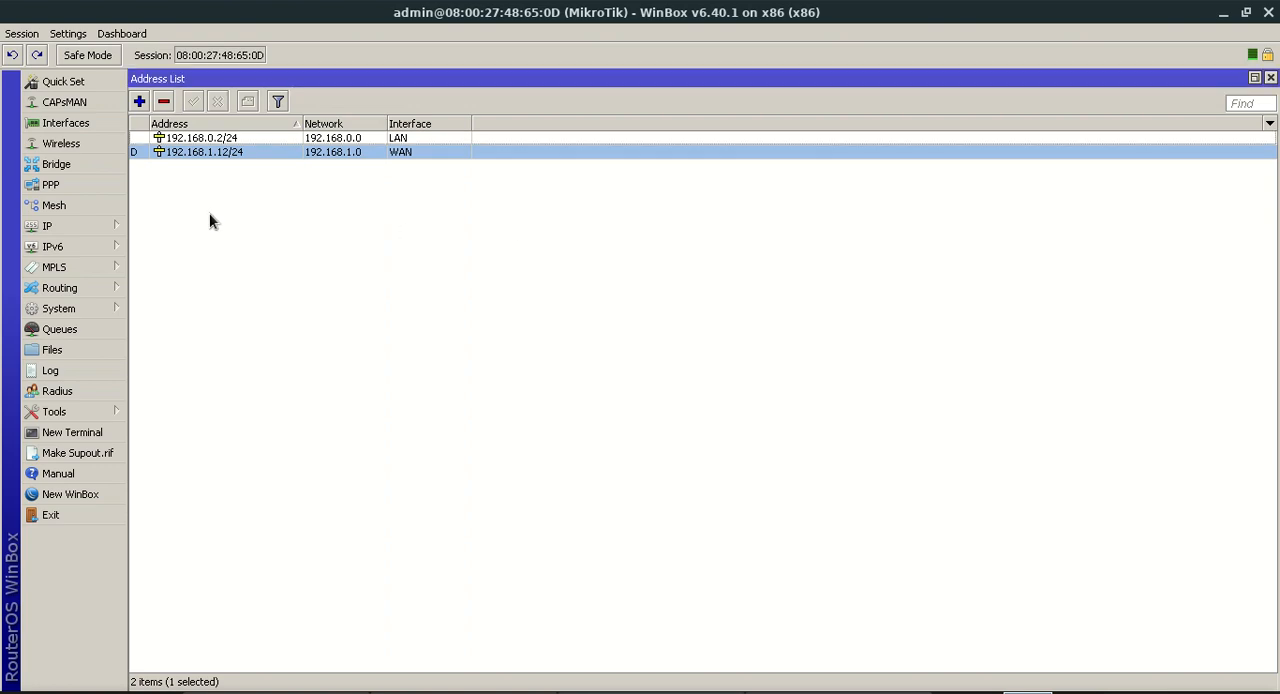
Add the IP address 192.168.10.2/24 to the PROXY interface
left_click(141, 102)
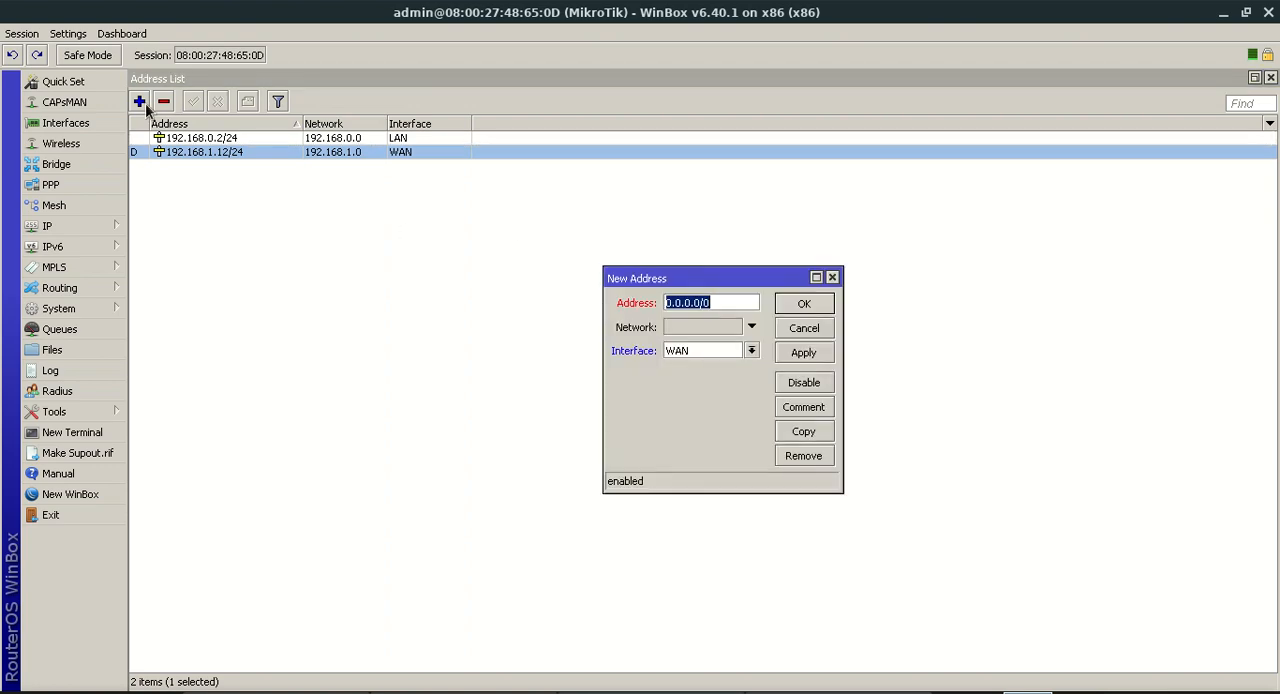
type("192")
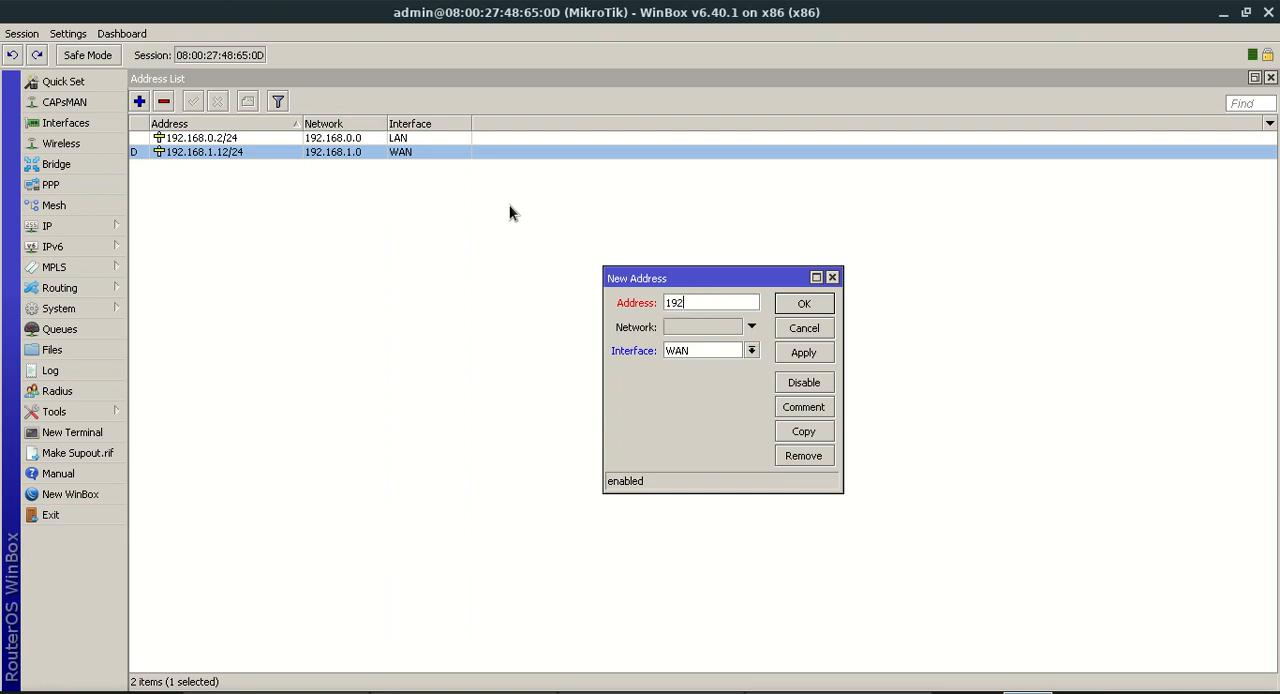
type(".168.10.2/24")
left_click(692, 349)
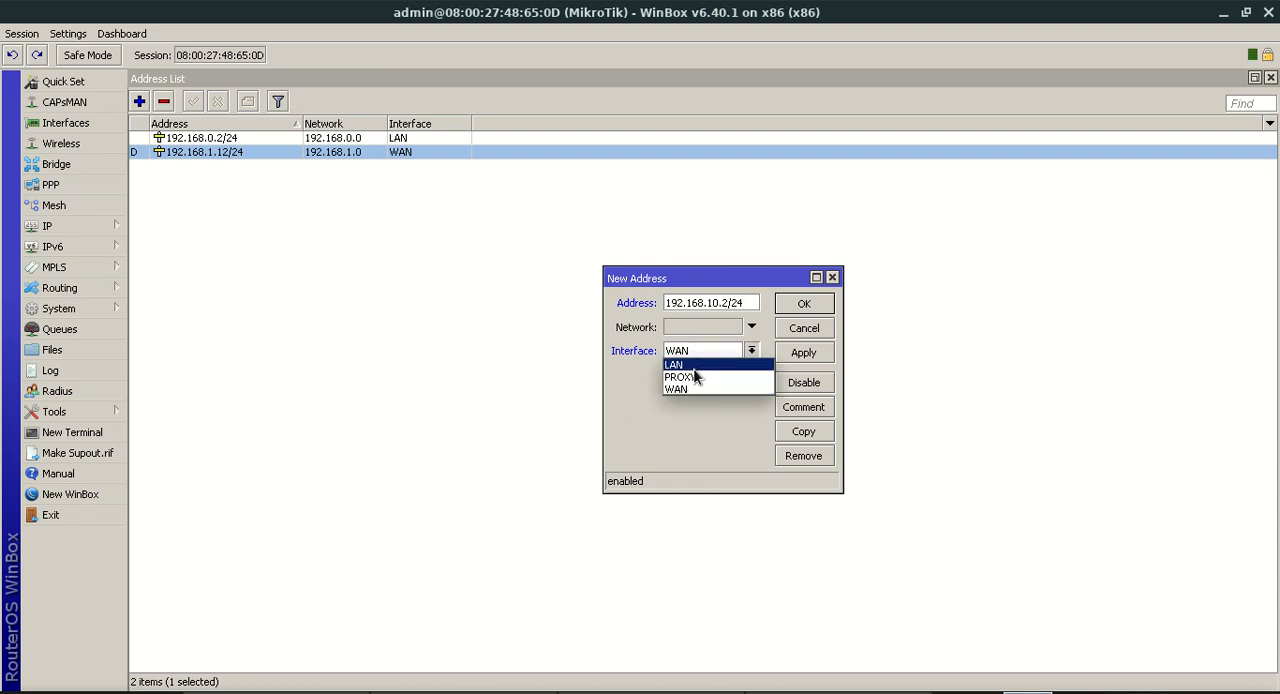
left_click(697, 378)
left_click(790, 358)
left_click(820, 305)
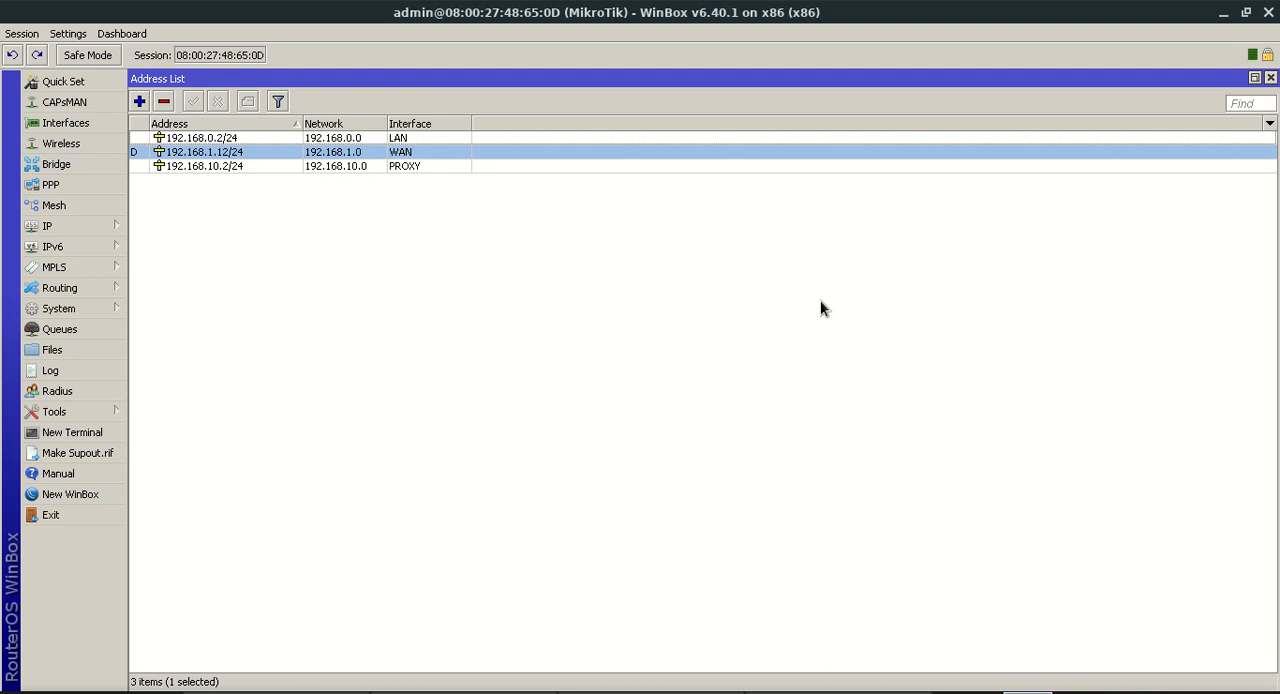
Start a new firewall NAT rule in a maximized window, with chain srcnat and out interface WAN
left_click(63, 226)
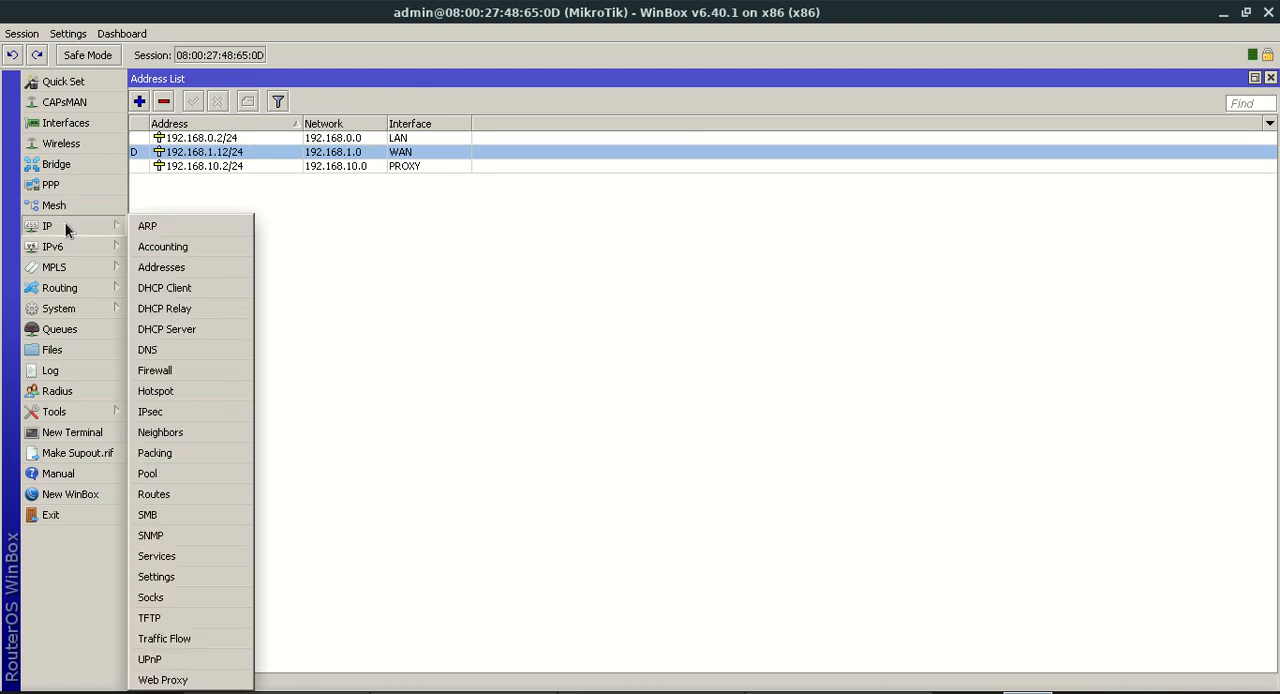
left_click(177, 370)
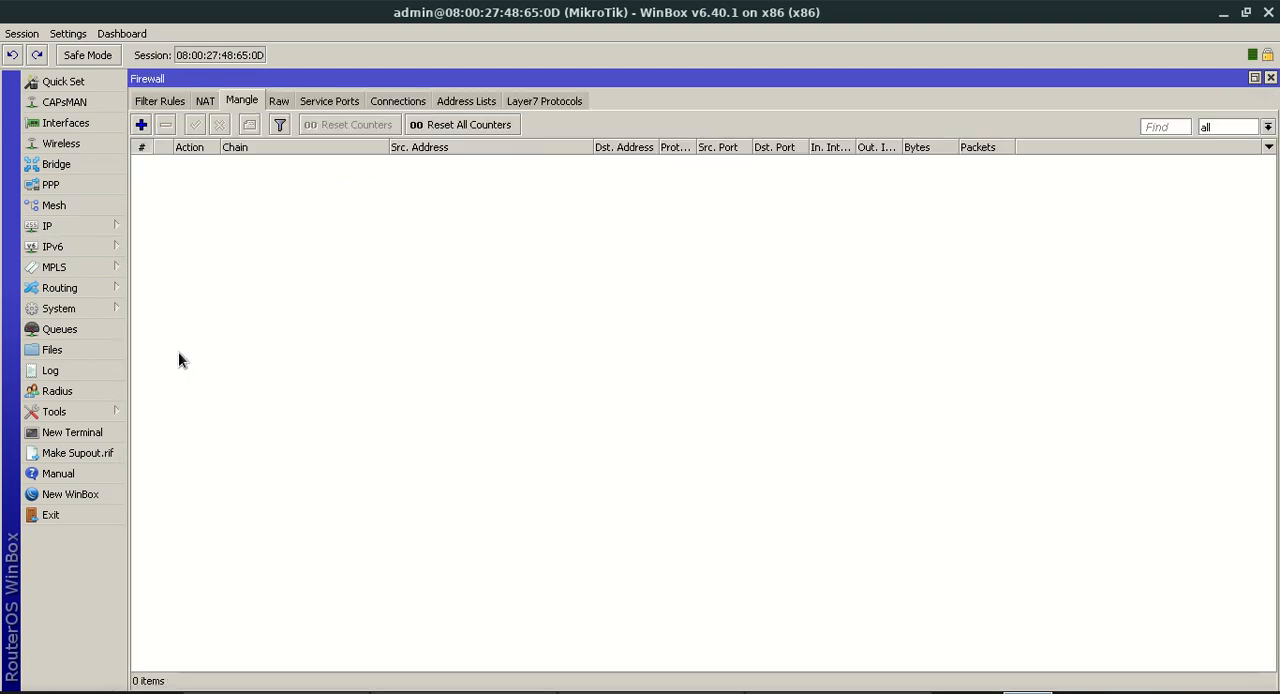
left_click(205, 101)
left_click(141, 124)
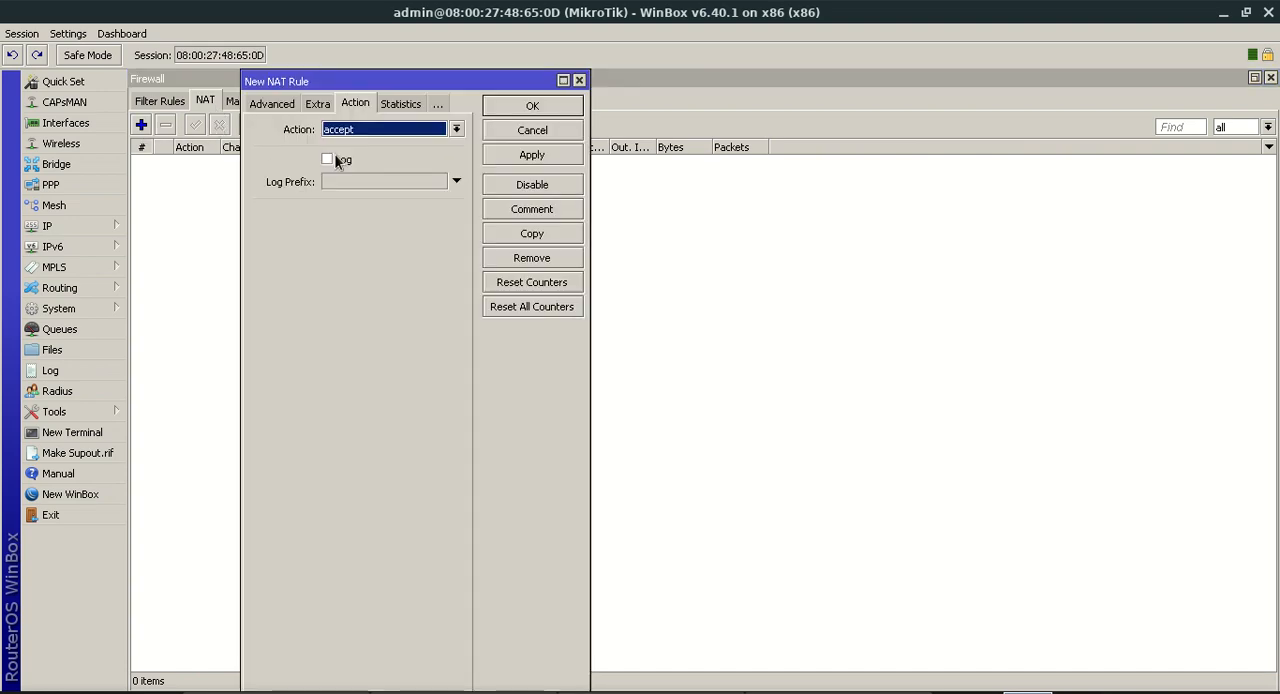
left_click(563, 80)
left_click(166, 102)
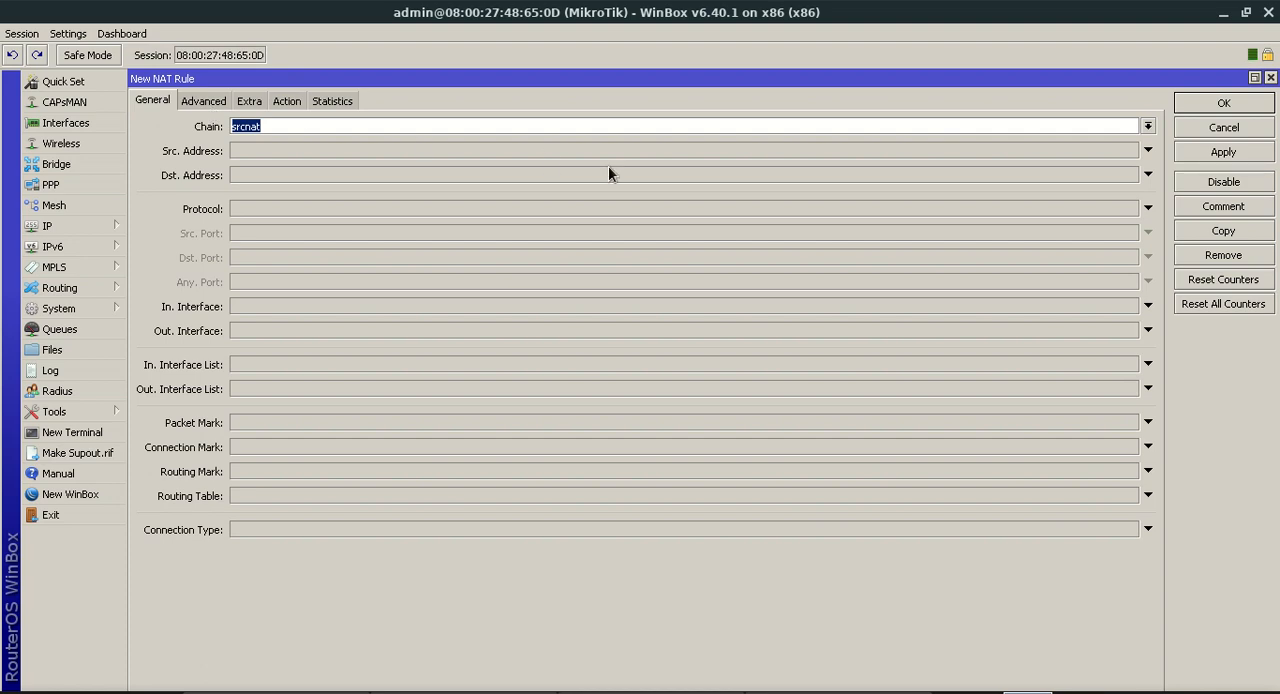
left_click(743, 123)
left_click(269, 327)
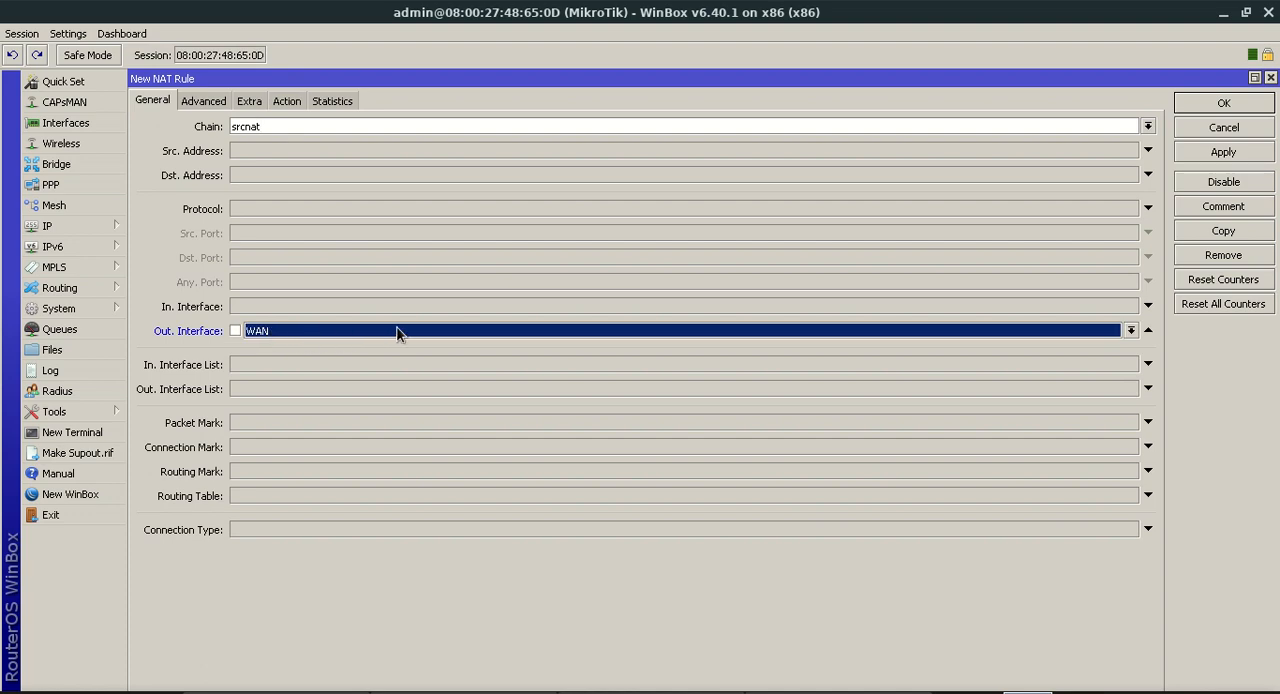
Set the WAN NAT rule's action to masquerade and save the rule
left_click(288, 101)
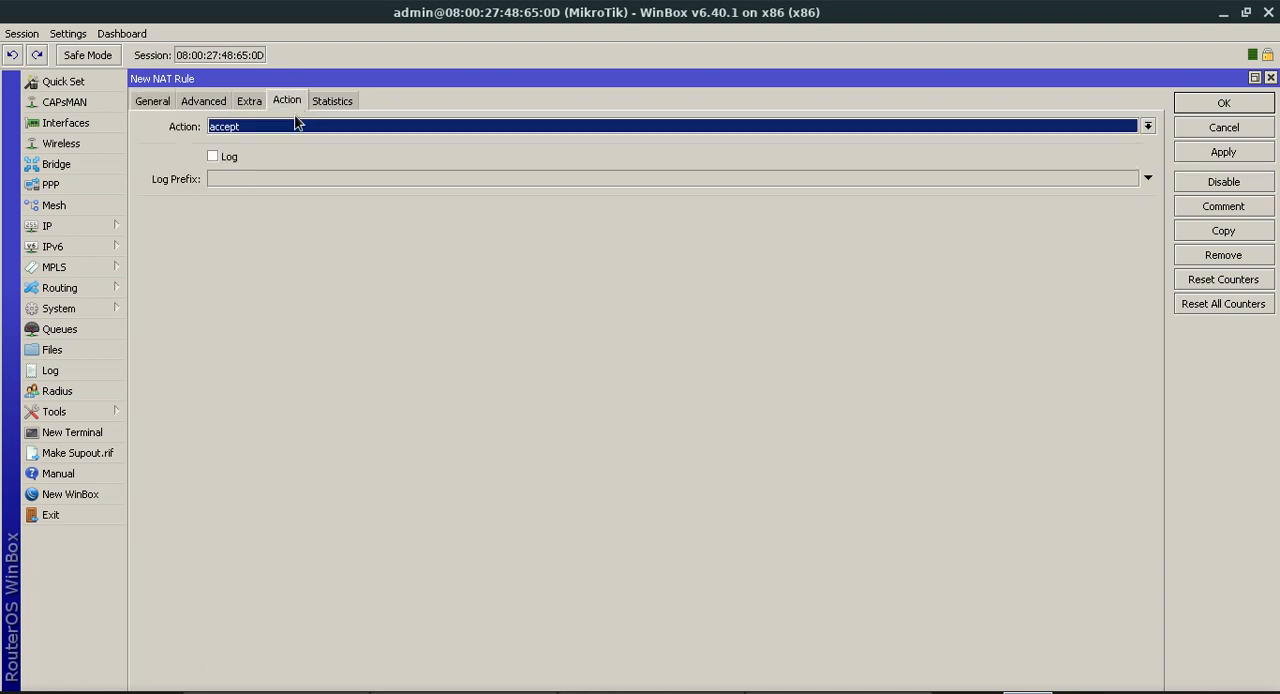
left_click(299, 127)
left_click(300, 216)
left_click(1198, 152)
left_click(1220, 103)
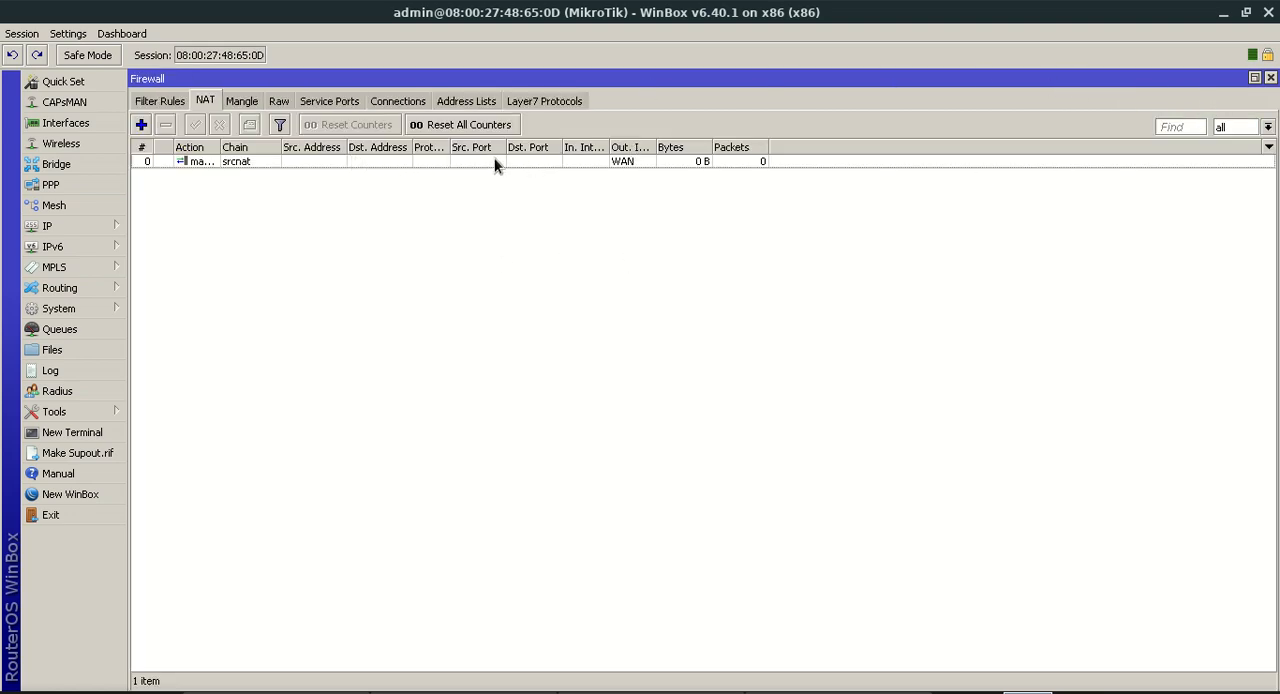
Add a second firewall NAT rule with chain srcnat, out interface LAN and action masquerade
left_click(141, 124)
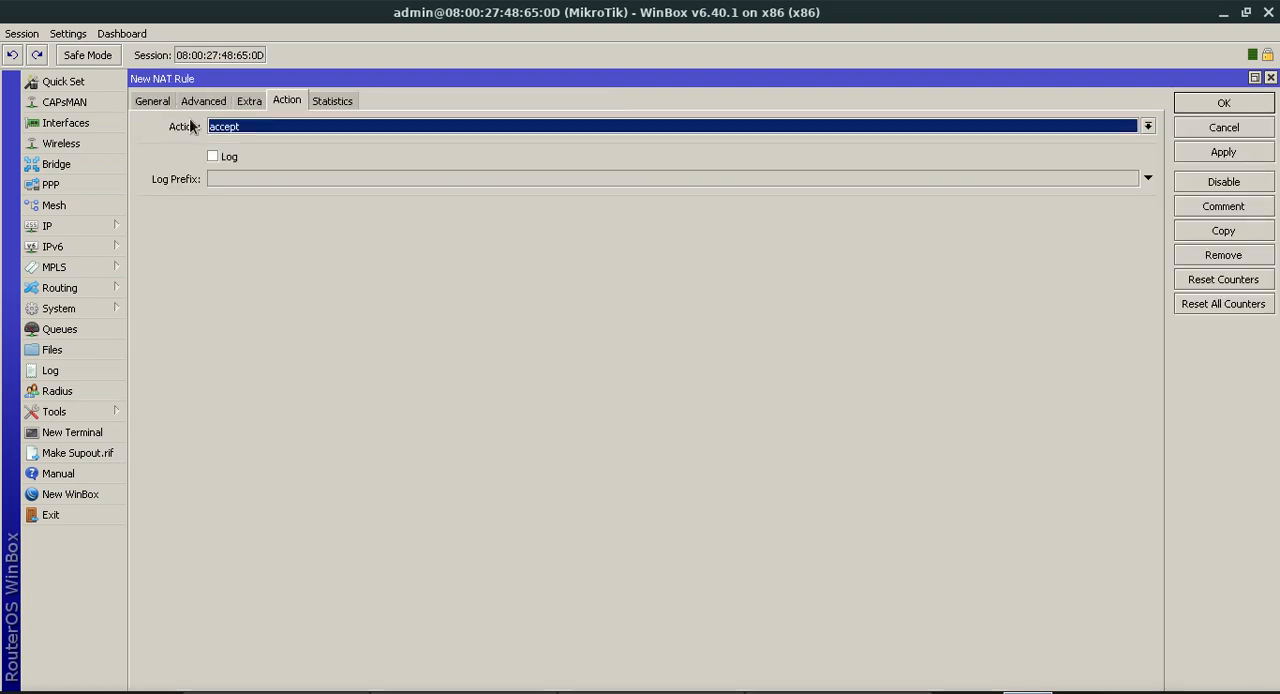
left_click(152, 102)
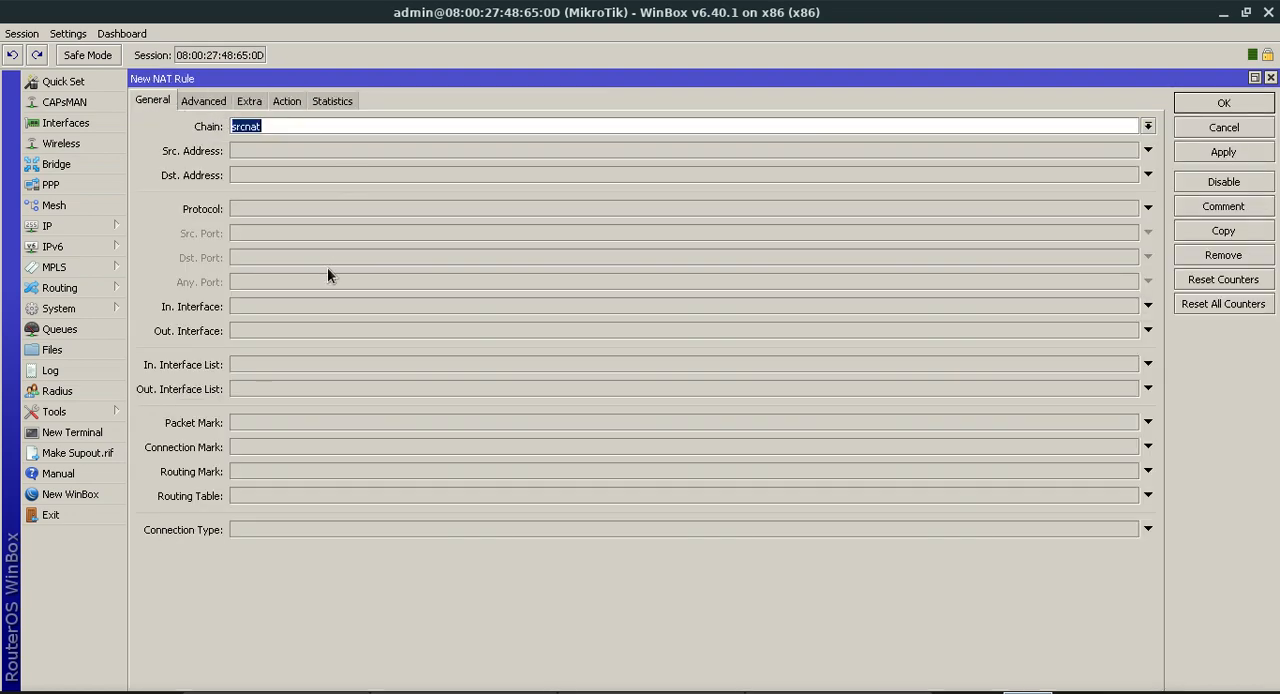
left_click(296, 333)
left_click(295, 333)
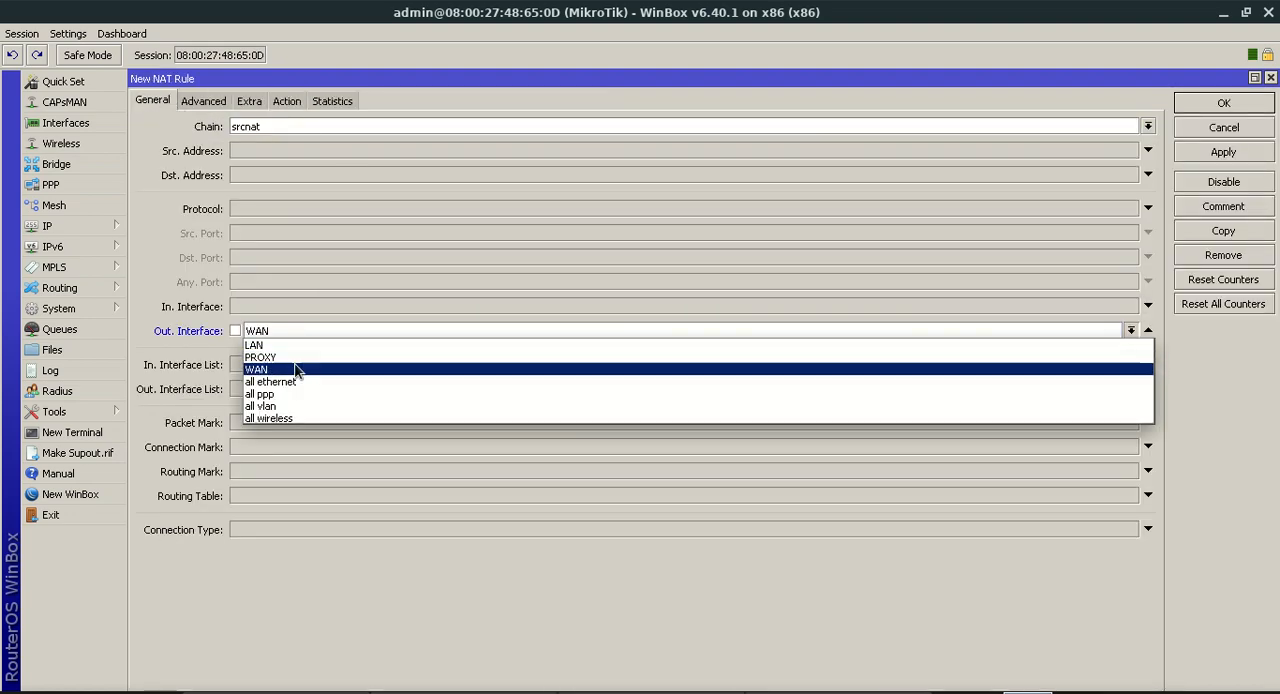
left_click(291, 345)
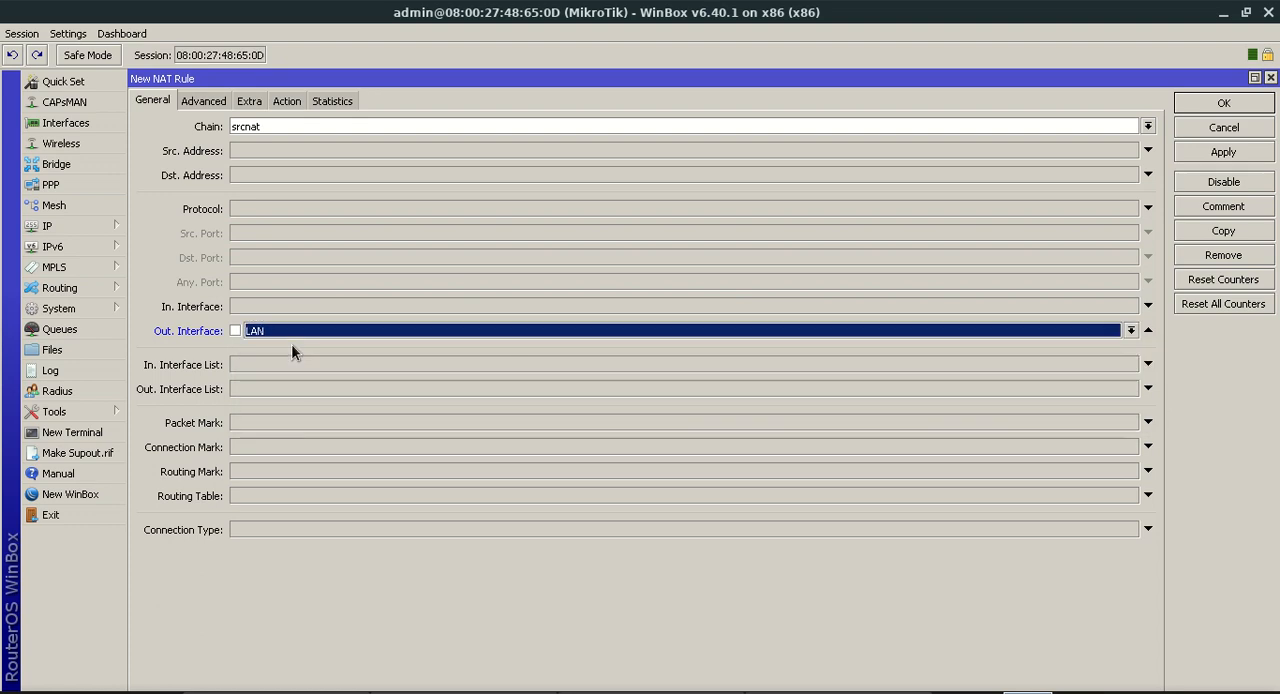
left_click(280, 104)
left_click(279, 126)
left_click(280, 213)
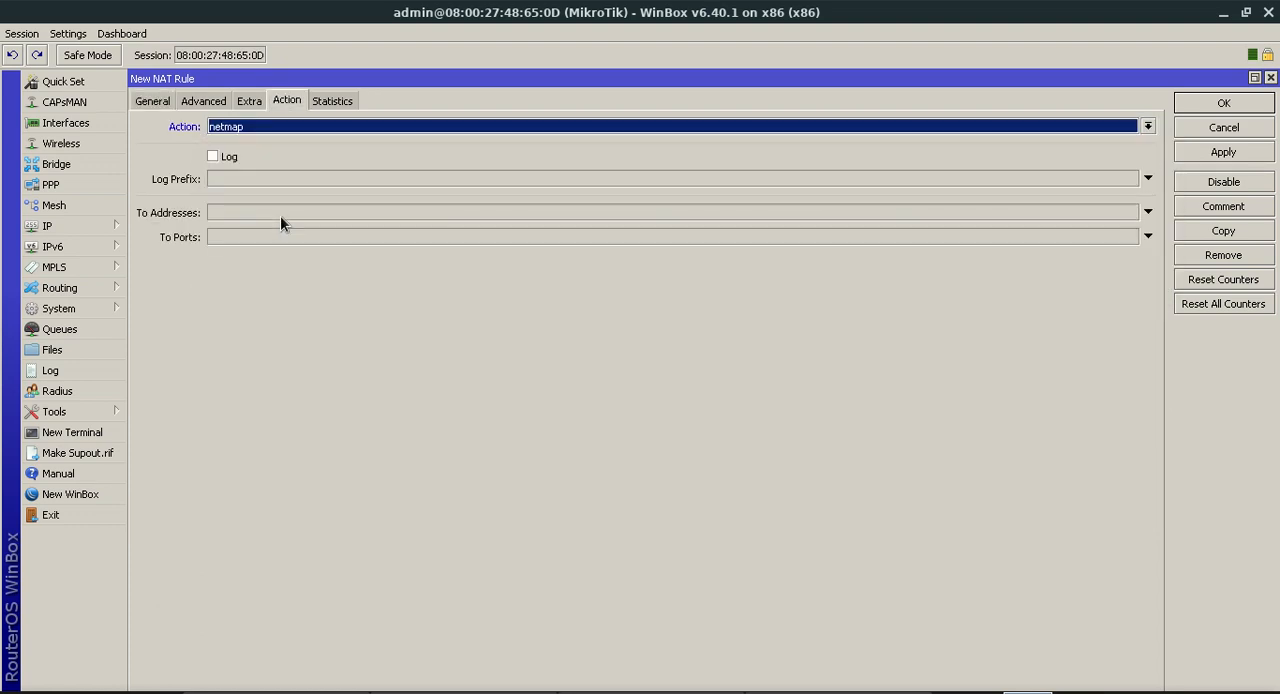
left_click(333, 122)
left_click(340, 214)
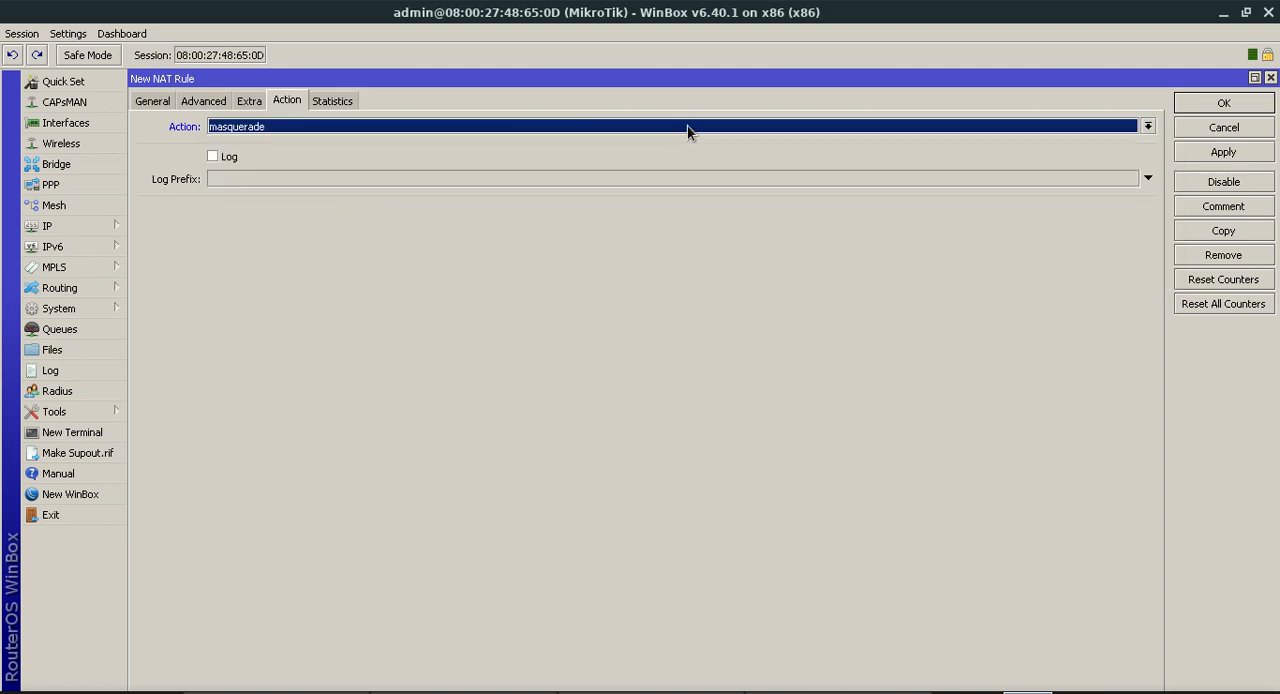
left_click(1238, 155)
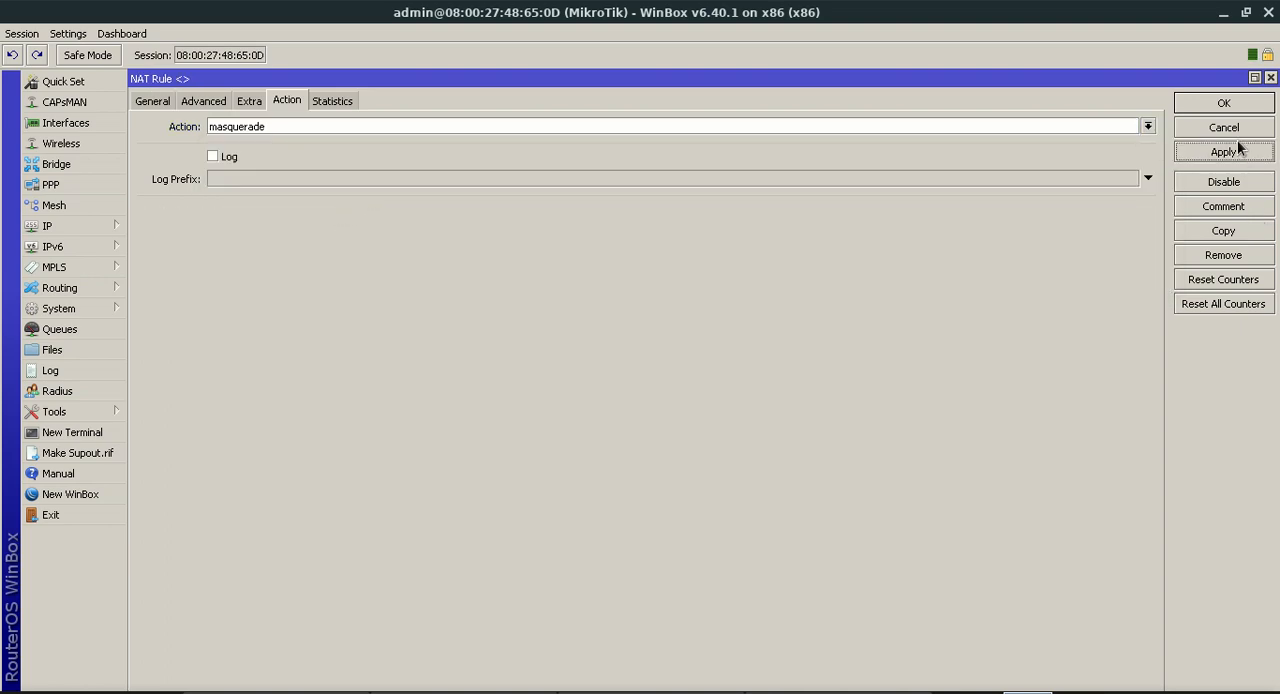
left_click(1237, 105)
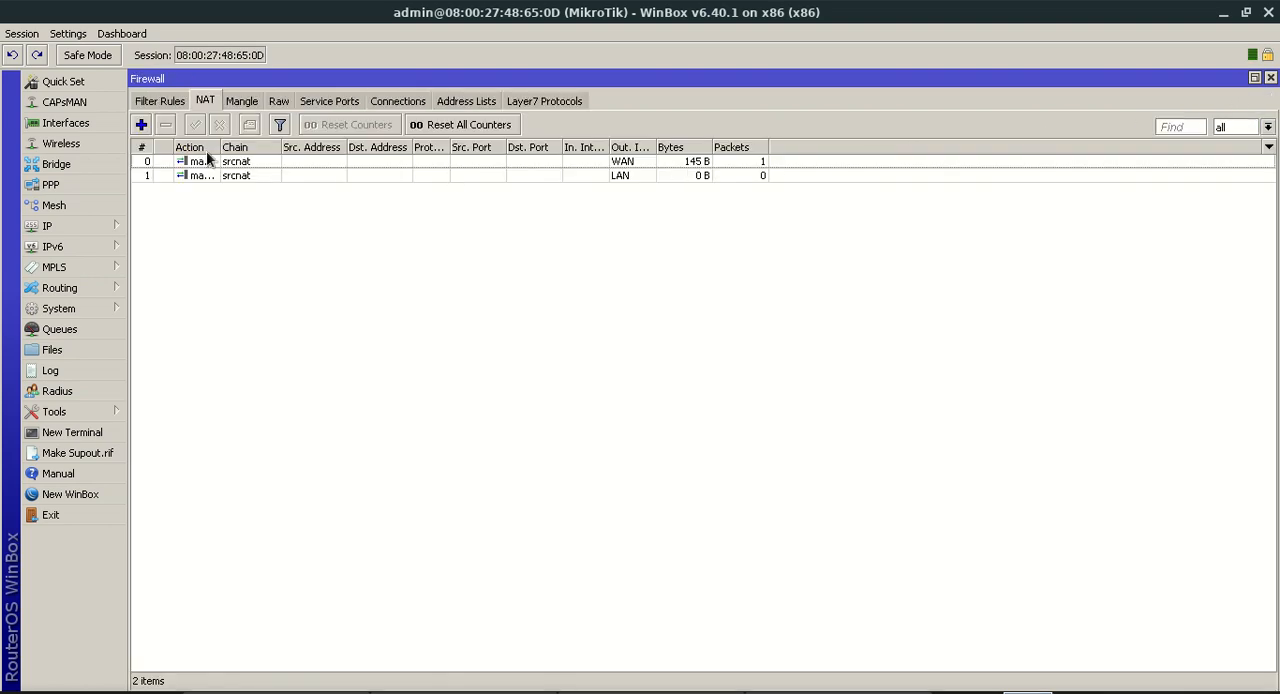
Add a third firewall NAT rule with chain srcnat, out interface PROXY and action masquerade
left_click(143, 126)
left_click(152, 99)
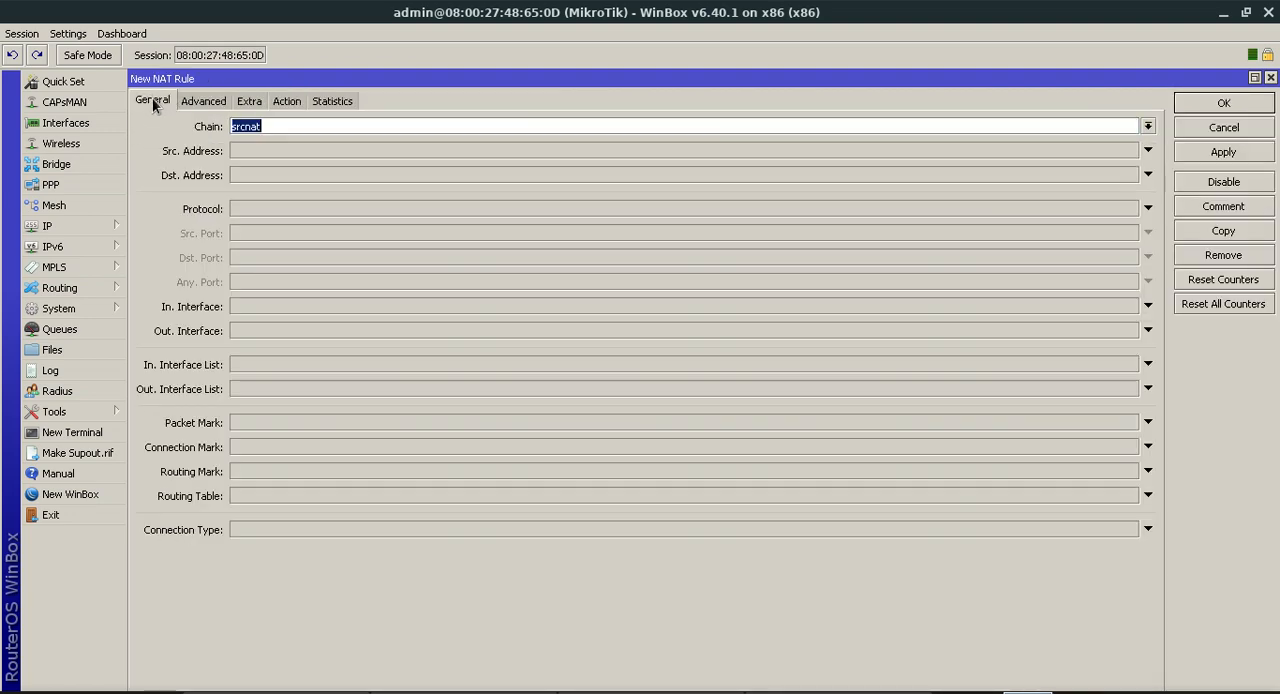
left_click(300, 330)
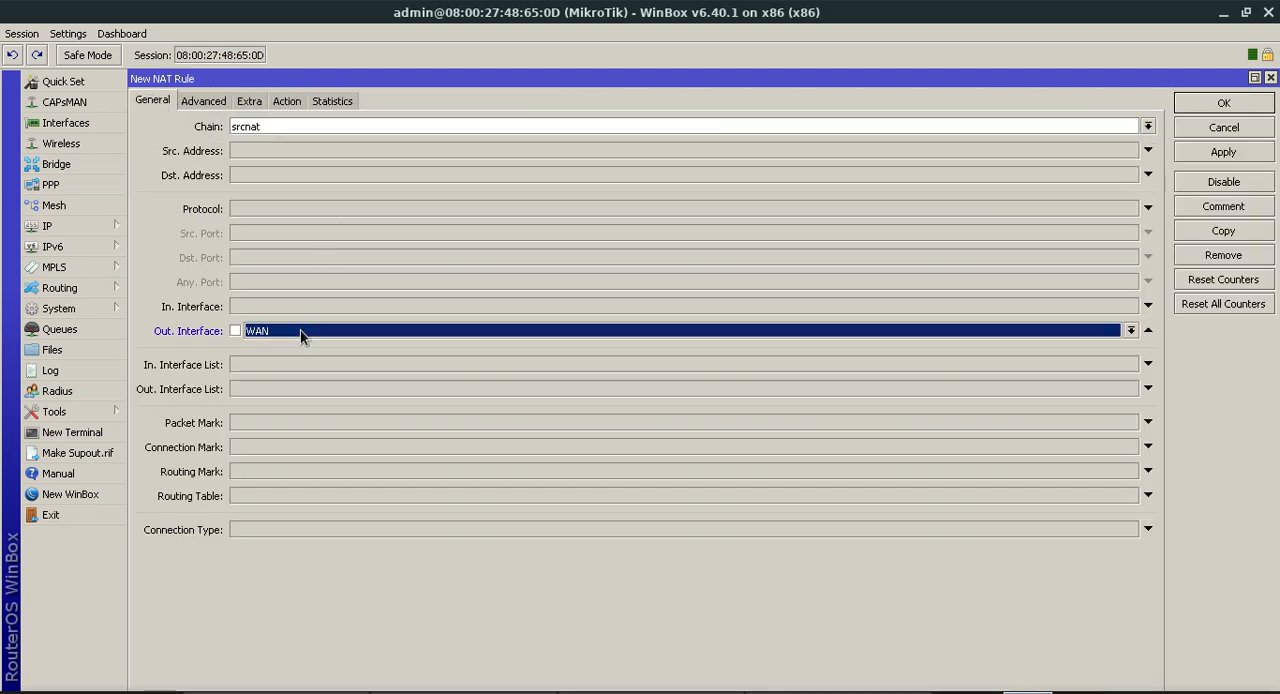
left_click(300, 330)
left_click(298, 358)
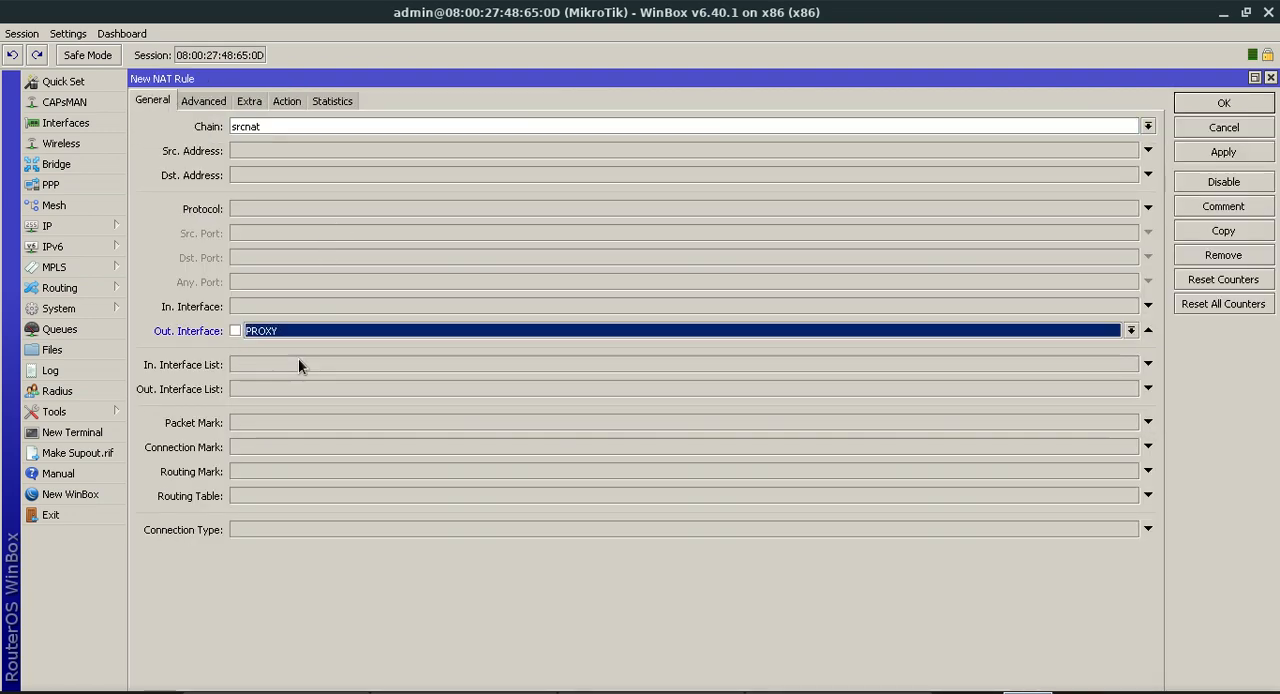
left_click(283, 101)
left_click(287, 126)
left_click(287, 213)
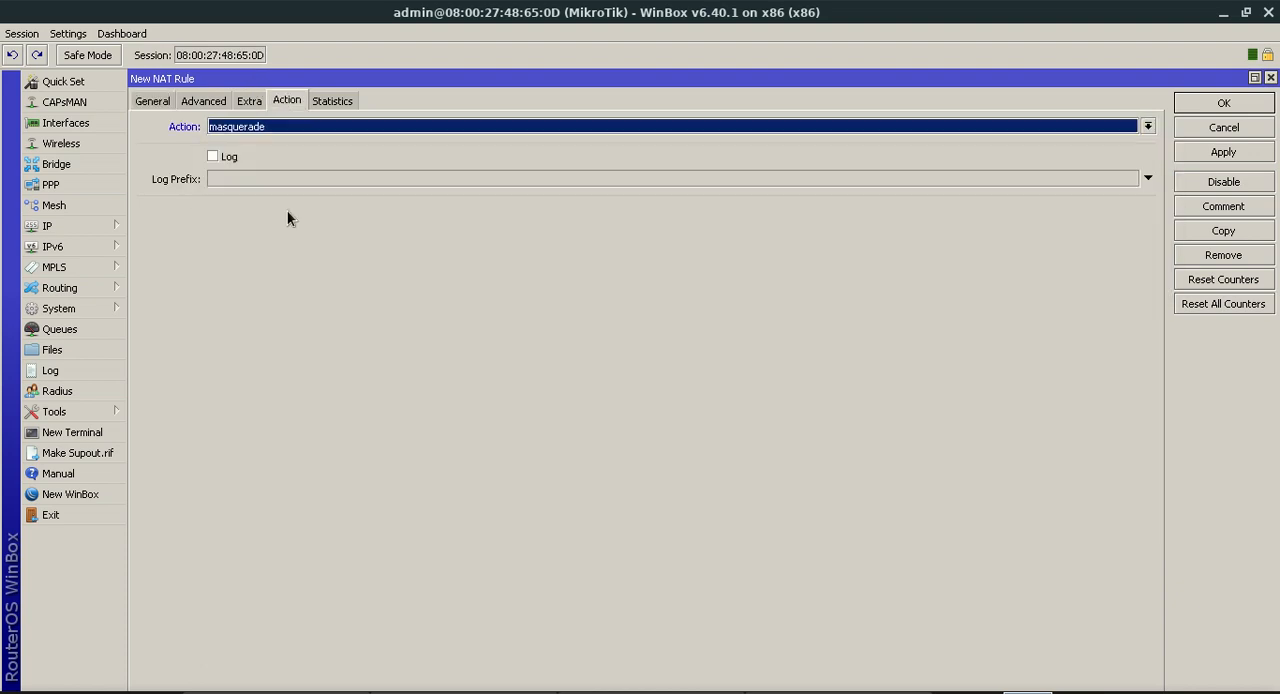
left_click(1194, 100)
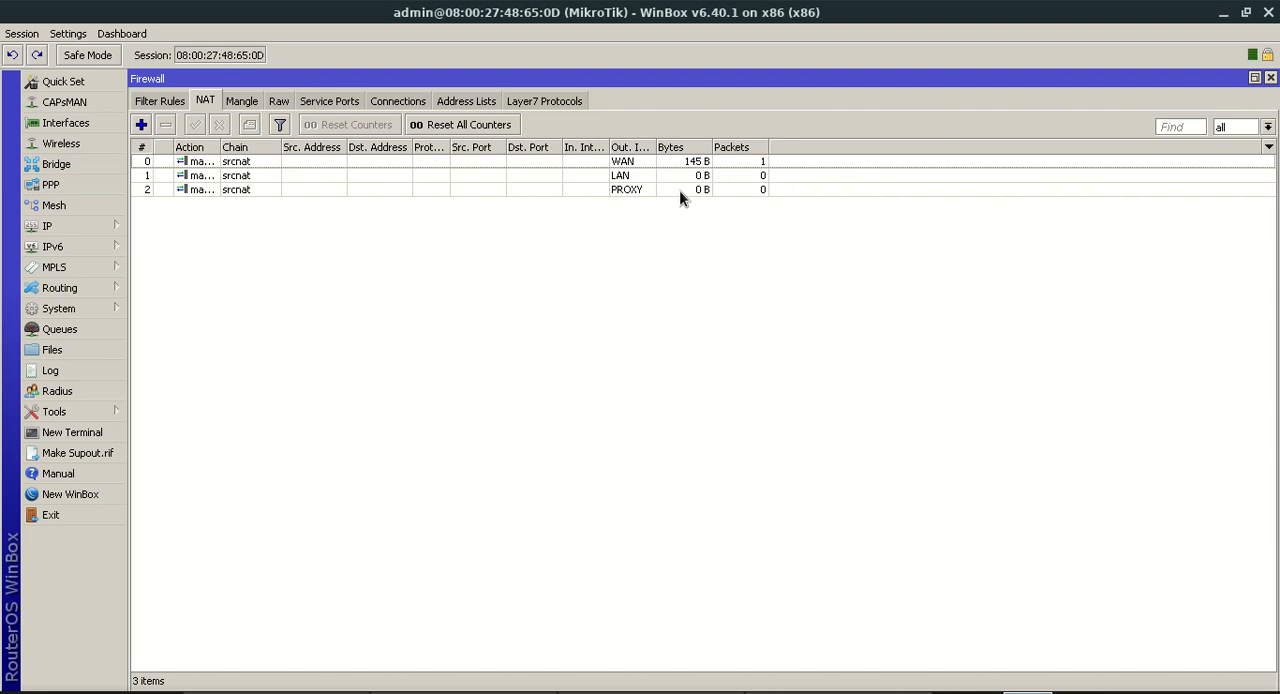
Ping google.com from a new router terminal to test its internet connection
left_click(70, 432)
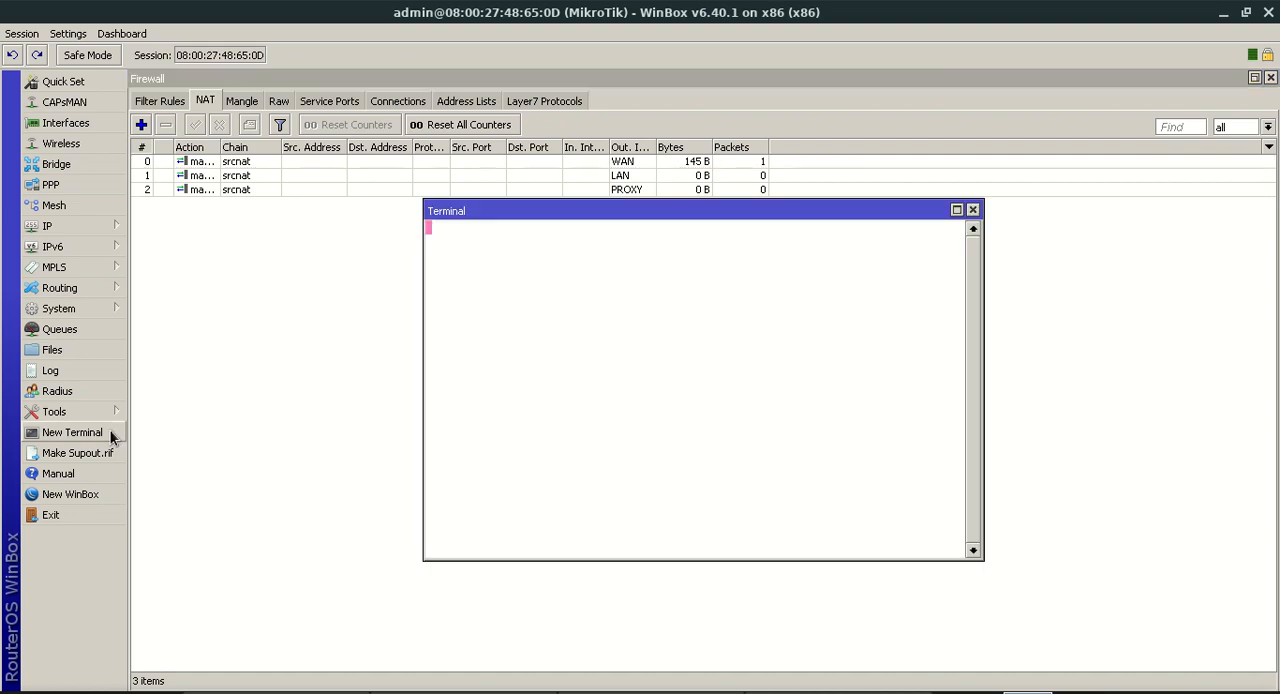
type("pin")
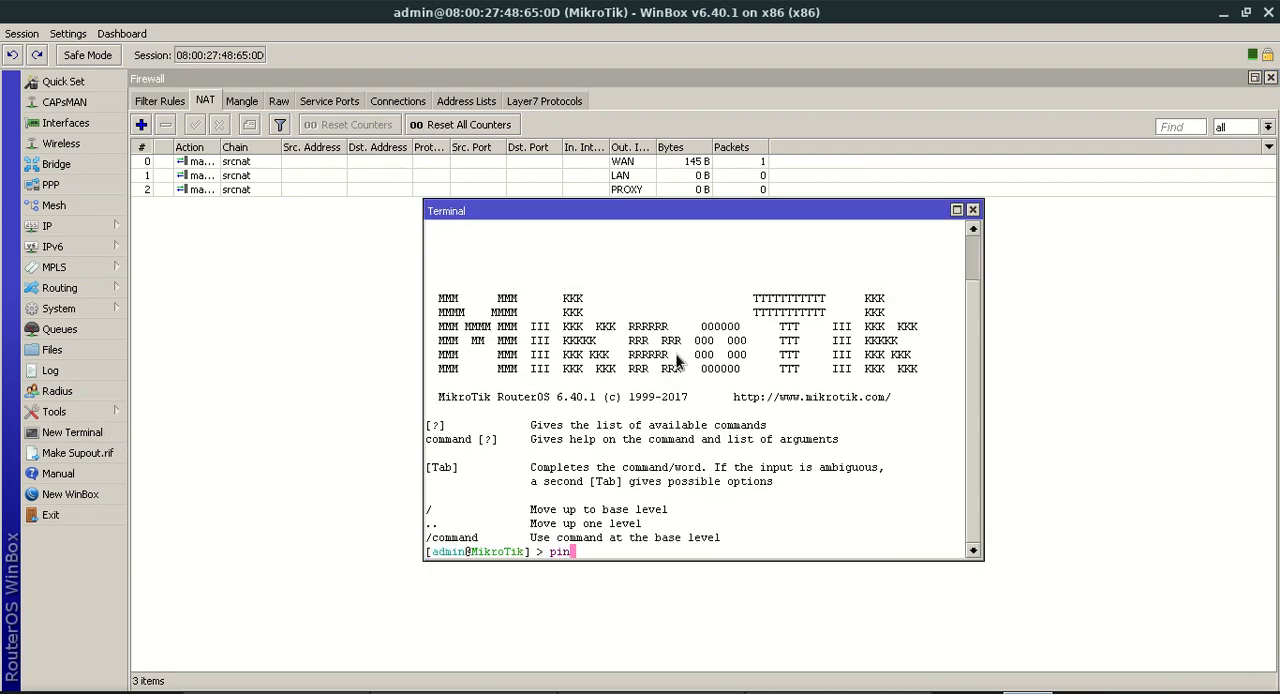
type("g google.com")
key("Return")
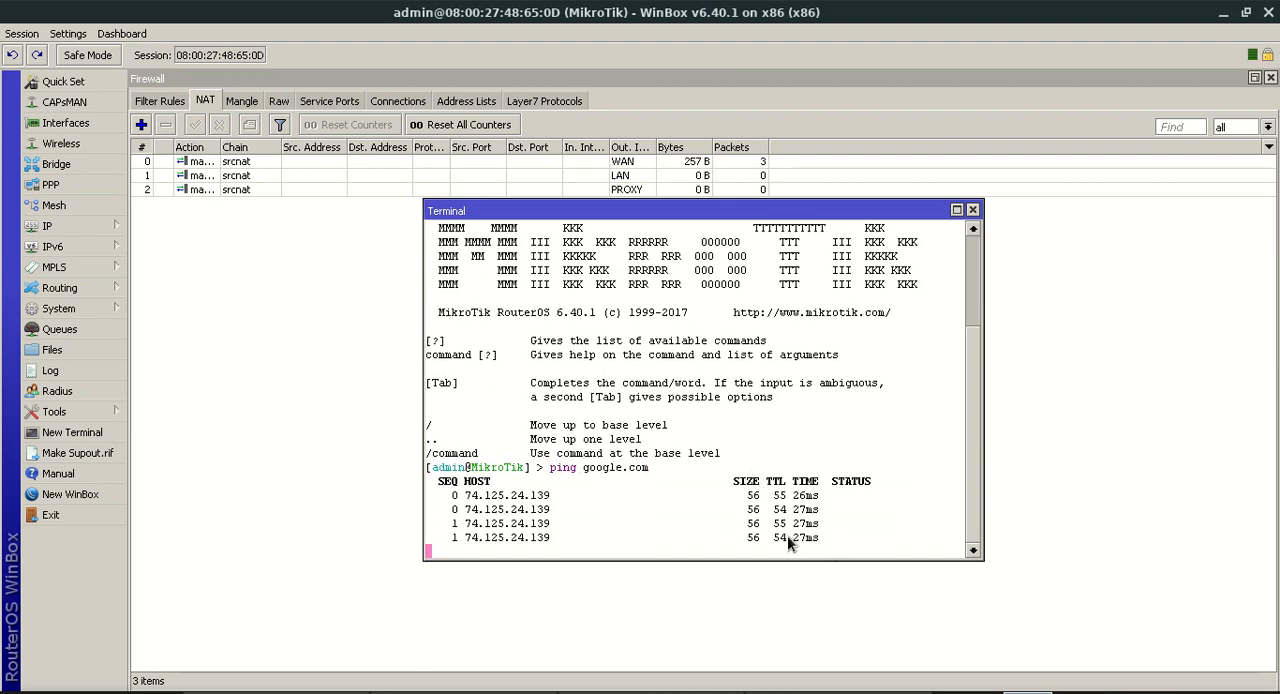
left_click_drag(786, 551, 515, 448)
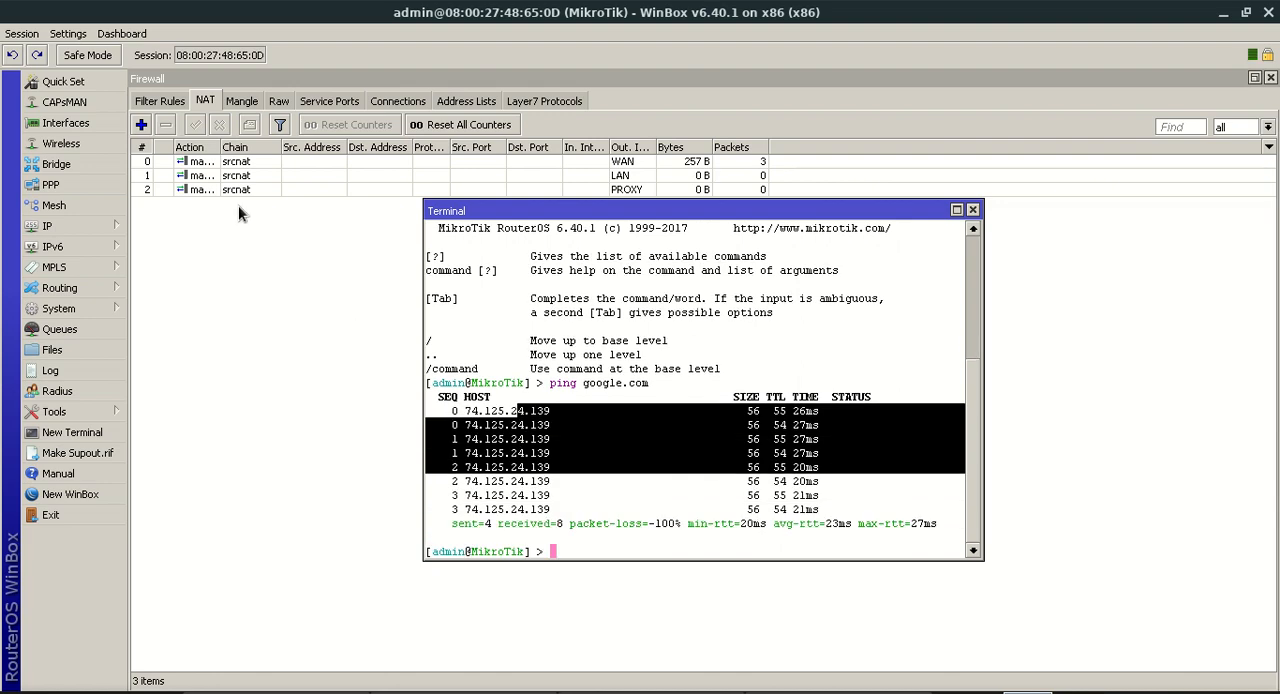
Start DHCP server setup on the LAN interface with address space 192.168.0.0/24 and gateway 192.168.0.2
left_click(109, 230)
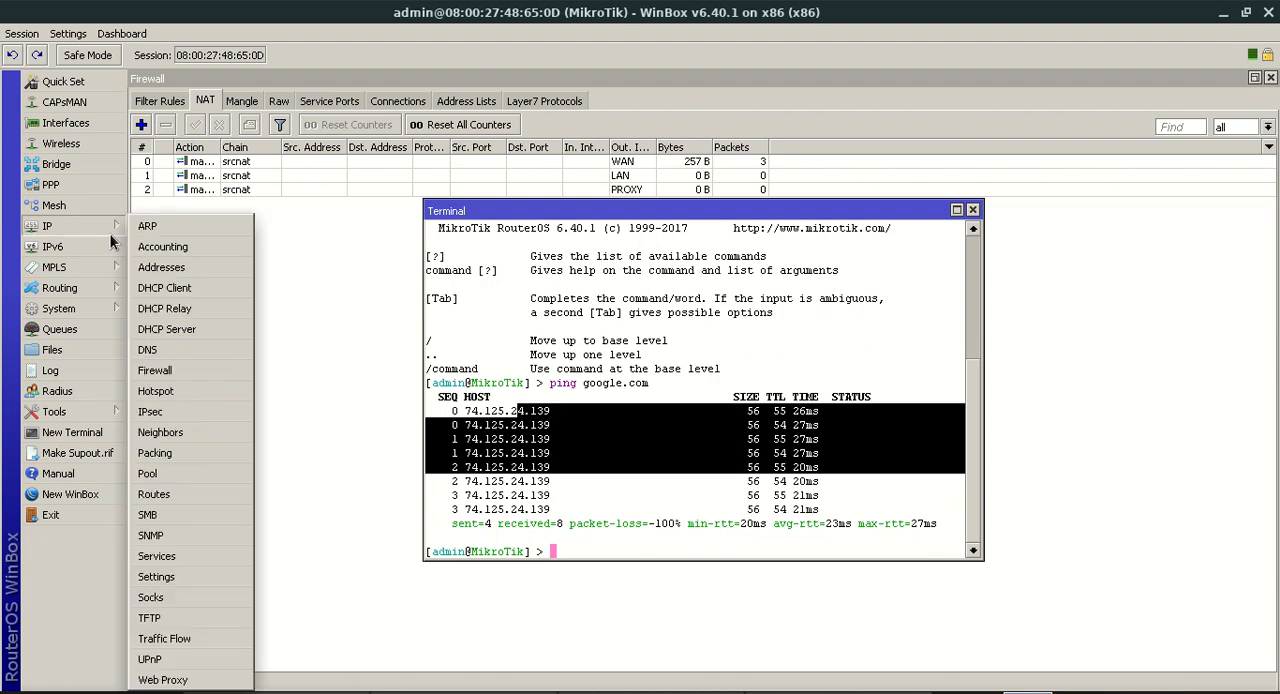
left_click(190, 328)
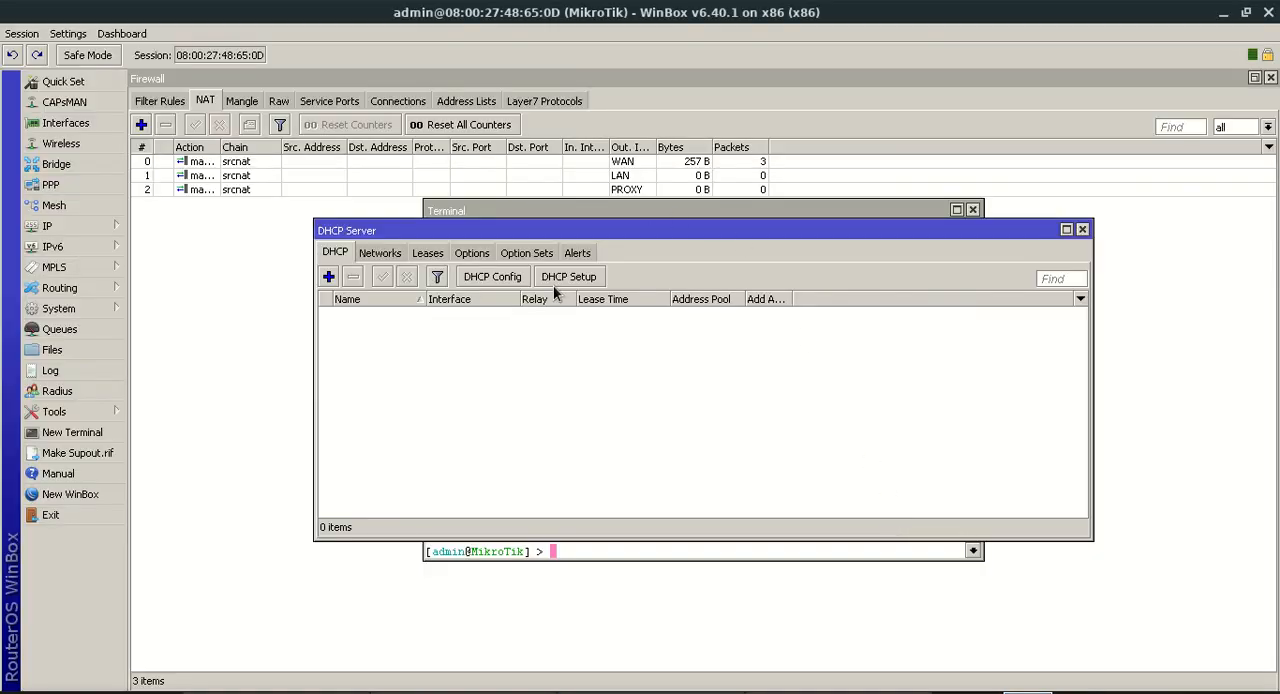
left_click(560, 279)
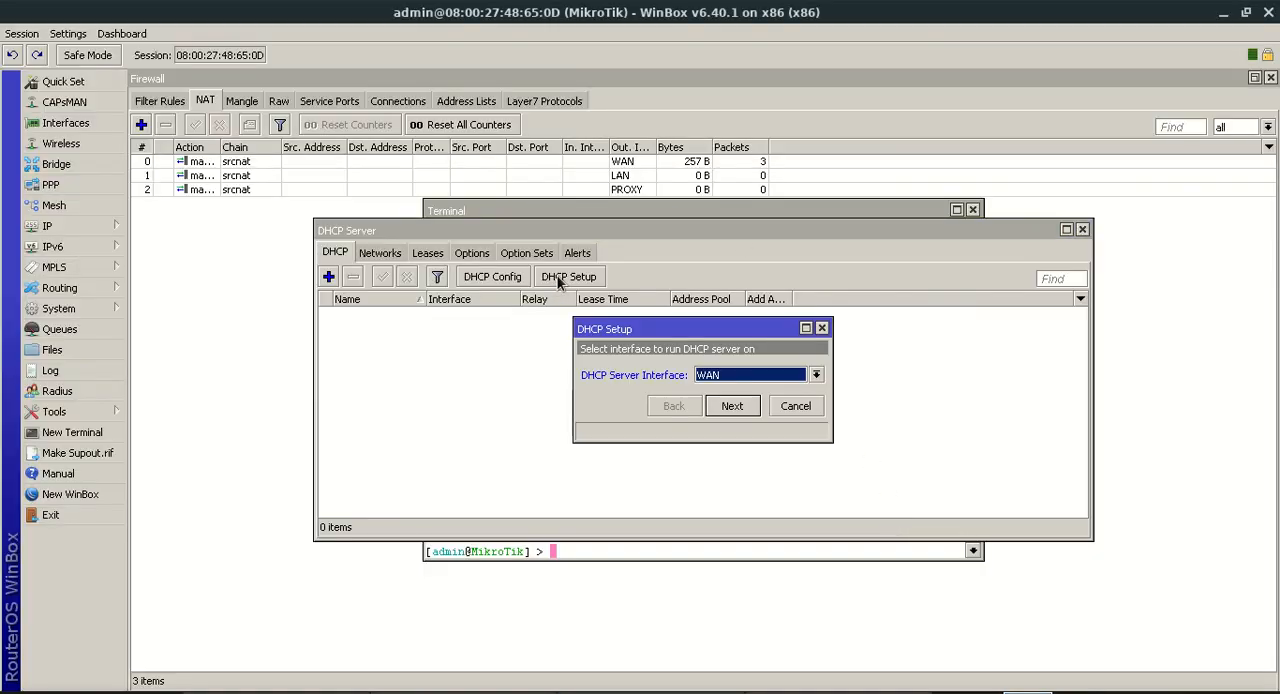
left_click(728, 378)
left_click(729, 389)
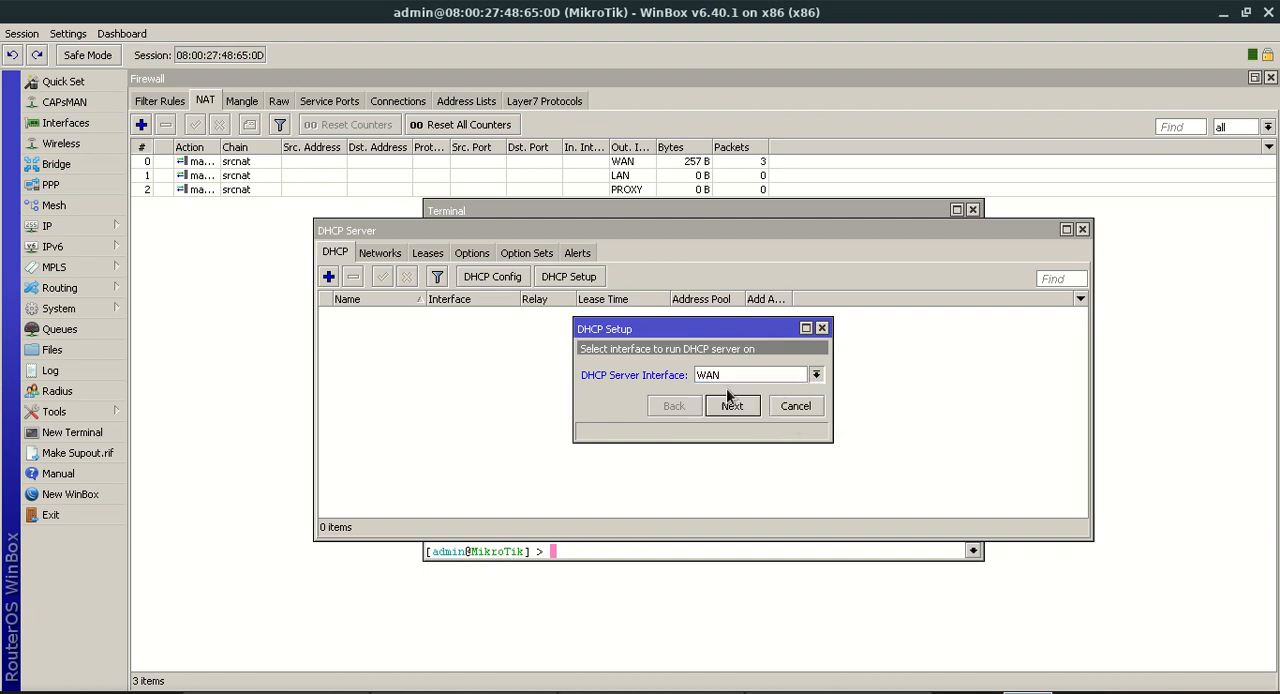
left_click(731, 406)
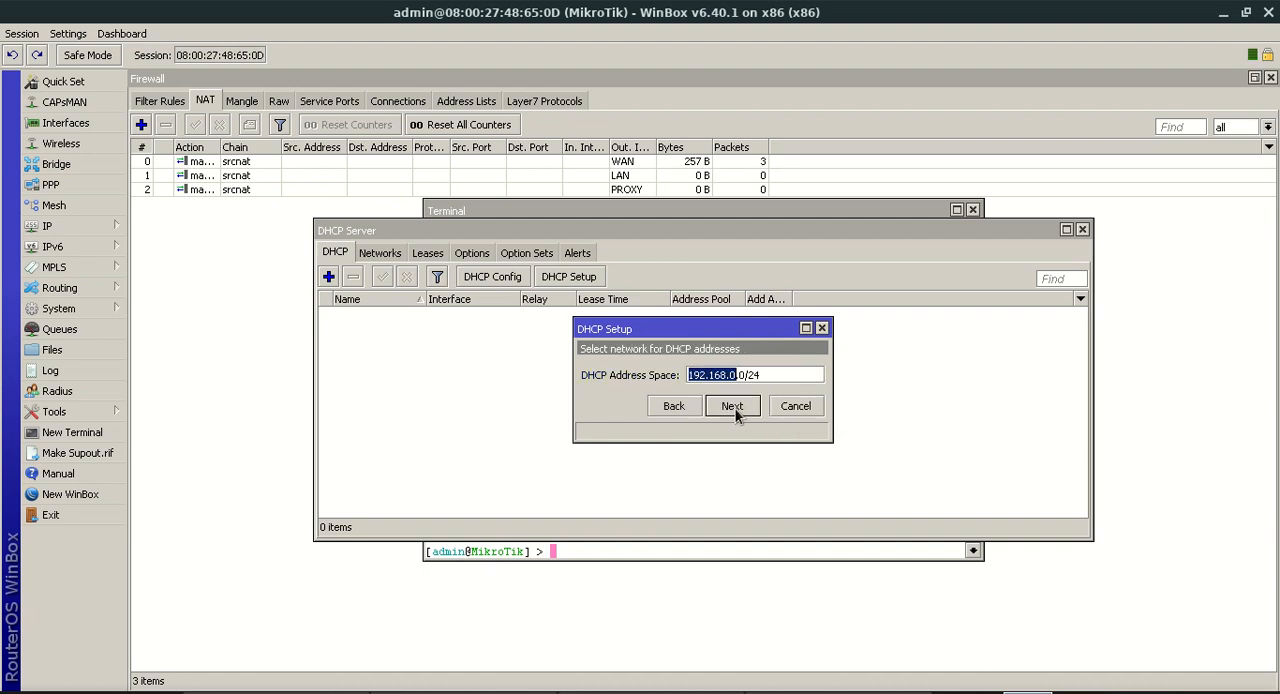
left_click(733, 406)
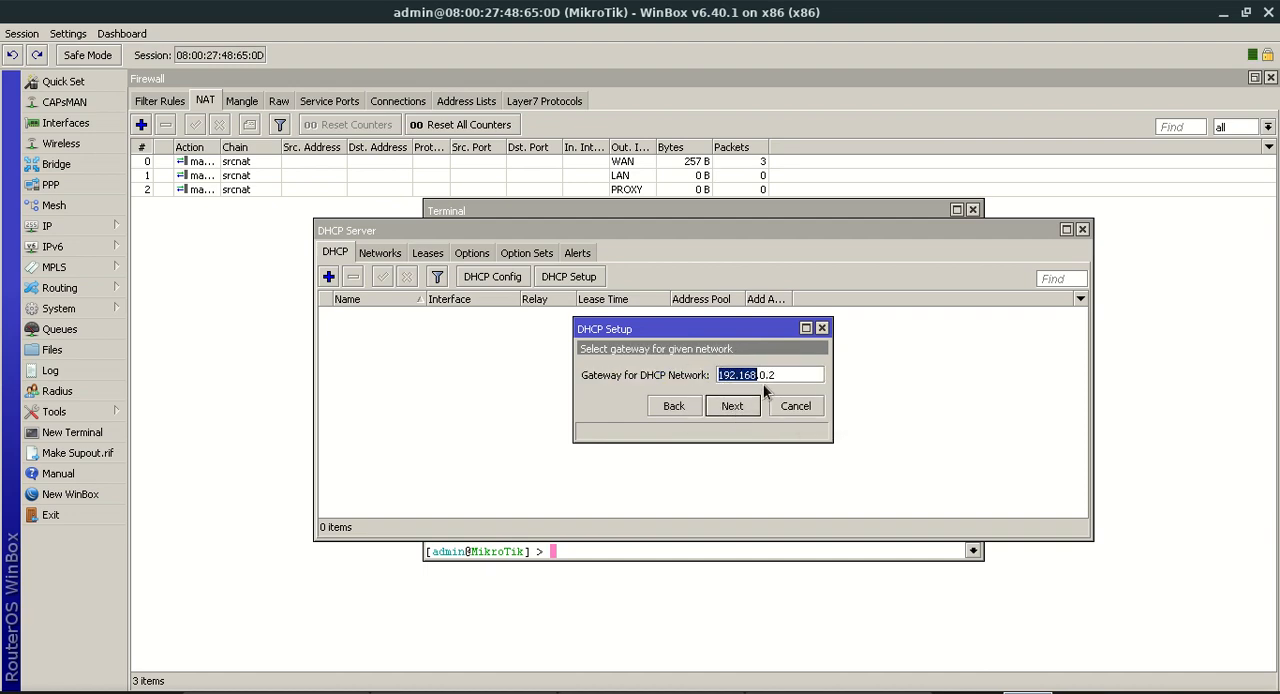
double_click(781, 375)
left_click(711, 406)
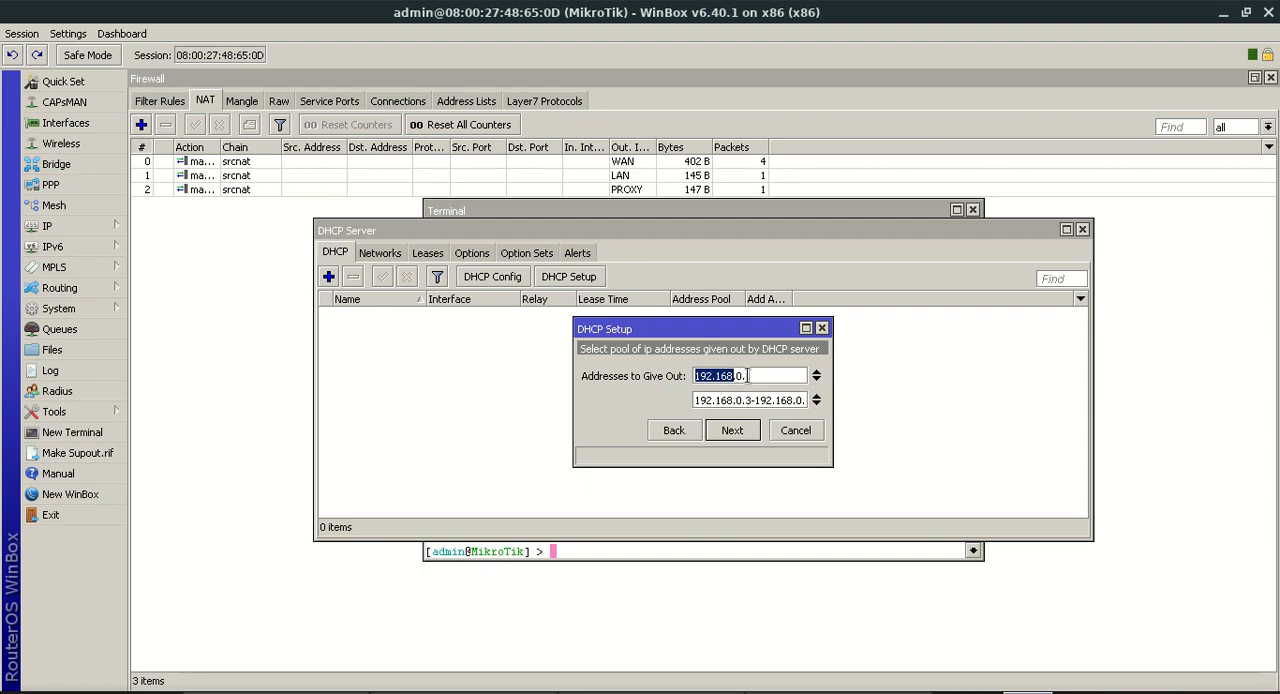
Complete the DHCP setup with pool addresses 192.168.0.3 and a range starting at 192.168.0.4, keeping DNS servers 94.140.14.49 and 94.140.14.59
left_click_drag(754, 376, 744, 381)
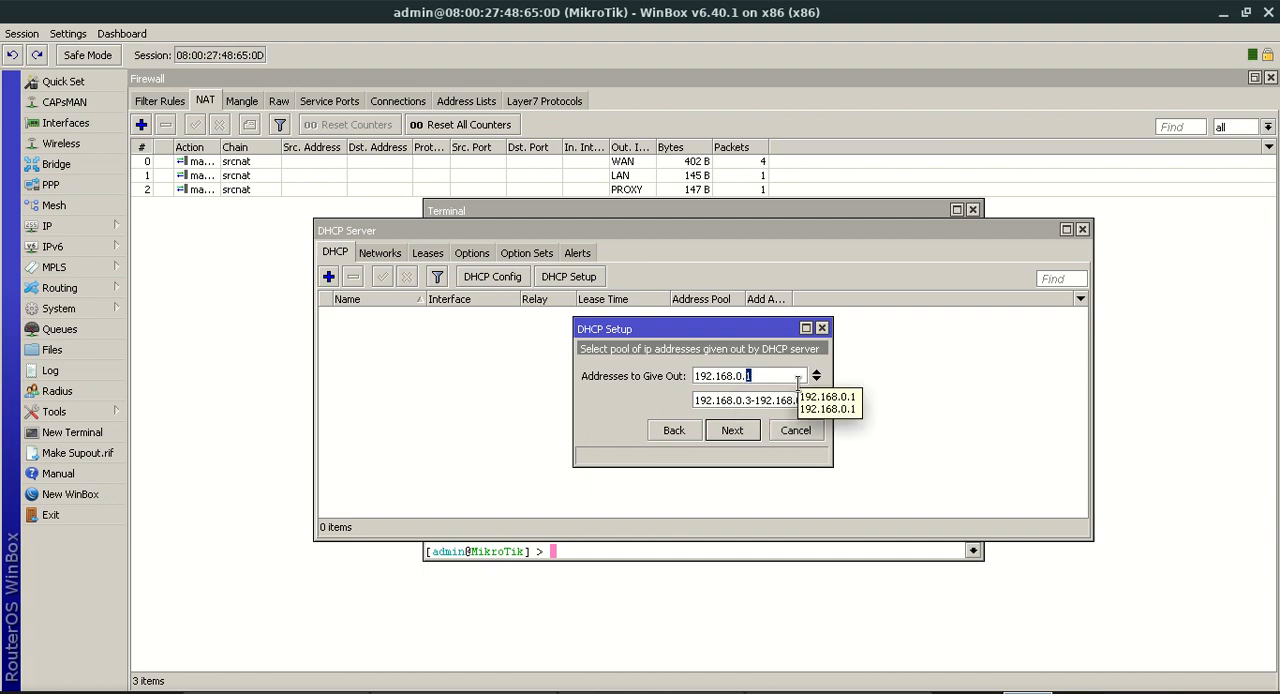
type("3")
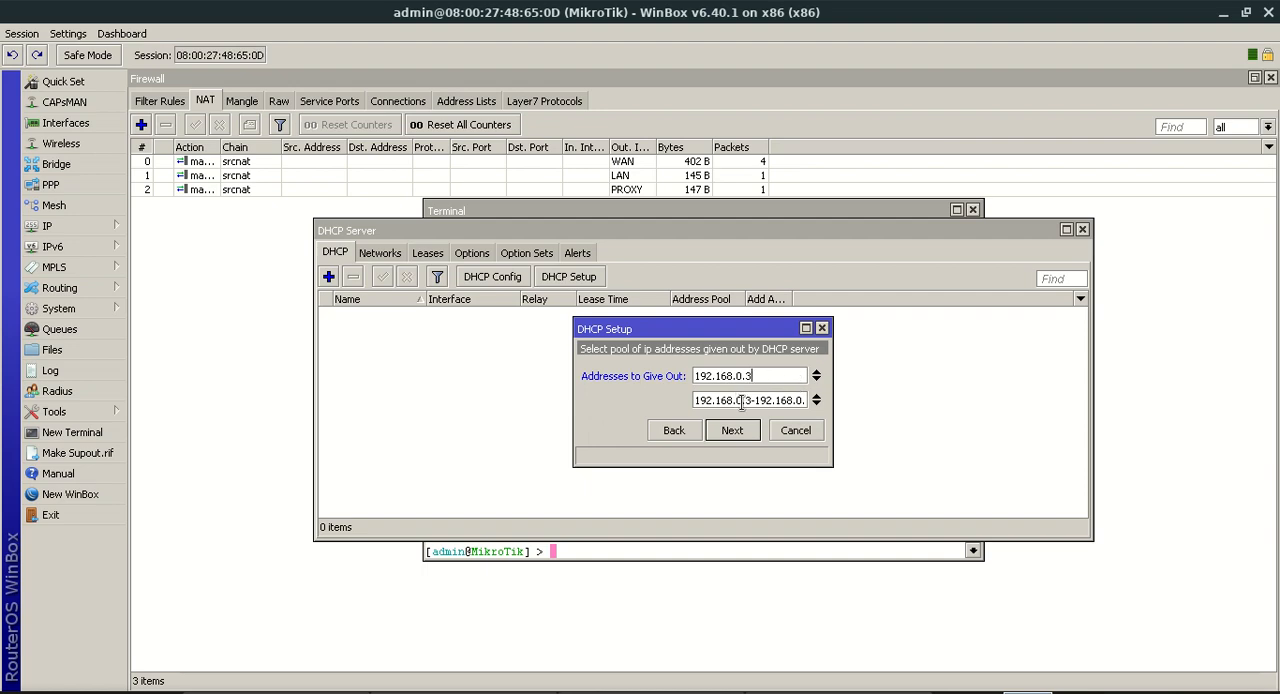
left_click_drag(753, 402, 748, 400)
type("4")
left_click(732, 435)
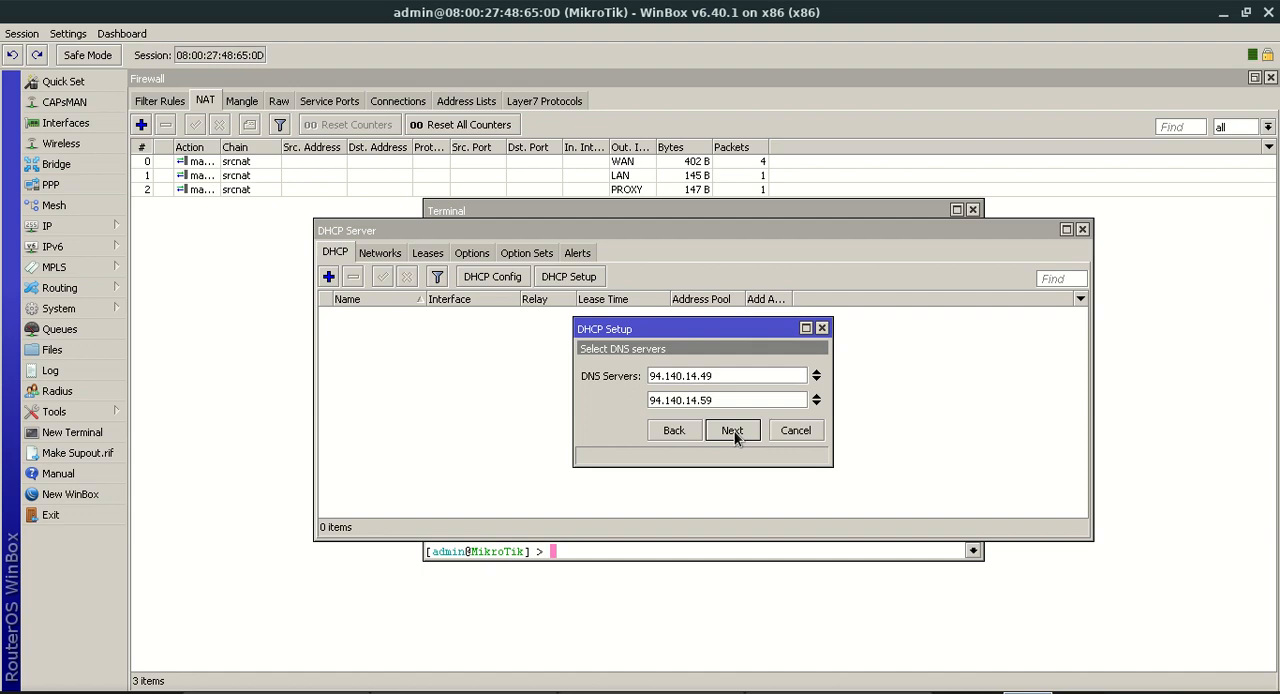
left_click(733, 433)
left_click(733, 433)
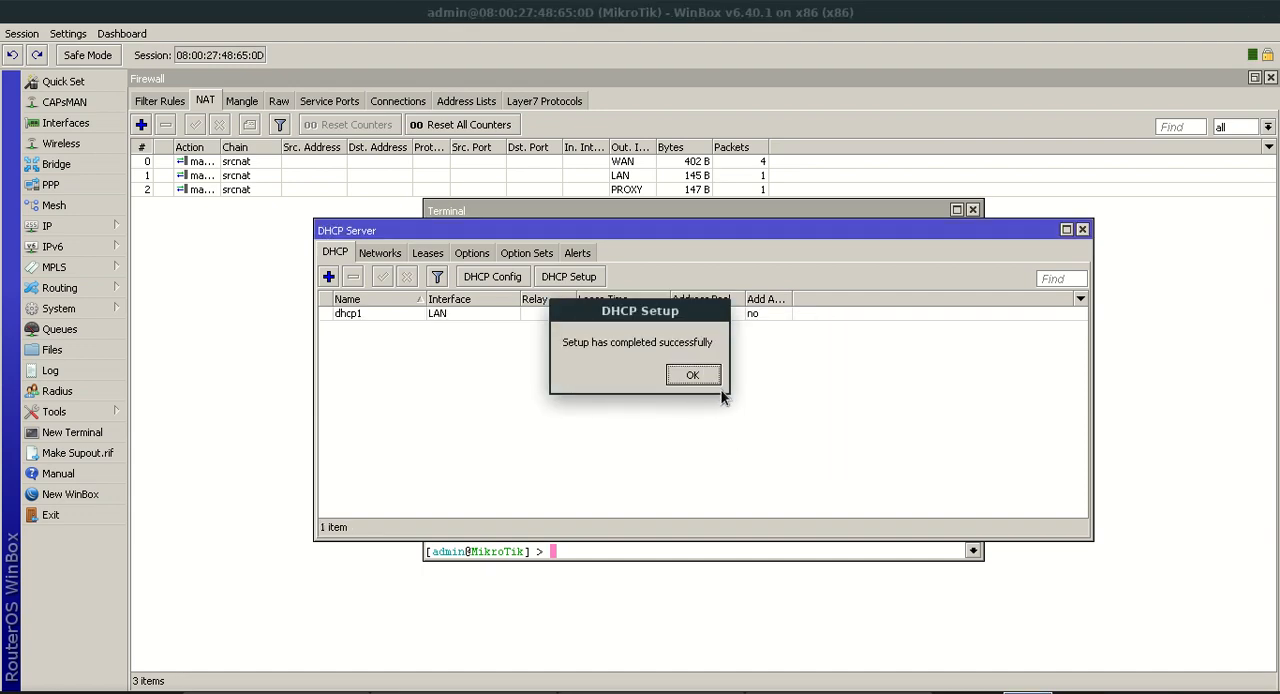
left_click(692, 375)
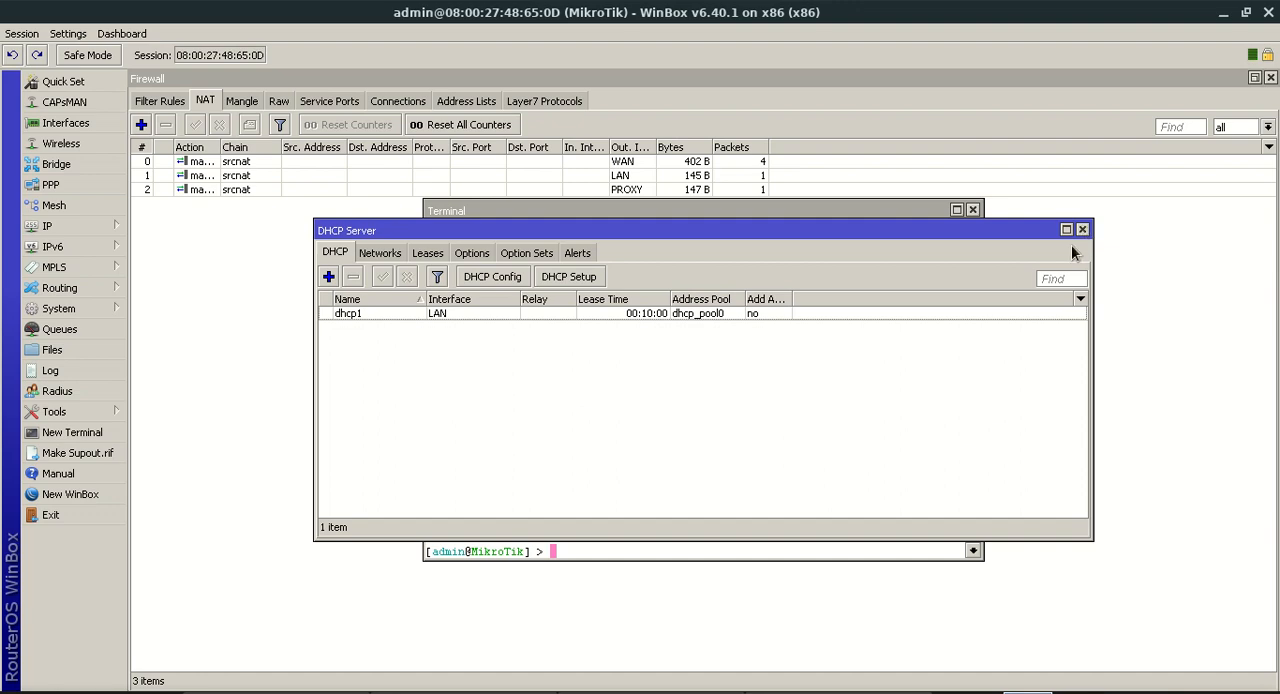
Switch to VirtualBox Manager and attach Adapter 1 of the Windows 7 client machine to the internal network intnet
key("alt+Tab")
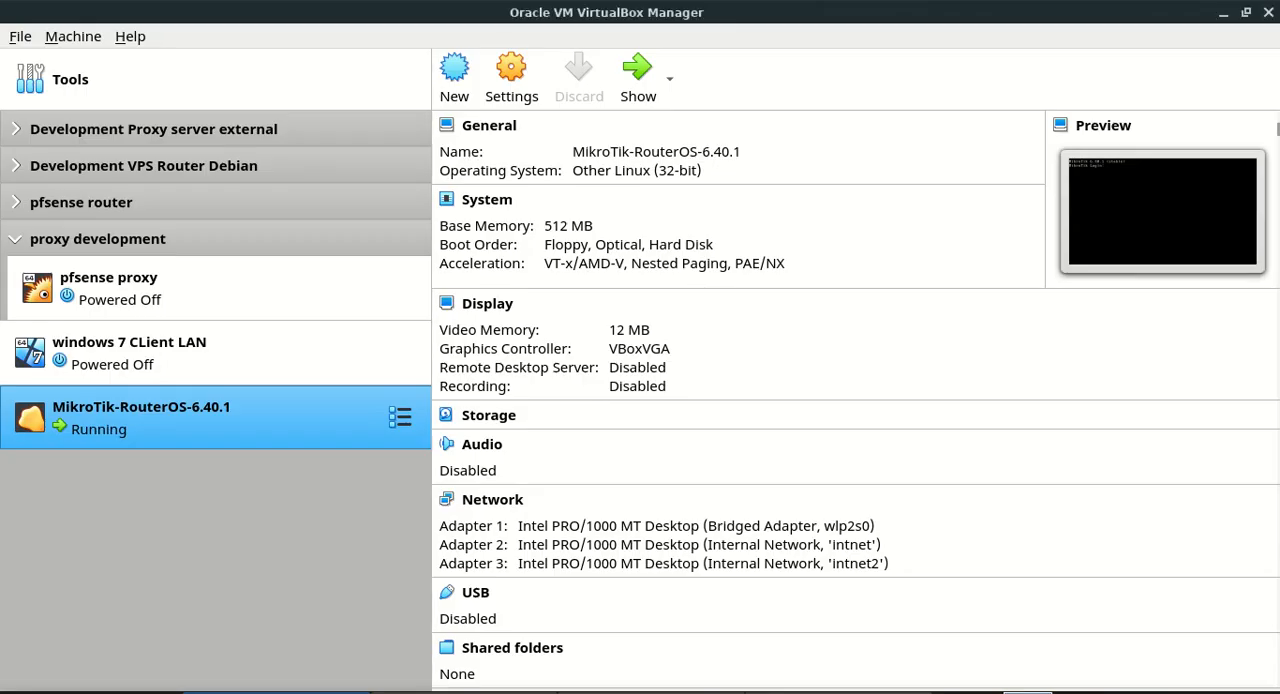
left_click(249, 350)
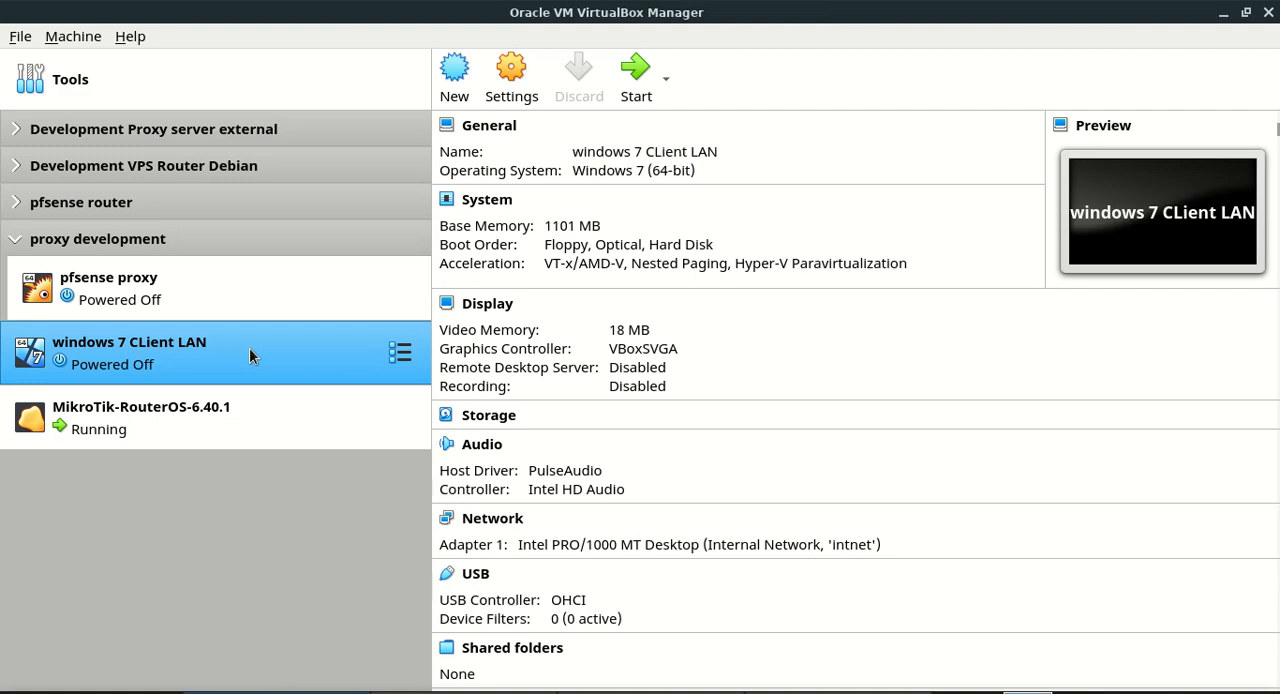
left_click(514, 519)
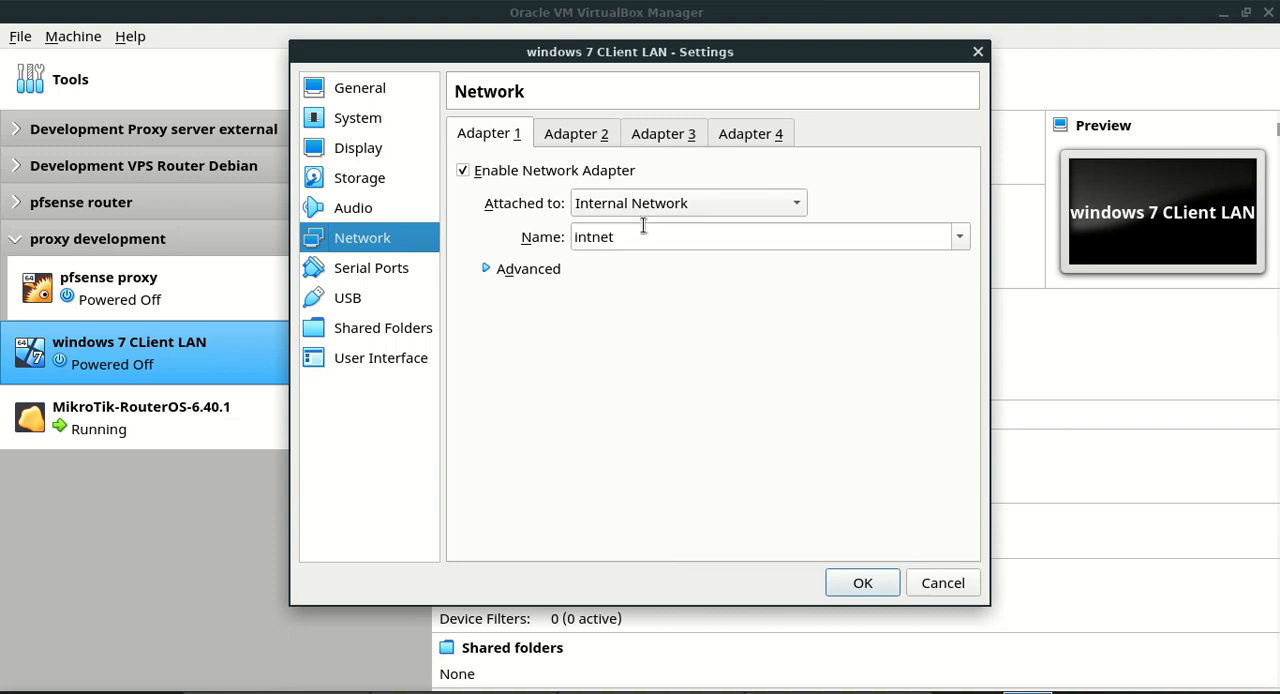
left_click_drag(657, 240, 568, 242)
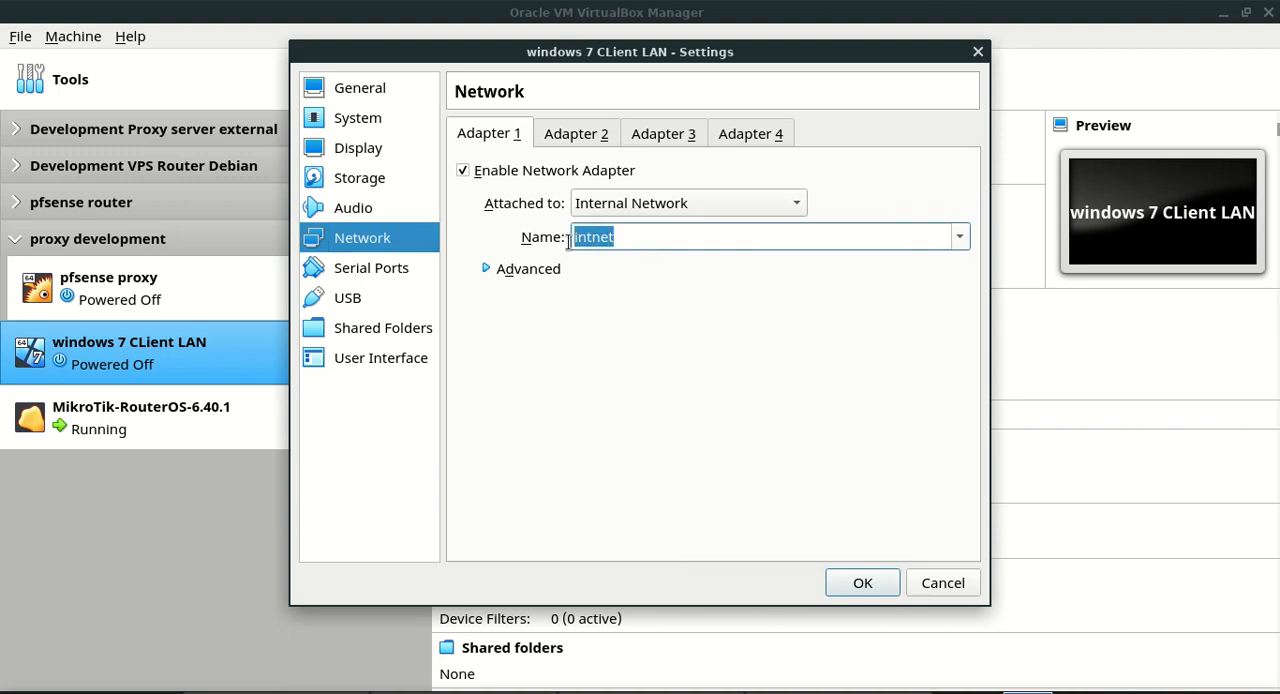
left_click(960, 237)
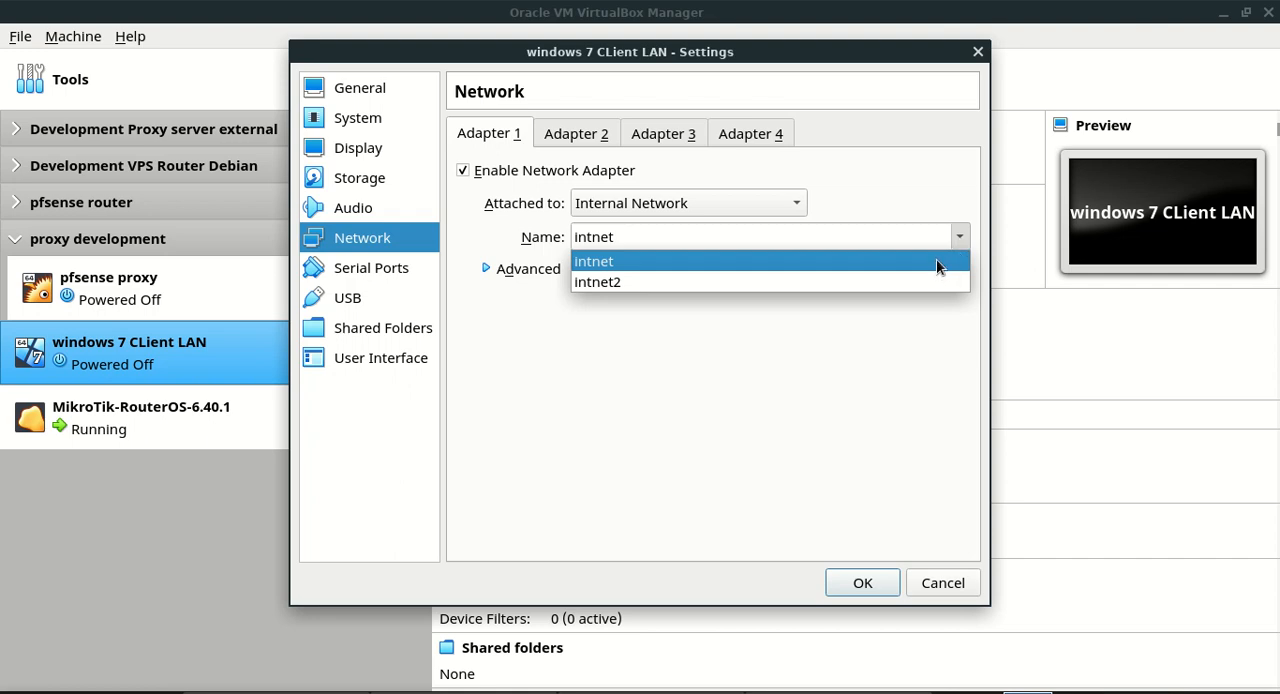
left_click(938, 264)
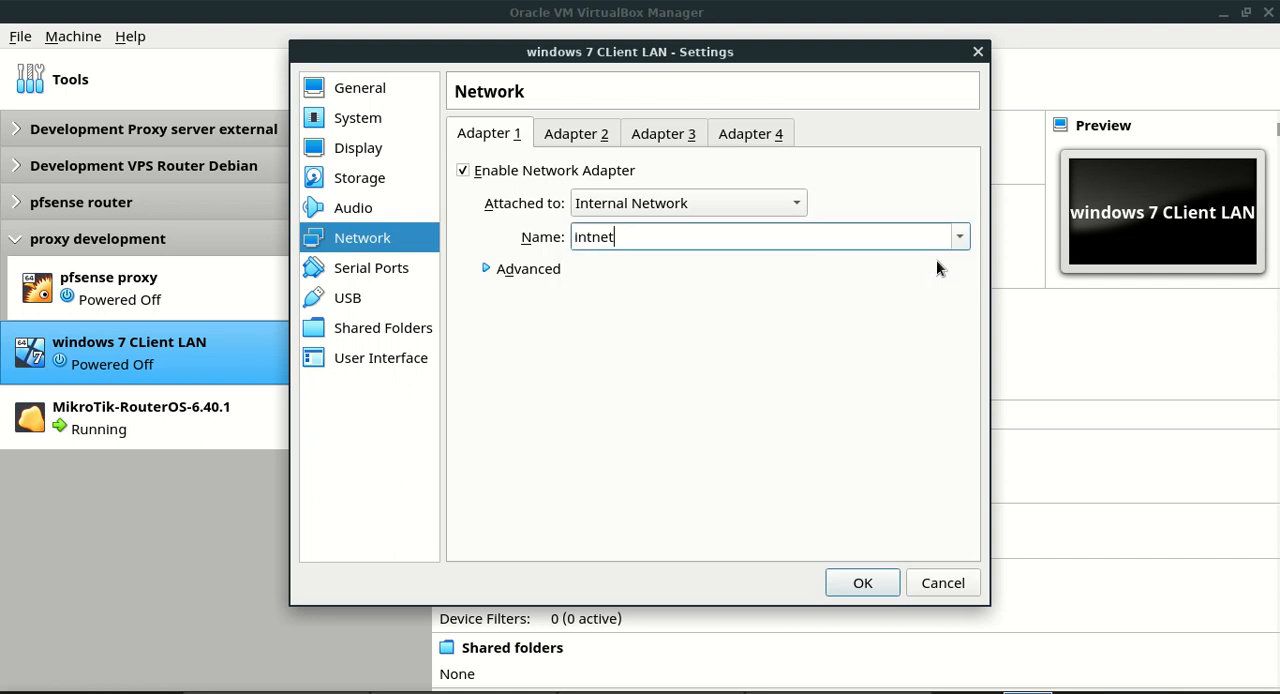
left_click(868, 583)
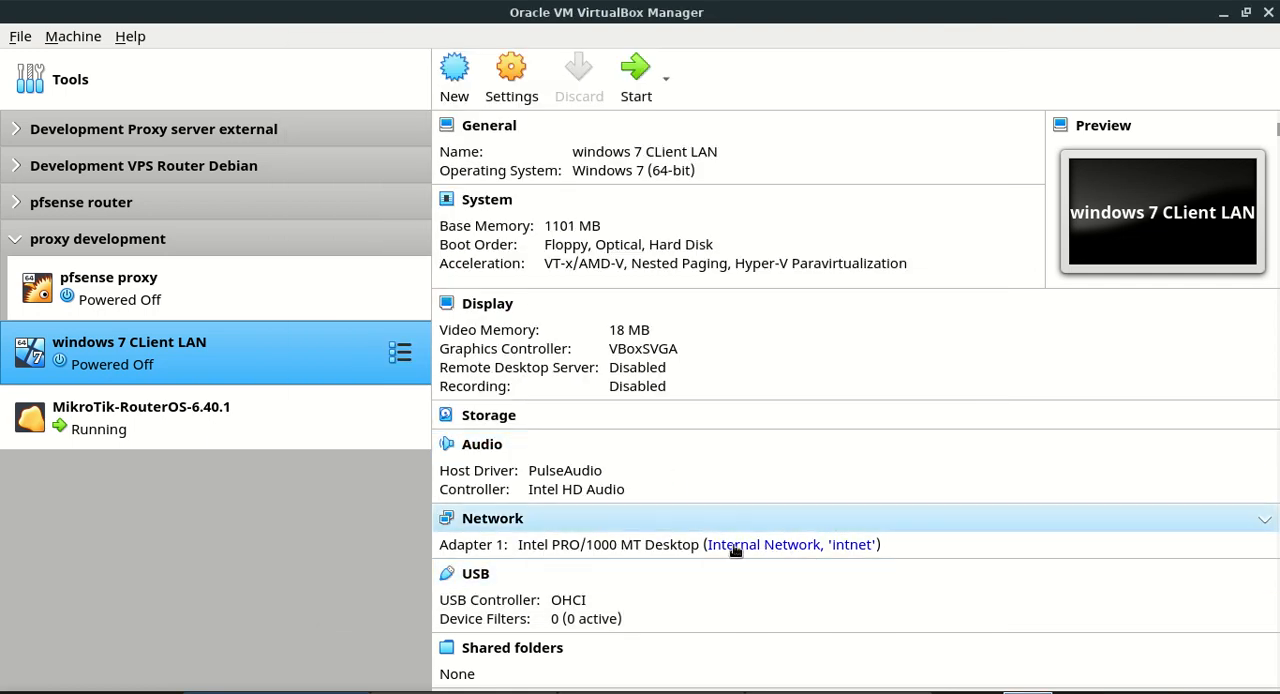
Start the Windows 7 client virtual machine normally and log in with the account password
left_click(640, 75)
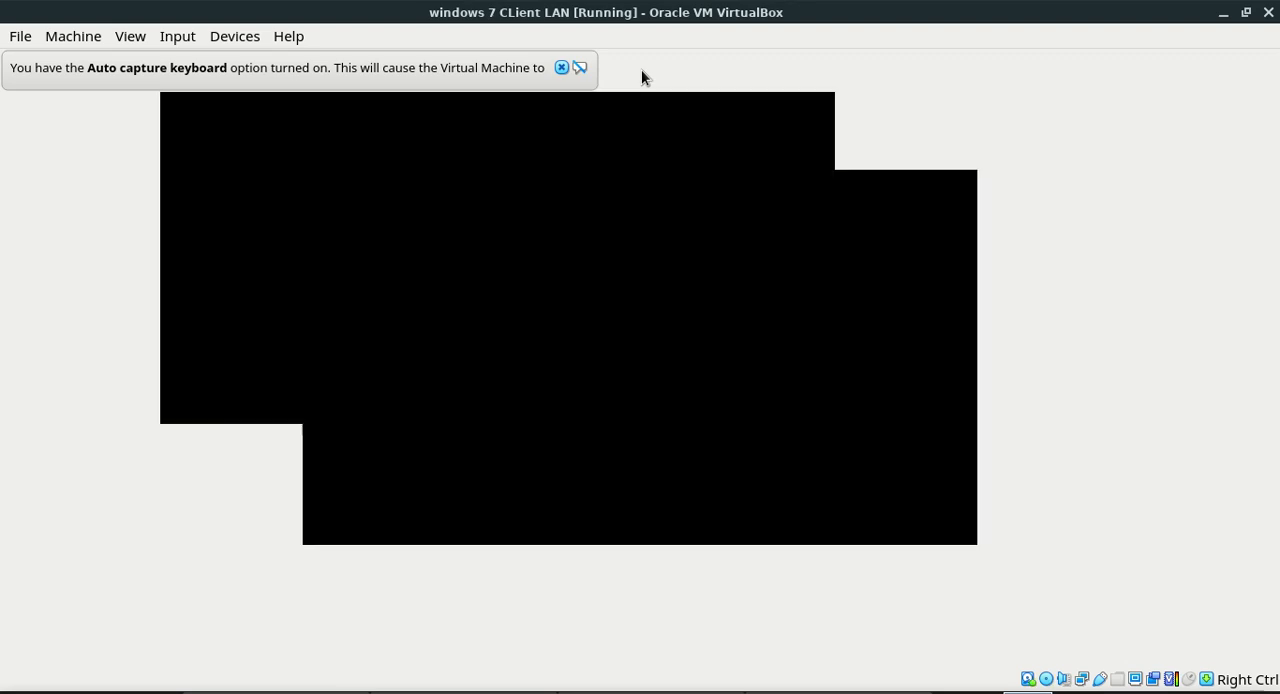
left_click(561, 68)
key("Return")
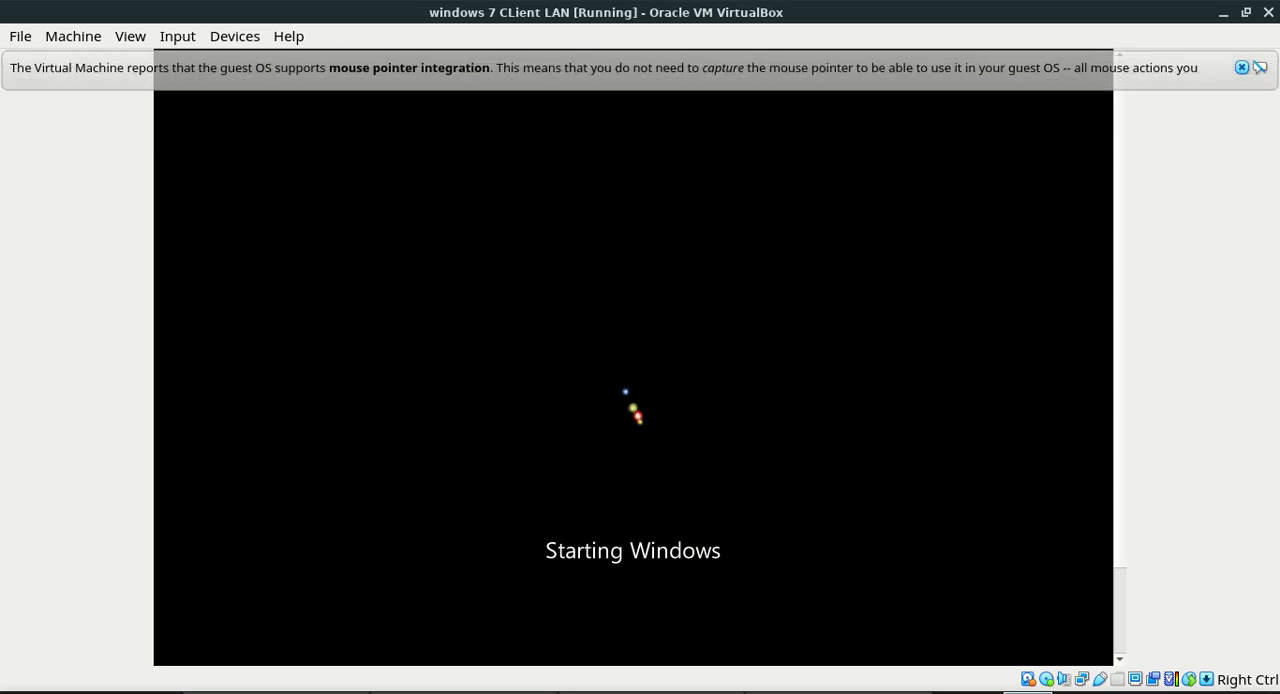
left_click(1240, 69)
type("••")
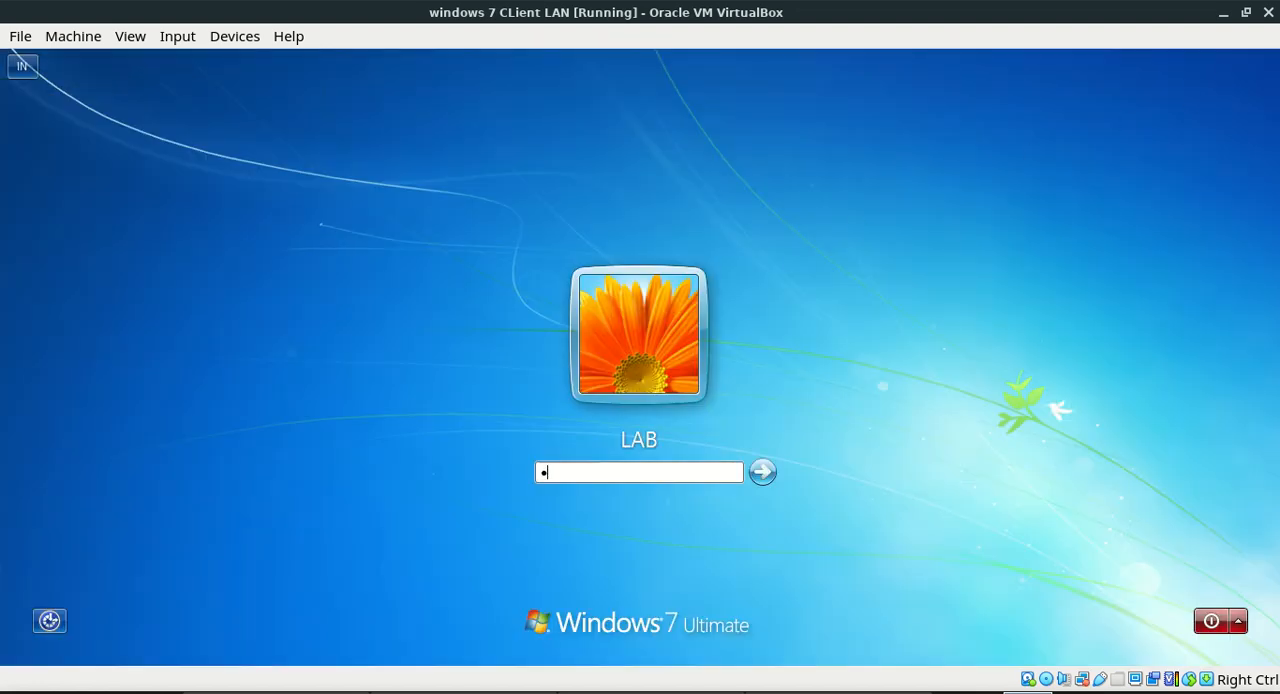
type("••••")
key("Return")
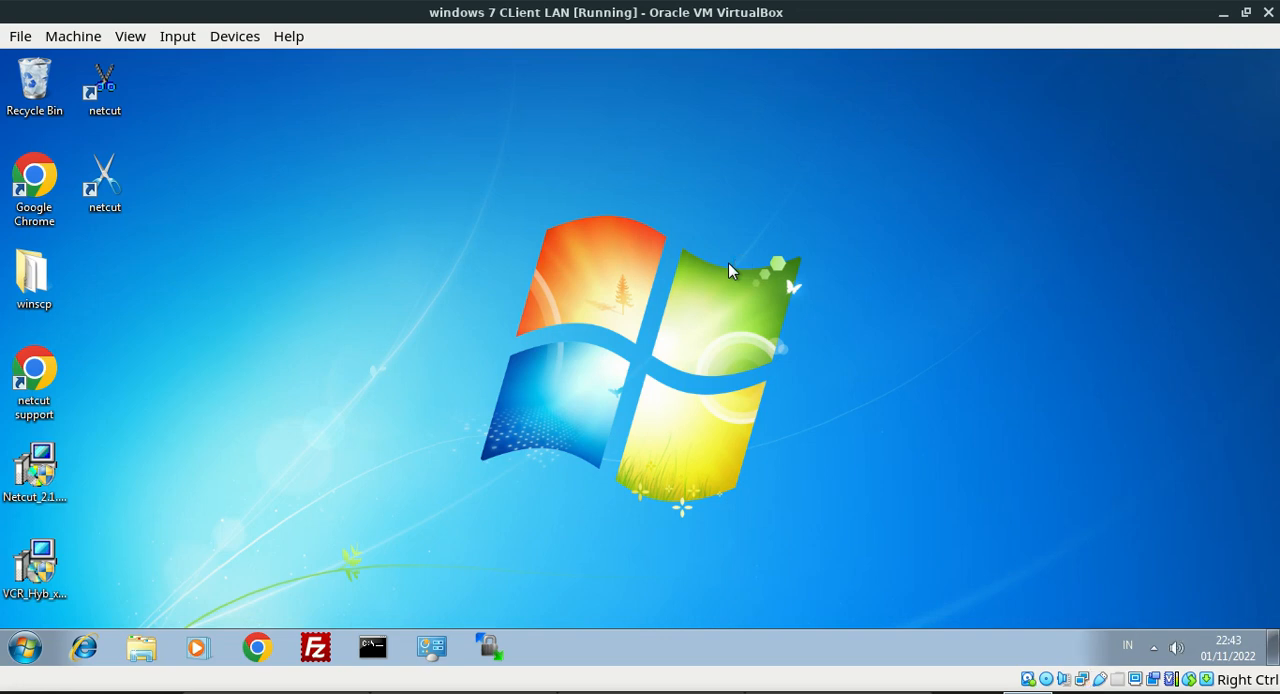
Open a command prompt on the Windows client and check its IP configuration with ipconfig
key("super+r")
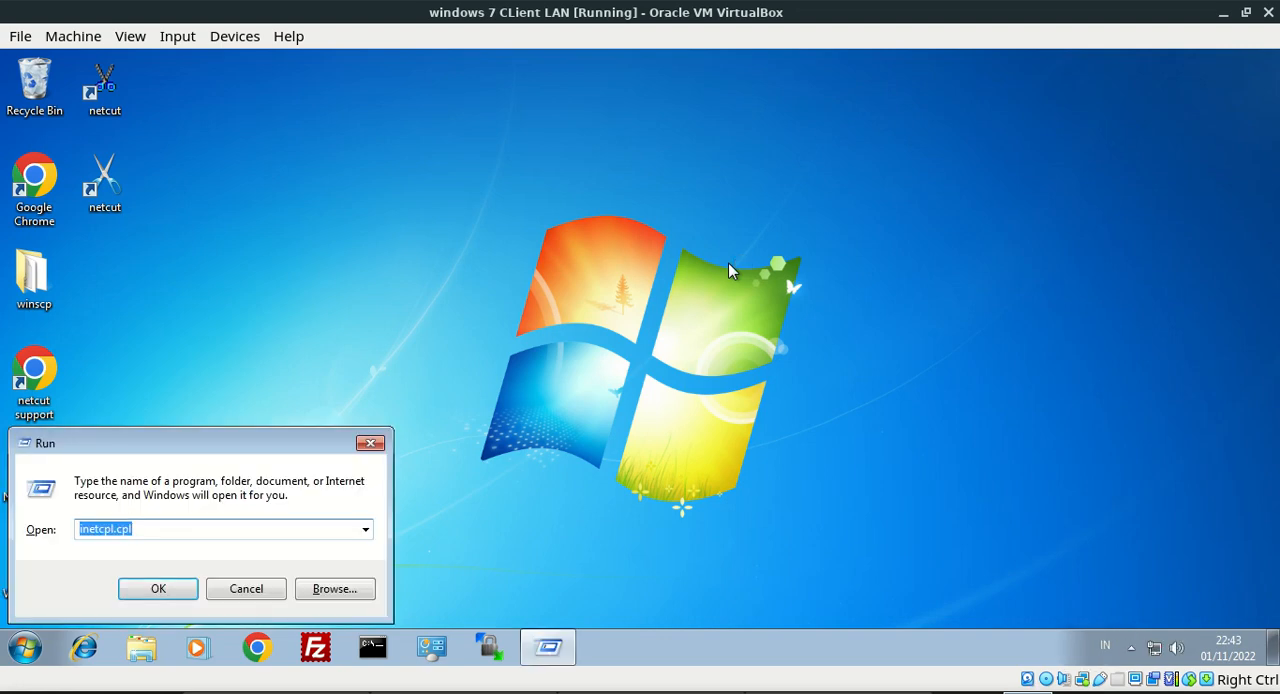
type("cmd")
key("Return")
type("i")
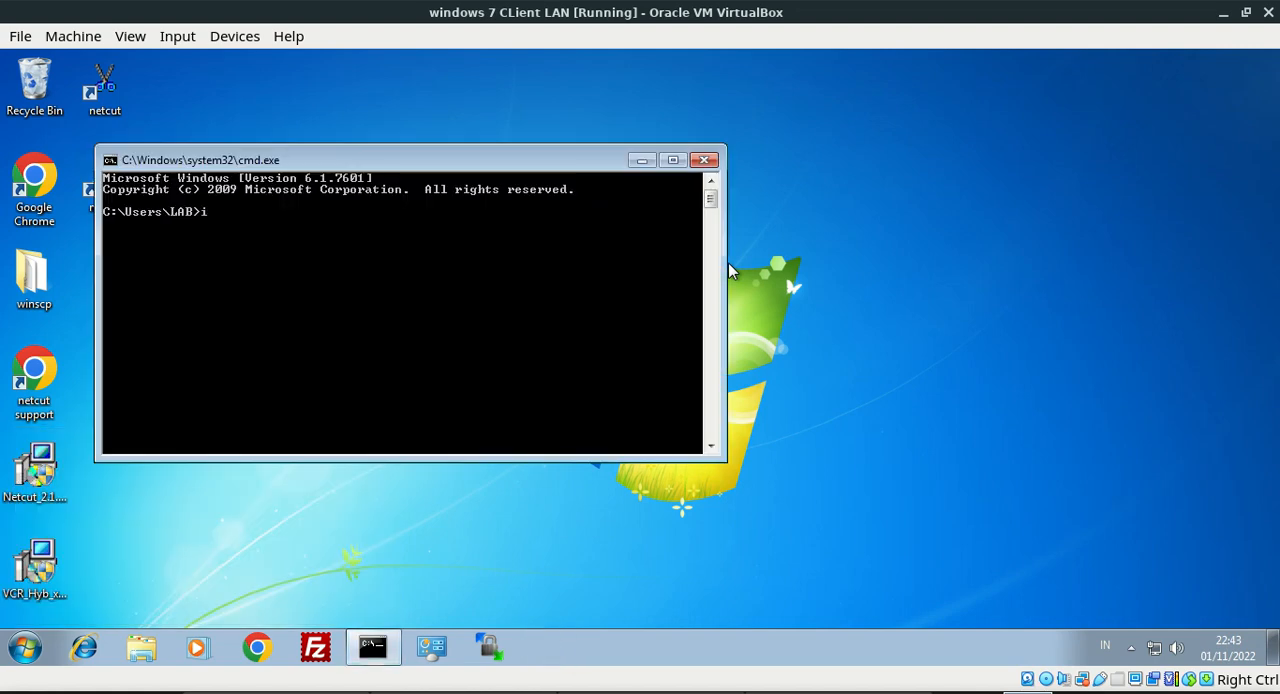
type("pf")
key("BackSpace")
type("config")
key("Return")
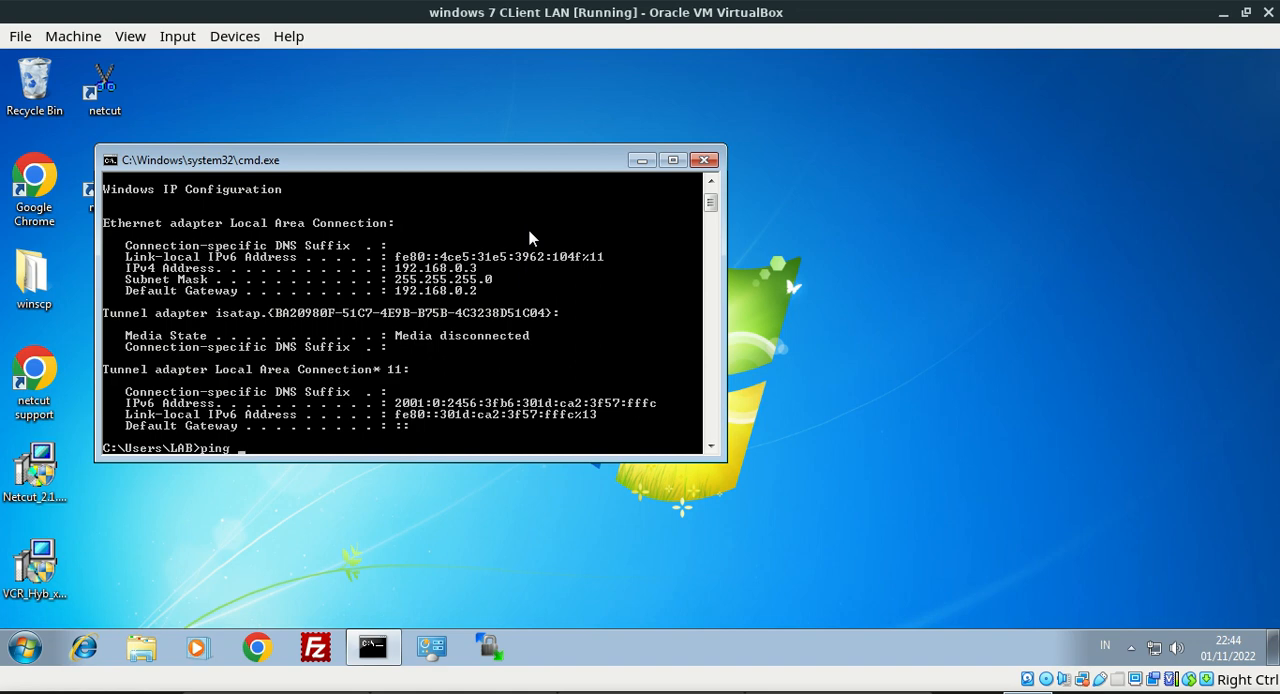
Ping google.com from the Windows client's command prompt
type("google.com")
key("Return")
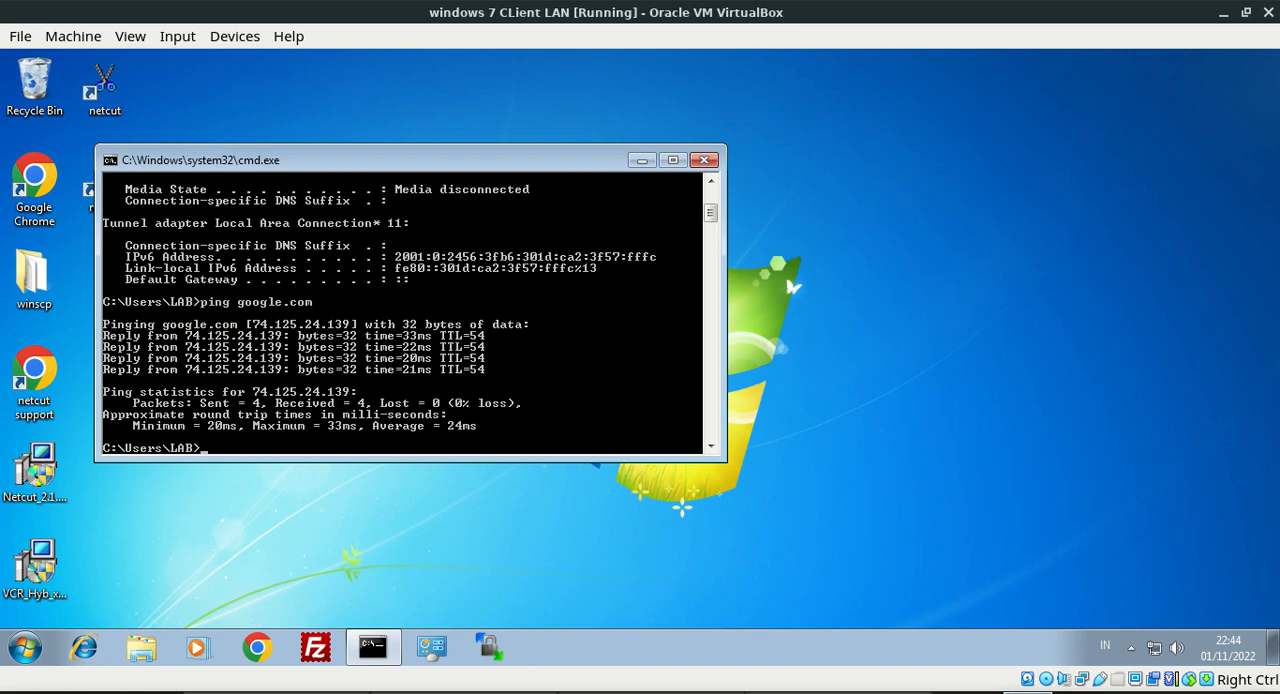
Return to VirtualBox Manager, start the pfsense proxy virtual machine and dismiss its keyboard capture notice
left_click(1222, 13)
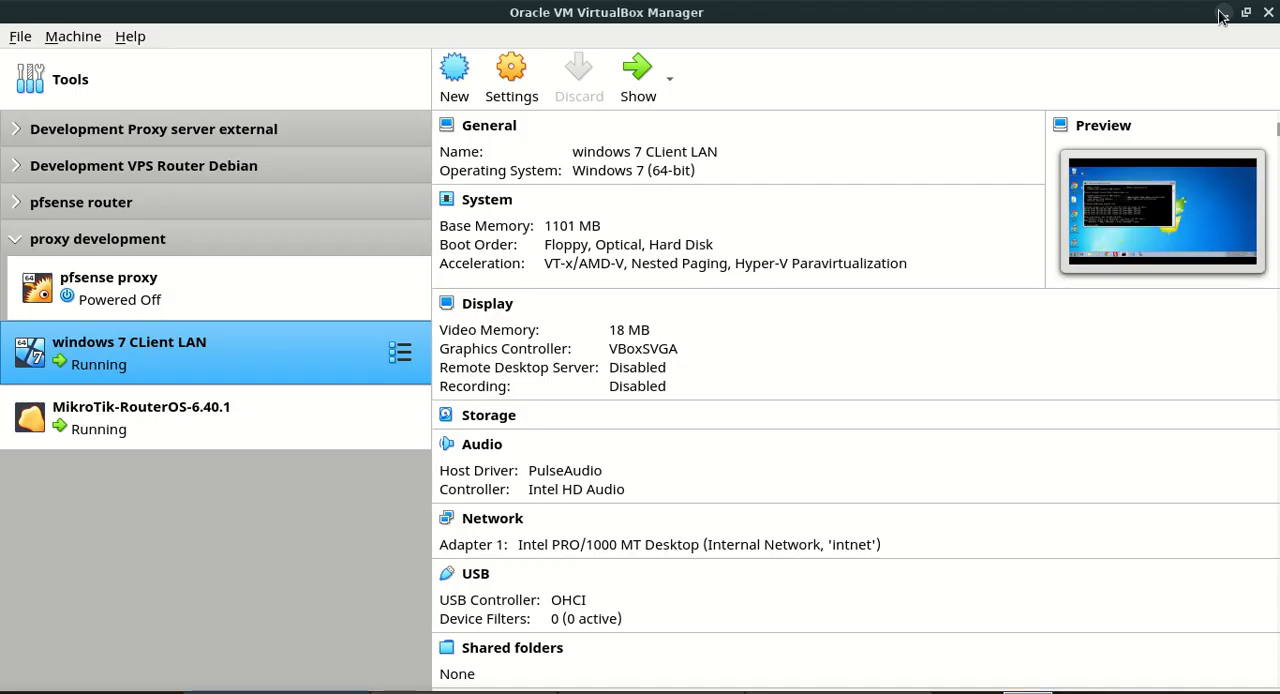
left_click(234, 285)
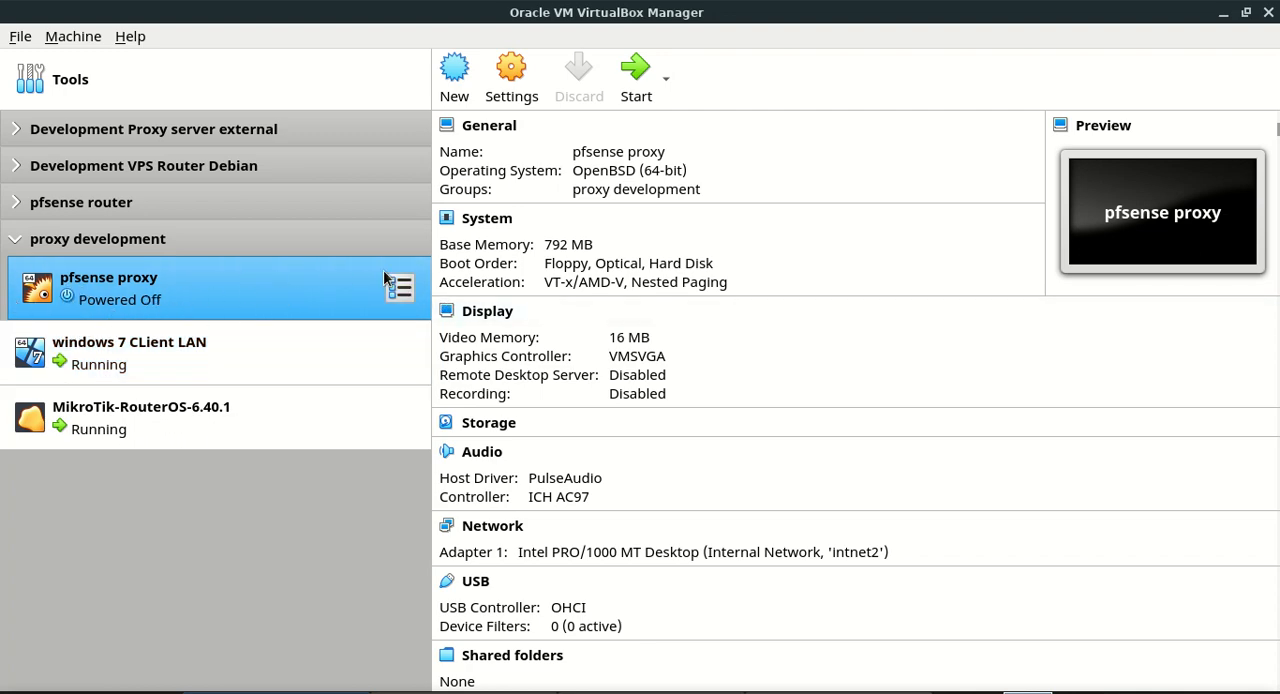
left_click(636, 87)
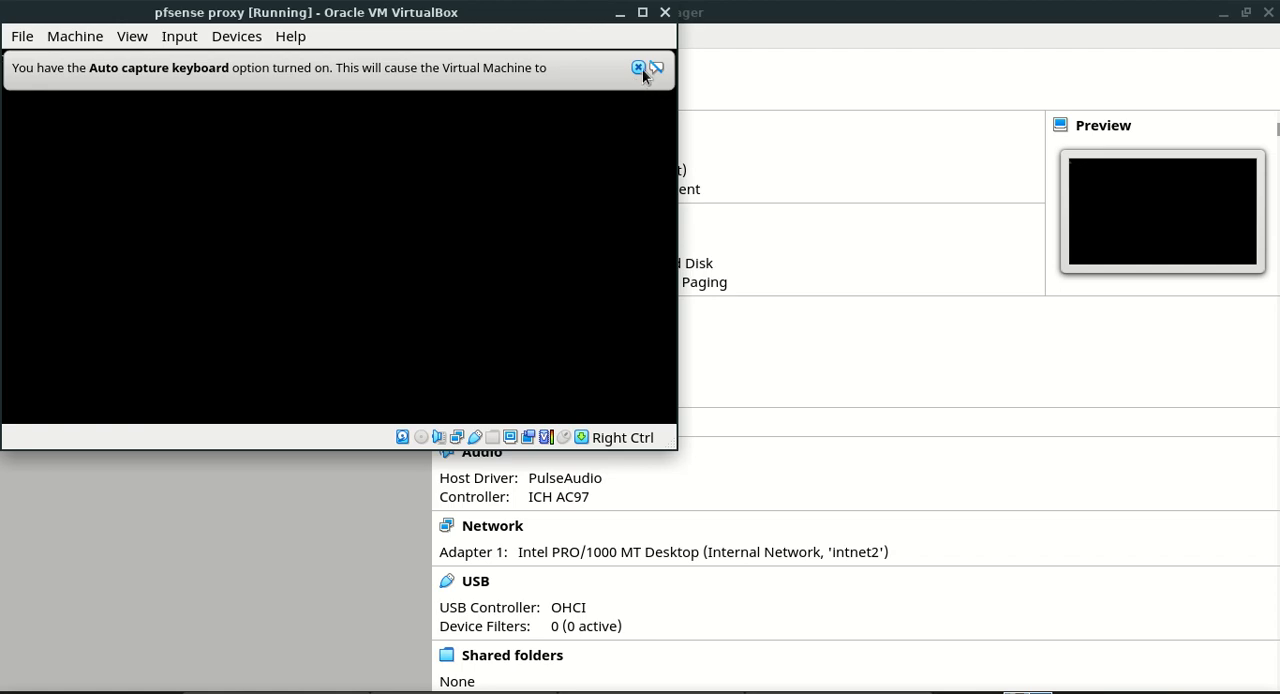
left_click(639, 68)
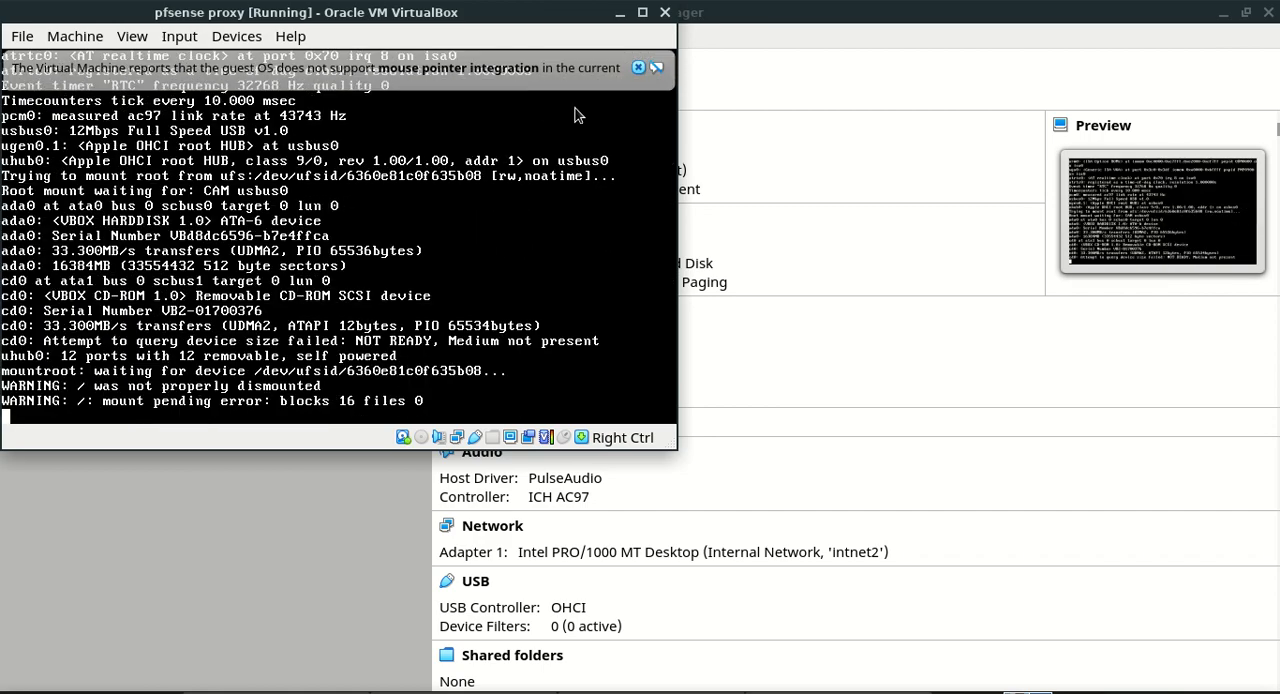
Dismiss the mouse pointer integration notice on the pfsense proxy machine and minimise the terminal window opened over it
left_click(639, 67)
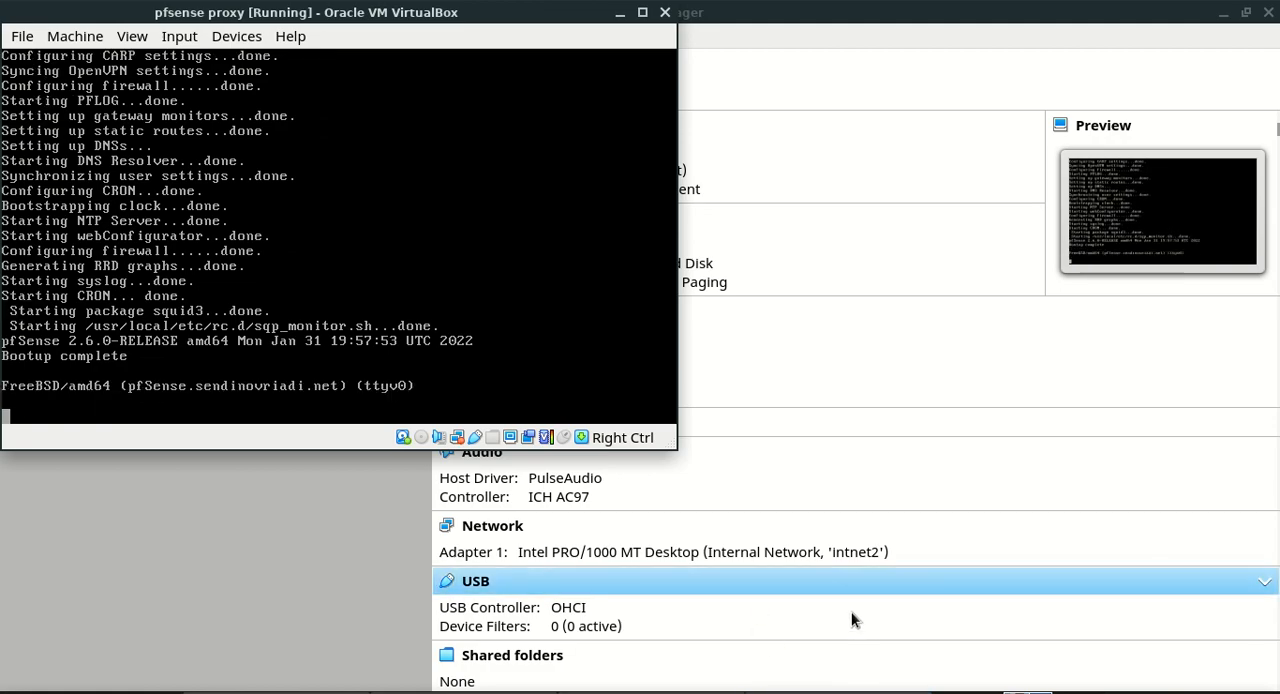
key("ctrl+p")
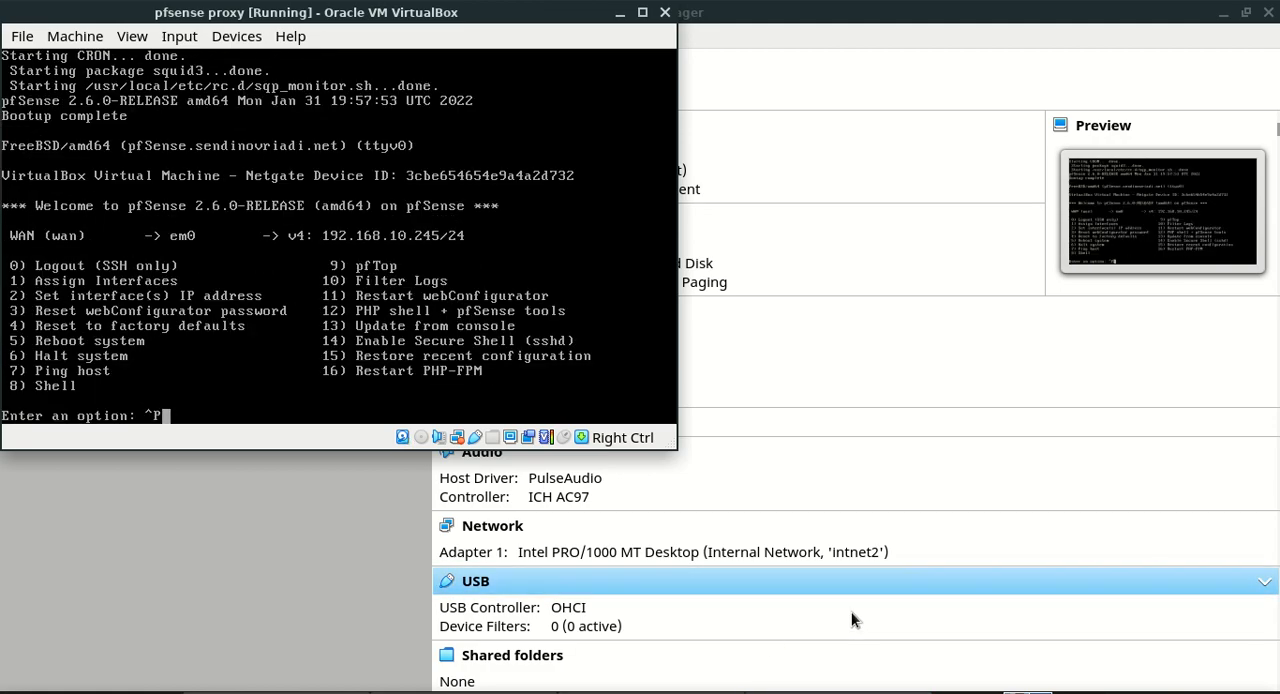
left_click(856, 692)
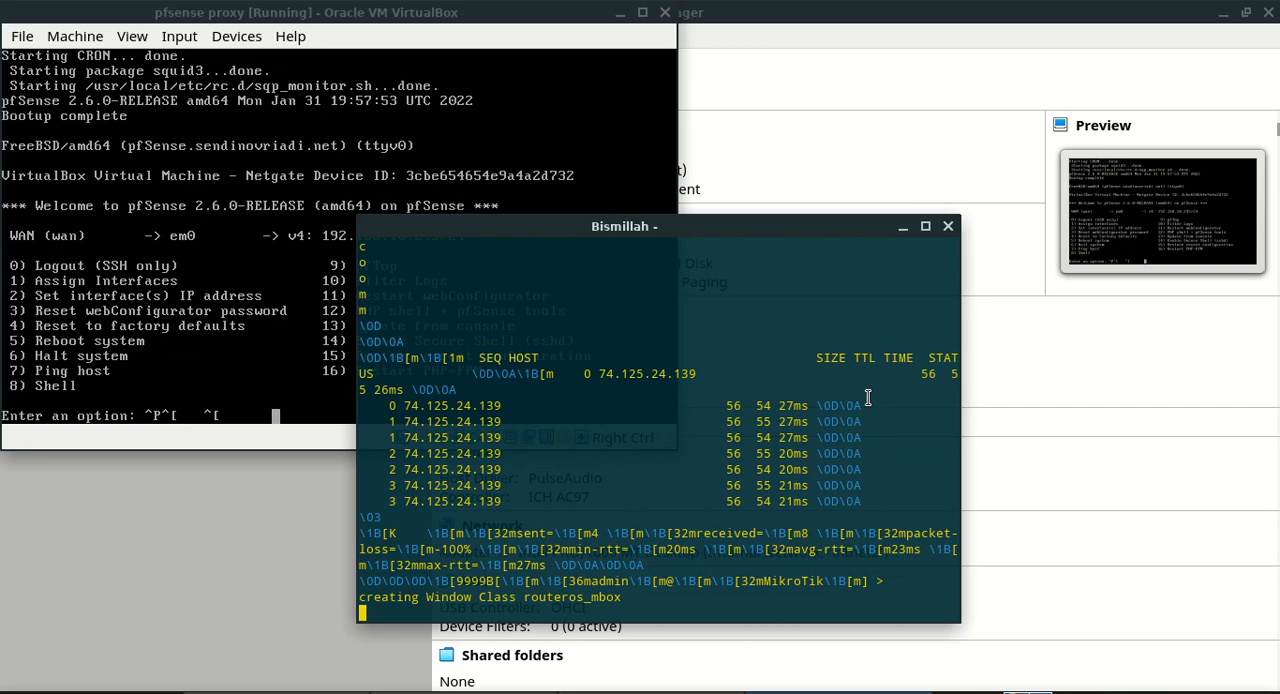
left_click(906, 229)
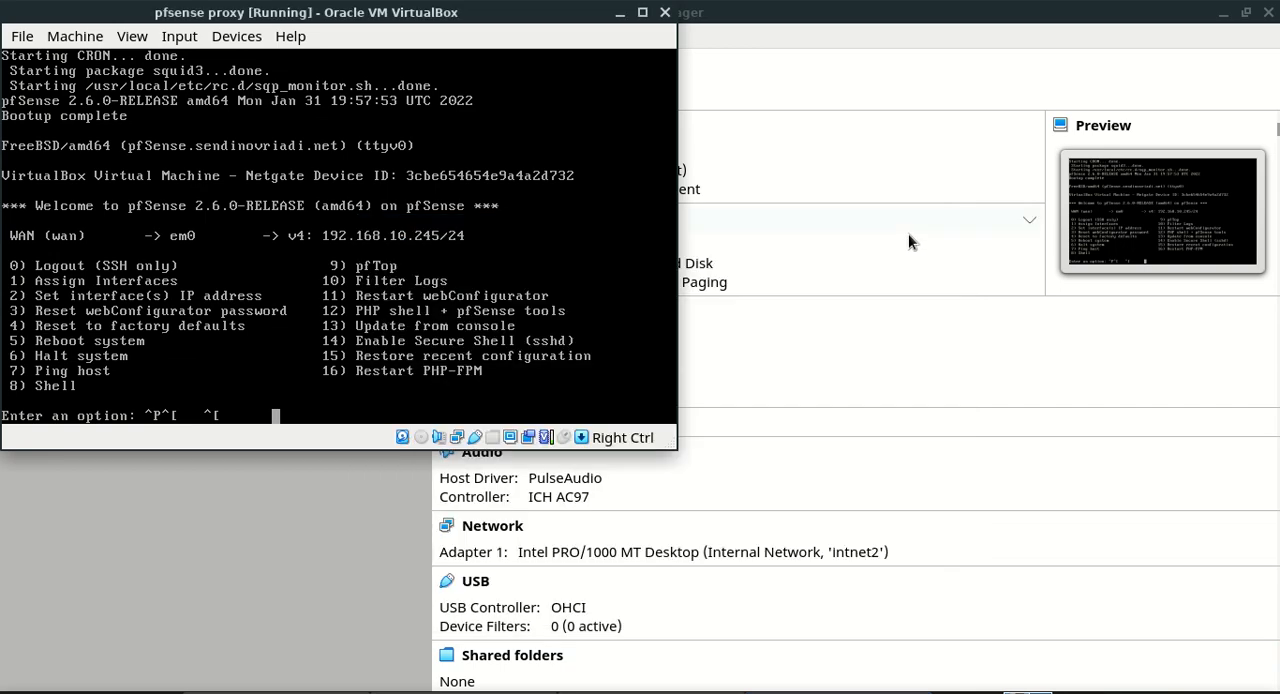
Clear the stray characters from the pfSense console prompt, then reset the firewall to factory defaults and confirm the reset
left_click(317, 291)
key("BackSpace")
key("BackSpace")
key("BackSpace")
key("BackSpace")
key("BackSpace")
type("4")
key("Return")
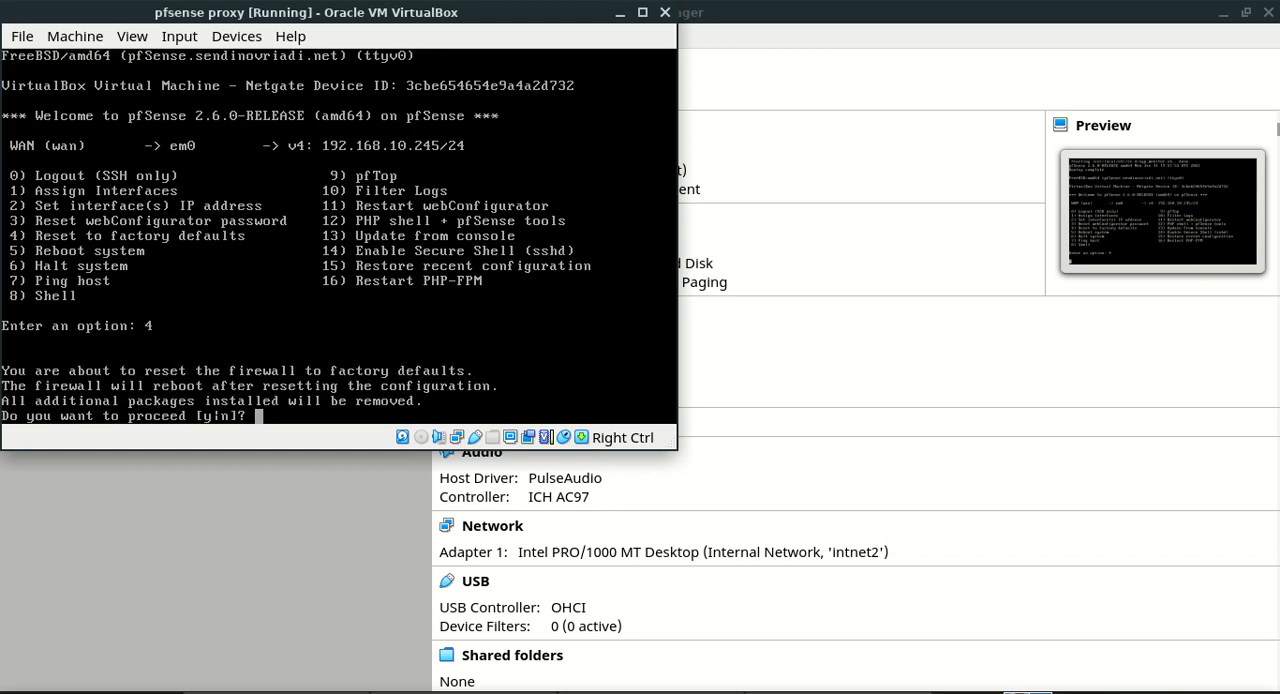
type("y")
key("Return")
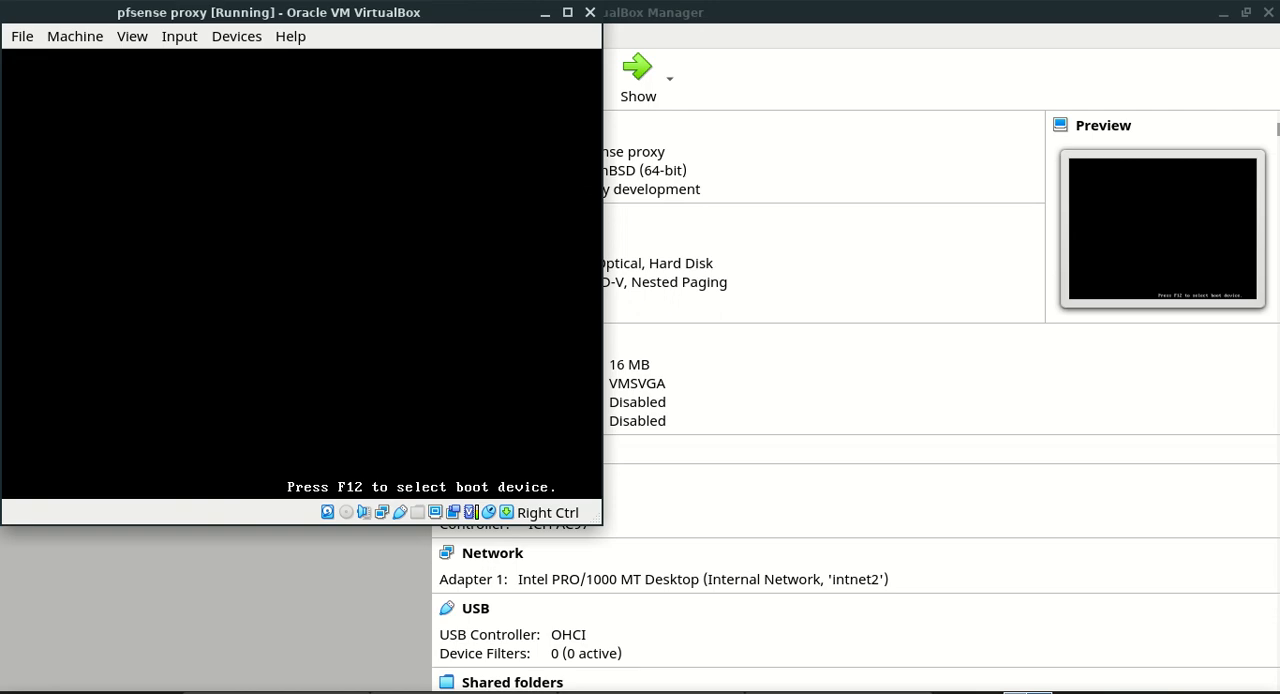
Move the pfsense proxy window clear of the machine list and decline VLAN setup in the interface assignment
left_click_drag(311, 14, 614, 52)
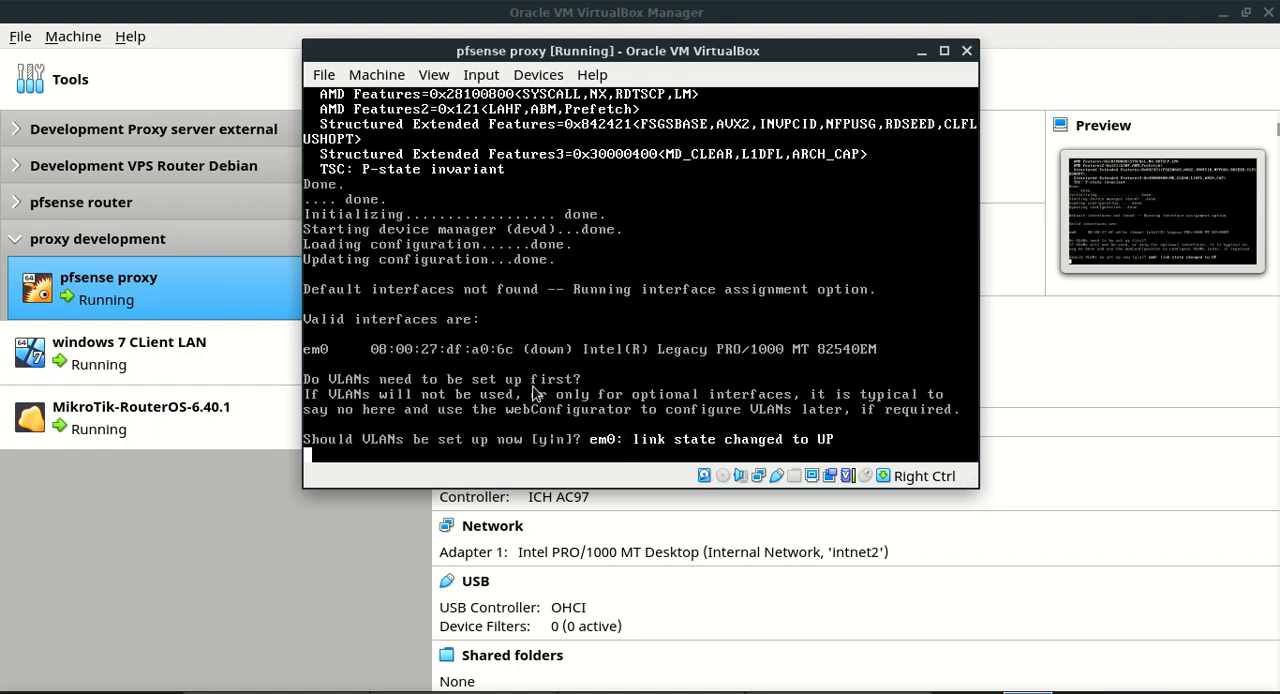
left_click(534, 393)
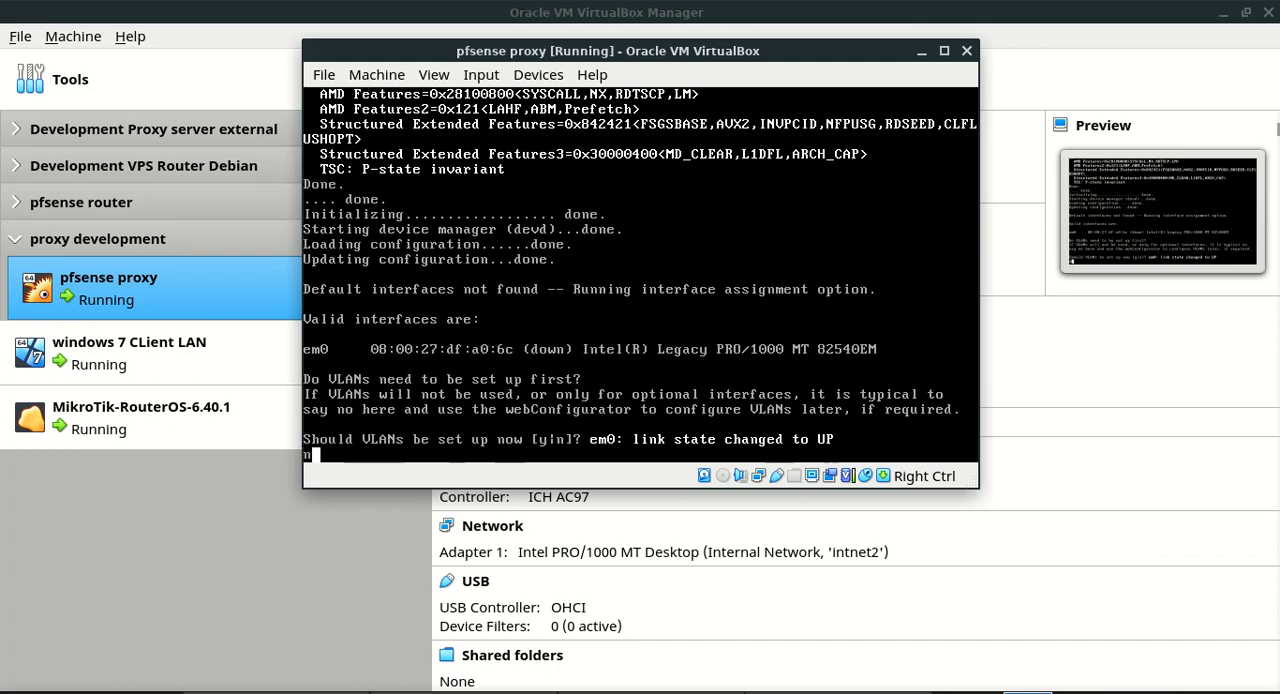
type("n")
key("Return")
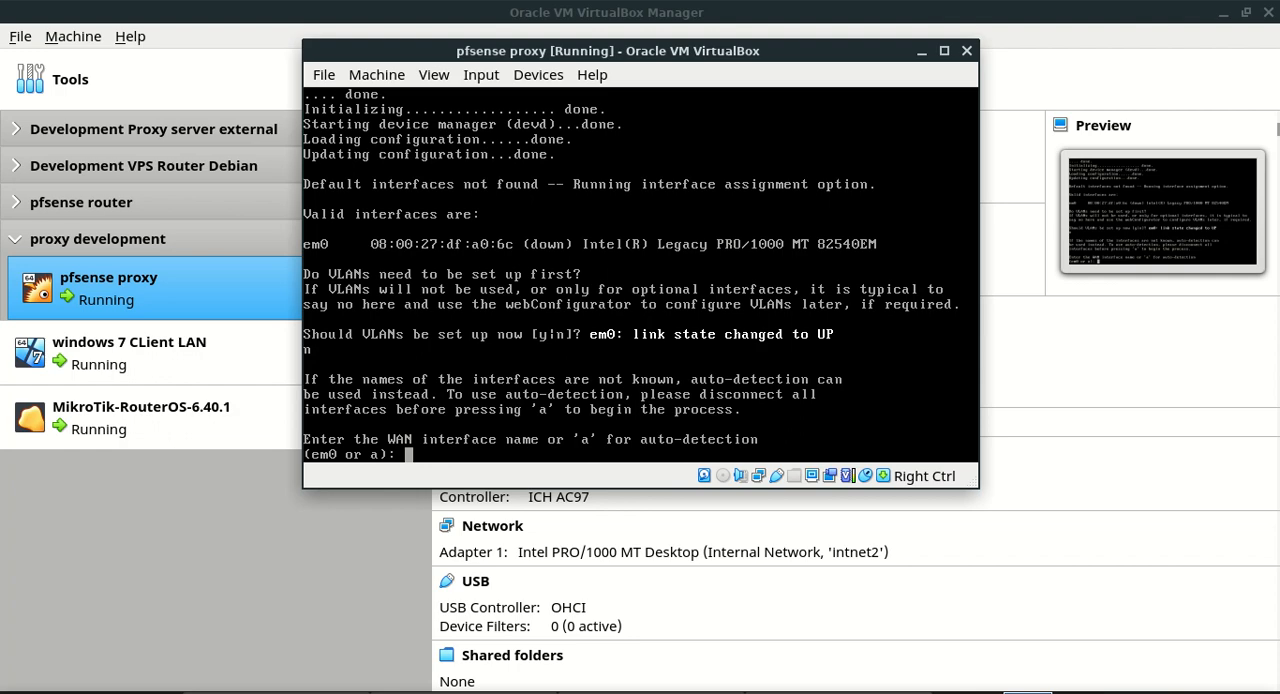
Assign em0 as the WAN interface, leave the LAN interface unassigned and confirm the assignment
type("em0")
key("Return")
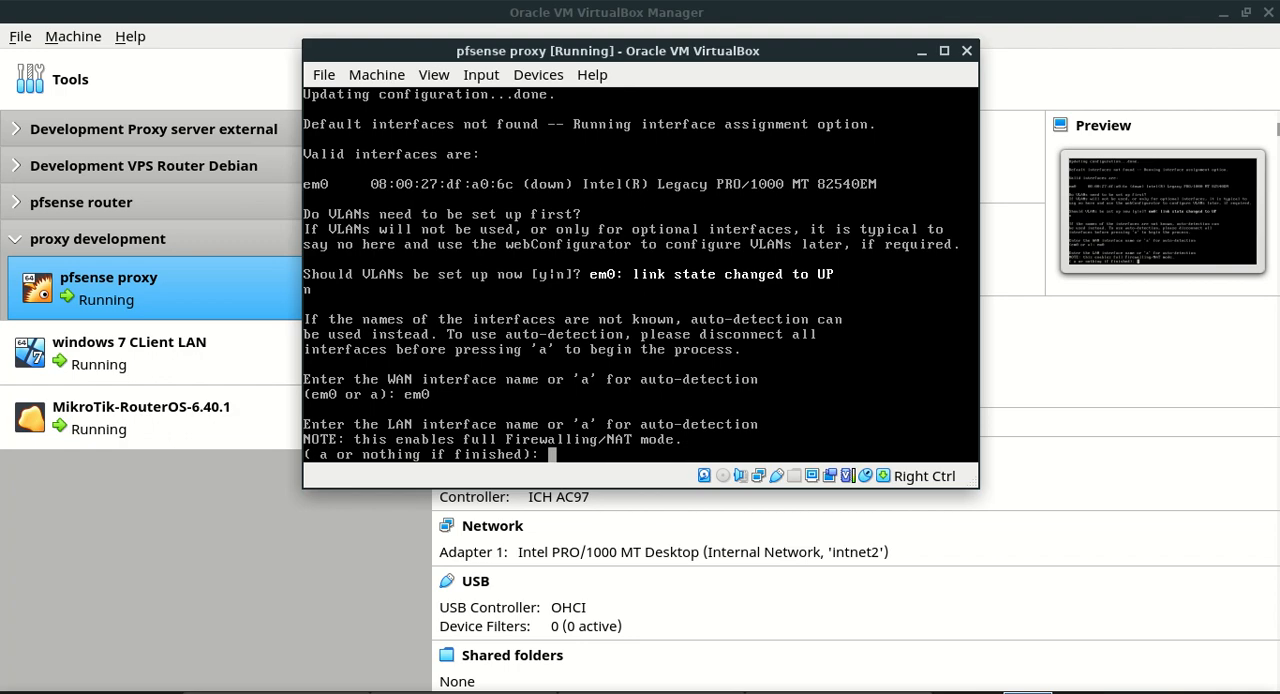
key("Return")
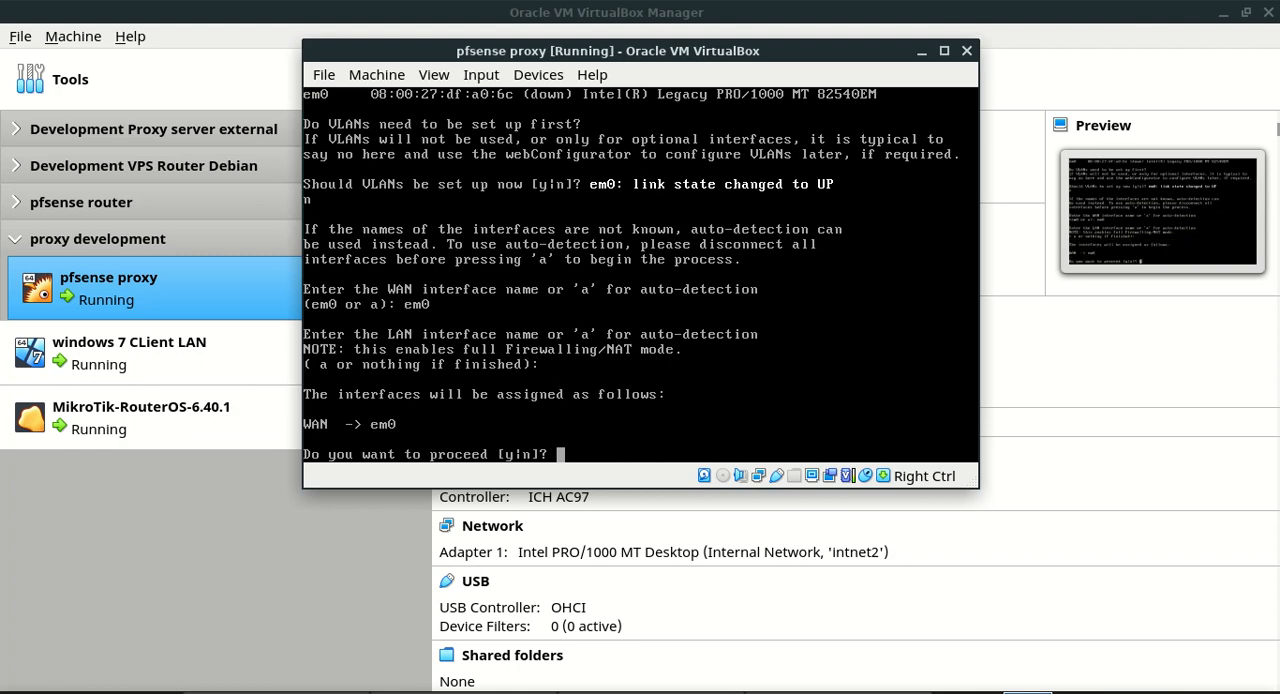
type("y")
key("Return")
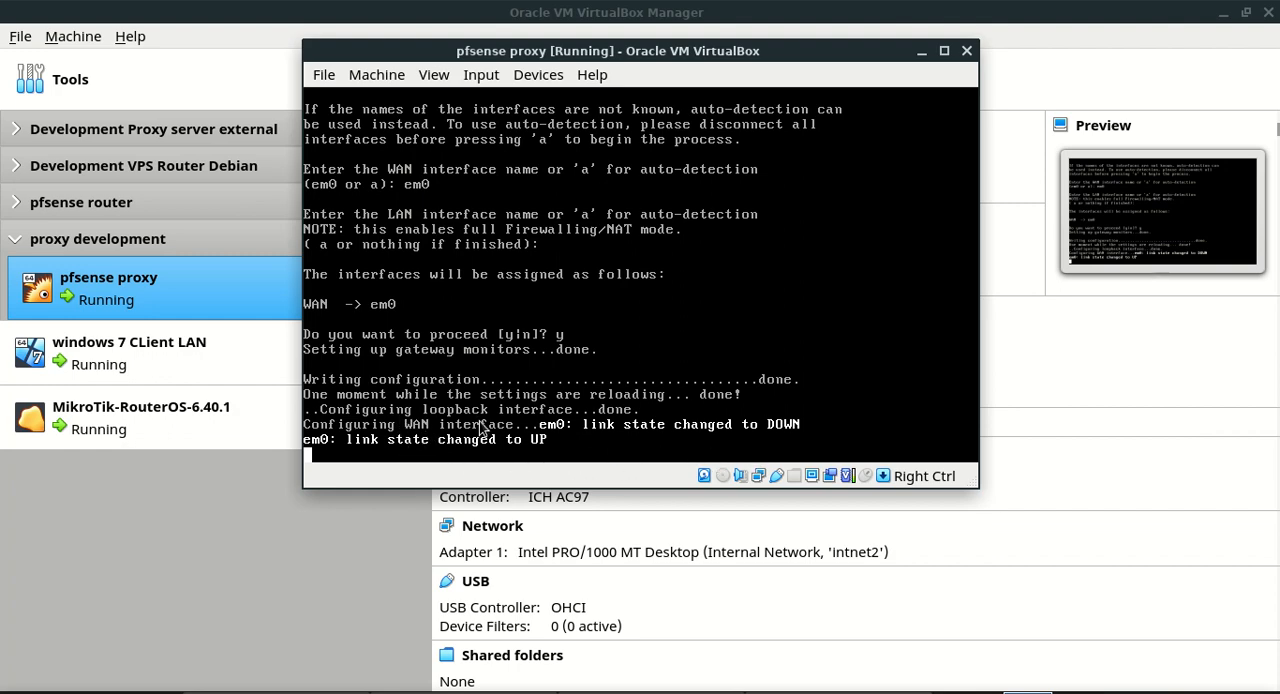
left_click(825, 691)
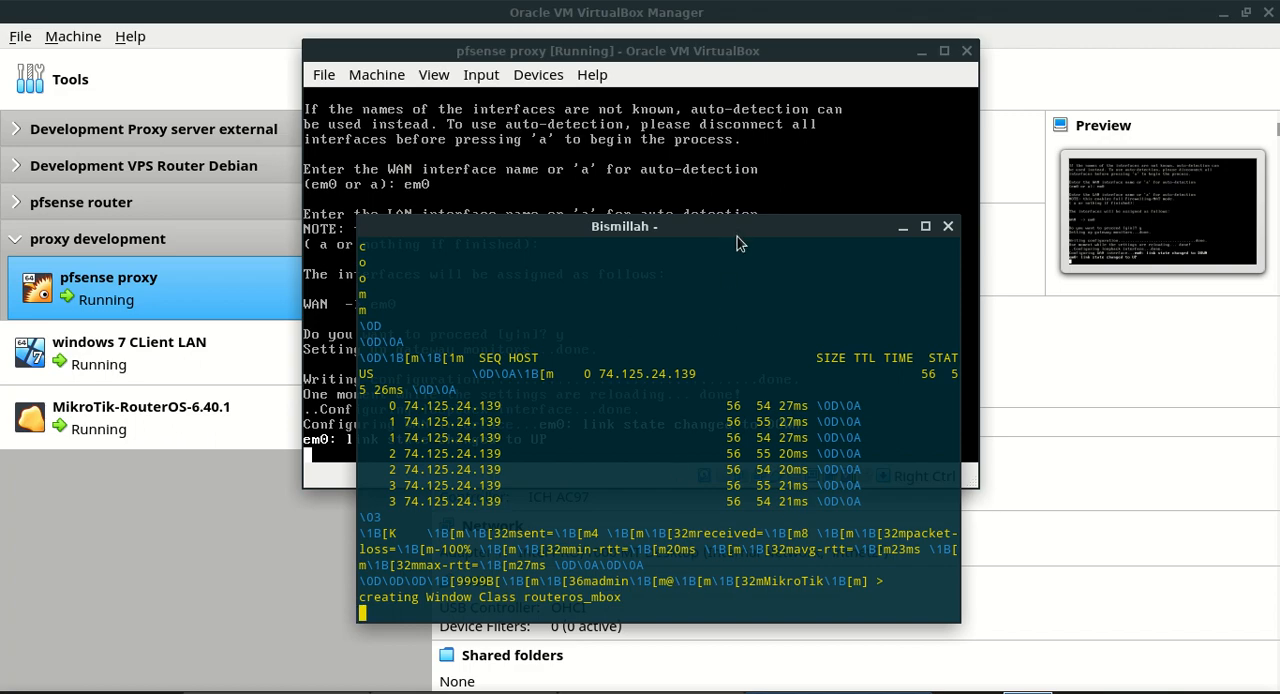
left_click_drag(737, 236, 1232, 537)
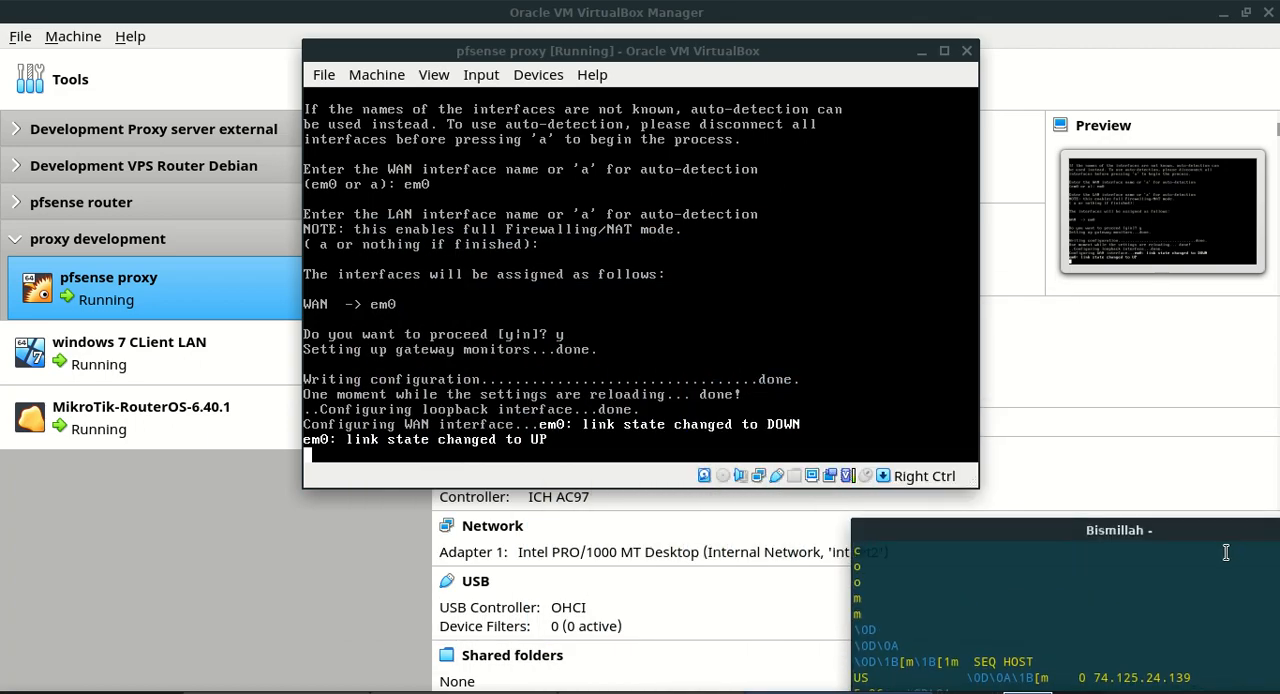
left_click(806, 333)
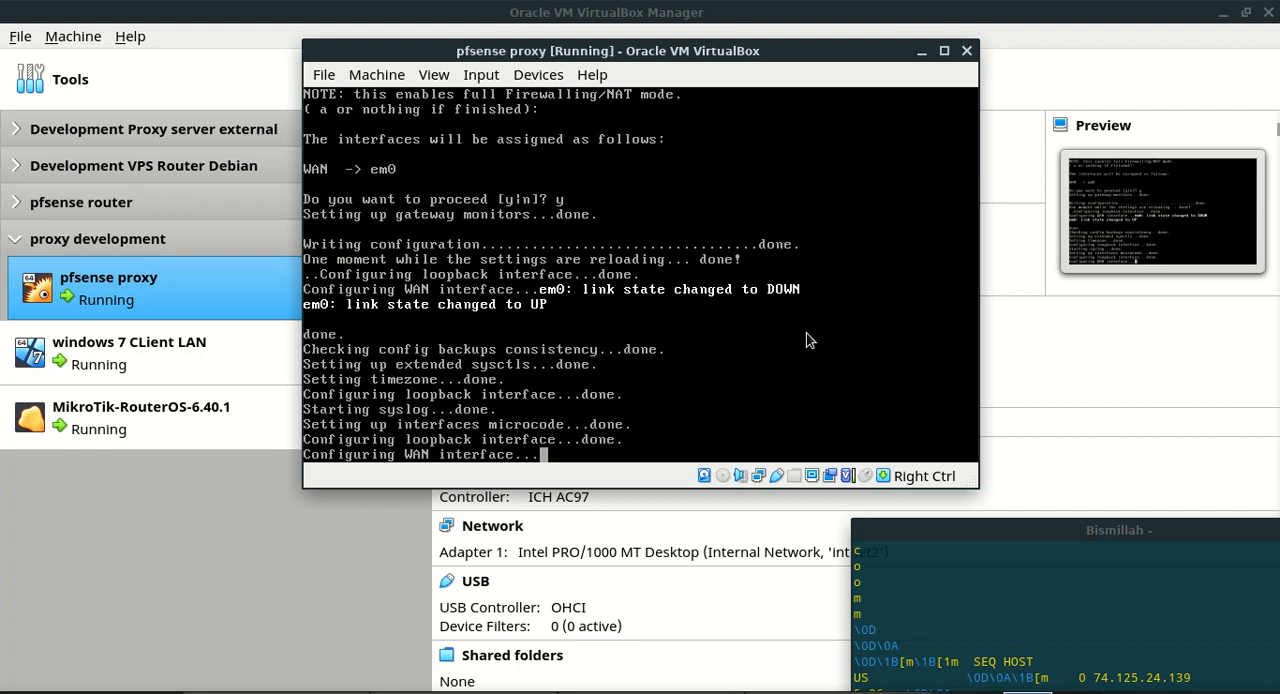
key("ctrl+p")
key("BackSpace")
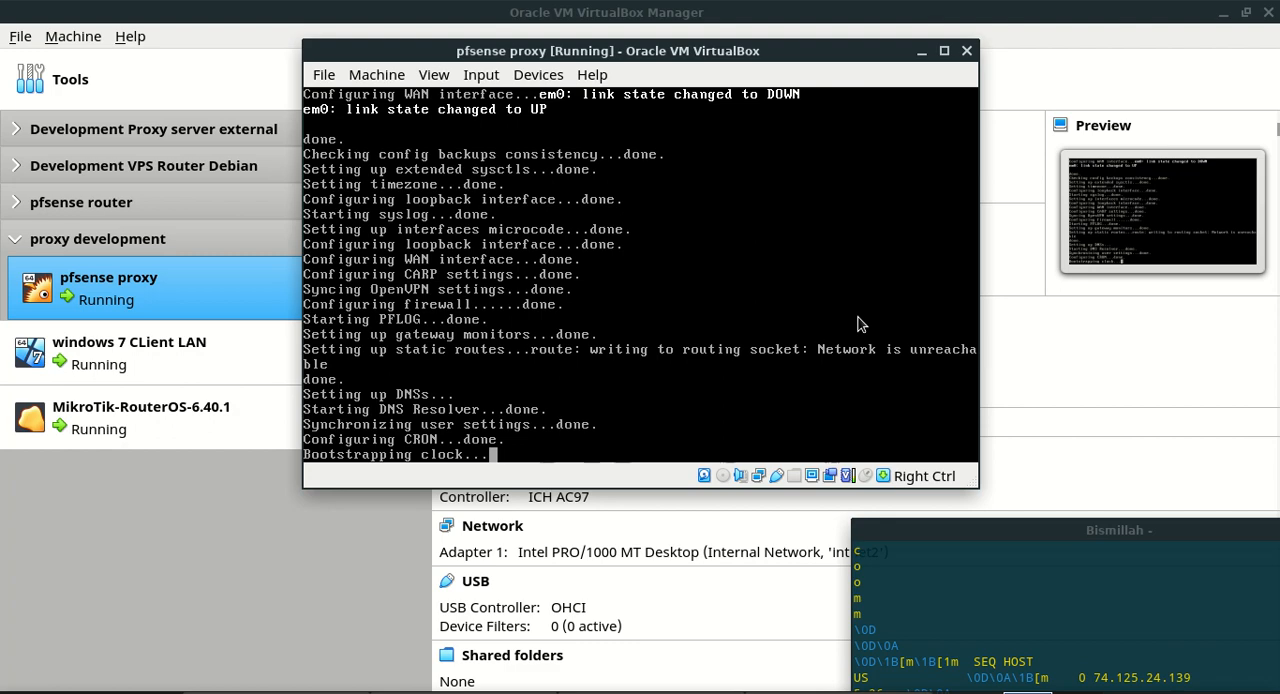
key("ctrl+p")
key("BackSpace")
left_click(858, 324)
key("Control_R")
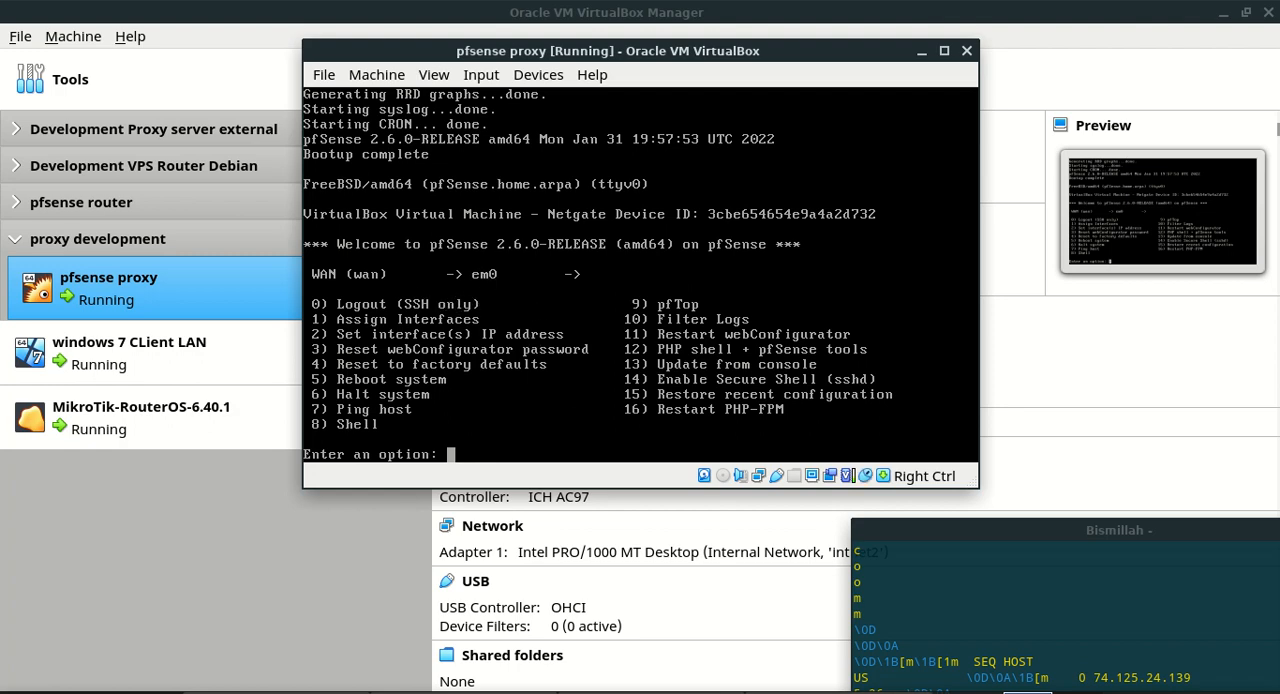
Configure the pfSense WAN interface without DHCP, giving it the IPv4 address 192.168.10.245 and a subnet bit count of 24
type("2")
key("Return")
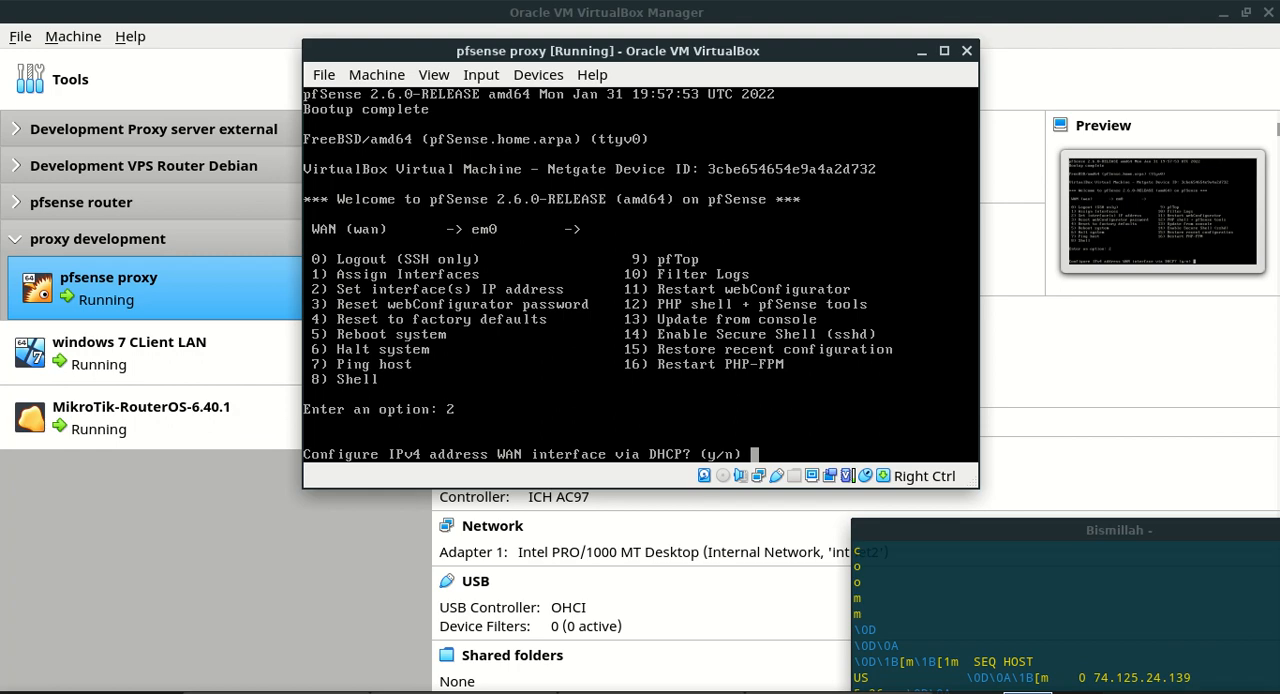
type("n")
key("Return")
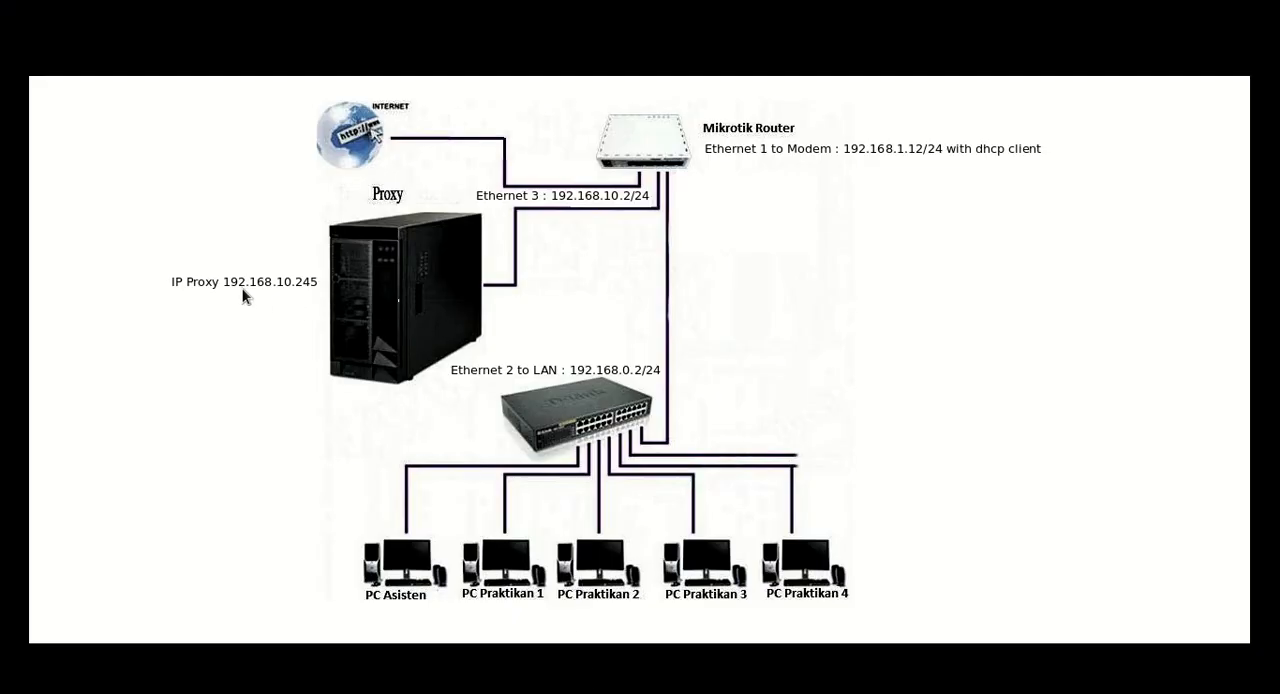
key("alt+Tab")
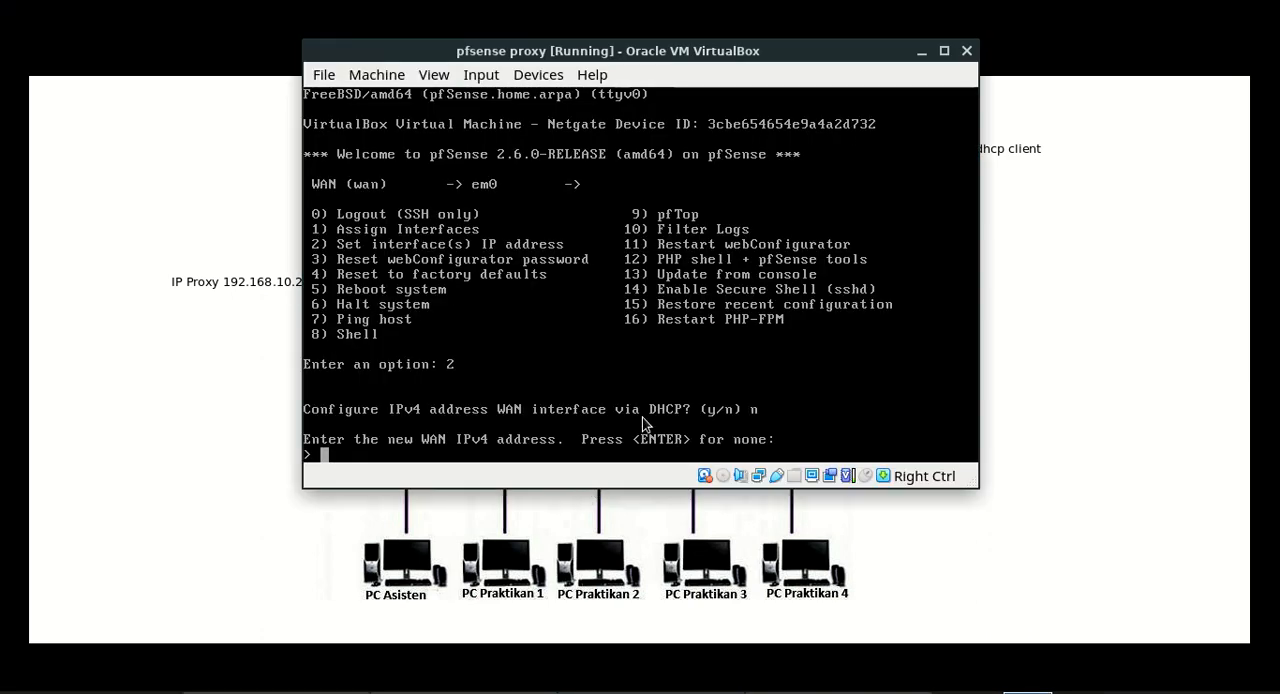
type("192.")
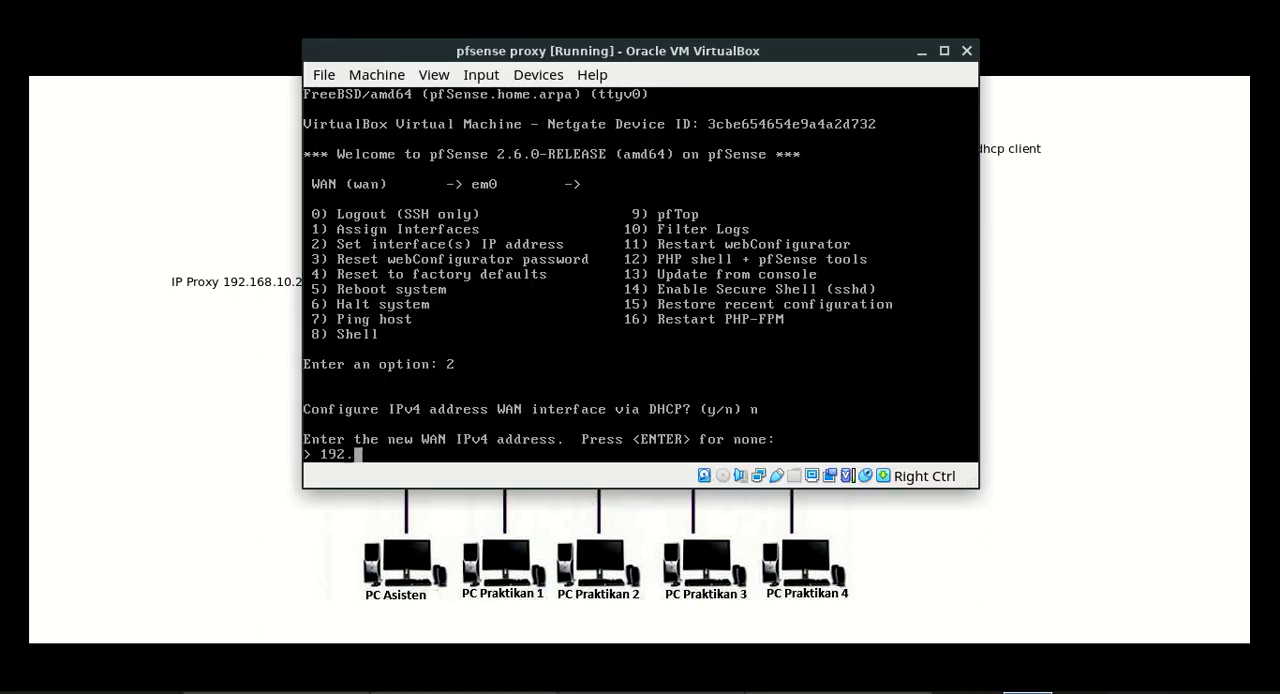
type("168.10.245")
key("Return")
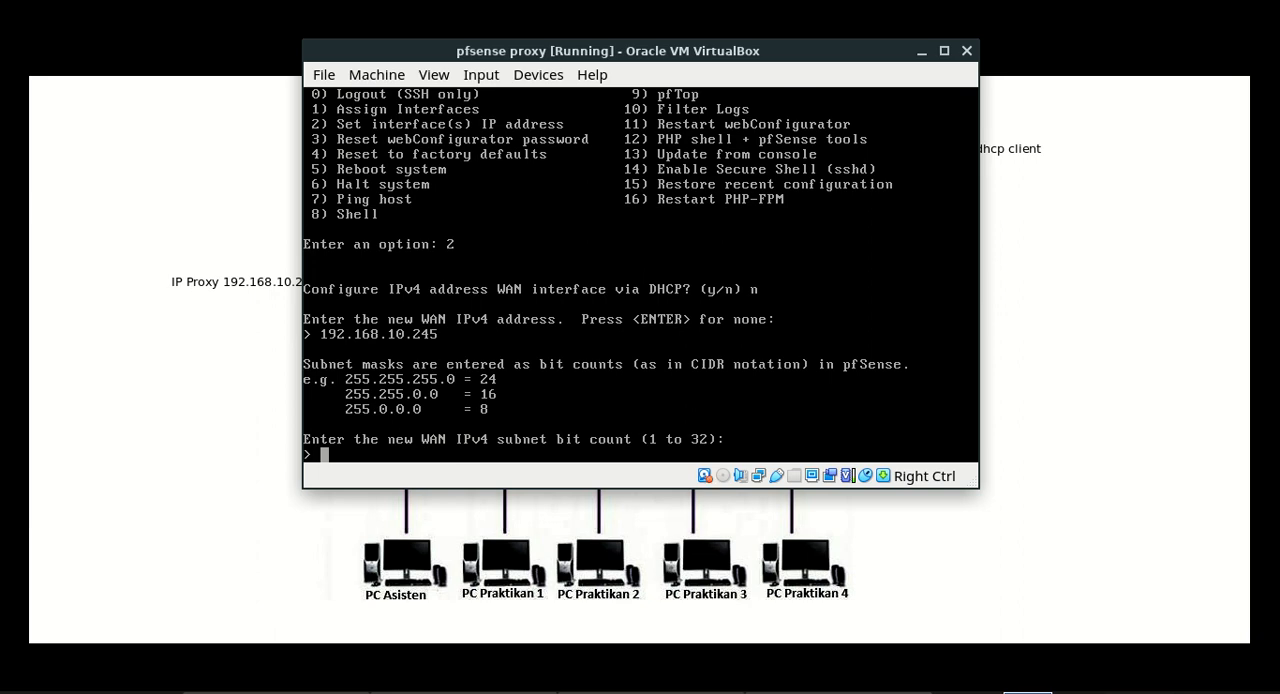
type("24")
key("Return")
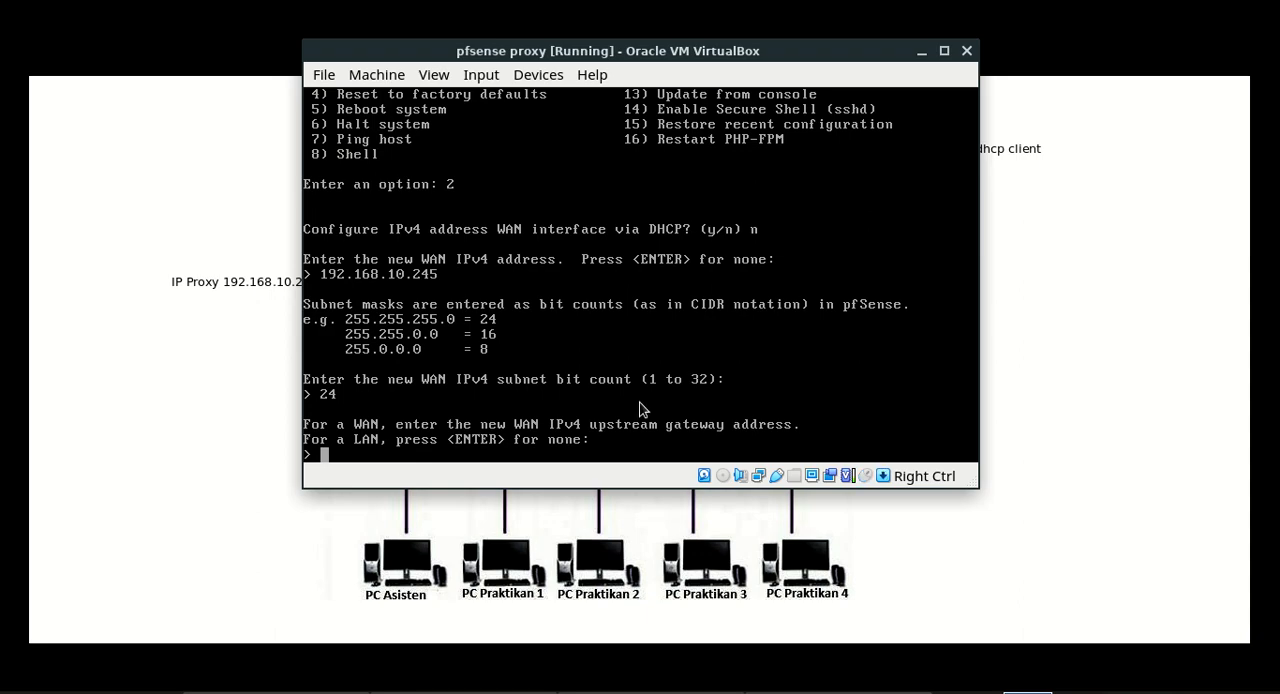
Move the console window off the diagram's Ethernet 3 label and enter the router's address 192.168.10.2 as the WAN's IPv4 upstream gateway
left_click_drag(802, 57, 1154, 228)
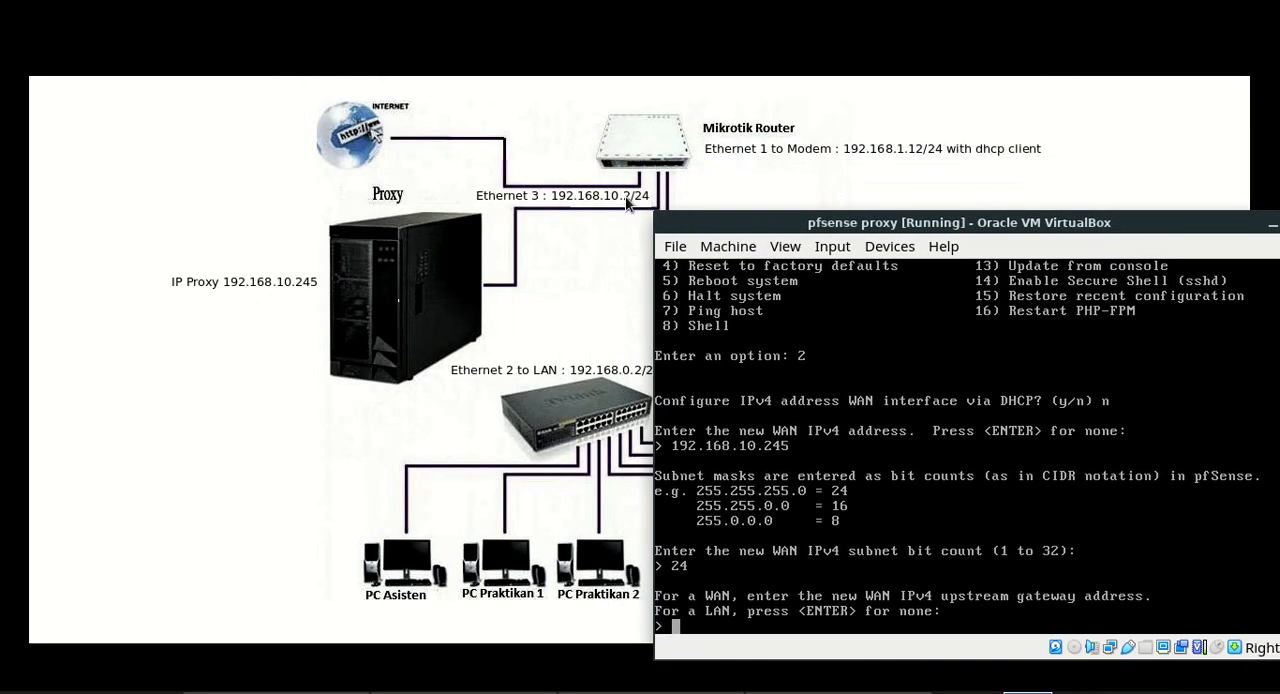
left_click_drag(929, 222, 800, 218)
type("1")
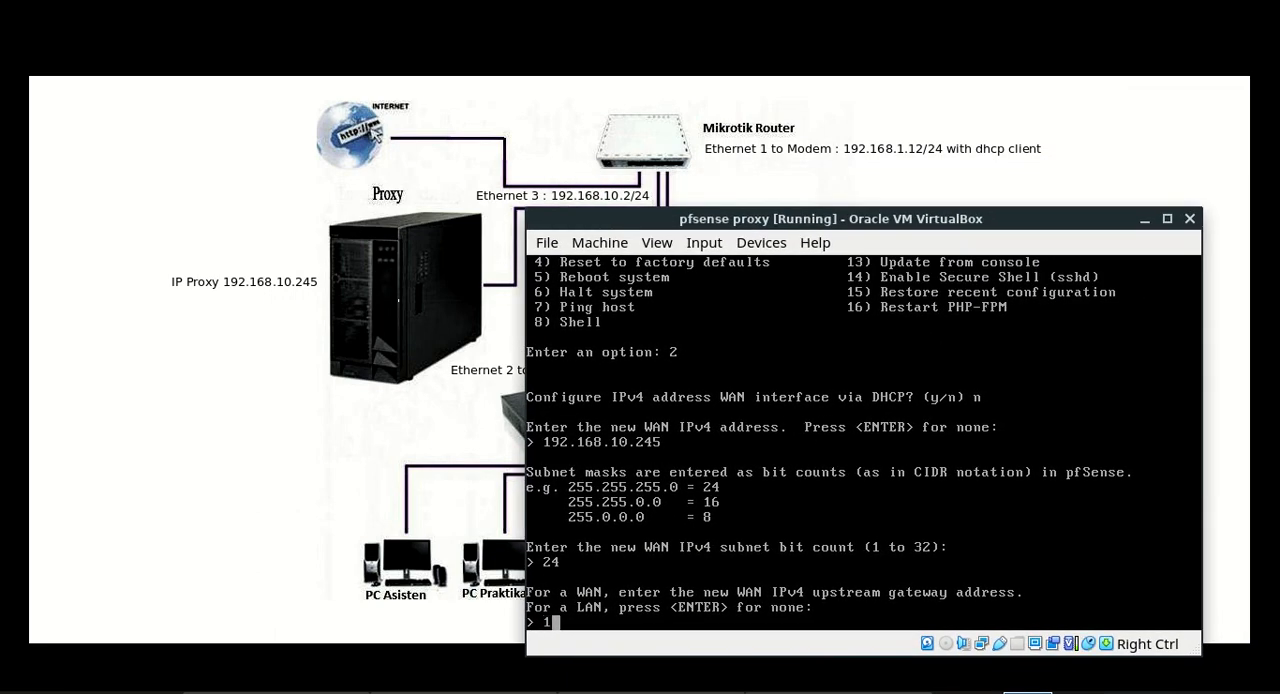
type("92..168.10.2")
key("Return")
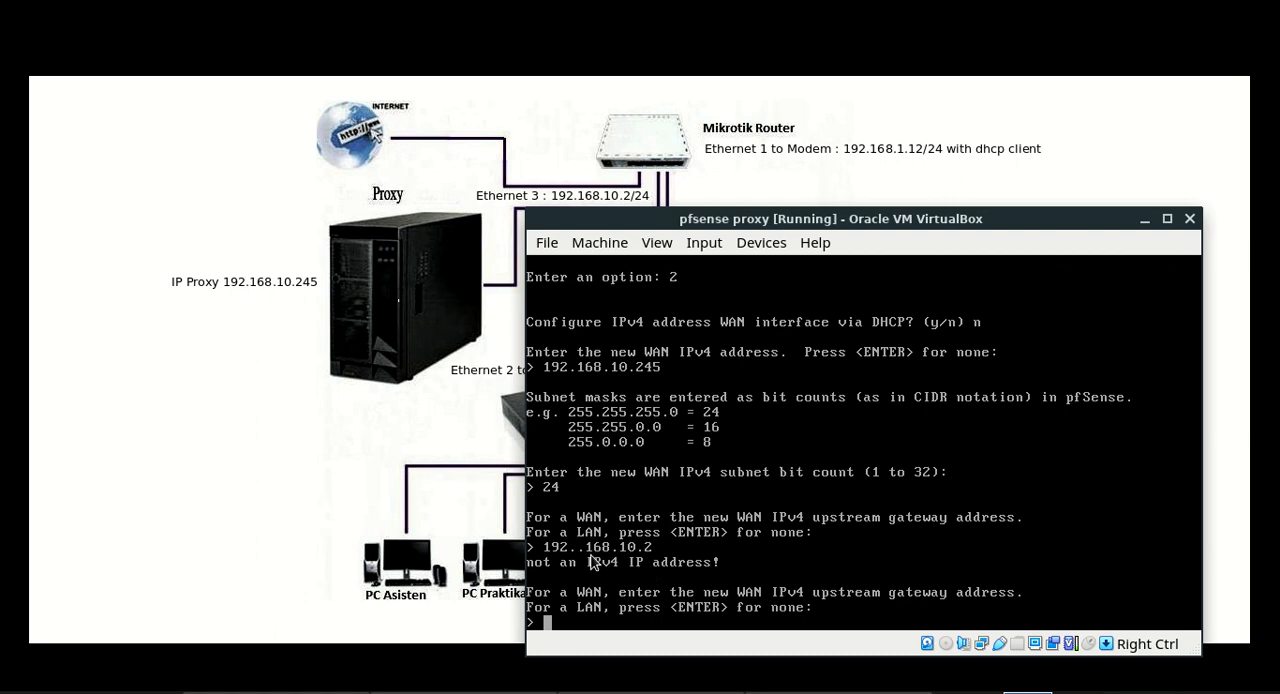
type("192.16")
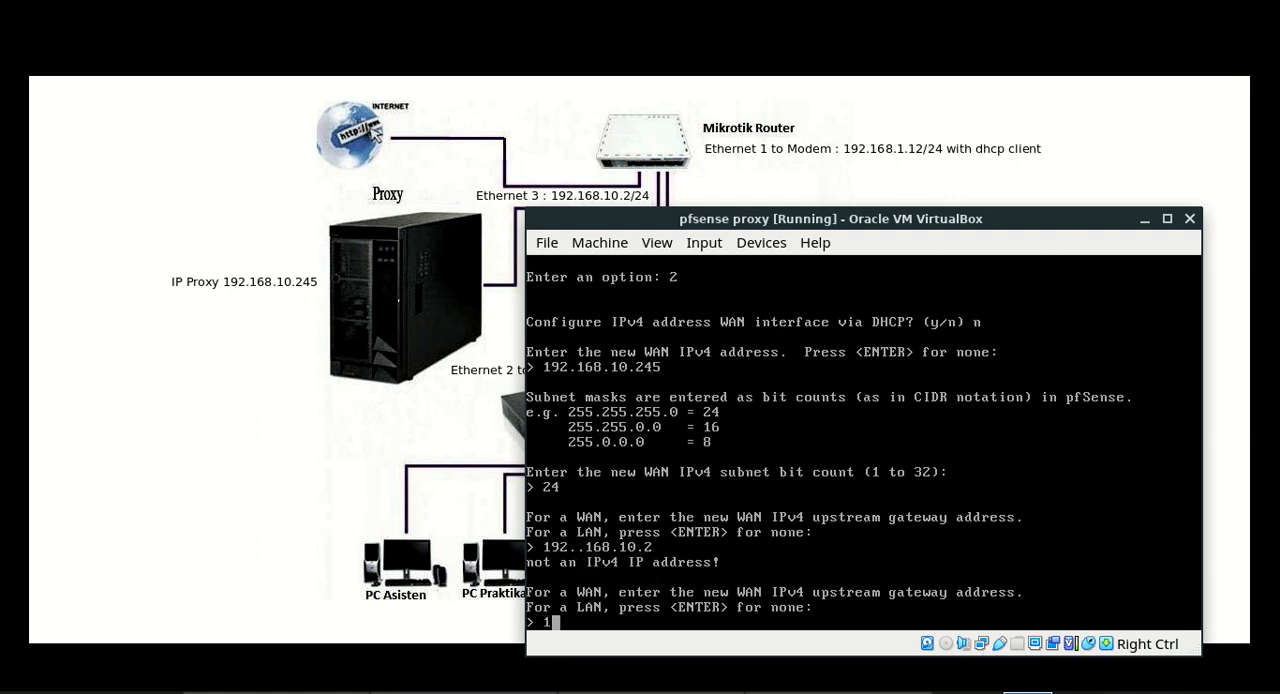
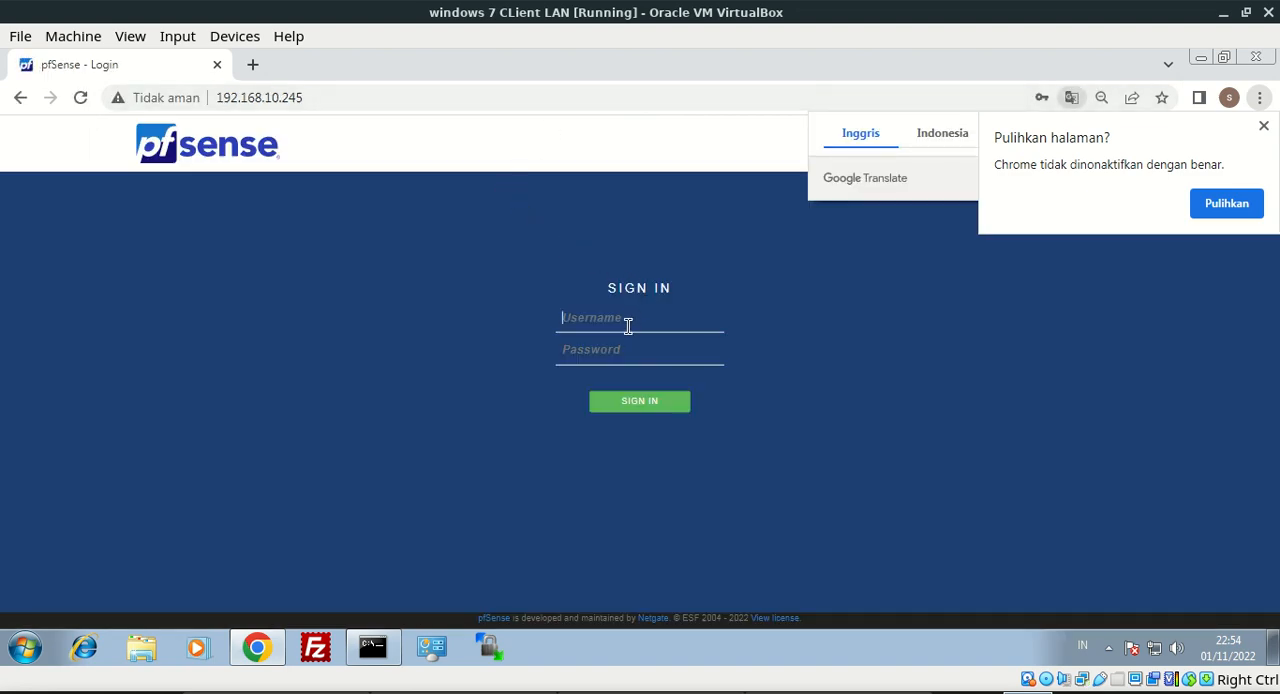
Sign in to the pfSense web interface as admin with the account password and decline the browser's password update
left_click(626, 322)
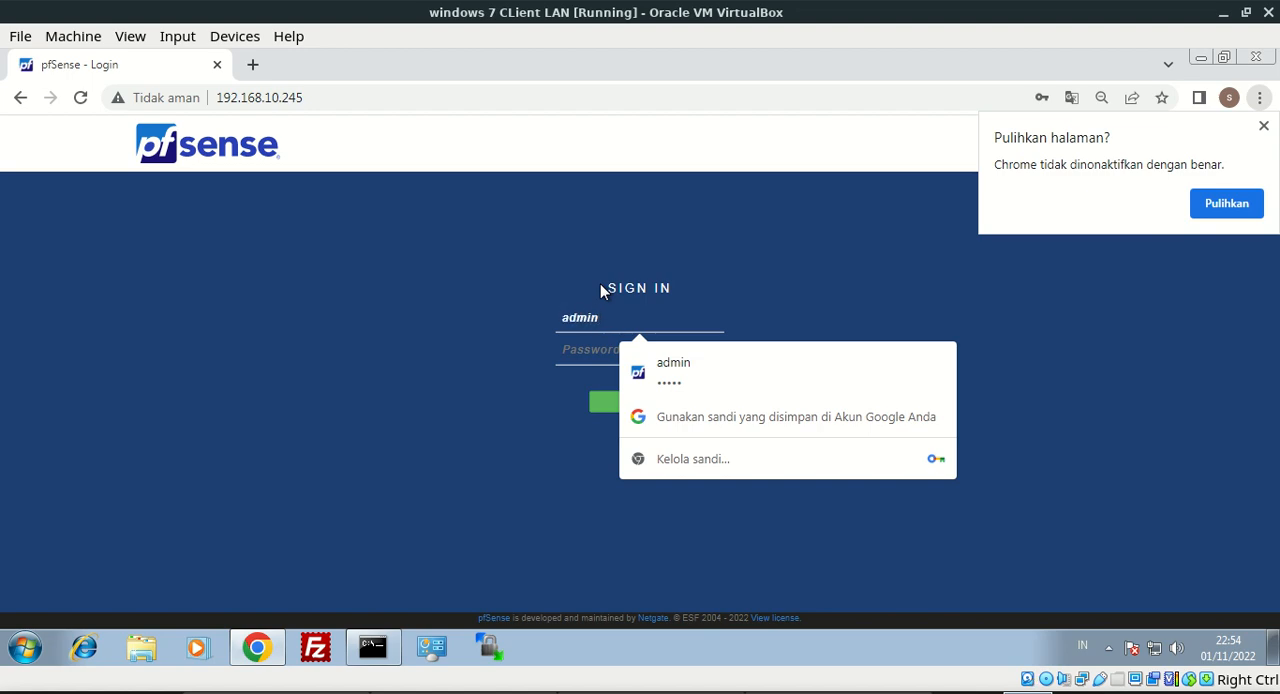
key("Tab")
type("admin")
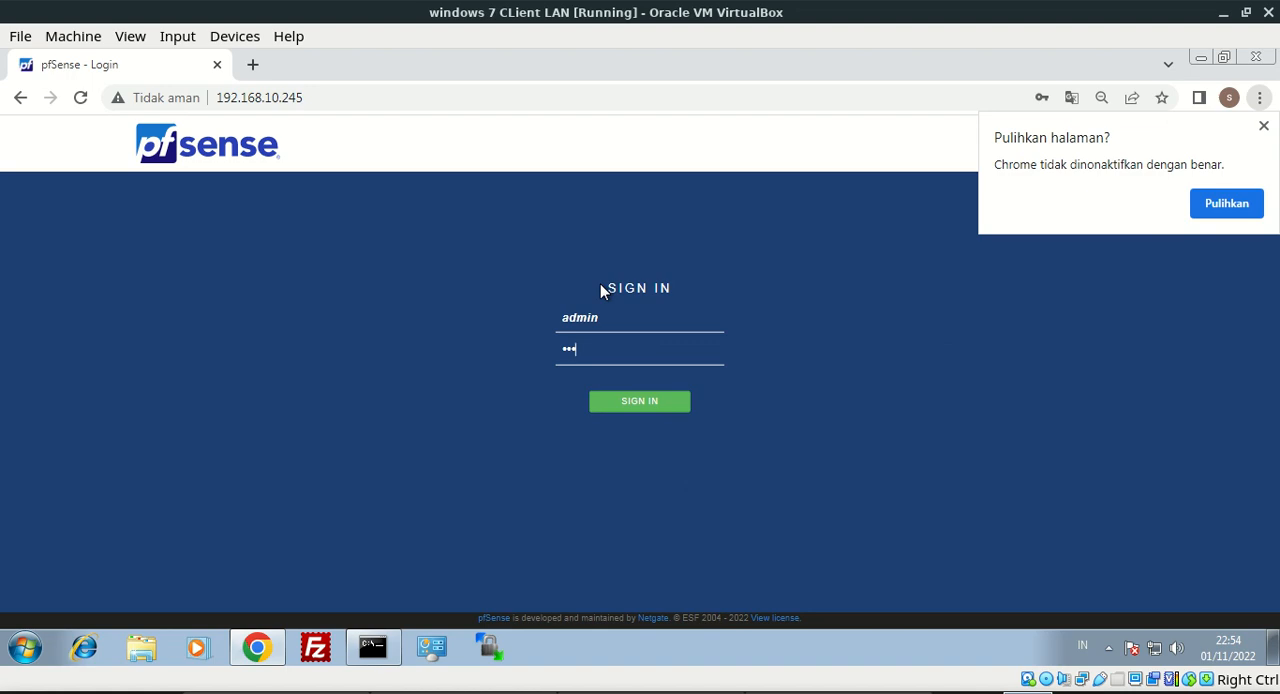
key("BackSpace")
key("BackSpace")
key("BackSpace")
key("BackSpace")
key("BackSpace")
key("Return")
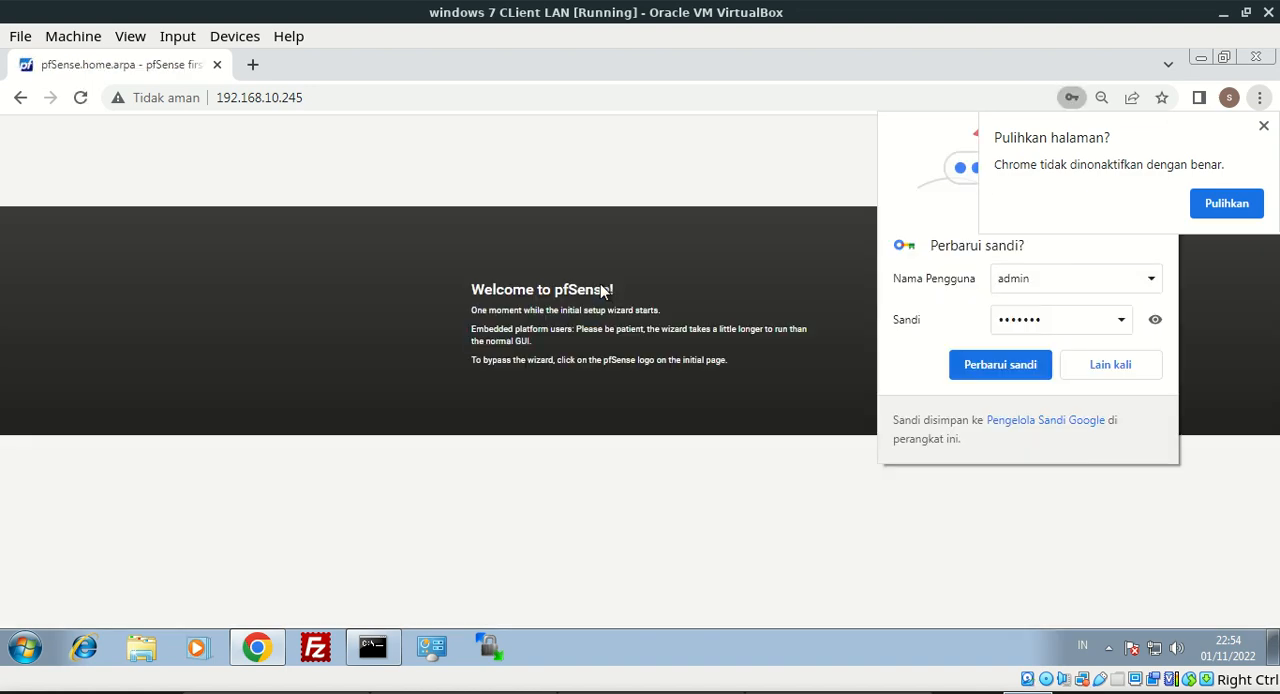
left_click(1138, 365)
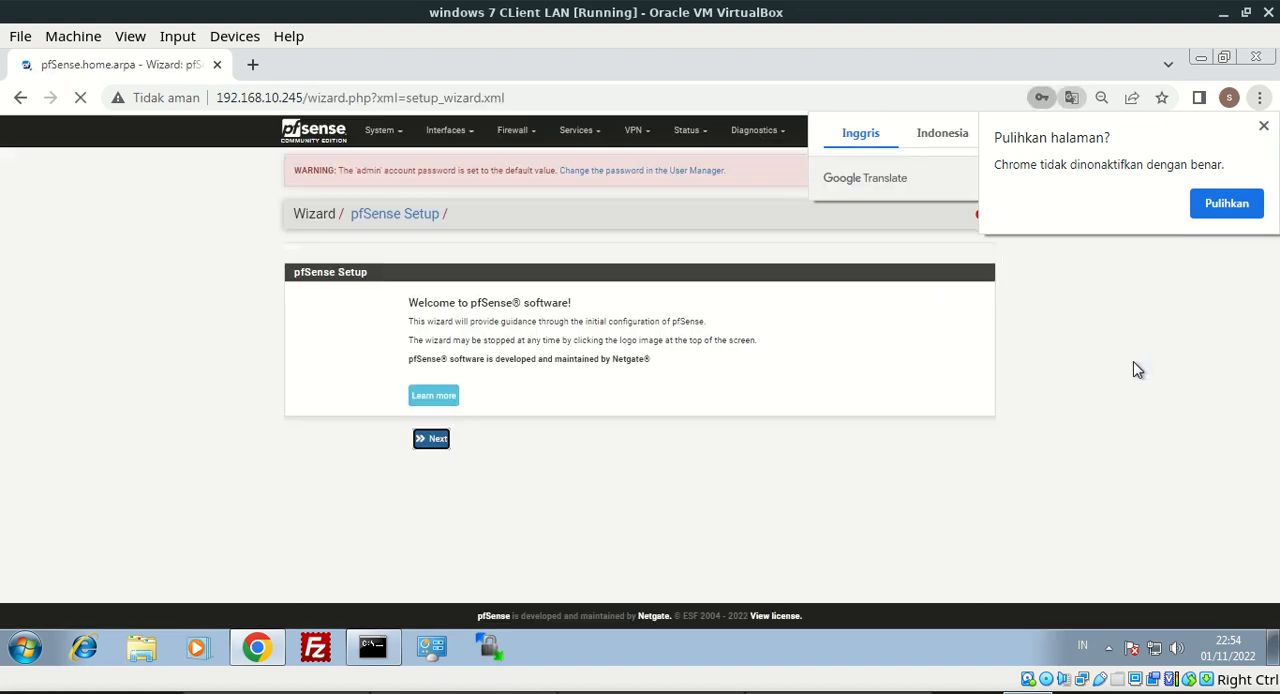
Start the pfSense setup wizard and replace the domain in its general information with the previously used personal .net domain
left_click(437, 442)
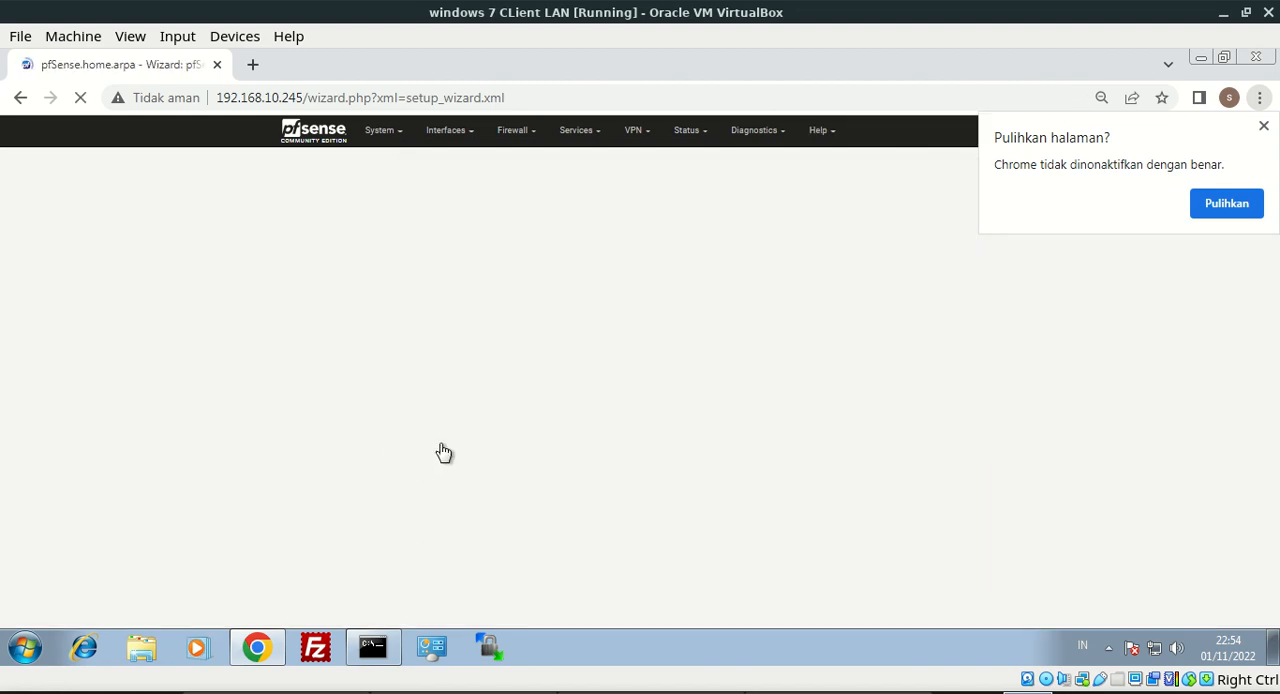
left_click(431, 463)
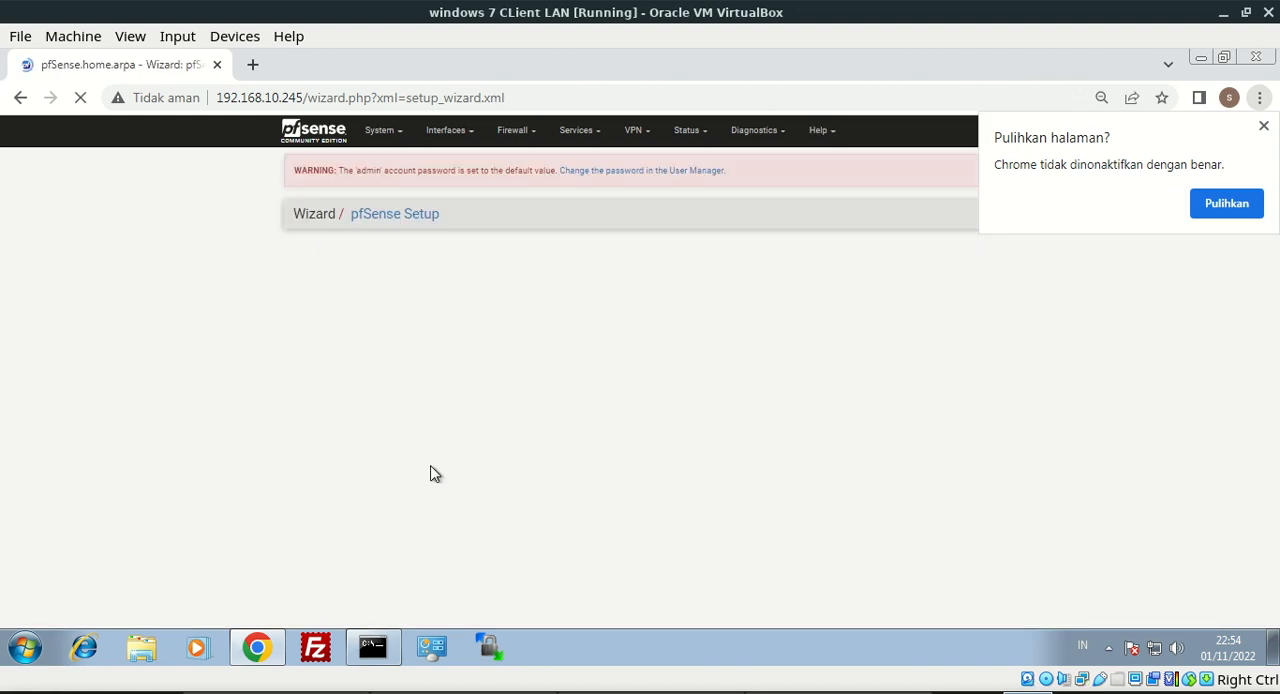
double_click(458, 367)
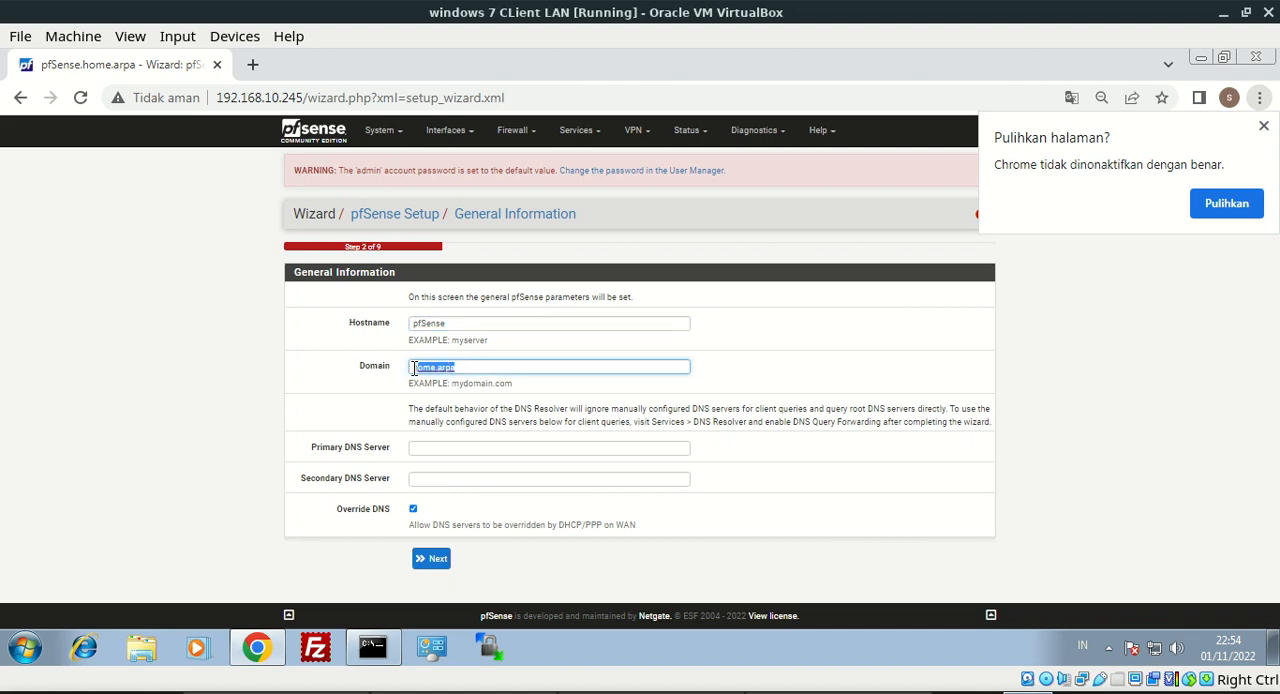
left_click(491, 374)
left_click_drag(490, 370, 405, 380)
type("sen")
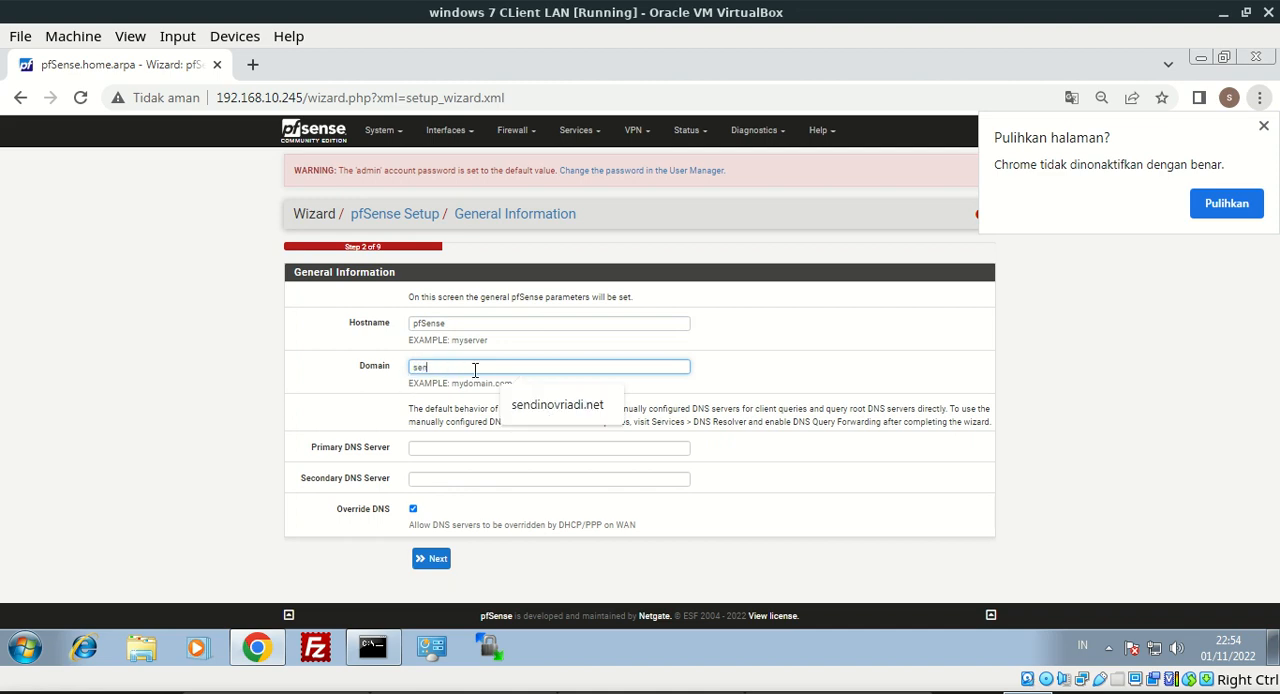
type("dinovriadi.net")
left_click(509, 396)
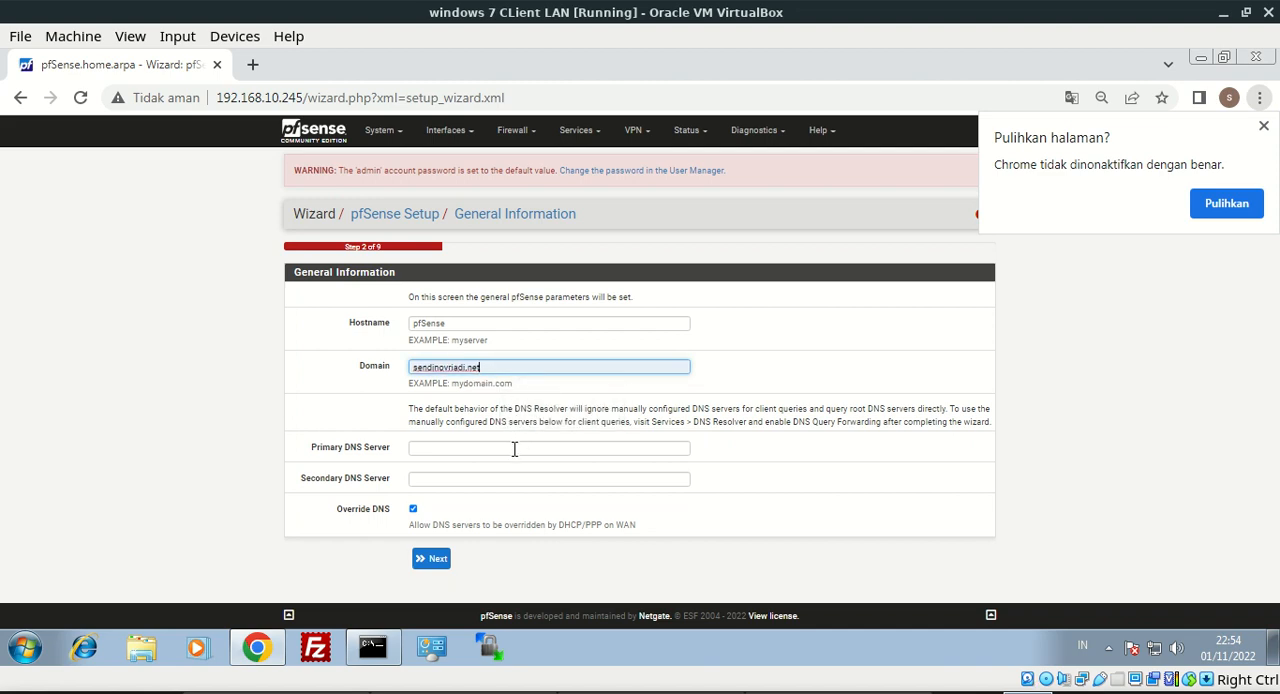
Set the wizard's primary DNS server to 192.168.10.2 and secondary DNS server to 192.168.1.1, and try to submit the general information
left_click(515, 448)
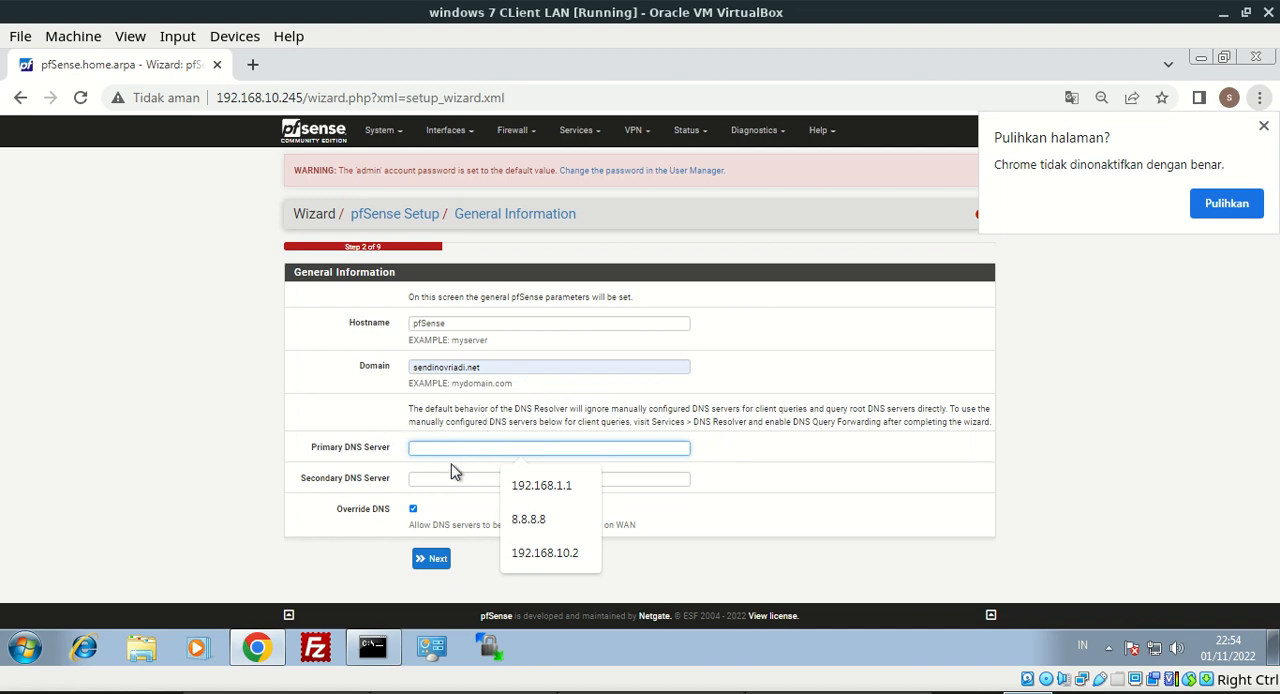
left_click(545, 552)
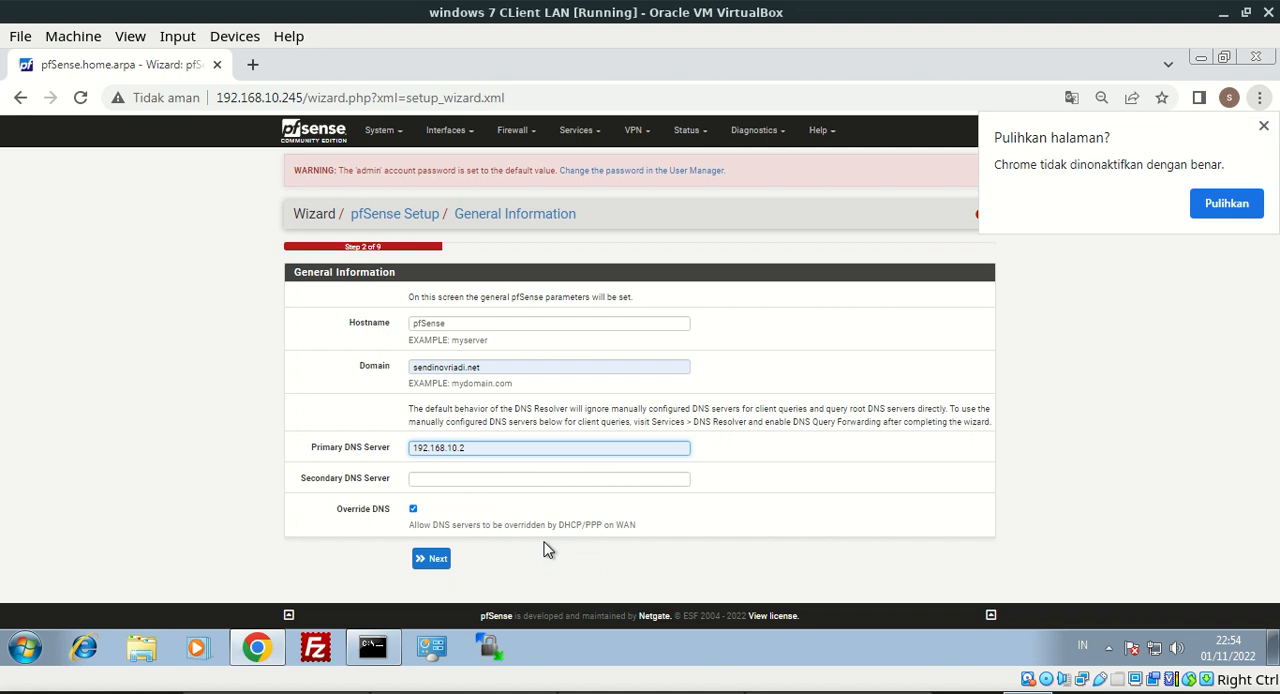
left_click_drag(477, 449, 434, 449)
left_click(490, 450)
left_click(478, 479)
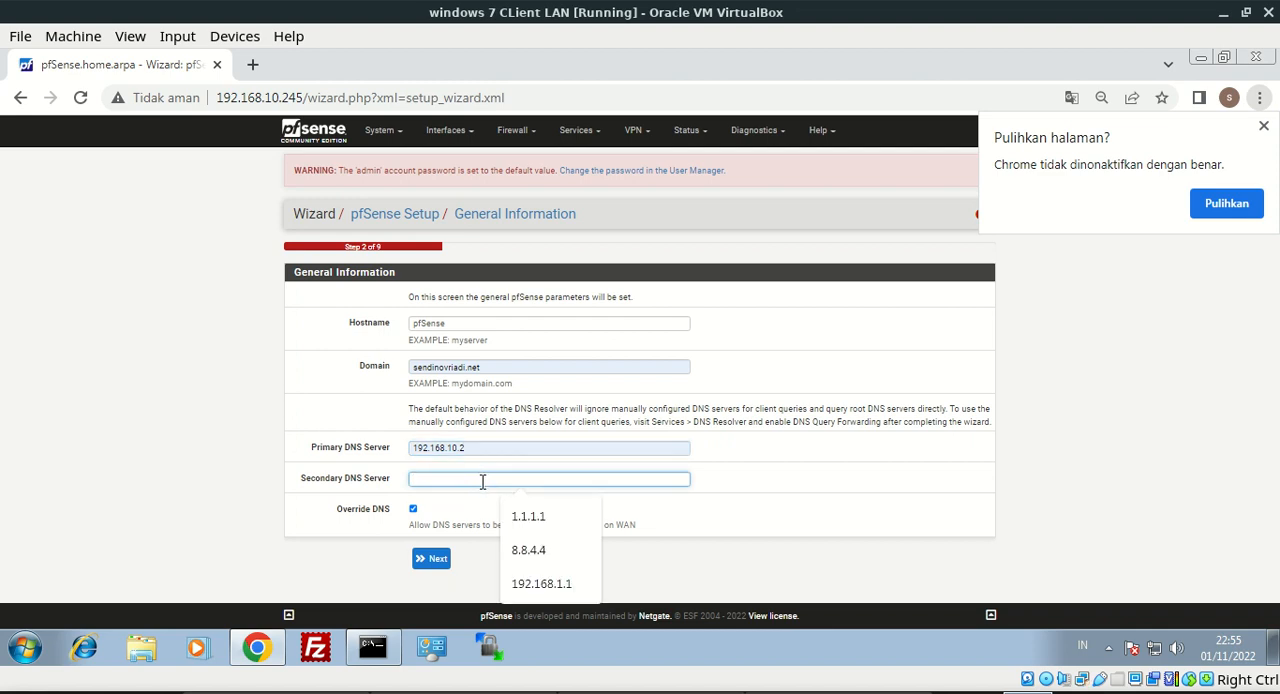
left_click(528, 588)
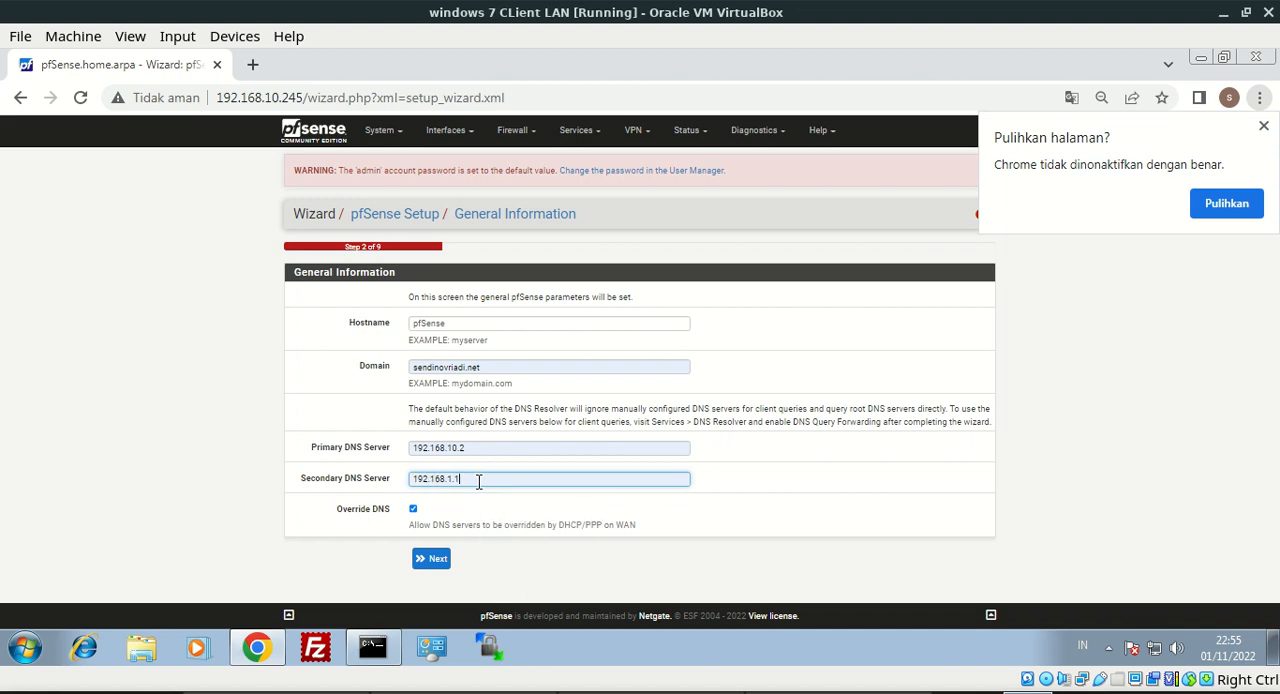
left_click(443, 558)
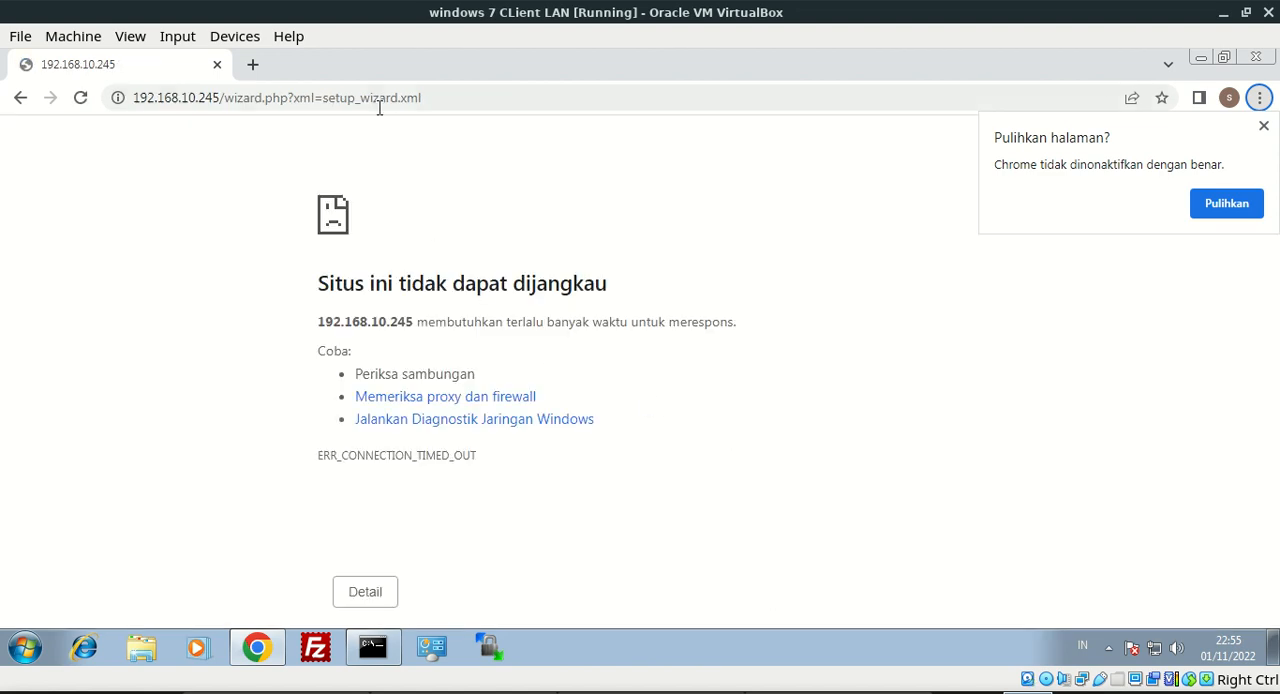
left_click_drag(428, 97, 120, 98)
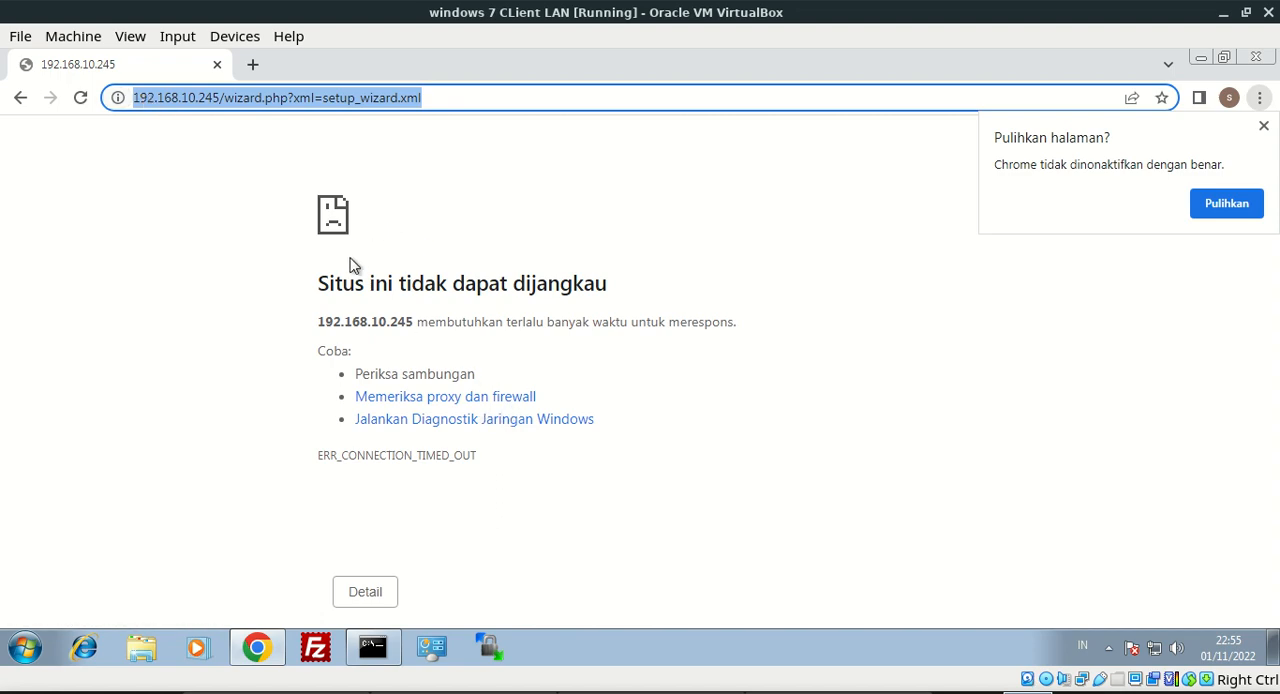
left_click_drag(330, 284, 584, 284)
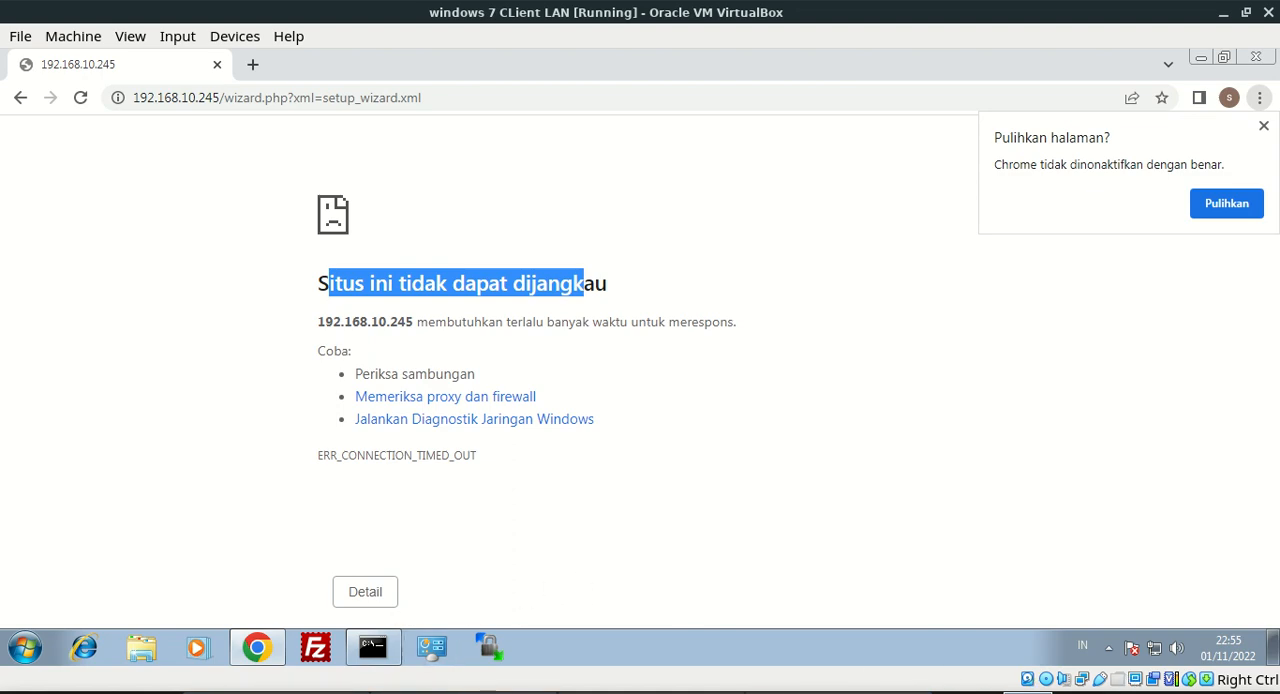
Switch to the pfsense proxy console, reposition its window and reboot the system with option 5, confirming with y
left_click(1223, 12)
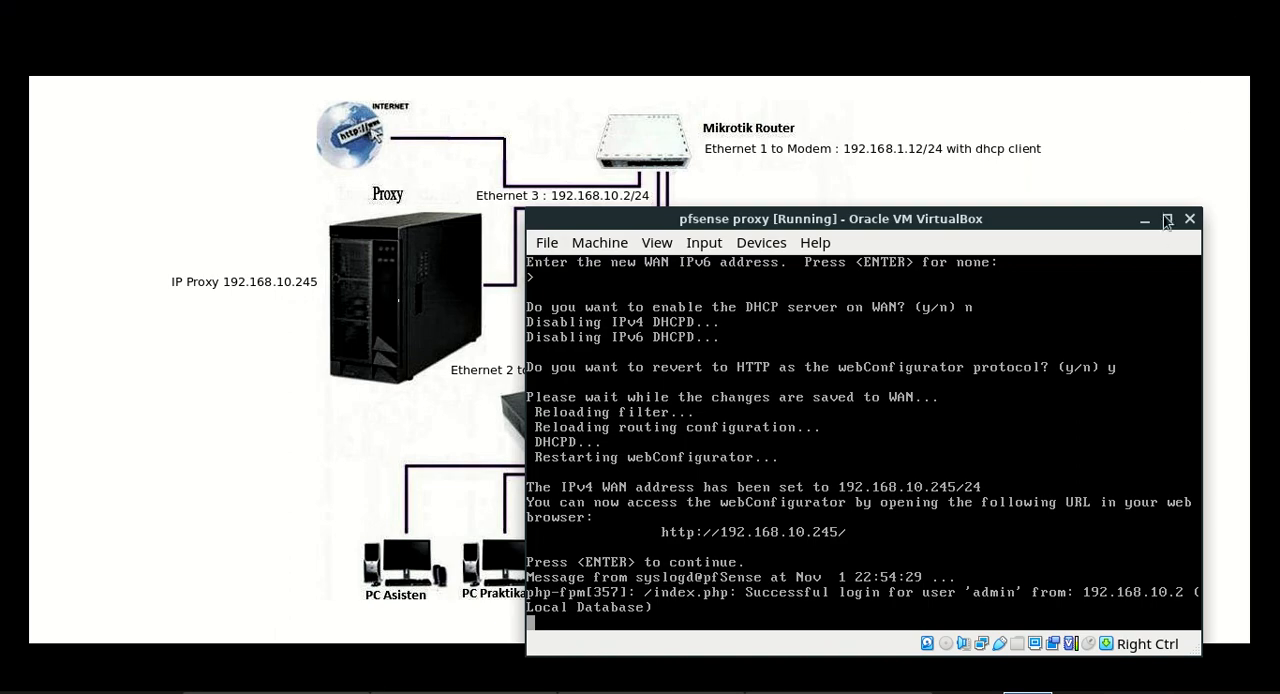
left_click_drag(1100, 219, 837, 167)
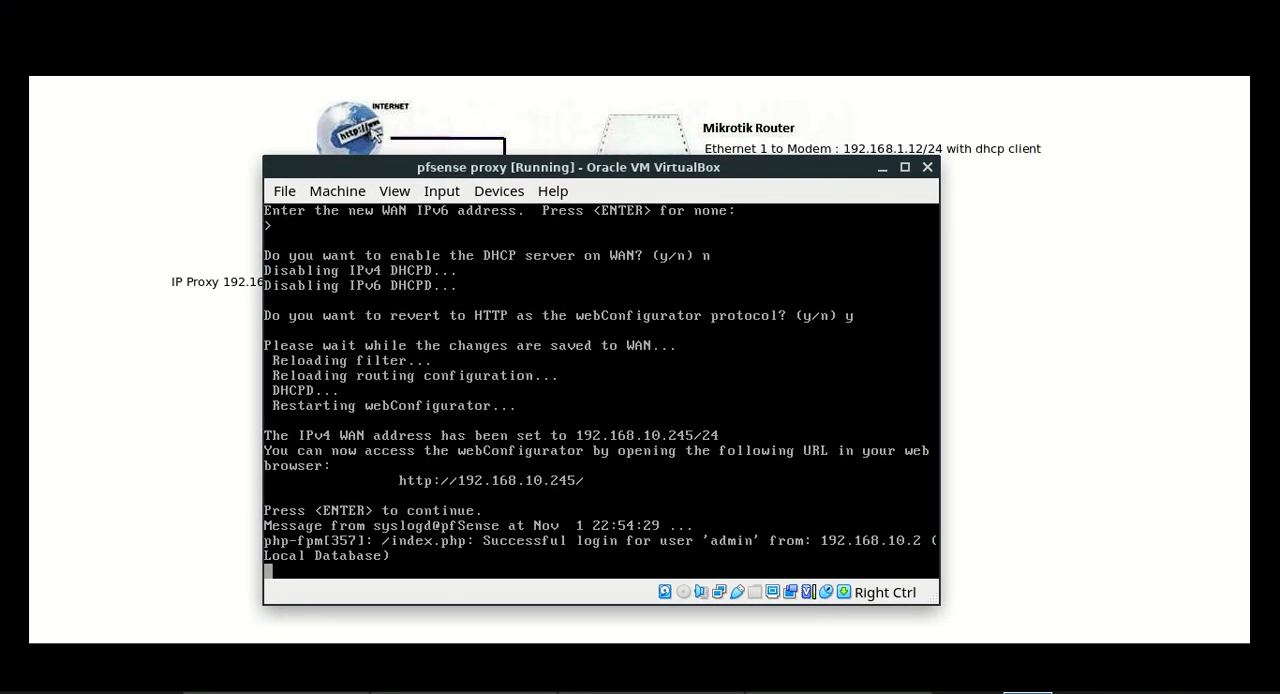
key("Return")
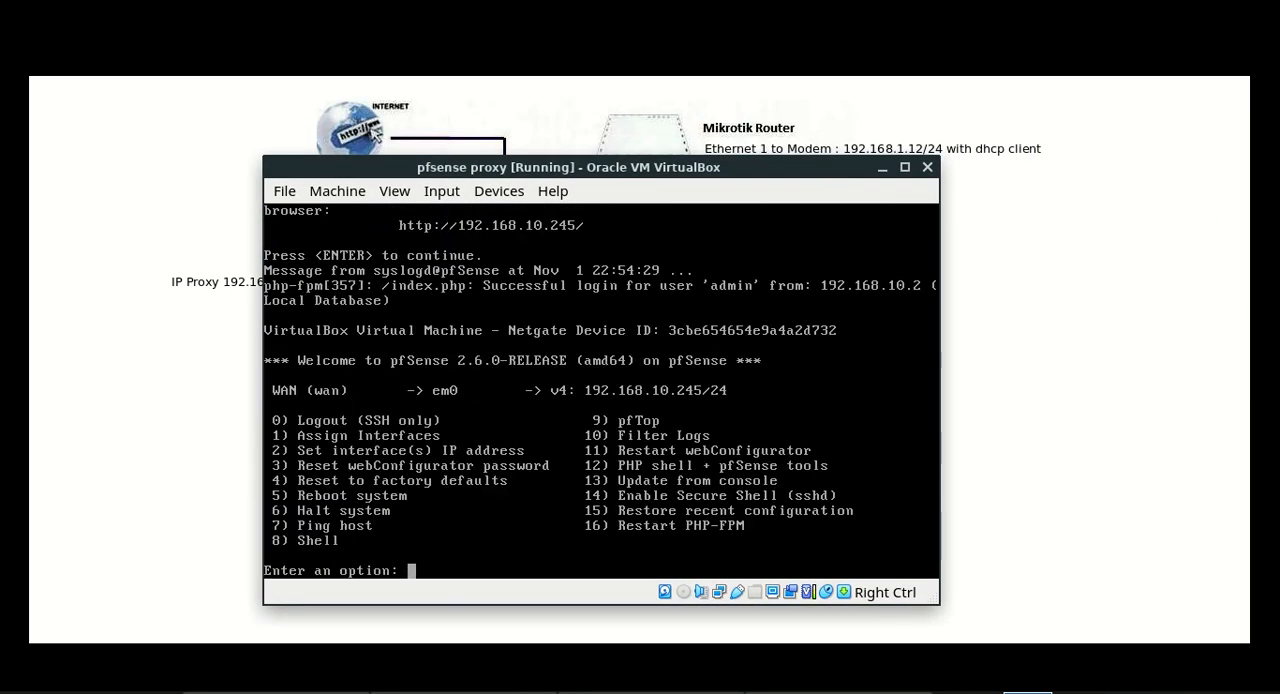
type("5")
key("Return")
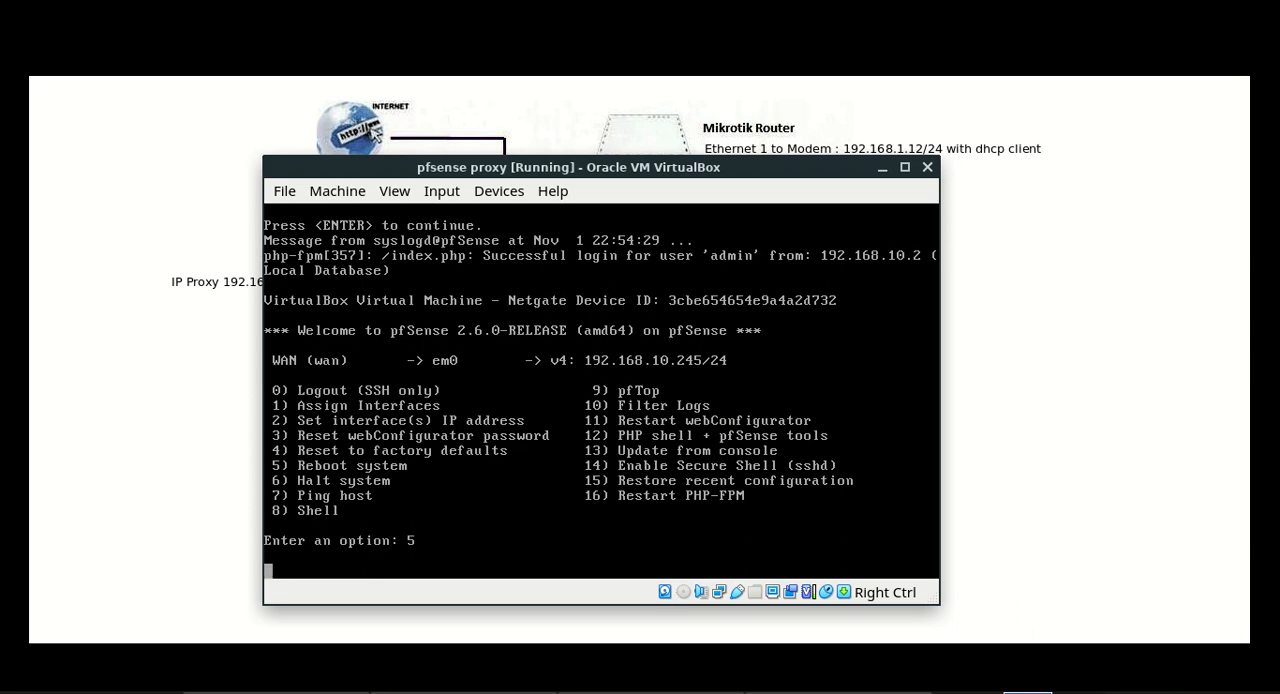
type("y")
key("Return")
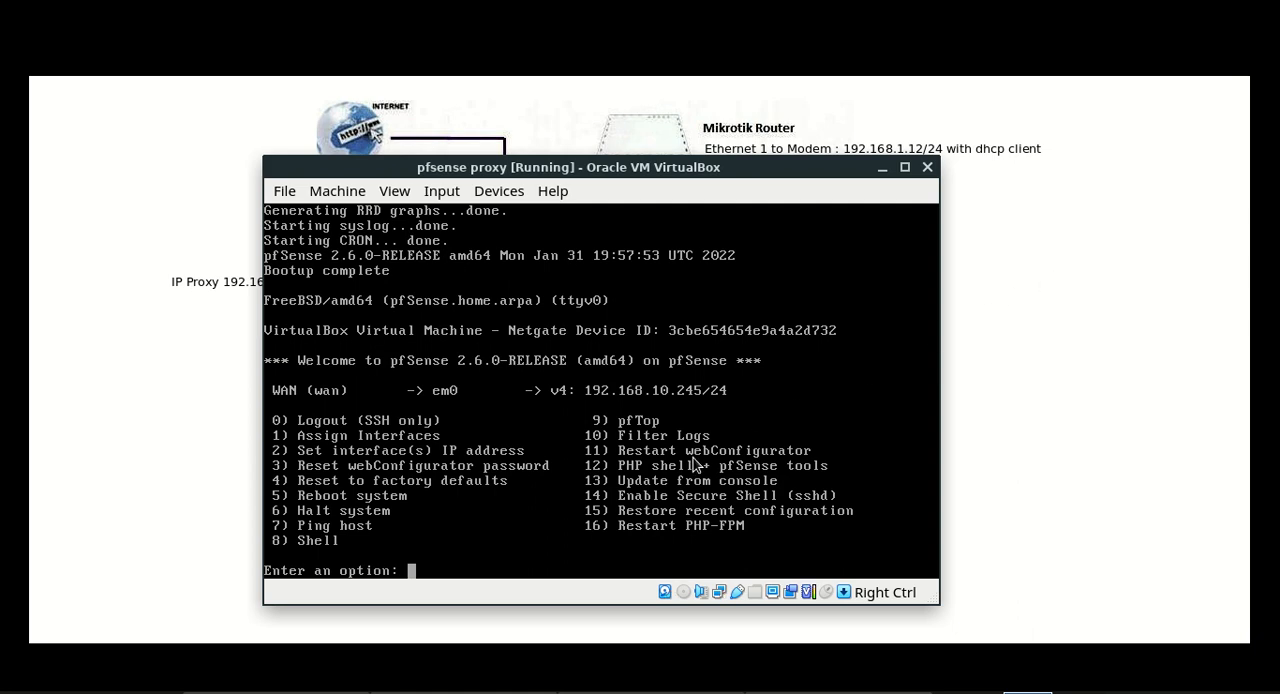
Switch to the Windows 7 client and load the pfSense address 192.168.10.245 without the setup wizard path
key("alt+Tab")
key("alt+Tab")
key("alt+Tab")
key("alt+Tab")
key("alt+Tab")
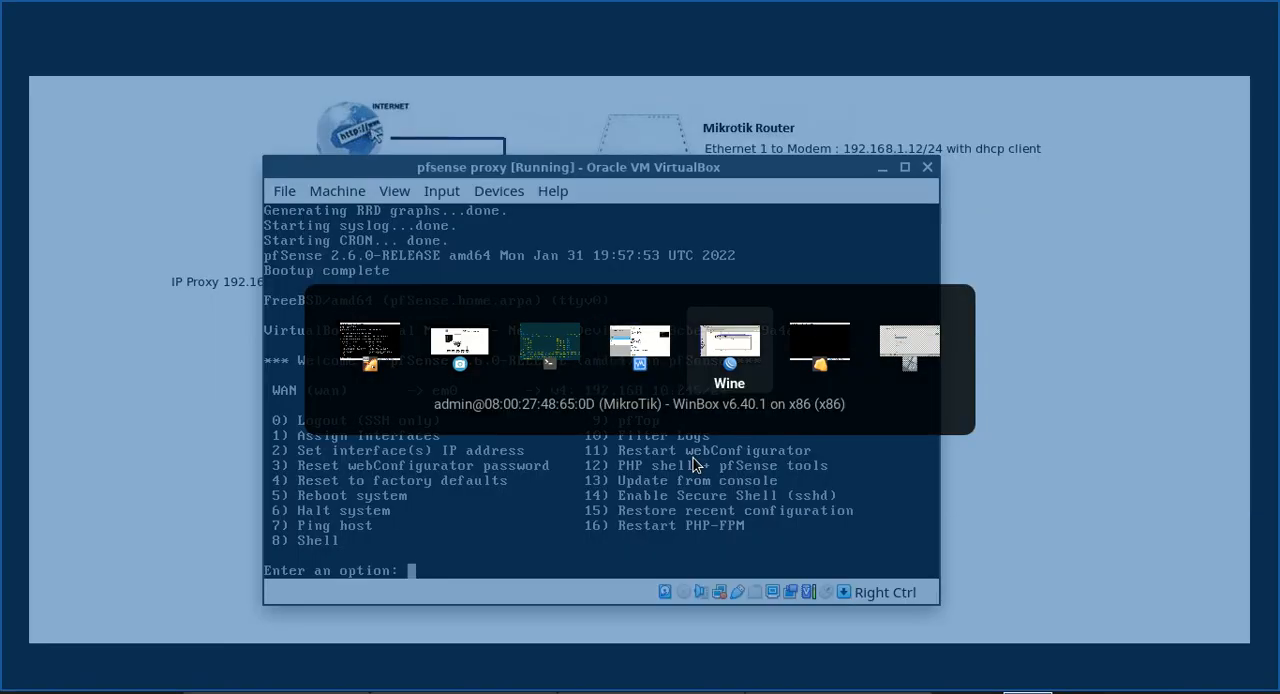
key("alt+Tab")
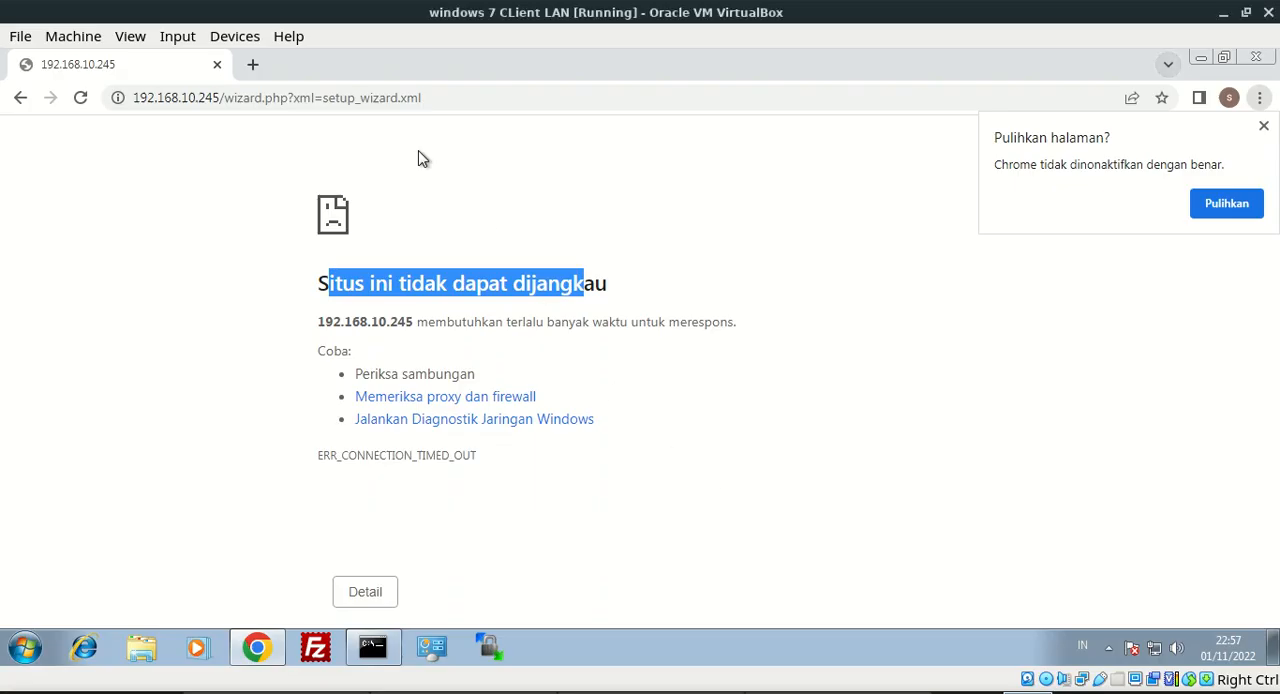
left_click(268, 100)
left_click(223, 97)
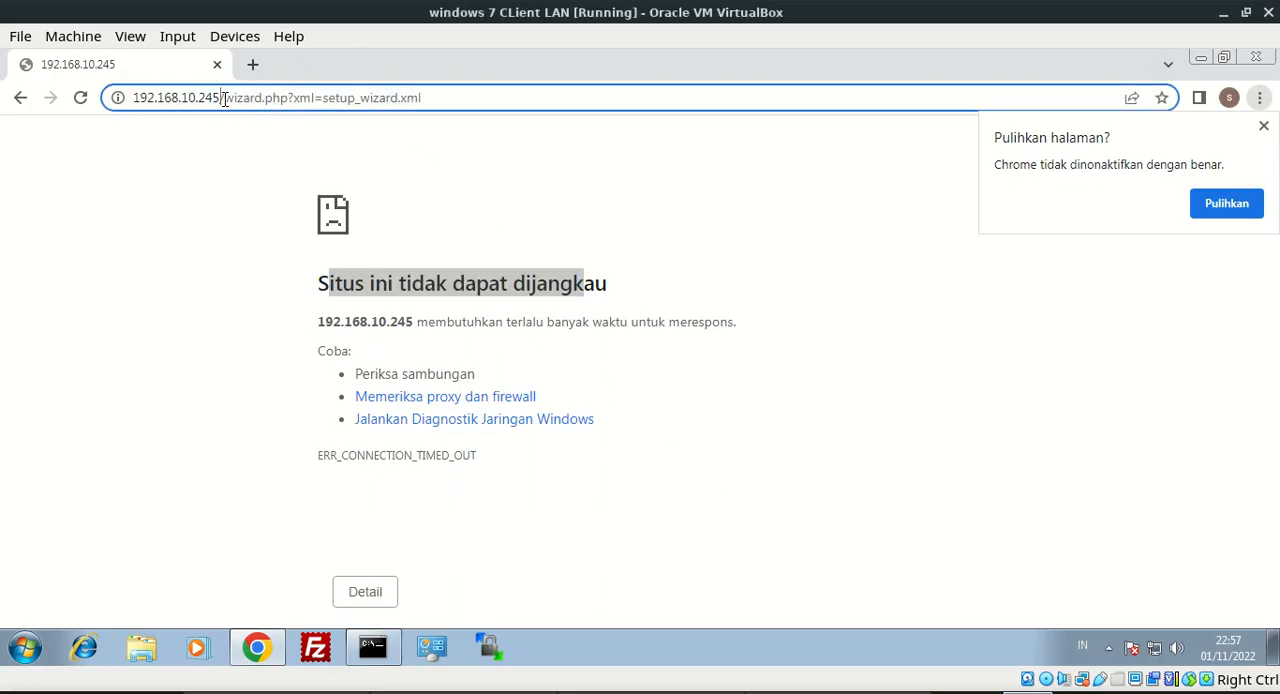
left_click_drag(223, 97, 569, 94)
key("BackSpace")
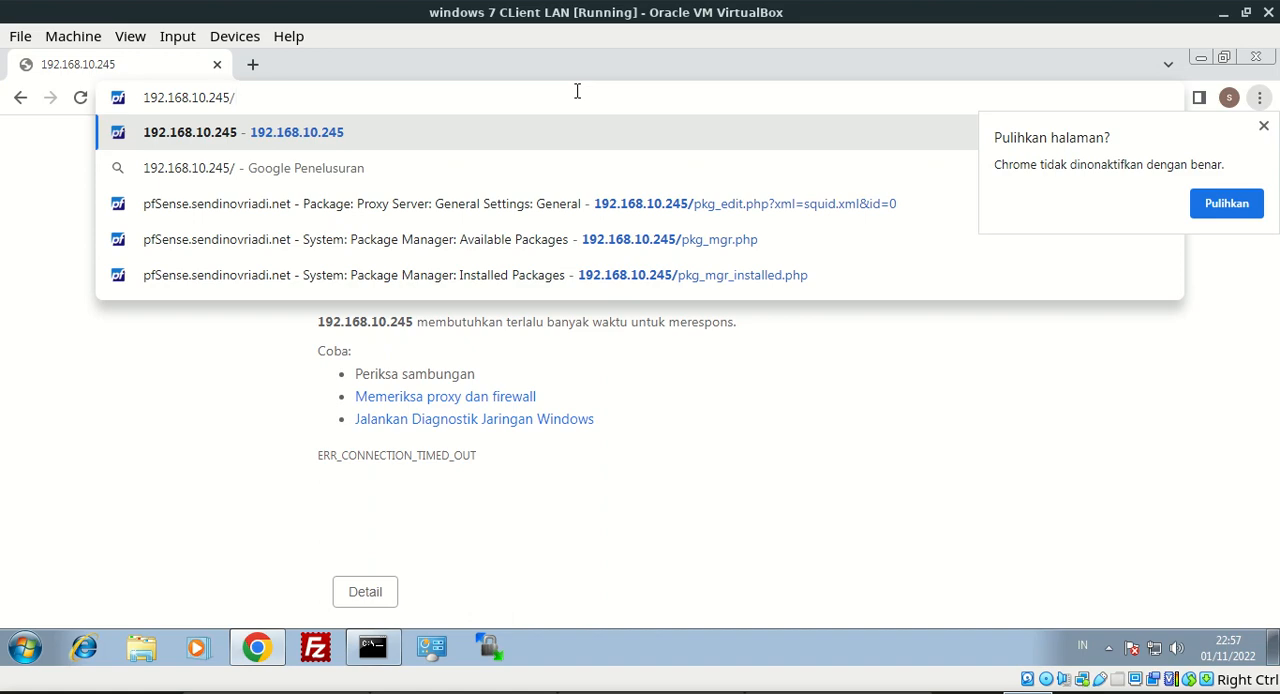
key("Return")
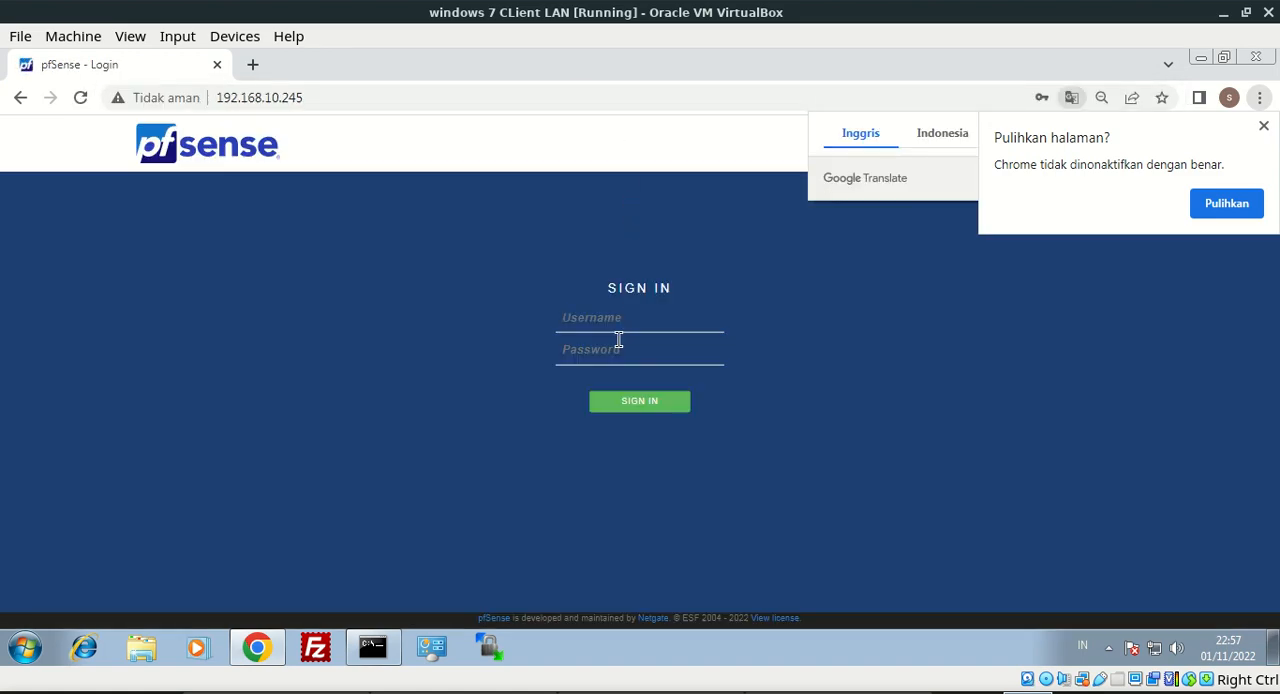
Sign in to pfSense as admin again with the account password and dismiss the browser's password update offer
left_click(618, 324)
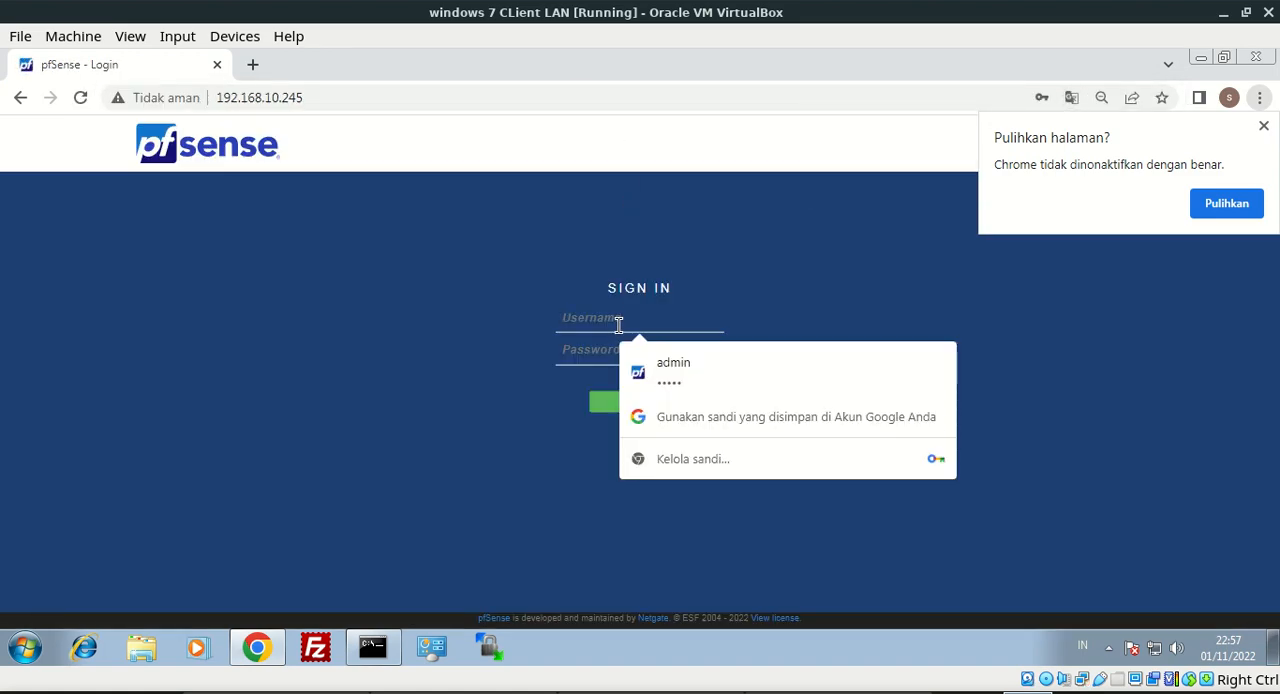
key("Tab")
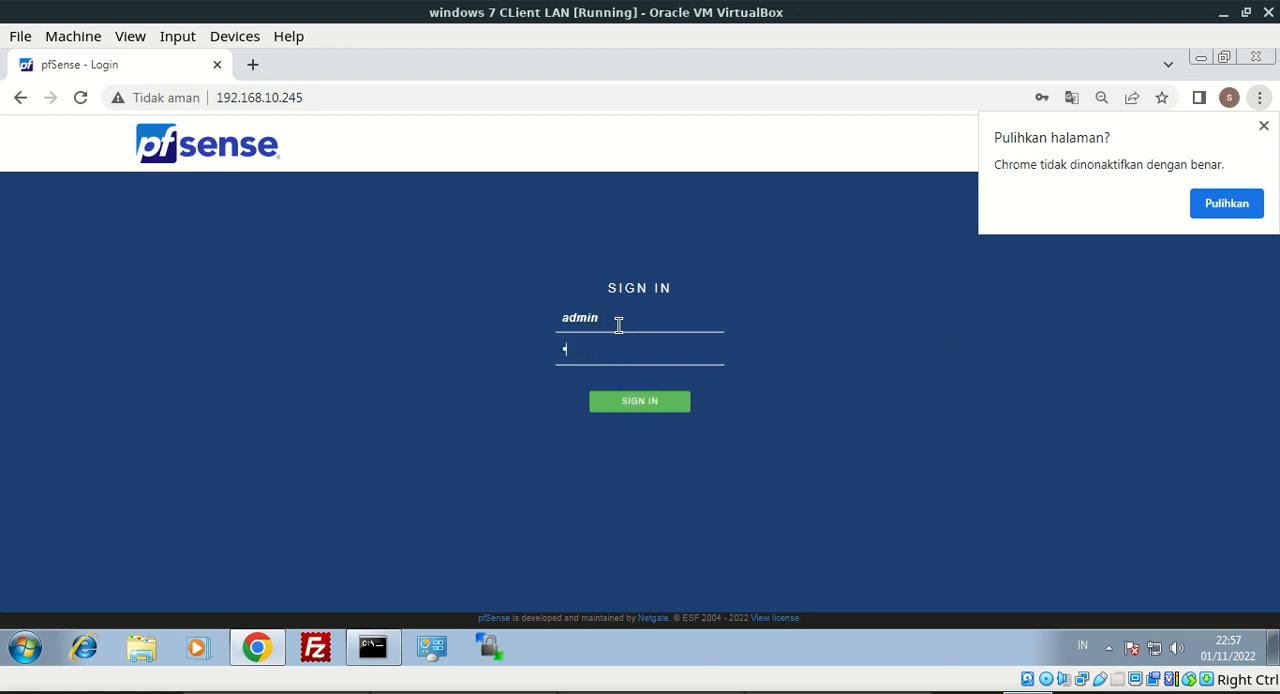
key("Return")
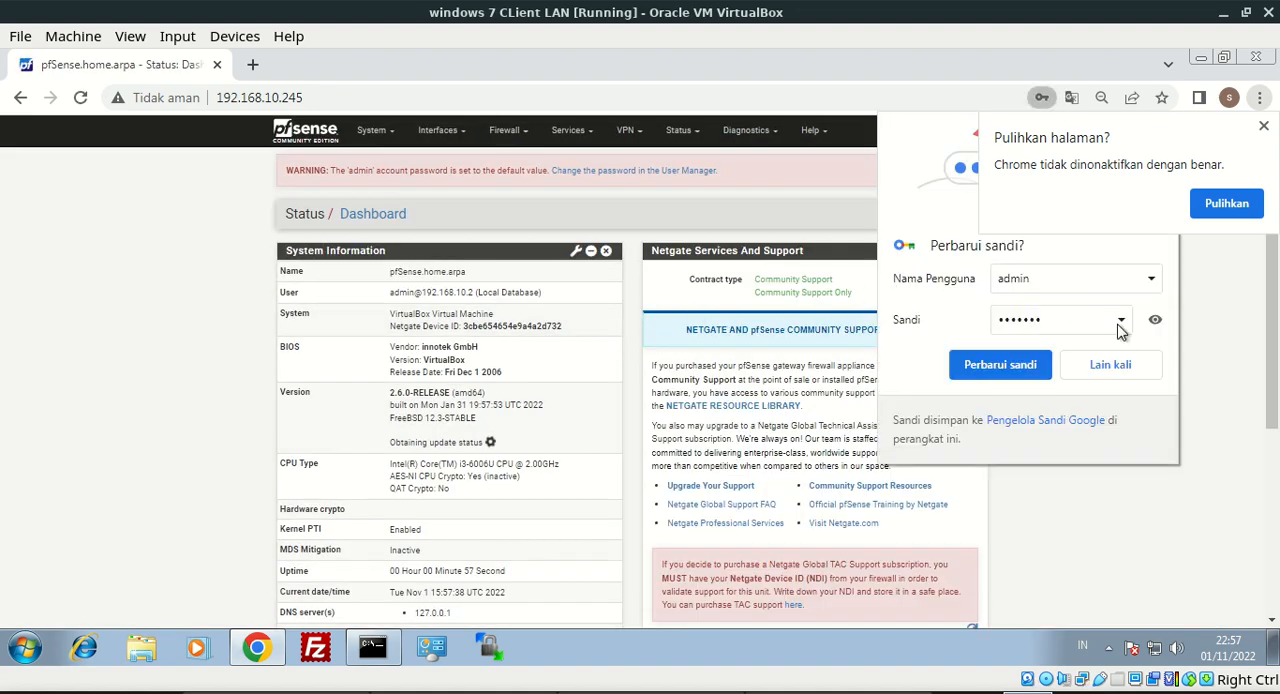
left_click(1118, 364)
left_click_drag(1276, 290, 667, 277)
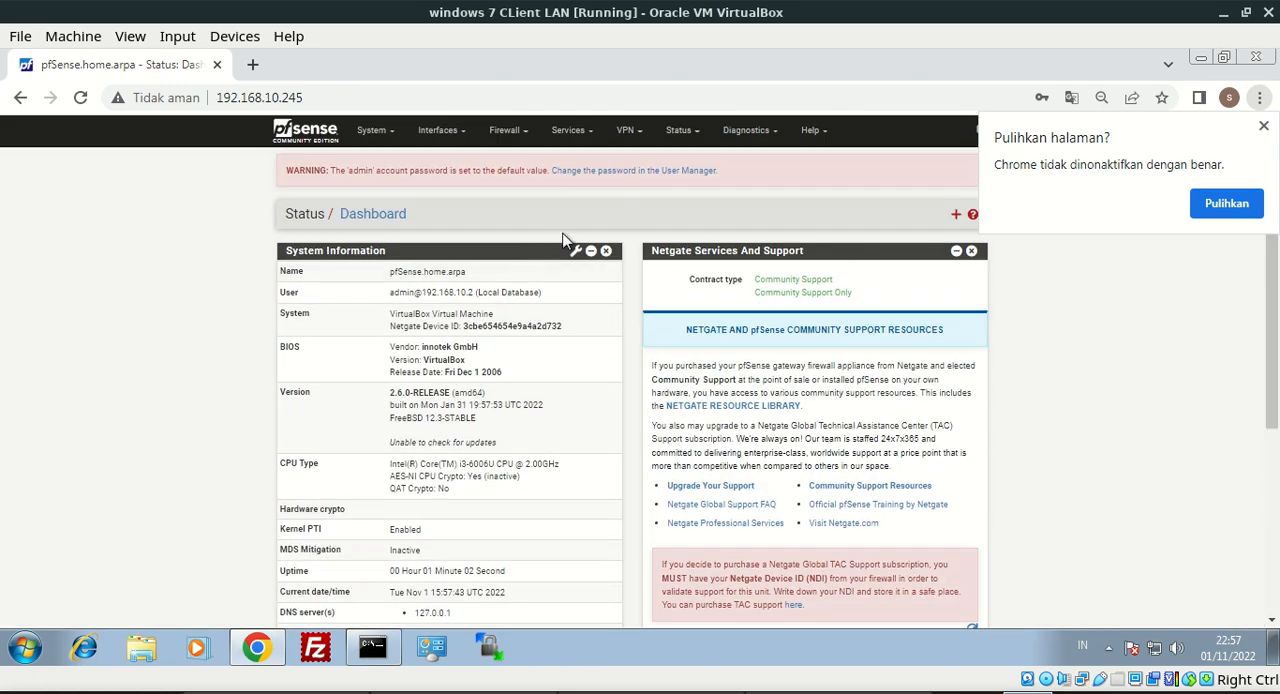
Bring up the pfSense Setup Wizard, leave it and open the System General Setup page at its DNS server settings
left_click(376, 132)
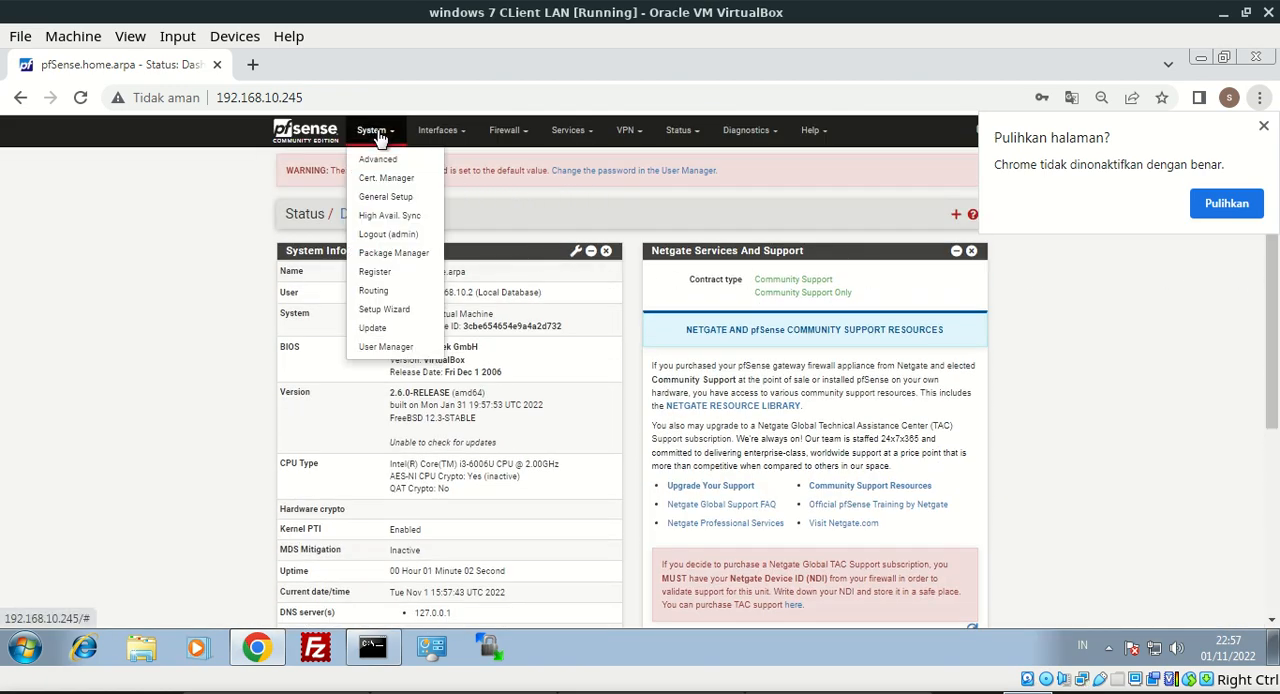
left_click(394, 312)
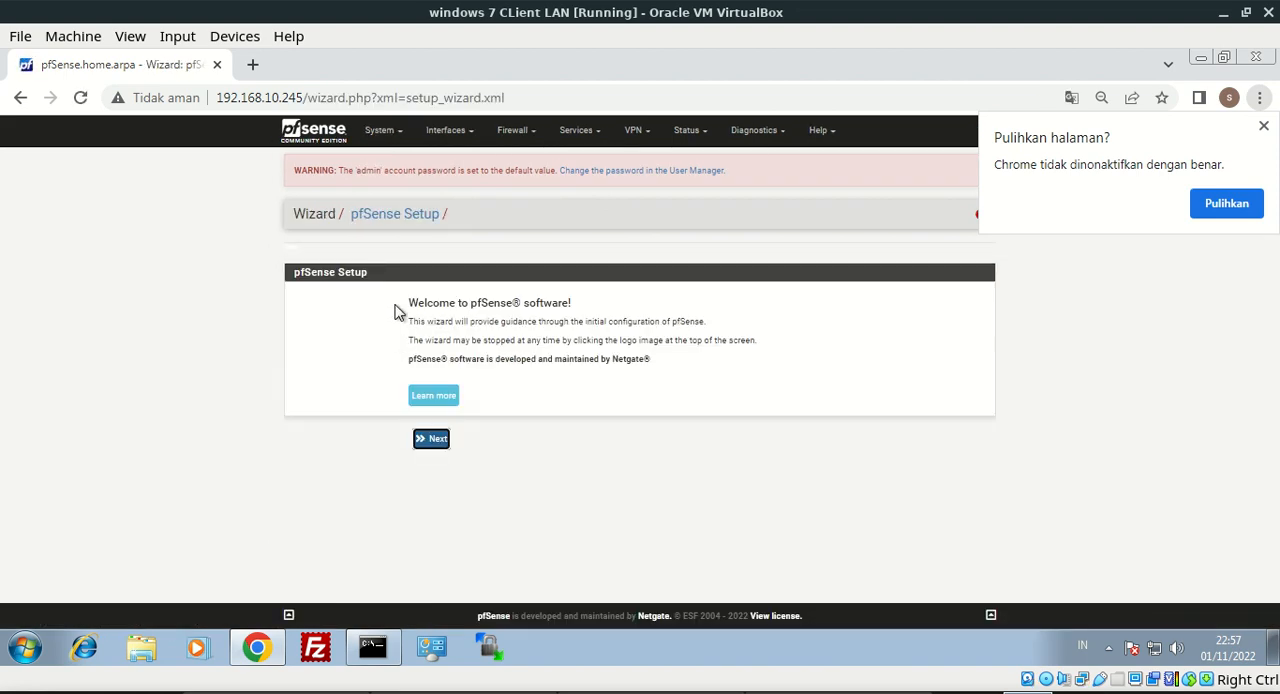
left_click(386, 140)
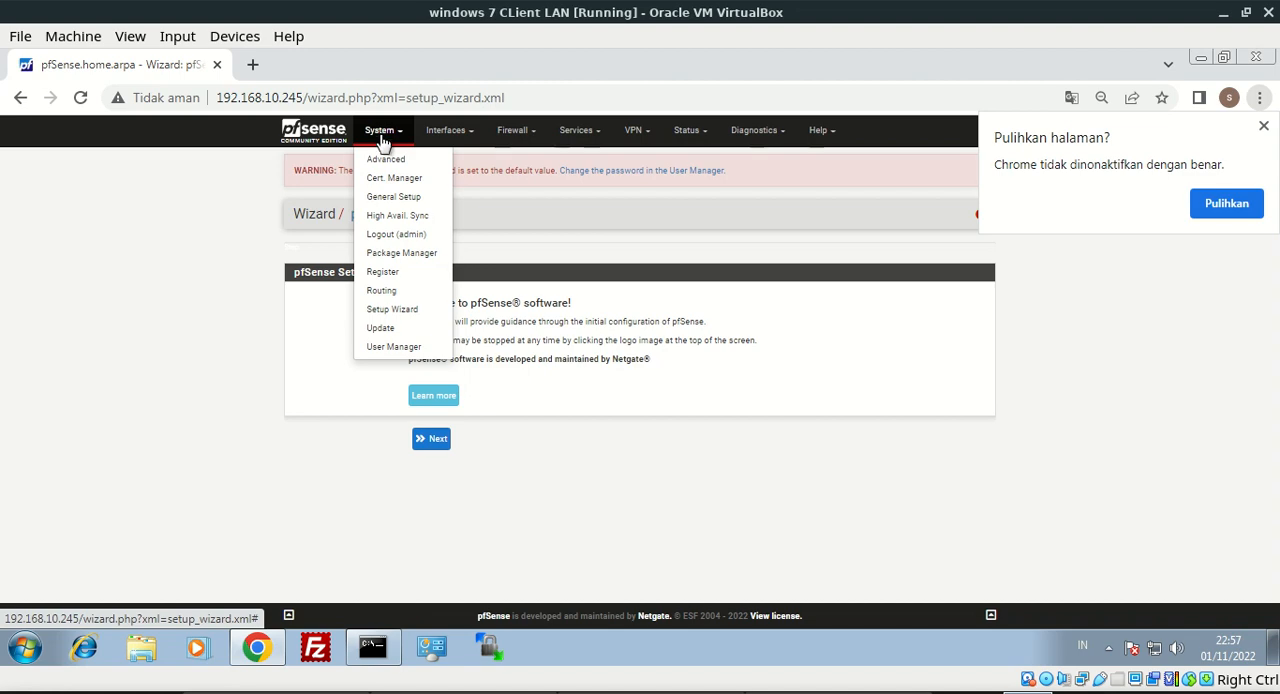
left_click(388, 200)
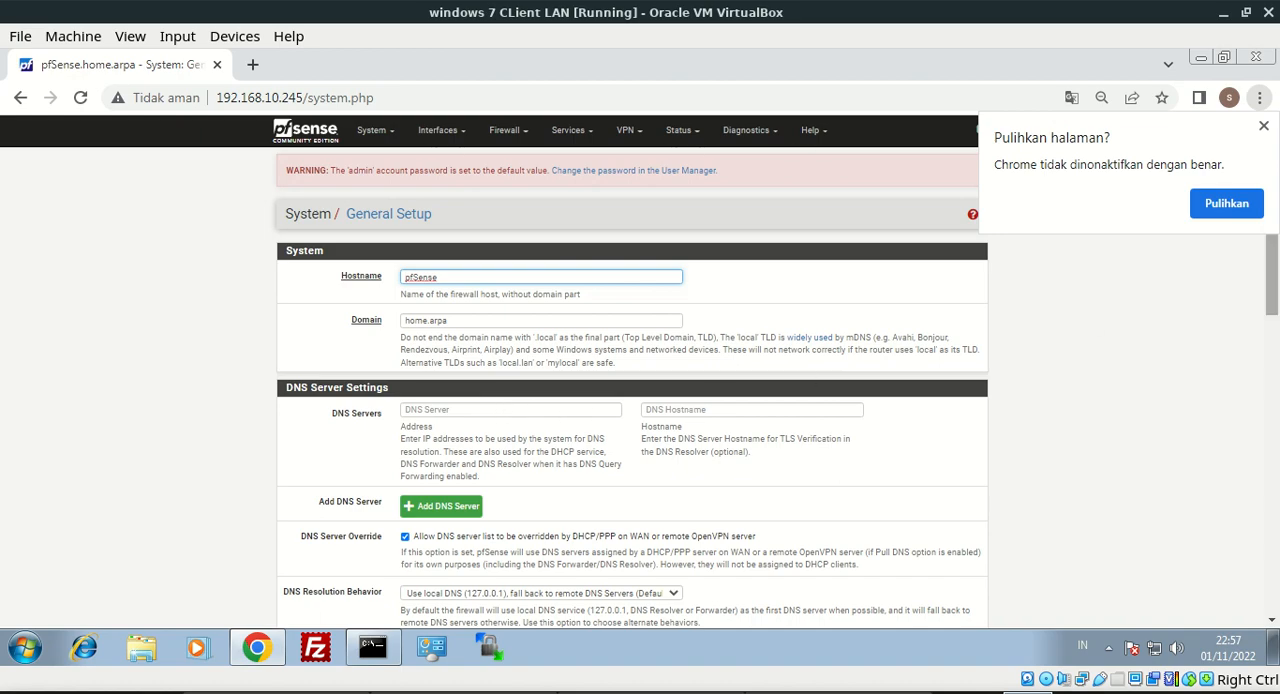
mouse_move(1271, 302)
left_mouse_down()
mouse_move(1271, 430)
mouse_move(1271, 323)
left_mouse_up()
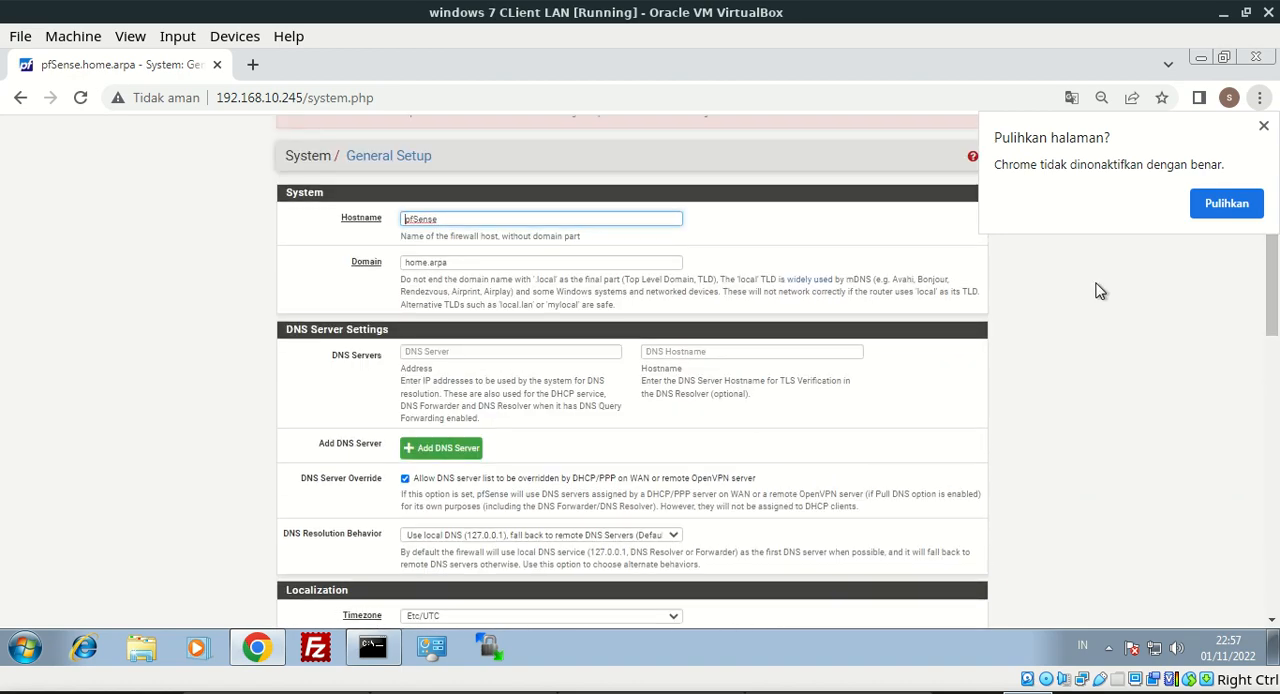
Dismiss the browser's page restore prompt, add a second DNS server row and set the servers to 192.168.10.2 and 192.168.1.1
left_click(1263, 126)
scroll(1271, 240, "up", 1)
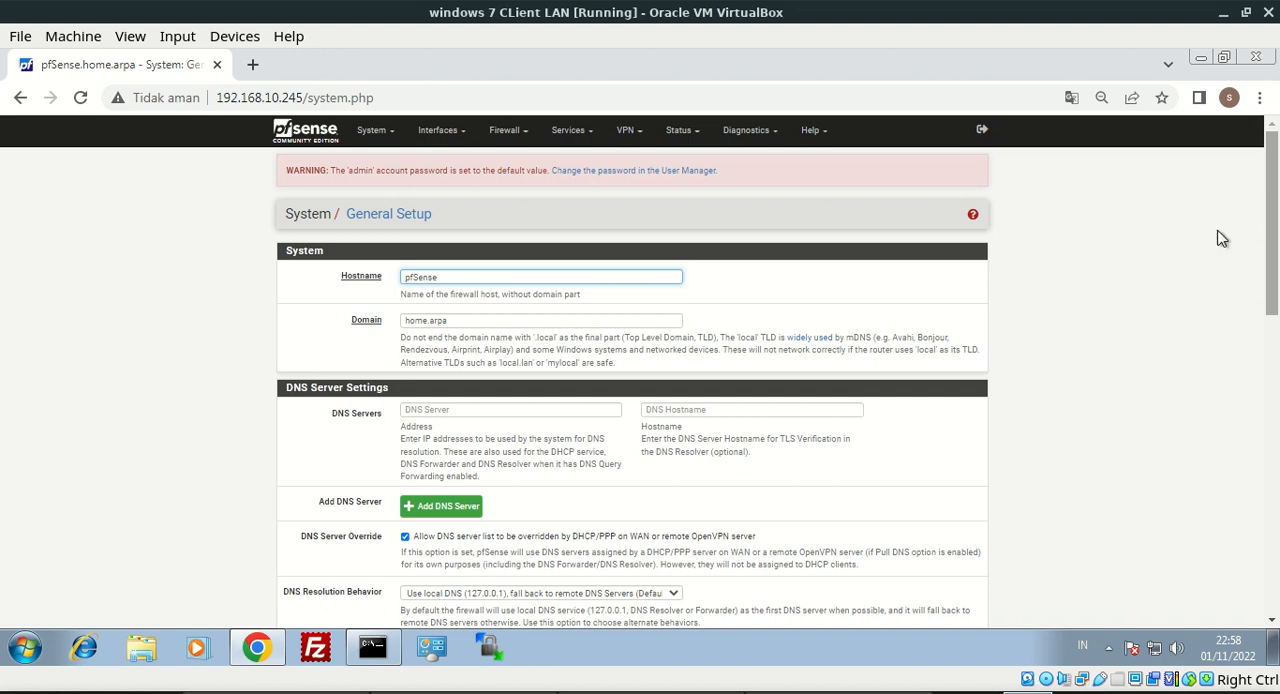
left_click(503, 410)
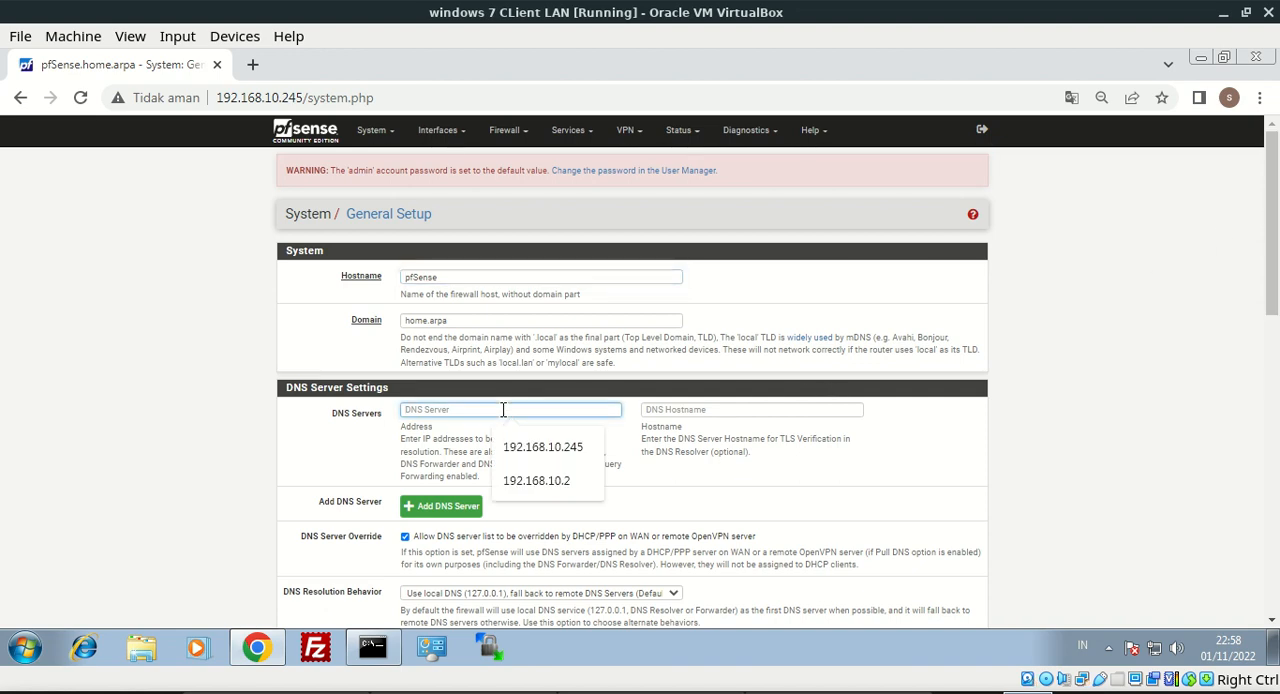
left_click(436, 508)
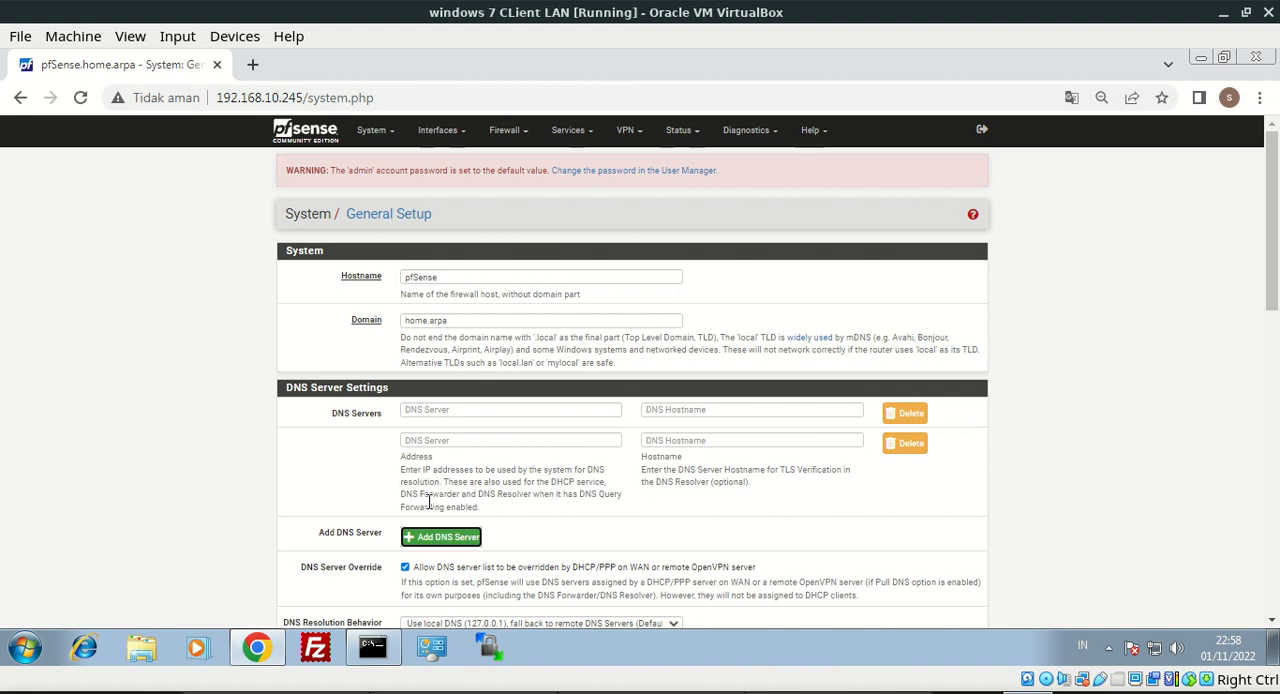
left_click(449, 410)
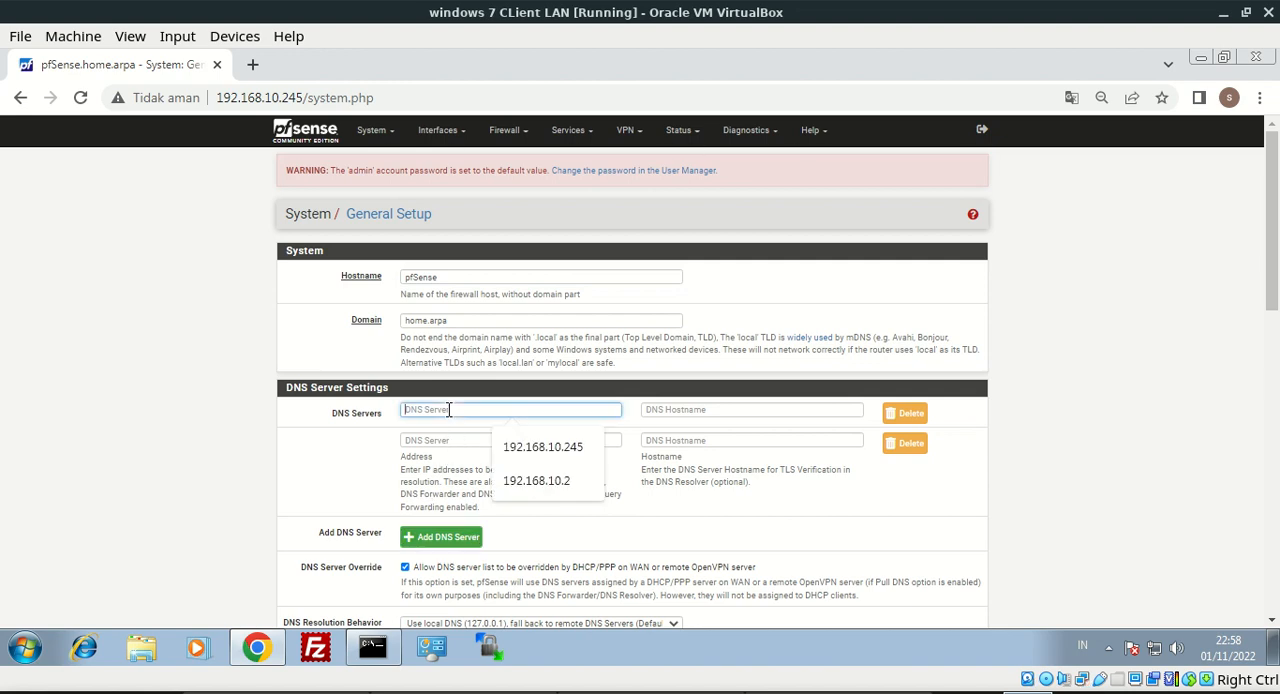
left_click(526, 481)
left_click_drag(489, 414, 397, 414)
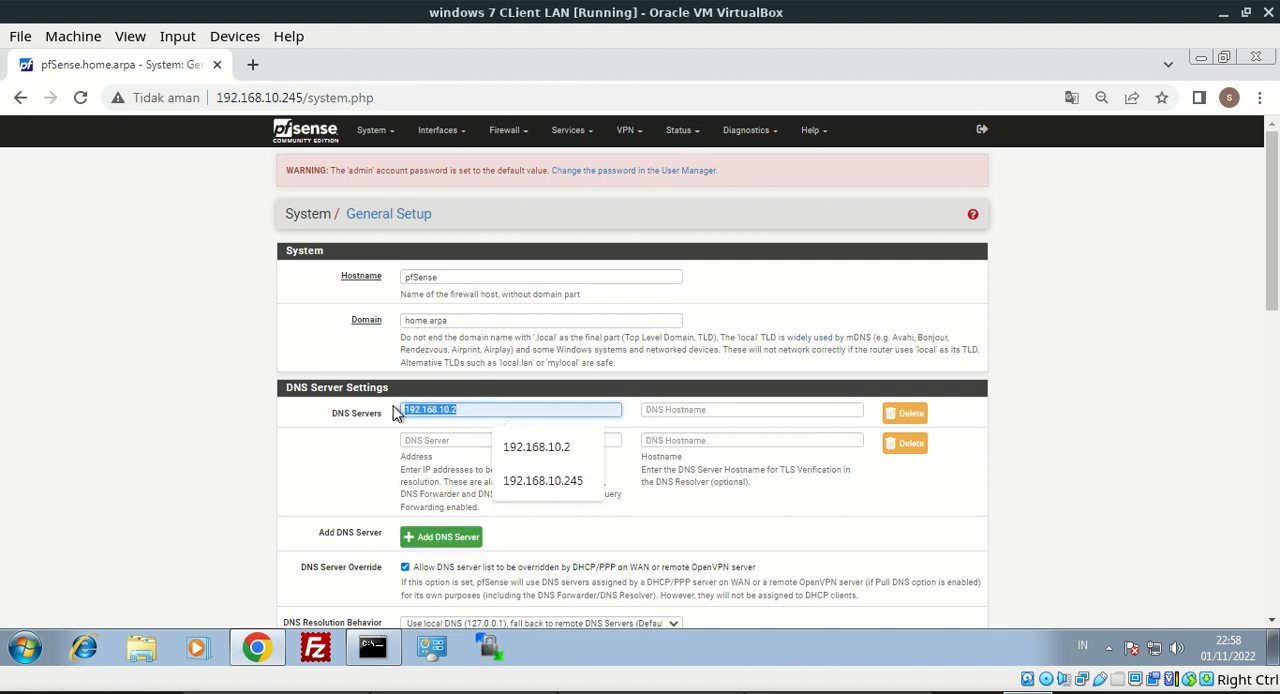
left_click(466, 444)
left_click(520, 546)
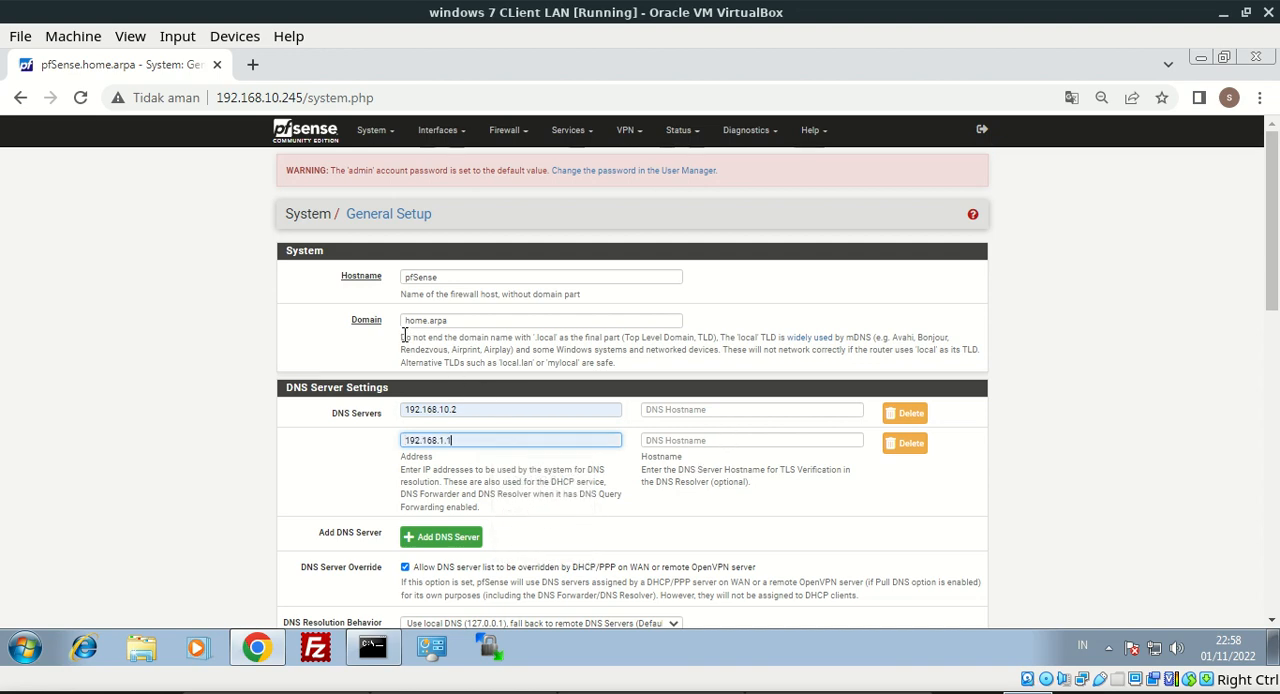
Replace the system domain with the owner's previously used .net domain name
double_click(492, 318)
type("s")
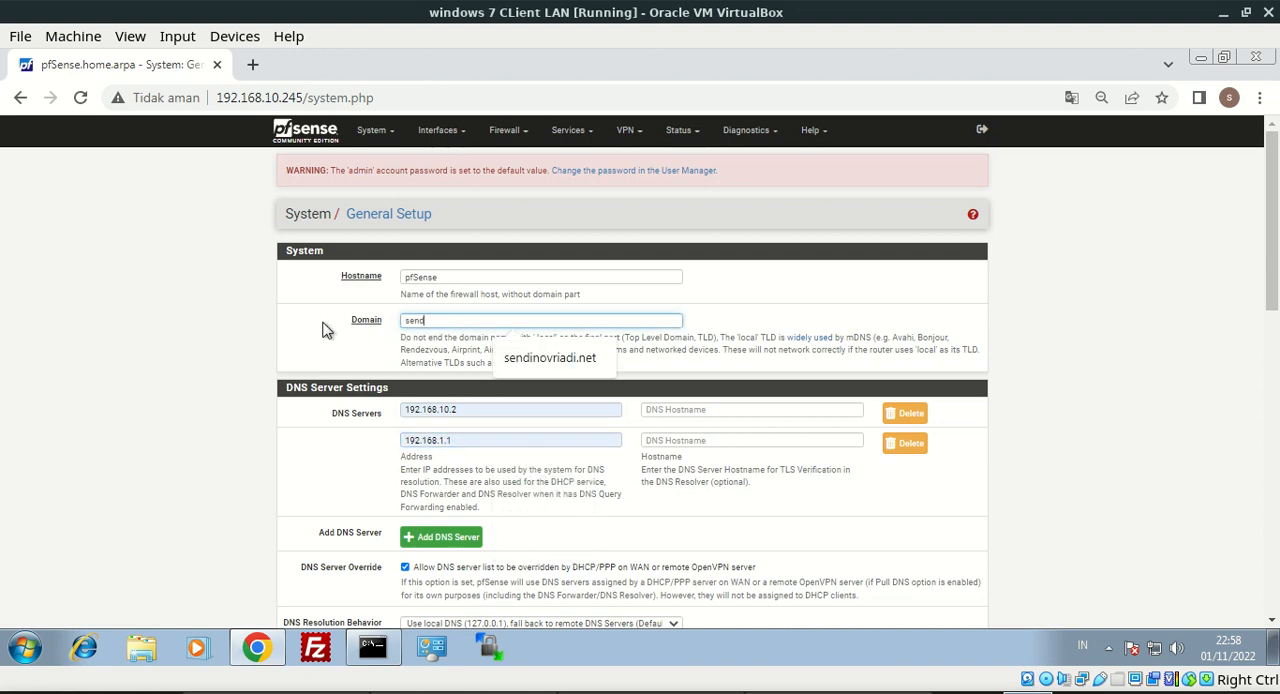
type("end")
left_click(550, 357)
Set the timezone to Asia/Jakarta and save the General Setup settings
scroll(1275, 308, "down", 2)
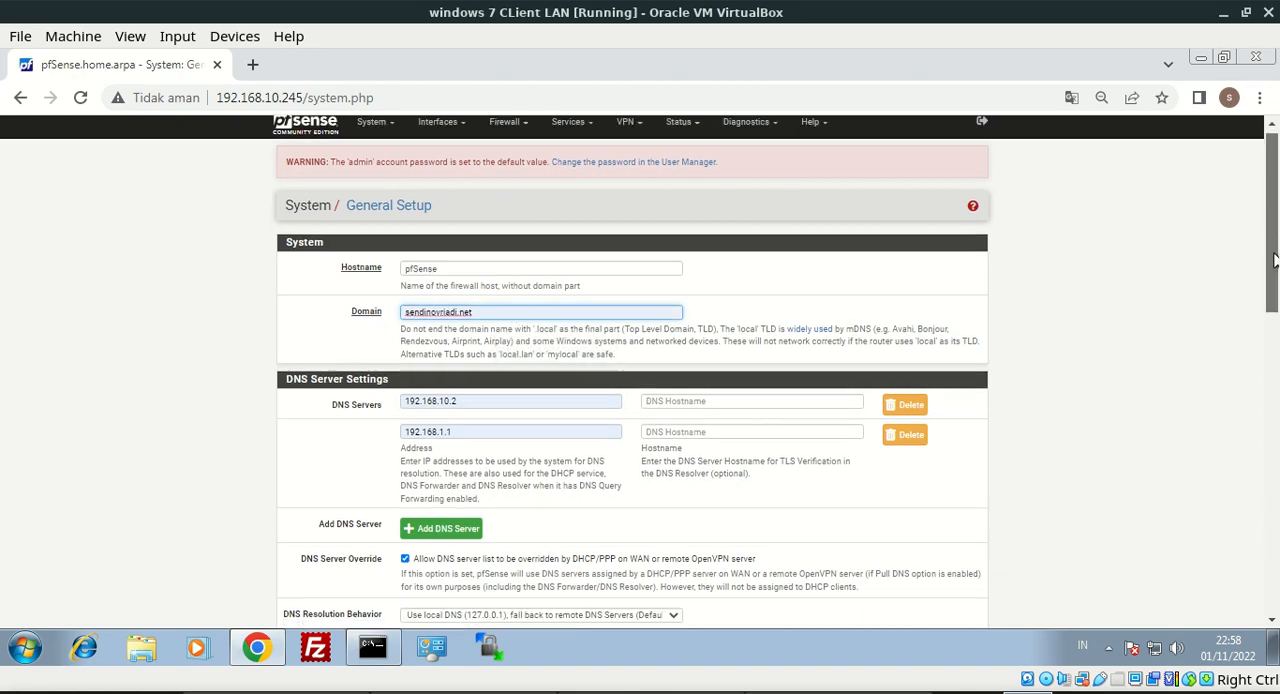
scroll(1275, 308, "down", 1)
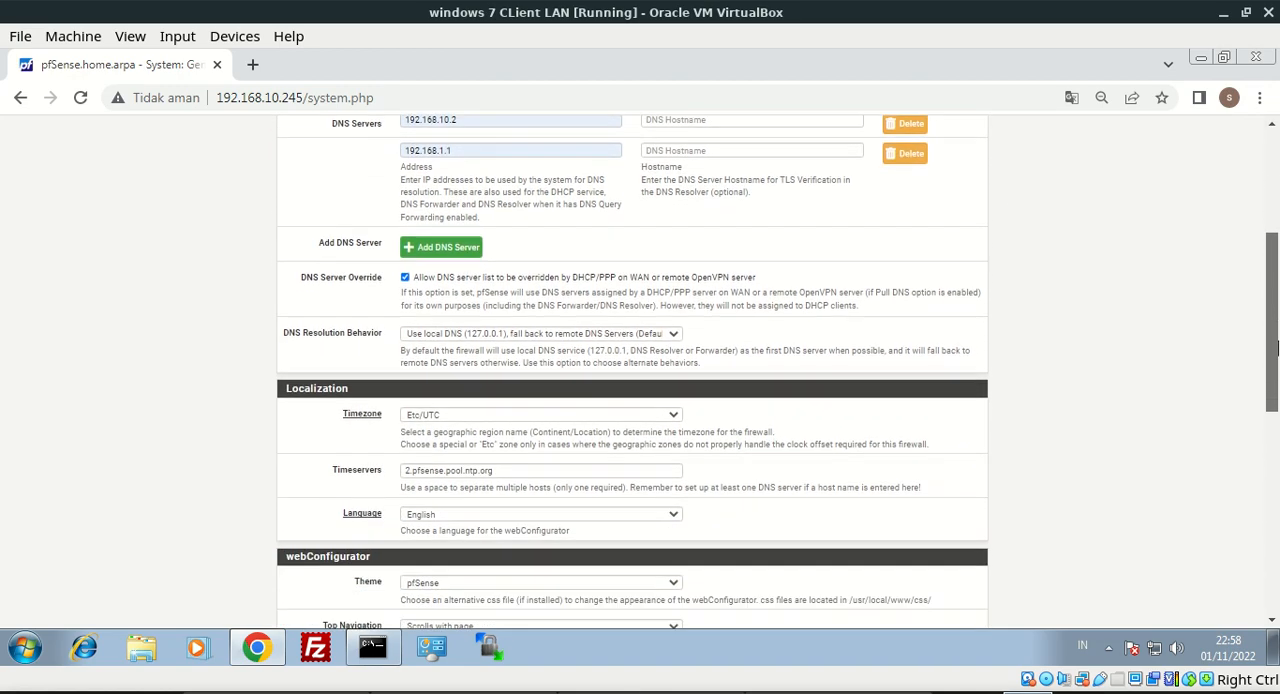
left_click(580, 420)
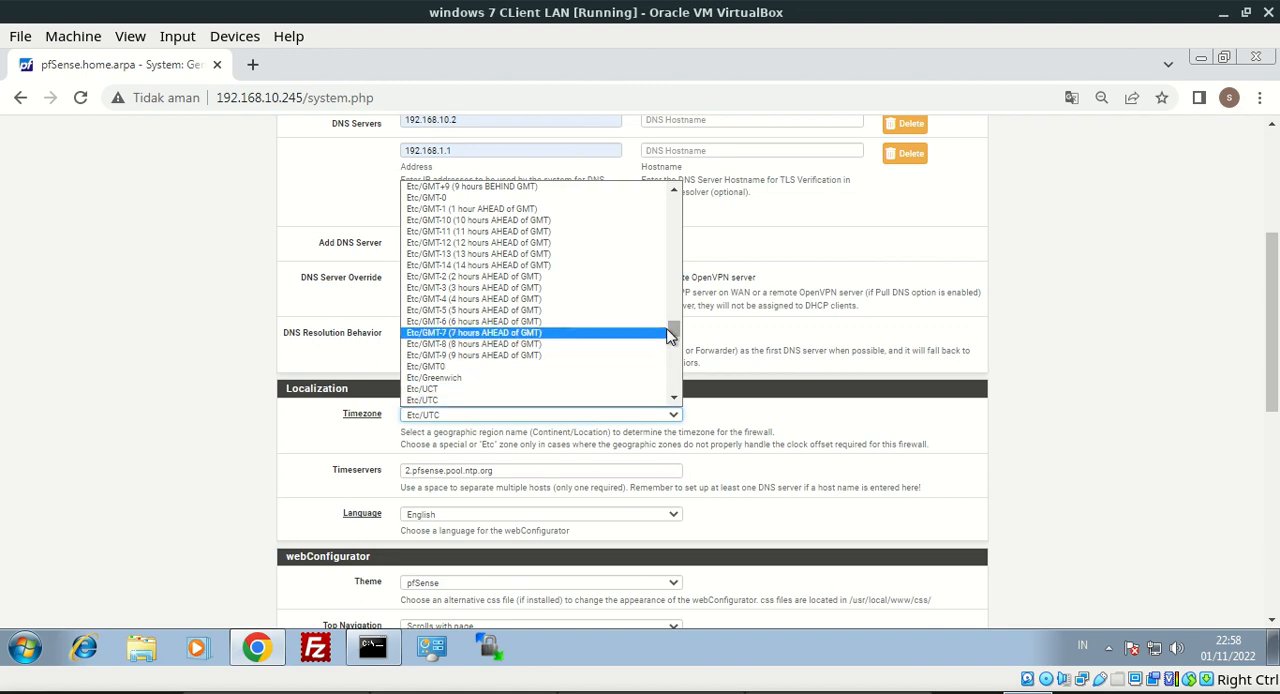
left_click_drag(675, 333, 675, 290)
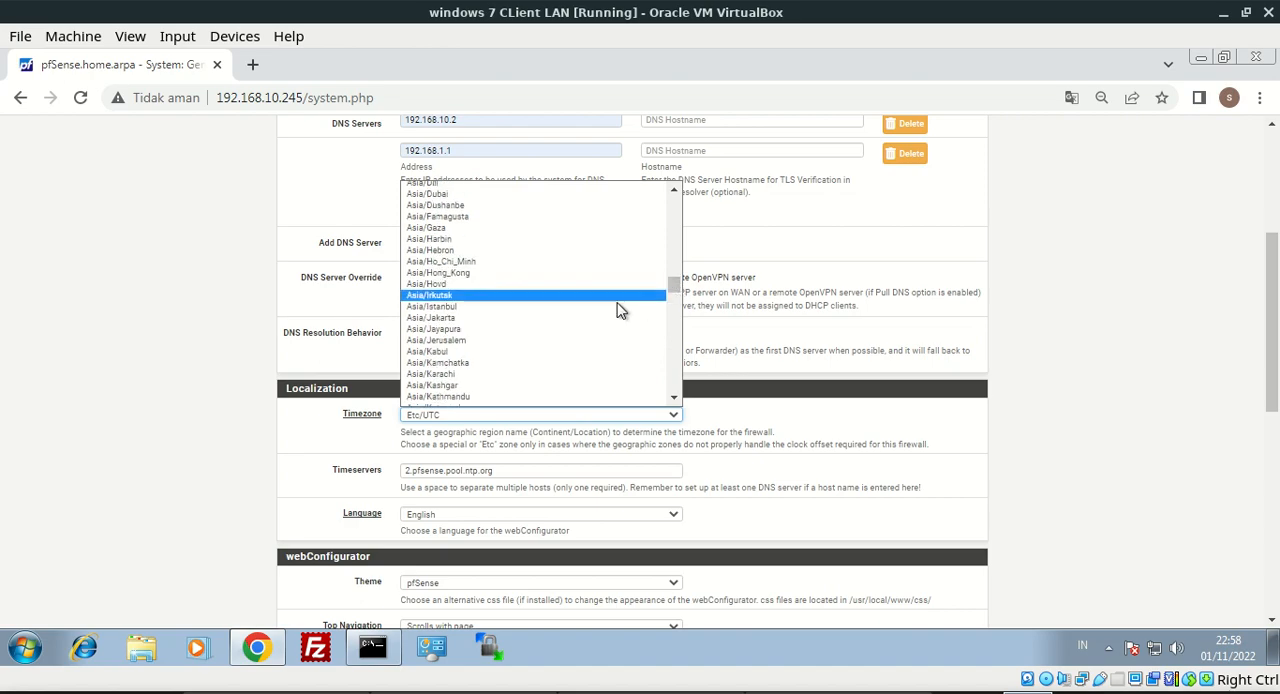
left_click(505, 318)
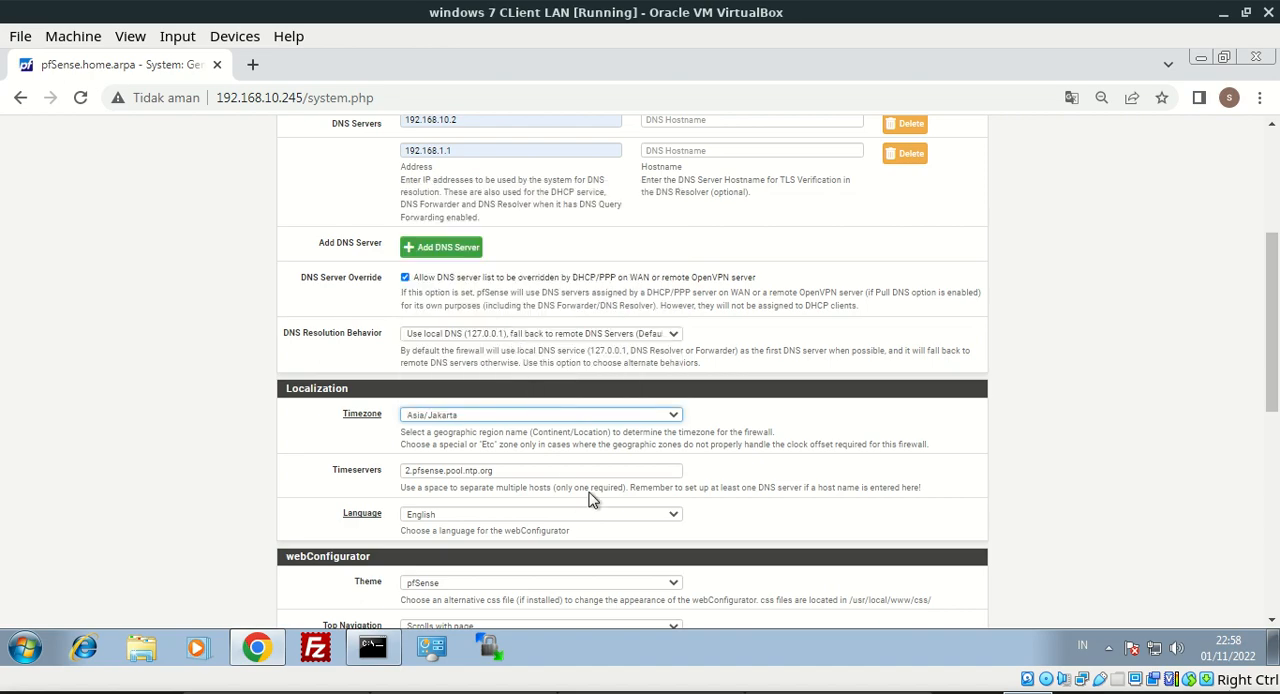
left_click_drag(1271, 350, 1275, 545)
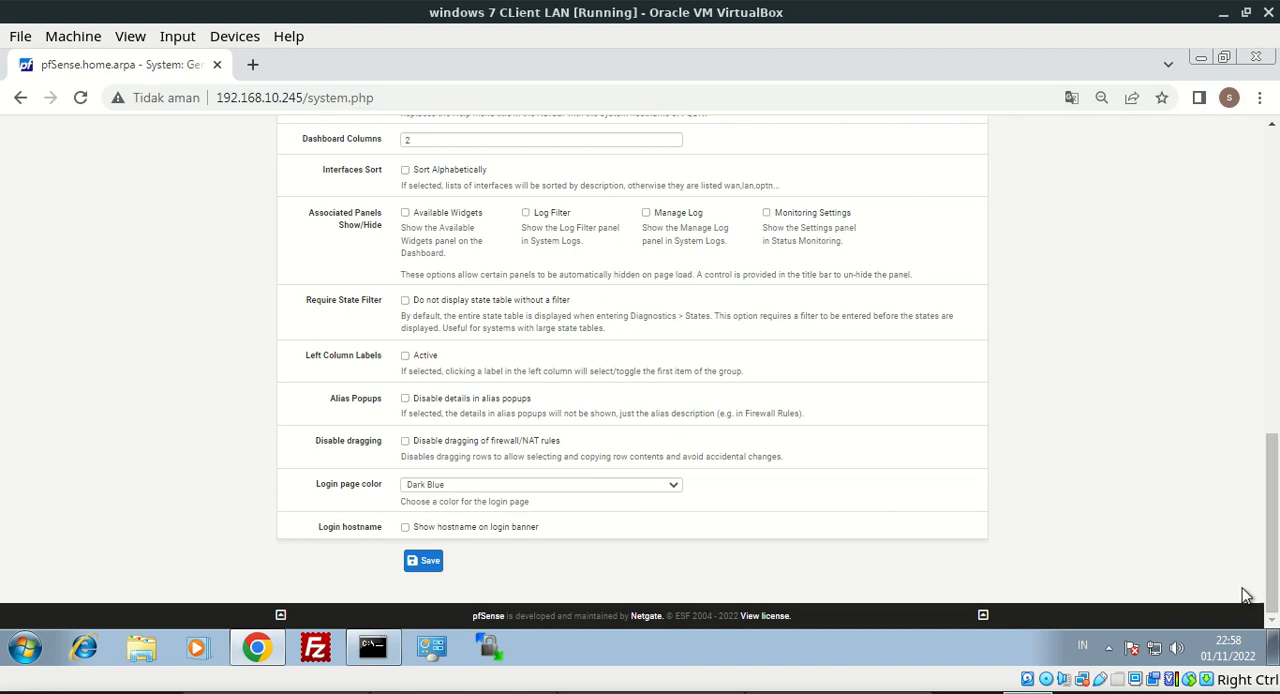
left_click(427, 563)
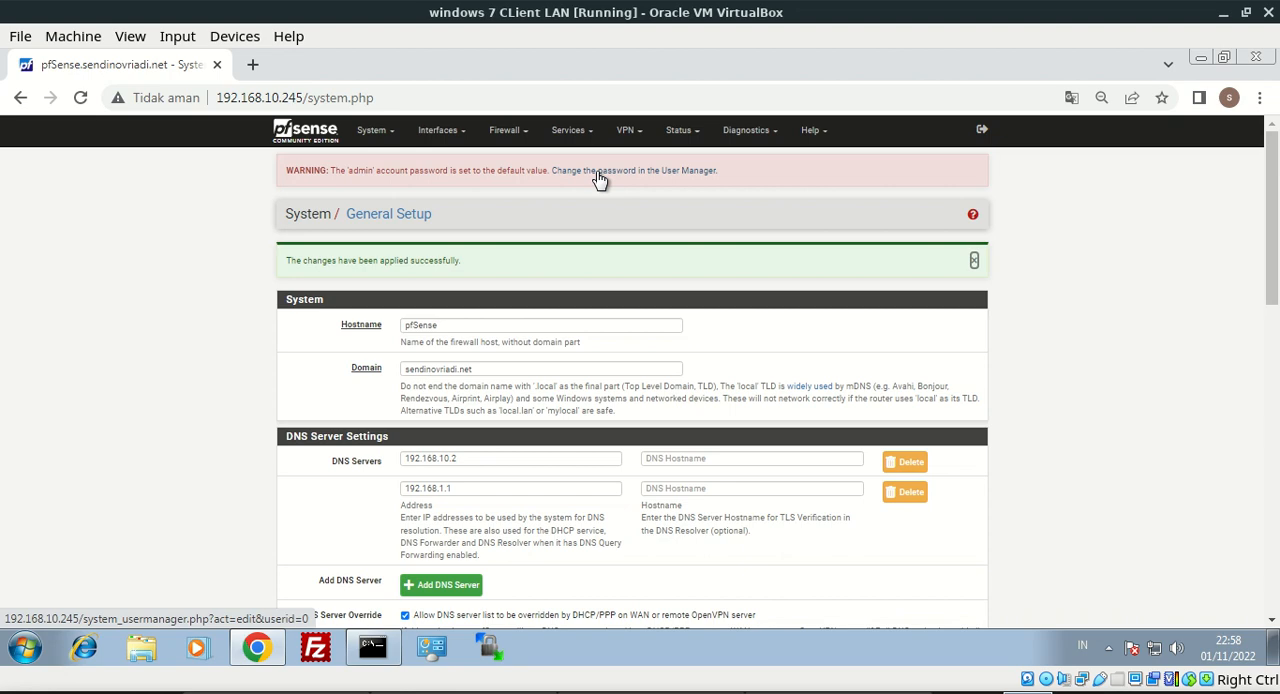
Change the admin user's password in the User Manager with confirmation, save it and close the browser's saved-password warning
left_click(679, 175)
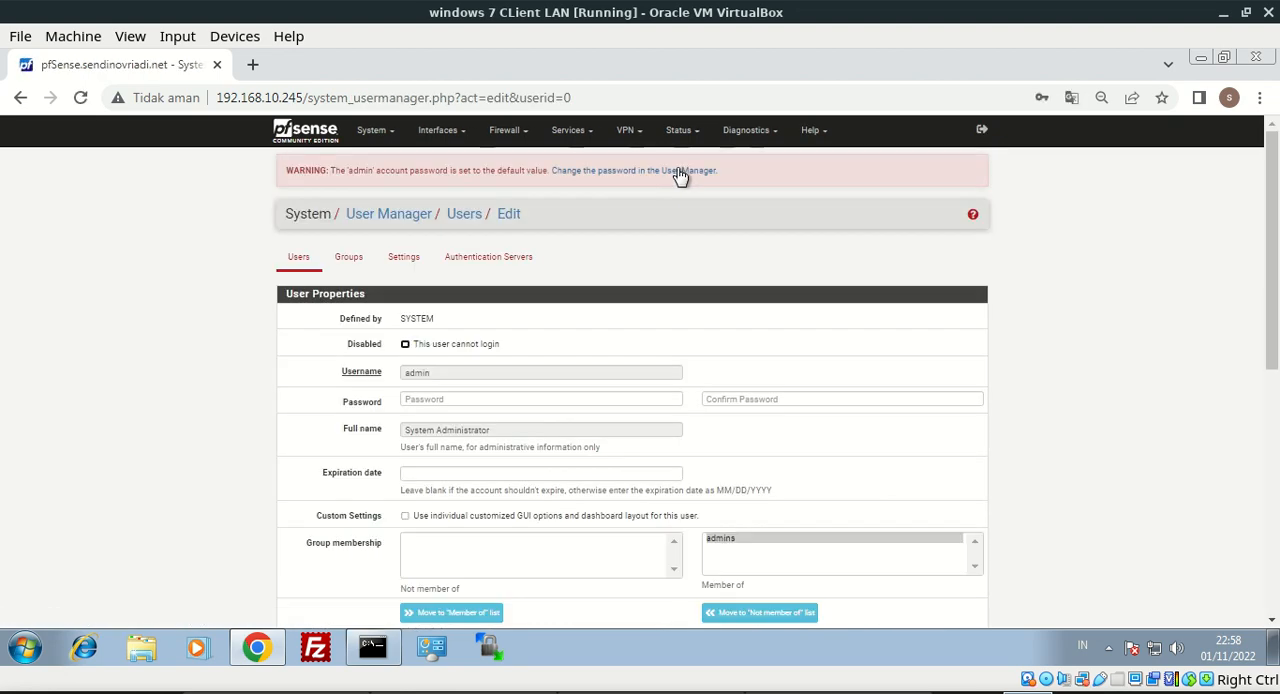
left_click(483, 400)
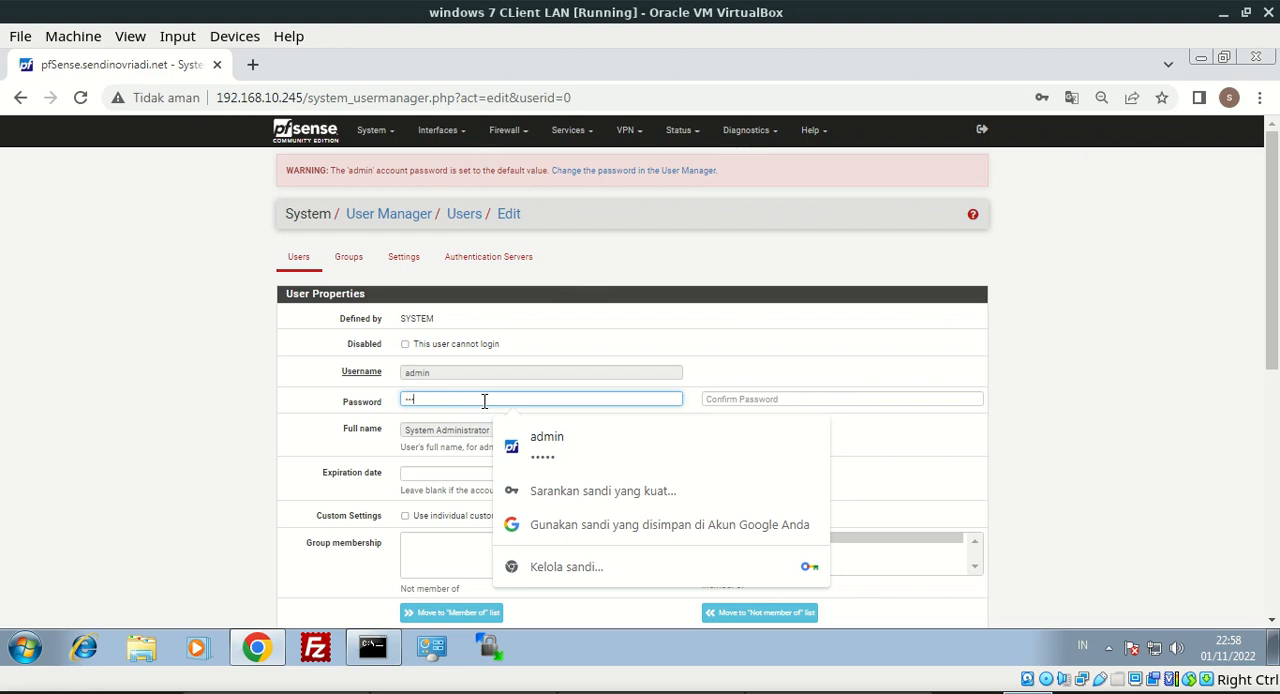
left_click(713, 398)
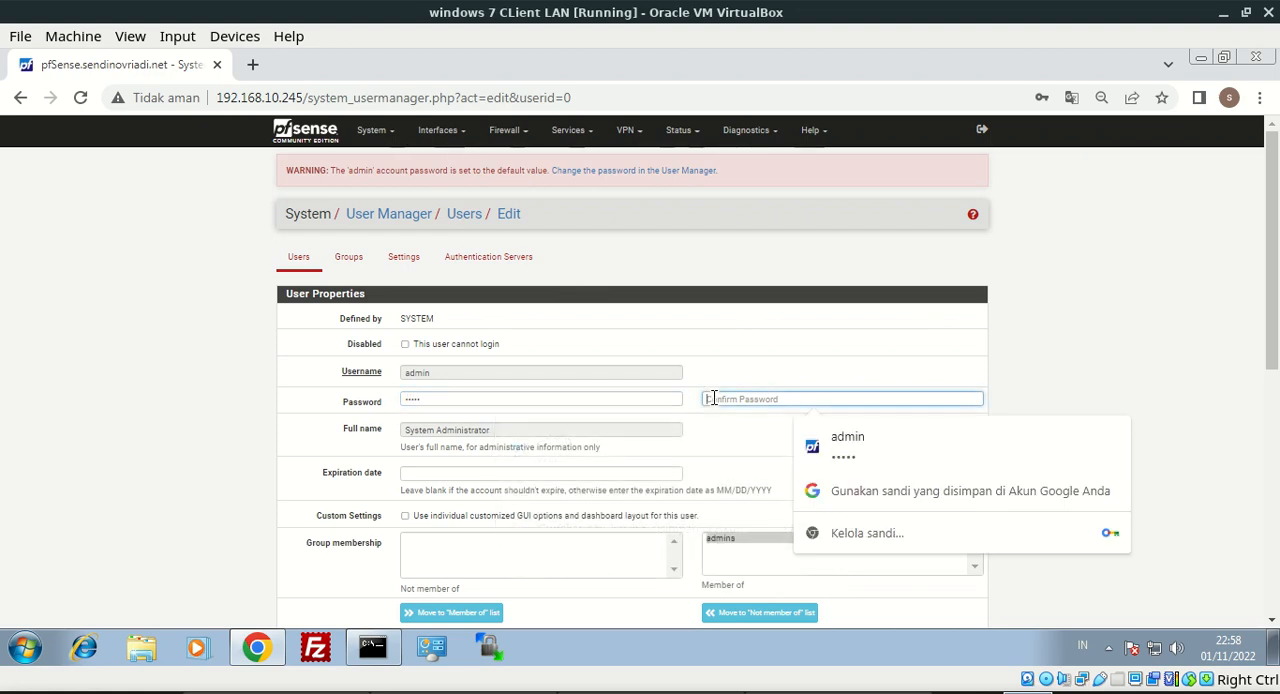
type("••")
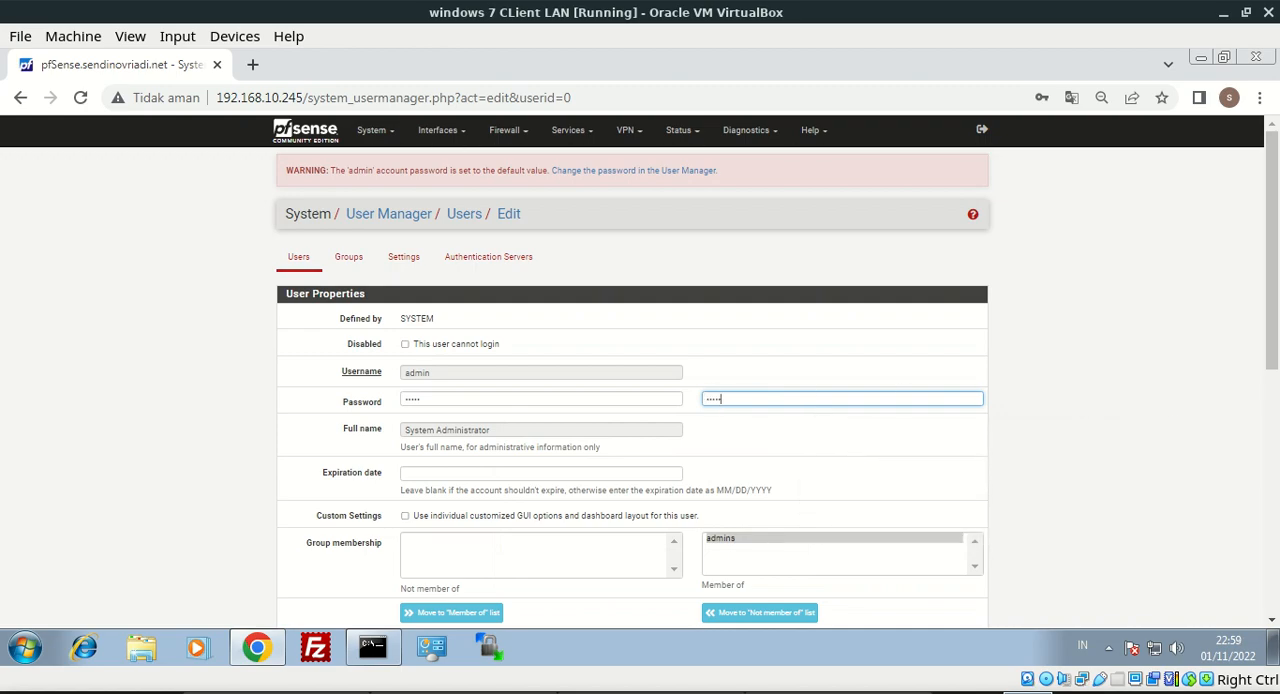
left_click_drag(1272, 316, 1272, 557)
left_click(426, 562)
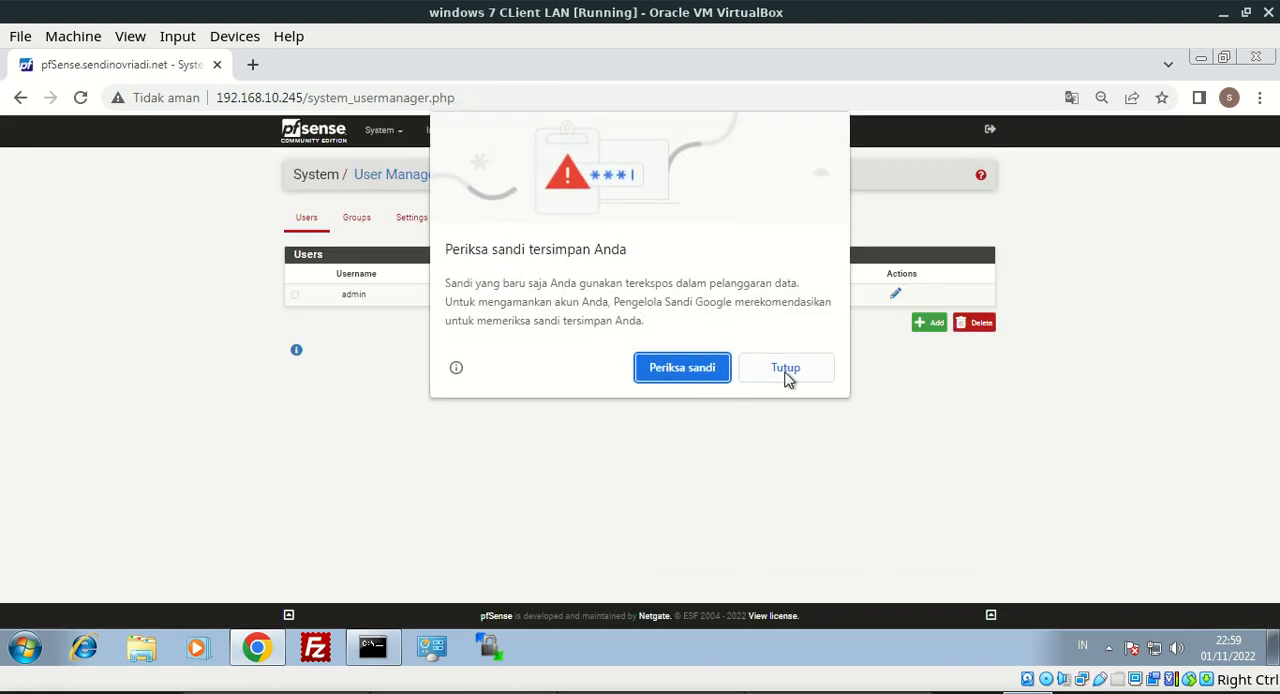
left_click(786, 370)
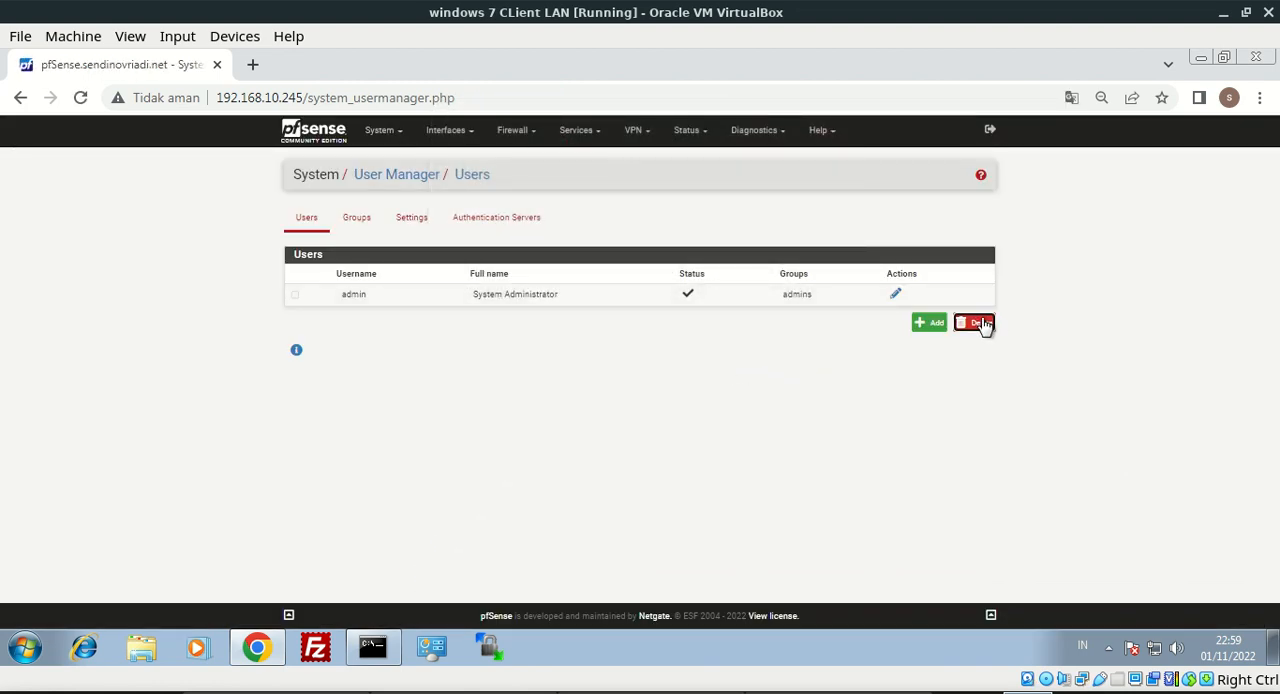
left_click(383, 134)
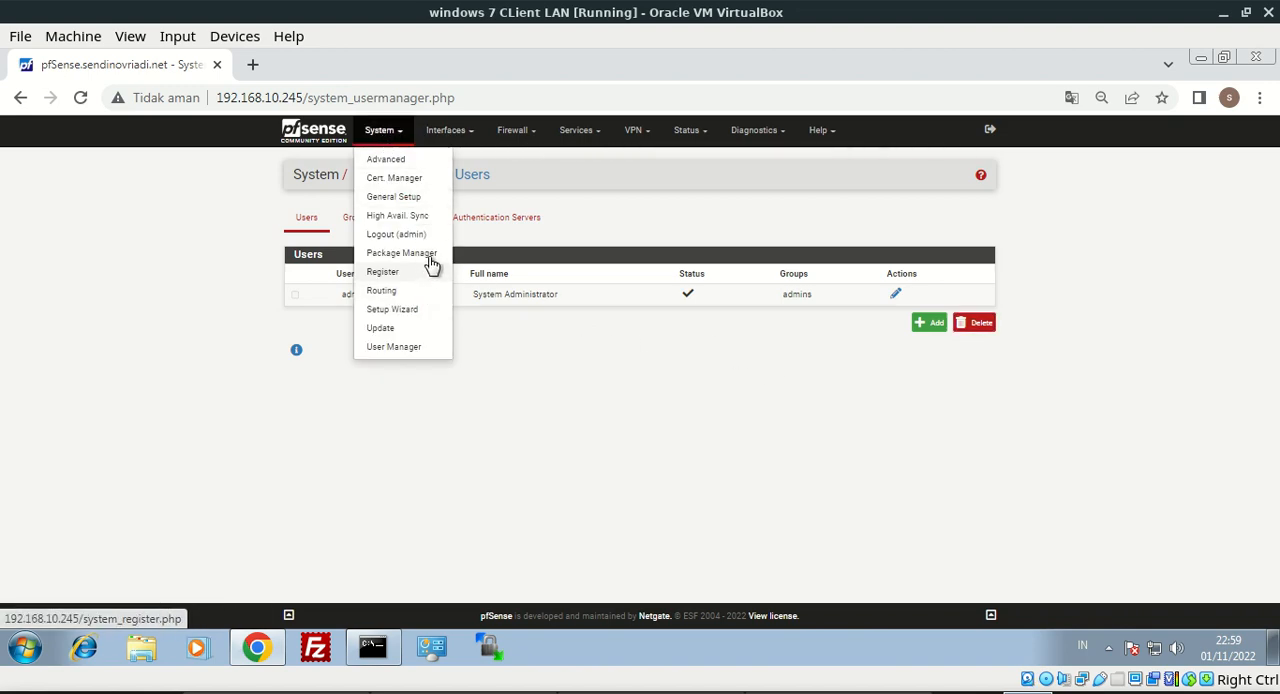
left_click(942, 480)
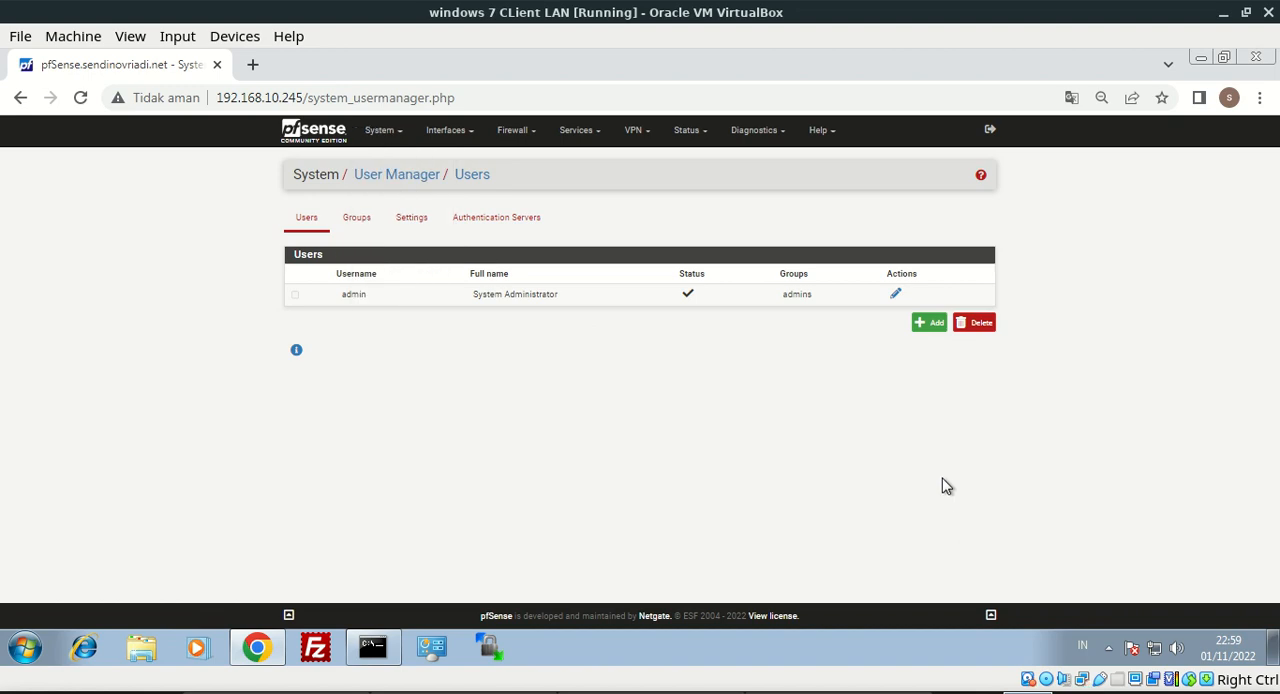
key("alt+Tab")
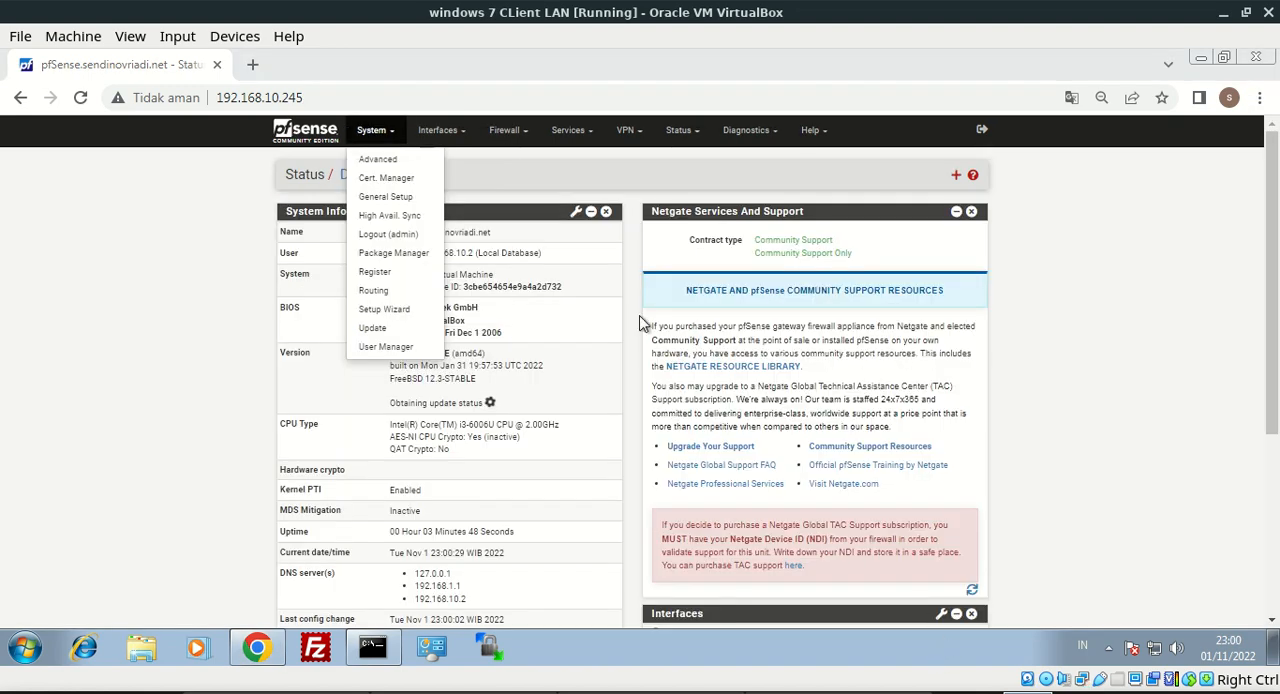
Start the pfSense Setup Wizard and accept the existing general information and time server settings
left_click(378, 312)
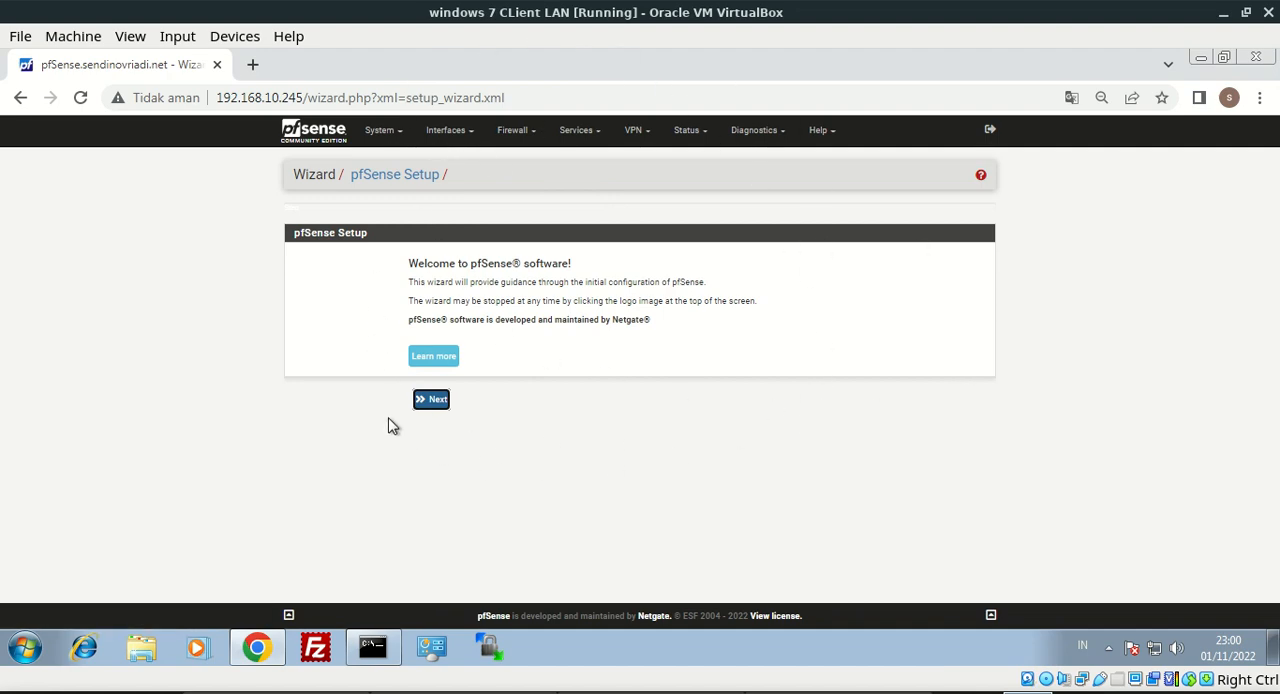
left_click(437, 400)
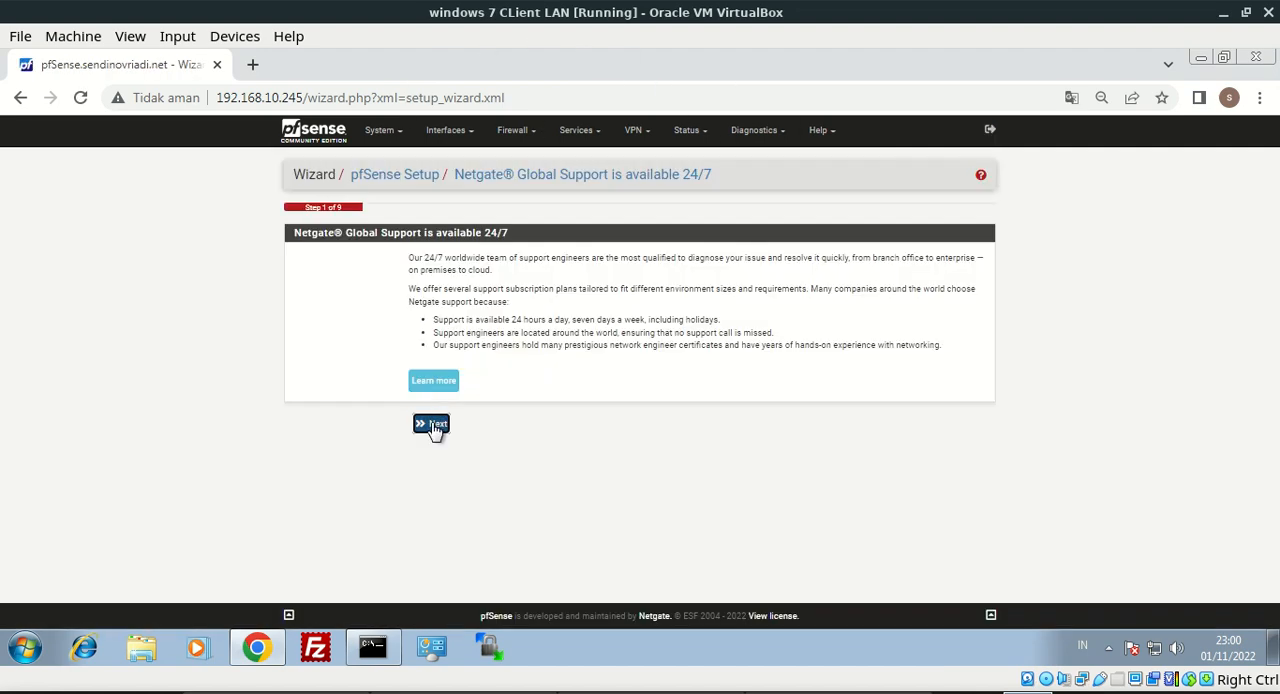
left_click(433, 425)
left_click_drag(491, 325, 372, 331)
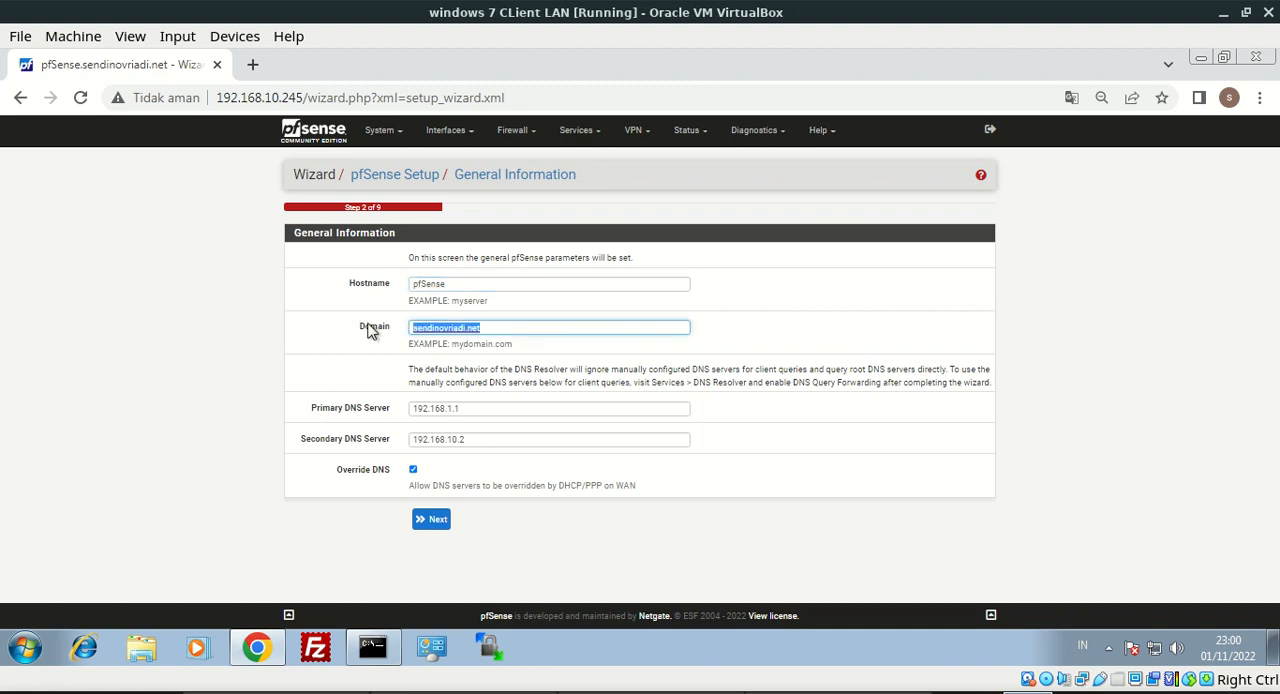
left_click(430, 519)
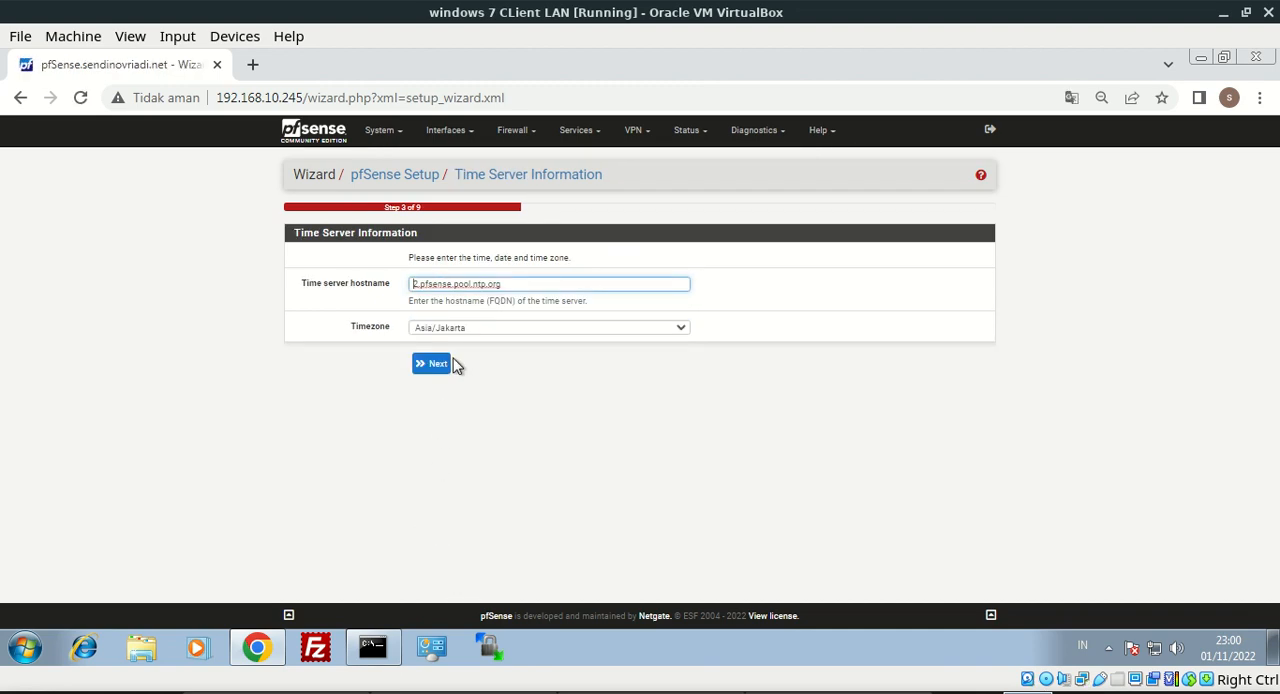
left_click(443, 369)
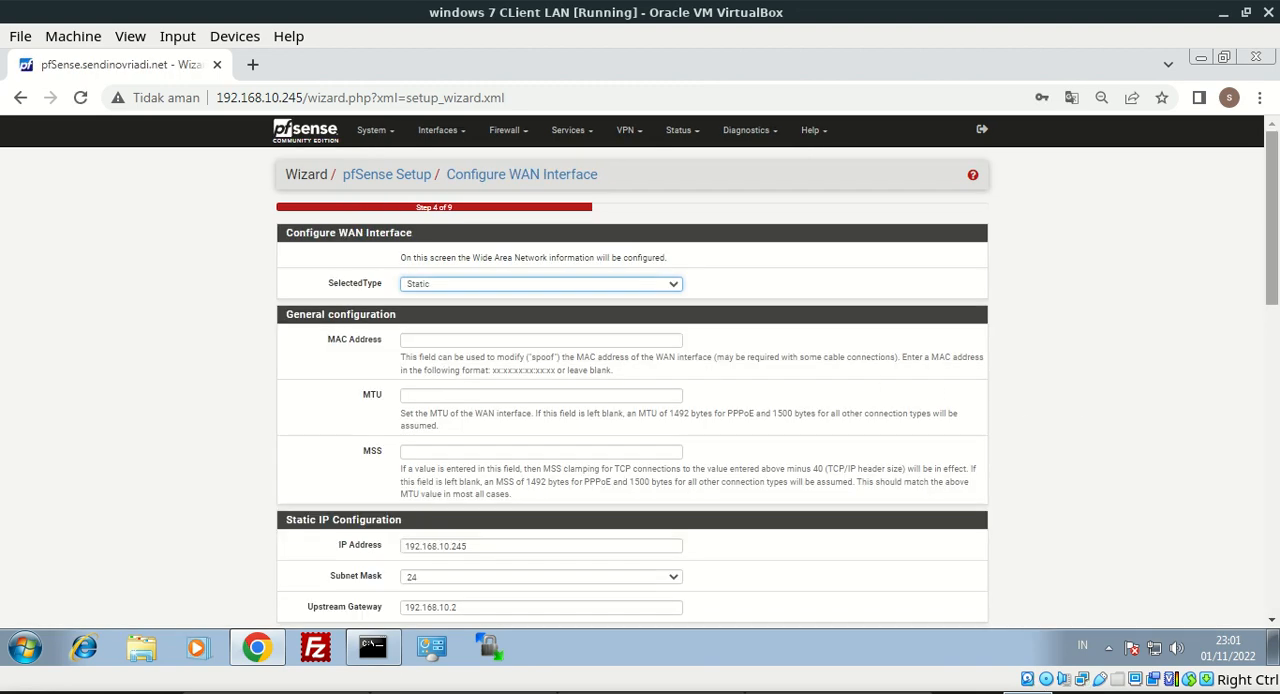
Accept the existing static WAN interface configuration in the wizard and continue to the admin password page
left_click_drag(1272, 262, 1272, 479)
scroll(640, 400, "down", 3)
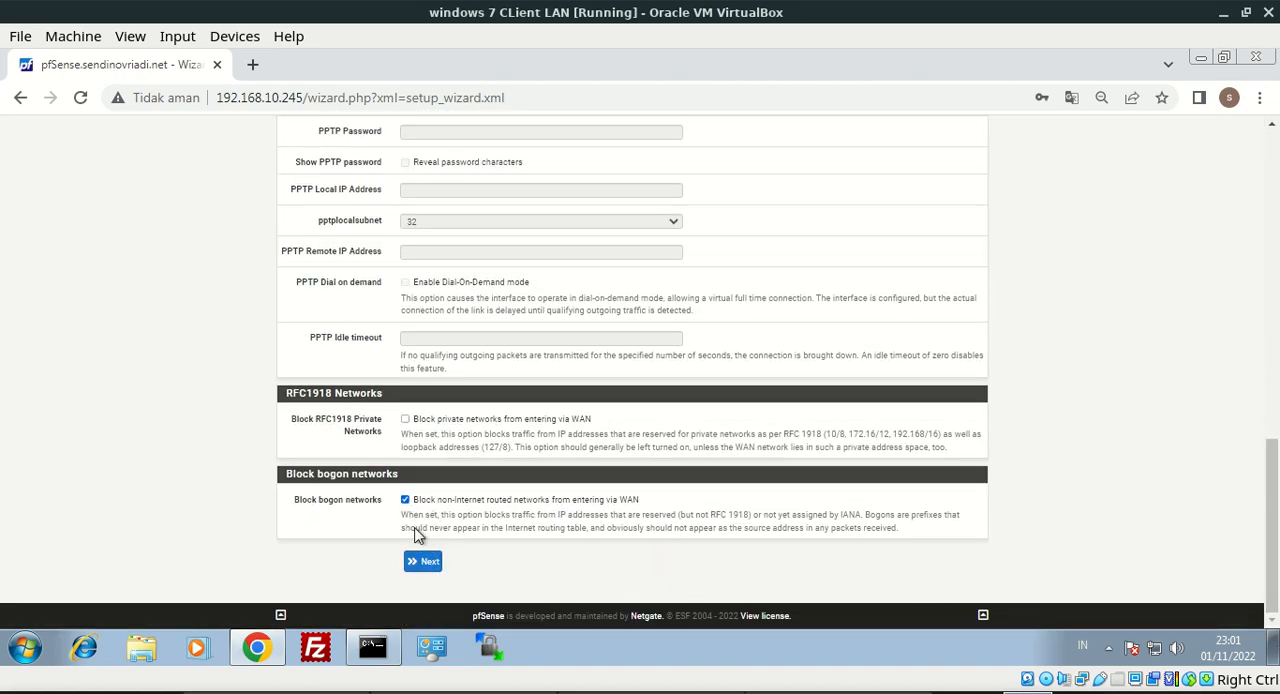
left_click(418, 565)
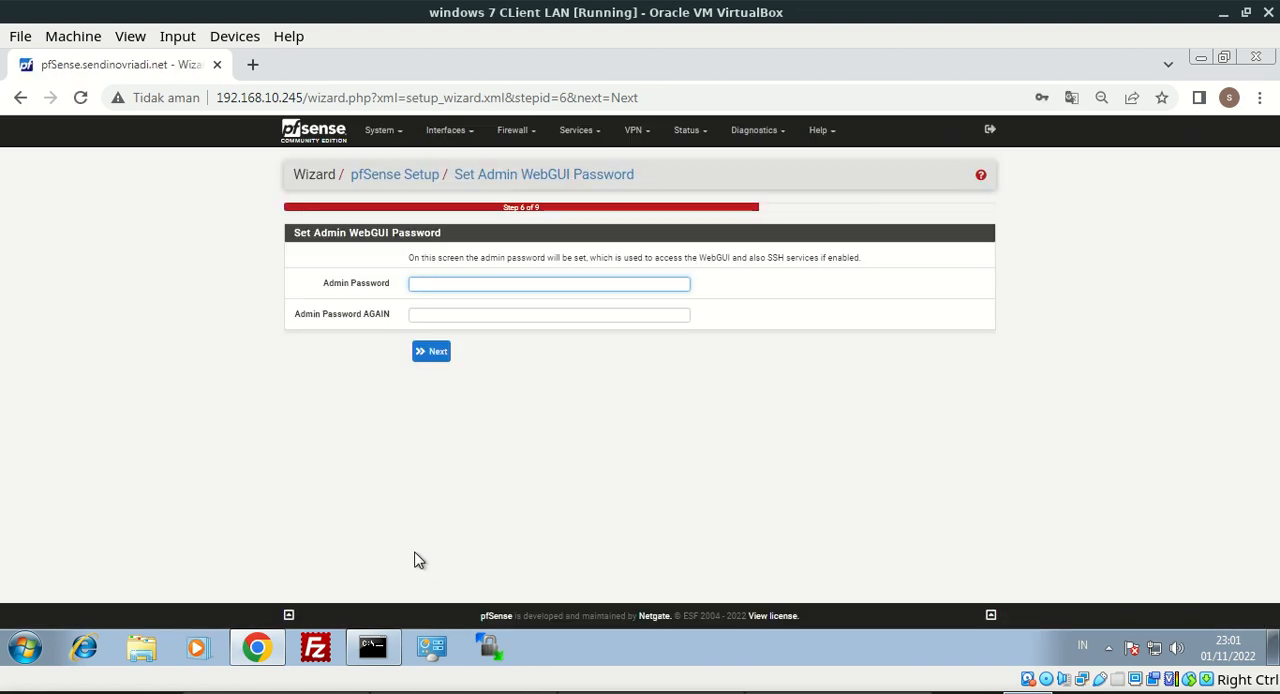
Enter and confirm the admin WebGUI password, submit it and close the browser's saved-password warning
key("Tab")
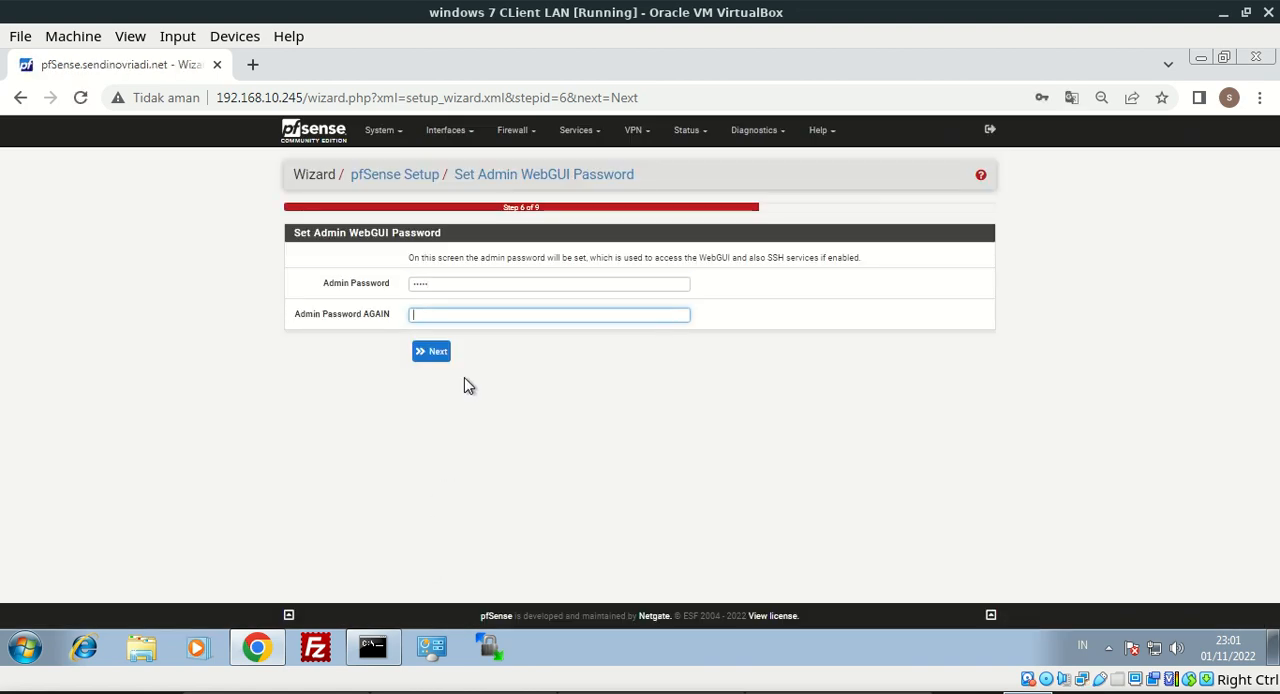
key("Return")
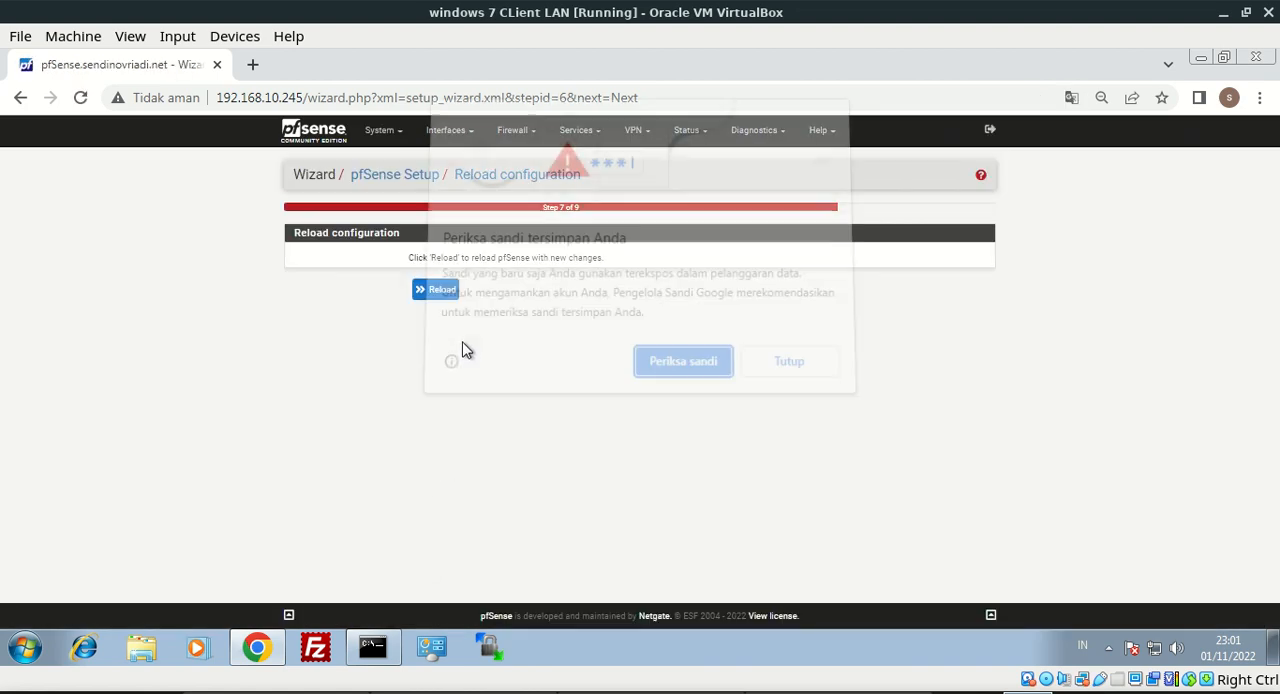
left_click(785, 374)
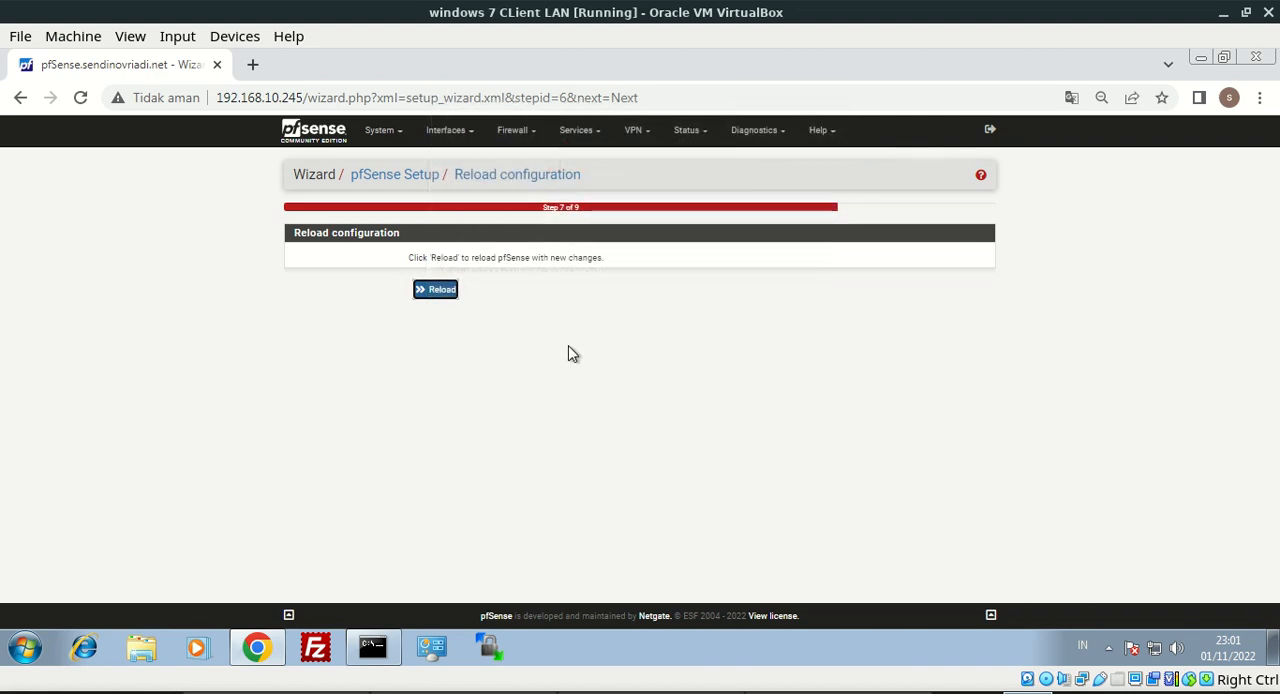
Reload pfSense with the new configuration and finish the Setup Wizard
double_click(442, 300)
left_click(440, 295)
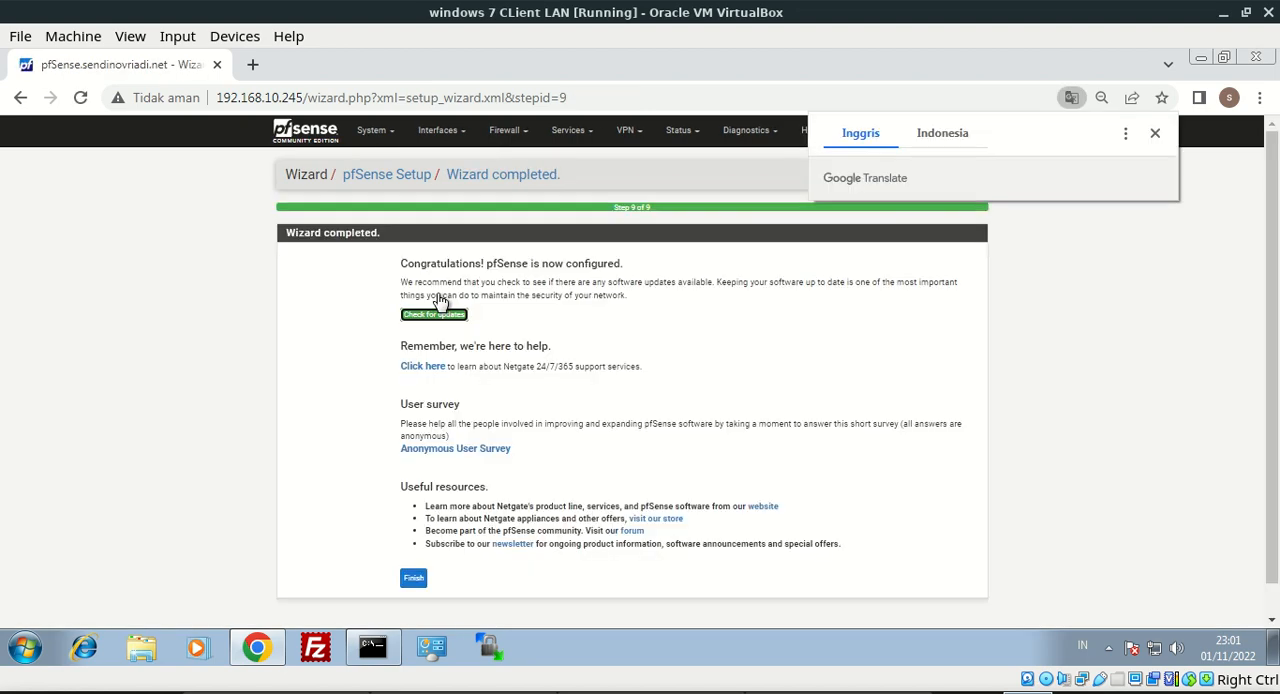
left_click(415, 580)
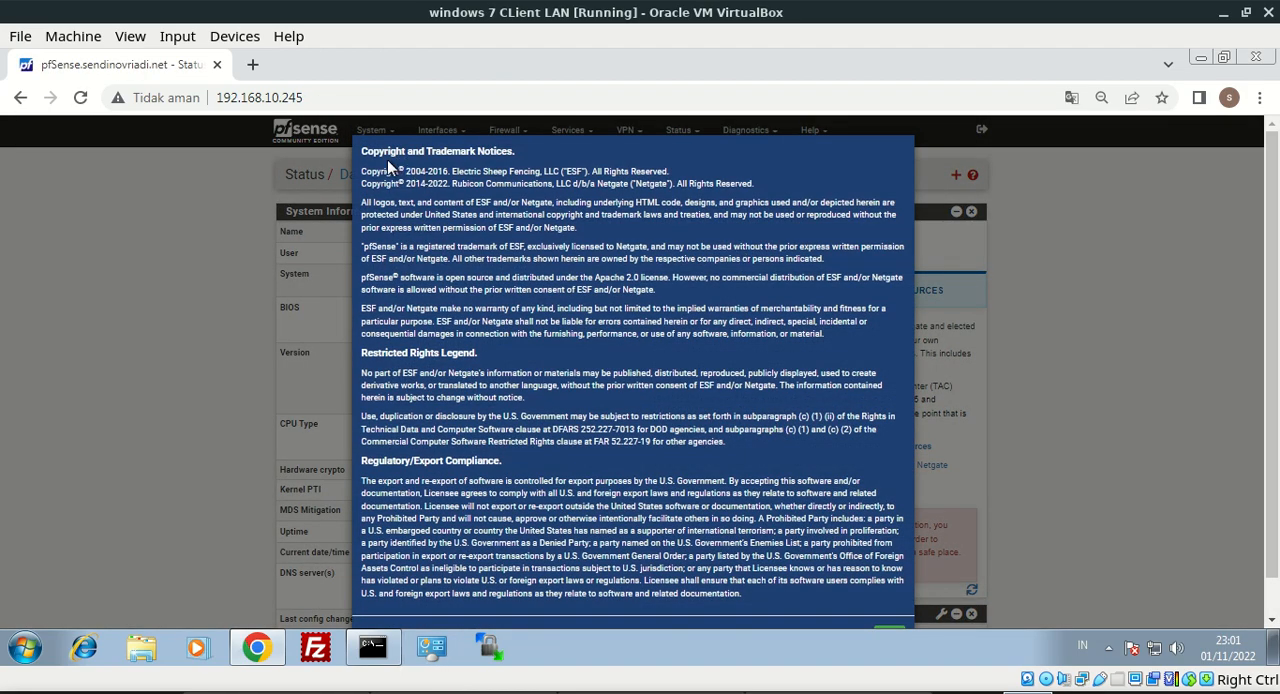
Accept the pfSense copyright and trademark notices and dismiss the user survey message
left_click_drag(365, 152, 890, 408)
scroll(1242, 492, "down", 1)
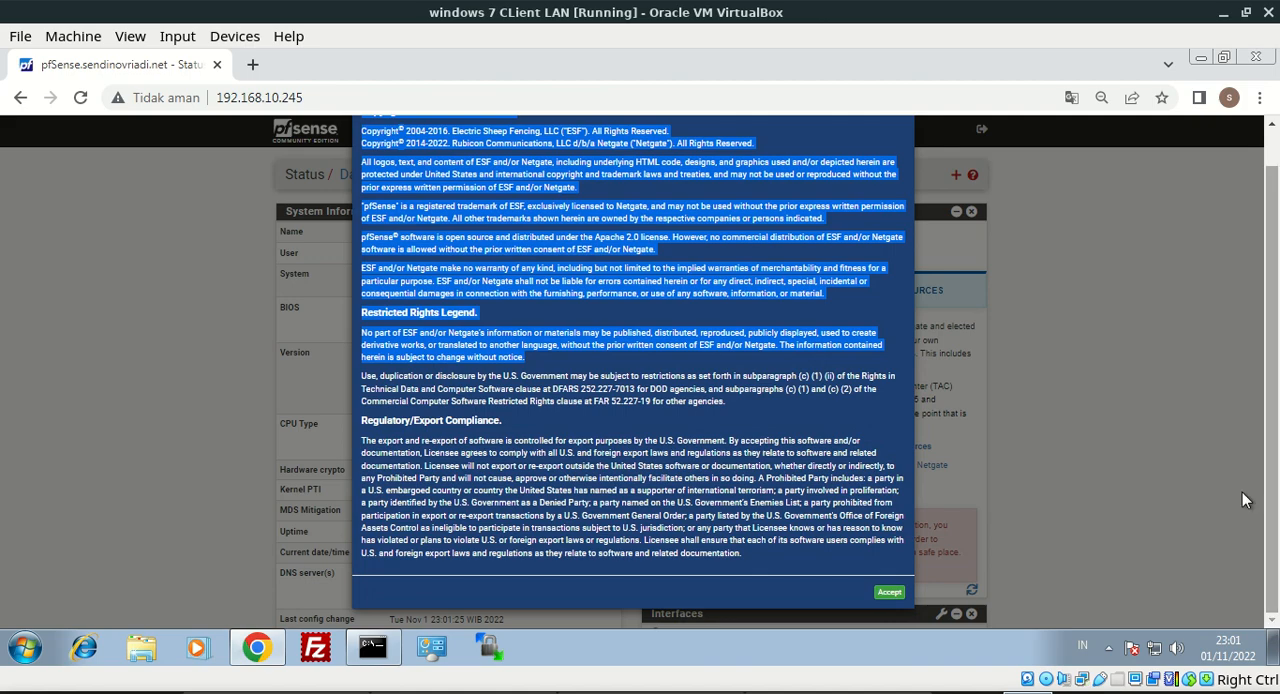
left_click(892, 593)
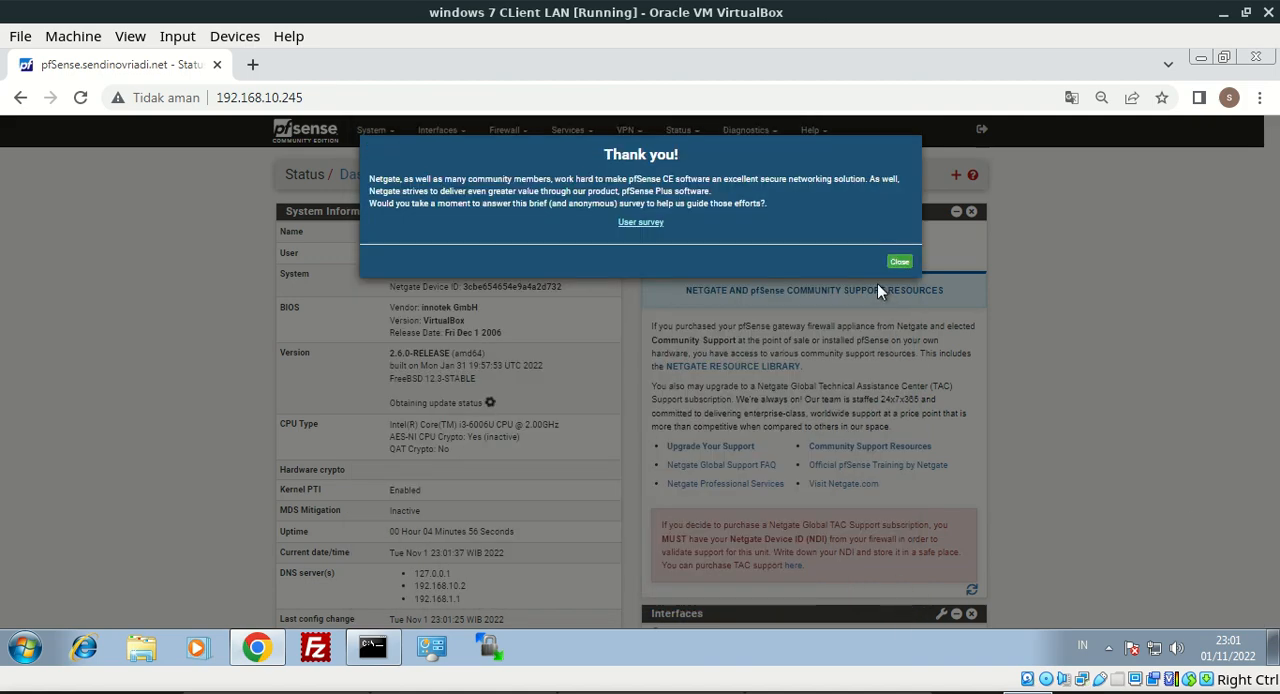
left_click(899, 263)
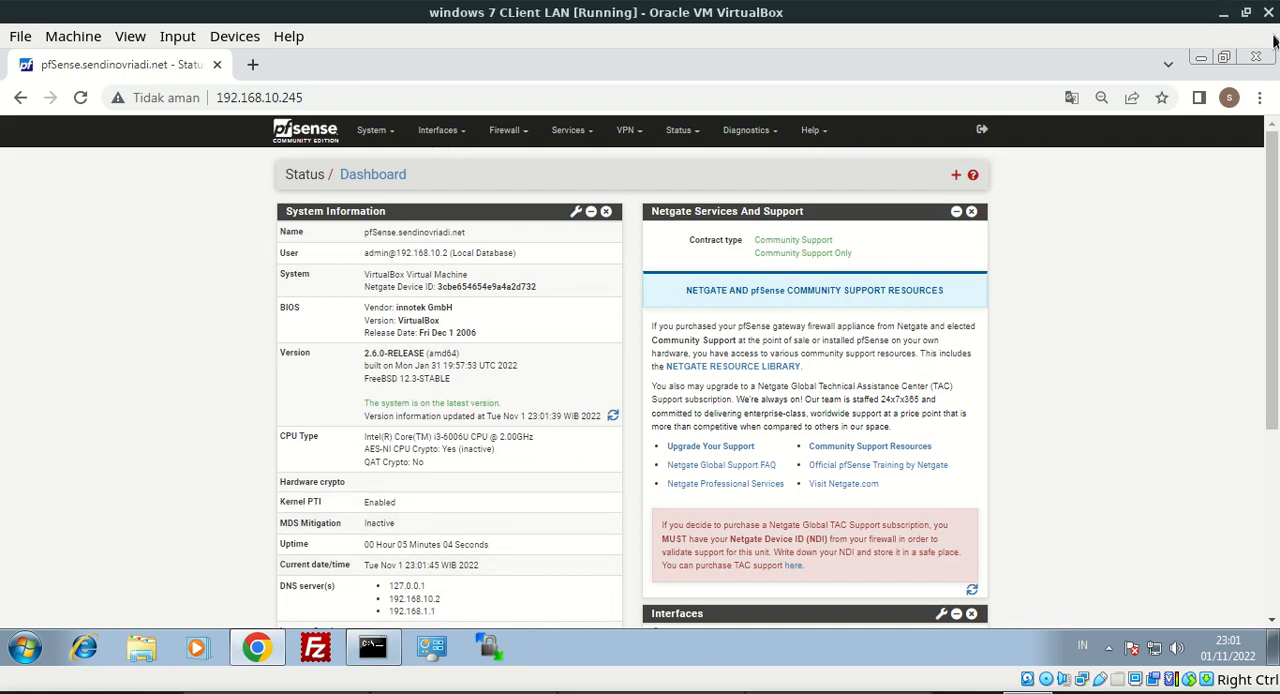
Switch to the pfsense proxy console, open its shell with option 8 and ping Google to test internet access
left_click(1245, 12)
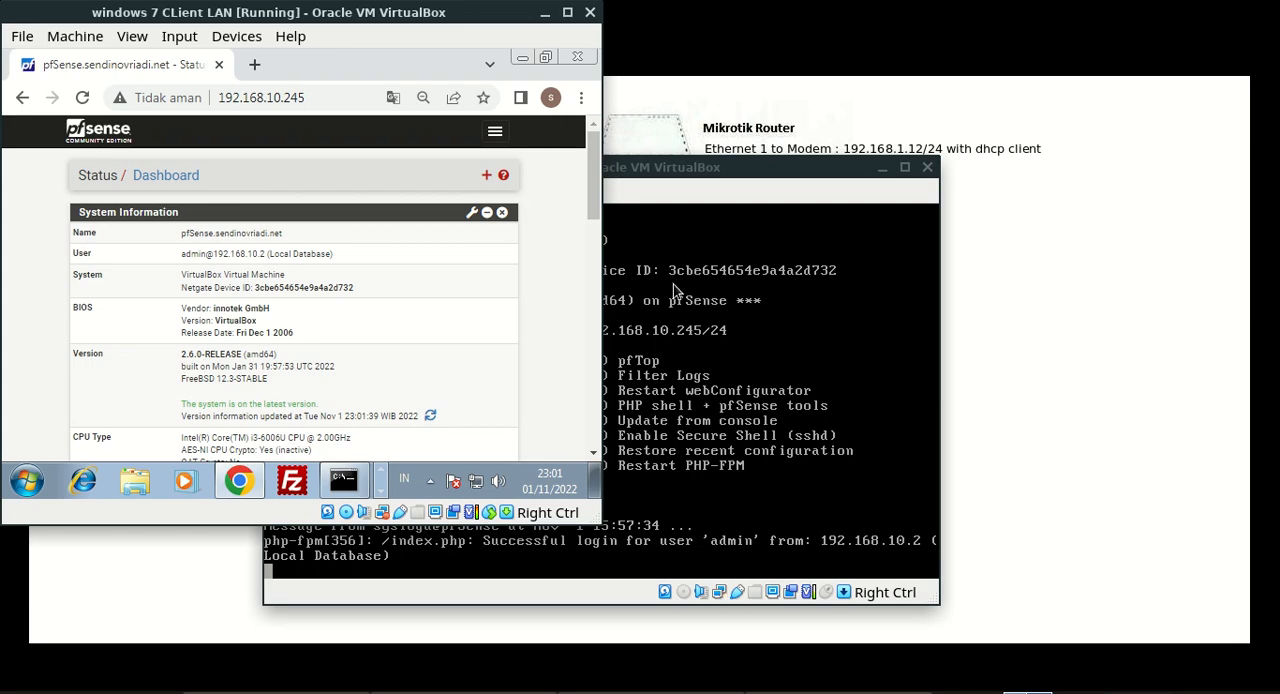
left_click(693, 362)
key("Return")
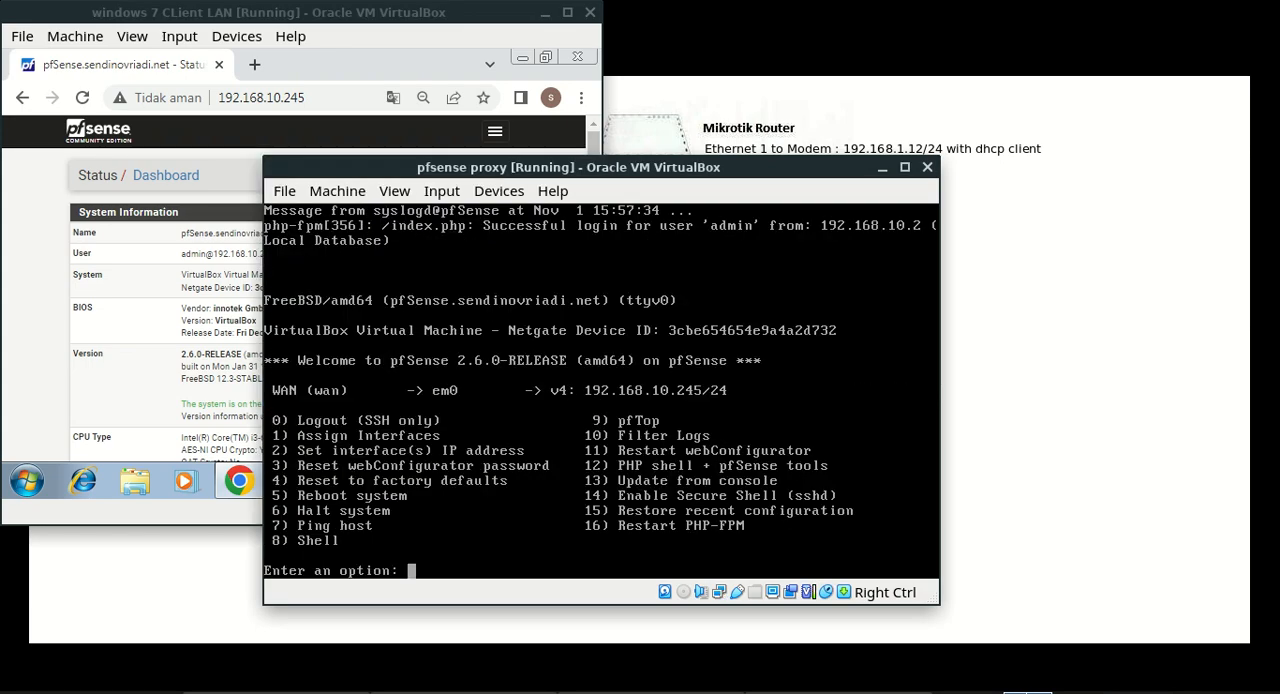
type("8")
key("Return")
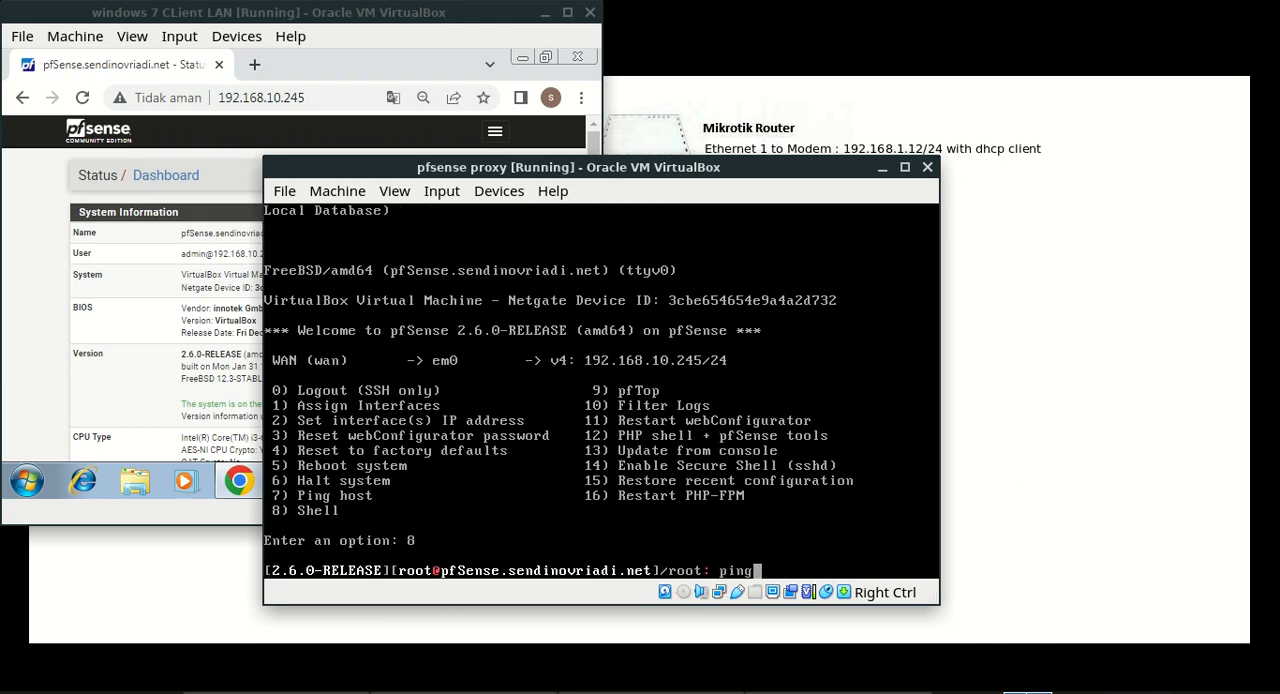
type("ping google.com")
key("Return")
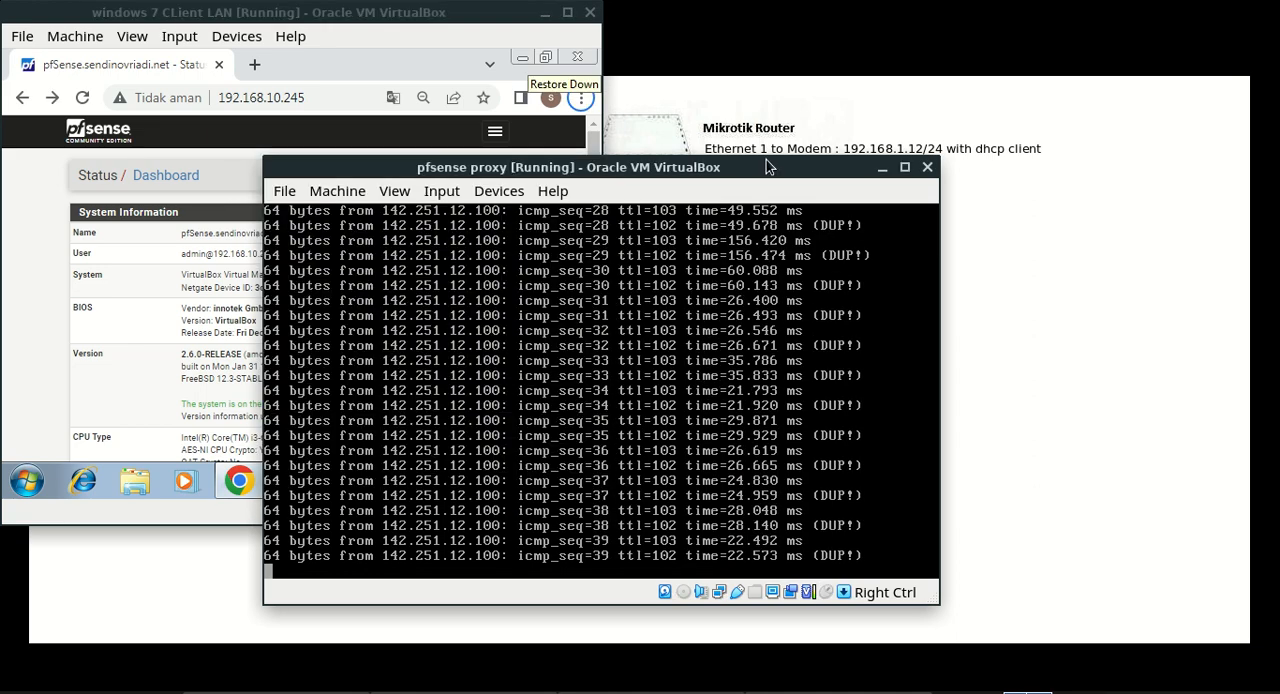
Return to the maximized Windows 7 client and open the Package Manager's list of available packages in pfSense
left_click(415, 14)
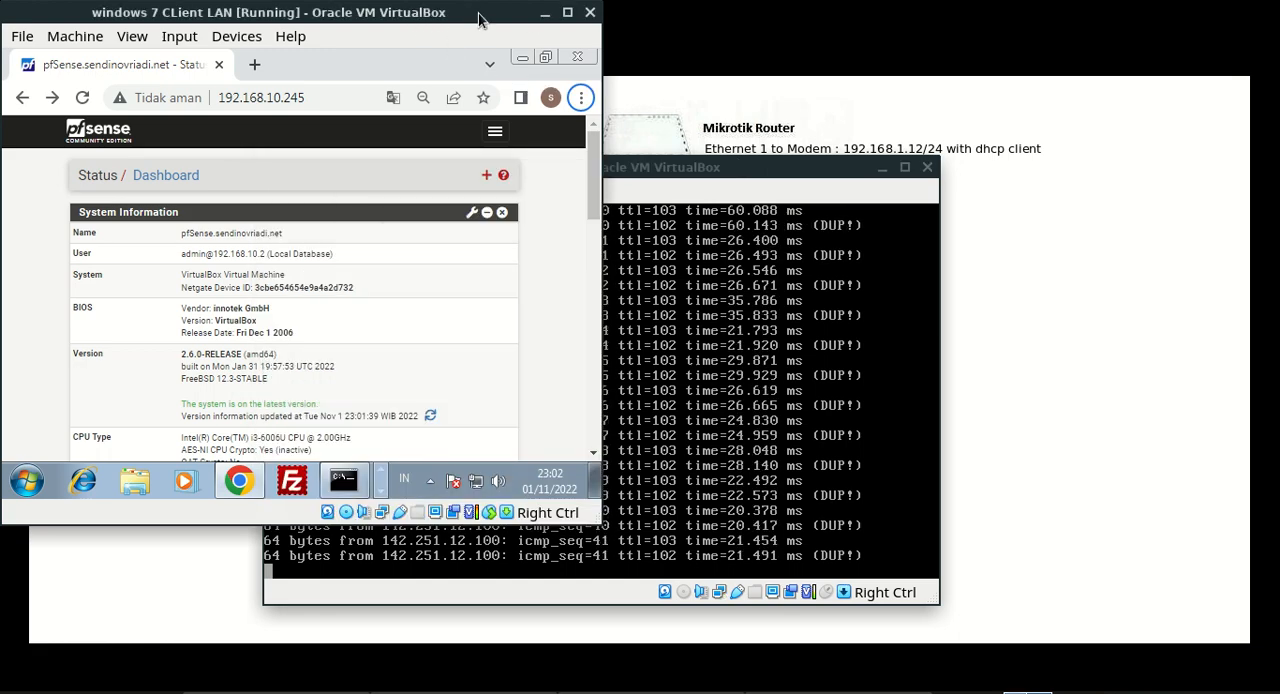
left_click(567, 12)
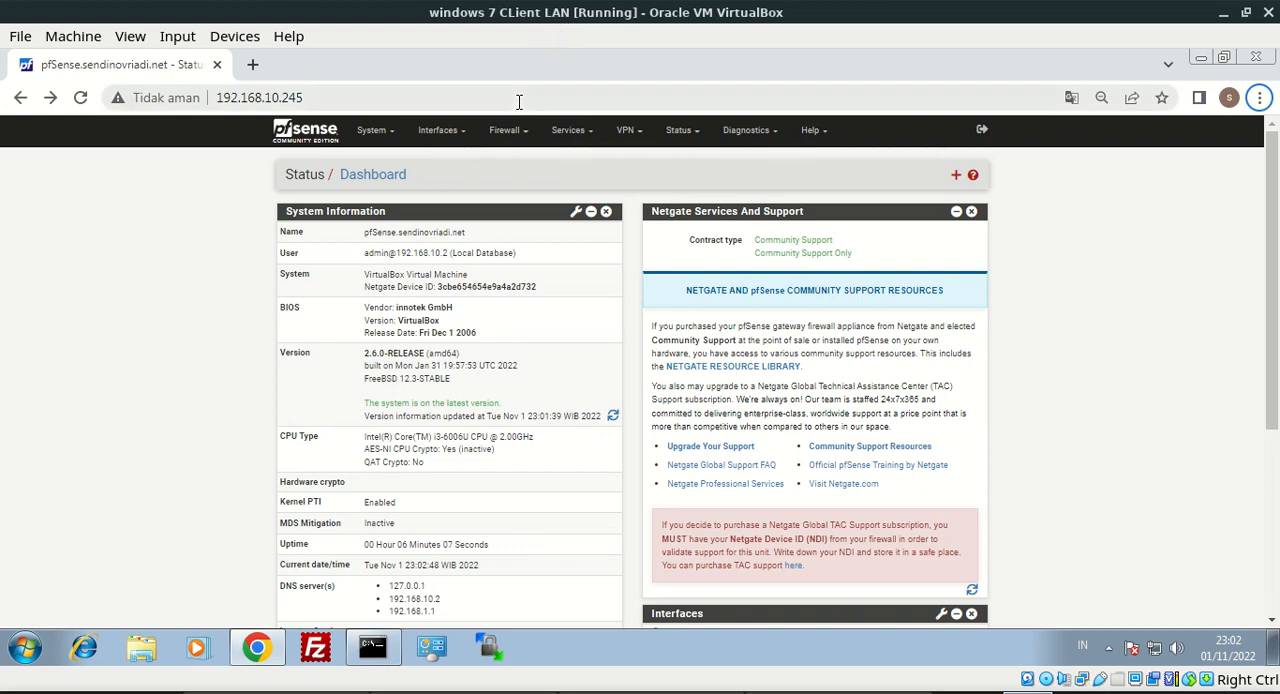
left_click(572, 131)
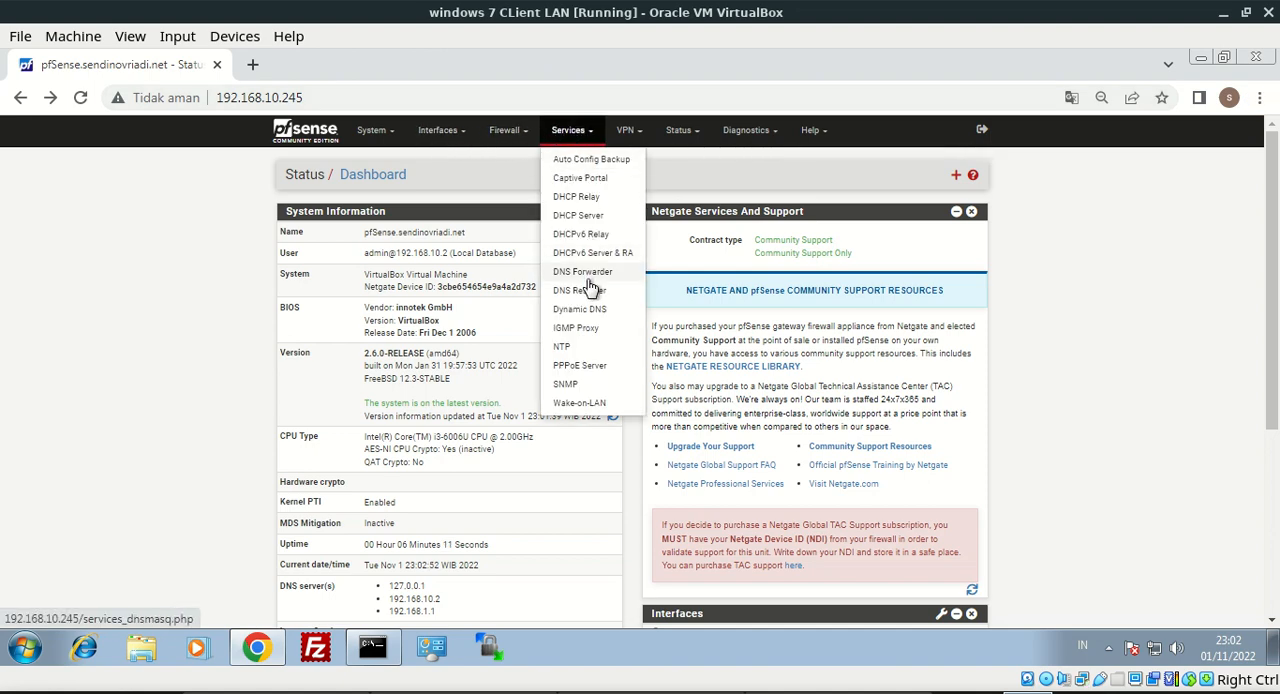
left_click(370, 131)
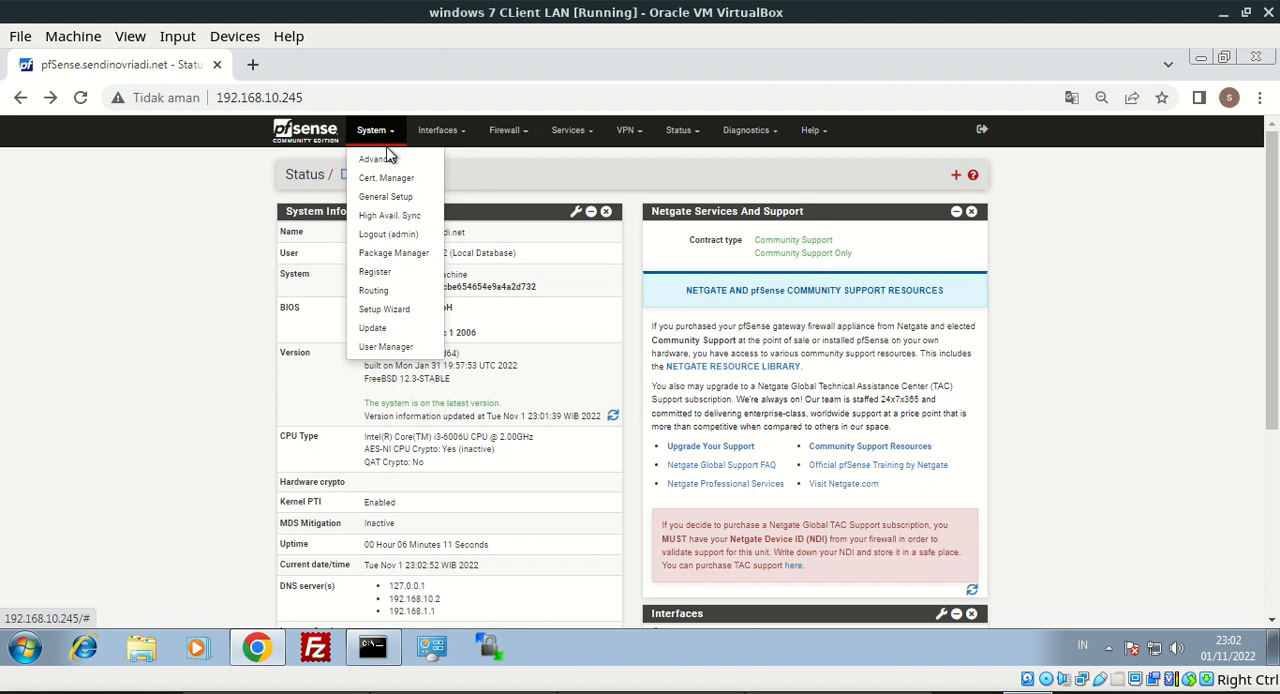
left_click(390, 255)
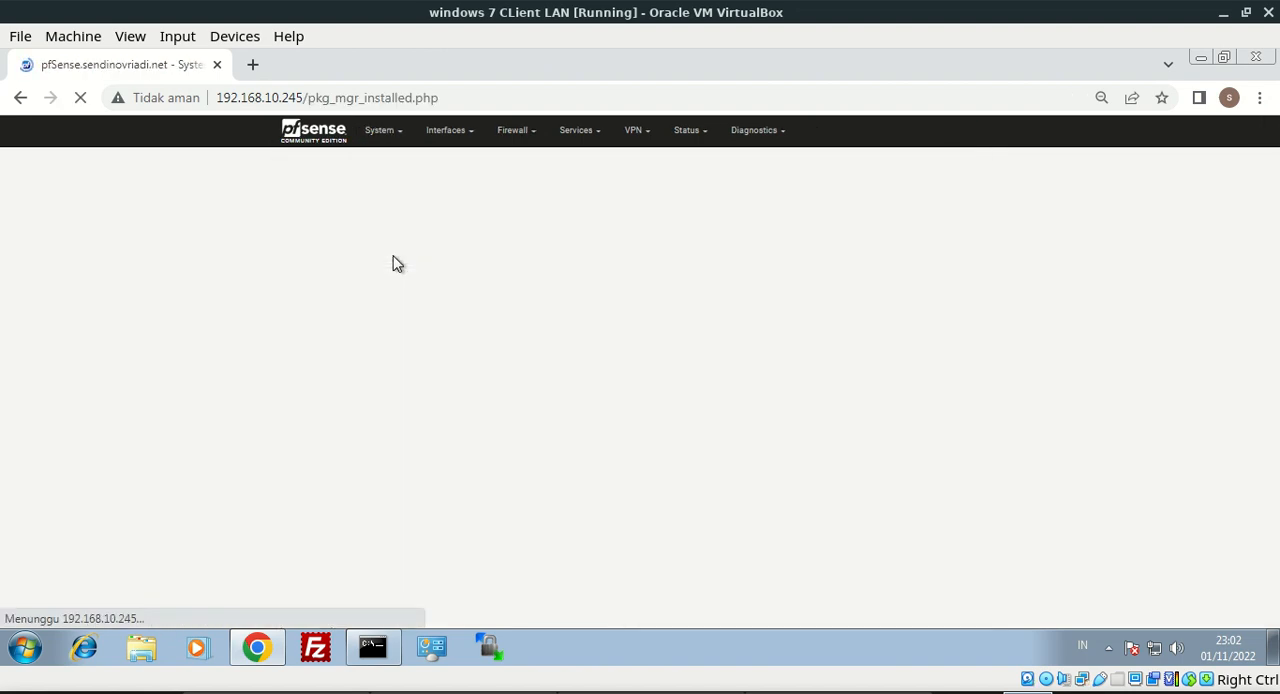
left_click(455, 220)
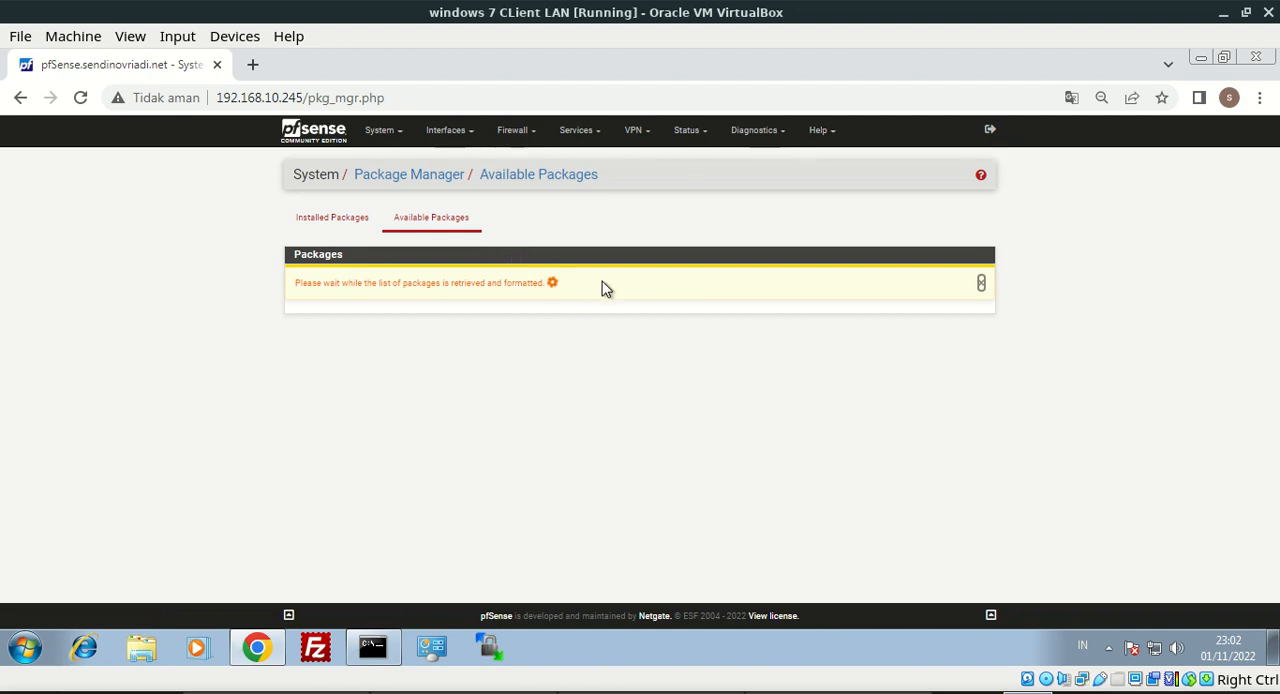
Search the available packages for squid, then install the squid package and confirm the installation
left_click(614, 277)
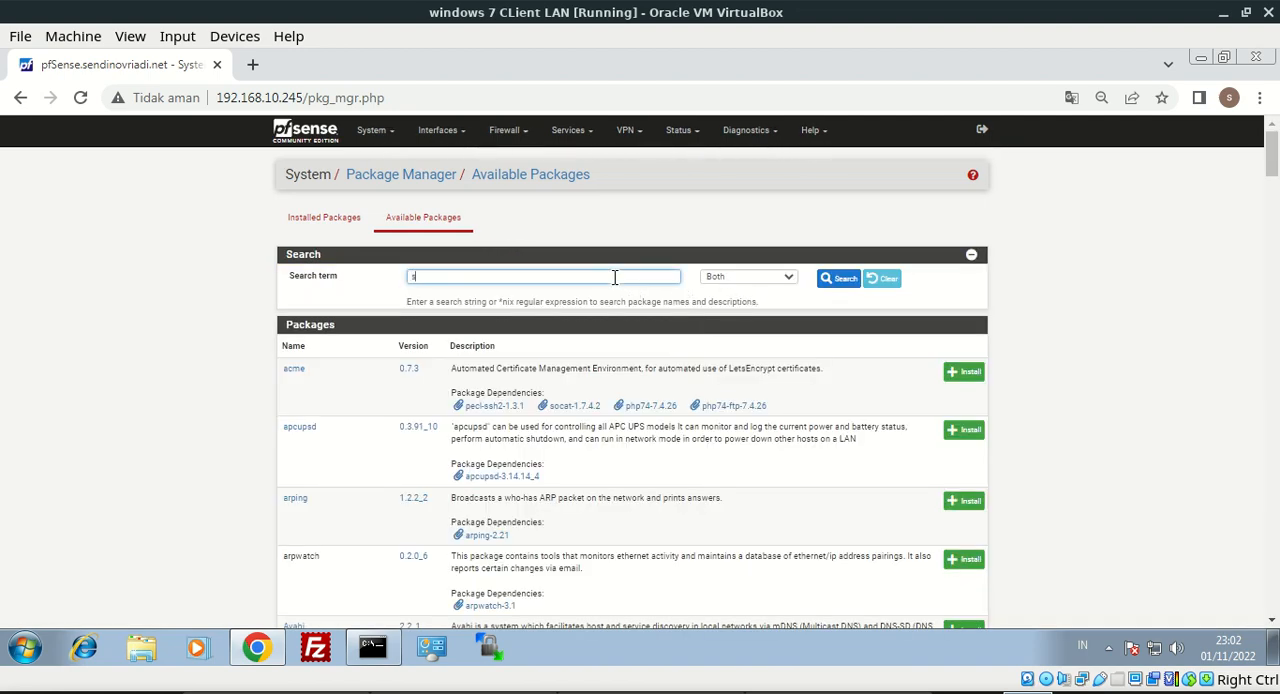
key("Return")
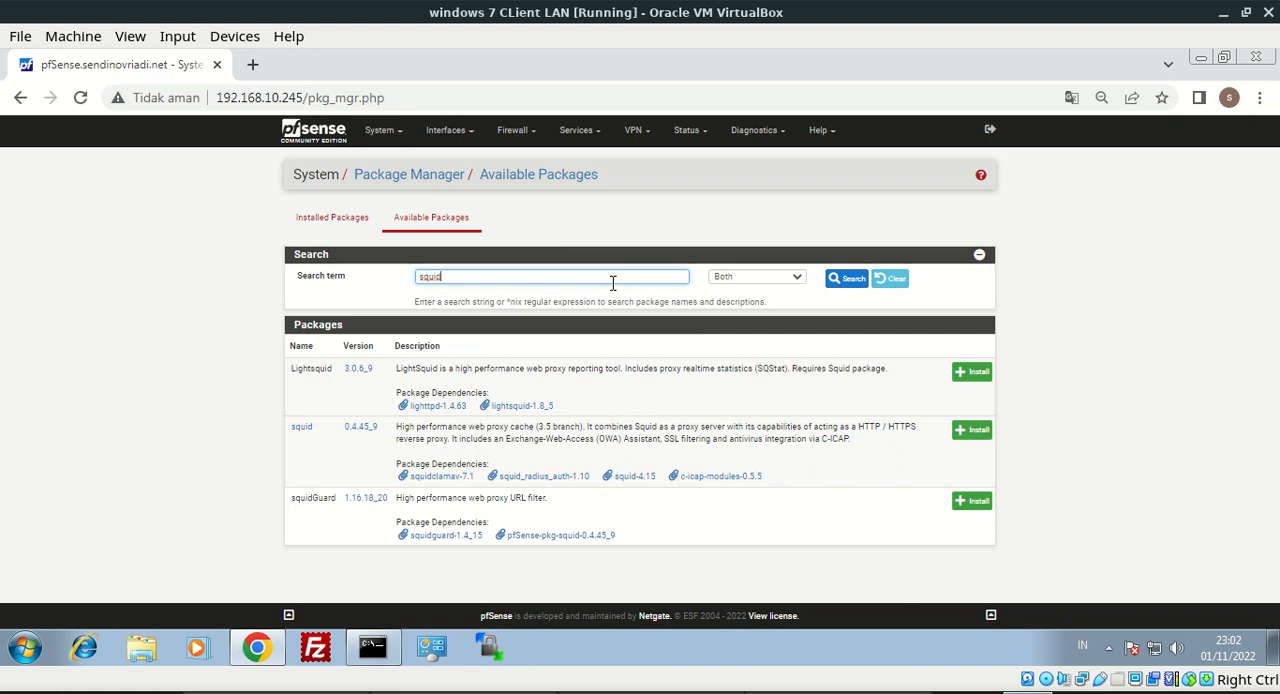
left_click(982, 440)
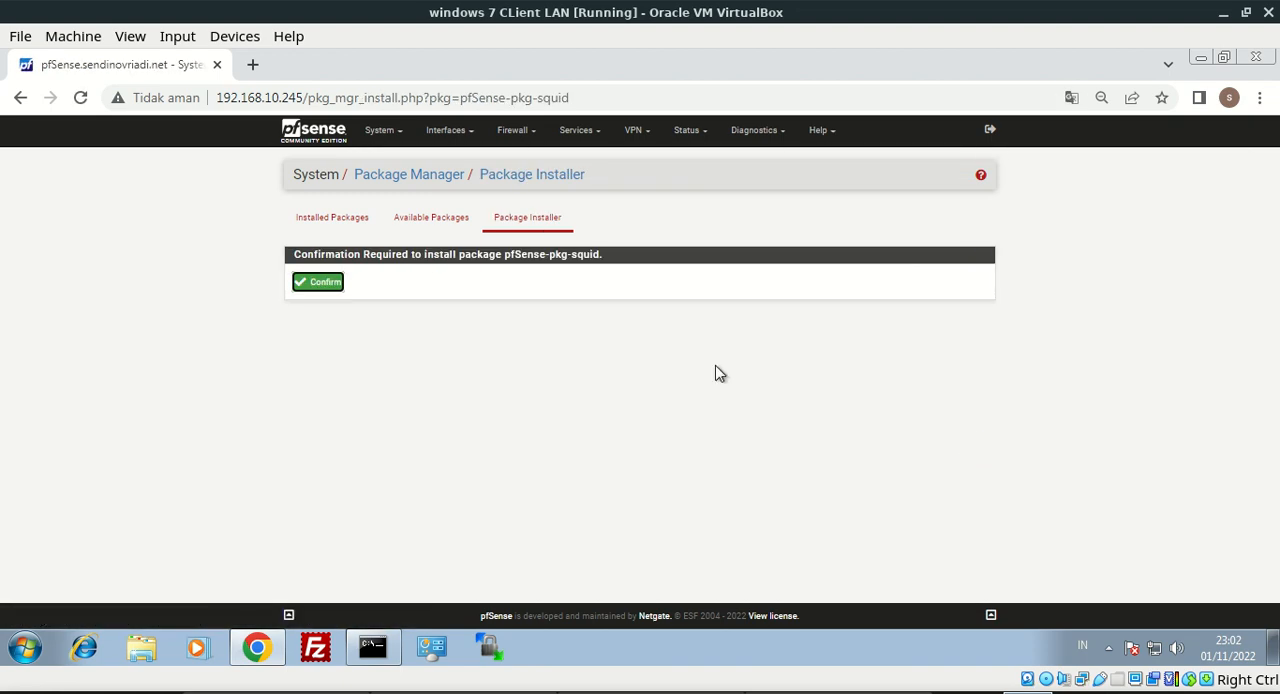
left_click(328, 285)
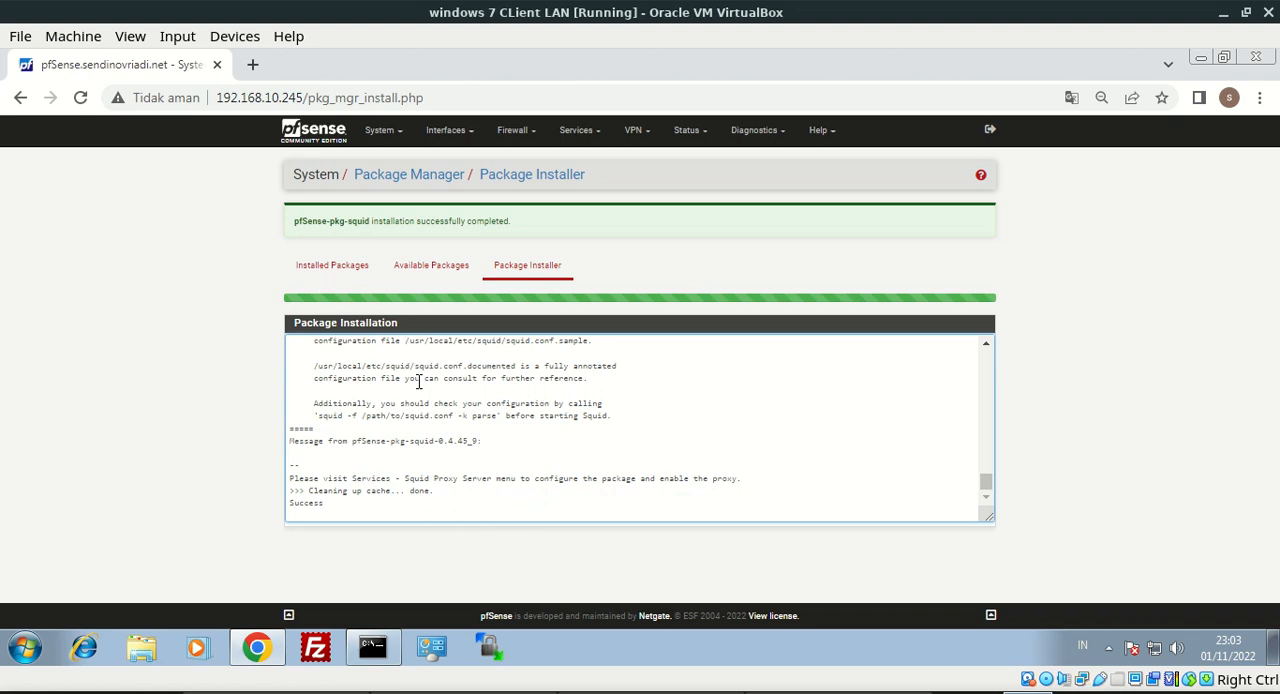
Open the Certificate Manager's CAs page and start adding a new certificate authority
left_click(578, 131)
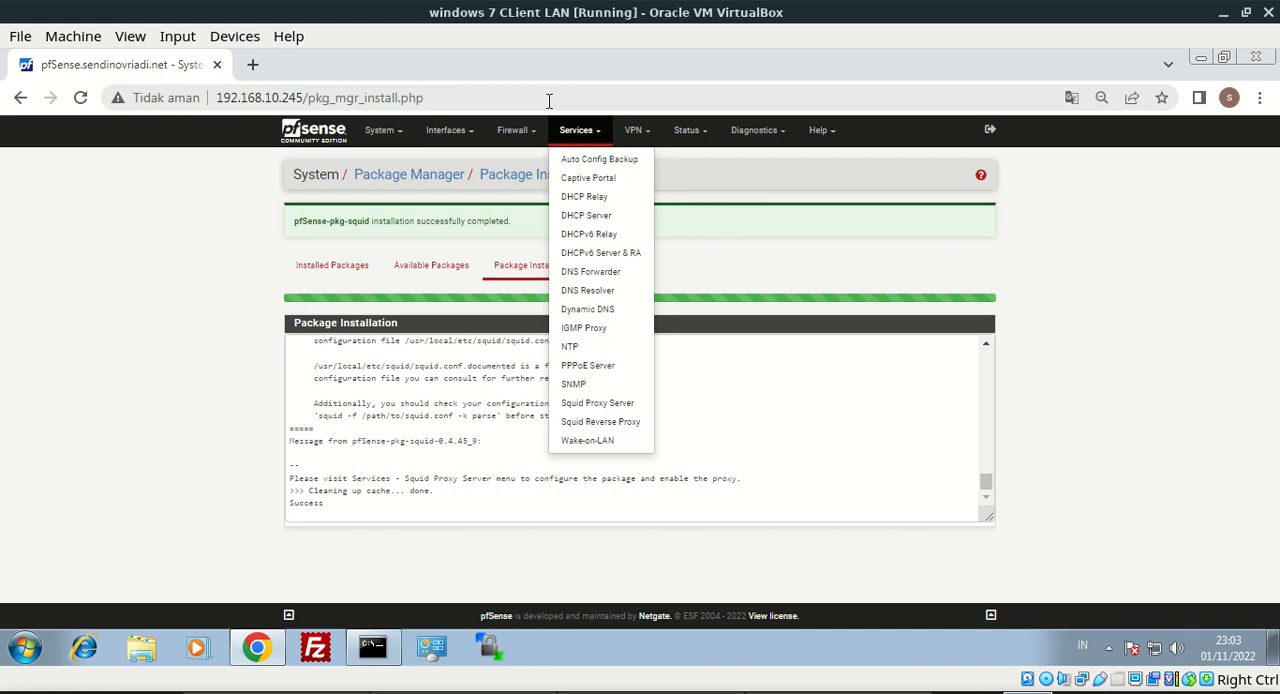
left_click(384, 132)
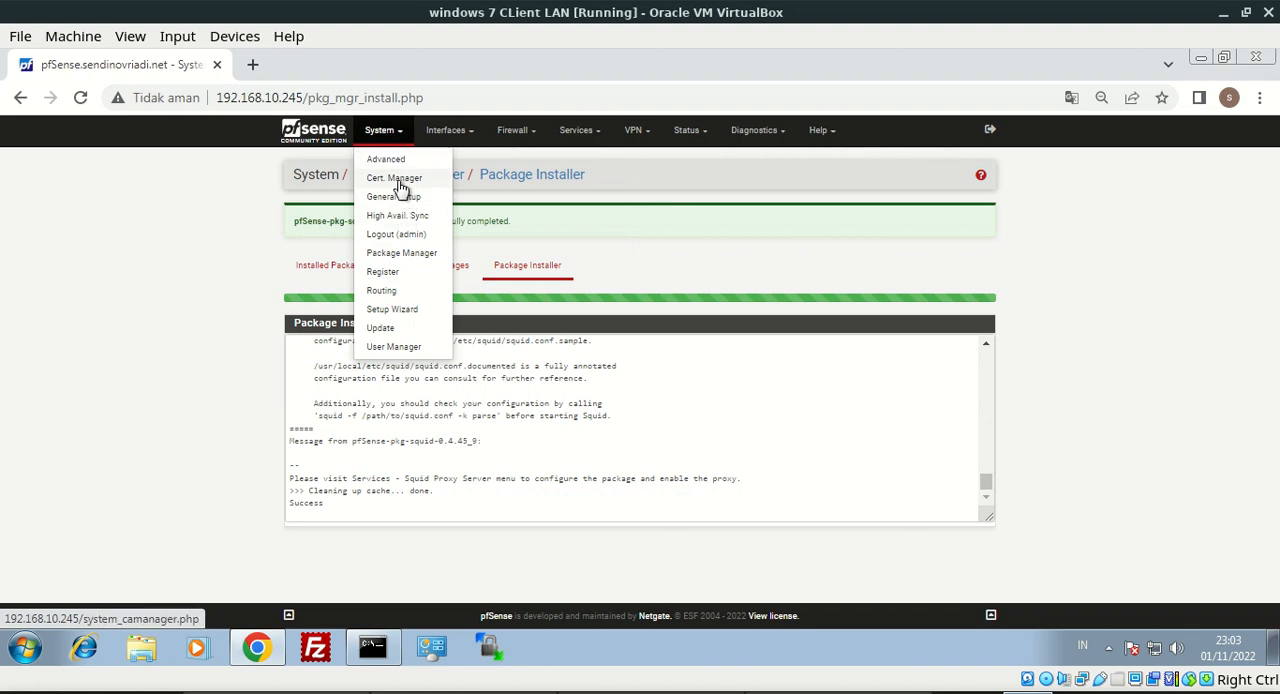
left_click(395, 178)
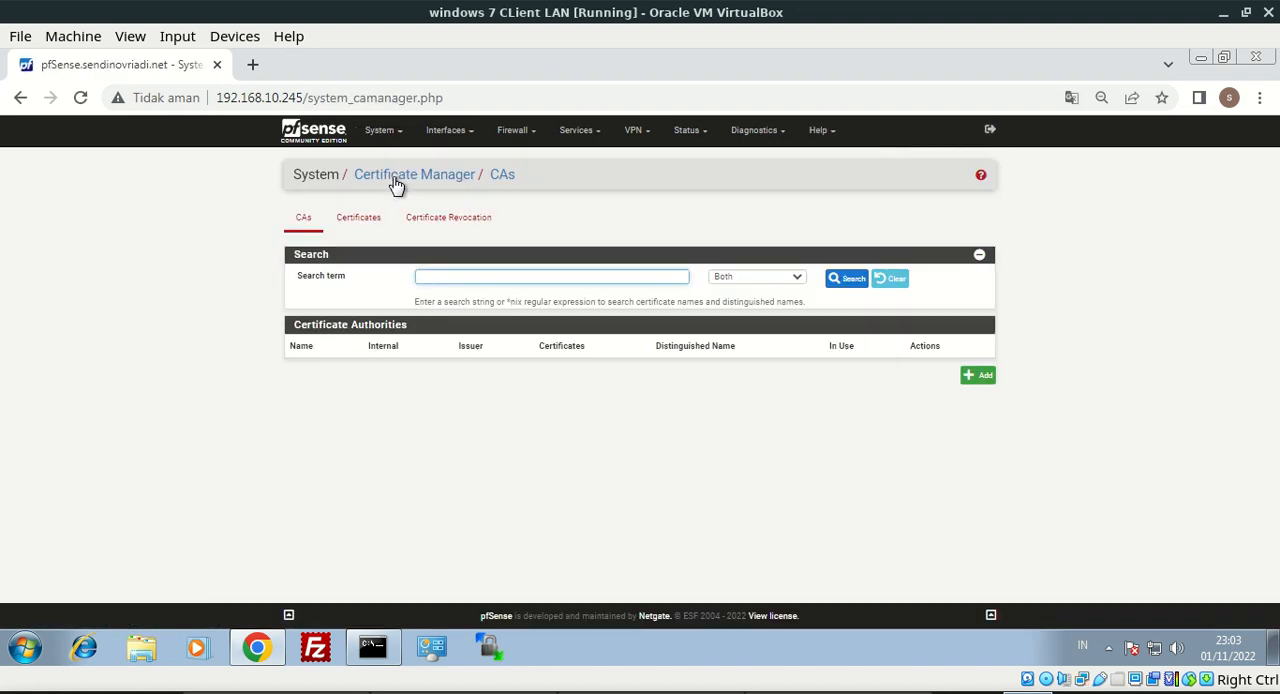
left_click(978, 376)
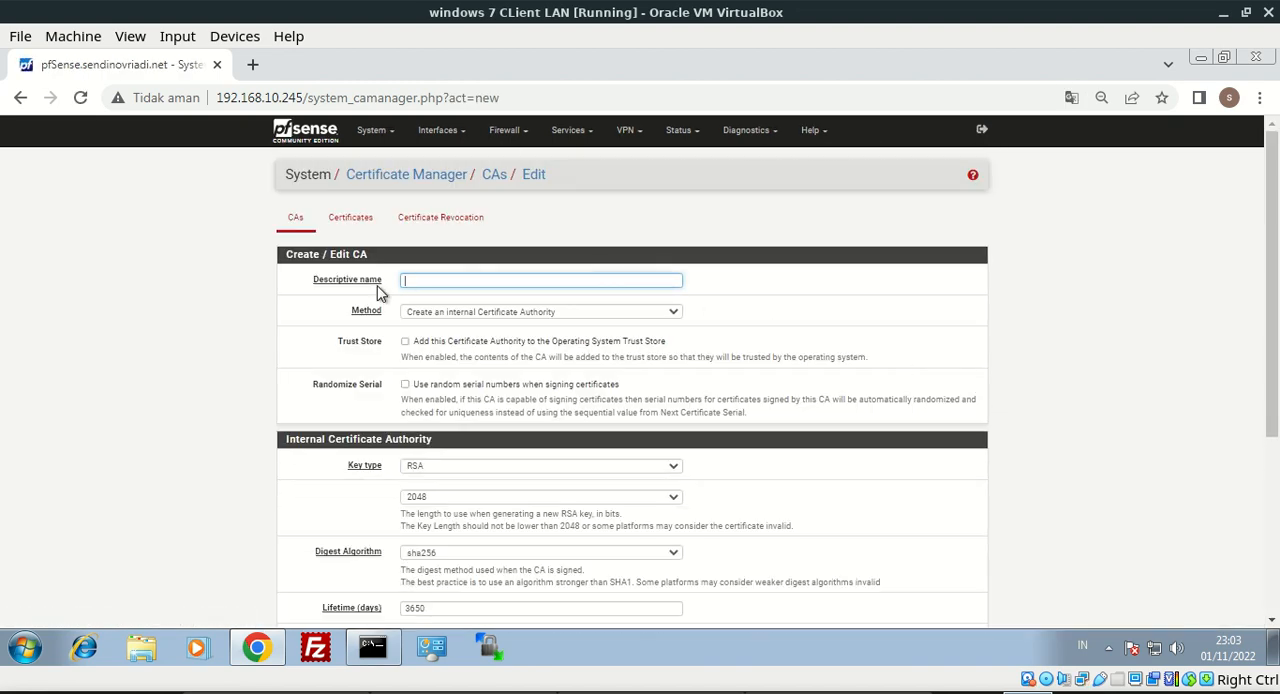
Name the CA sendinovriadi.net, use the internal Certificate Authority method and add it to the operating system trust store
left_click_drag(386, 288, 306, 288)
left_click(404, 282)
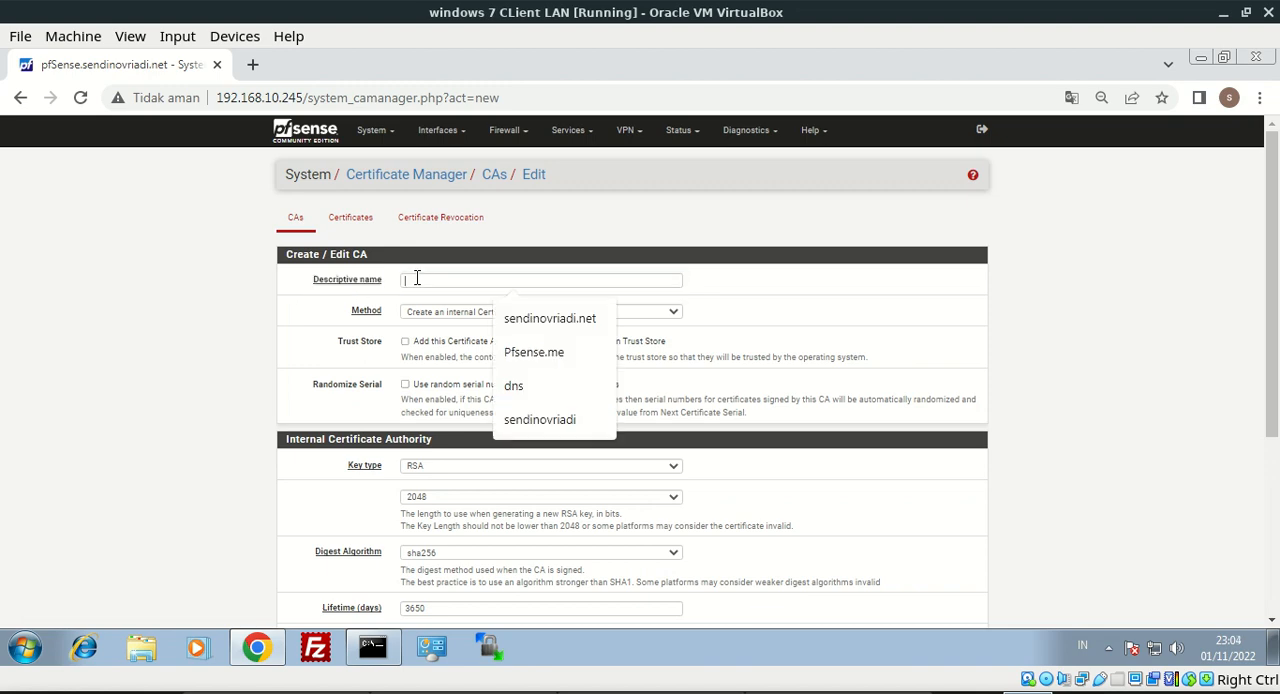
left_click(583, 320)
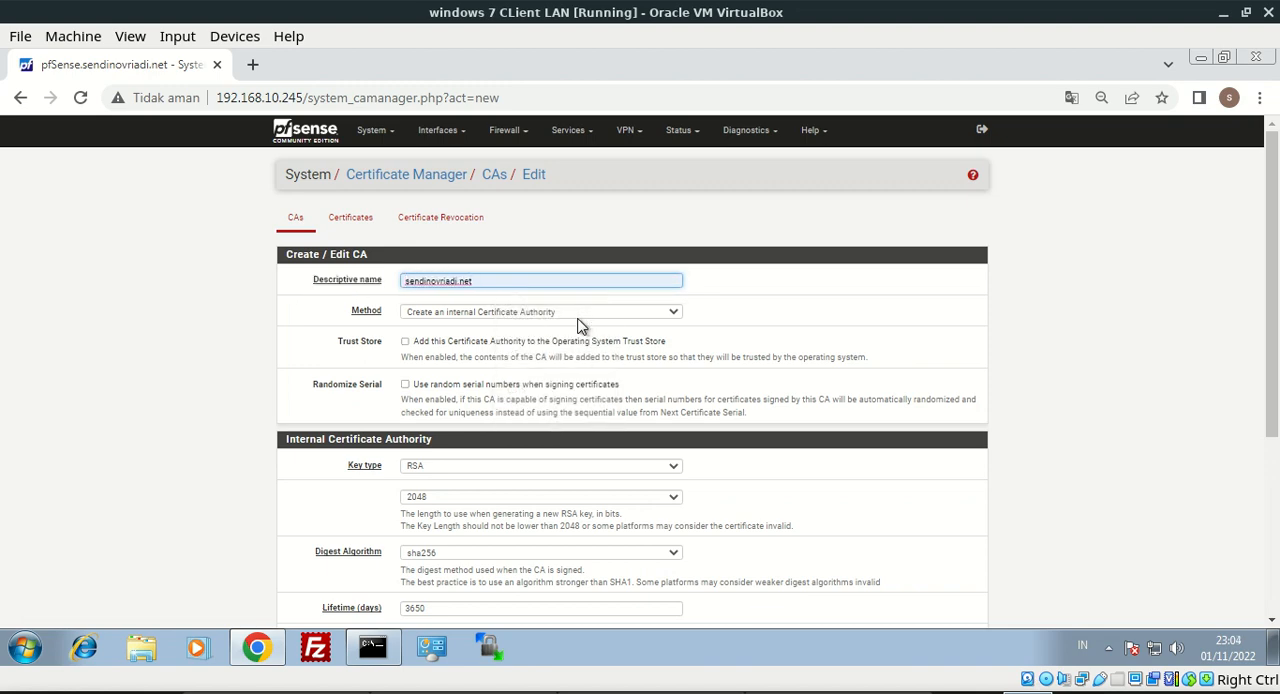
left_click(559, 314)
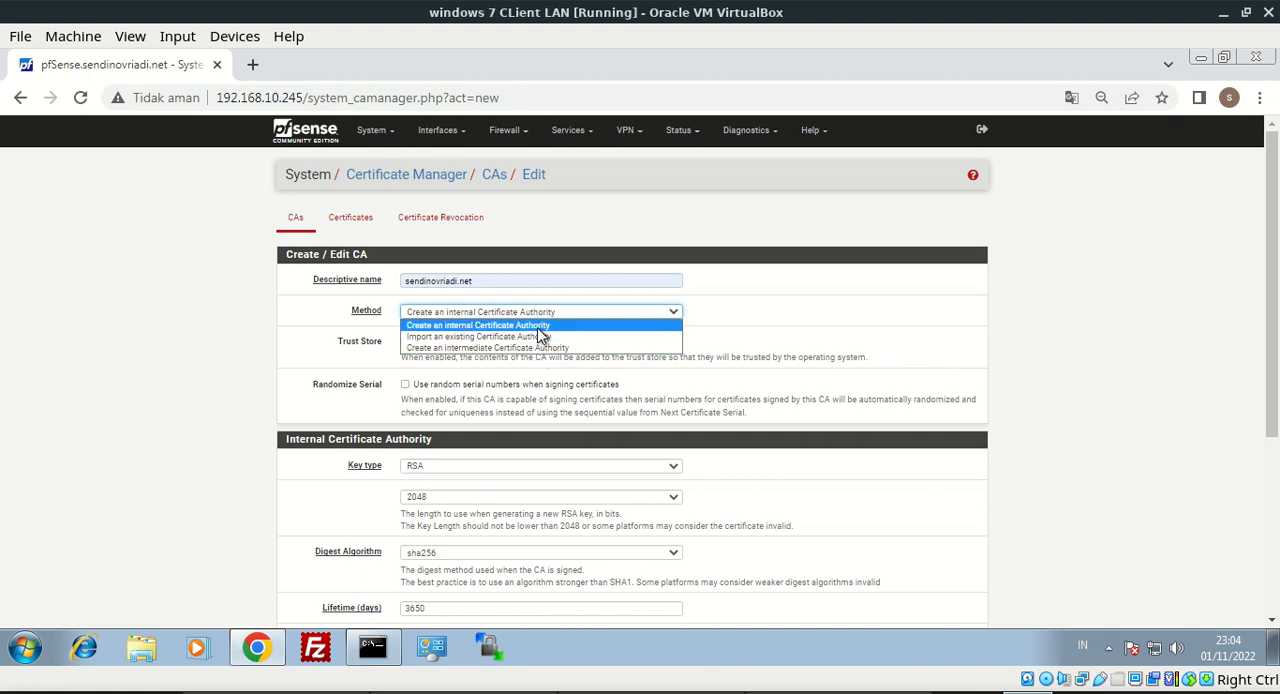
left_click(538, 328)
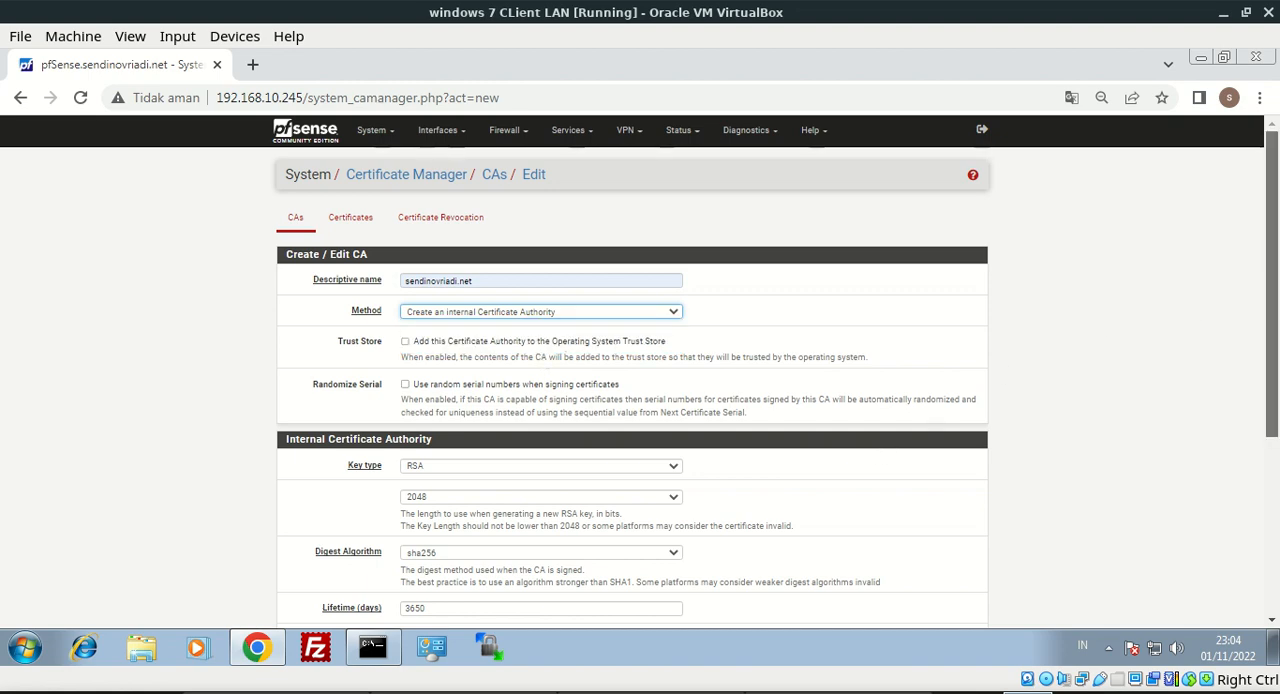
scroll(1213, 366, "down", 1)
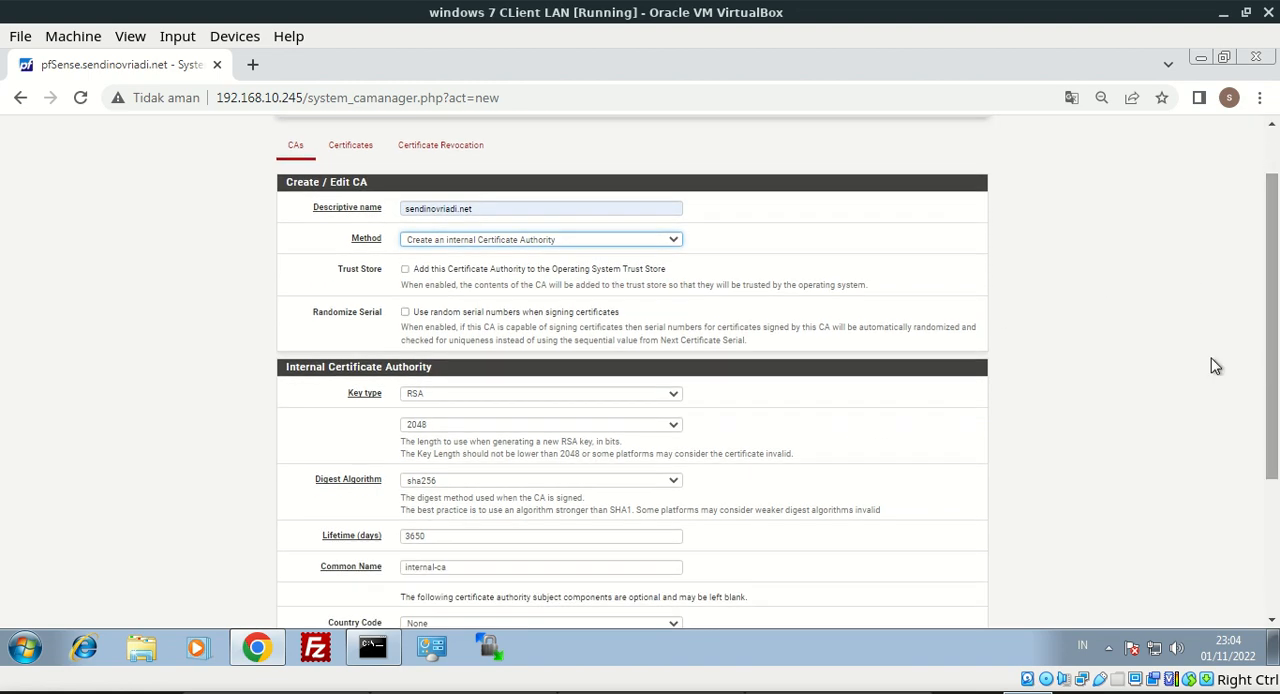
left_click(414, 271)
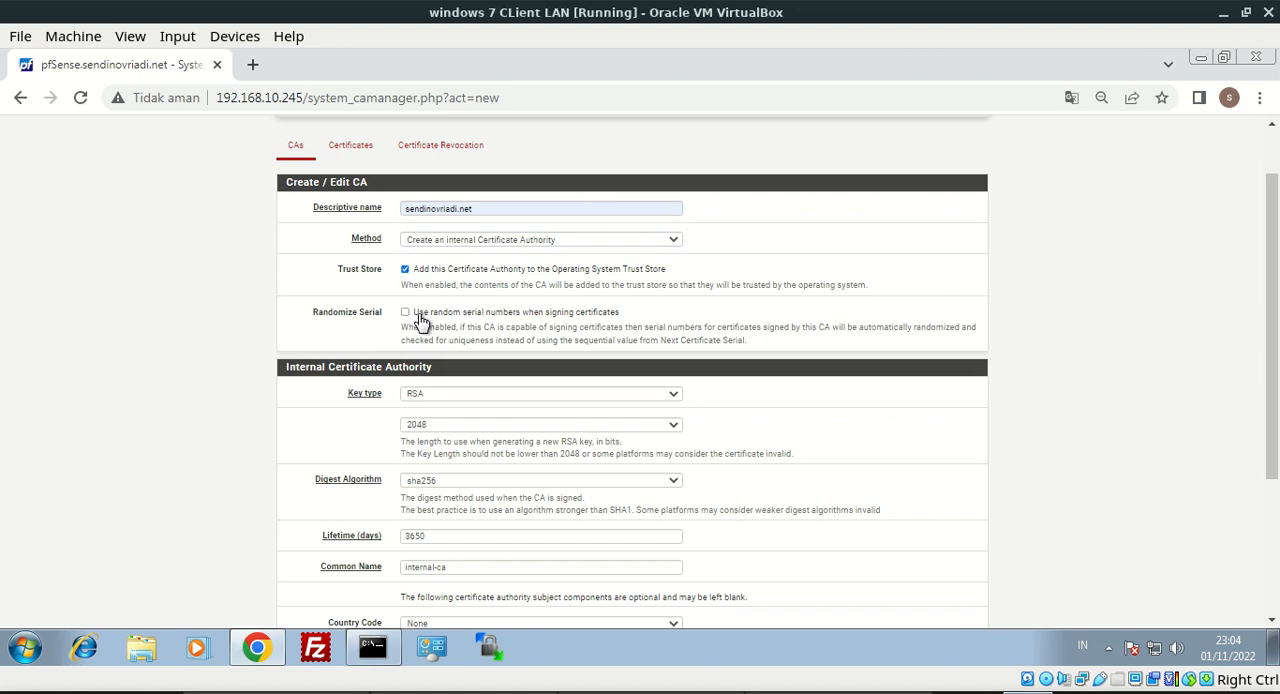
Replace the certificate authority's common name with sendinovriadi.net-ca
scroll(800, 366, "down", 3)
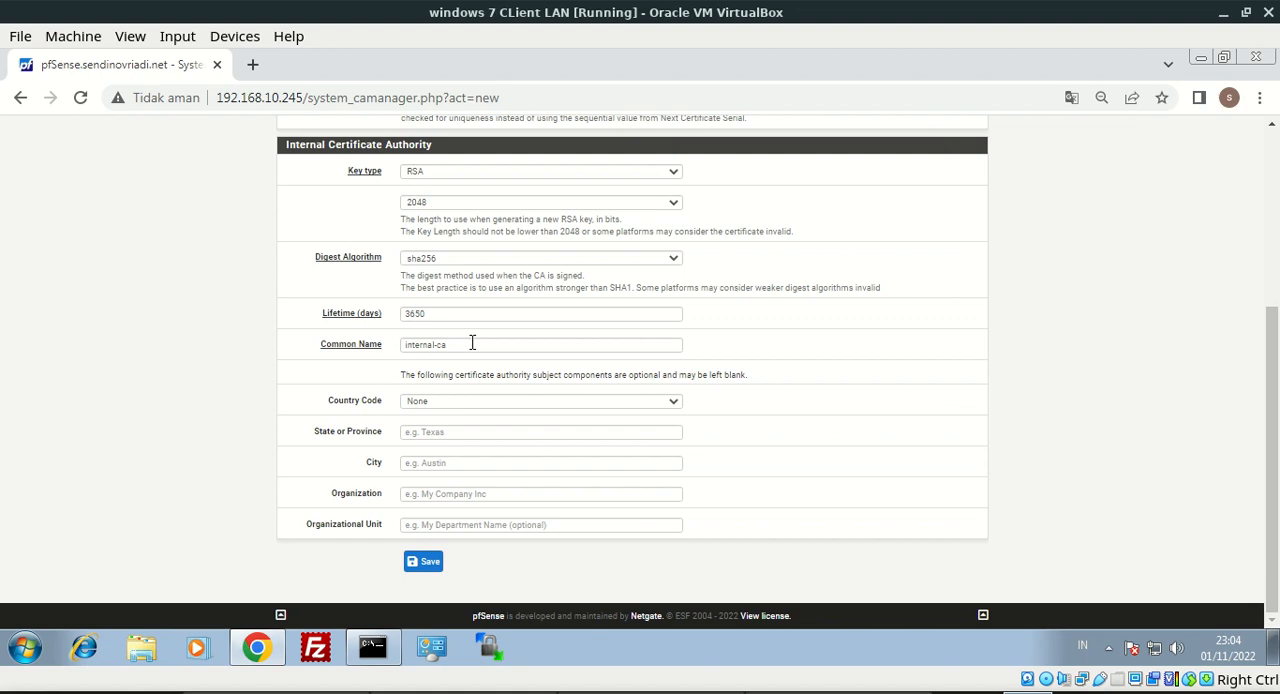
left_click_drag(472, 343, 398, 345)
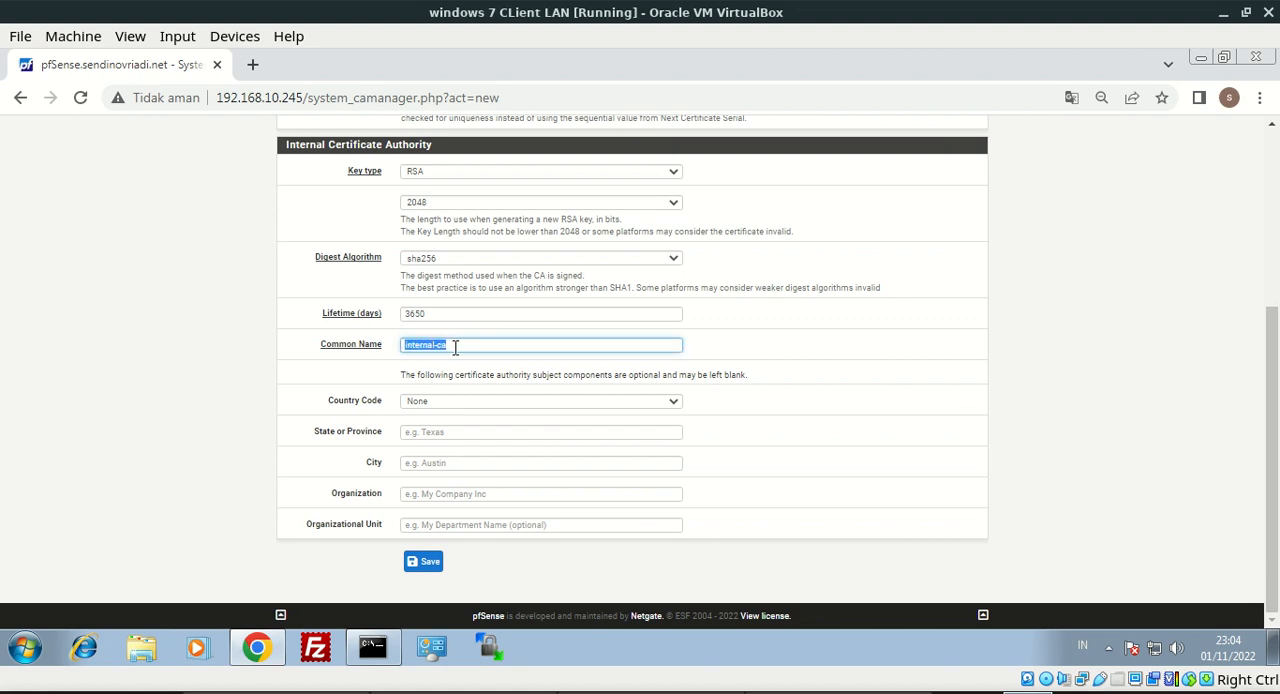
key("BackSpace")
type("sendinovriadi.ne")
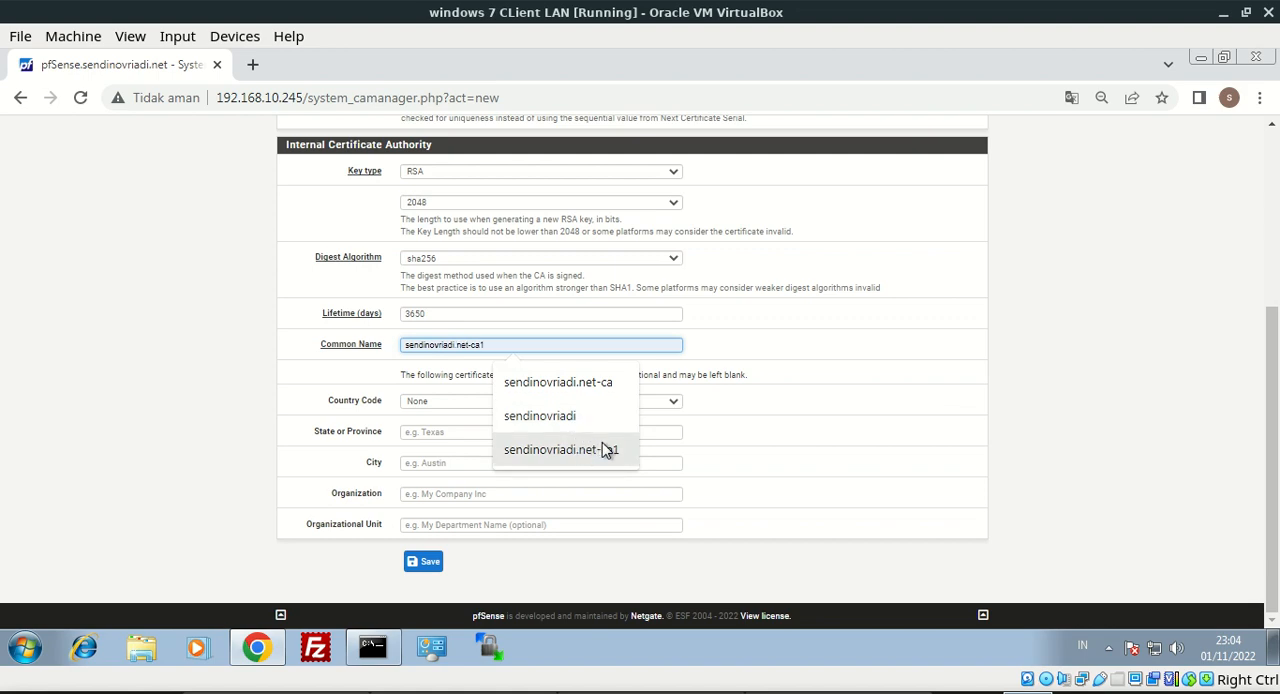
left_click(592, 389)
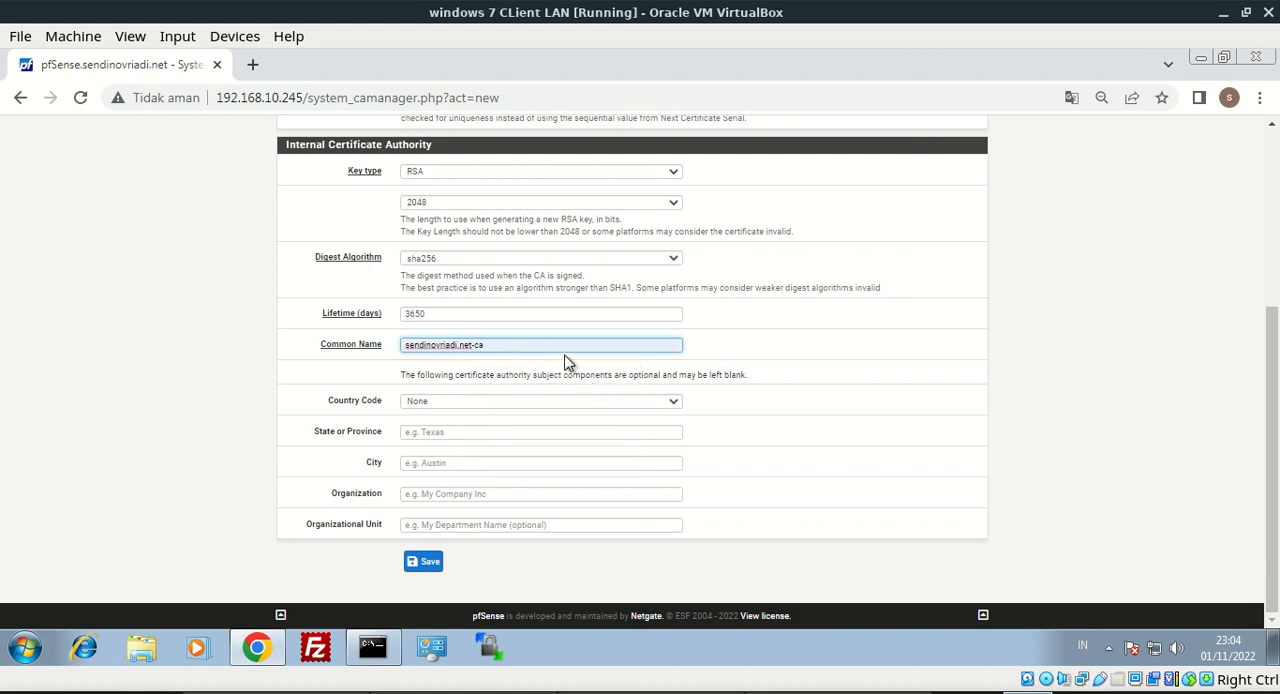
left_click_drag(511, 347, 393, 338)
left_click(935, 357)
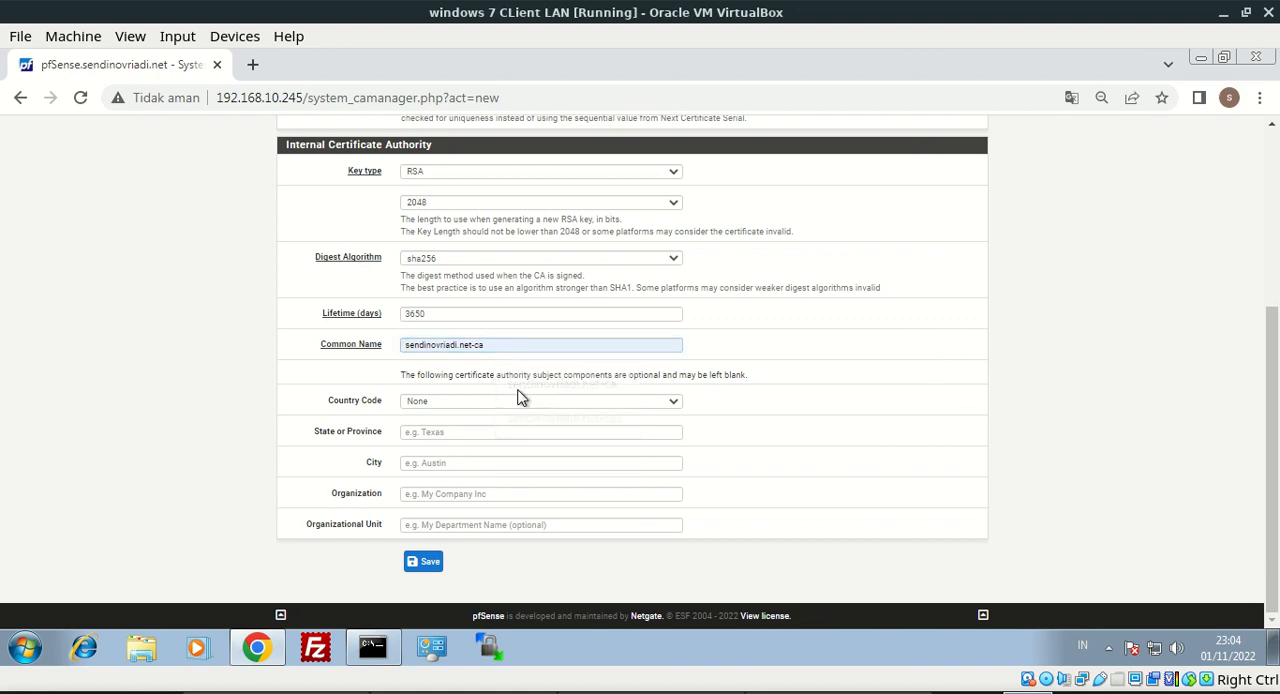
Fill in the certificate authority's subject with country code ID, province Jawa Barat, city Depok and organization pfsense
left_click(417, 402)
type("id")
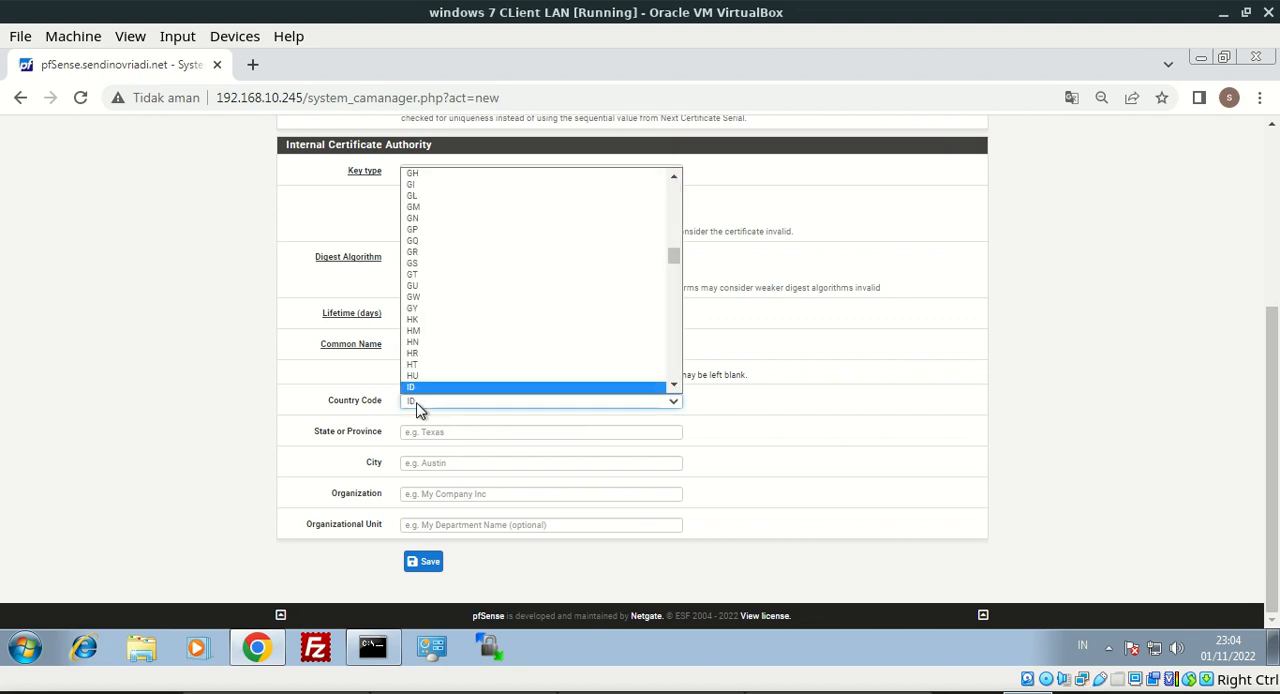
key("Return")
left_click(428, 434)
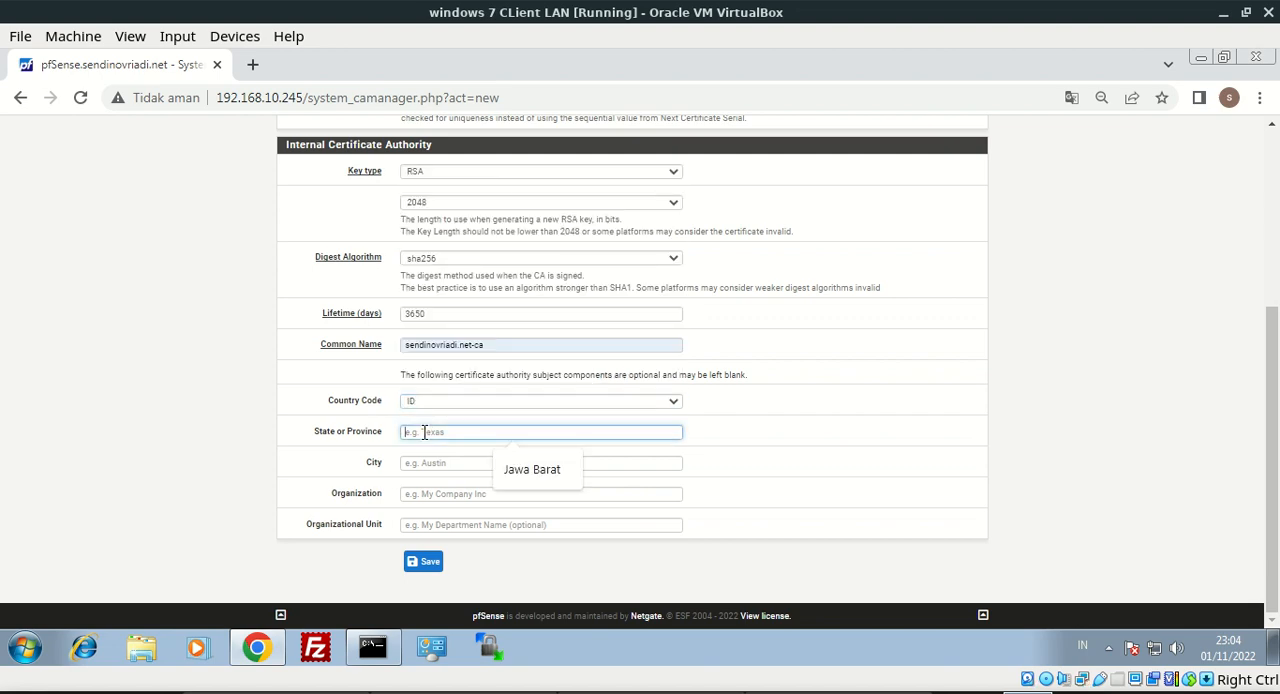
left_click(508, 472)
left_click(489, 466)
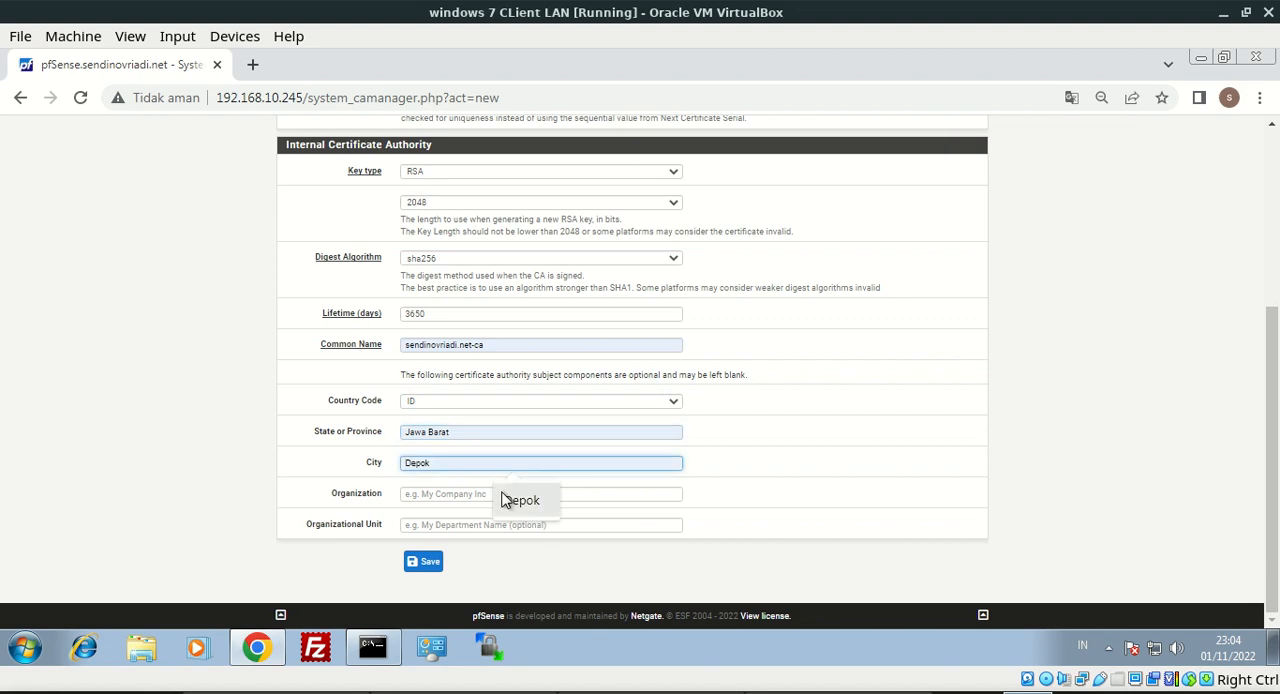
left_click(521, 500)
left_click(490, 494)
left_click(516, 531)
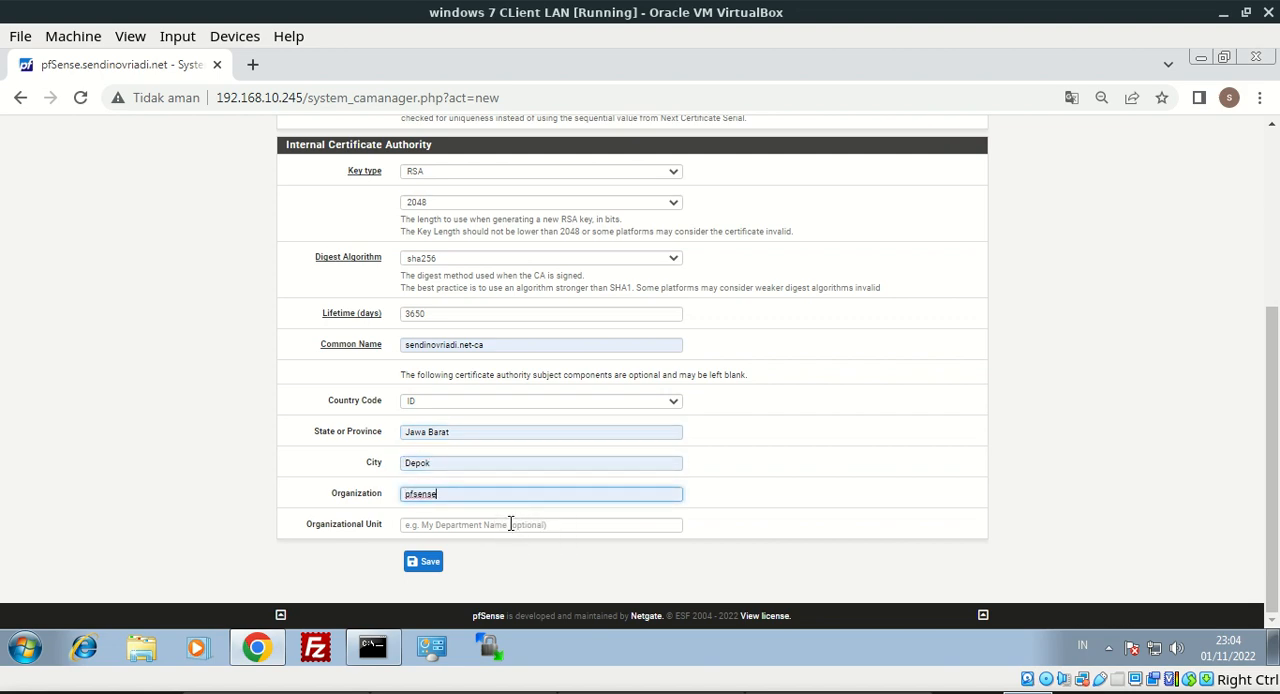
Save the new certificate authority and export its certificate as a .crt file
left_click(425, 565)
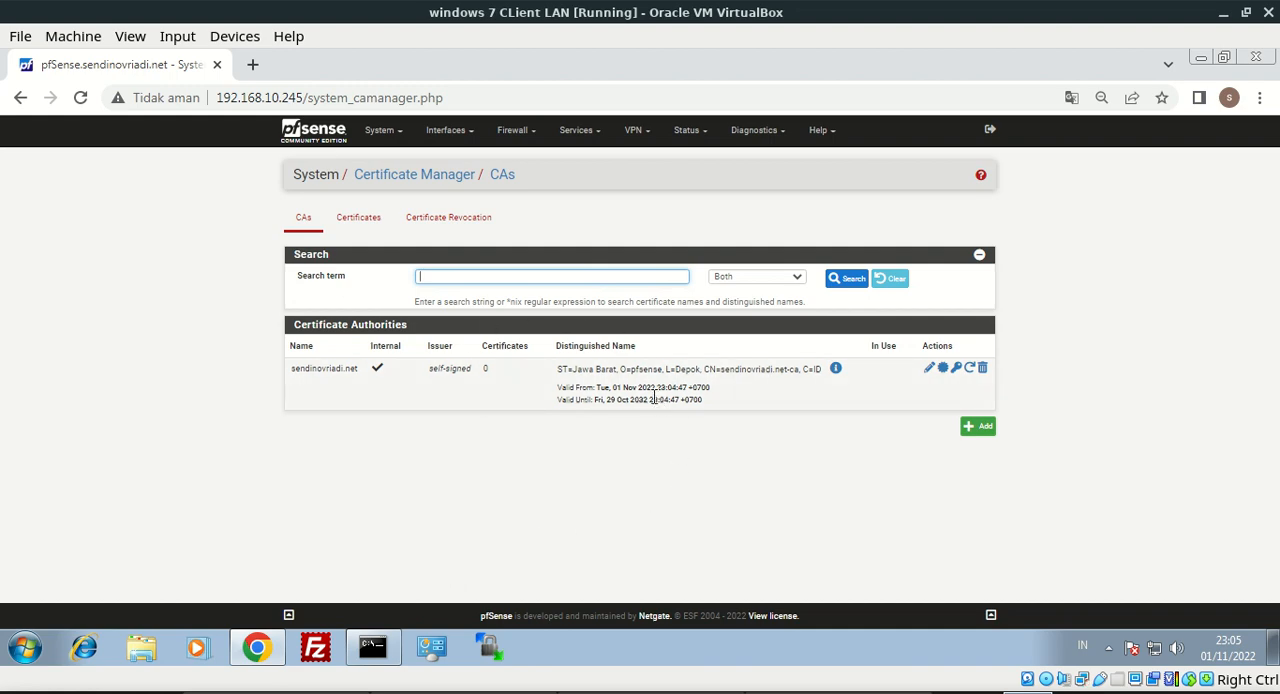
left_click(945, 371)
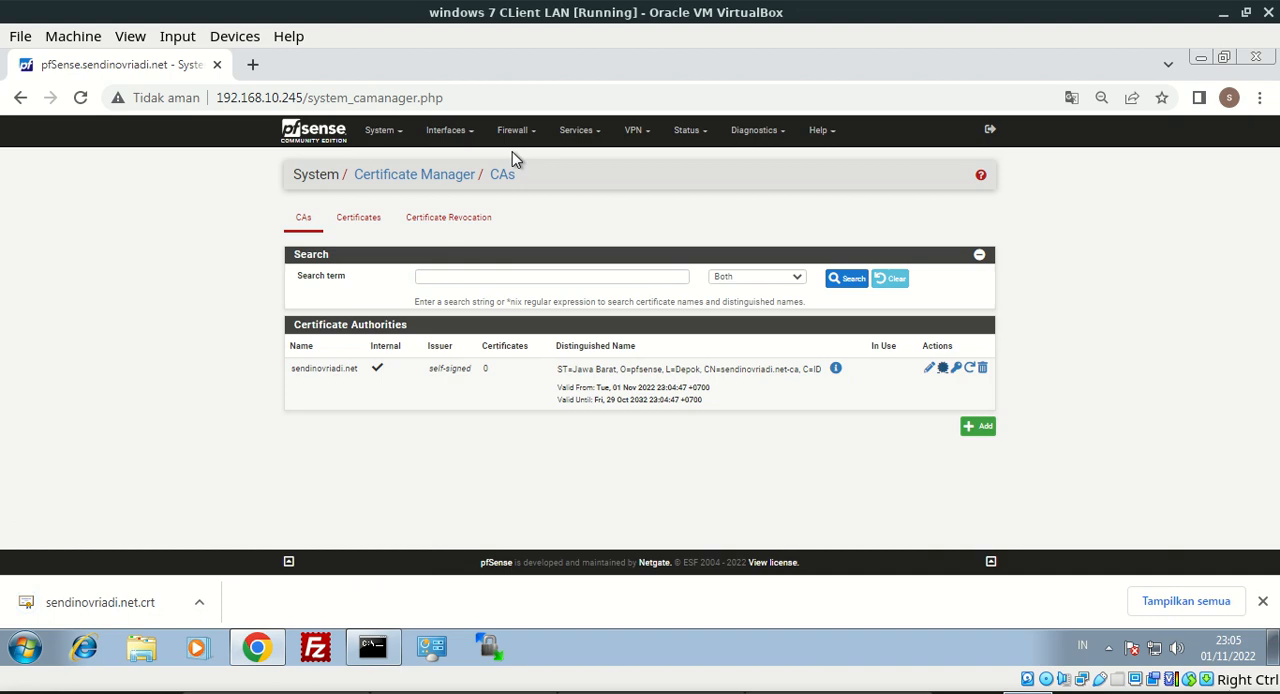
In the Squid Proxy Server's local cache settings, set the memory cache size to 1000 MB and save
left_click(574, 134)
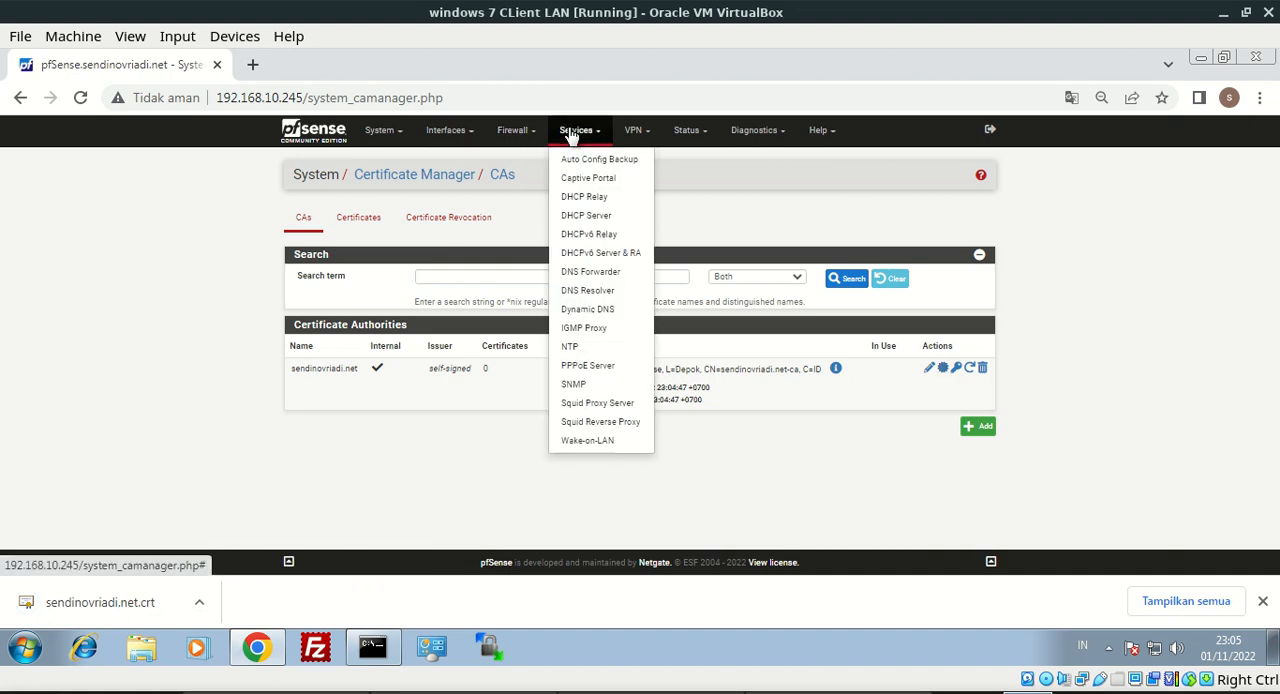
left_click(596, 403)
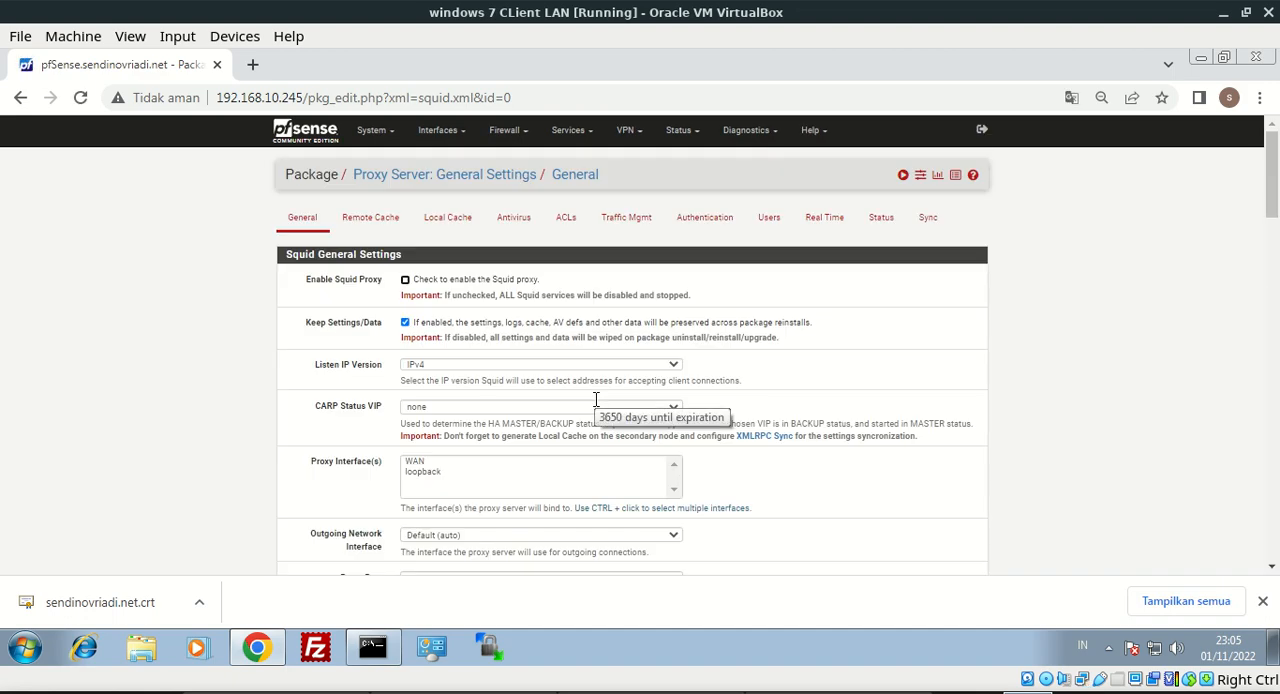
left_click(436, 226)
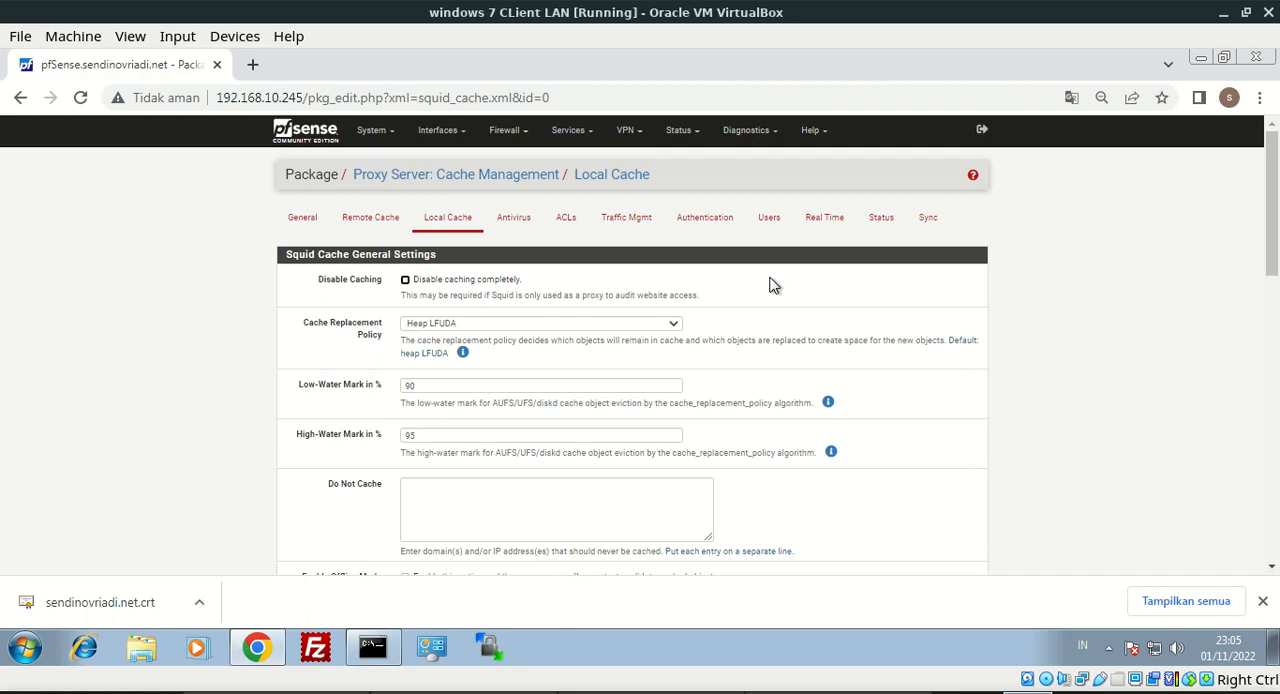
left_click_drag(1271, 200, 1268, 375)
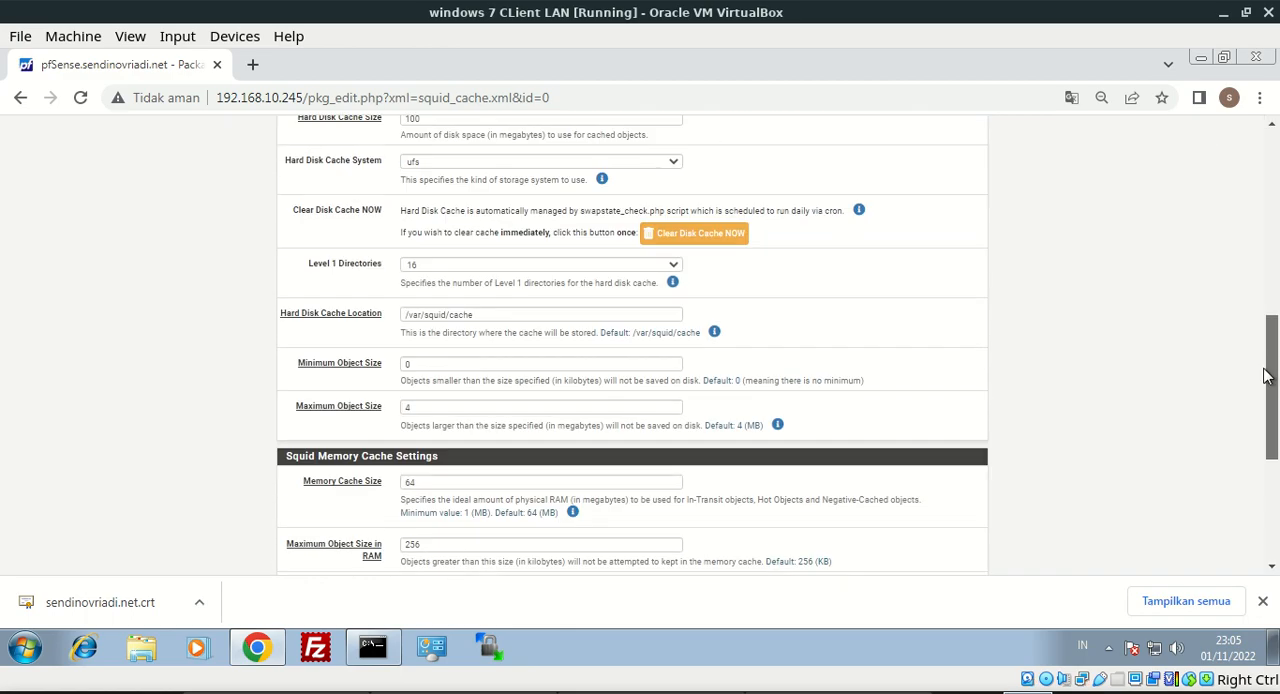
double_click(460, 486)
type("1000")
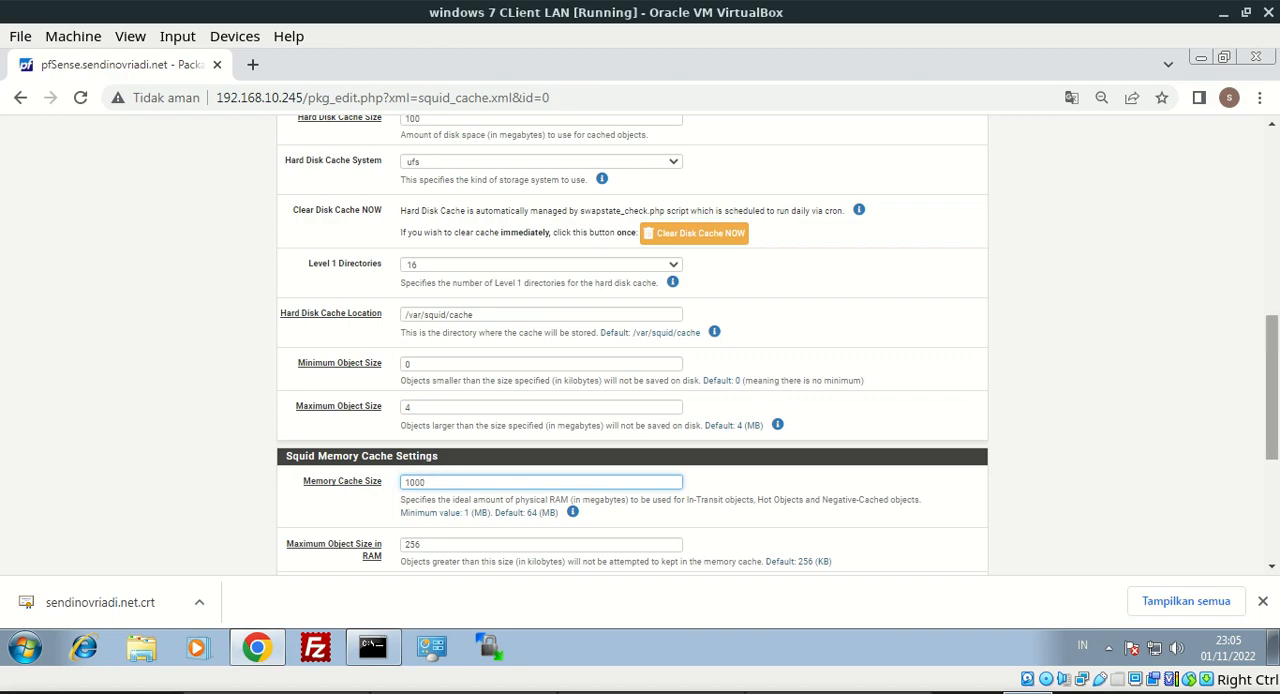
scroll(1272, 400, "down", 3)
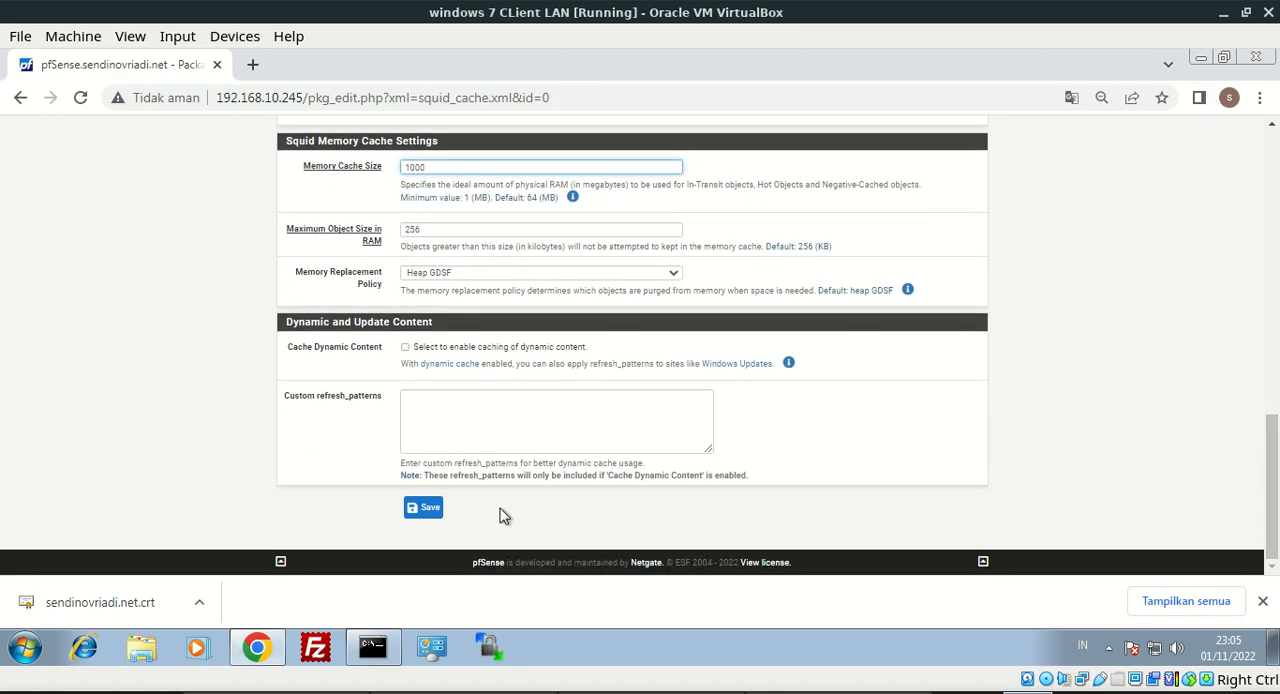
left_click(426, 510)
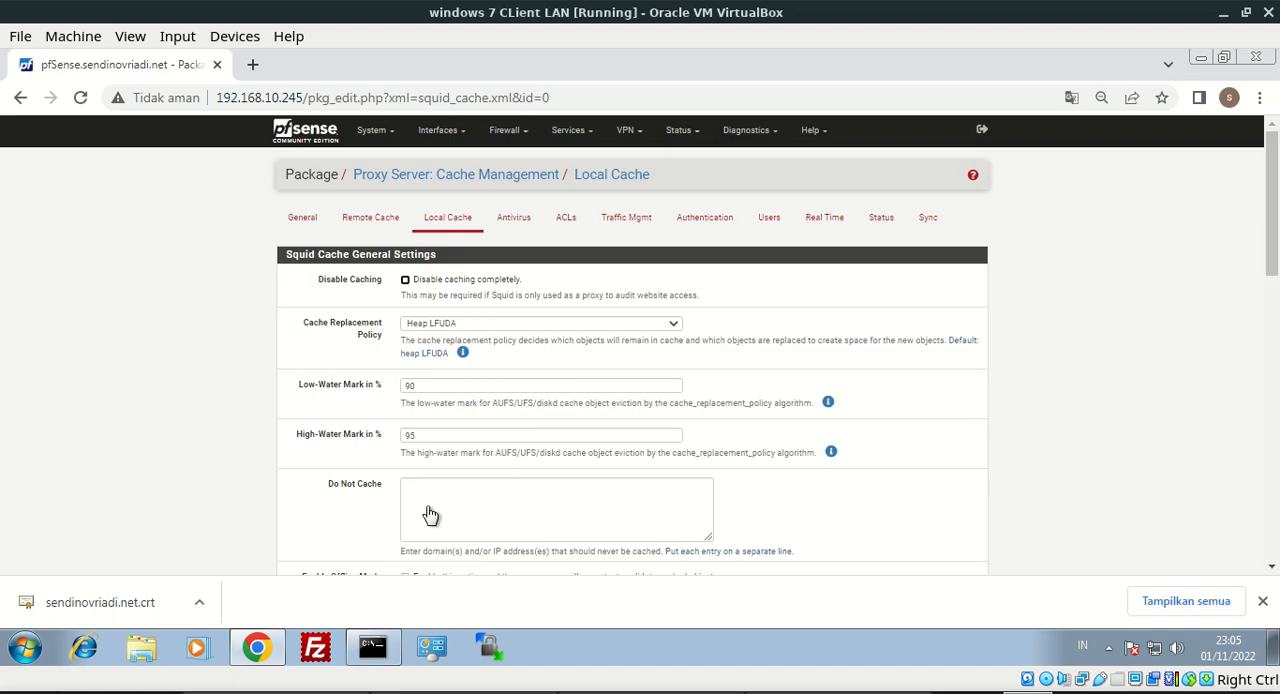
In the Squid general settings, enable the Squid proxy and choose WAN as its proxy interface
left_click(302, 219)
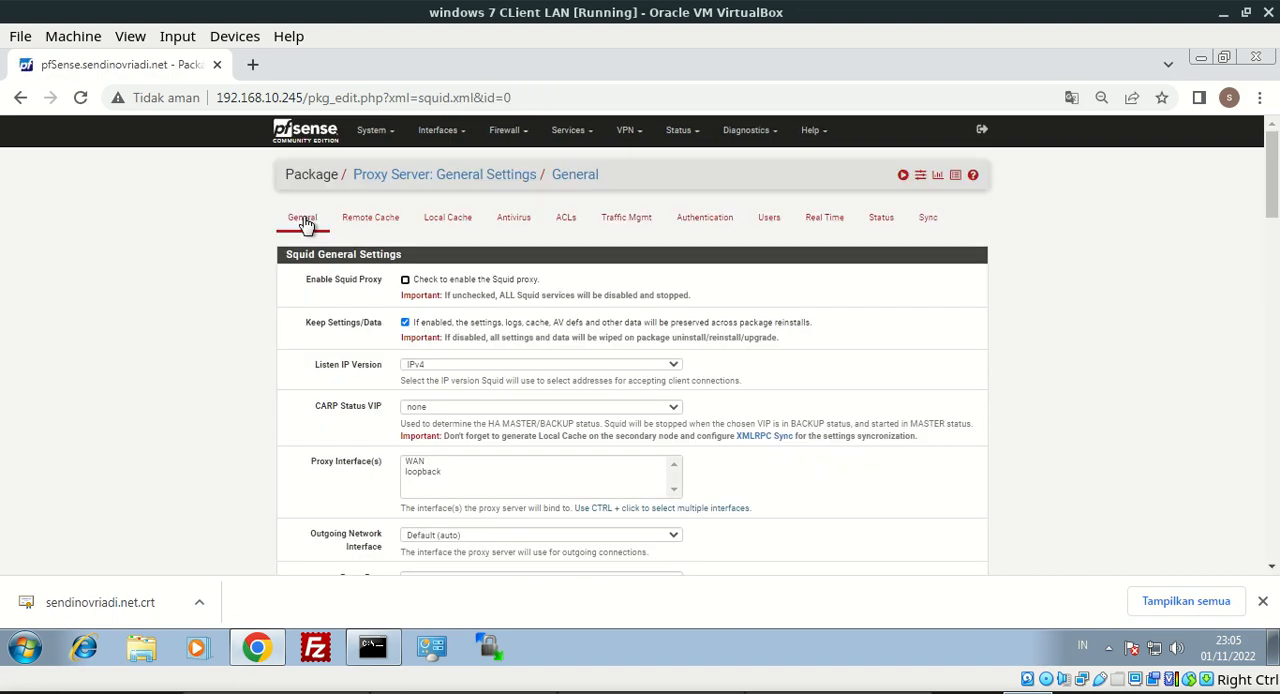
left_click(405, 281)
left_click(416, 462)
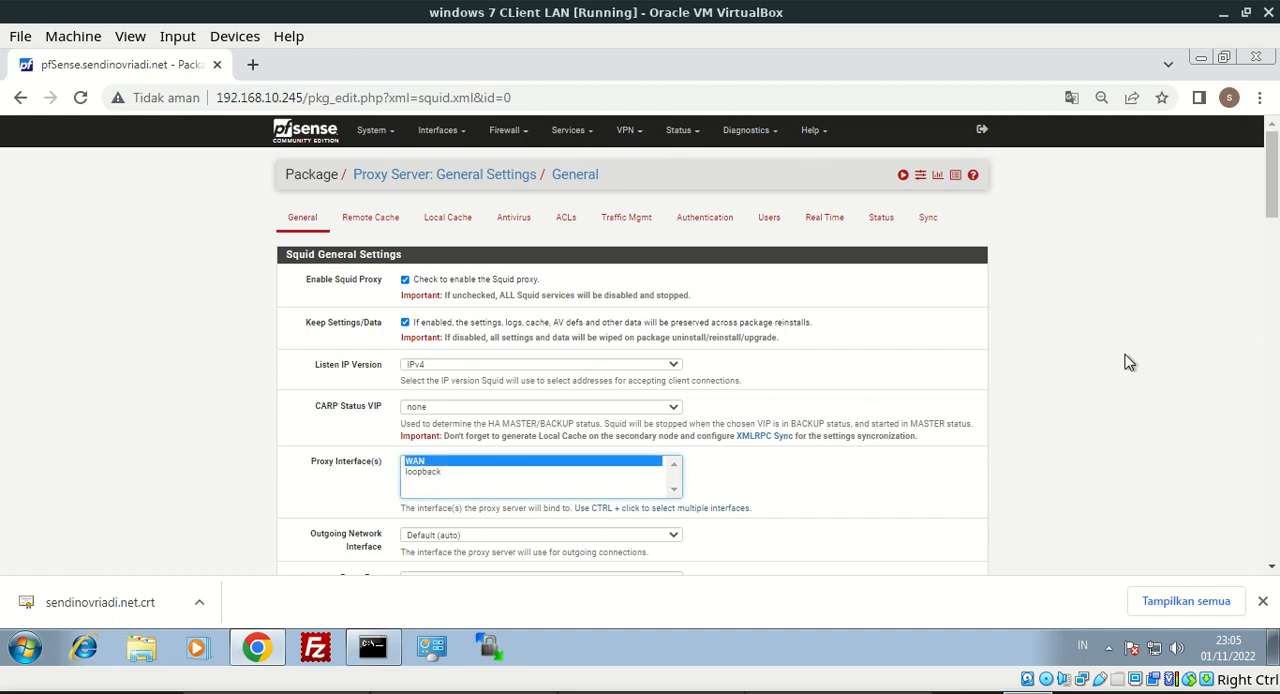
Set the Extra Trusted CA to sendinovriadi.net
scroll(1129, 362, "down", 4)
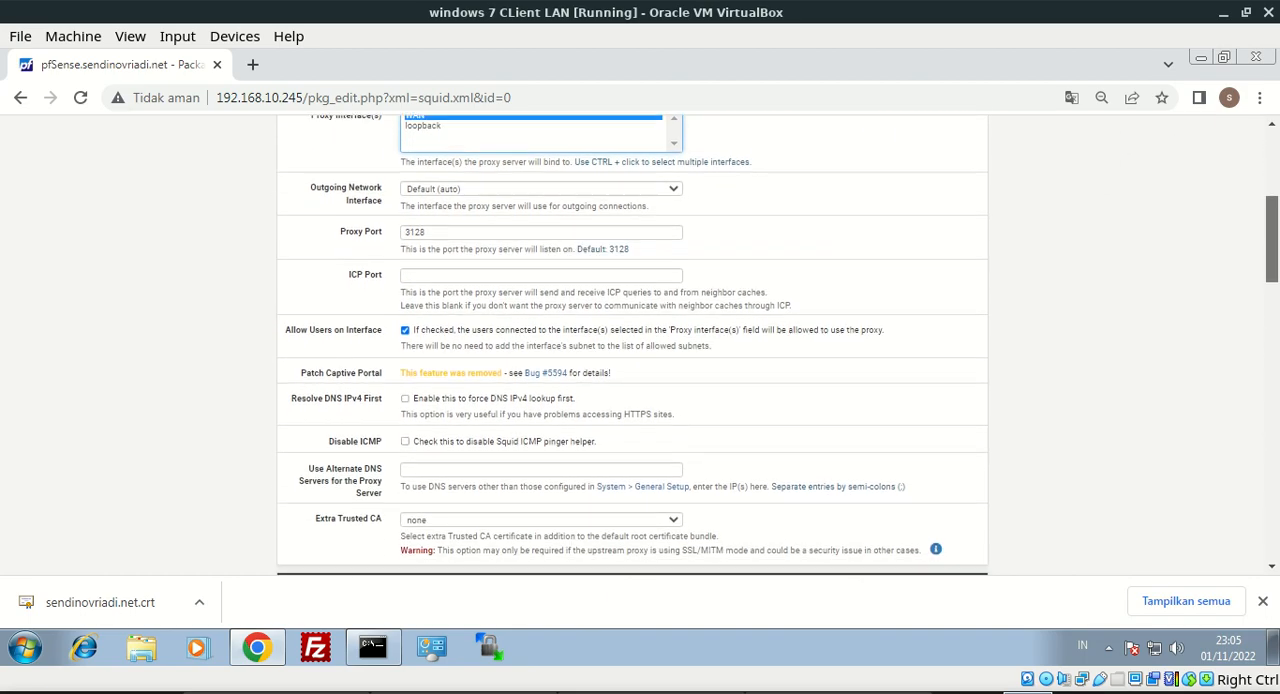
scroll(632, 345, "down", 2)
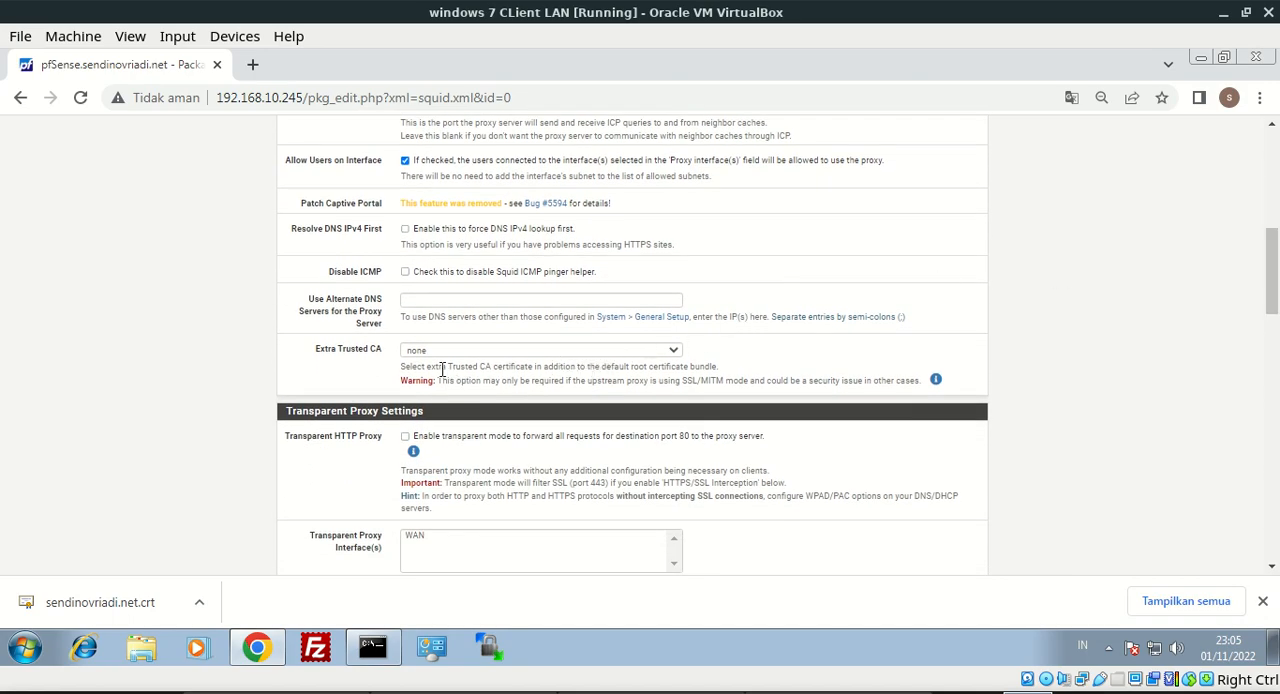
left_click_drag(317, 352, 385, 355)
left_click(428, 352)
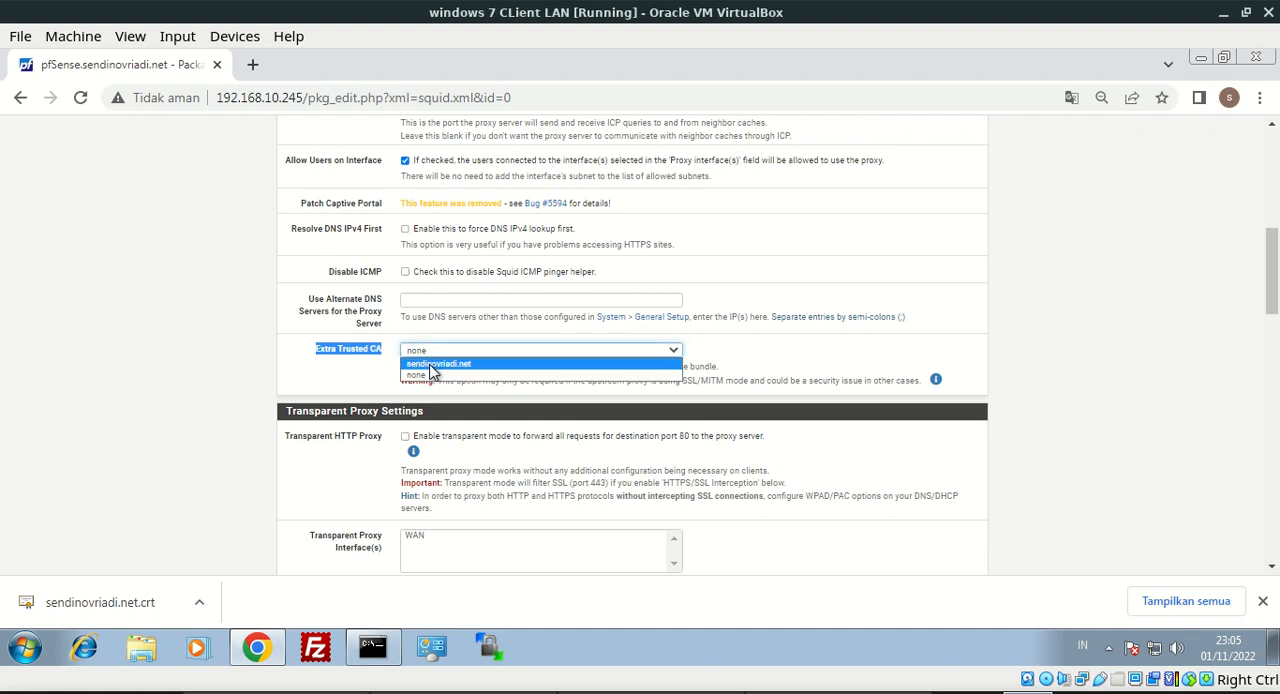
left_click(438, 364)
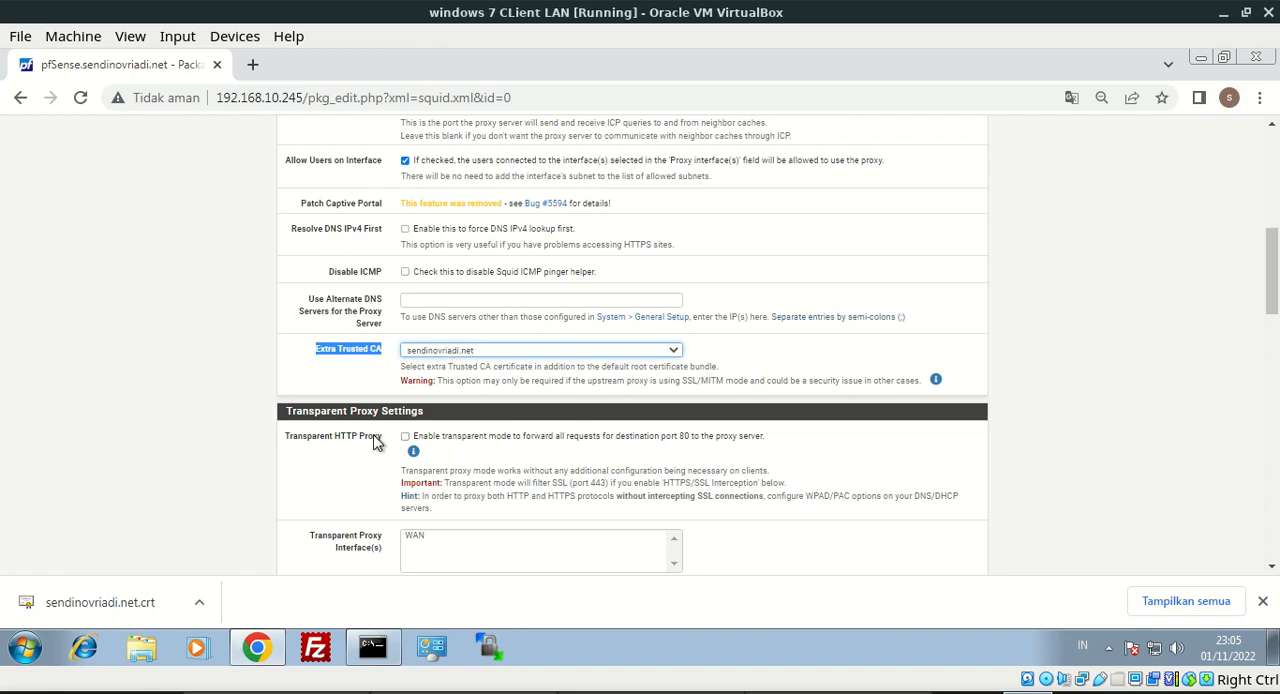
Enable the transparent HTTP proxy and choose WAN as the transparent proxy interface
left_click(405, 437)
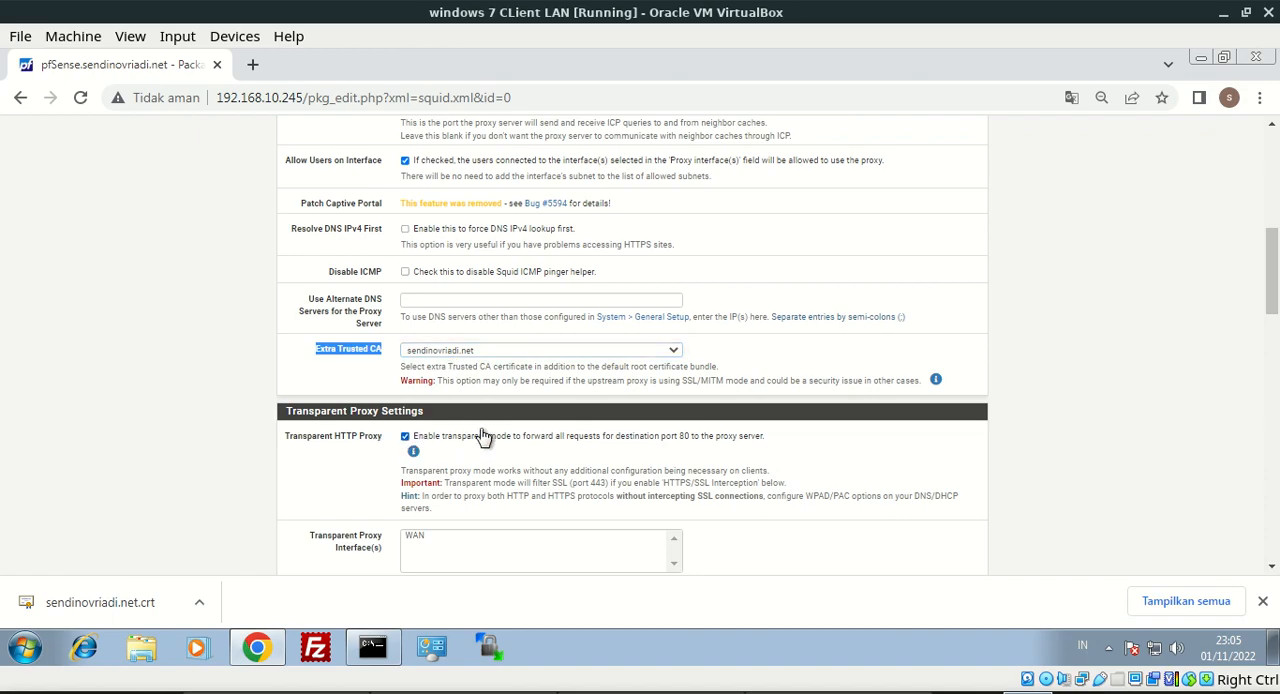
scroll(1272, 280, "down", 2)
scroll(1272, 285, "down", 3)
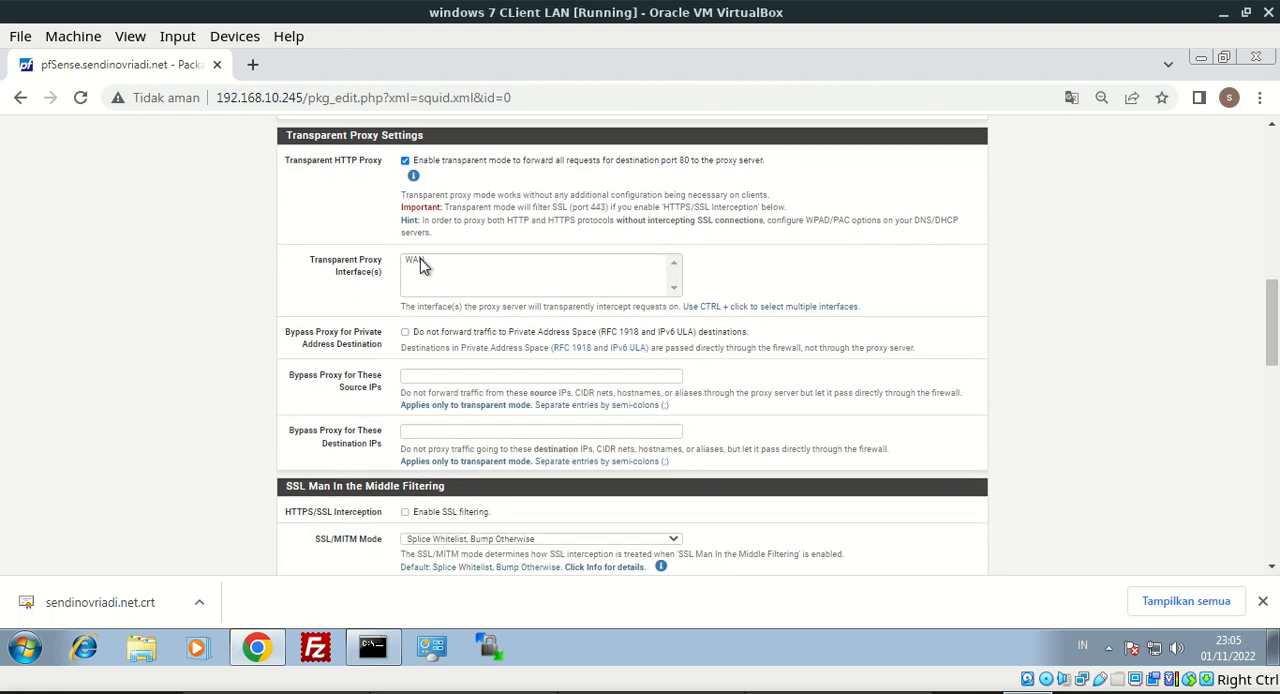
left_click(421, 260)
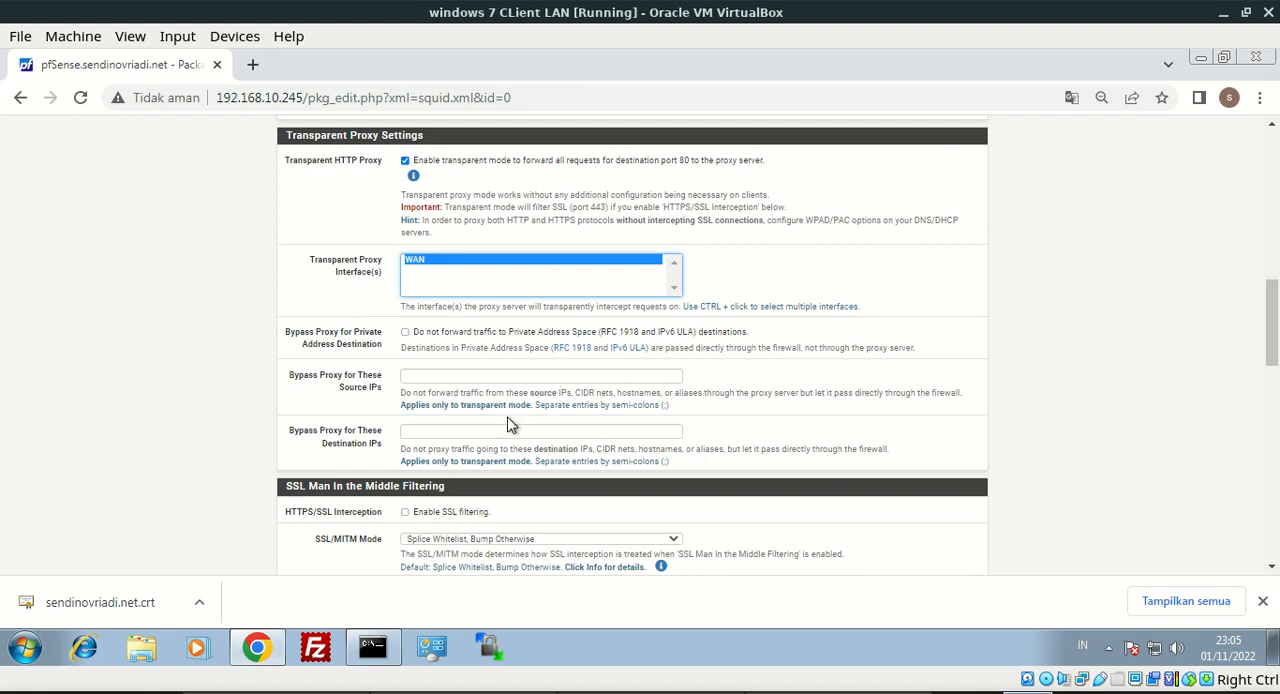
Enable HTTPS/SSL interception in Splice Whitelist, Bump Otherwise mode with WAN as the SSL intercept interface
left_click(468, 518)
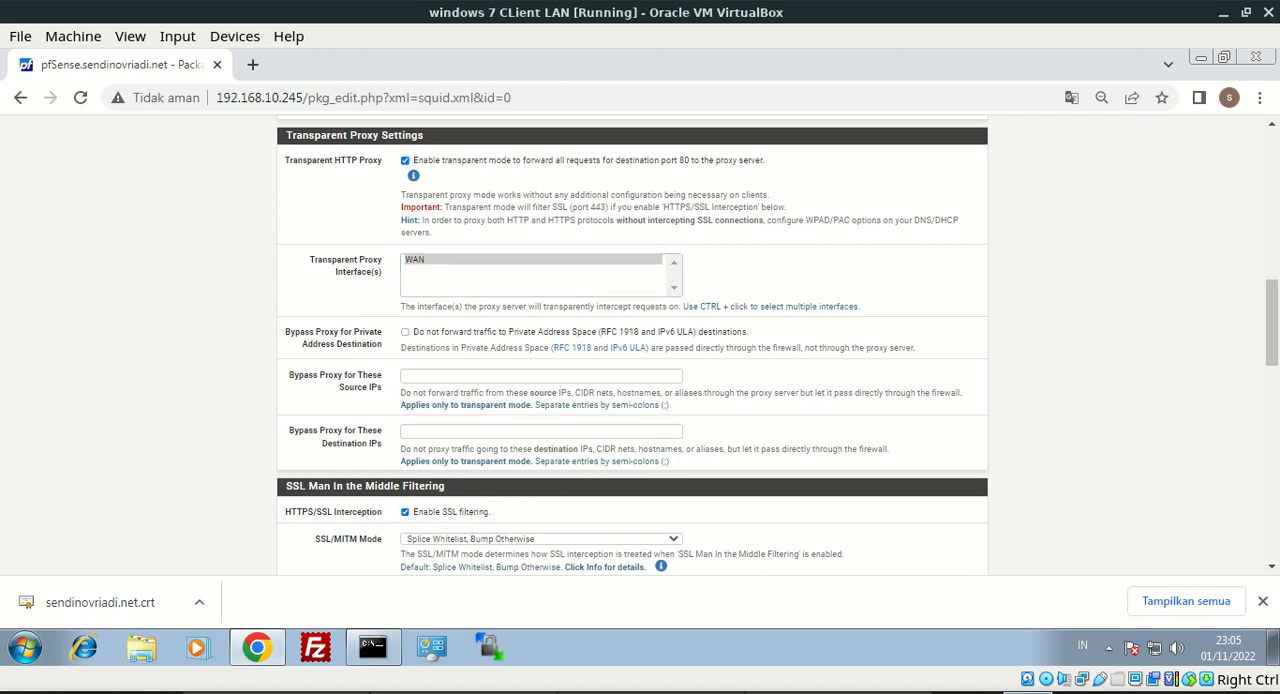
scroll(655, 203, "down", 3)
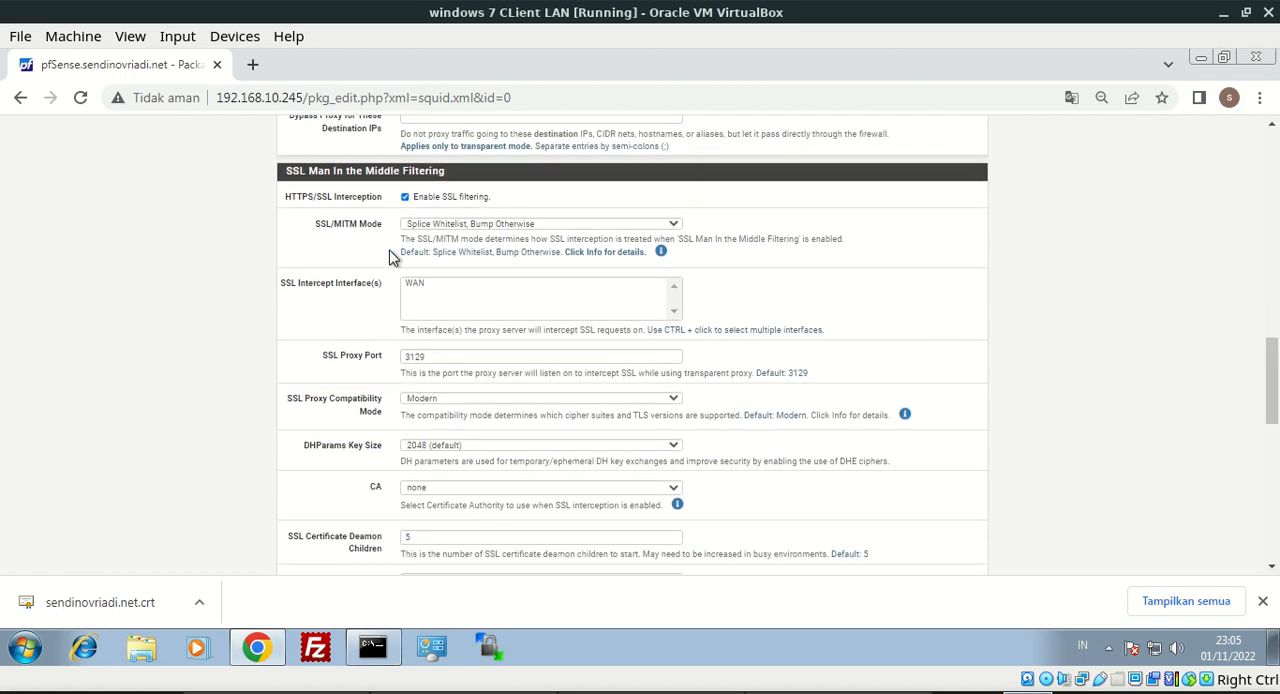
left_click_drag(333, 228, 372, 226)
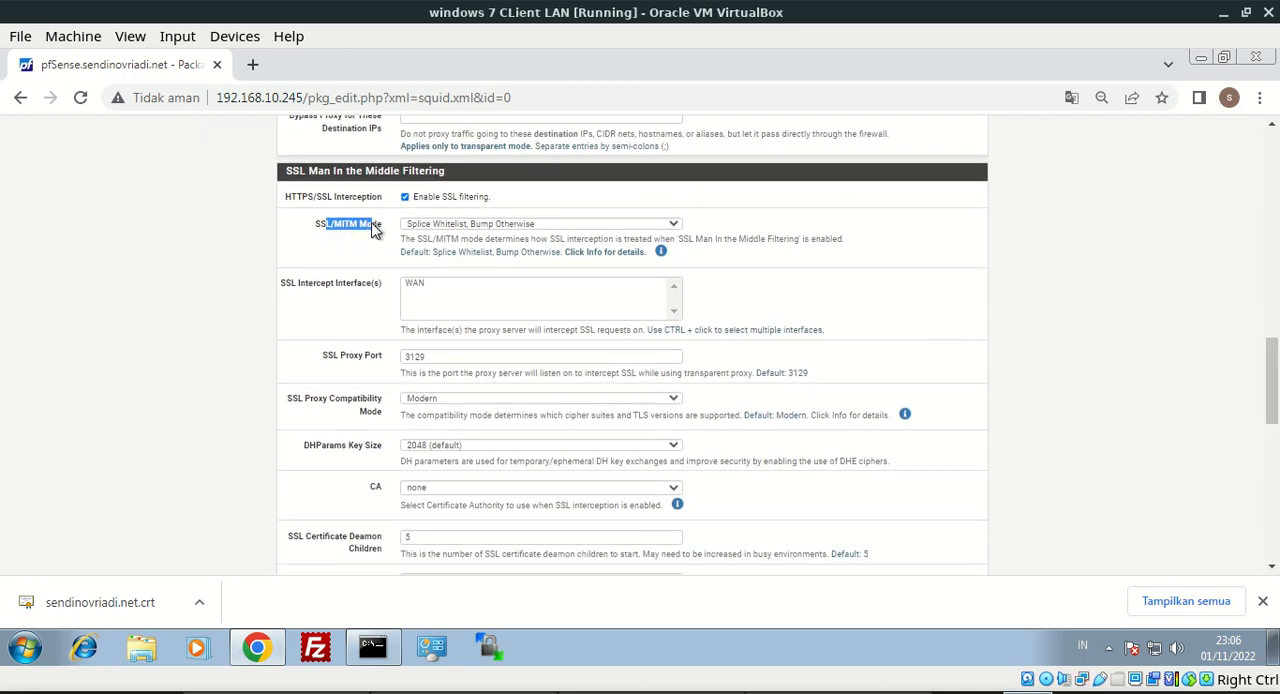
left_click(457, 224)
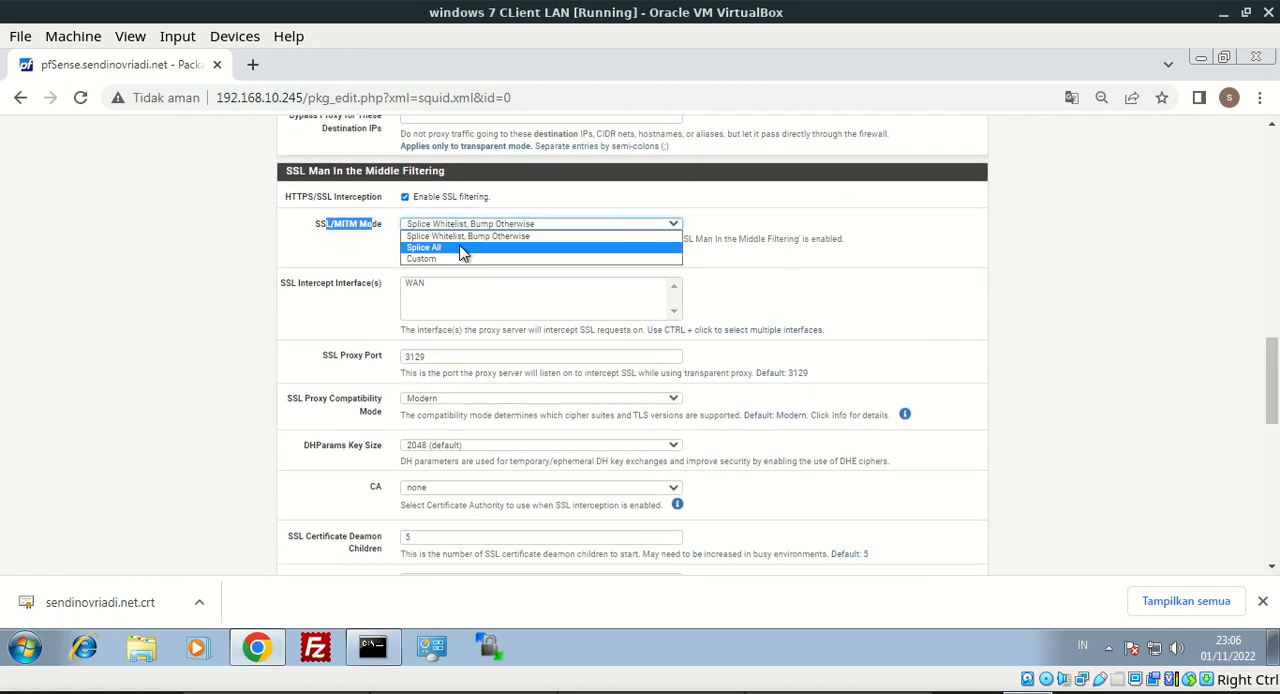
left_click(479, 238)
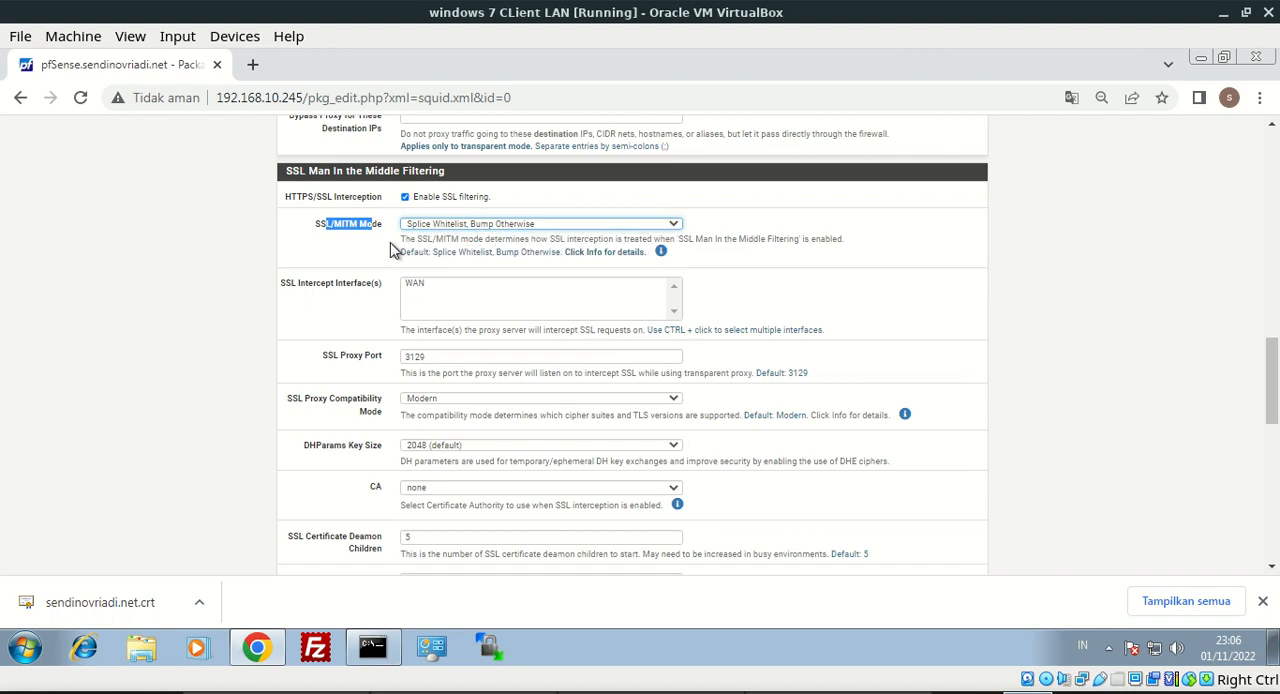
left_click_drag(282, 284, 423, 289)
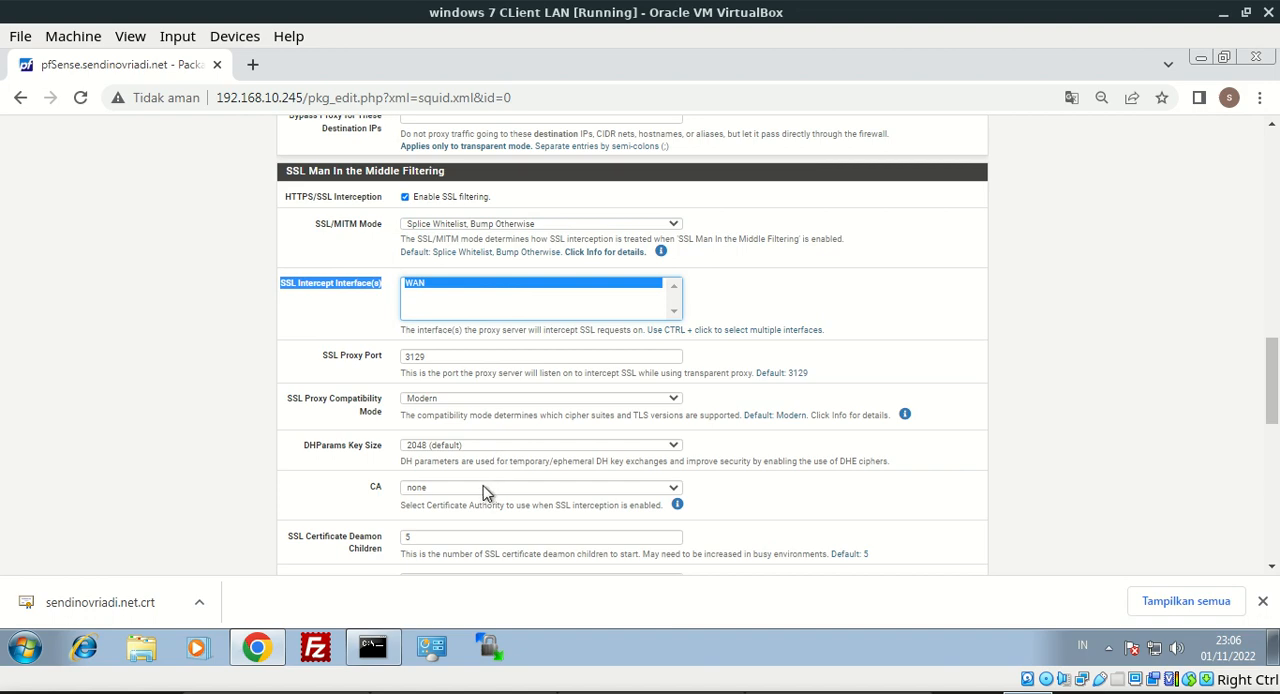
Select sendinovriadi.net as the certificate authority used for SSL interception
double_click(372, 494)
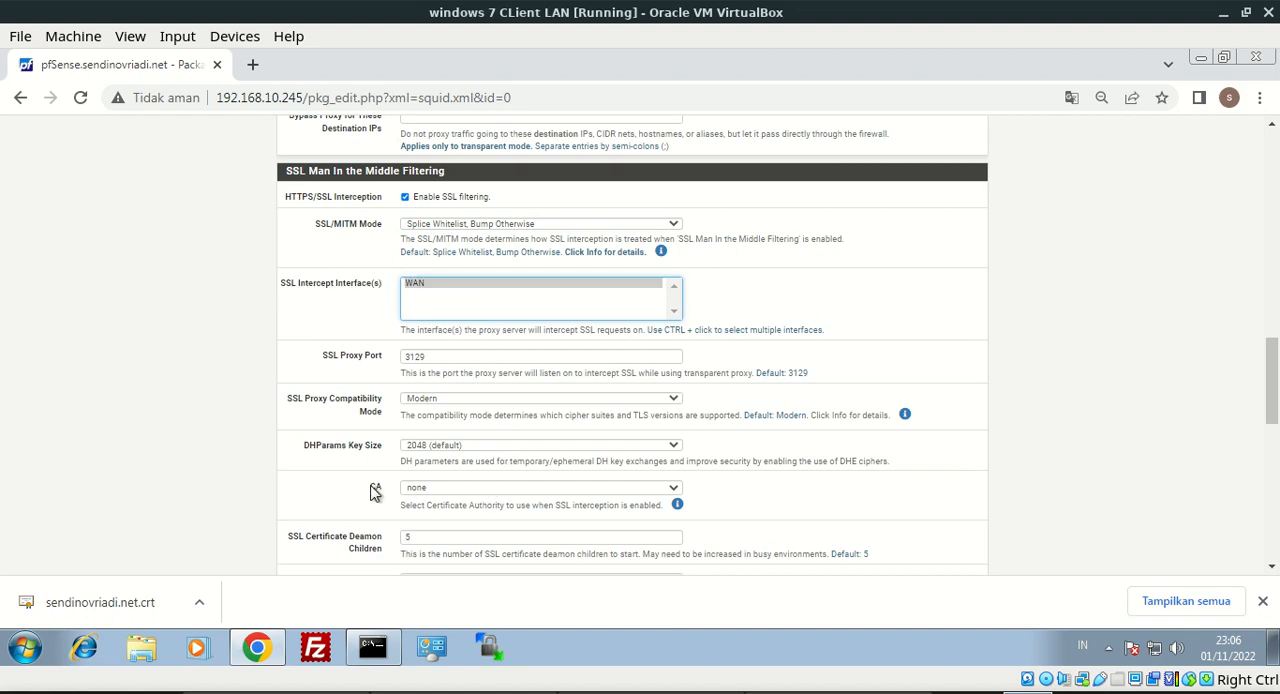
left_click(479, 488)
left_click(474, 501)
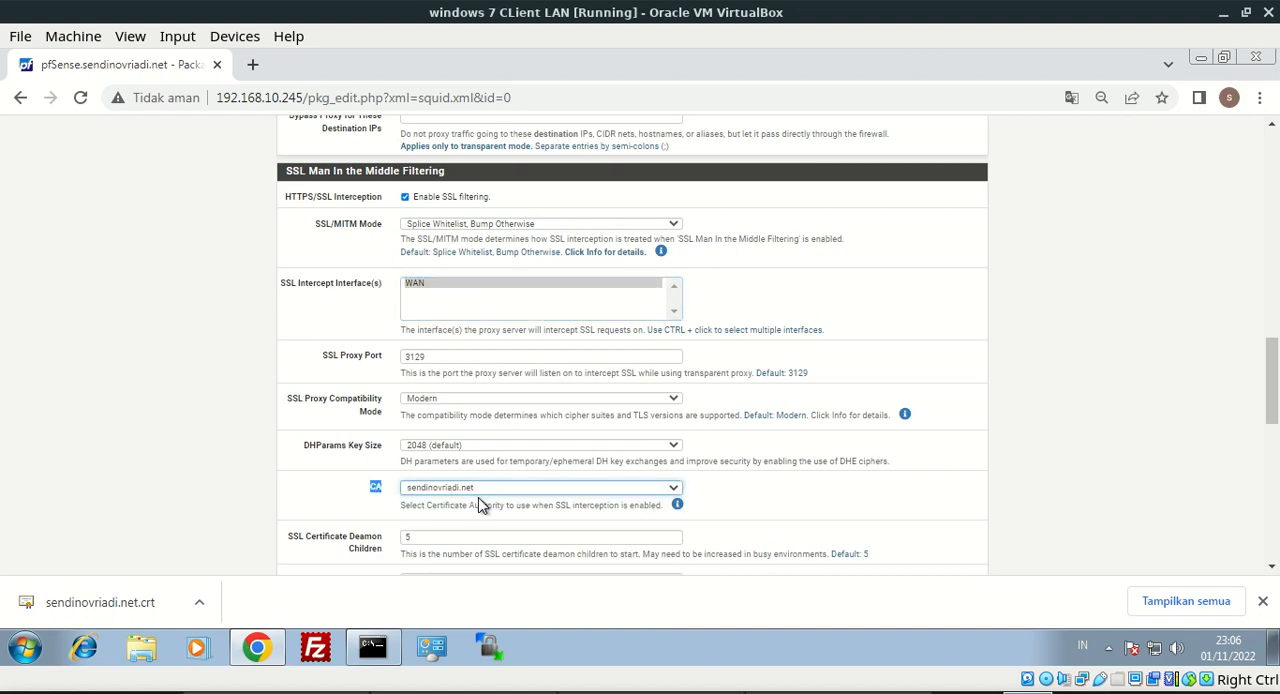
Enable access logging in Squid's logging settings
scroll(1272, 385, "down", 1)
scroll(632, 345, "down", 3)
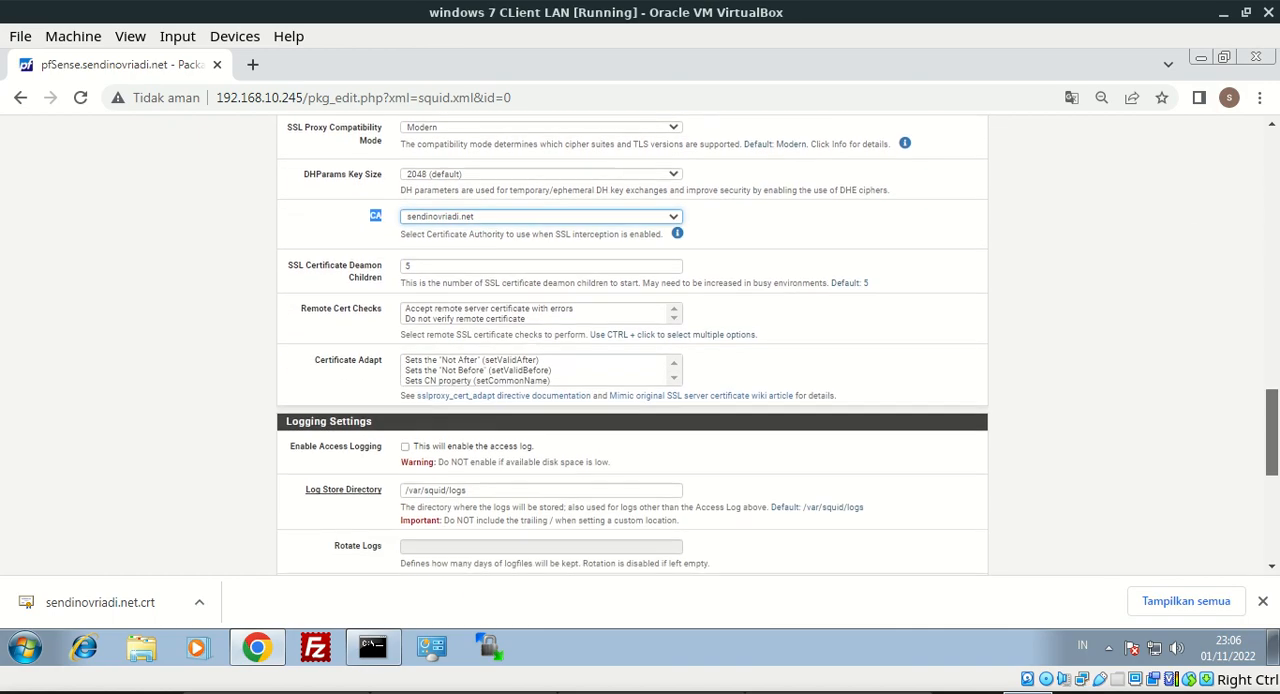
scroll(1275, 440, "down", 2)
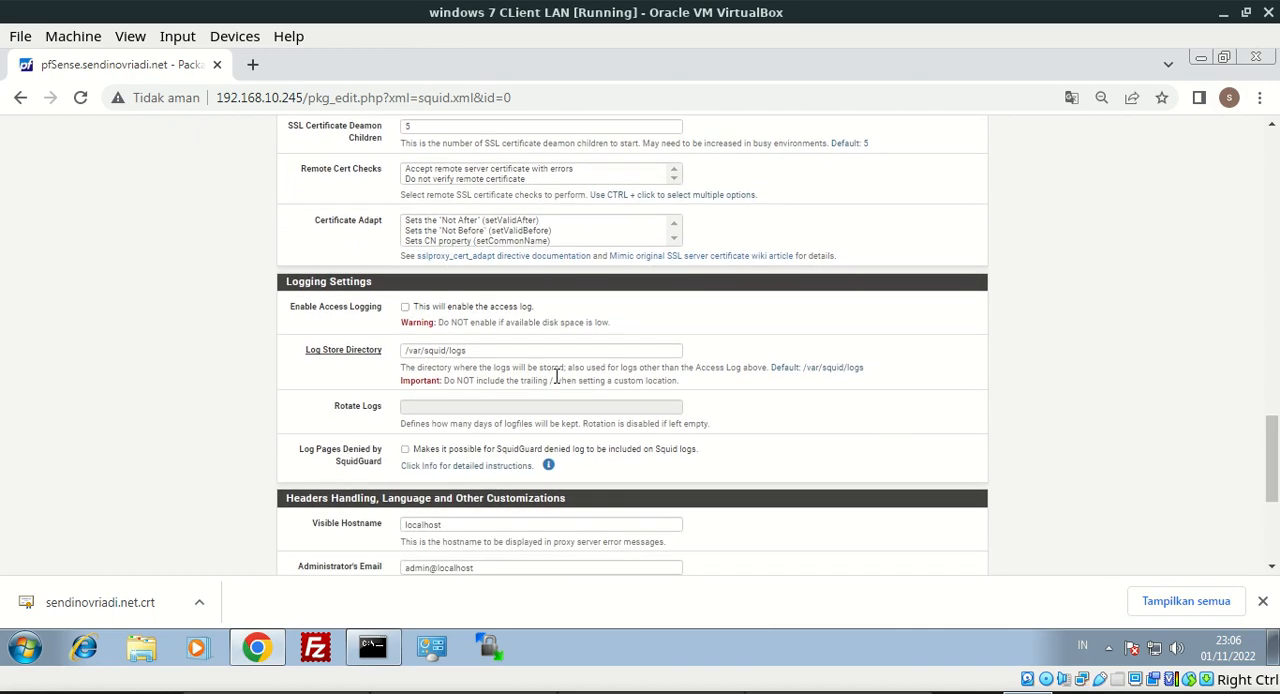
left_click(441, 307)
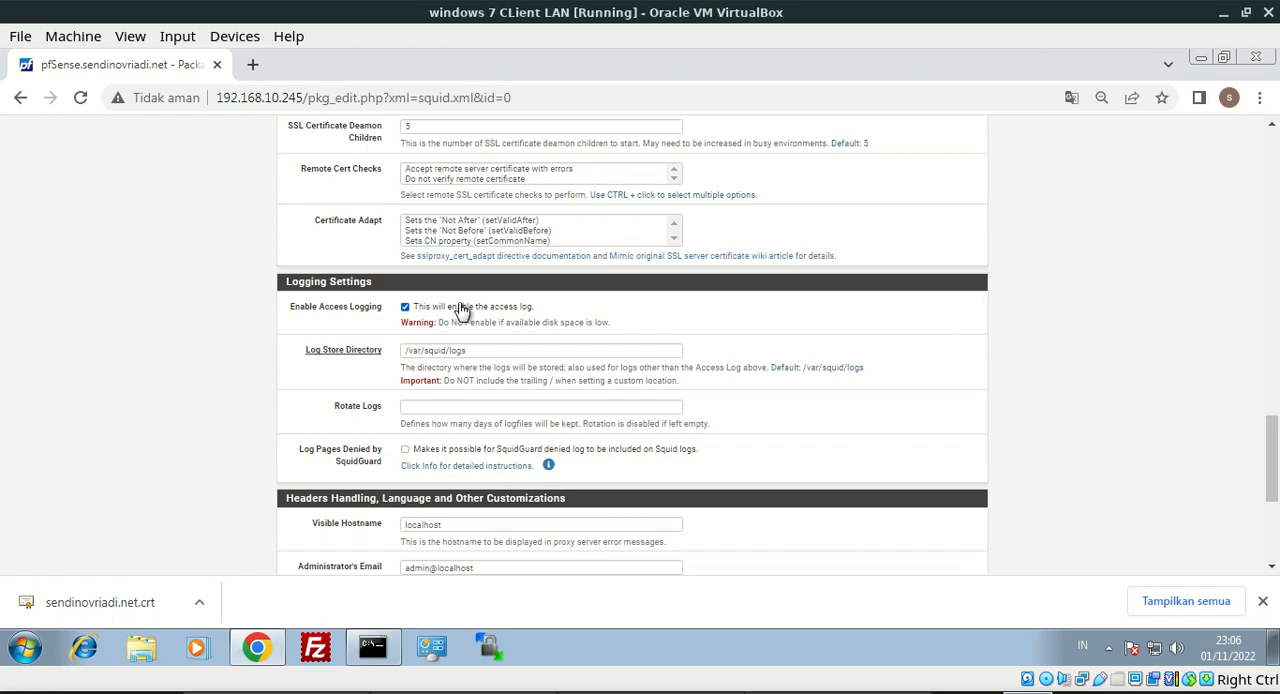
Set the visible hostname in Squid's header and language customizations to sendinovriadi.net
scroll(1272, 458, "down", 2)
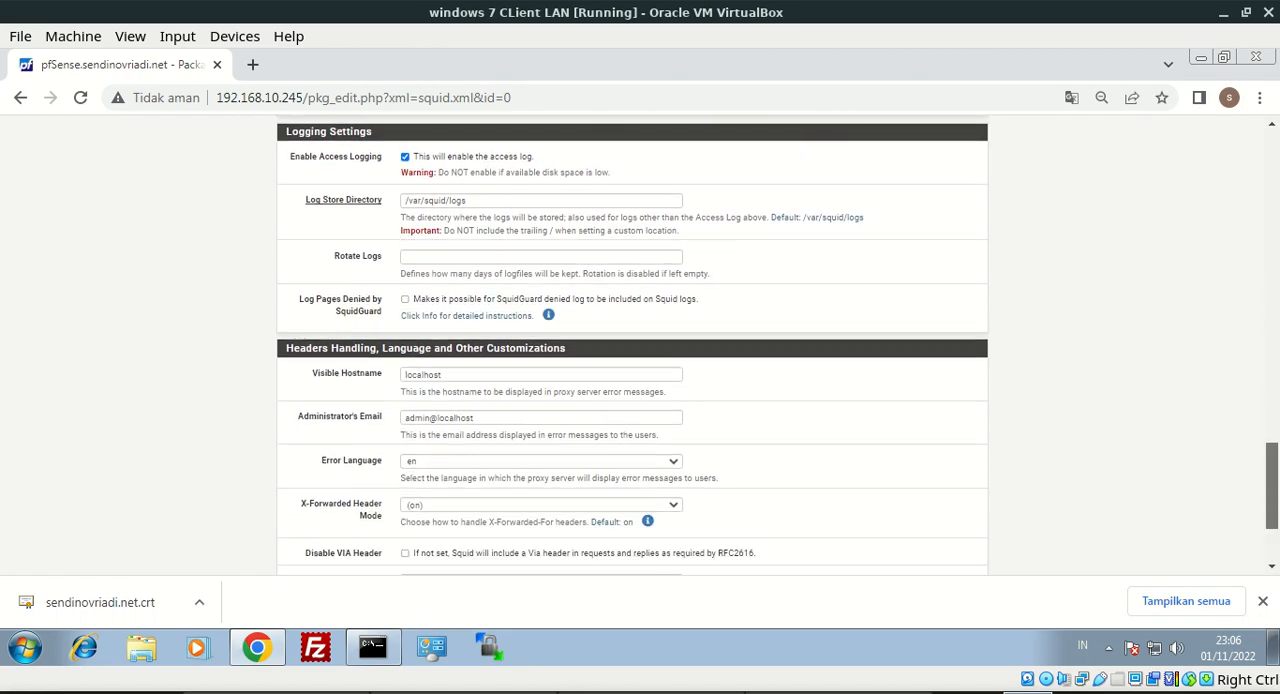
scroll(1000, 440, "down", 1)
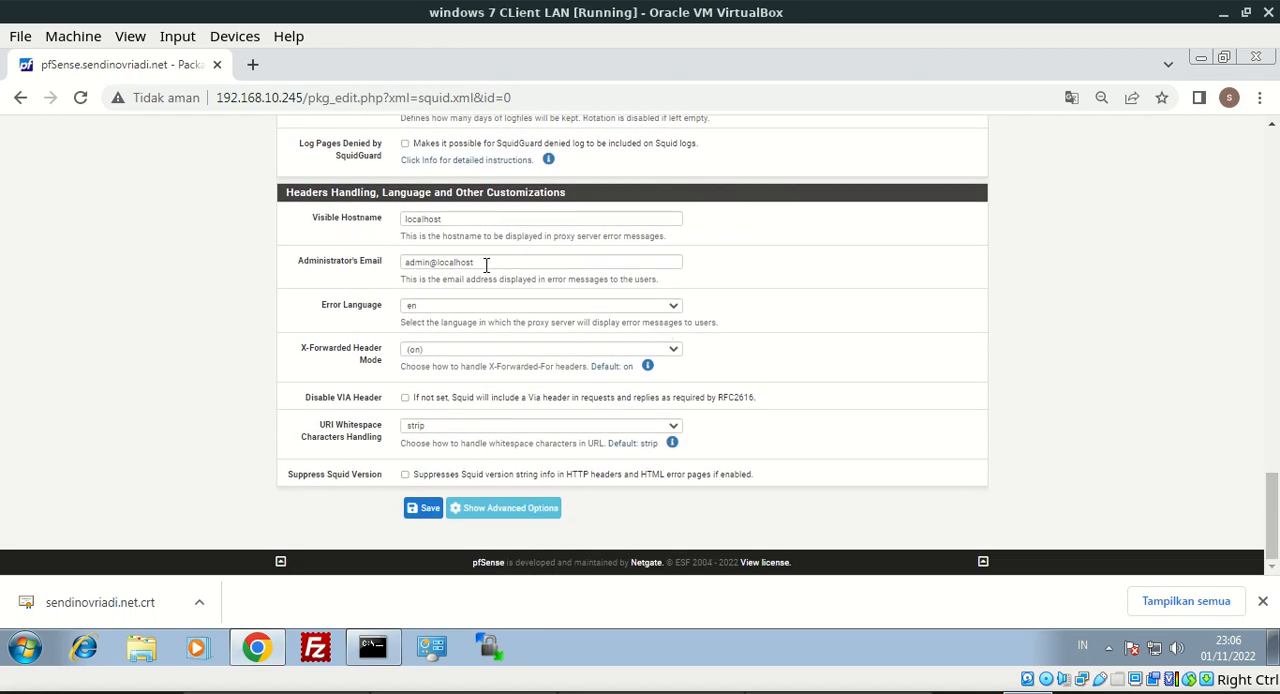
left_click_drag(451, 224, 330, 226)
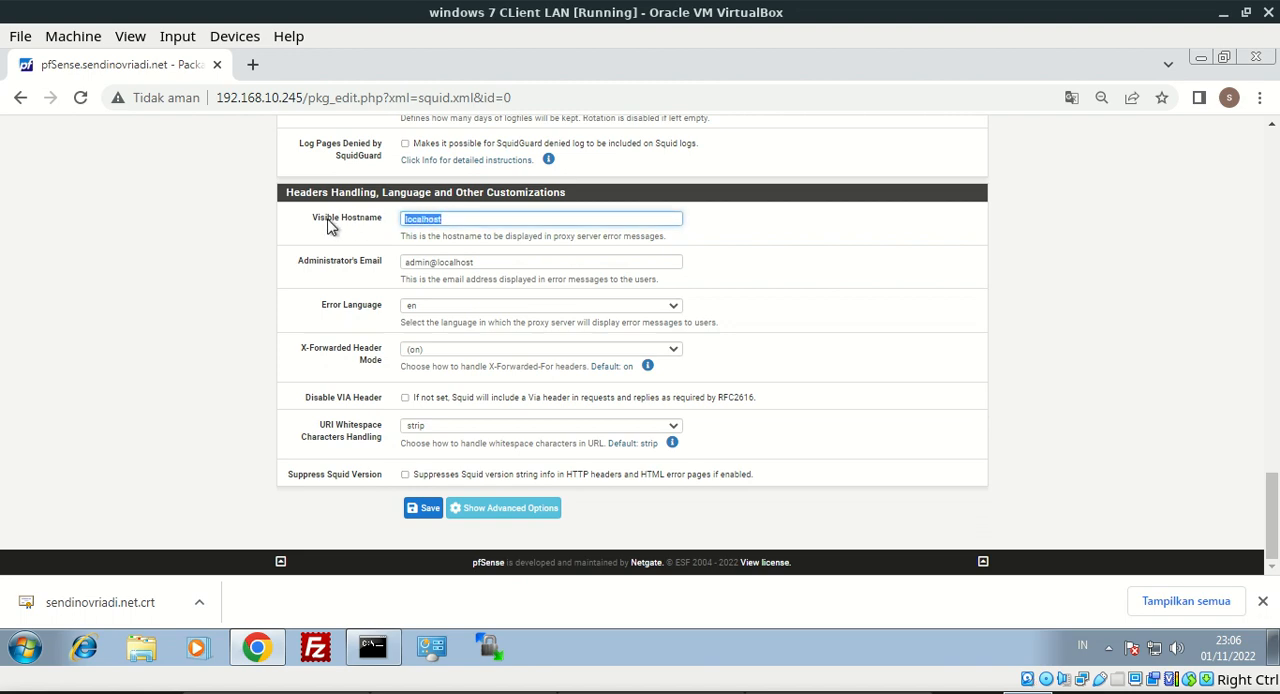
type("ser")
left_click(329, 221)
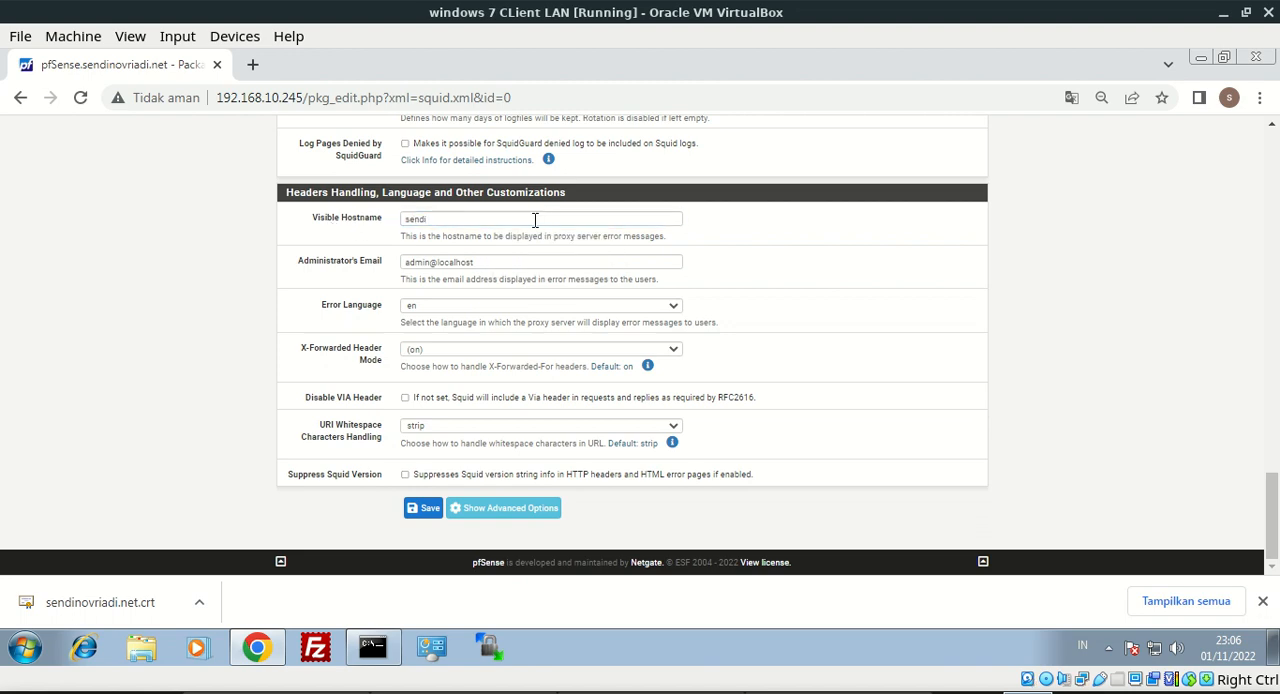
left_click(535, 219)
left_click(549, 258)
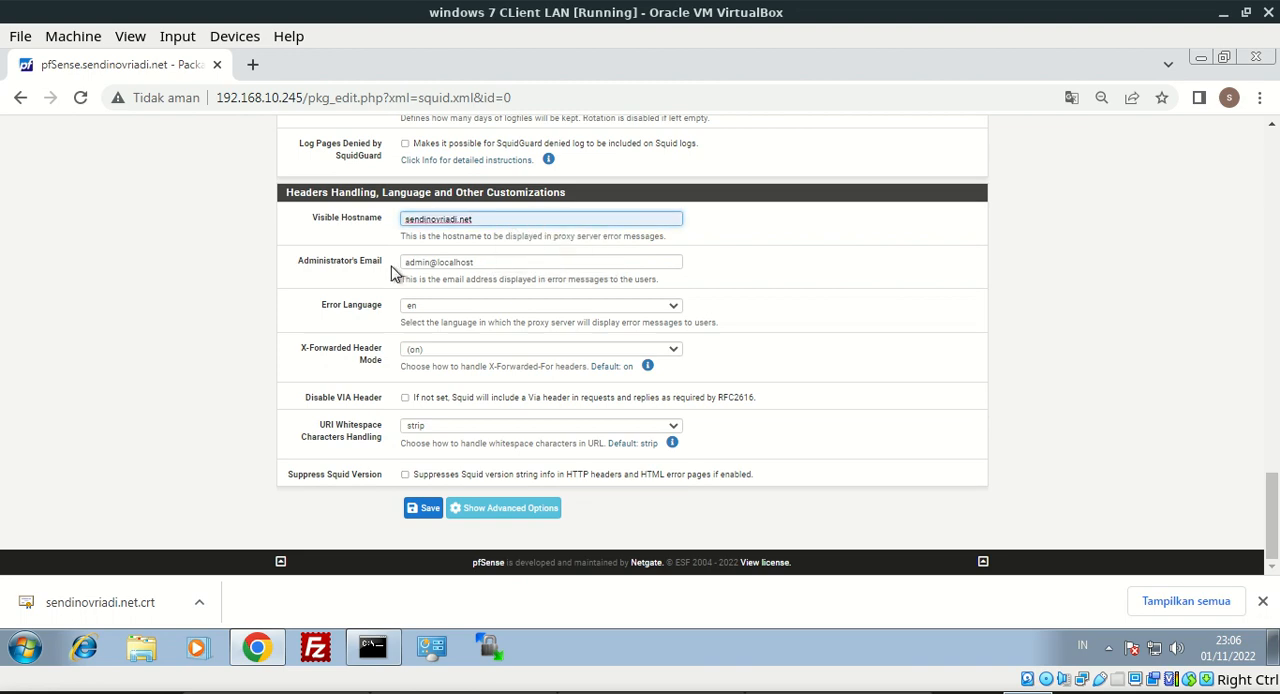
Replace the administrator's email with the admin address on the proxy's own domain
left_click_drag(518, 261, 440, 262)
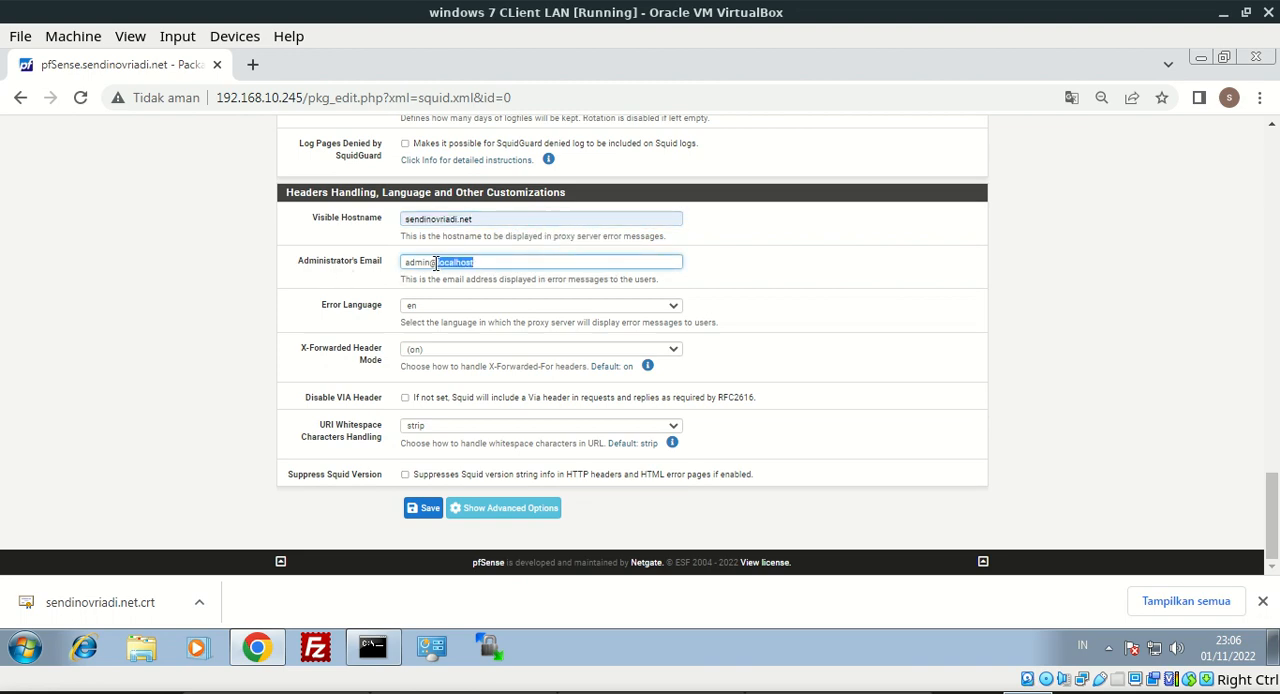
key("BackSpace")
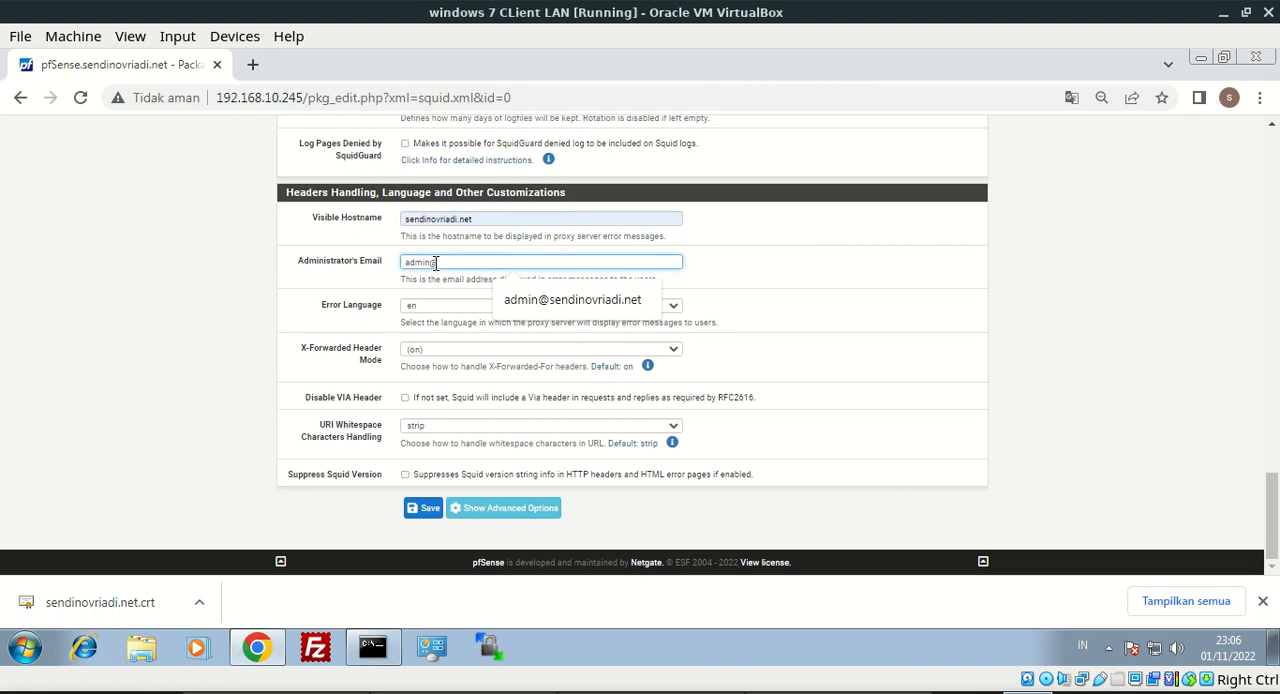
left_click(523, 292)
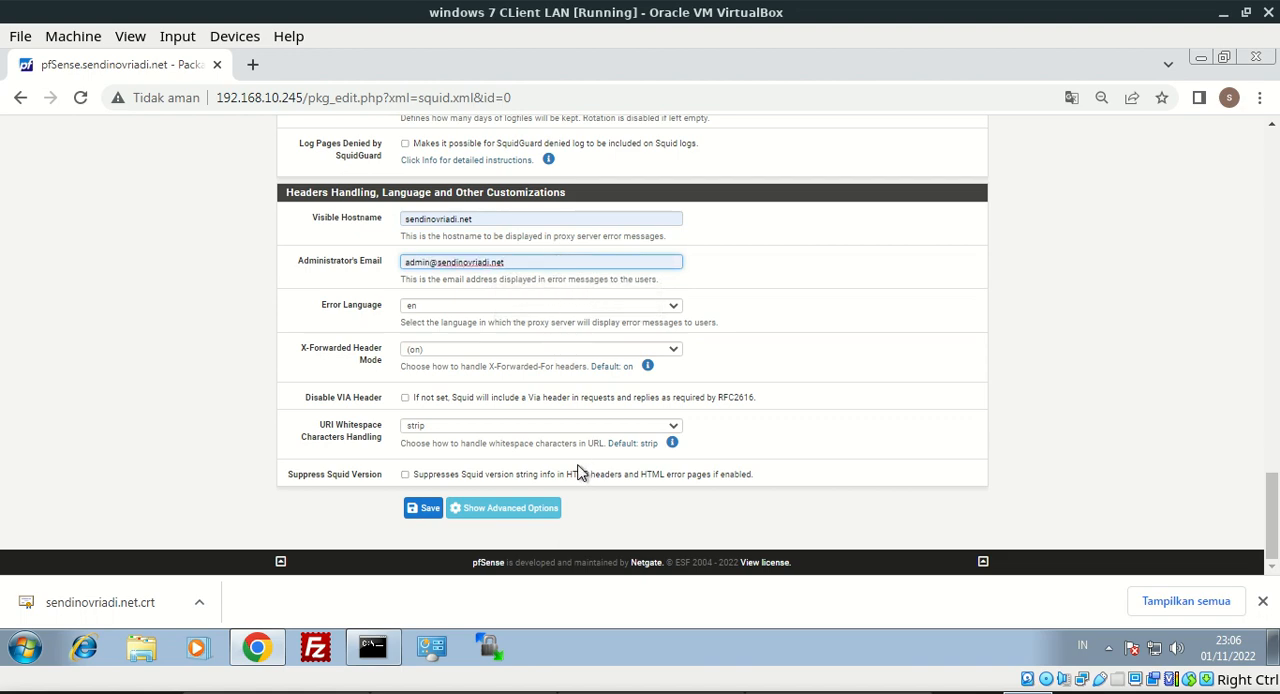
Enable suppression of the Squid version string and save the proxy server settings
left_click(540, 476)
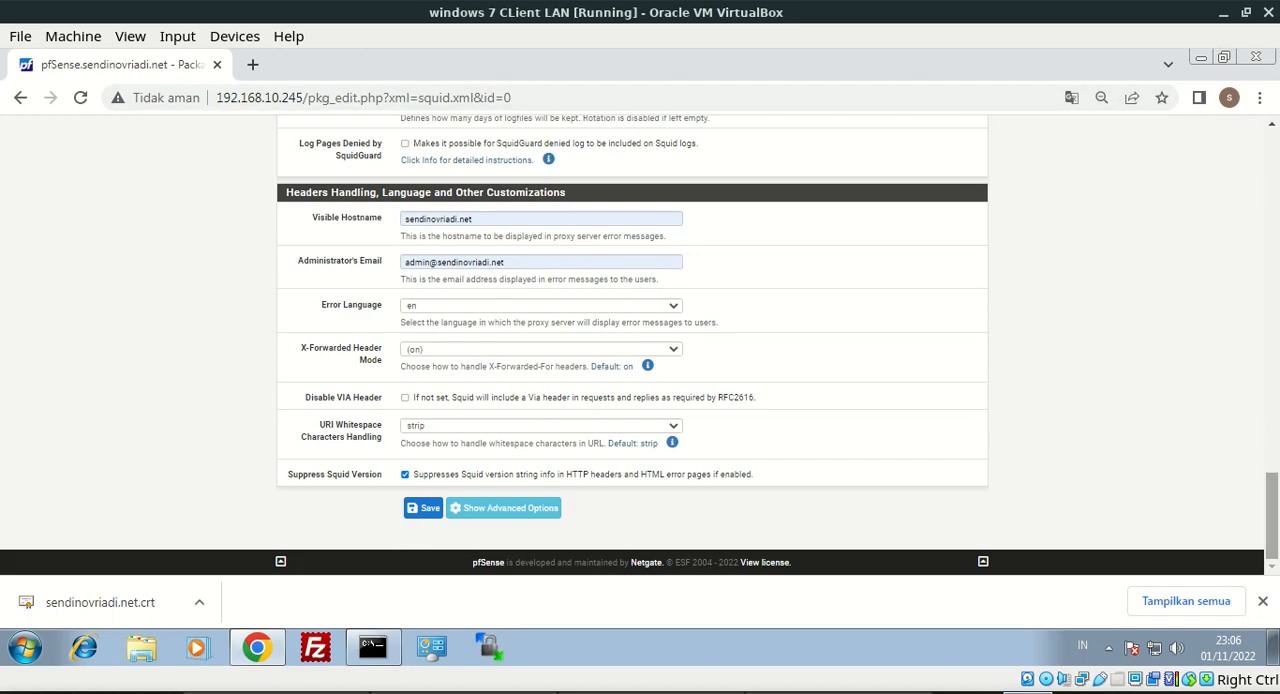
left_click_drag(1275, 492, 1222, 520)
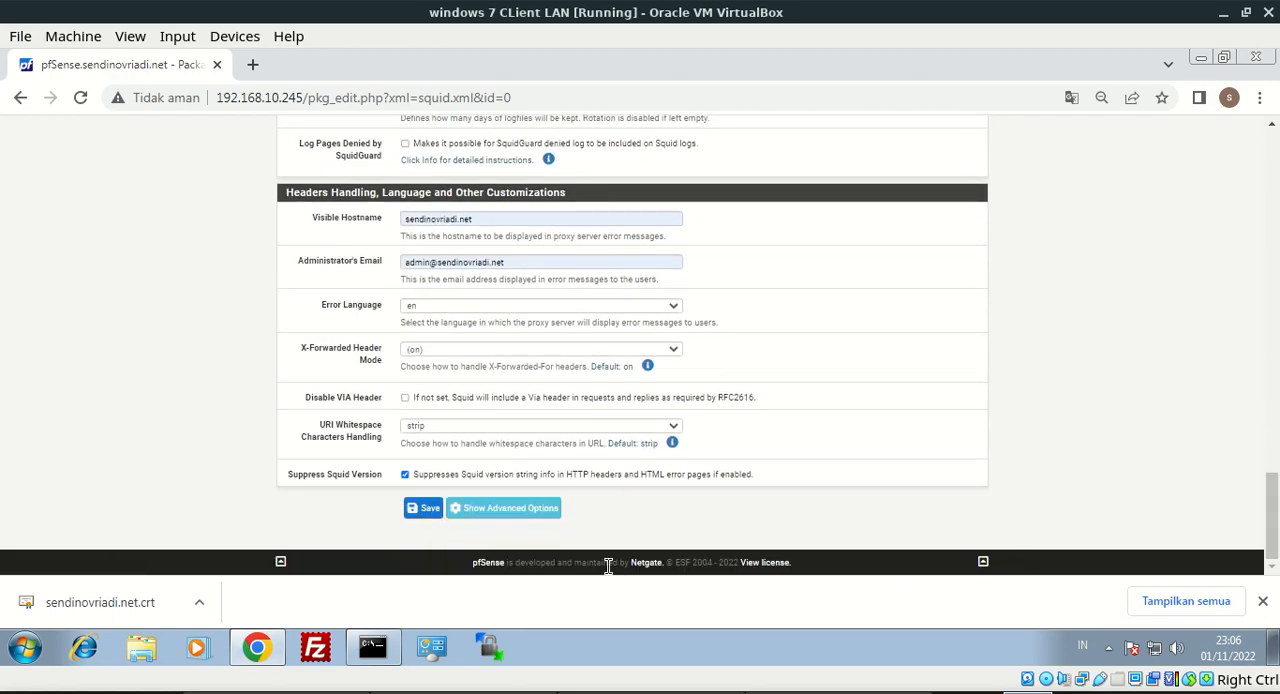
left_click(433, 512)
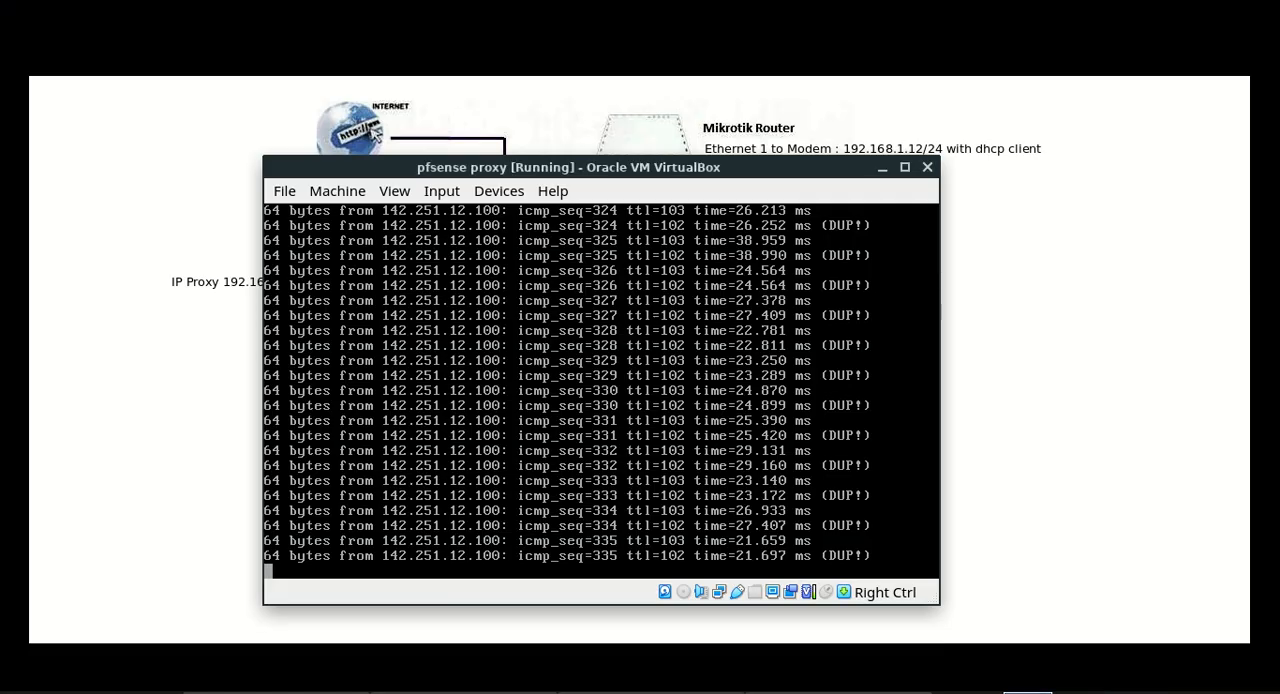
Switch to WinBox and close the DHCP Server, Terminal, Firewall and Address List windows
left_click(881, 170)
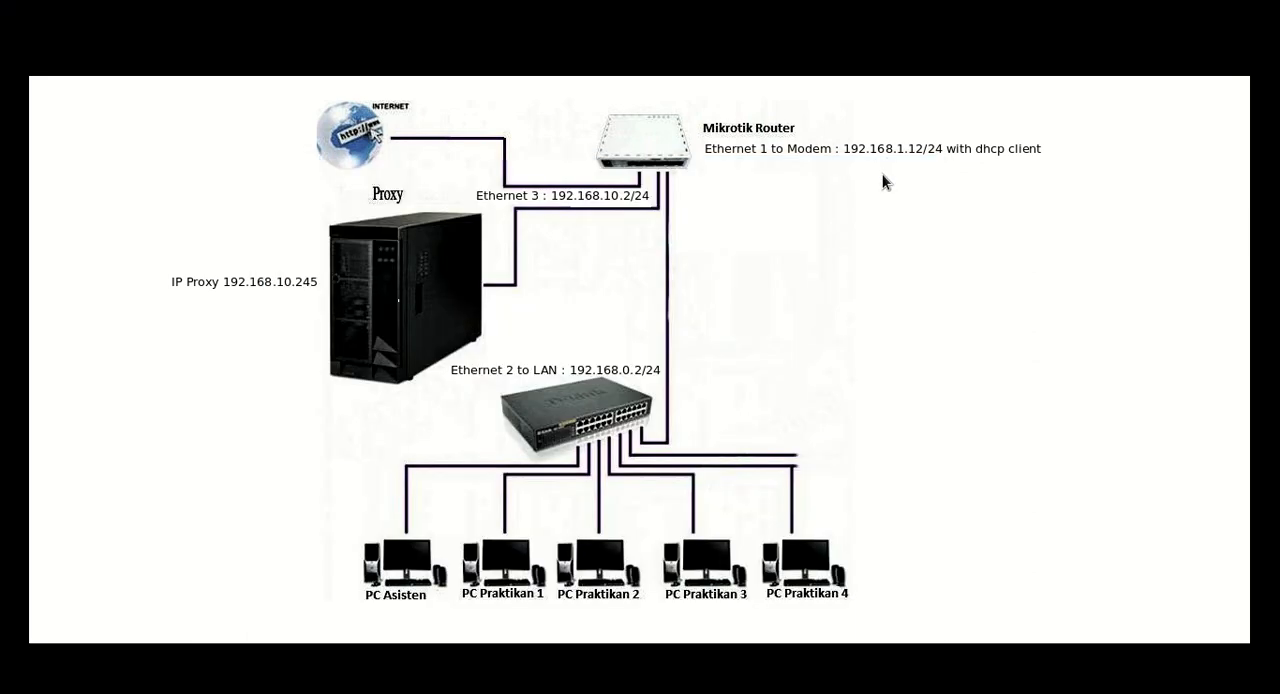
key("alt+Tab")
key("alt+Tab")
key("alt+Tab")
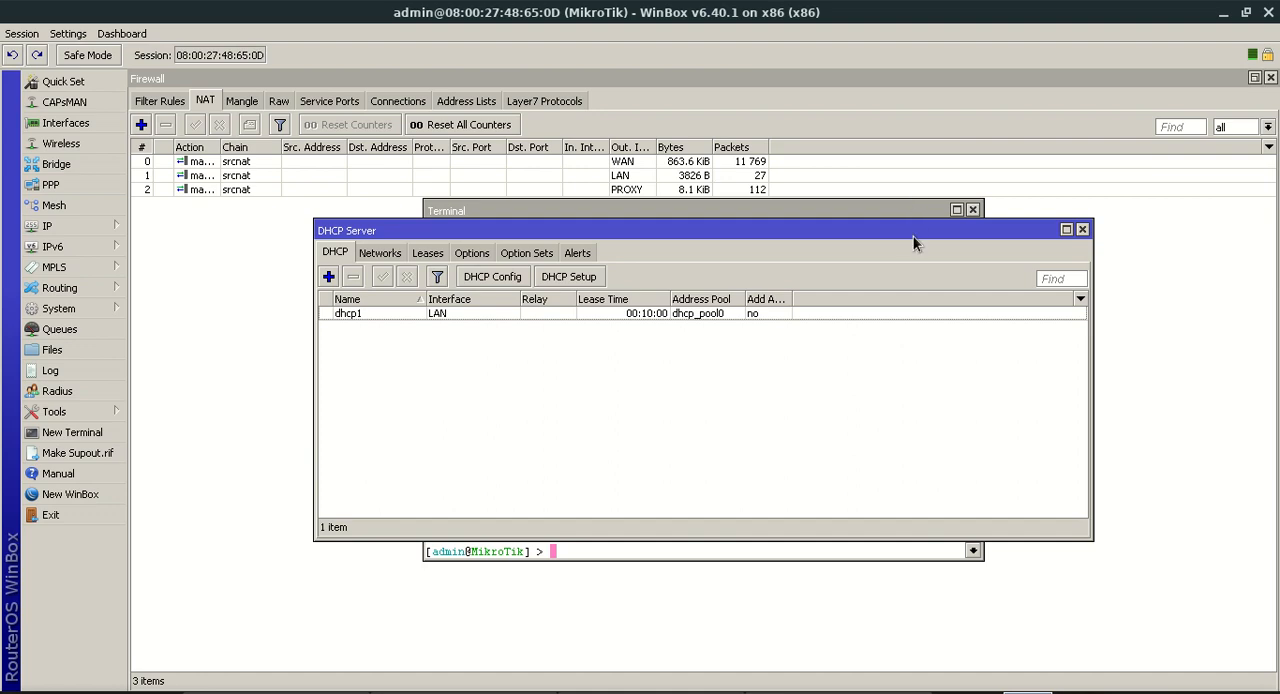
key("Escape")
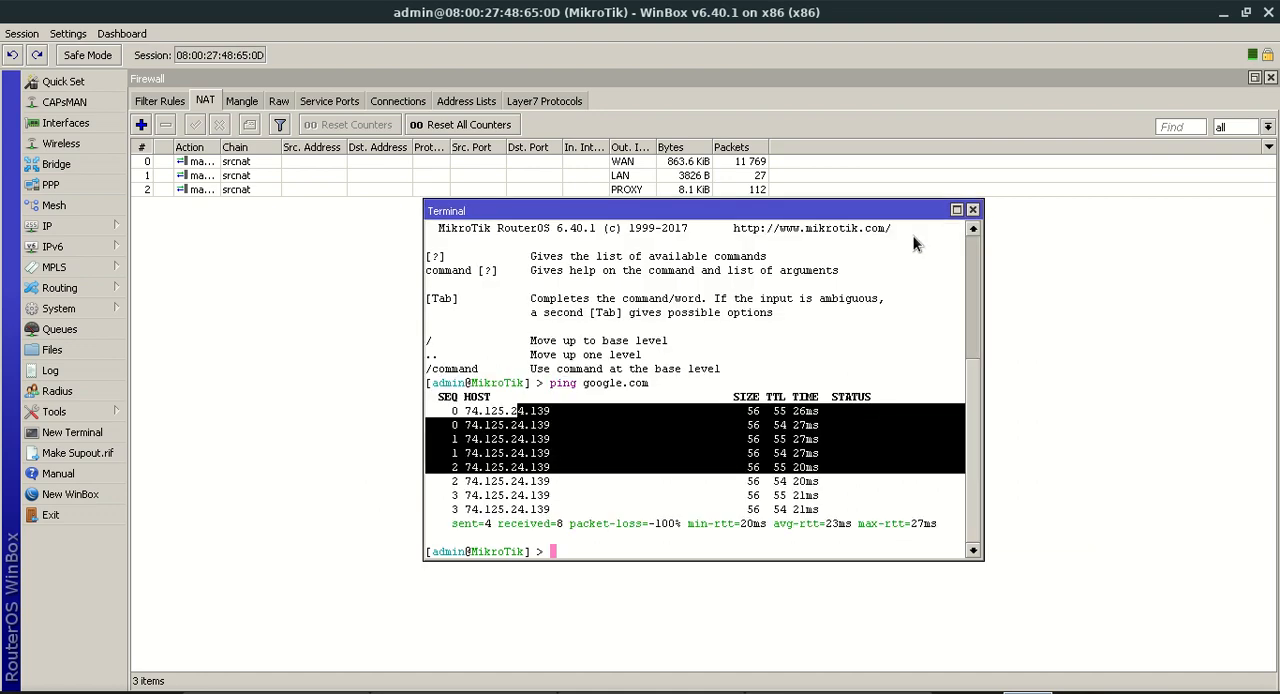
left_click(973, 211)
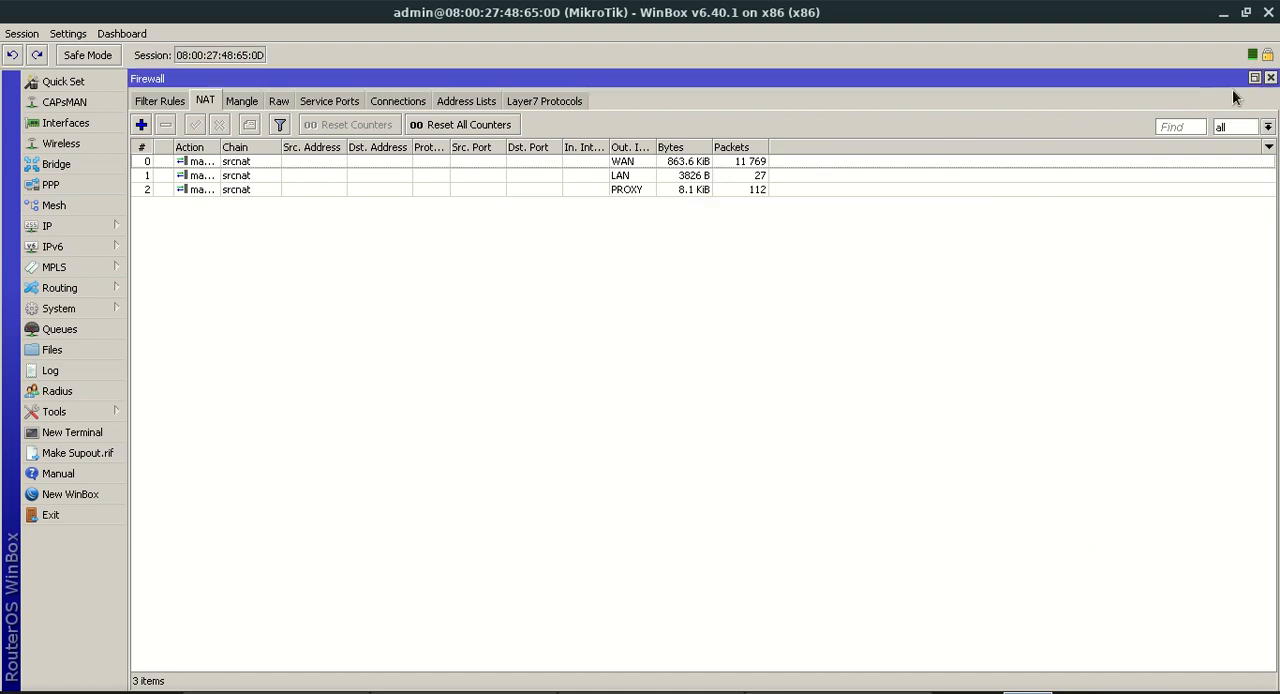
left_click(1270, 78)
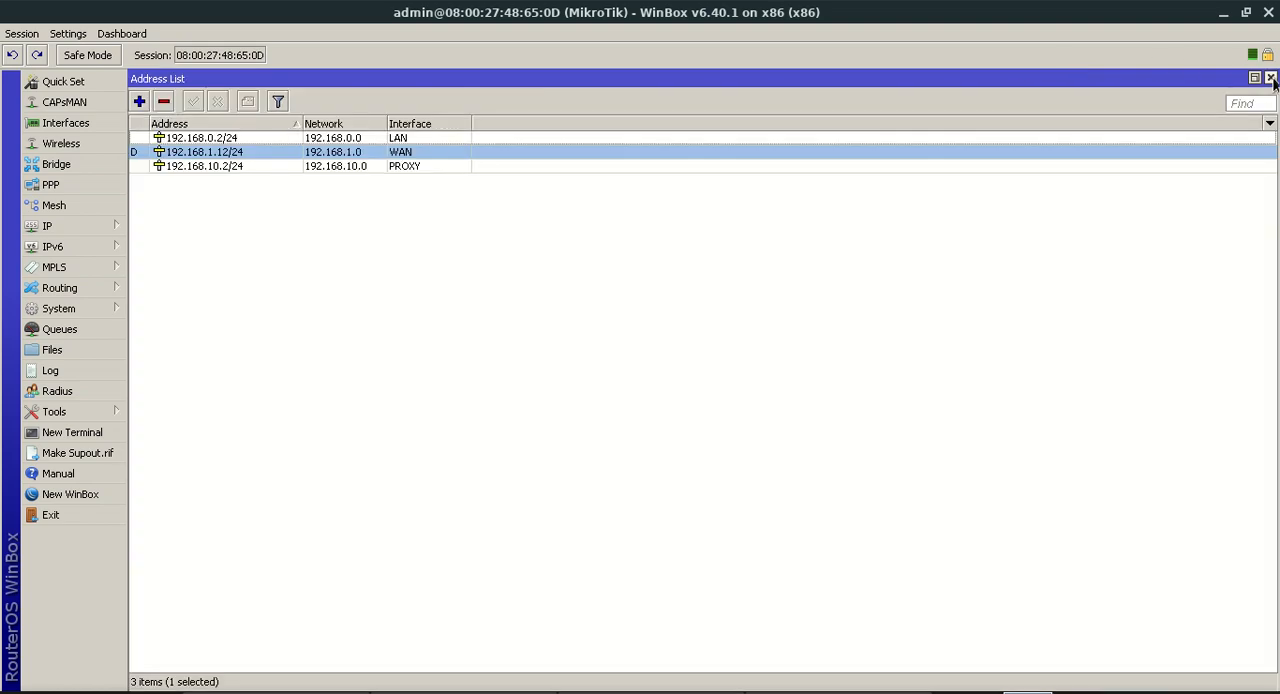
left_click(1270, 78)
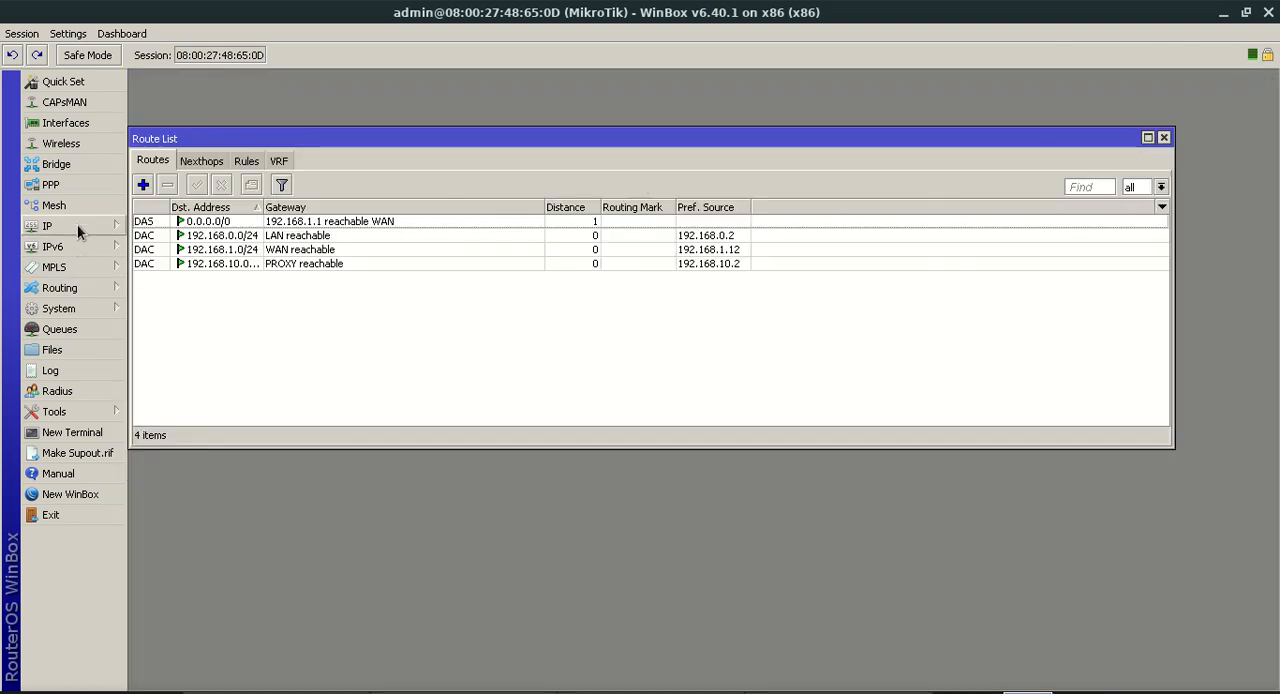
Delete the dynamic default route through the WAN gateway from the router's route list
left_click(116, 232)
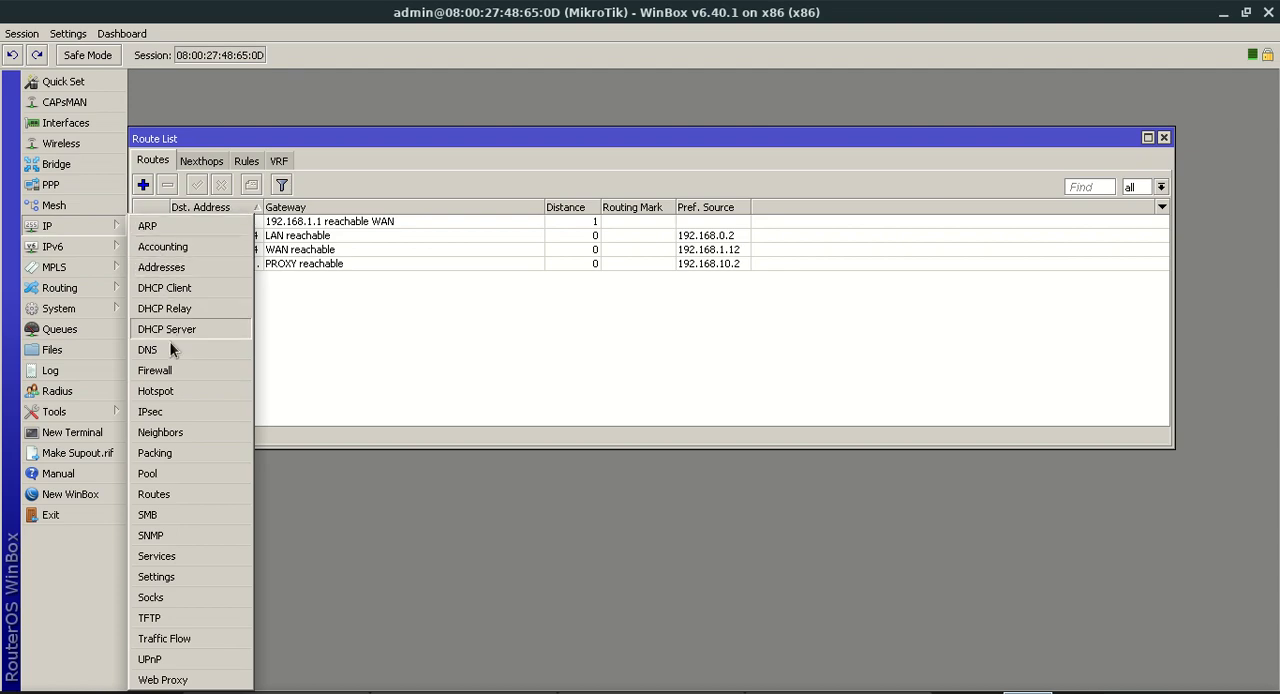
left_click(195, 482)
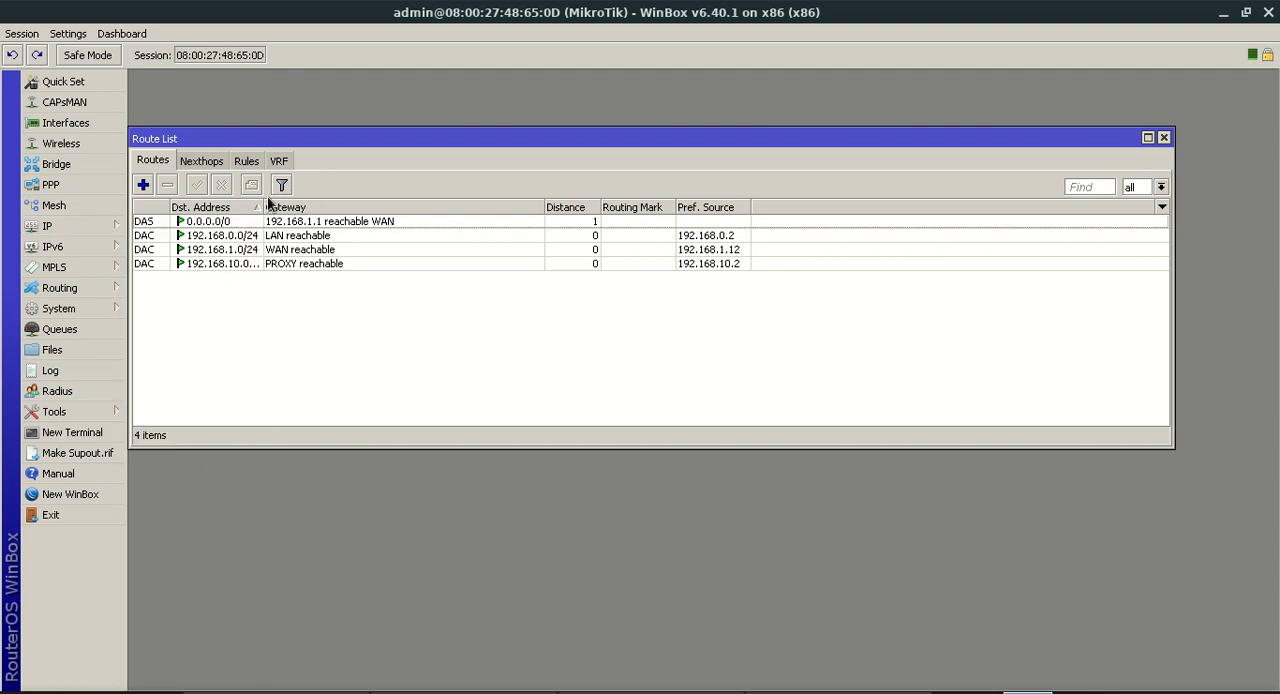
left_click_drag(297, 143, 339, 144)
left_click(295, 224)
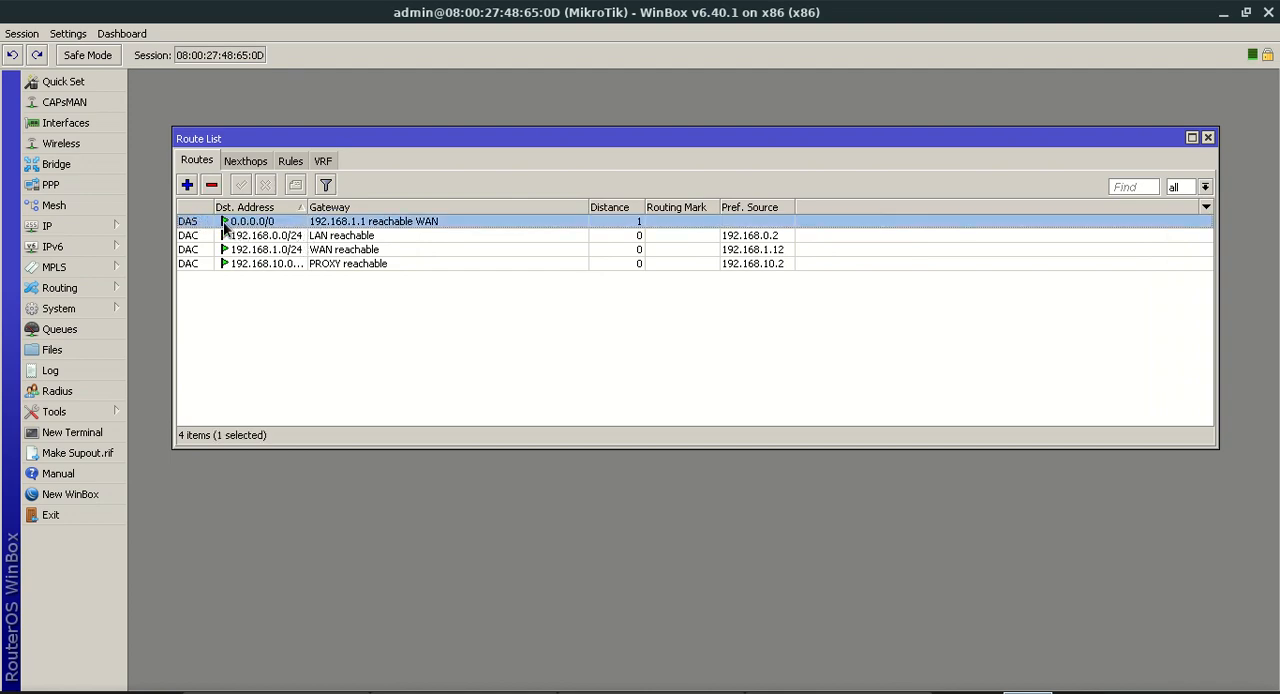
key("Delete")
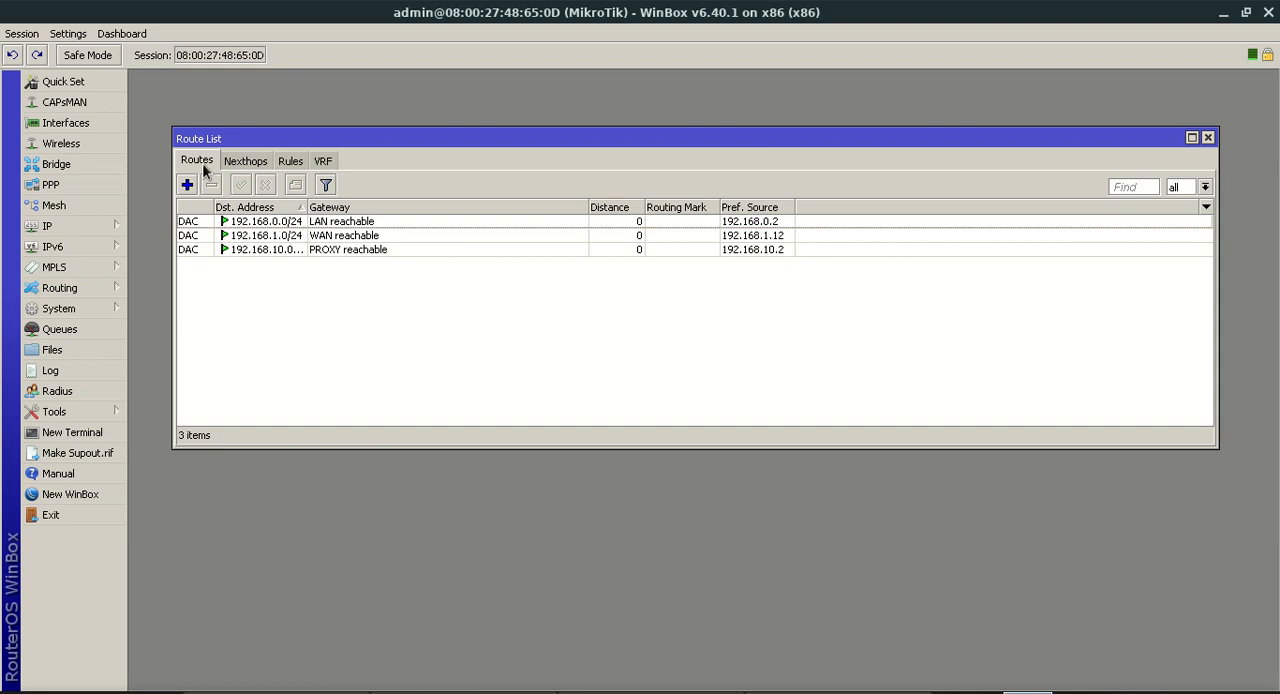
Add a default route for 0.0.0.0/0 with gateway 192.168.10.245 and routing mark proxypfsense
left_click(187, 184)
left_click(241, 150)
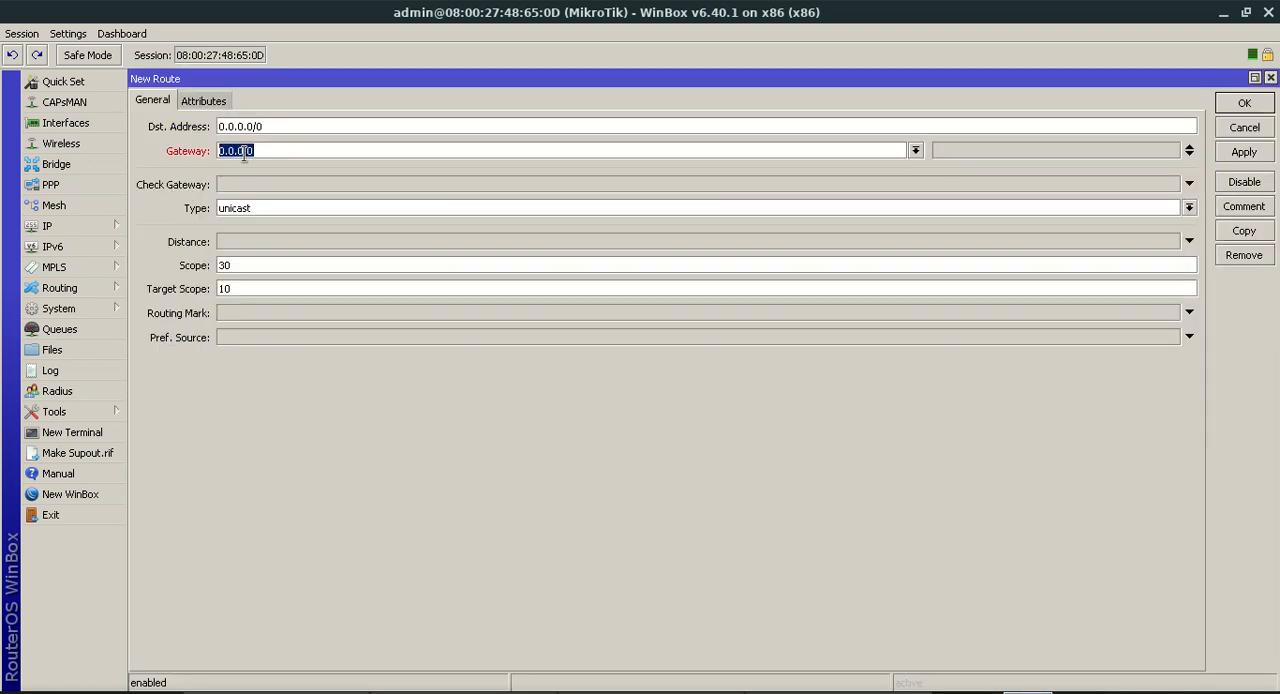
type("192.168.10.245")
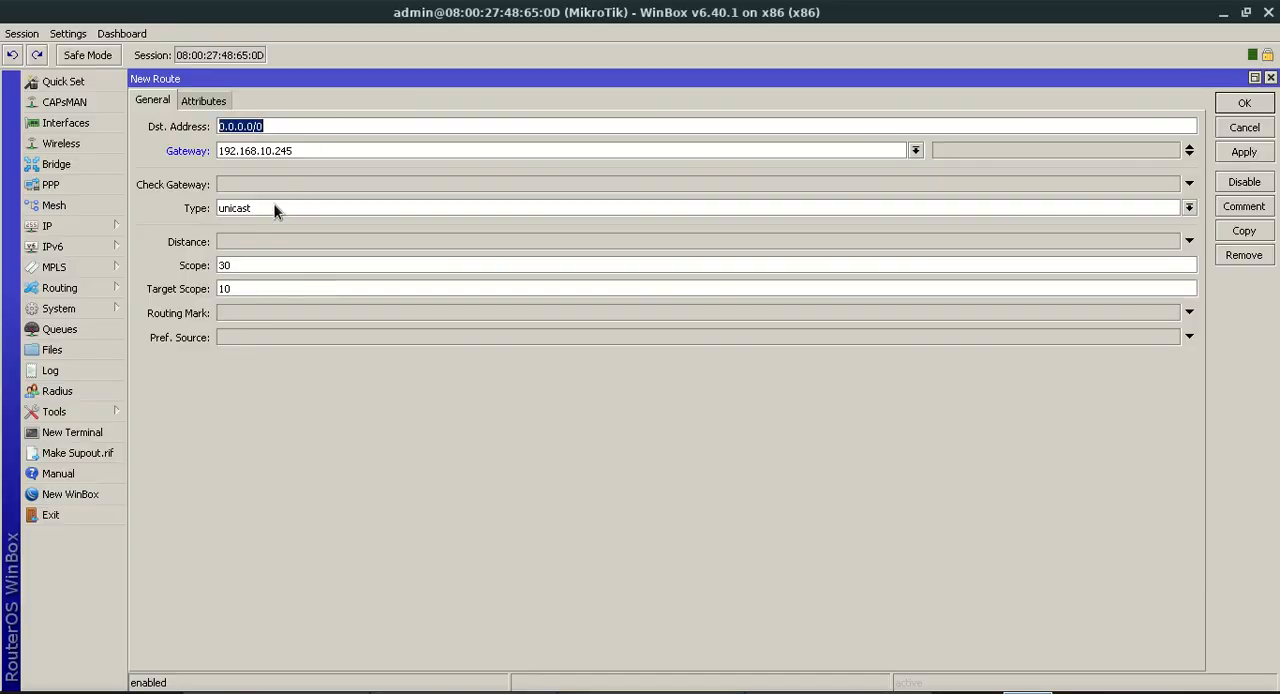
left_click(257, 313)
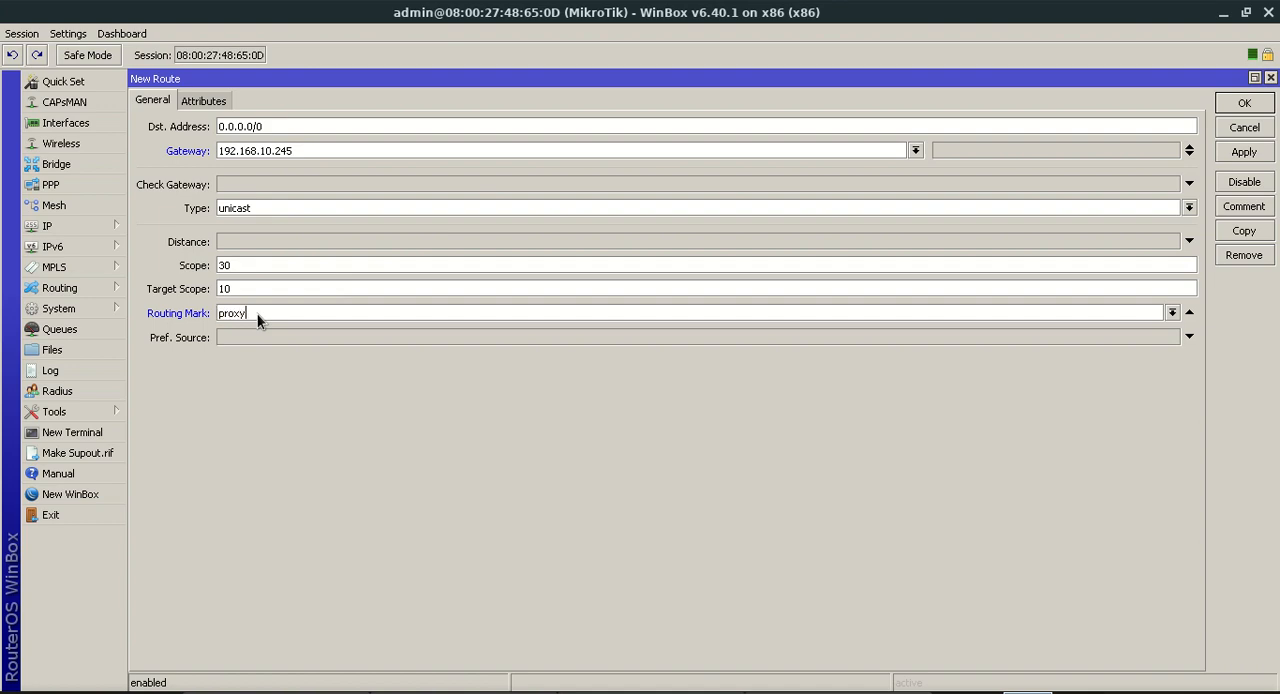
type("proxypfsense")
left_click(1244, 153)
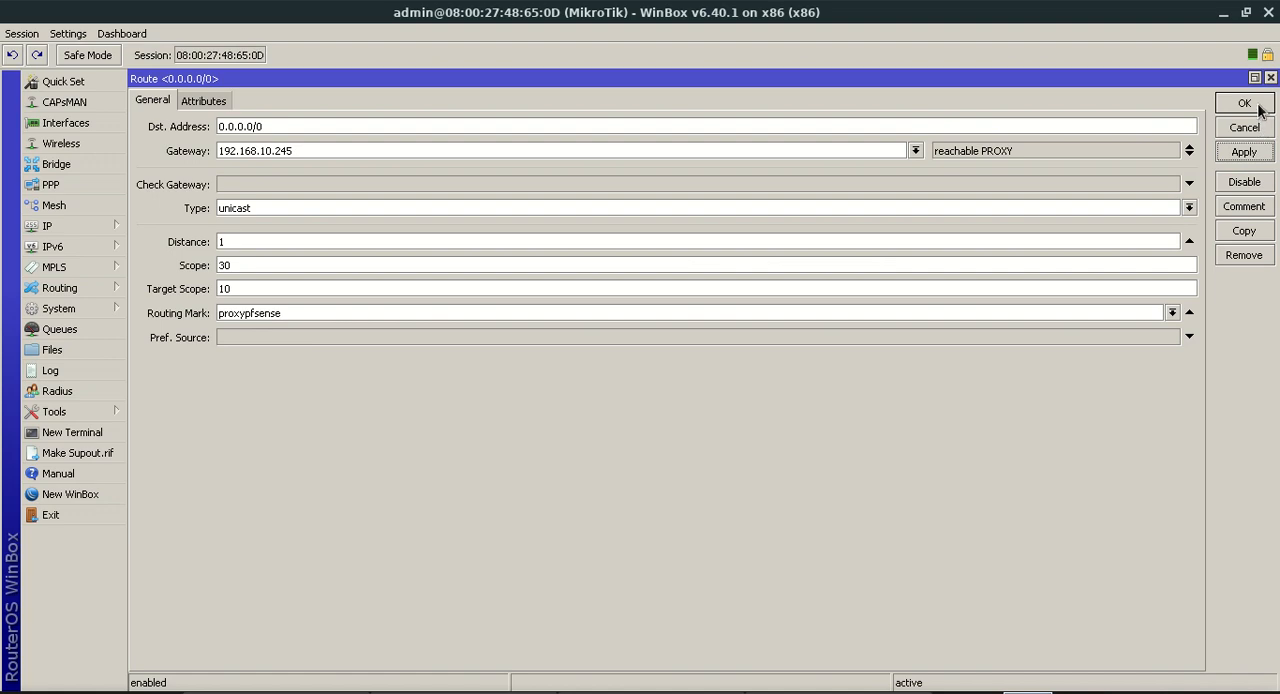
left_click_drag(1032, 156, 946, 160)
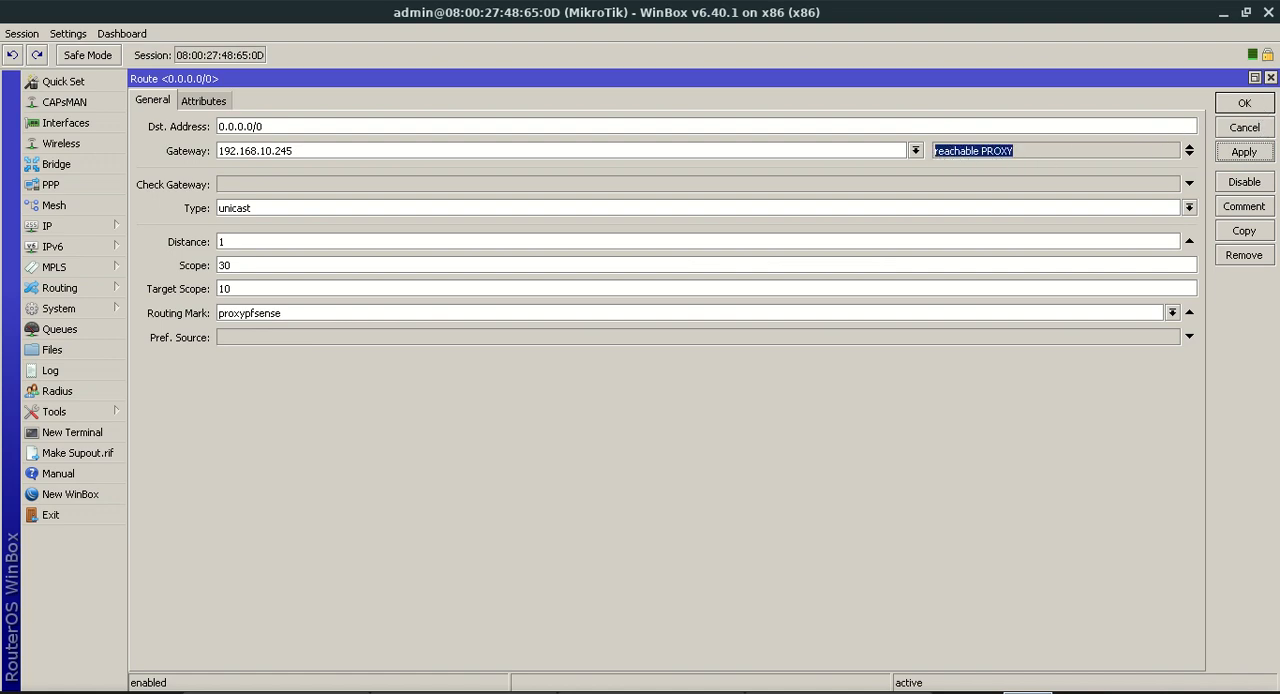
left_click(1222, 108)
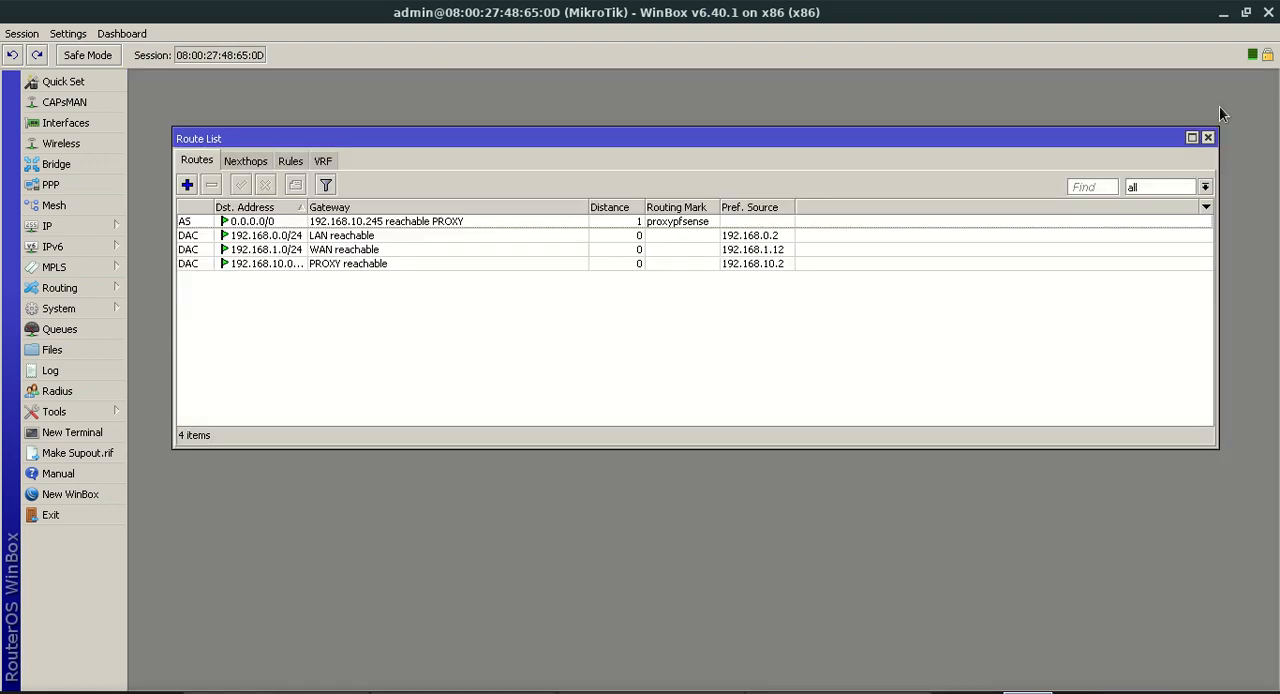
Add a second default route for 0.0.0.0/0 with gateway 192.168.1.1 and no routing mark
left_click(187, 185)
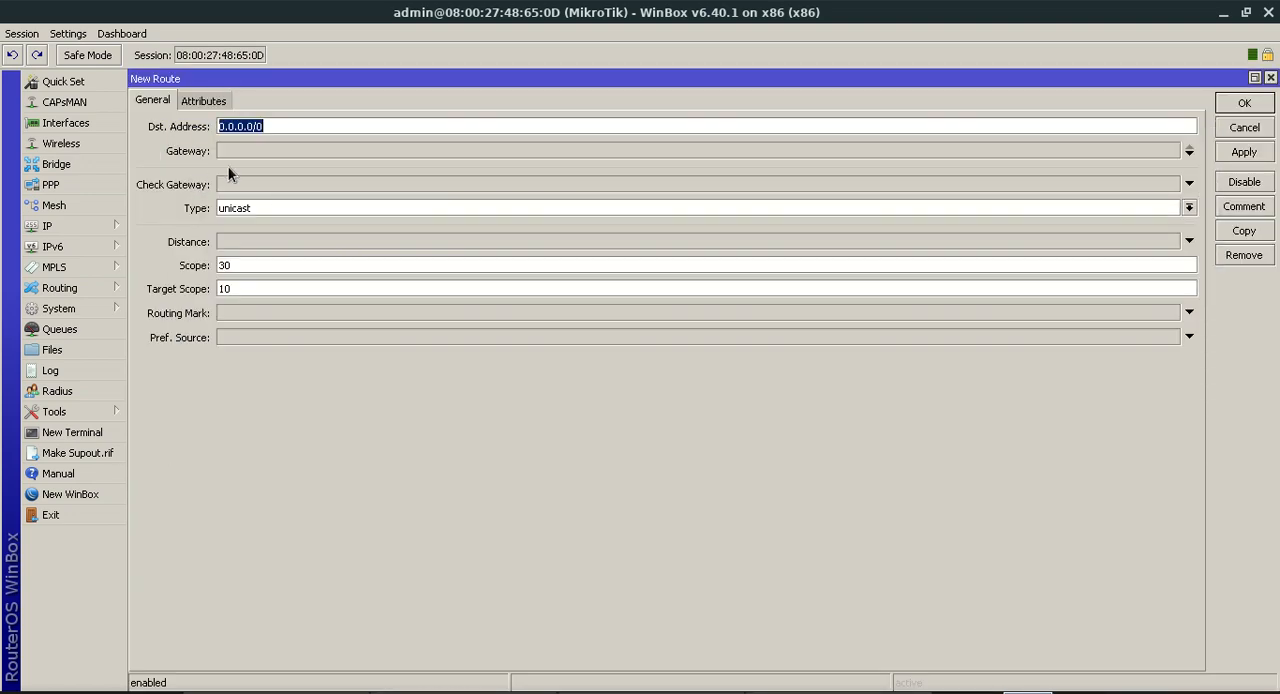
left_click(282, 151)
type("192.")
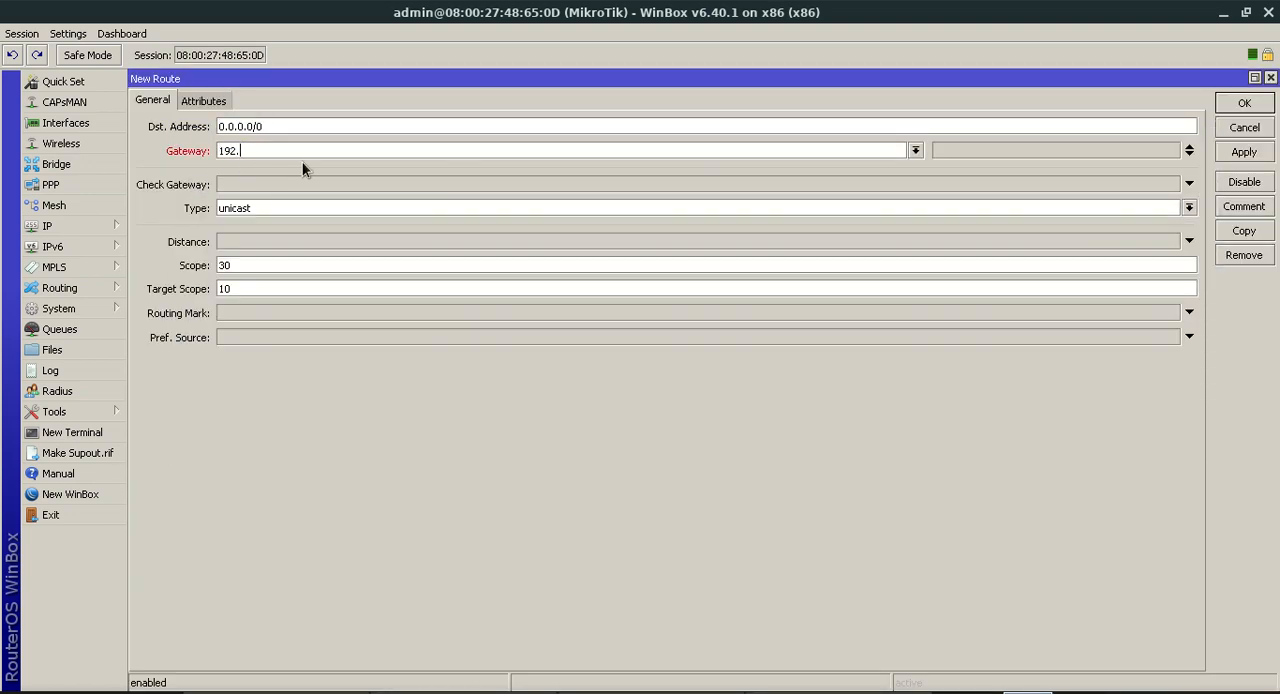
type("168.1.1")
left_click_drag(312, 152, 212, 151)
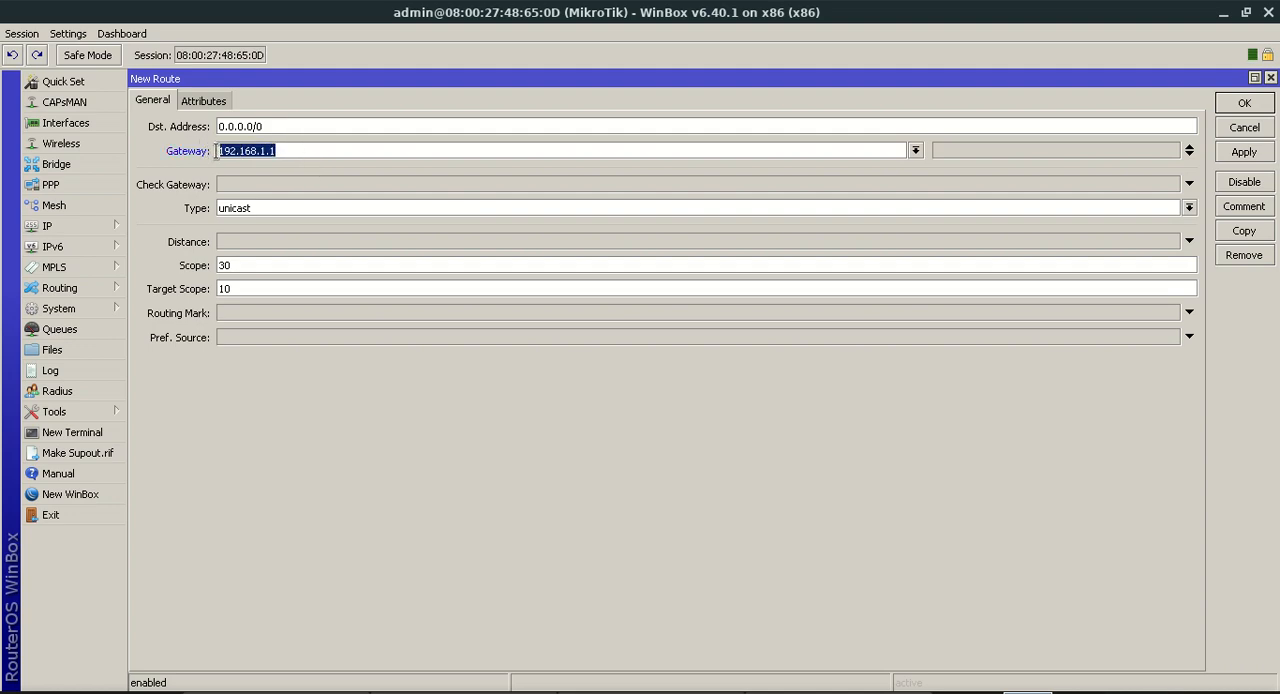
left_click(1260, 154)
left_click(1256, 104)
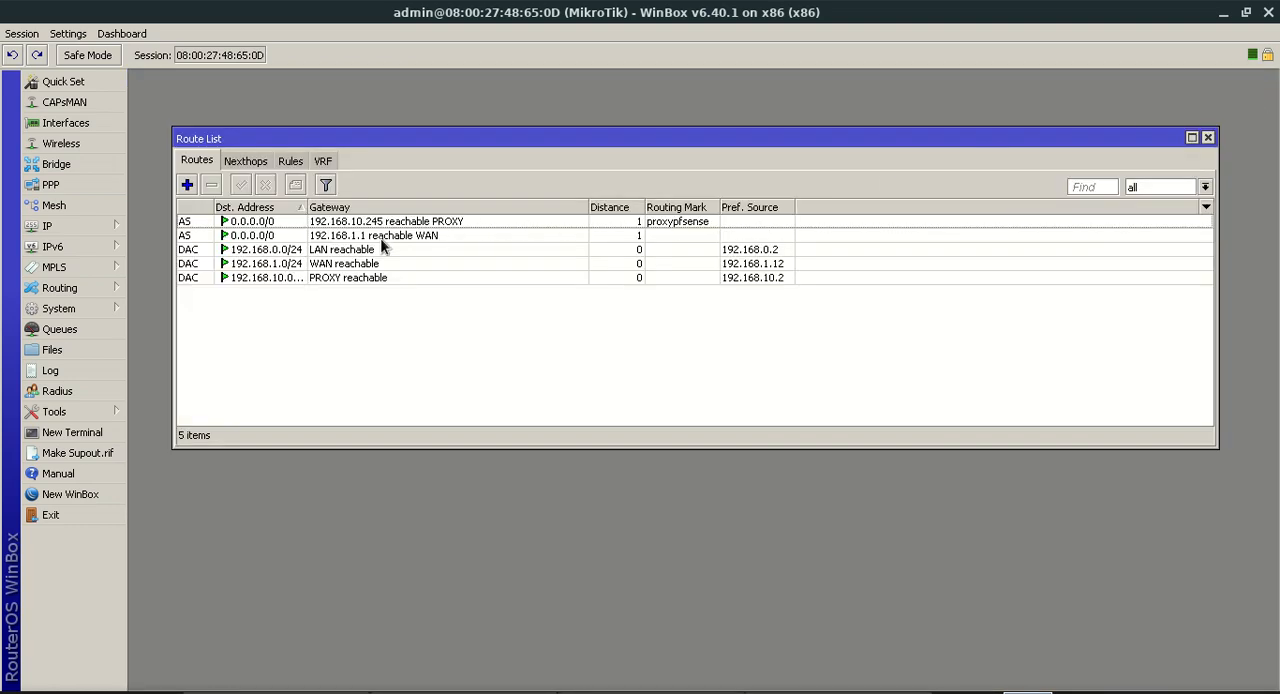
Start a new firewall mangle rule on the router with chain prerouting and source address 192.68.0.0/24
left_click(455, 220)
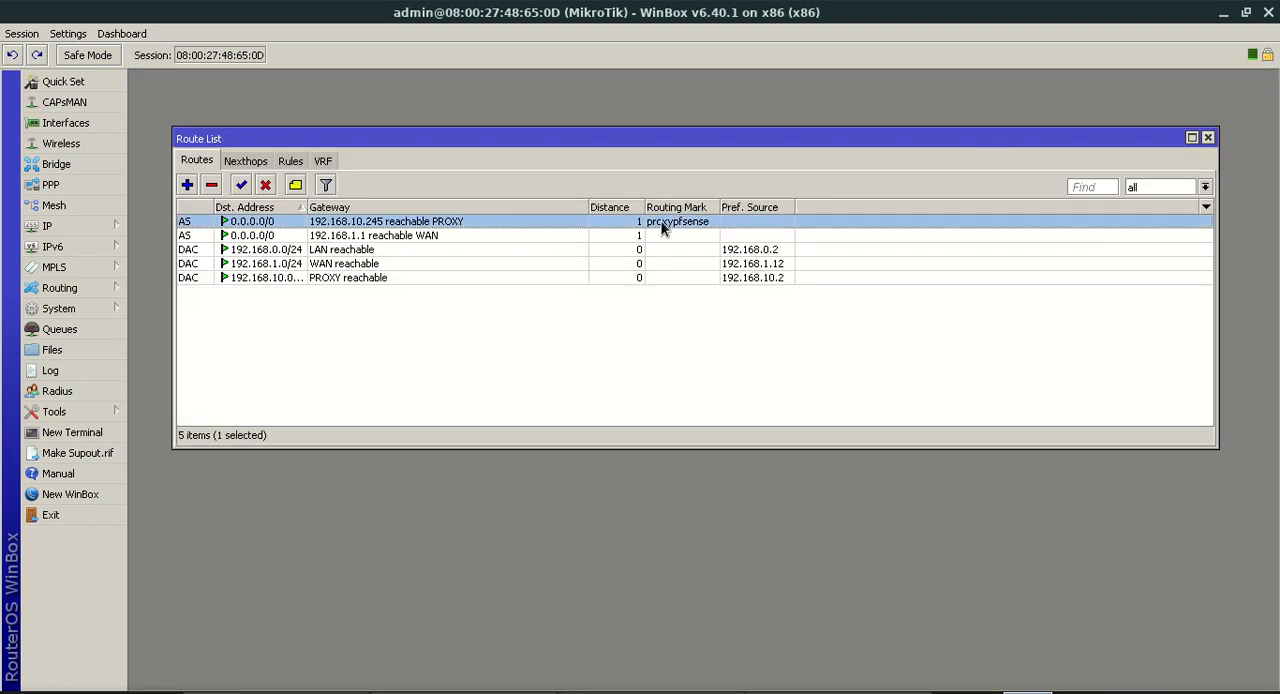
left_click(640, 236)
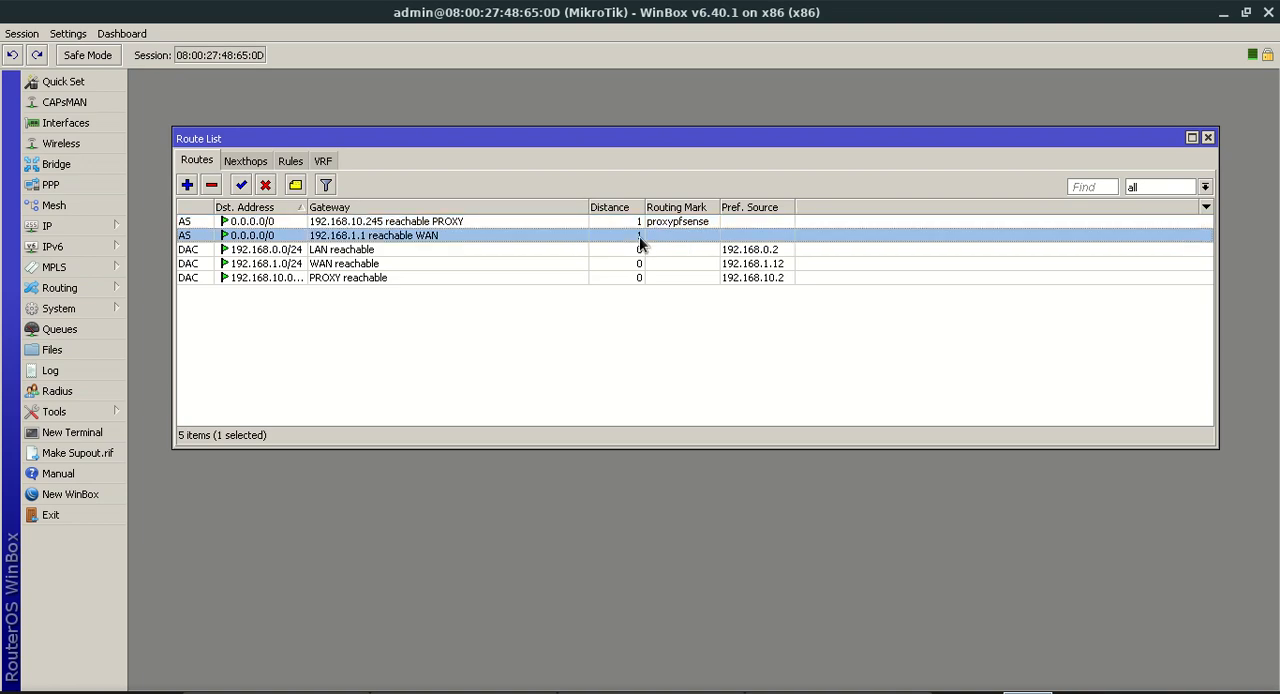
left_click(86, 227)
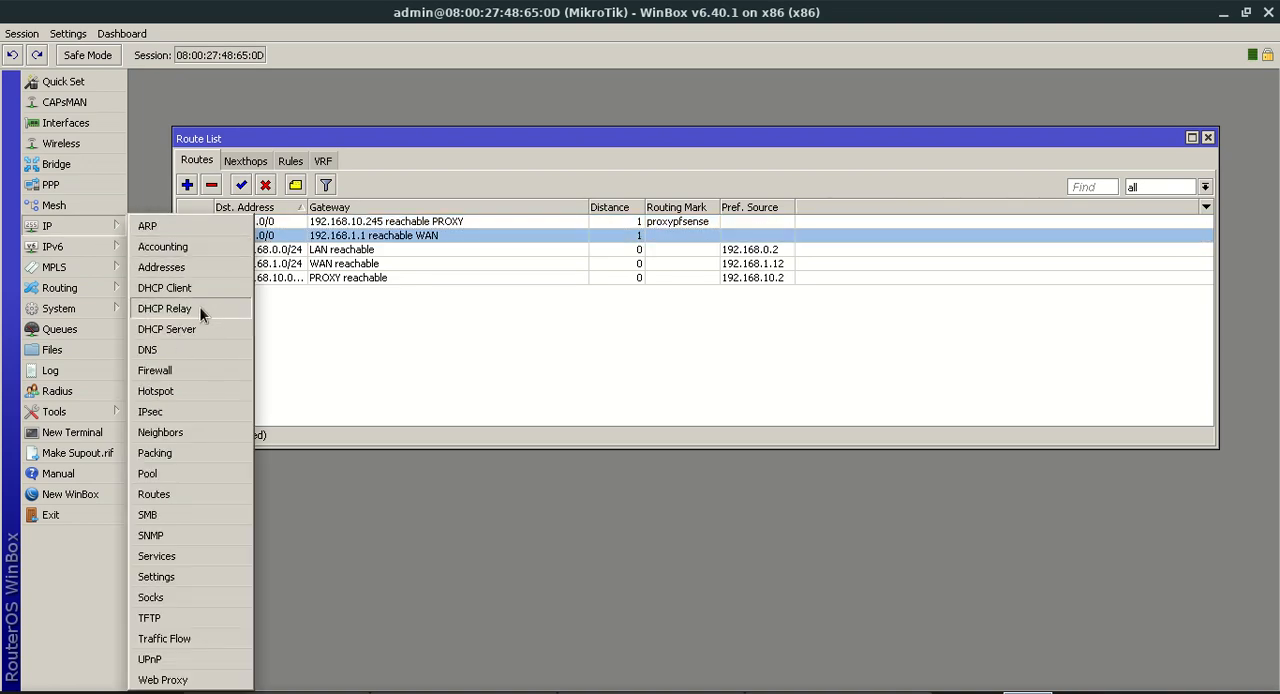
left_click(218, 374)
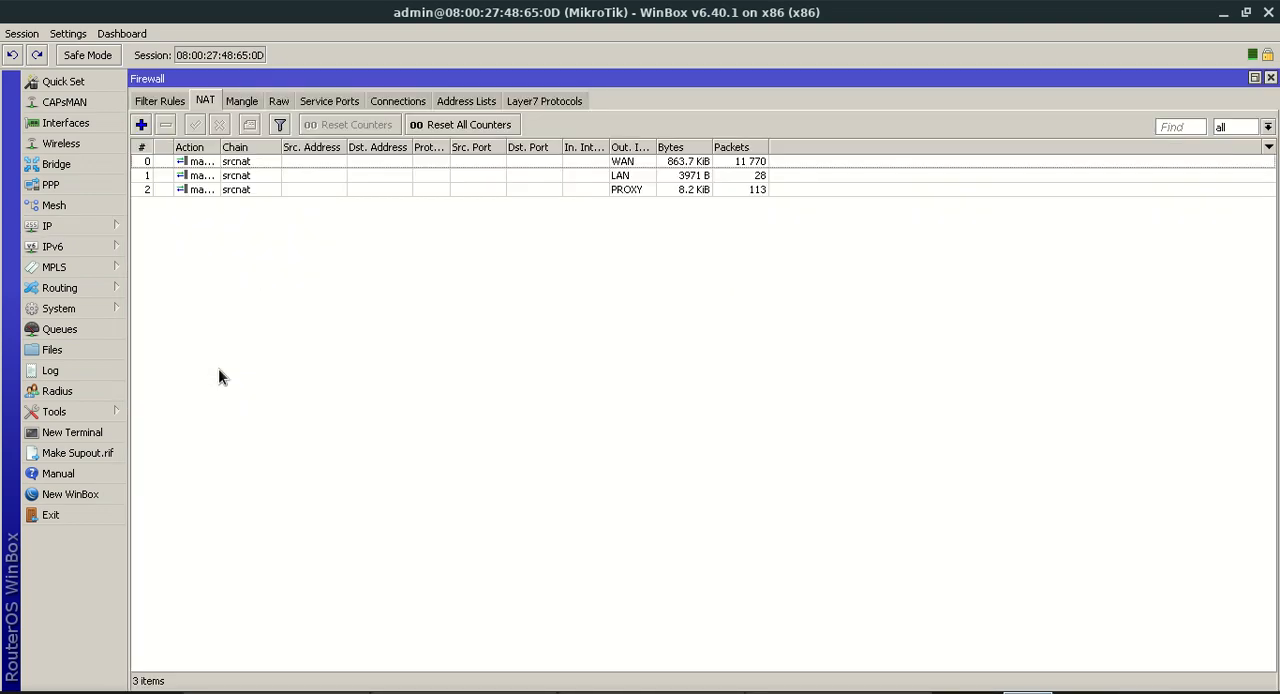
left_click(245, 101)
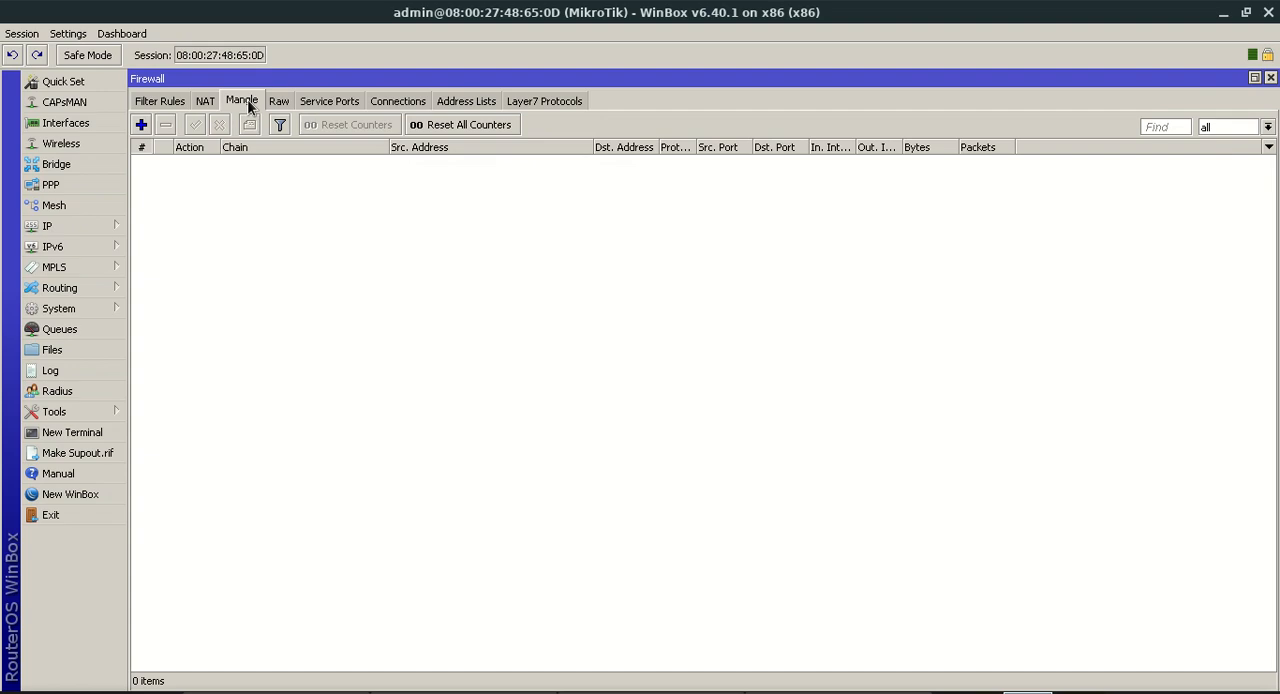
left_click(141, 124)
left_click(152, 102)
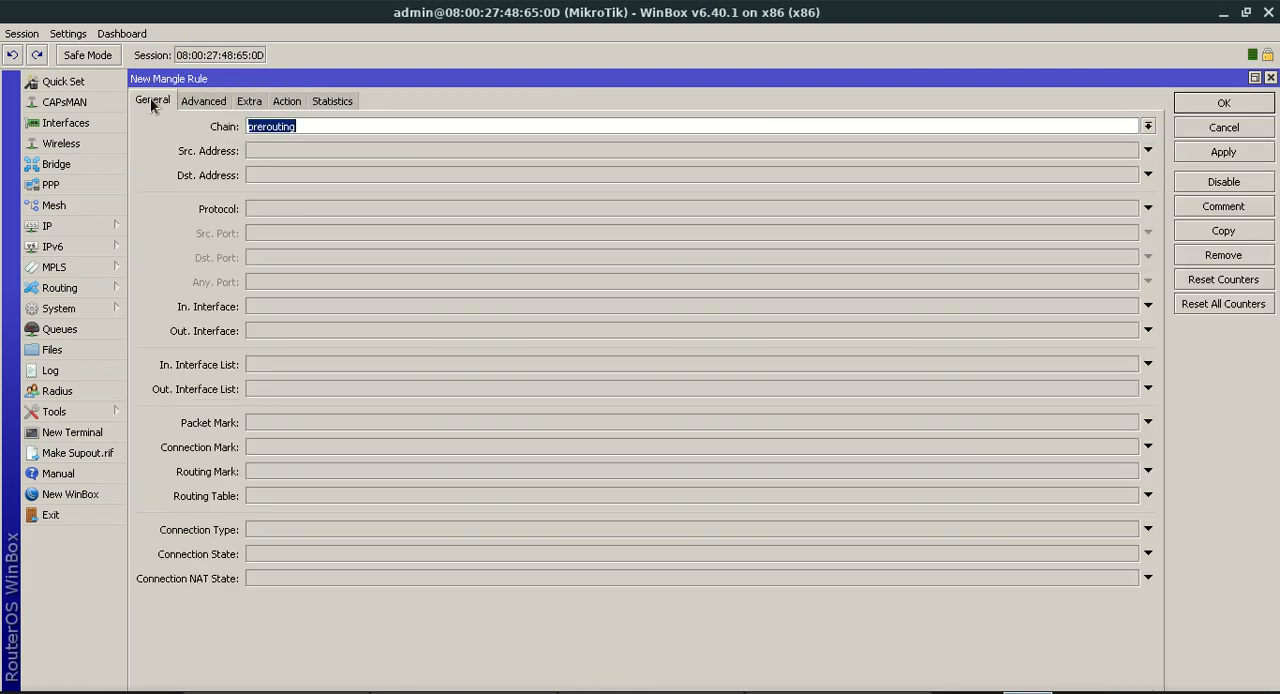
left_click(292, 130)
left_click_drag(307, 130, 240, 126)
left_click(262, 154)
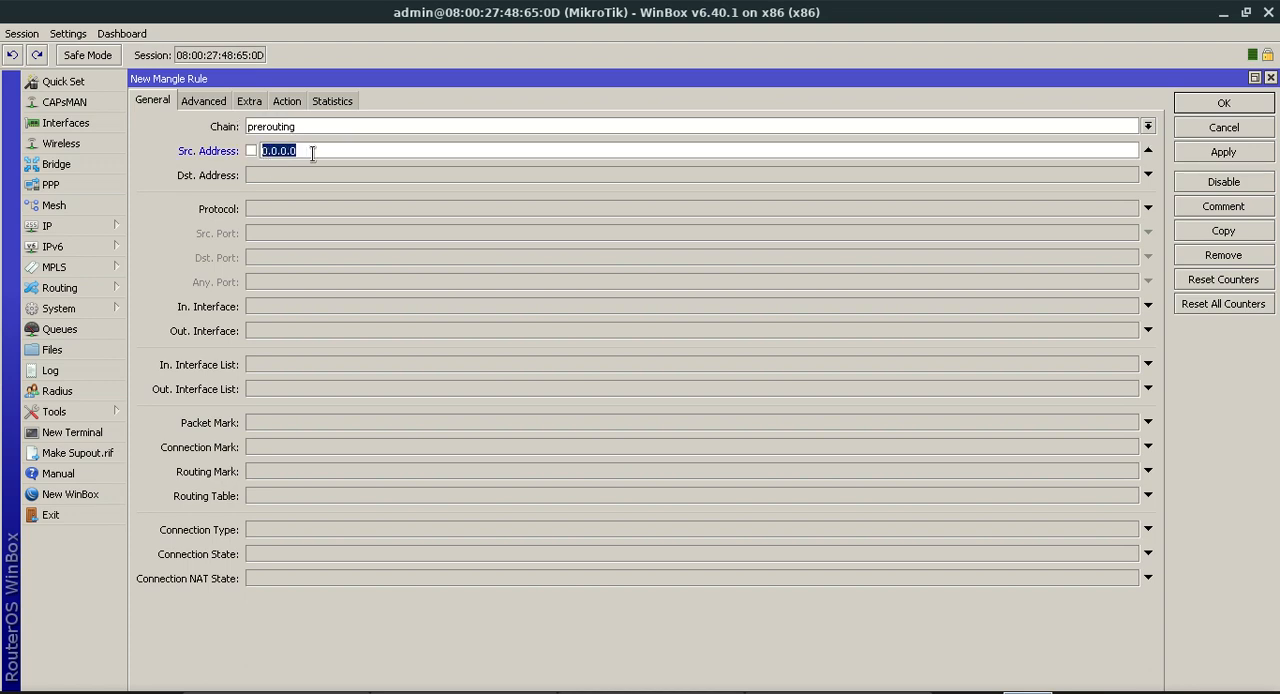
type("192")
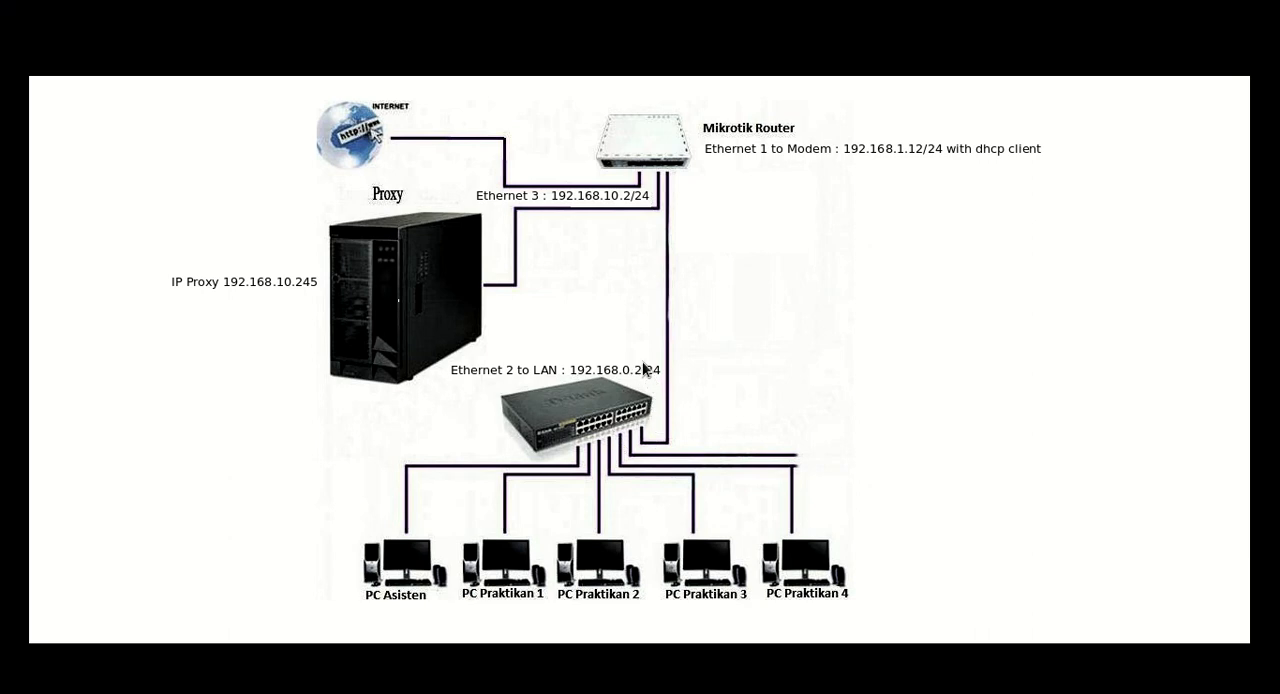
key("alt+Tab")
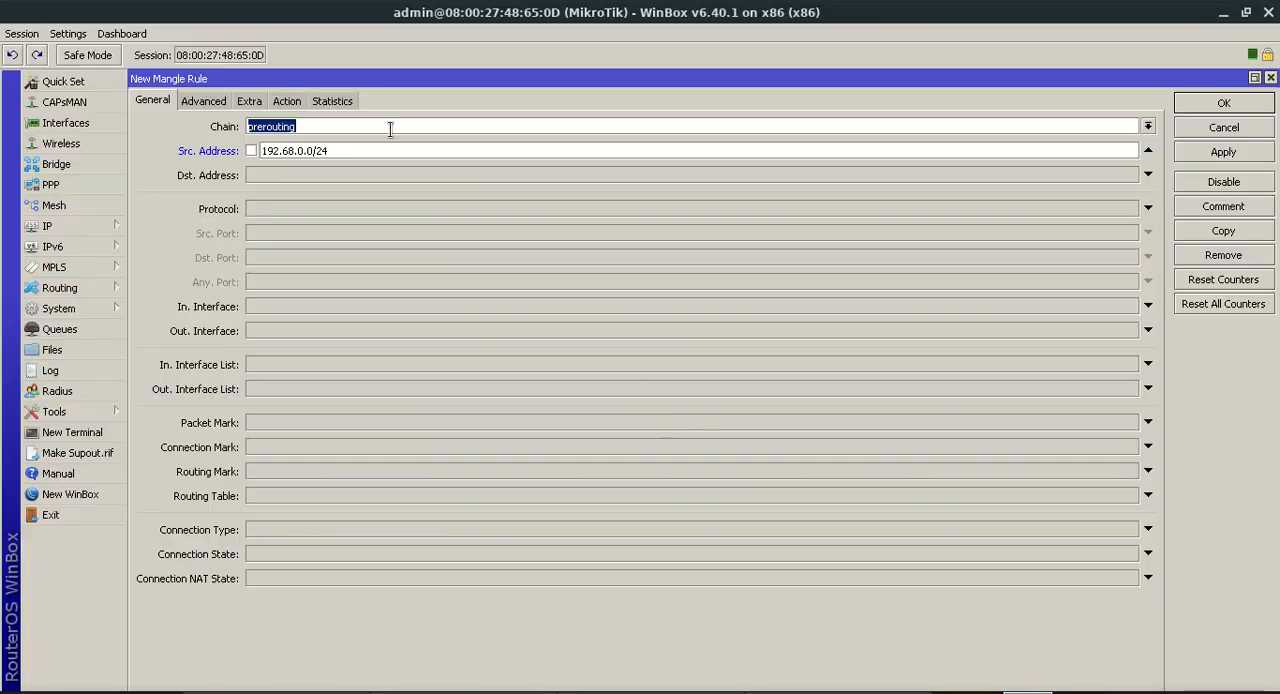
Set the mangle rule's protocol to 6 (tcp), destination ports to 80,443 and incoming interface to LAN
left_click(298, 209)
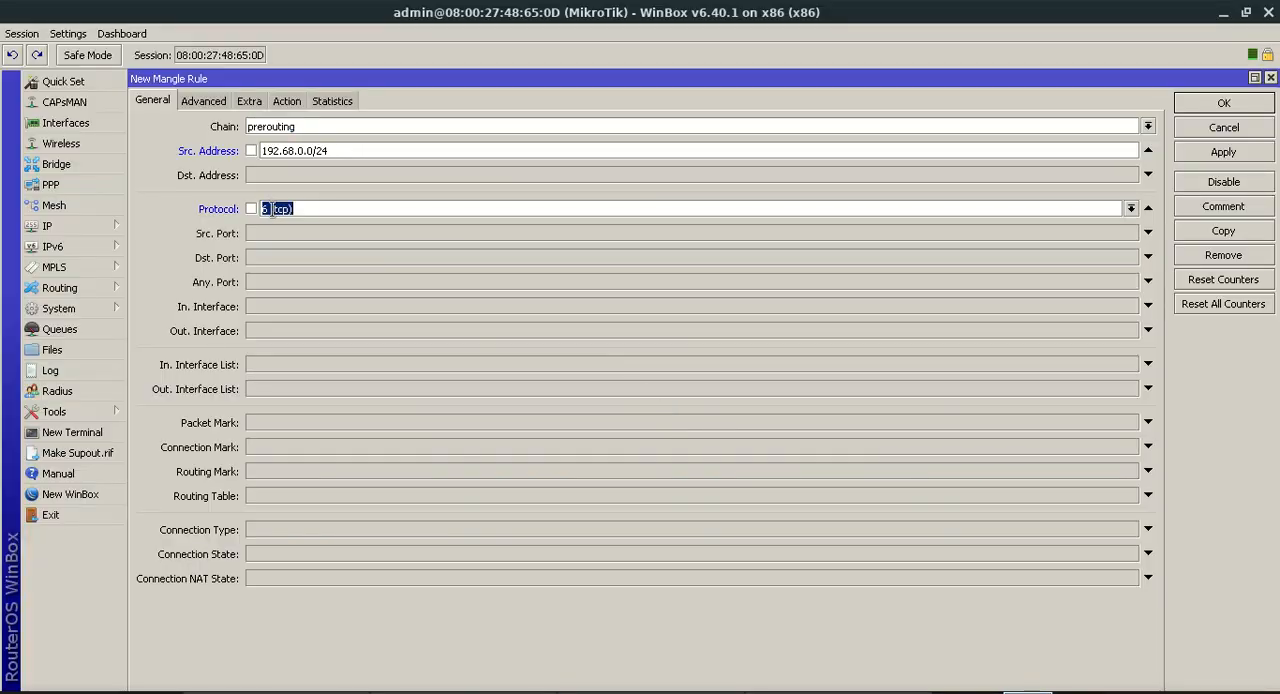
left_click(312, 212)
left_click(287, 255)
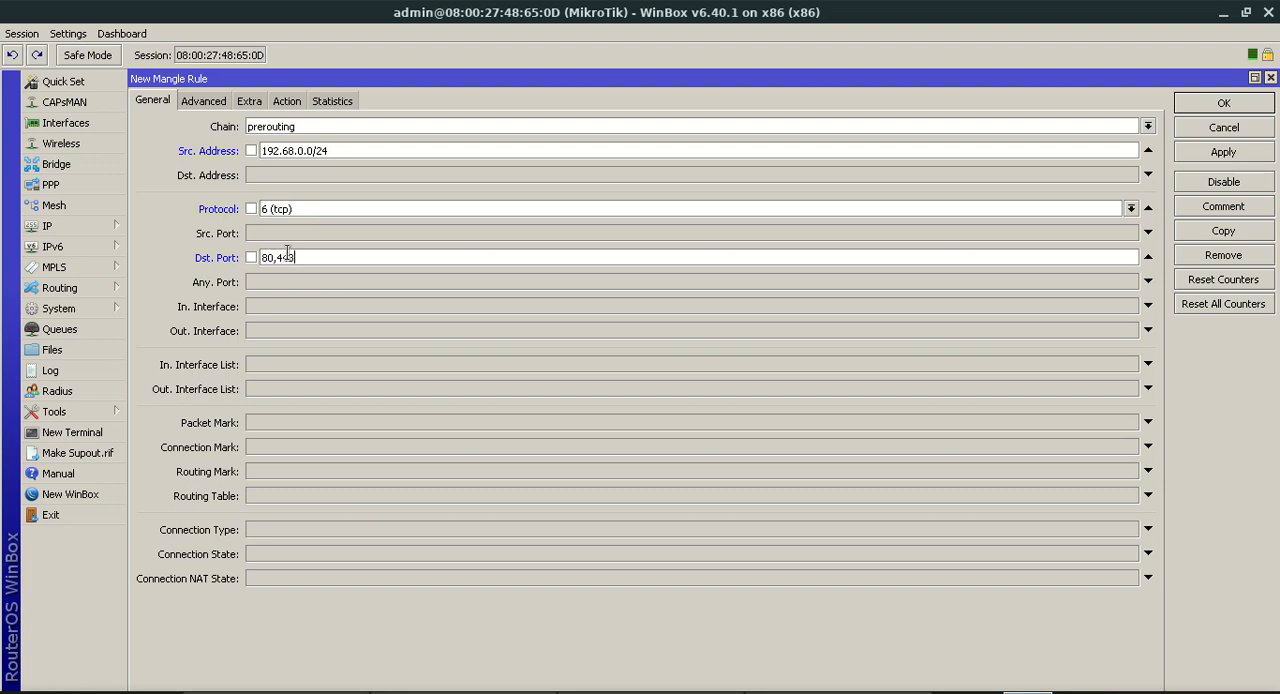
left_click(255, 307)
left_click(291, 308)
left_click(290, 318)
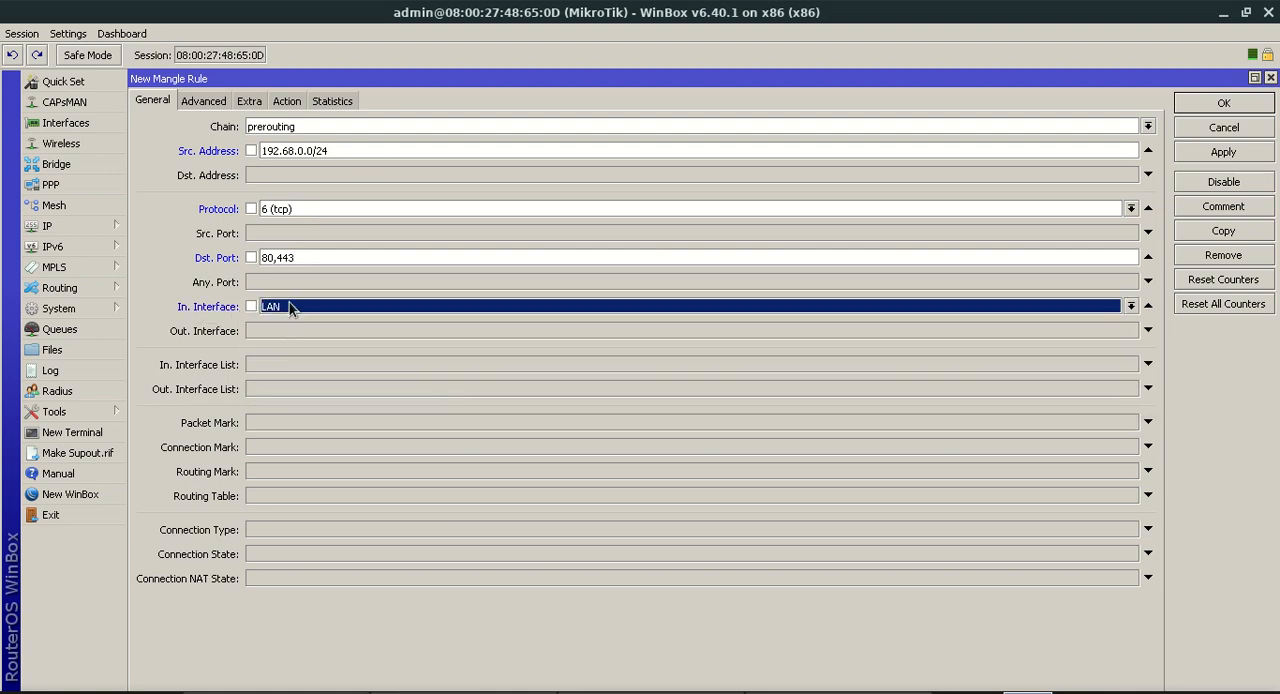
left_click_drag(326, 150, 268, 146)
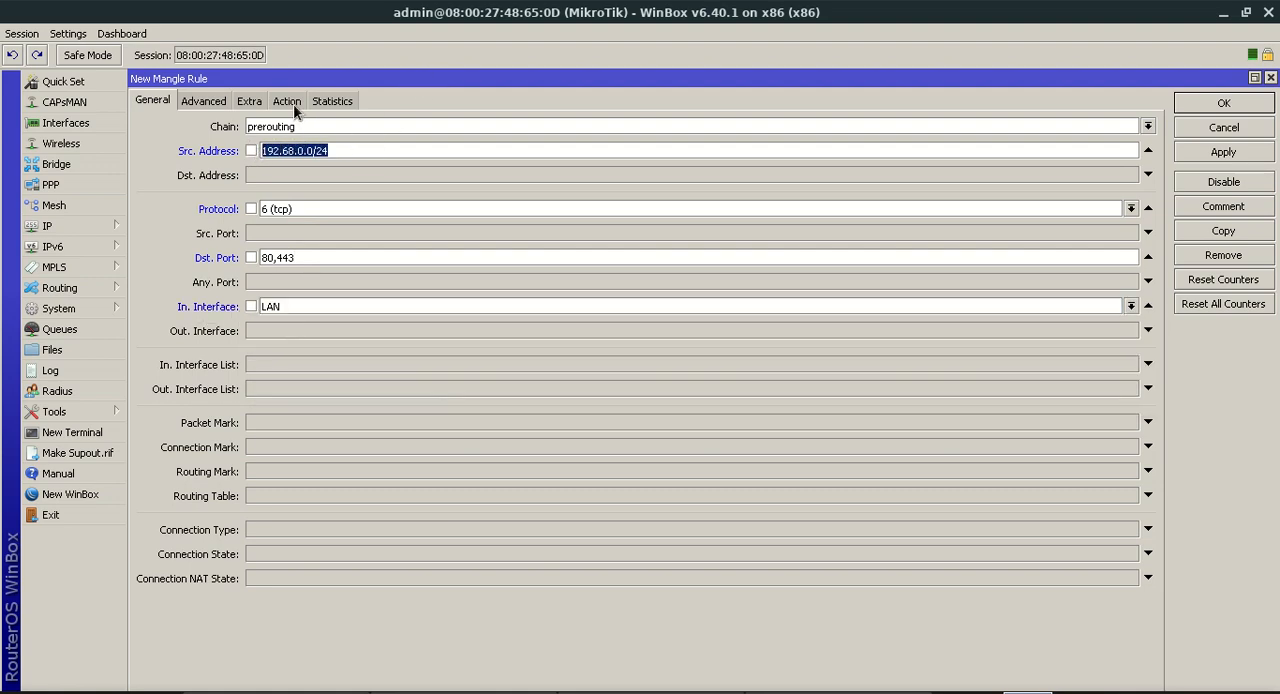
Set the mangle rule's action to mark routing with new routing mark proxypfsense, and save the rule
left_click(287, 101)
left_click(295, 130)
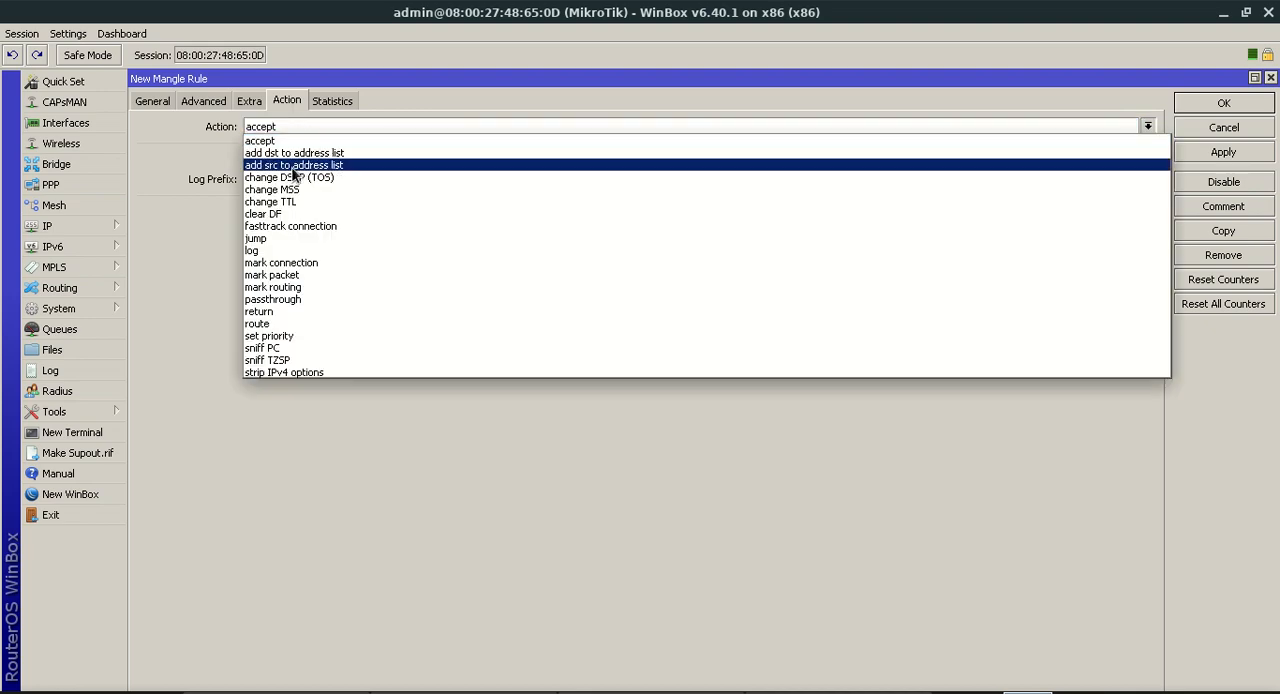
left_click(285, 287)
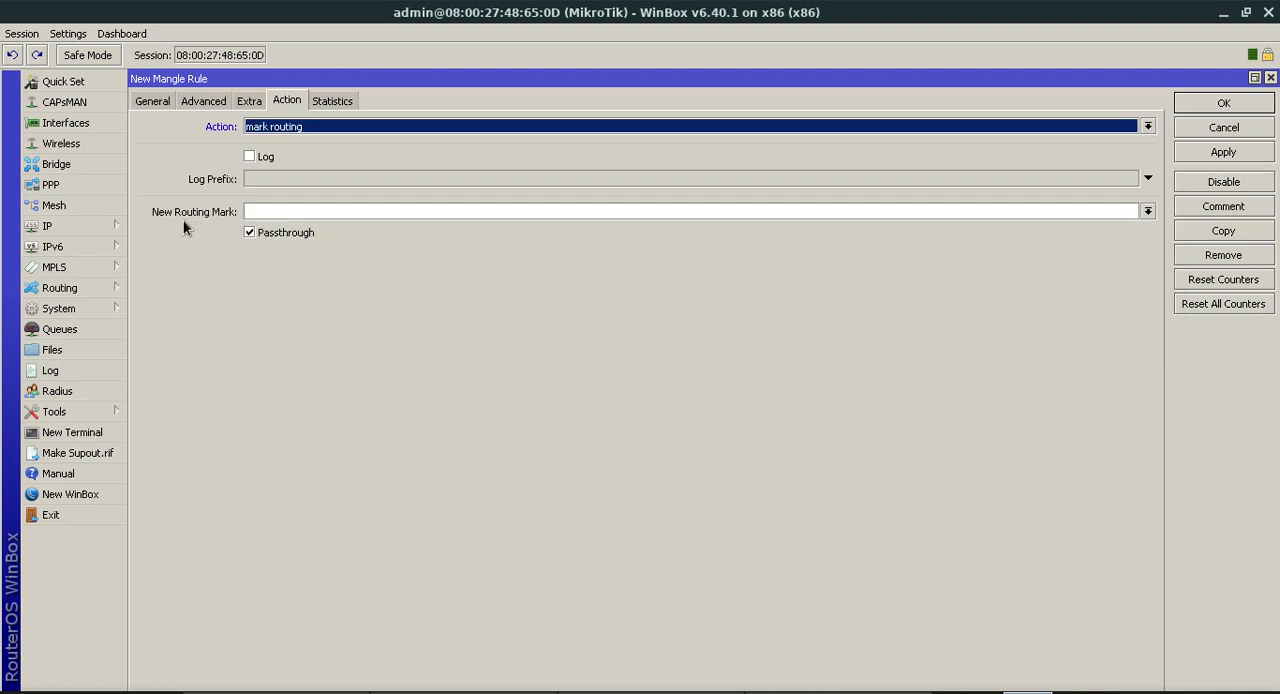
left_click(1148, 211)
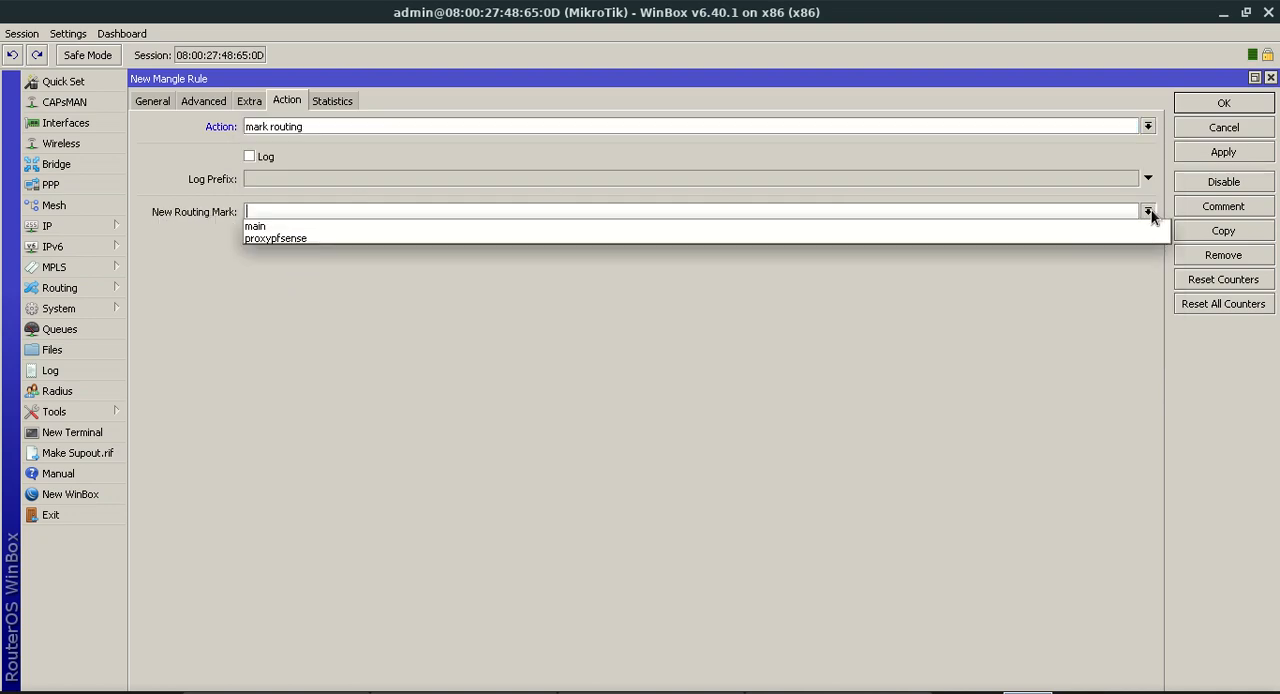
left_click(276, 239)
left_click(300, 211)
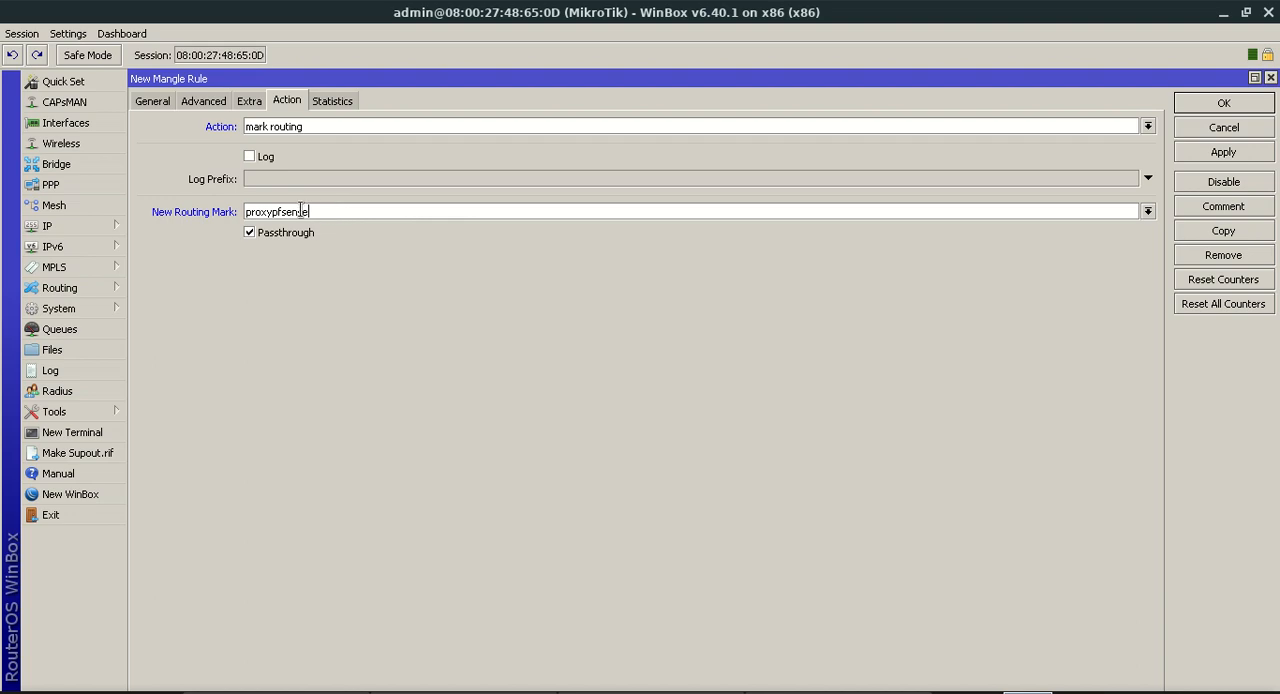
left_click(1193, 151)
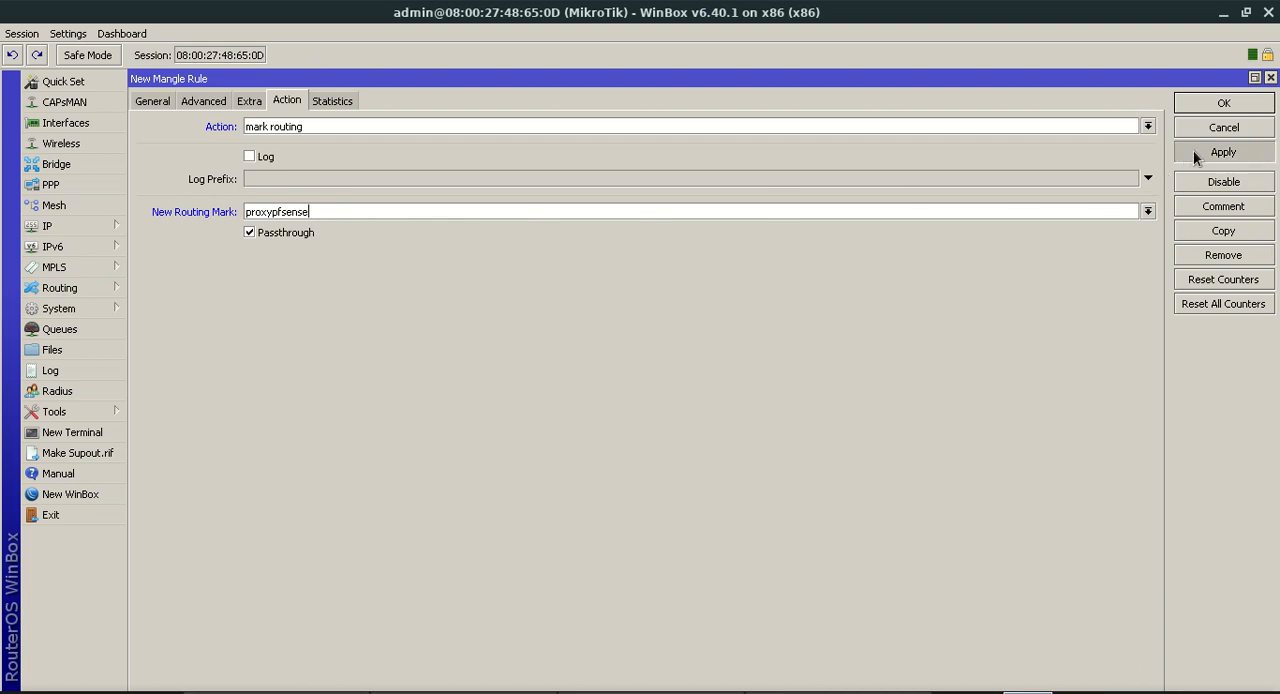
left_click(1225, 104)
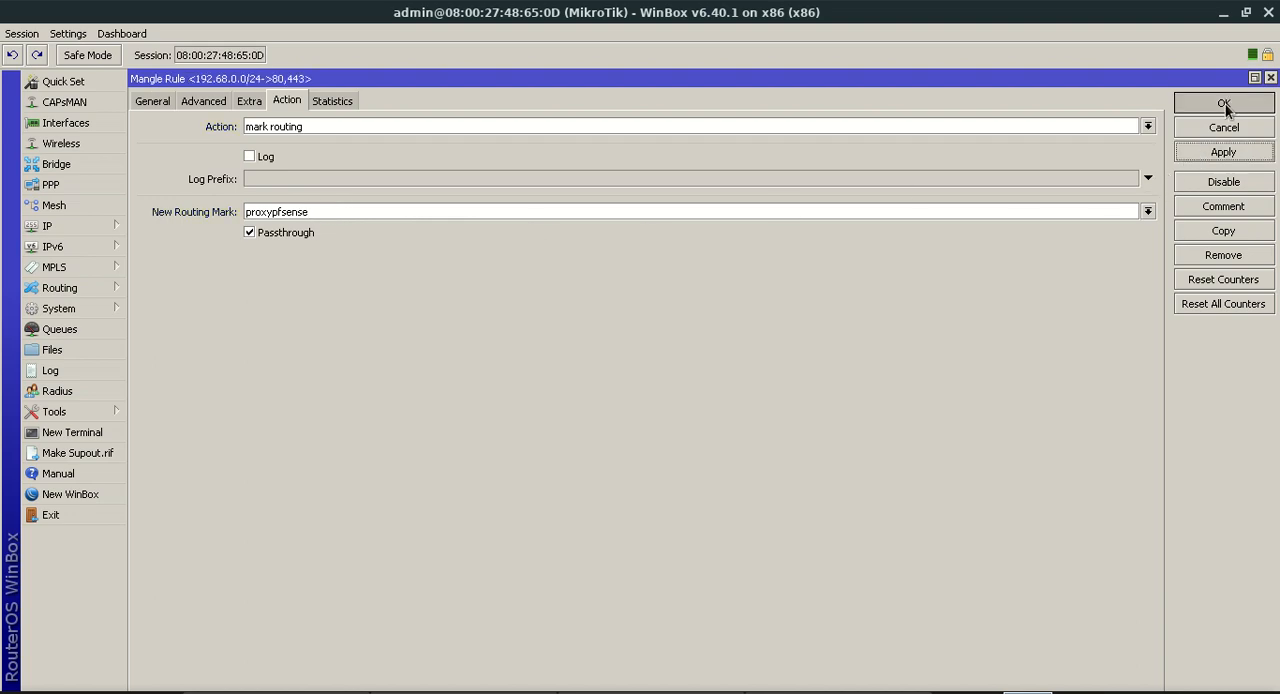
left_click(766, 163)
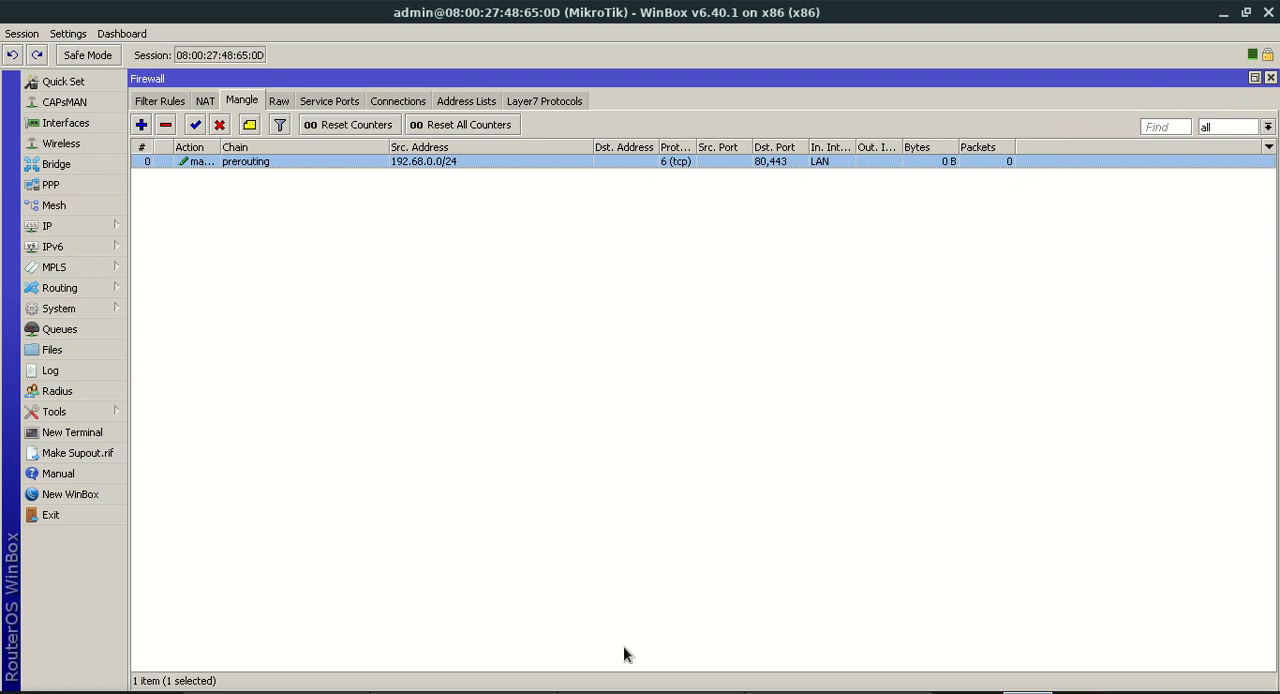
Minimize WinBox and switch to the Windows 7 LAN client virtual machine
left_click(1223, 13)
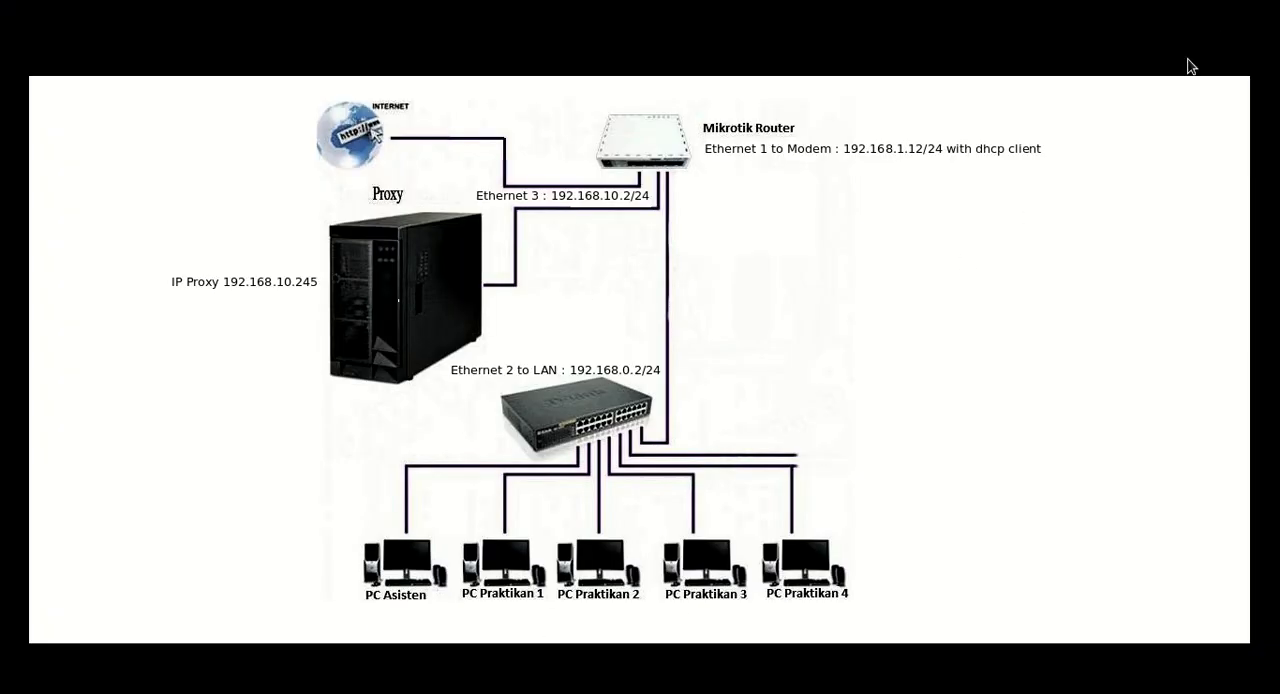
key("alt+Tab")
key("alt+Tab")
key("alt+Tab")
key("alt+Tab")
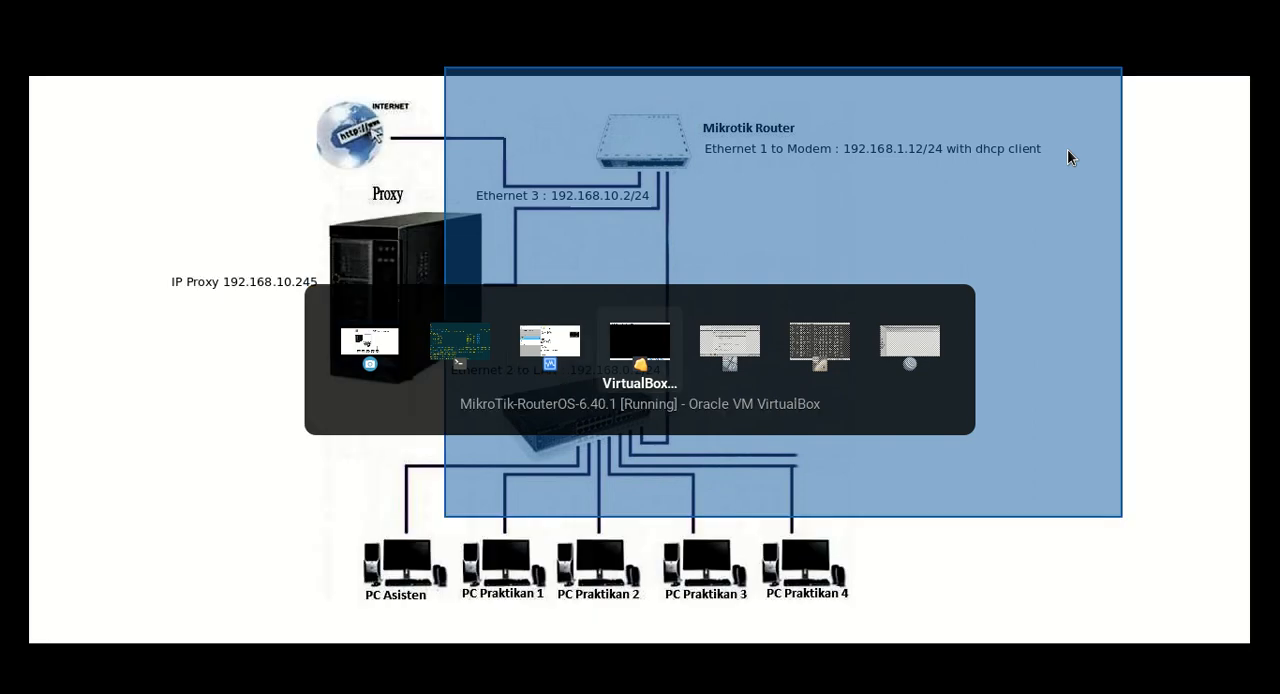
key("alt+Tab")
key("alt+Tab")
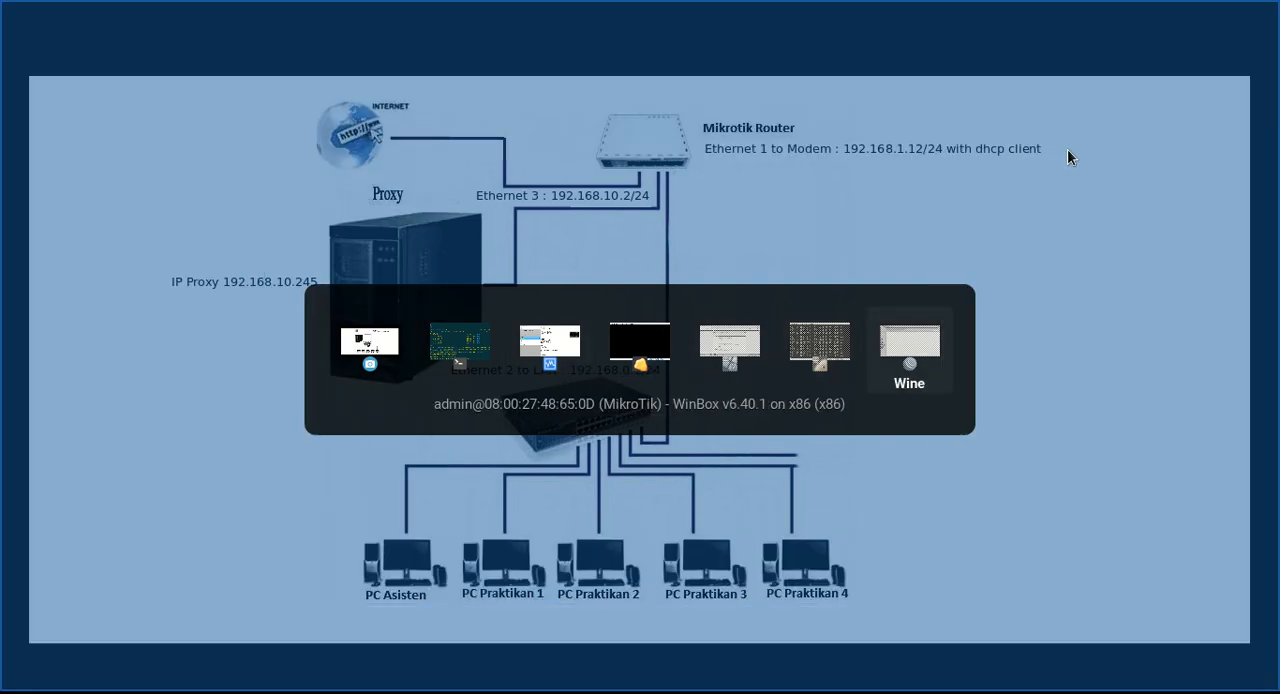
key("alt+Tab")
key("alt+Tab")
key("alt+Tab")
key("alt+Tab")
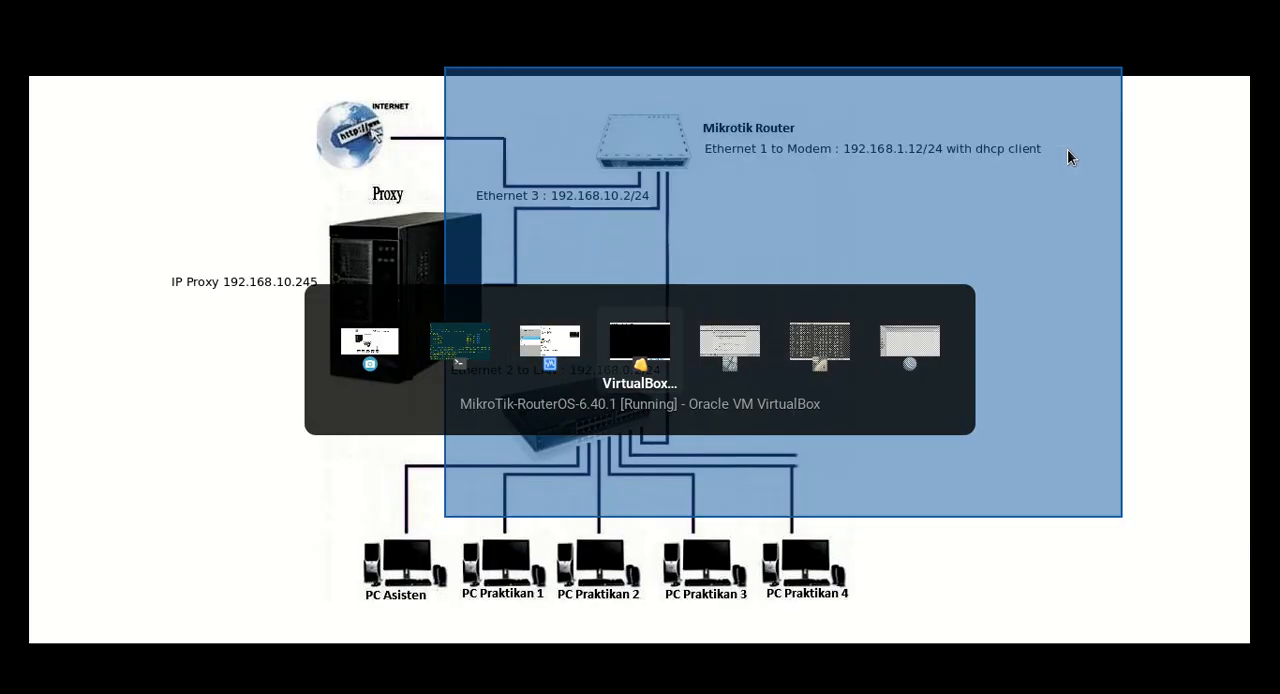
key("alt+Tab")
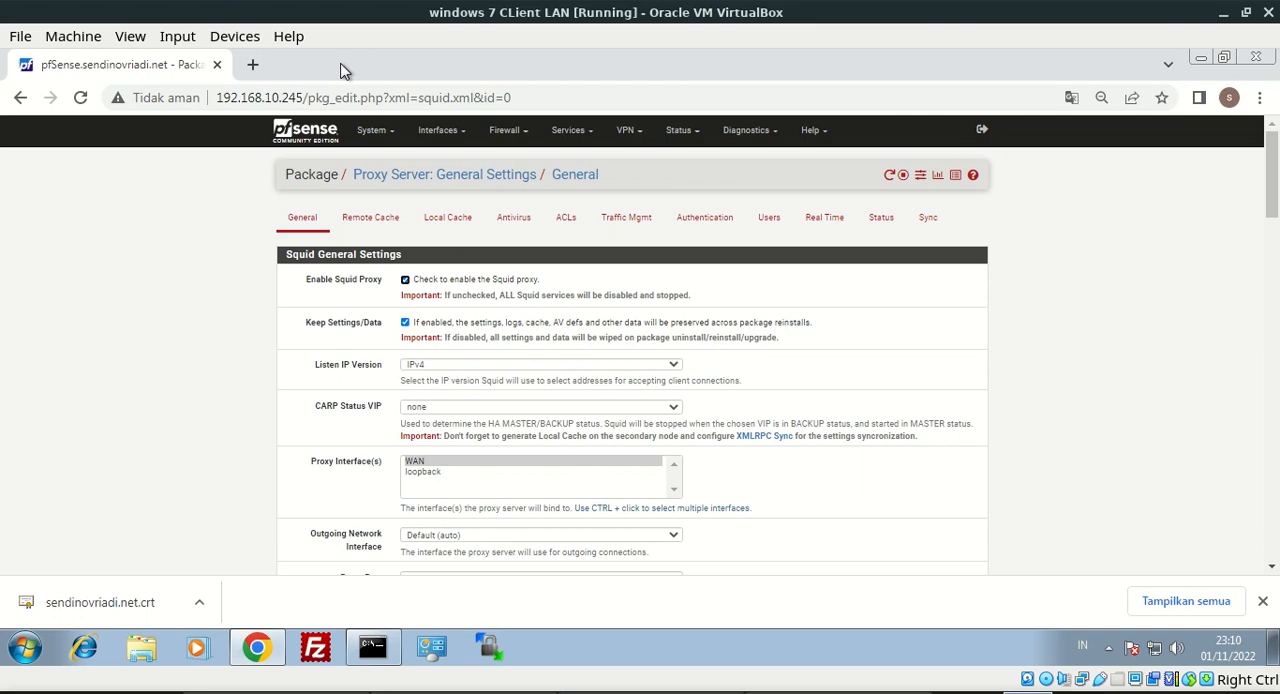
Open Internet Properties on the client with inetcpl.cpl, check the LAN proxy server settings and cancel the dialog
left_click(252, 64)
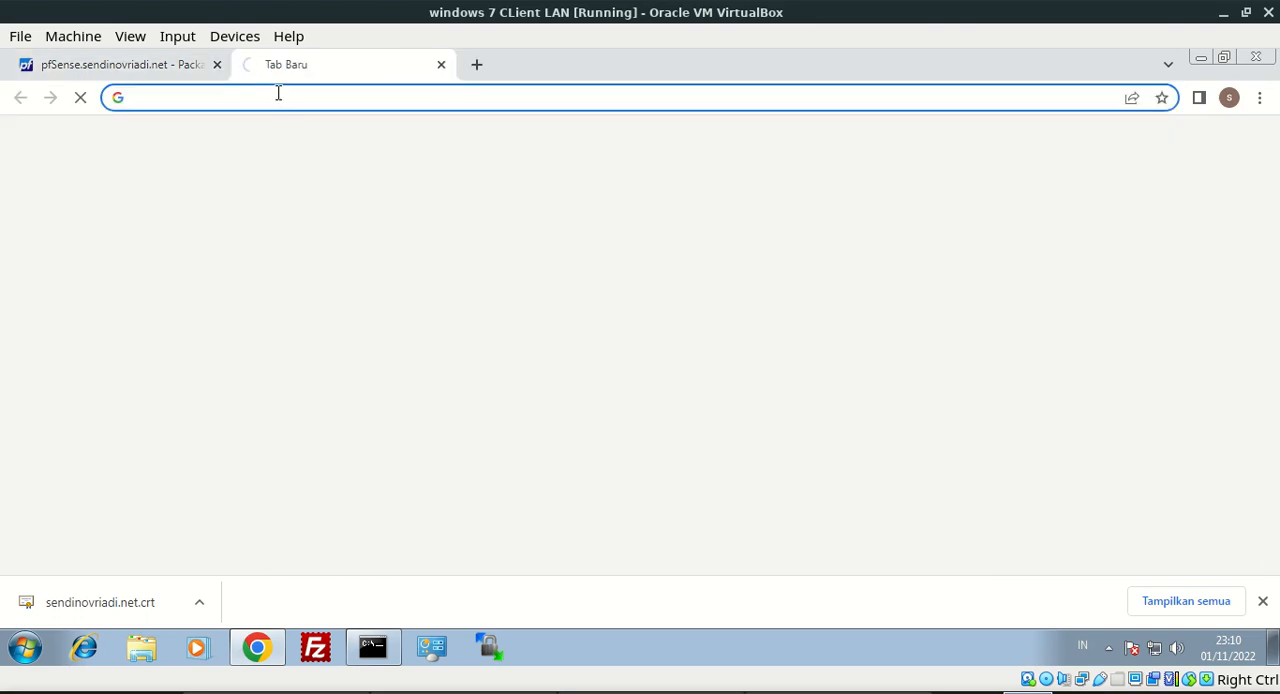
key("super+r")
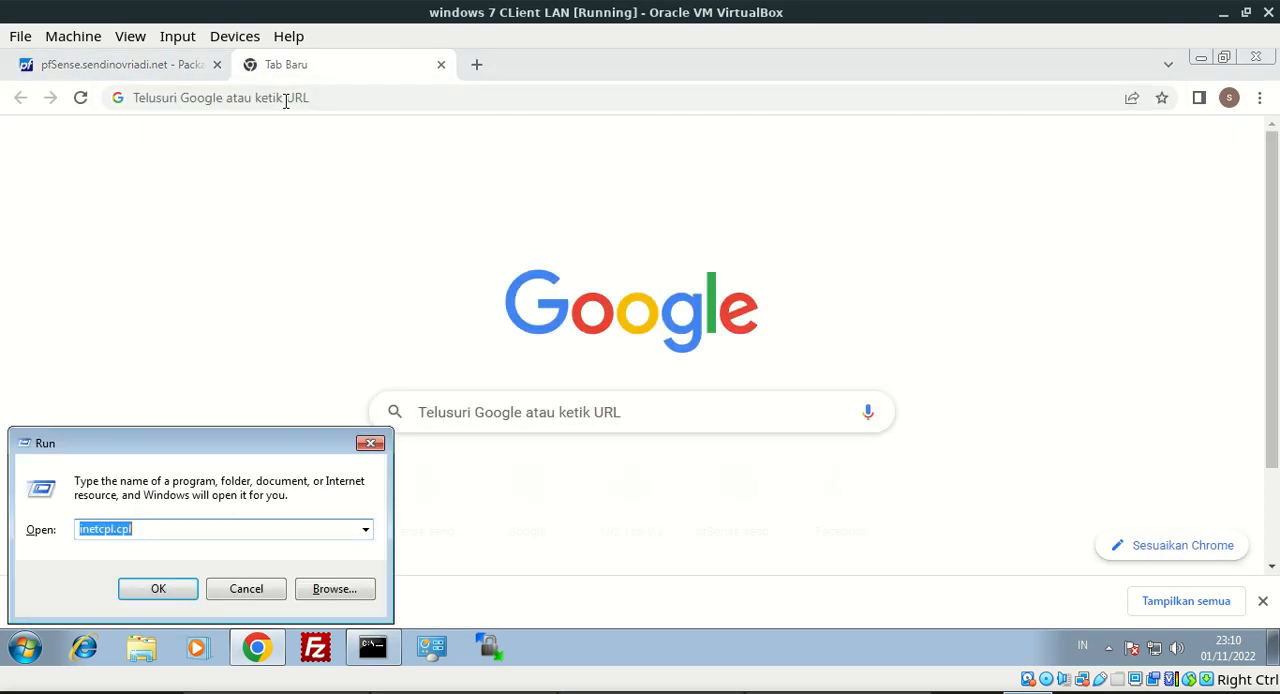
key("Return")
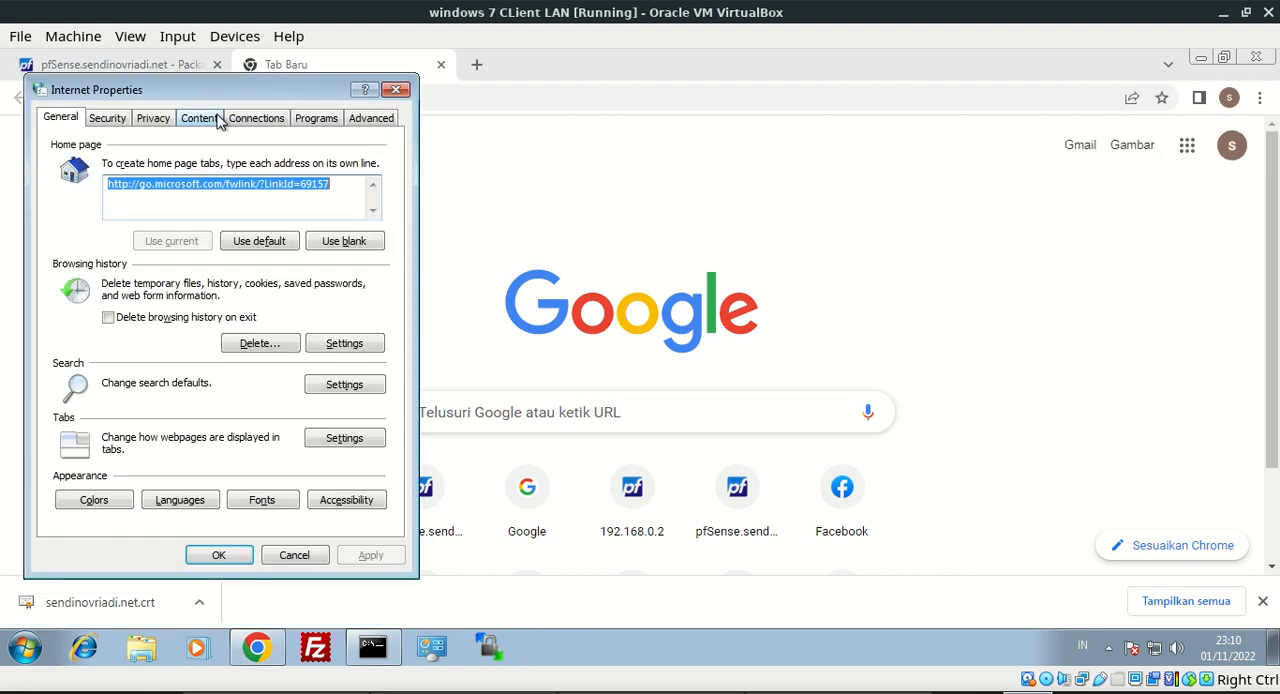
left_click(257, 118)
left_click(356, 453)
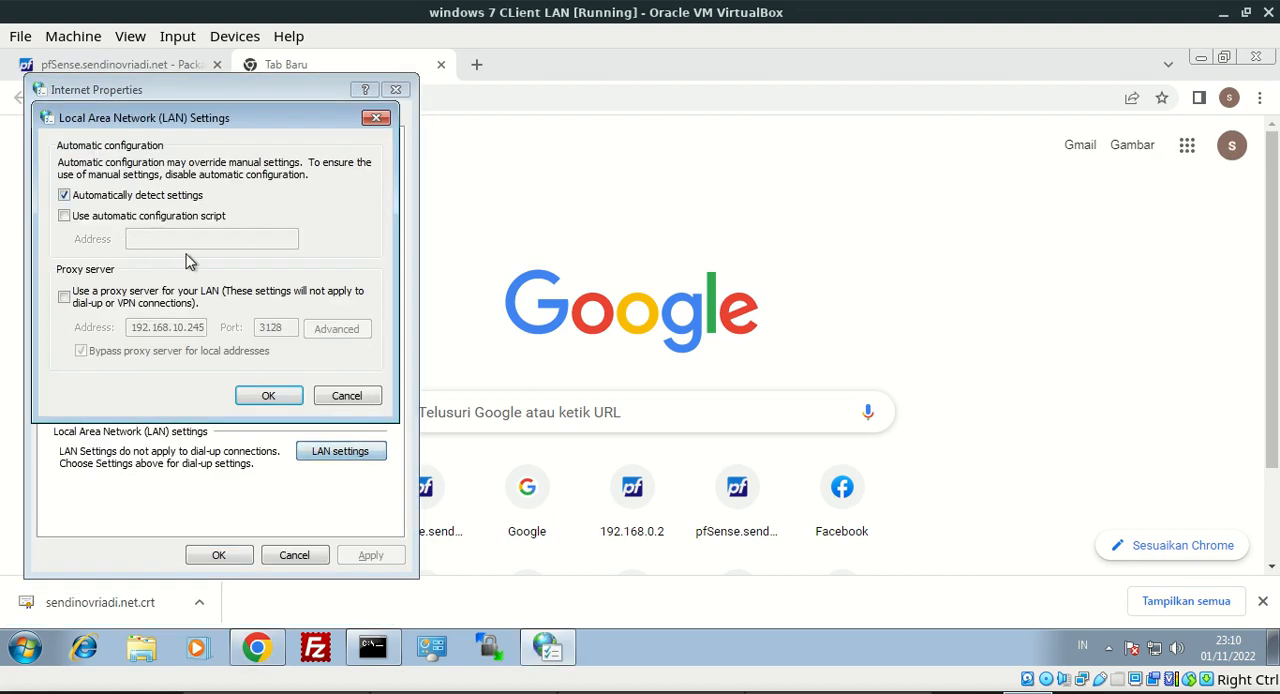
left_click(345, 396)
Open a new incognito window in the client's browser and load youtube.com
left_click(590, 100)
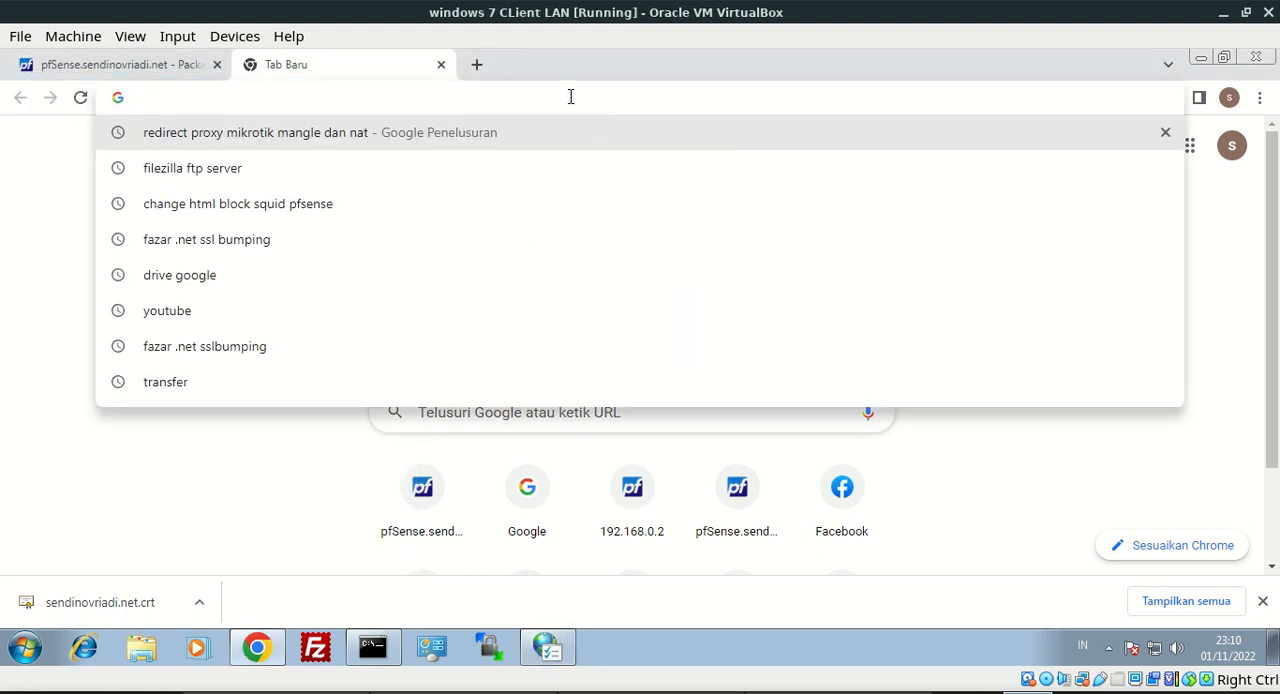
left_click(1259, 97)
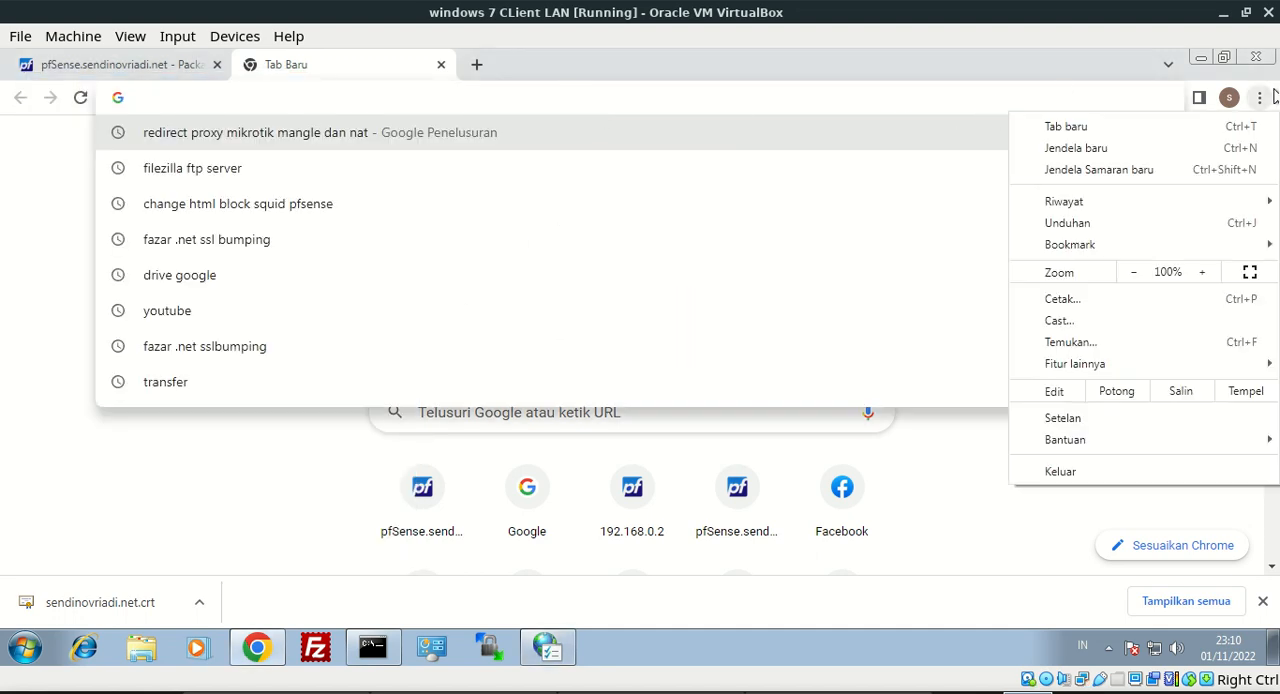
left_click(1099, 170)
type("you")
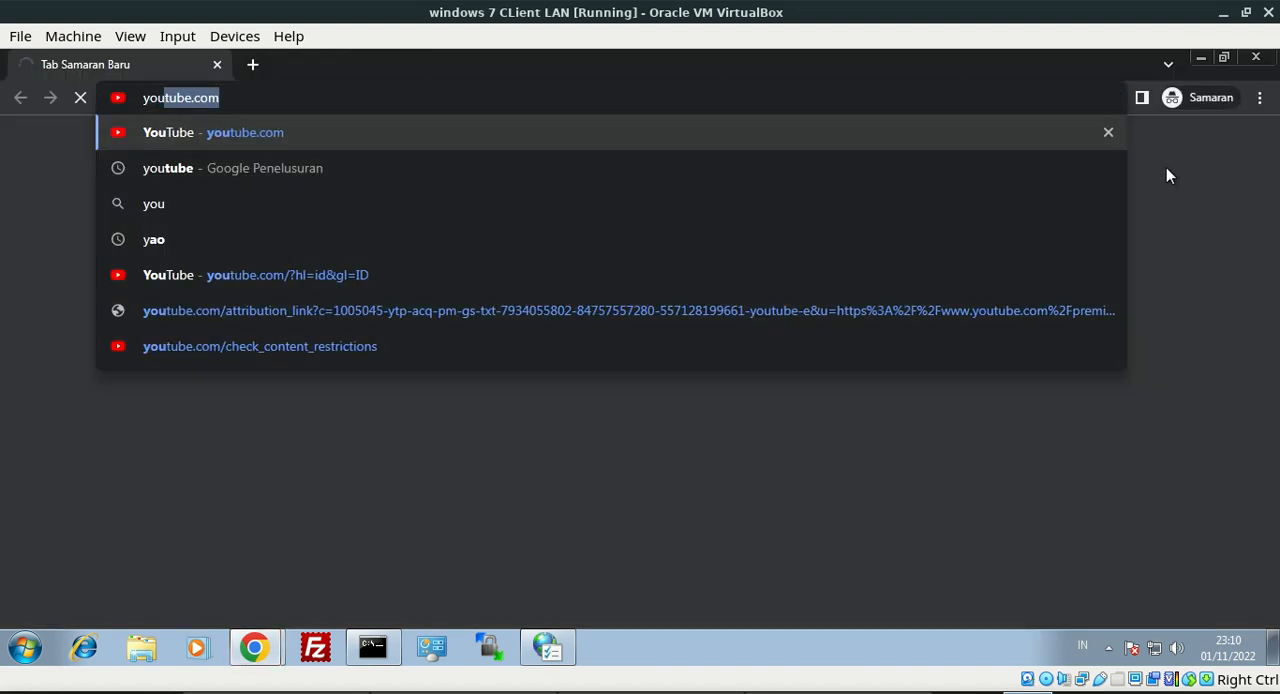
key("Return")
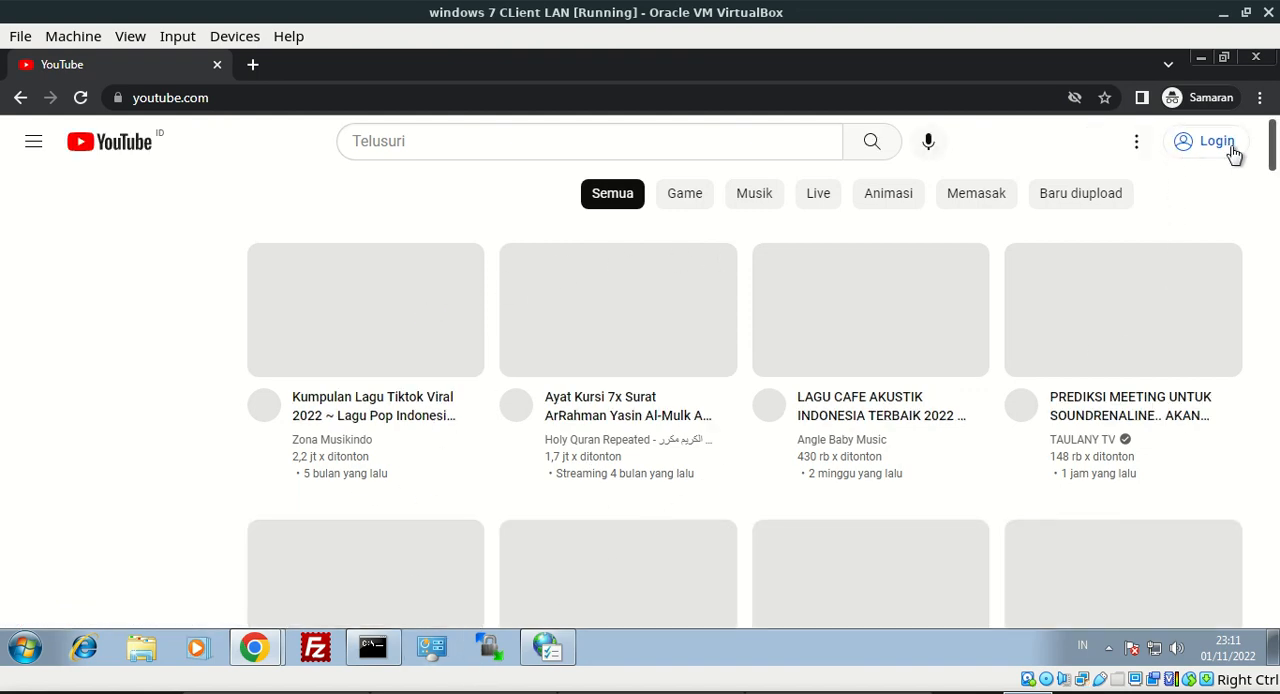
View the security certificate of the YouTube page, and close the certificate viewer and the incognito window
left_click(131, 98)
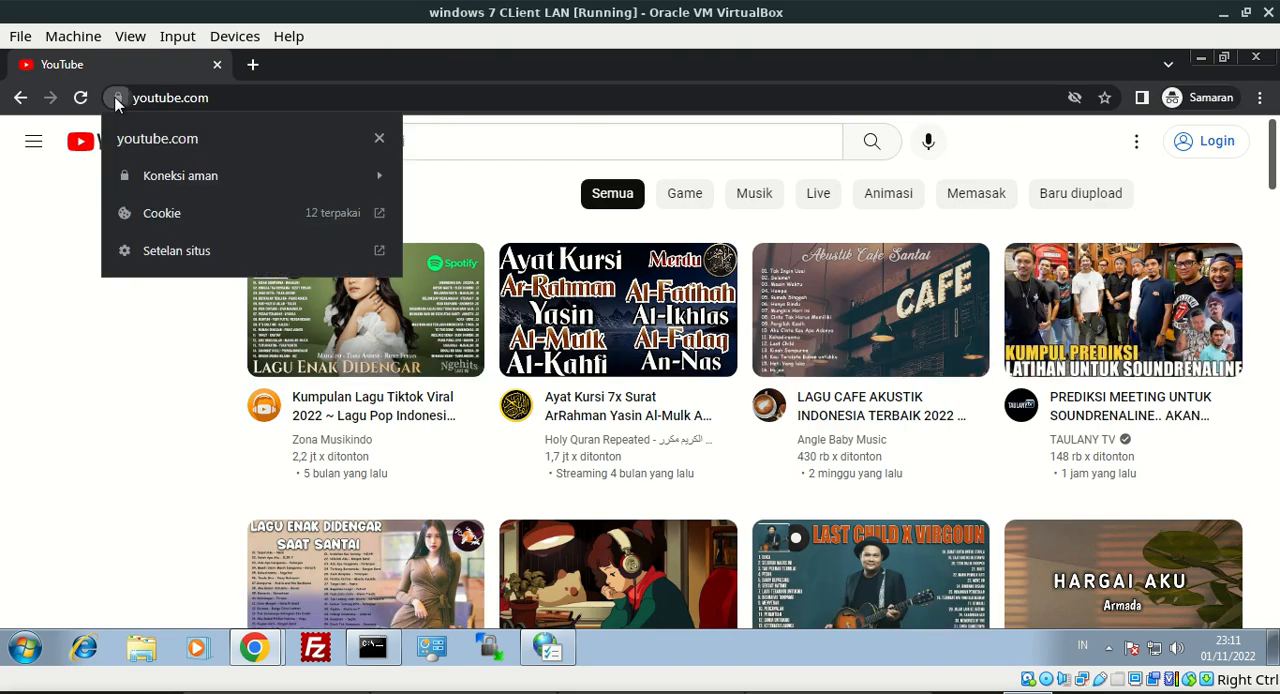
left_click(158, 189)
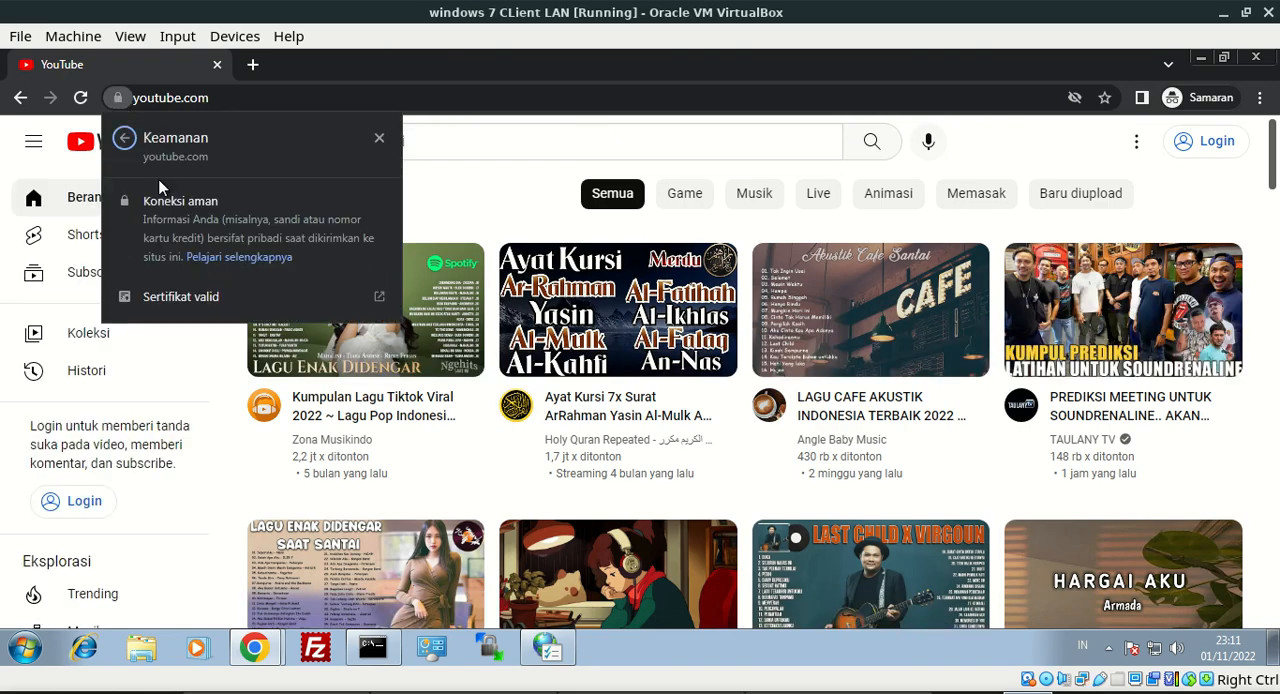
left_click(186, 297)
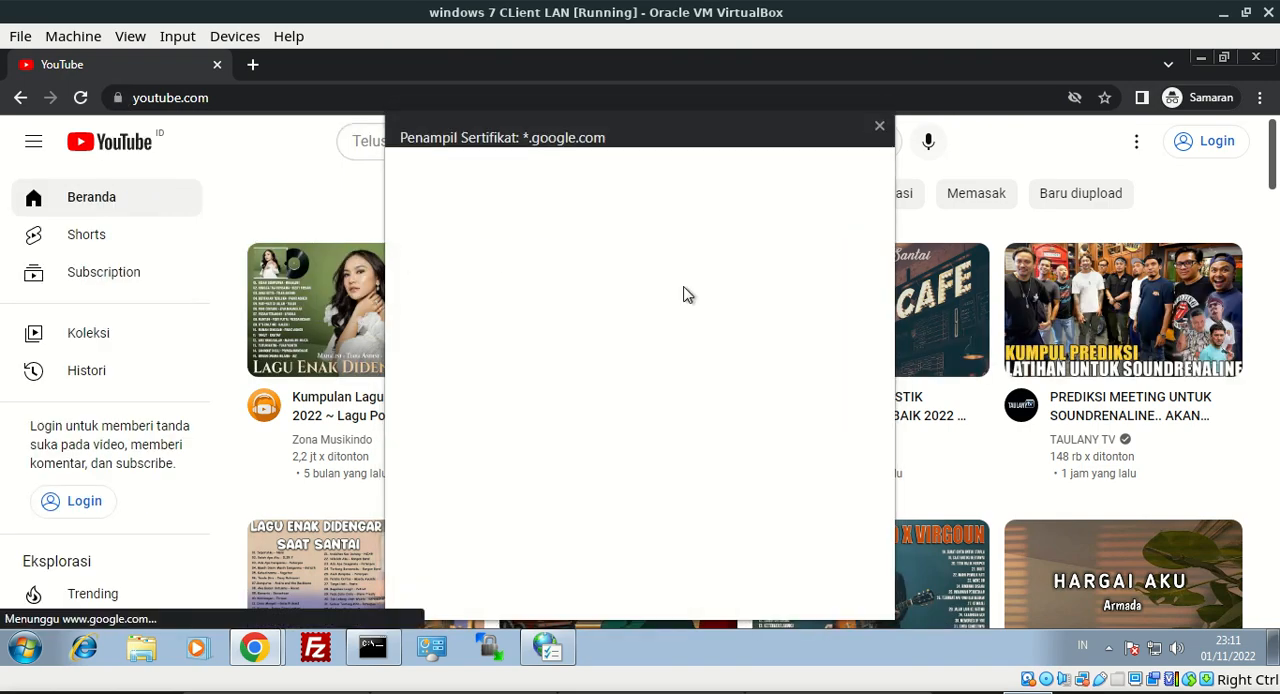
left_click(879, 126)
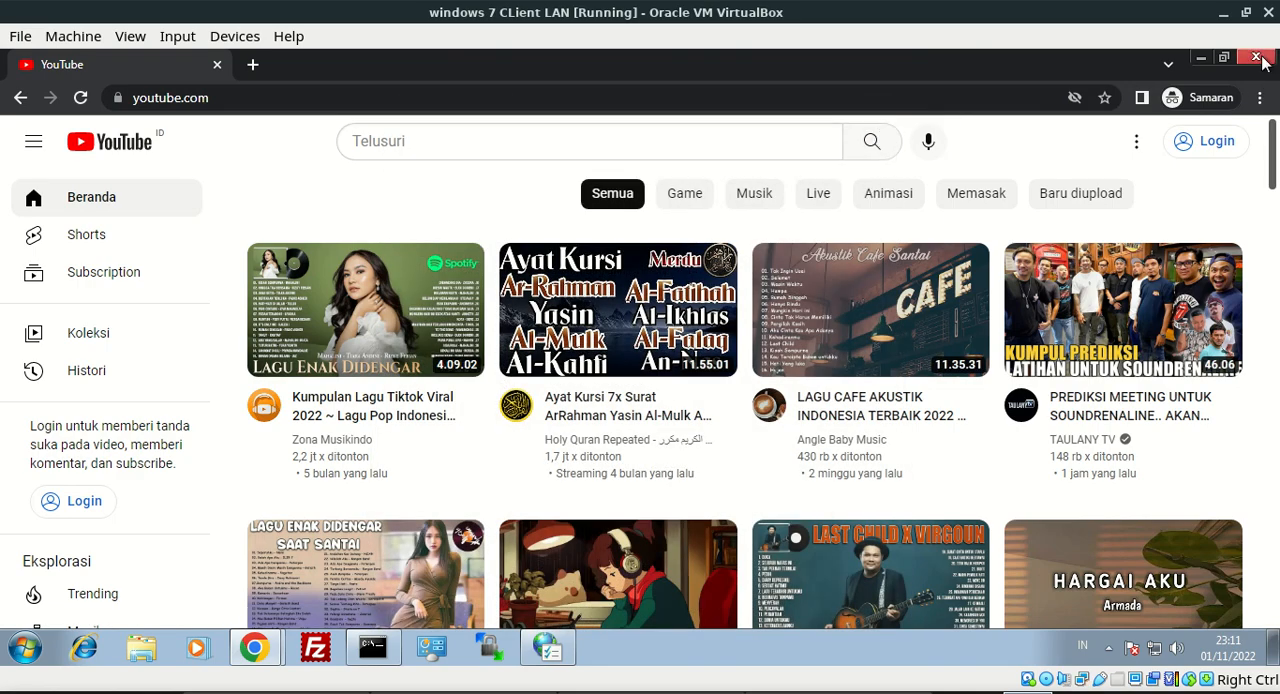
left_click(1263, 63)
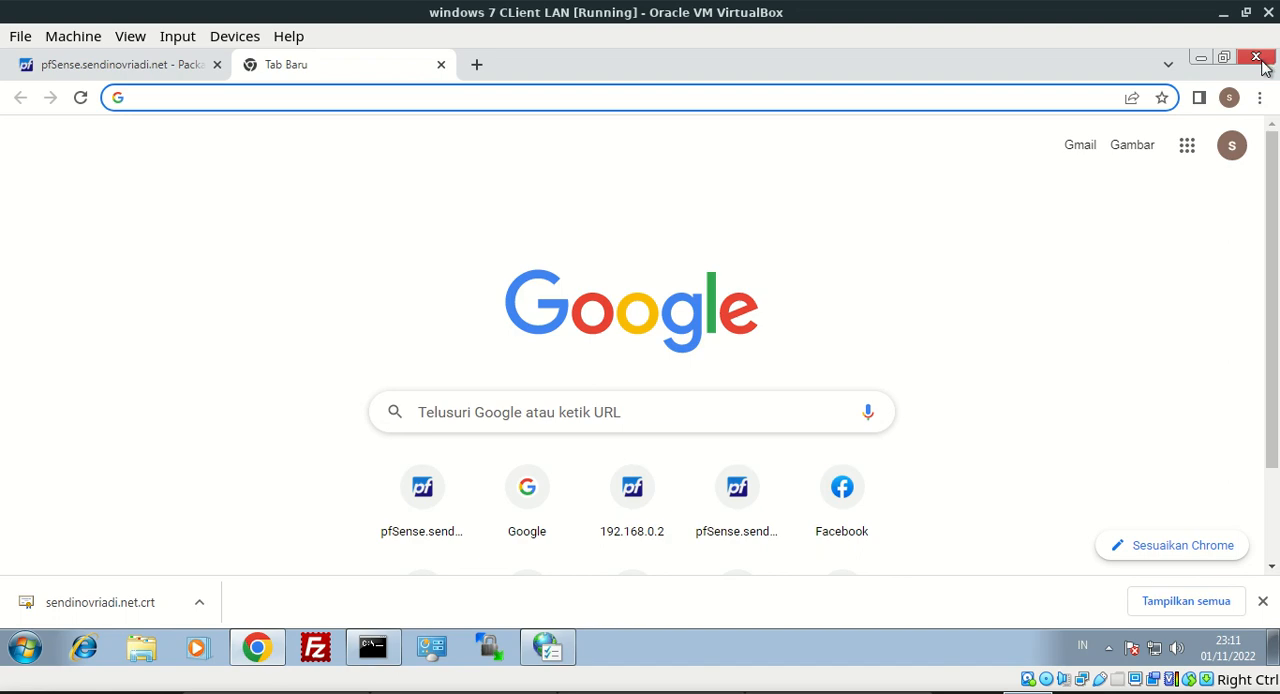
Return to the pfSense proxy server page and open its ACLs settings
left_click(187, 65)
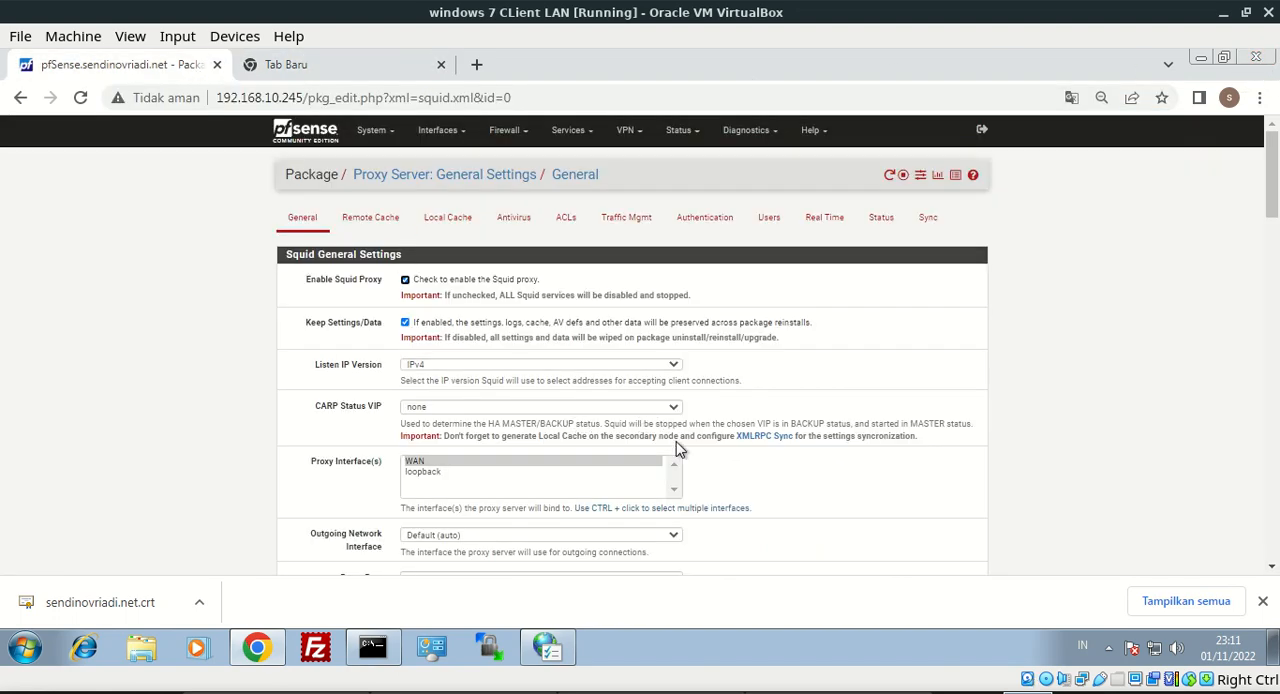
left_click(565, 232)
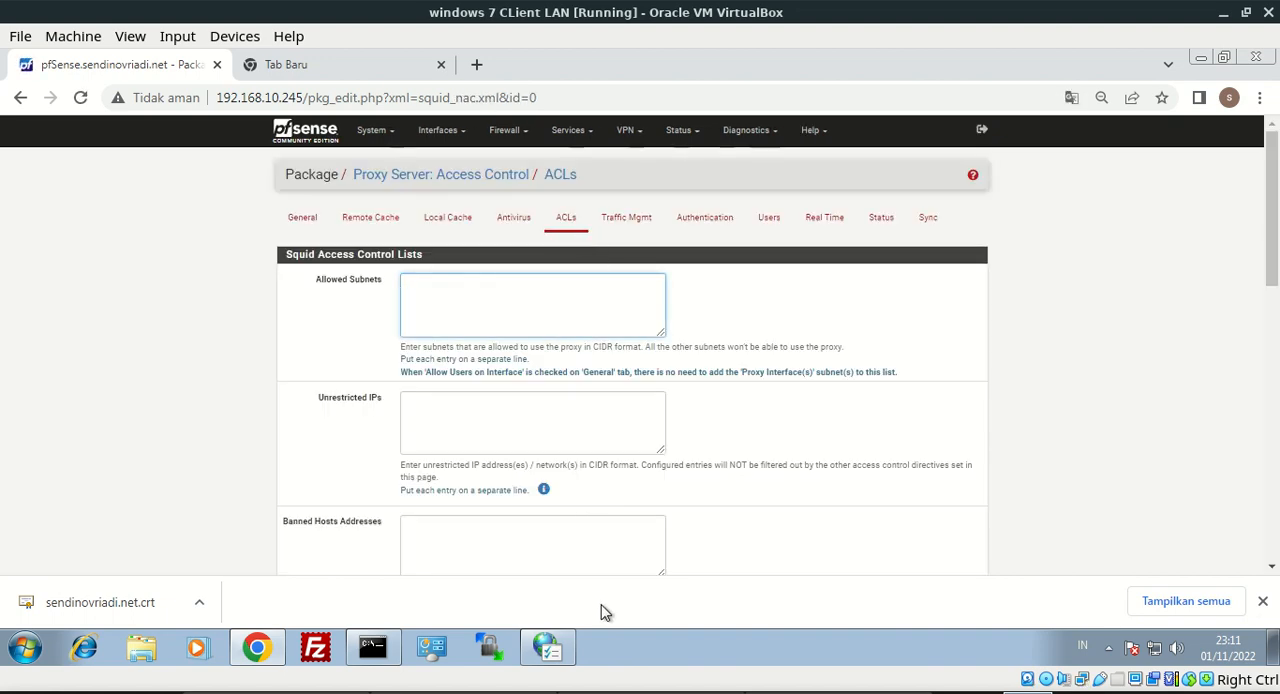
Look at the Content settings in Internet Properties, and return to the pfSense ACLs page
left_click(558, 650)
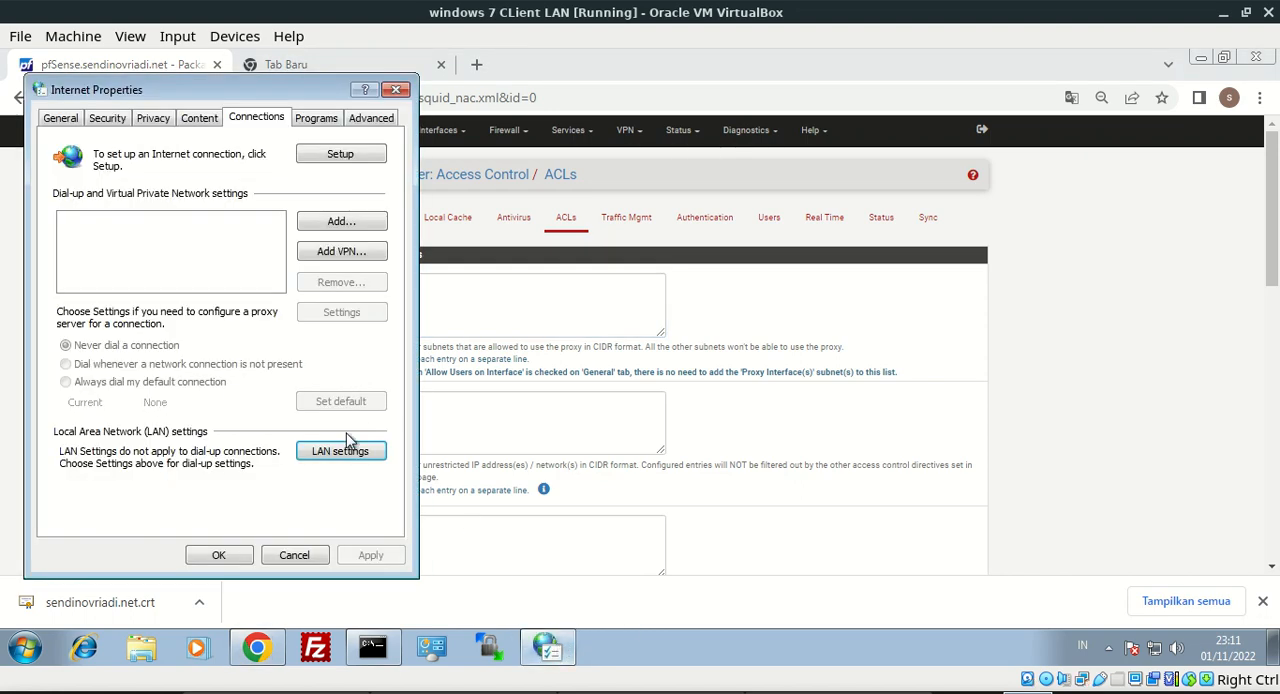
left_click(208, 120)
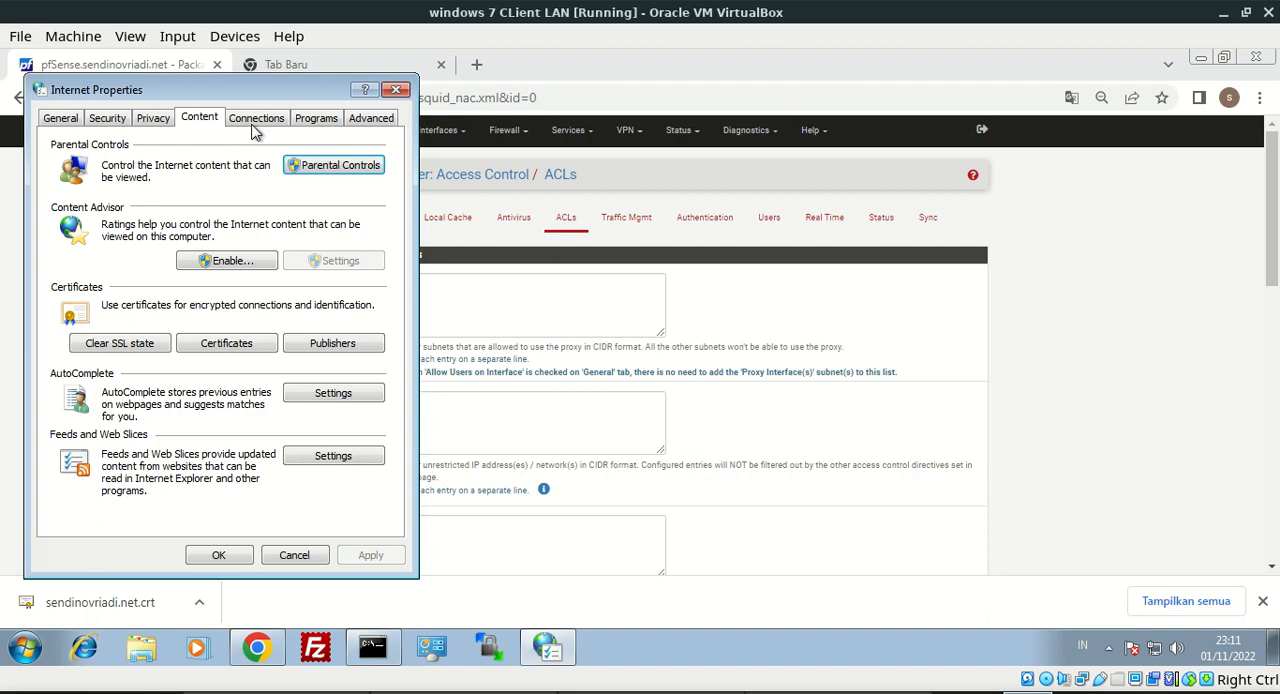
left_click(557, 297)
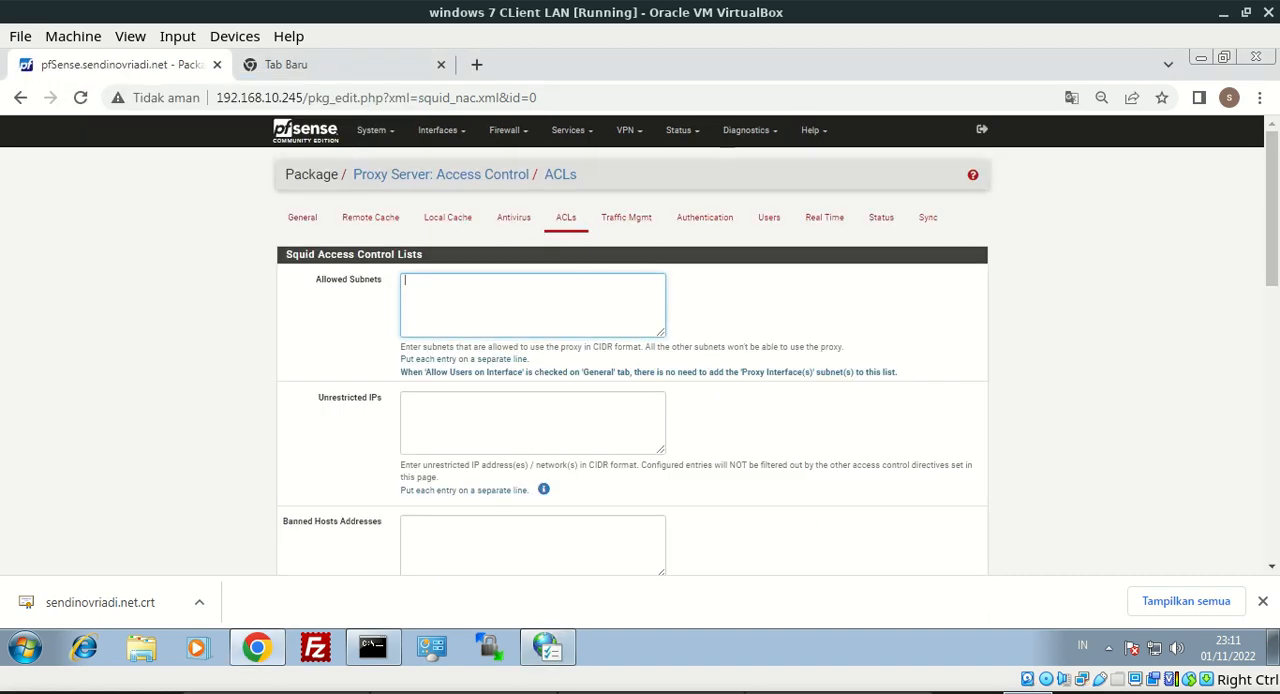
left_click_drag(1270, 230, 1262, 346)
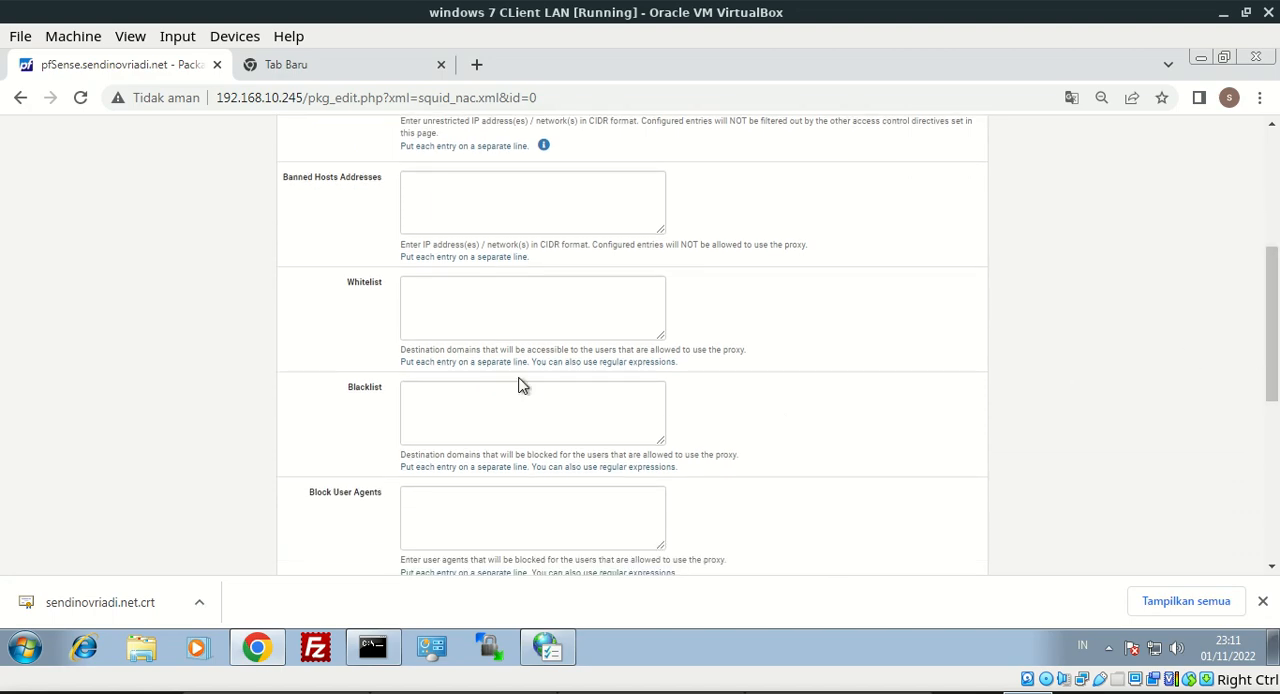
left_click(495, 434)
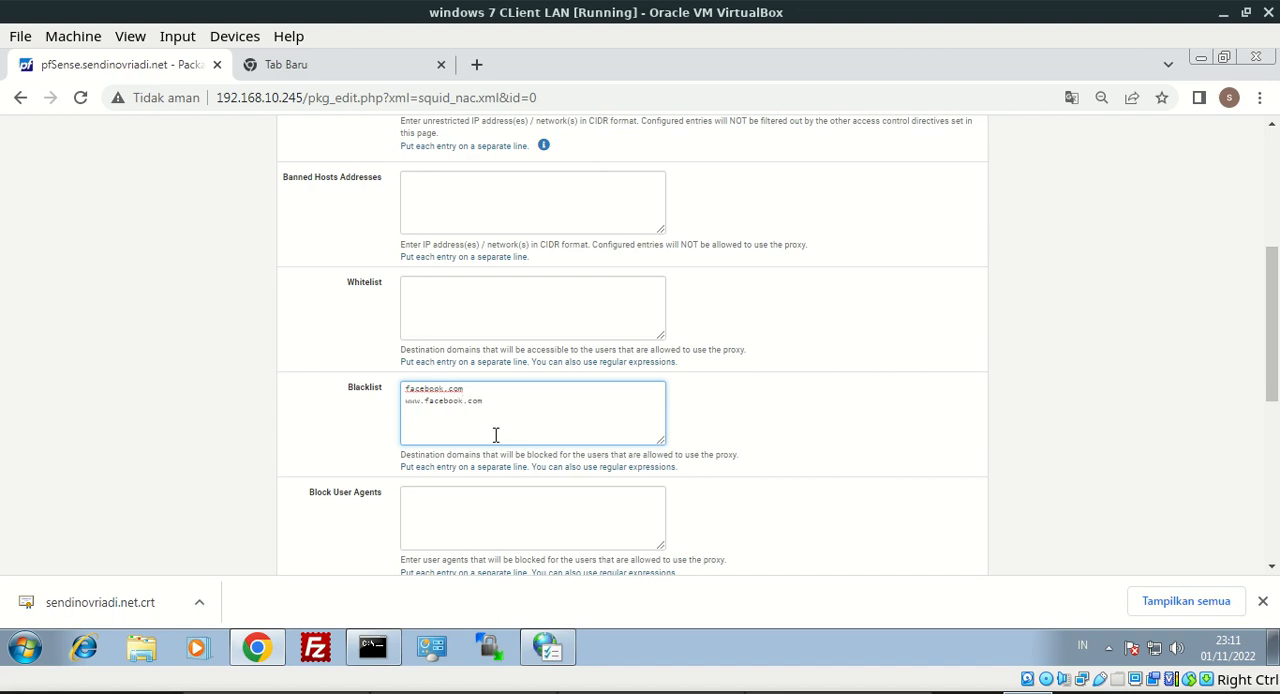
left_click_drag(1272, 390, 1268, 518)
left_click(426, 508)
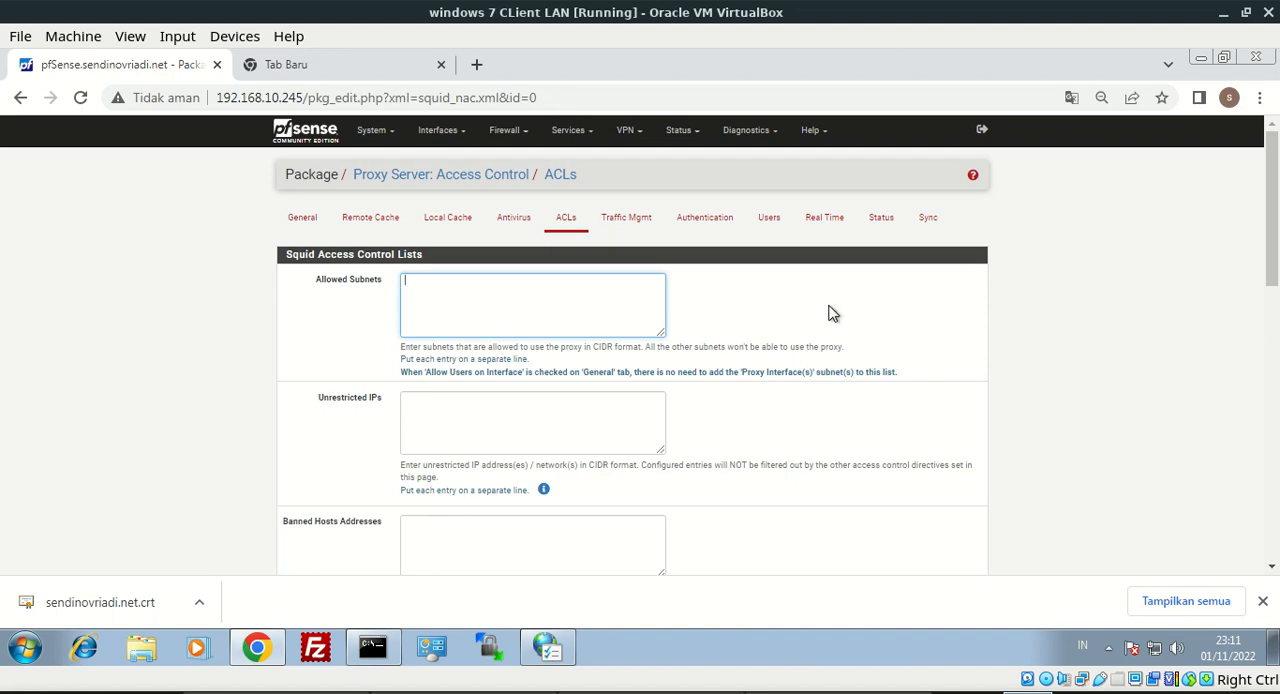
Check the Local Area Connection's network details through Control Panel's adapter settings, and close the details and status dialogs
left_click(1259, 97)
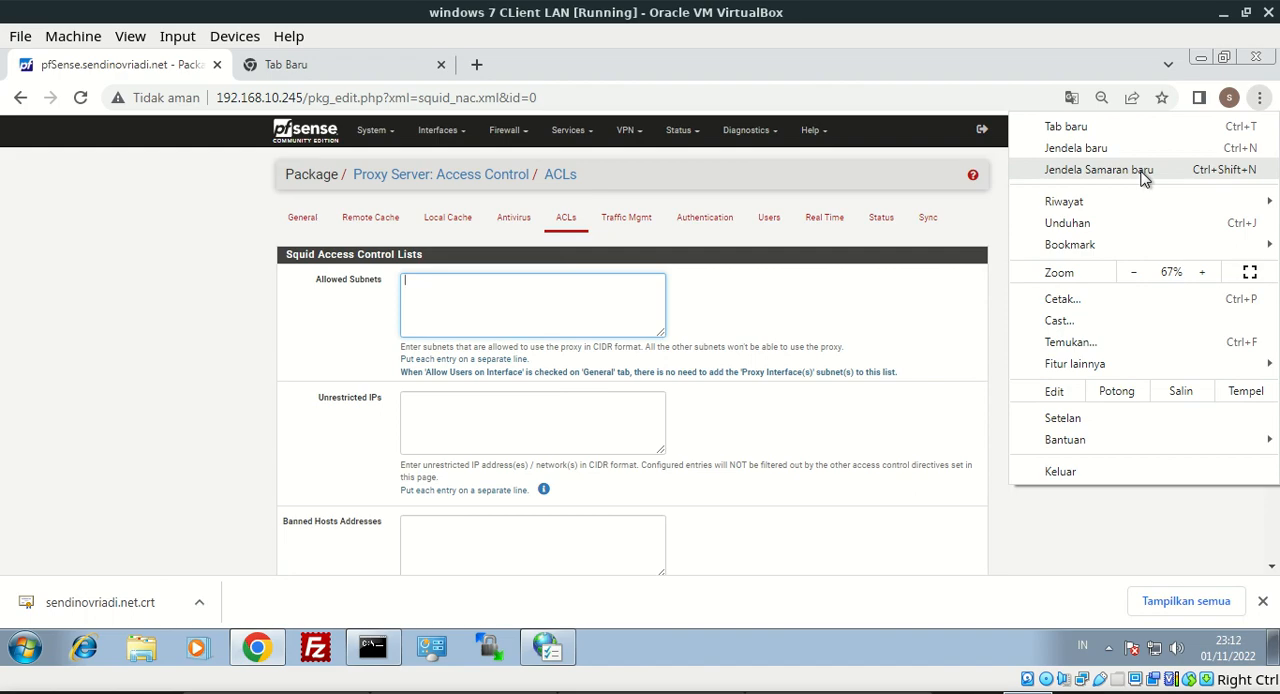
left_click(545, 648)
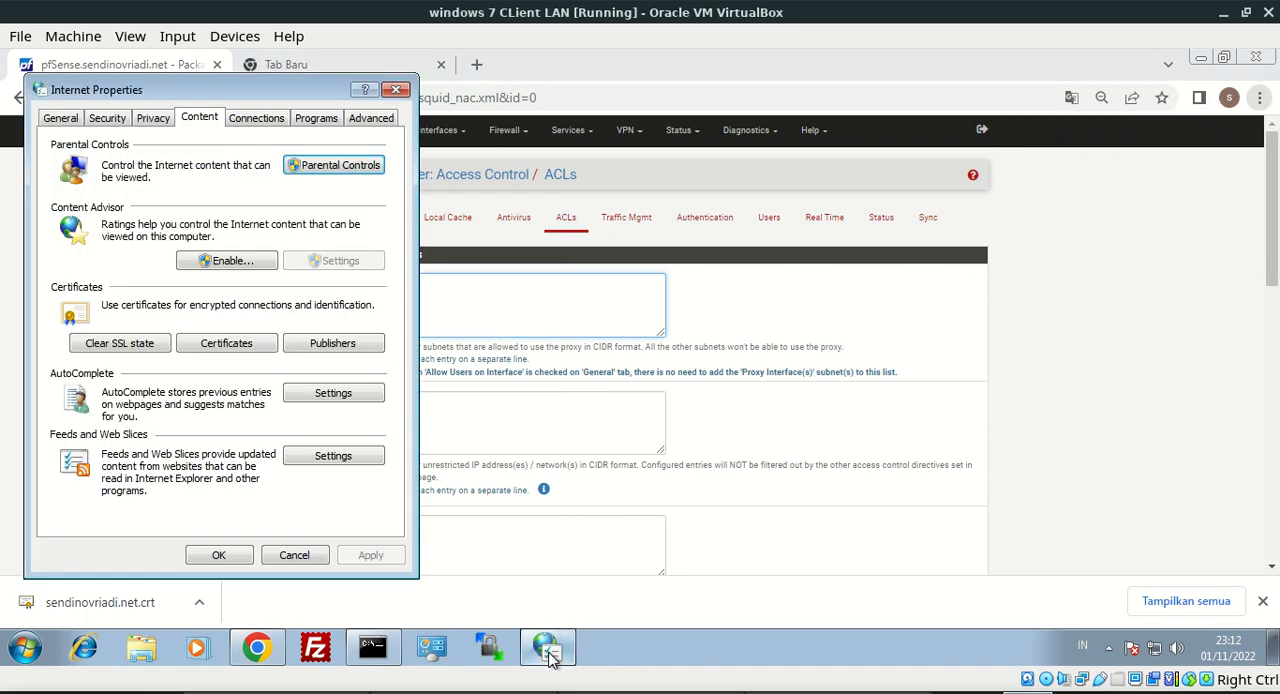
left_click(432, 648)
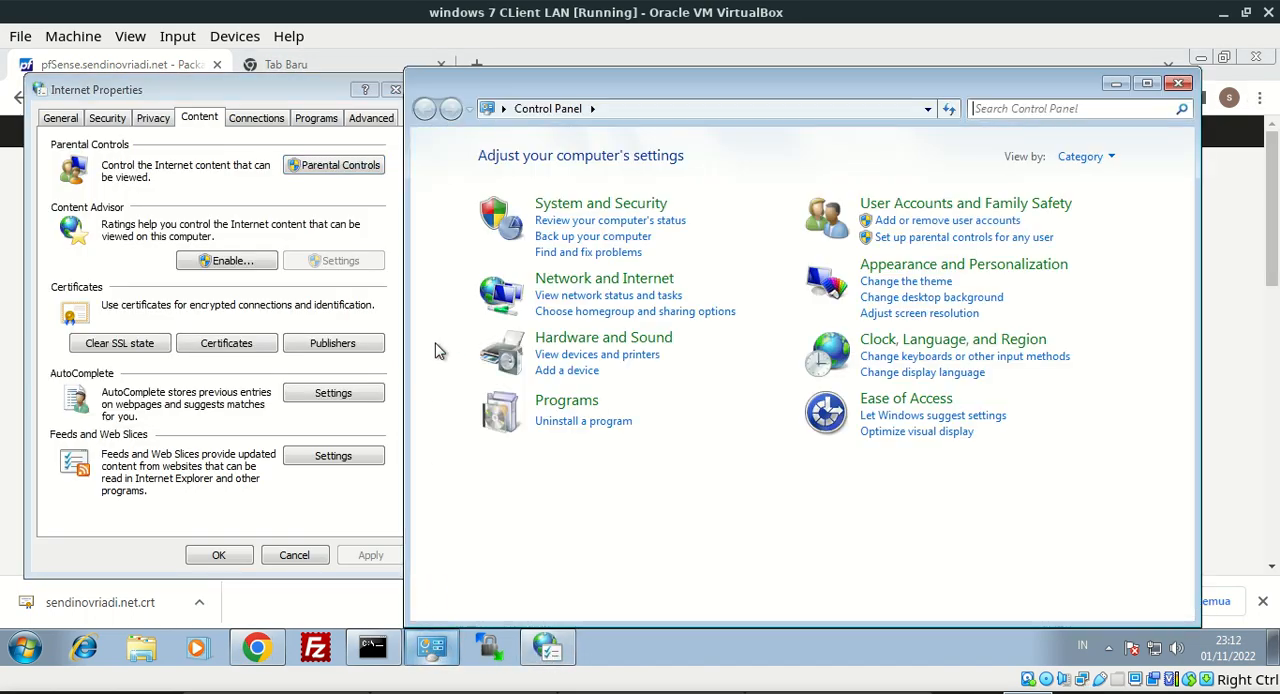
left_click(600, 280)
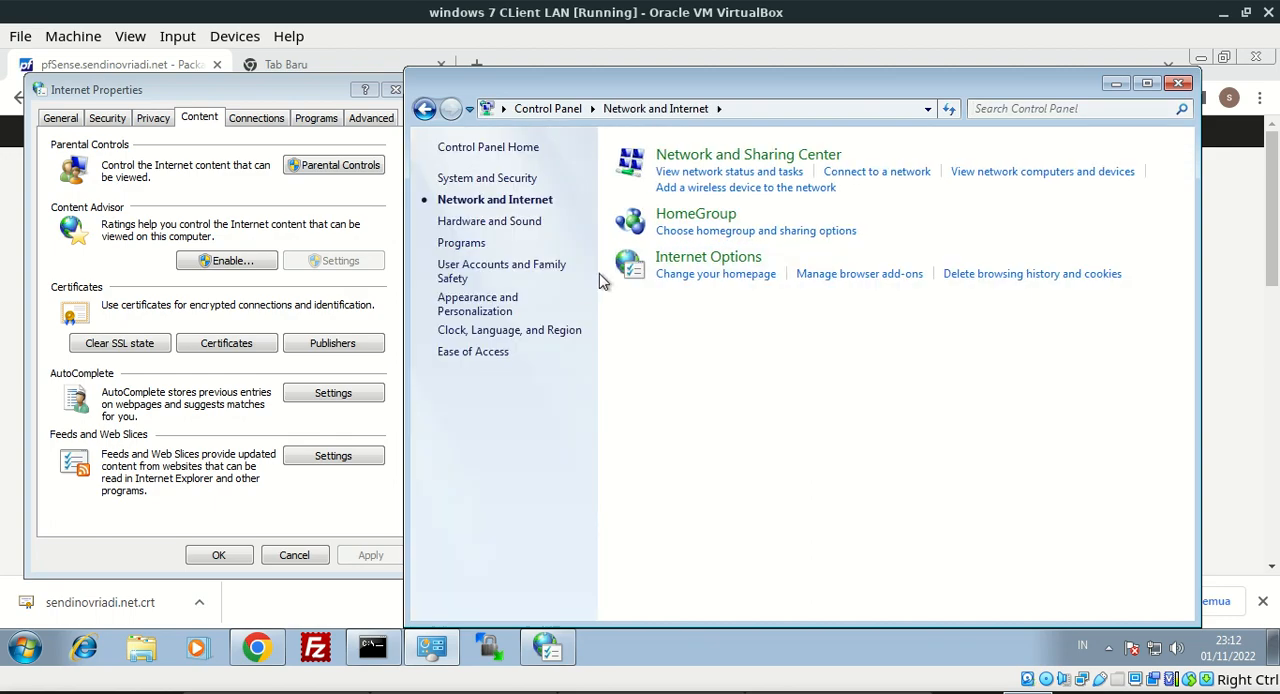
left_click(688, 160)
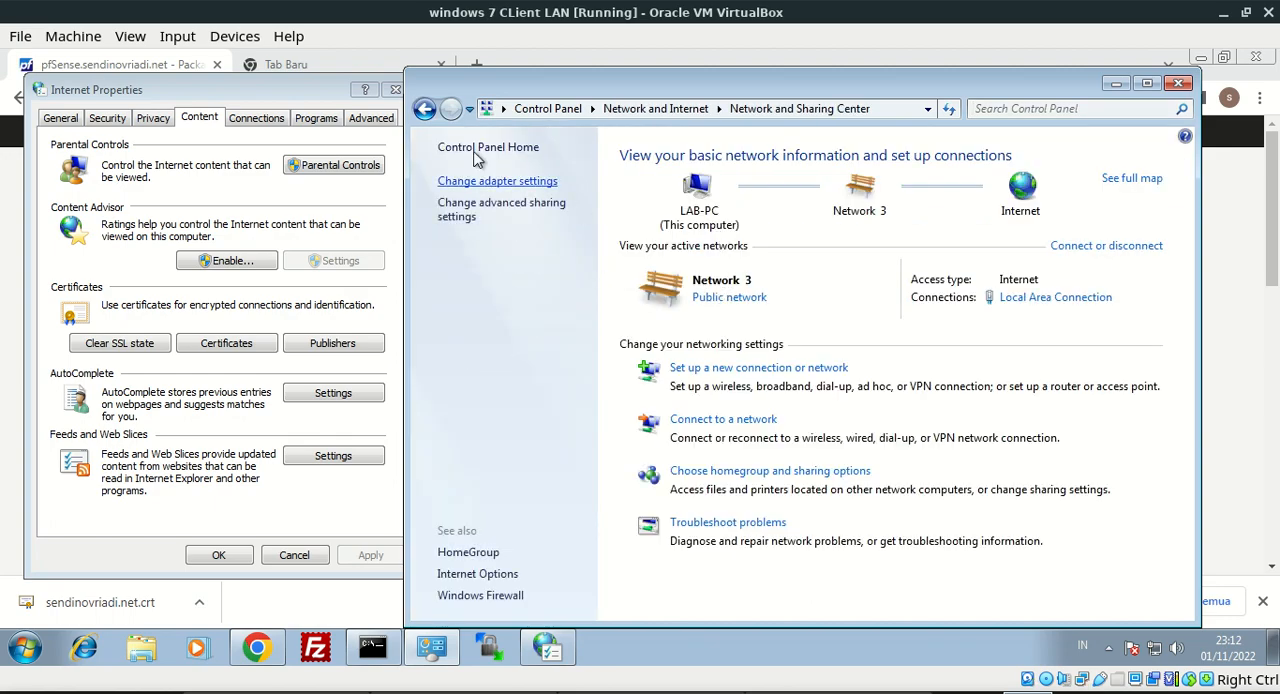
left_click(465, 181)
double_click(480, 196)
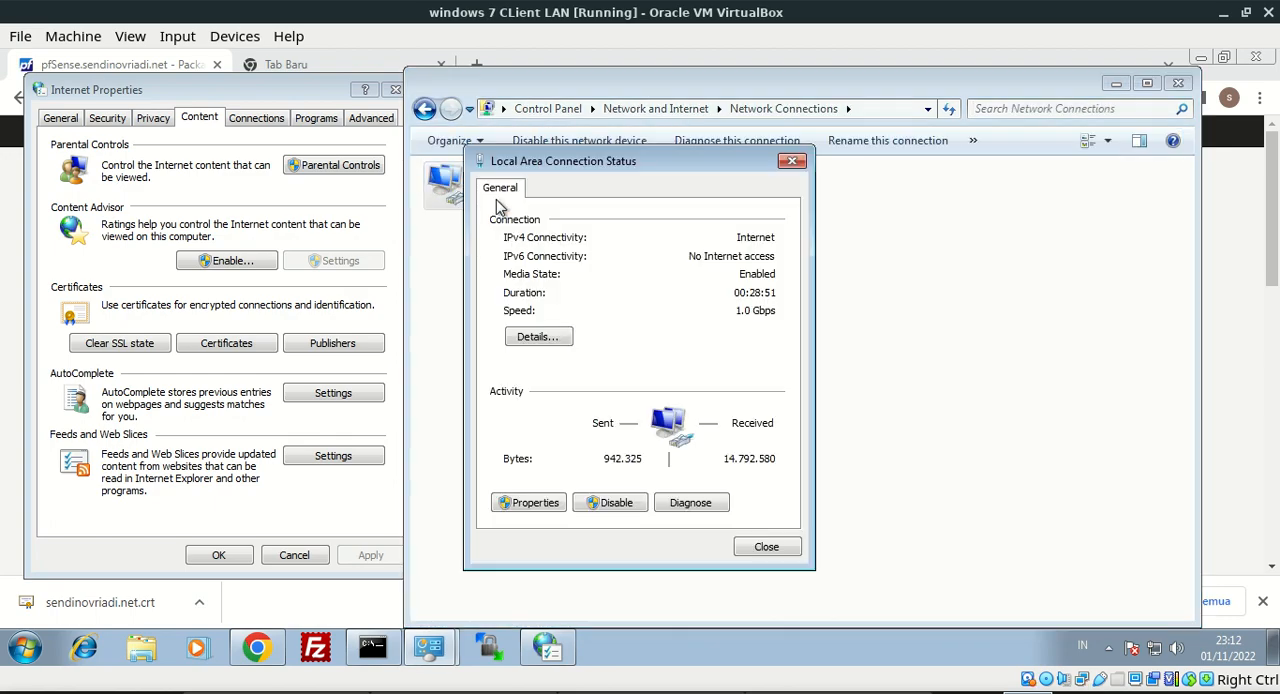
left_click(528, 342)
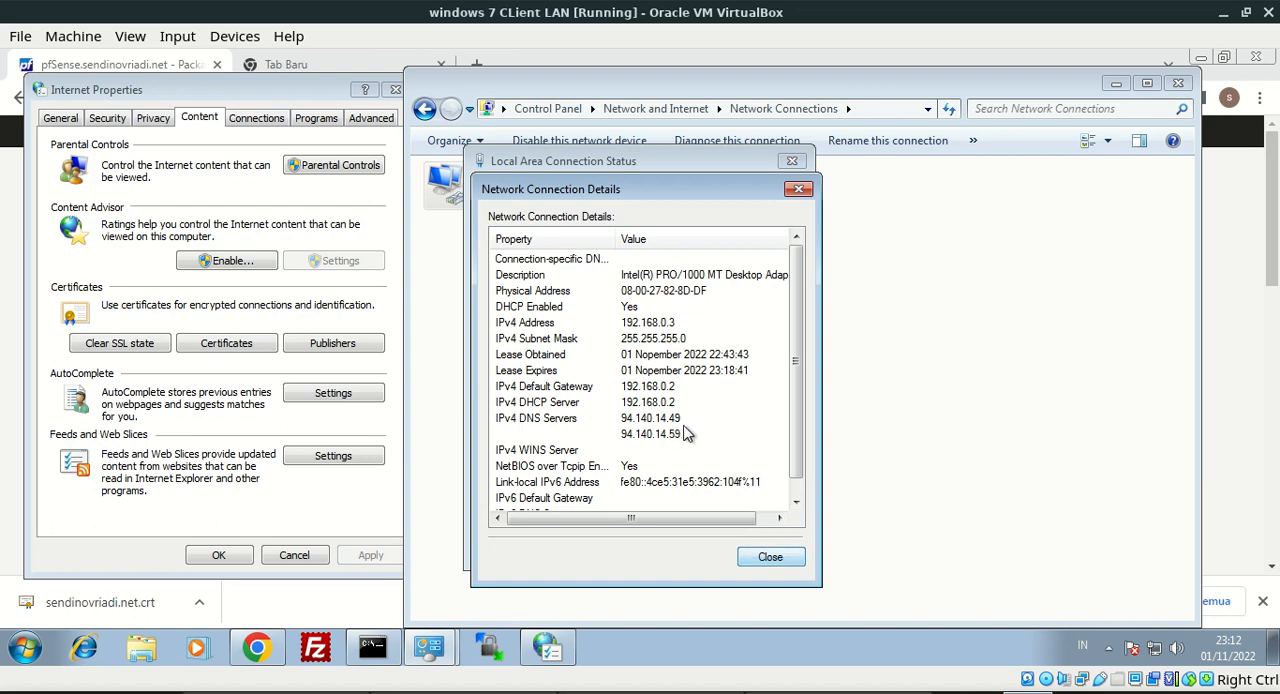
left_click(768, 558)
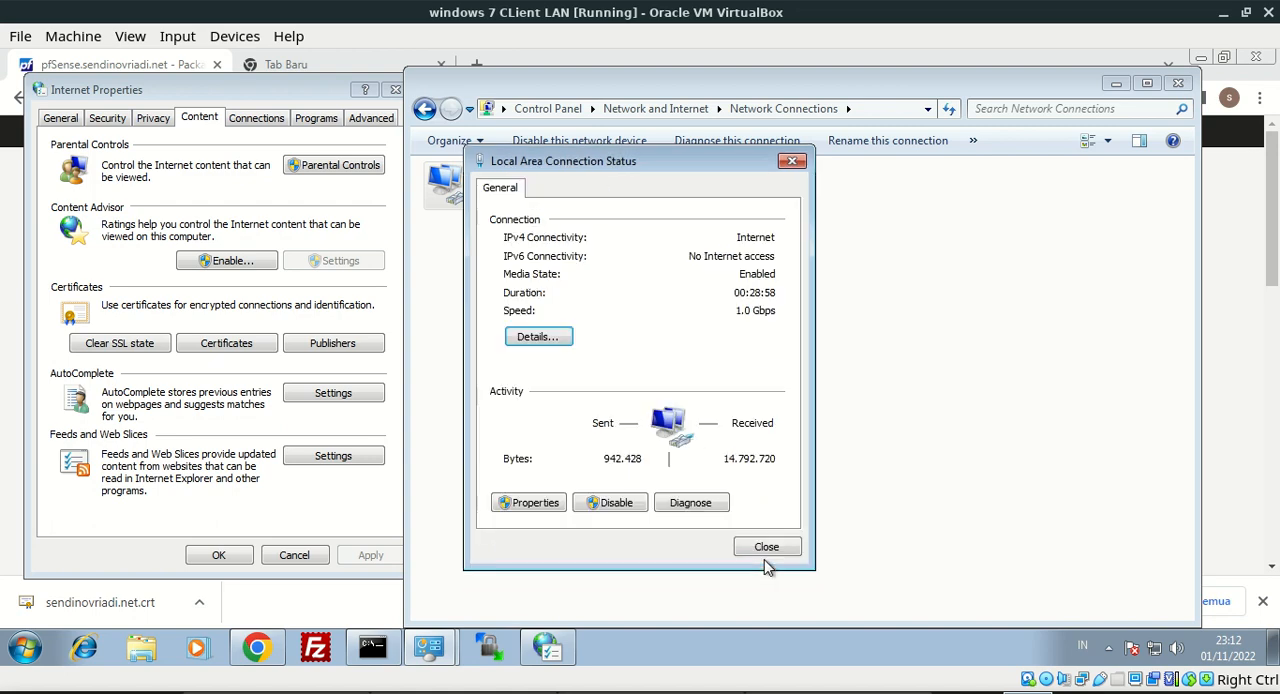
left_click(792, 161)
Disable and re-enable the Local Area Connection adapter
right_click(497, 205)
left_click(508, 217)
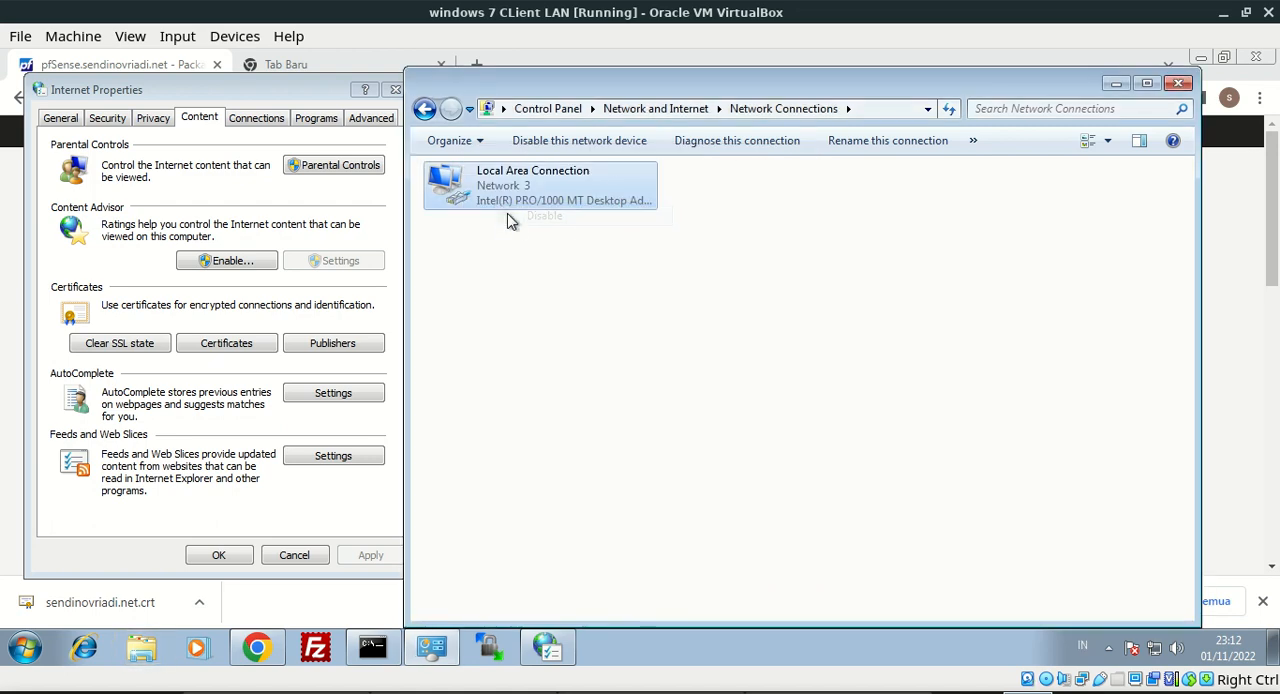
left_click(588, 308)
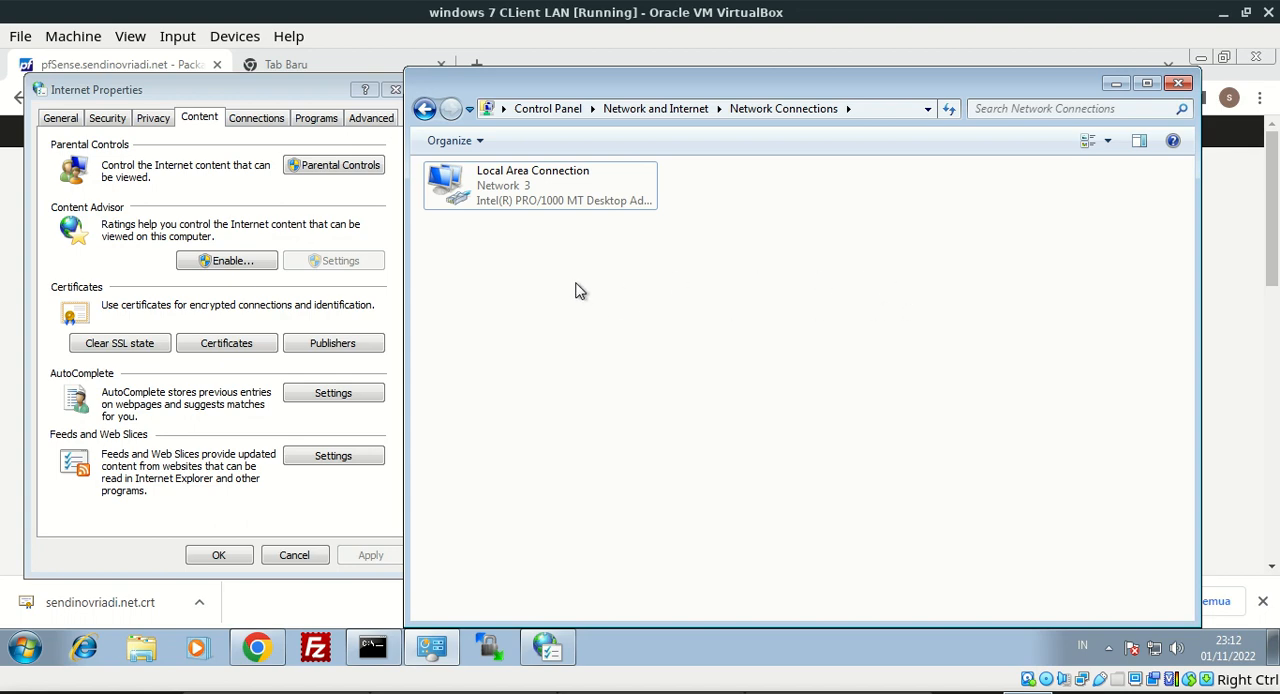
right_click(609, 207)
left_click(615, 318)
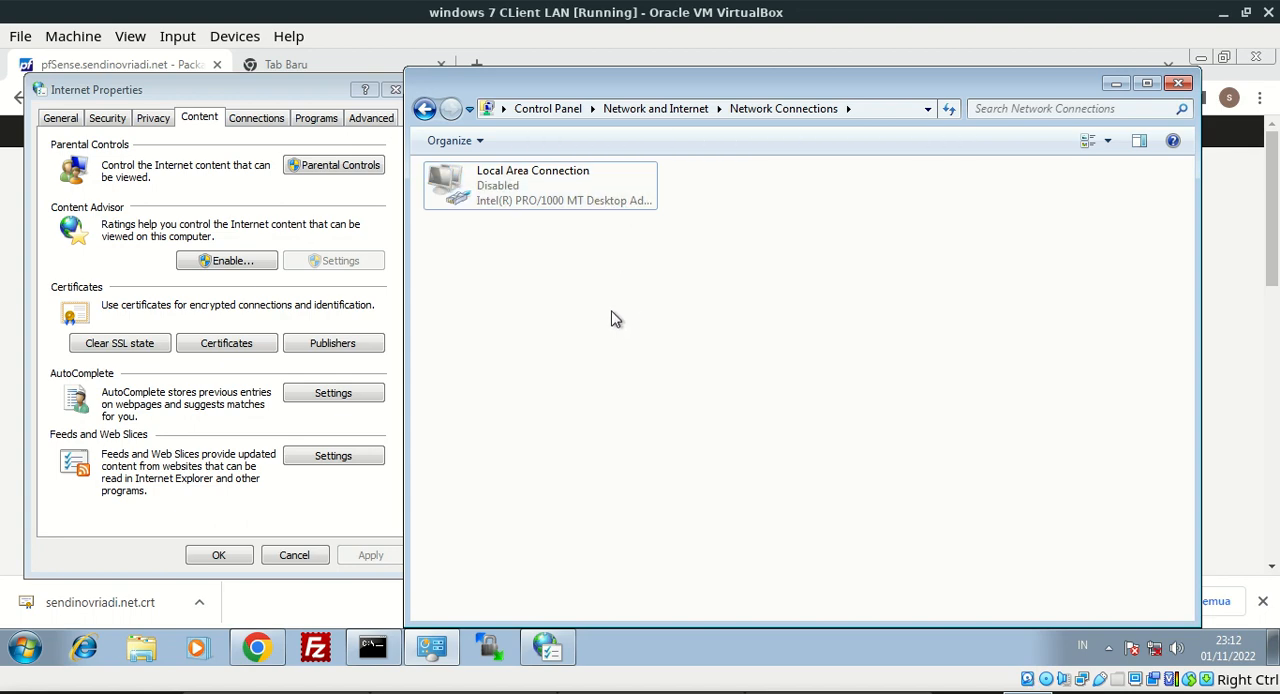
left_click(586, 206)
right_click(584, 205)
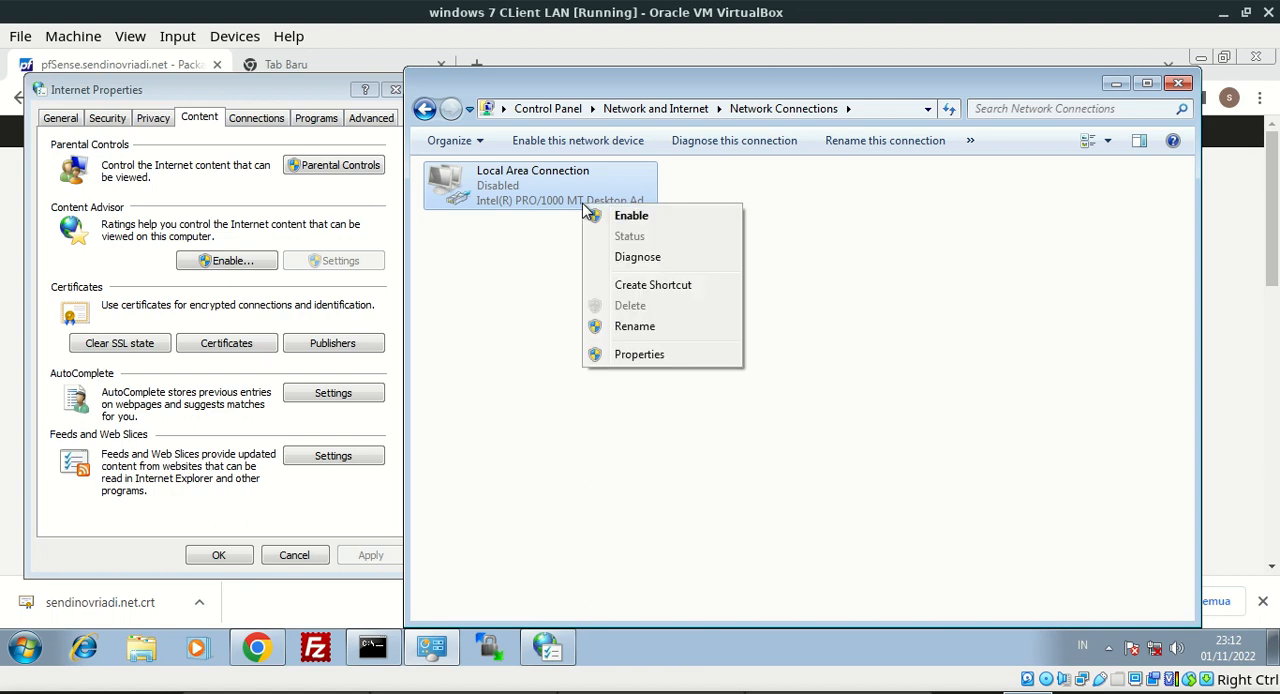
left_click(605, 218)
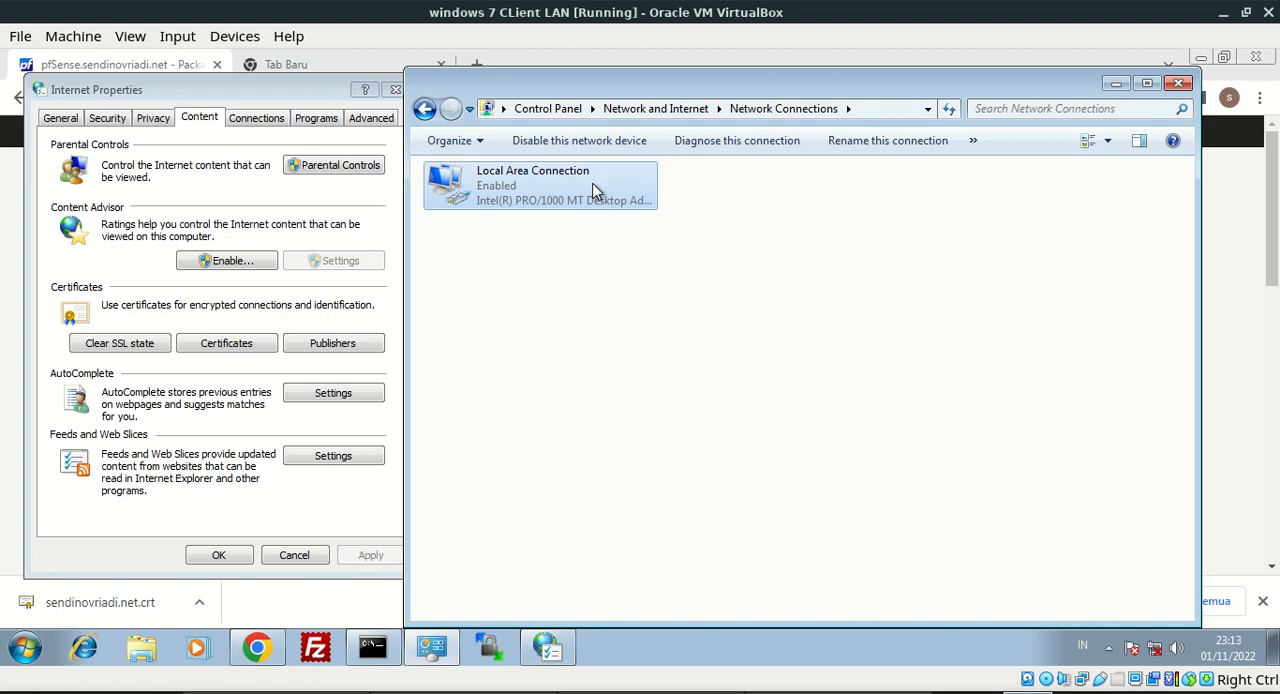
Check the re-enabled adapter's status and connection details, and close both dialogs
double_click(594, 190)
left_click(540, 338)
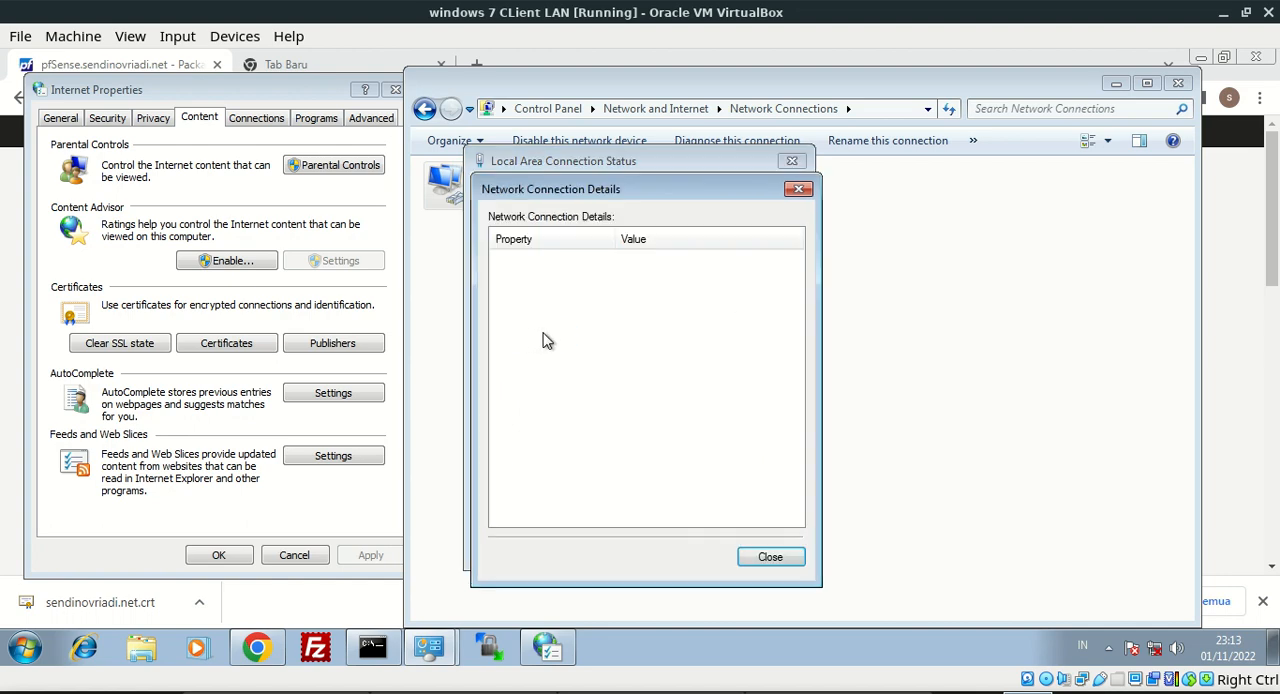
left_click(798, 189)
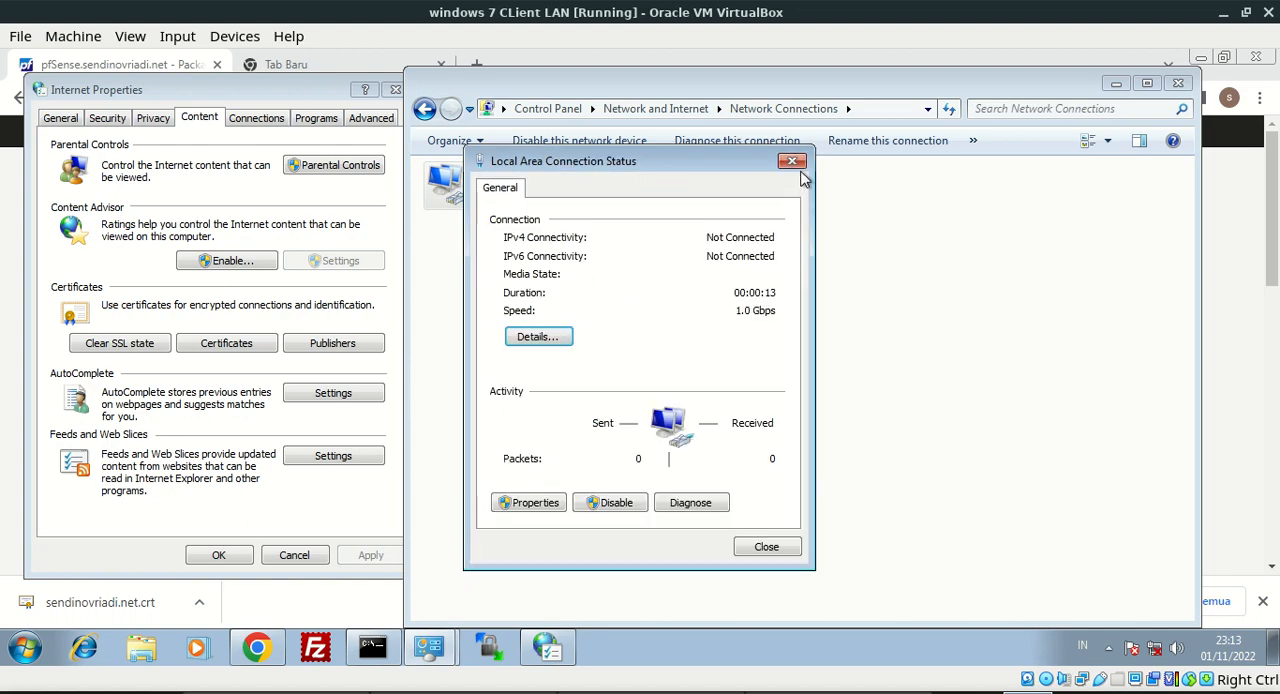
left_click(794, 163)
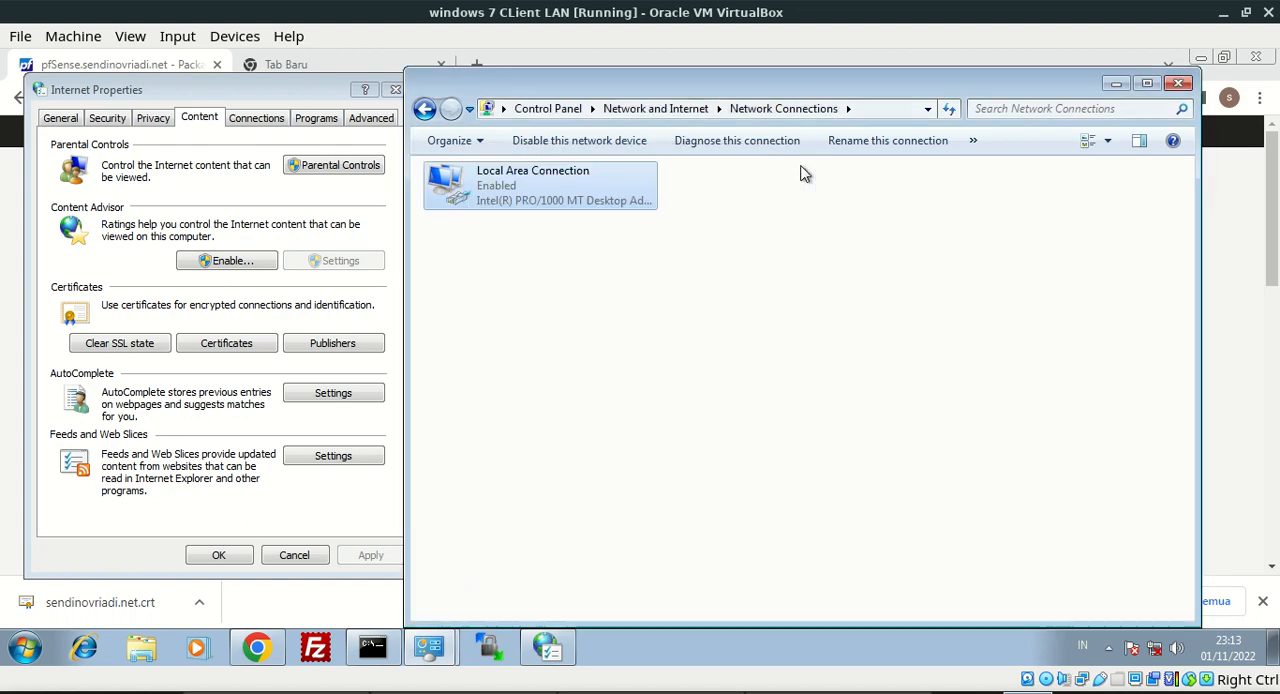
Close Network Connections, the browser and Internet Properties, and minimize the command prompt window
left_click(1182, 83)
left_click(1256, 57)
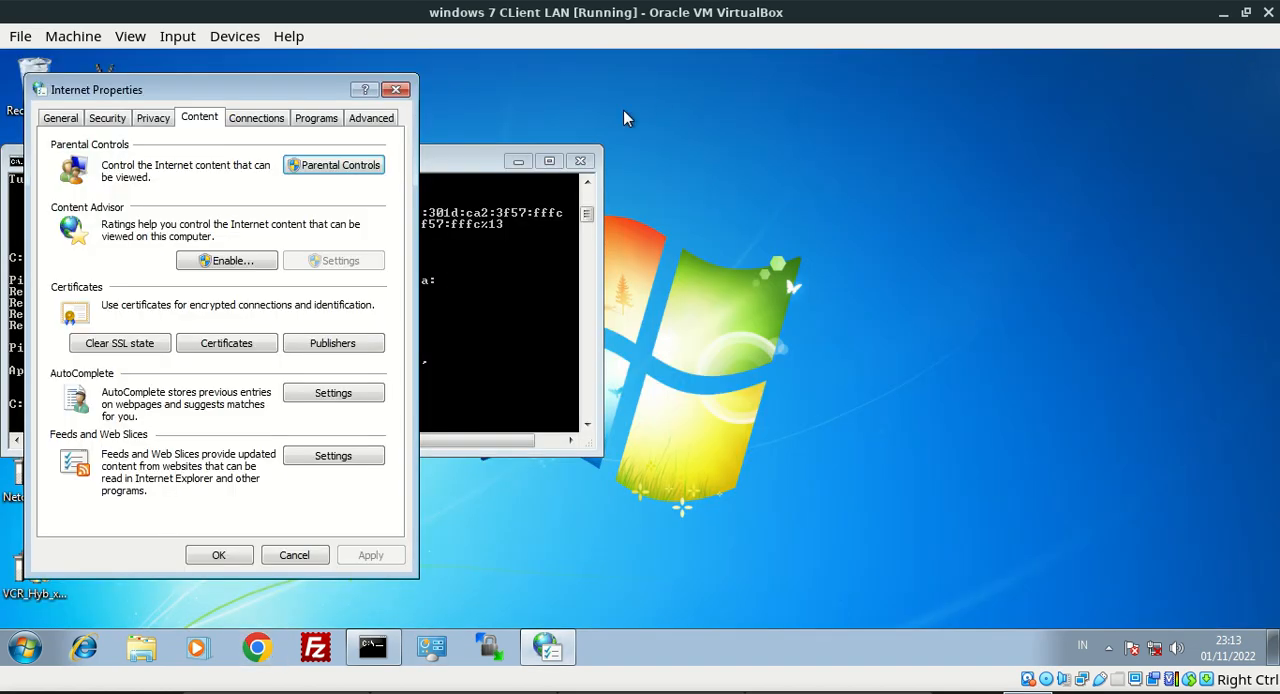
left_click(398, 89)
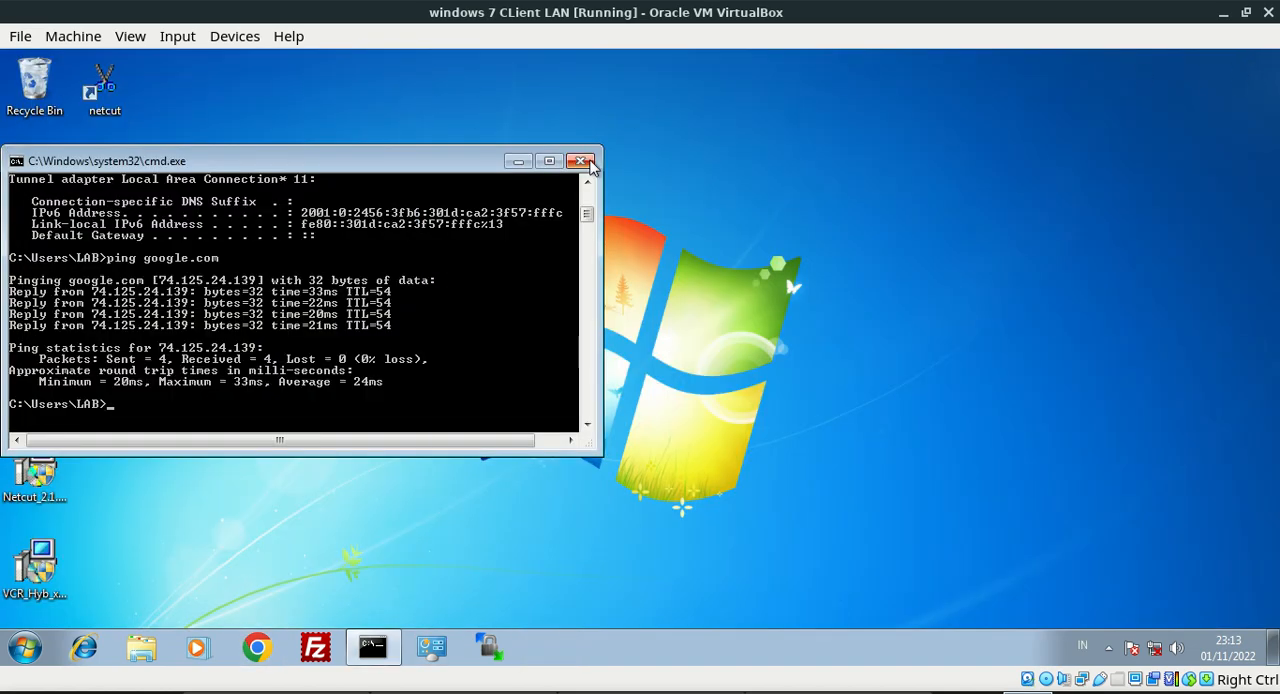
left_click(518, 161)
Restart the Windows 7 client, forcing the programs that are still running to close
left_click(46, 642)
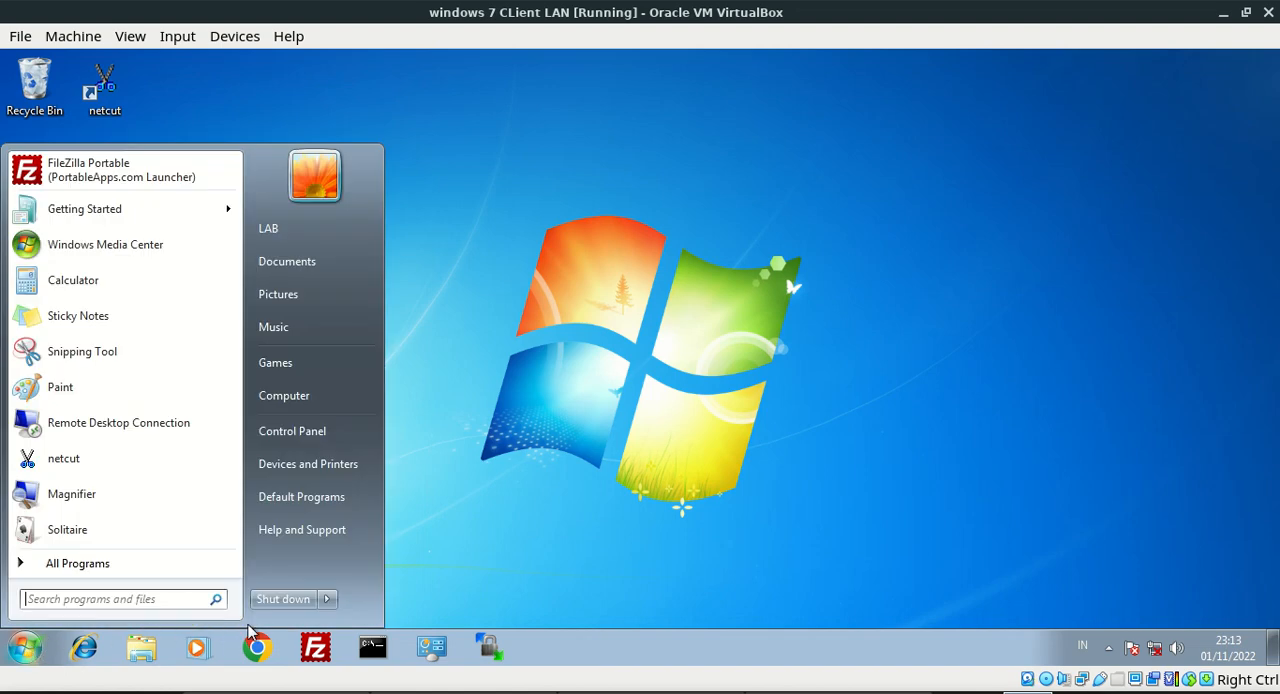
left_click(328, 599)
left_click(387, 581)
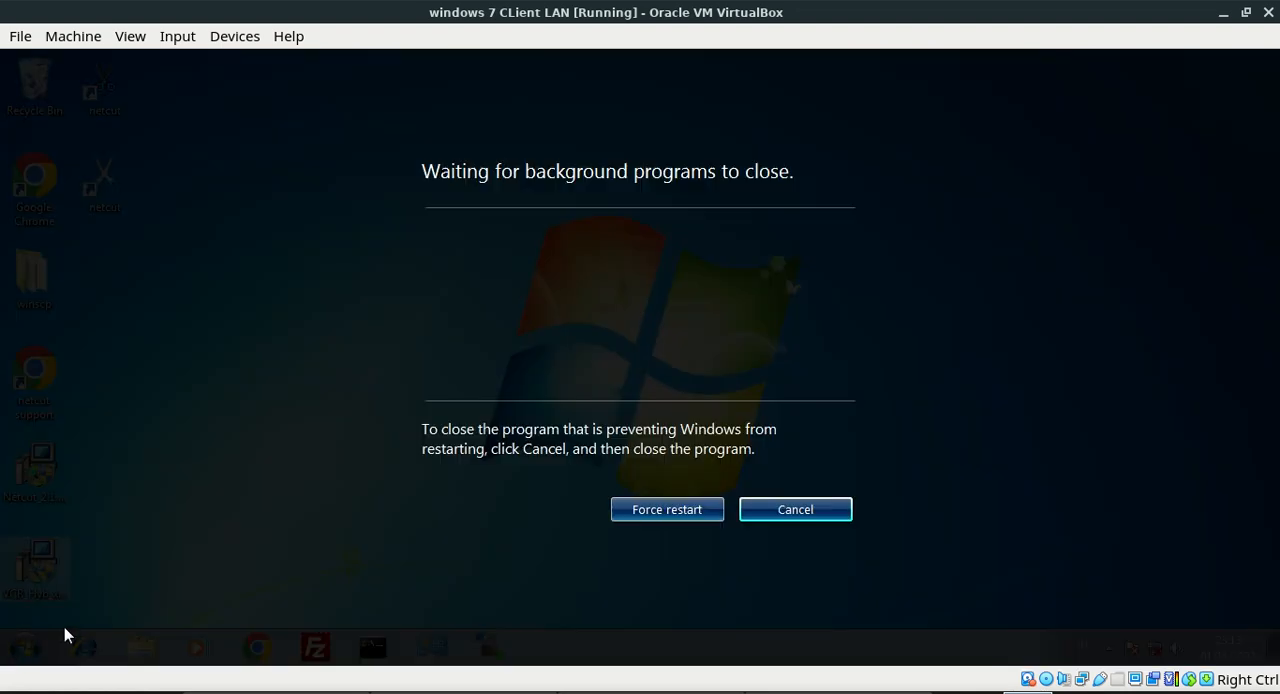
left_click(645, 515)
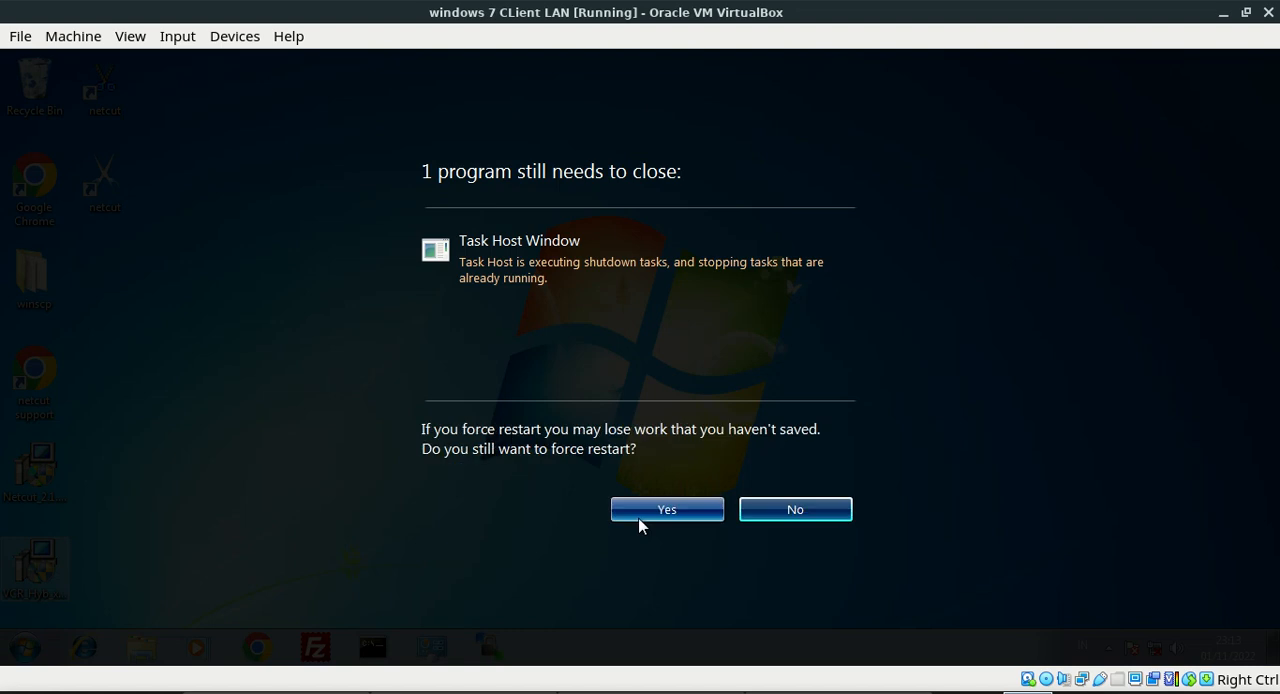
left_click(641, 509)
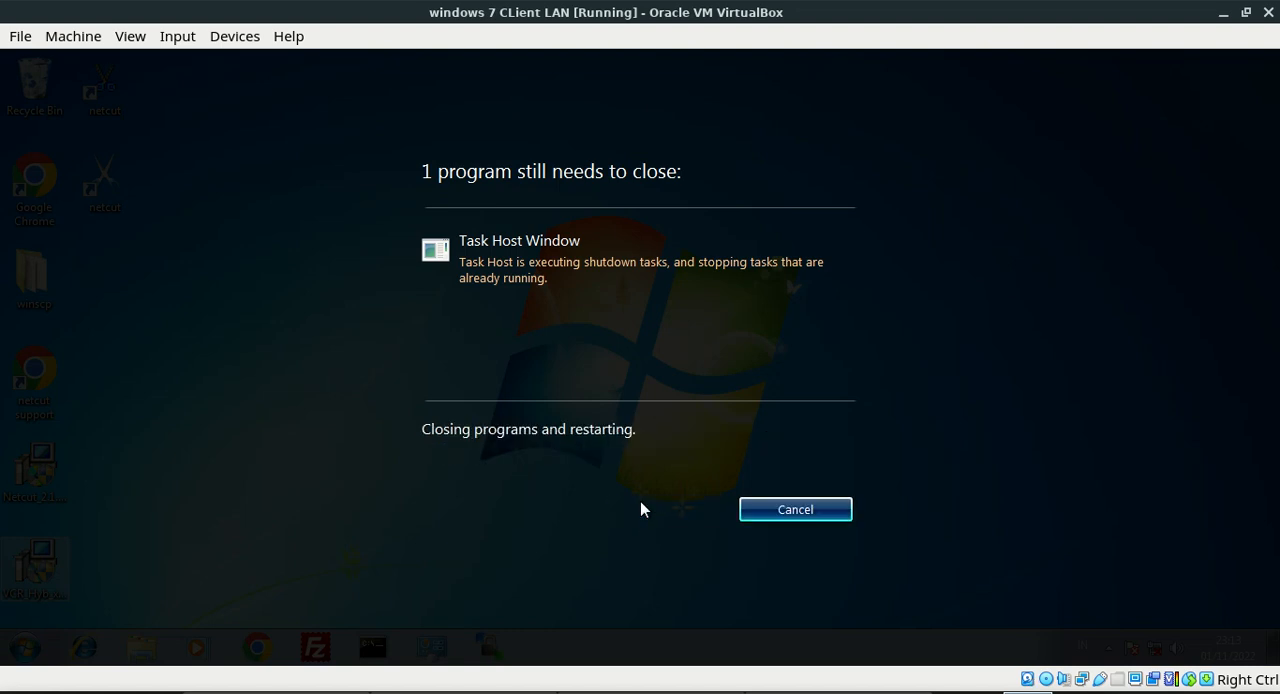
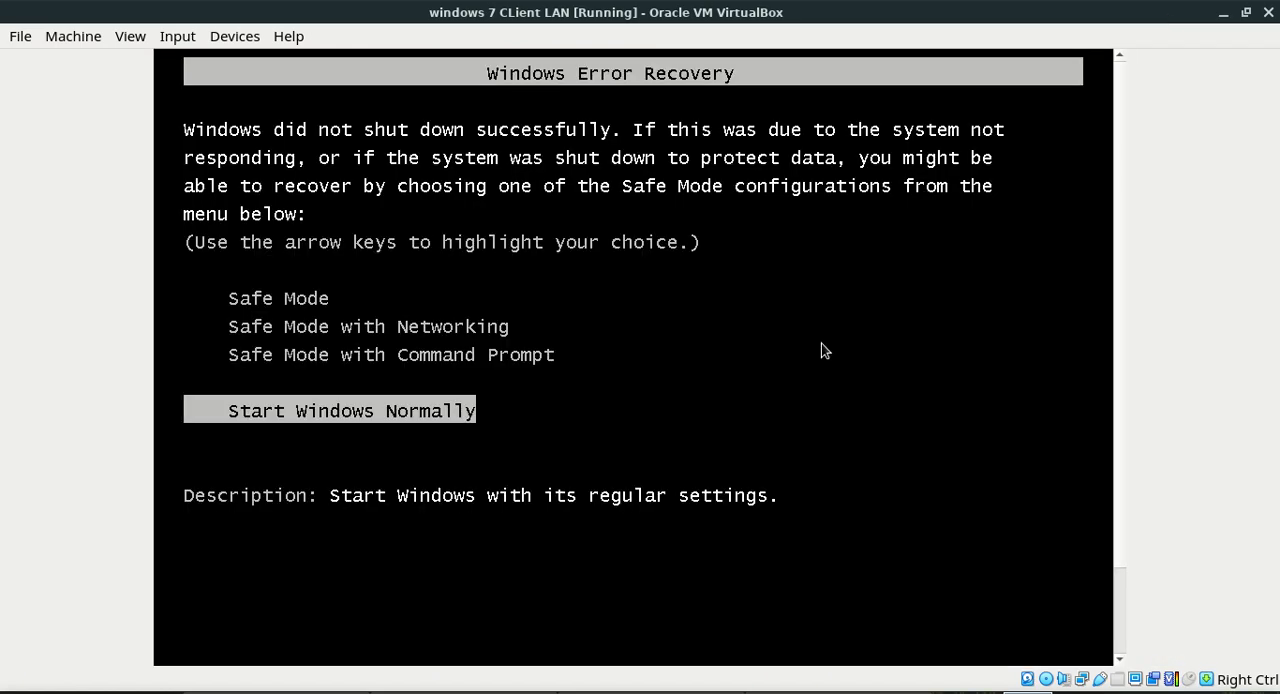
Dismiss the mouse pointer integration notice and sign in to the restarted Windows 7 client with the account password
key("Return")
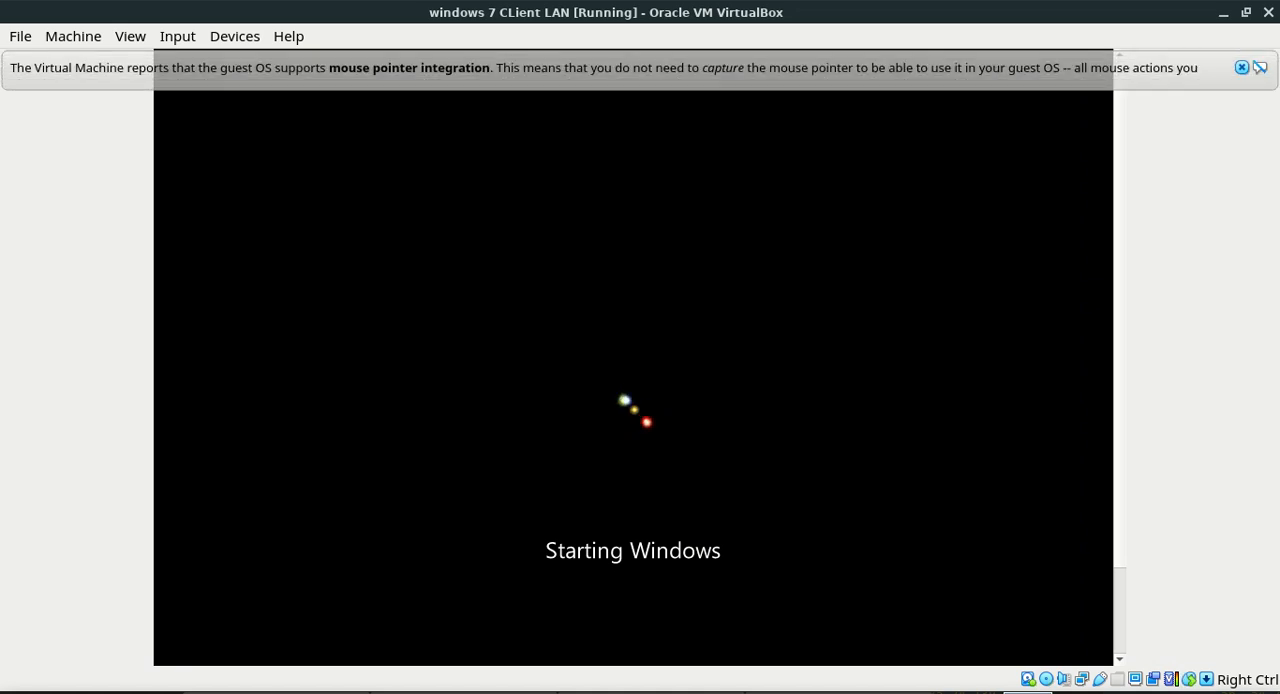
left_click(1241, 67)
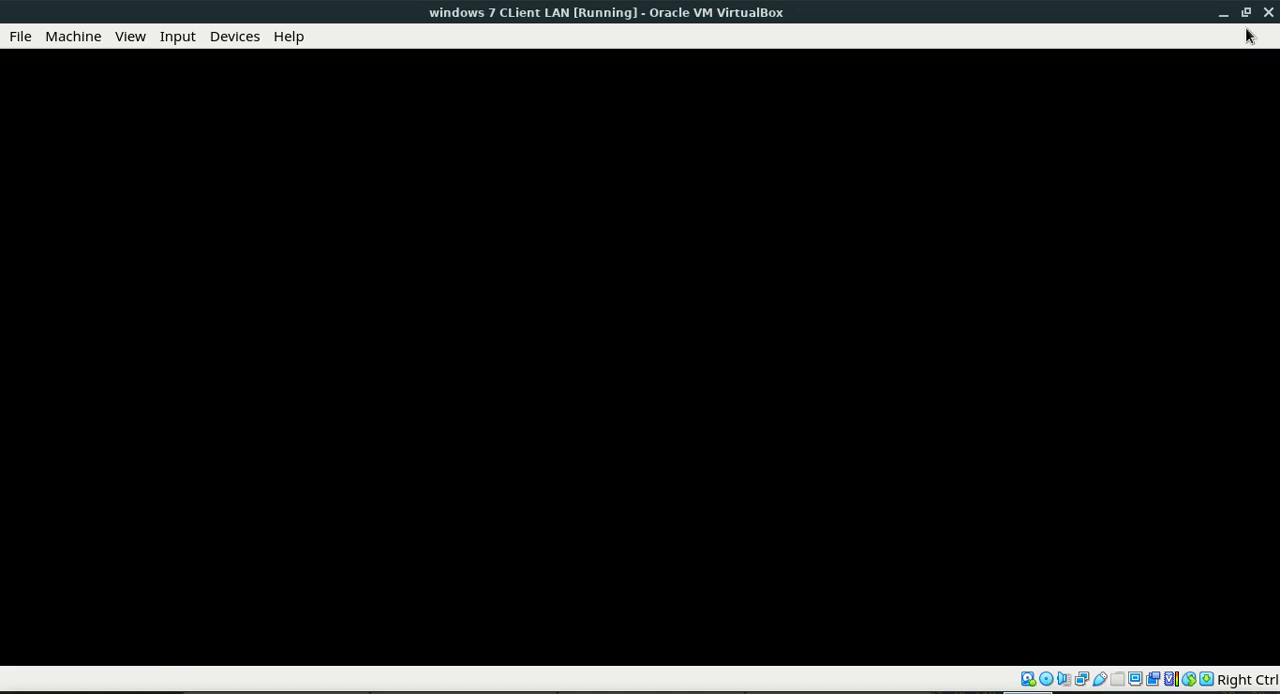
type("•••••")
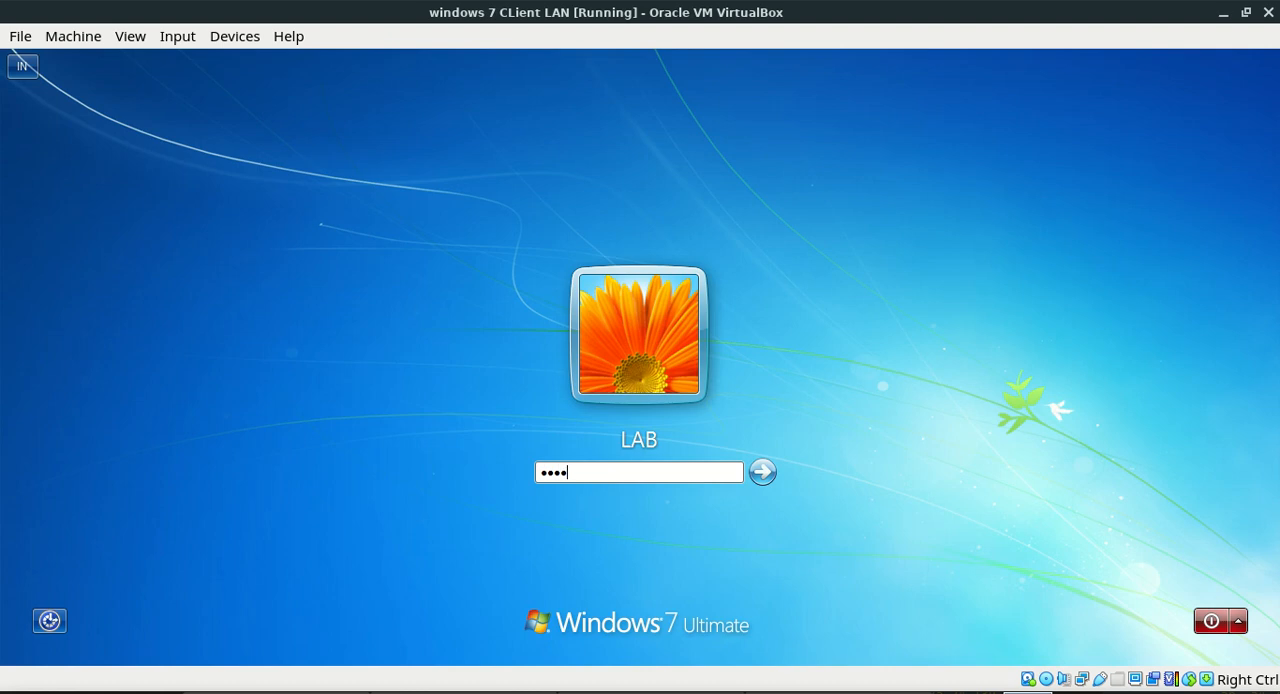
key("Return")
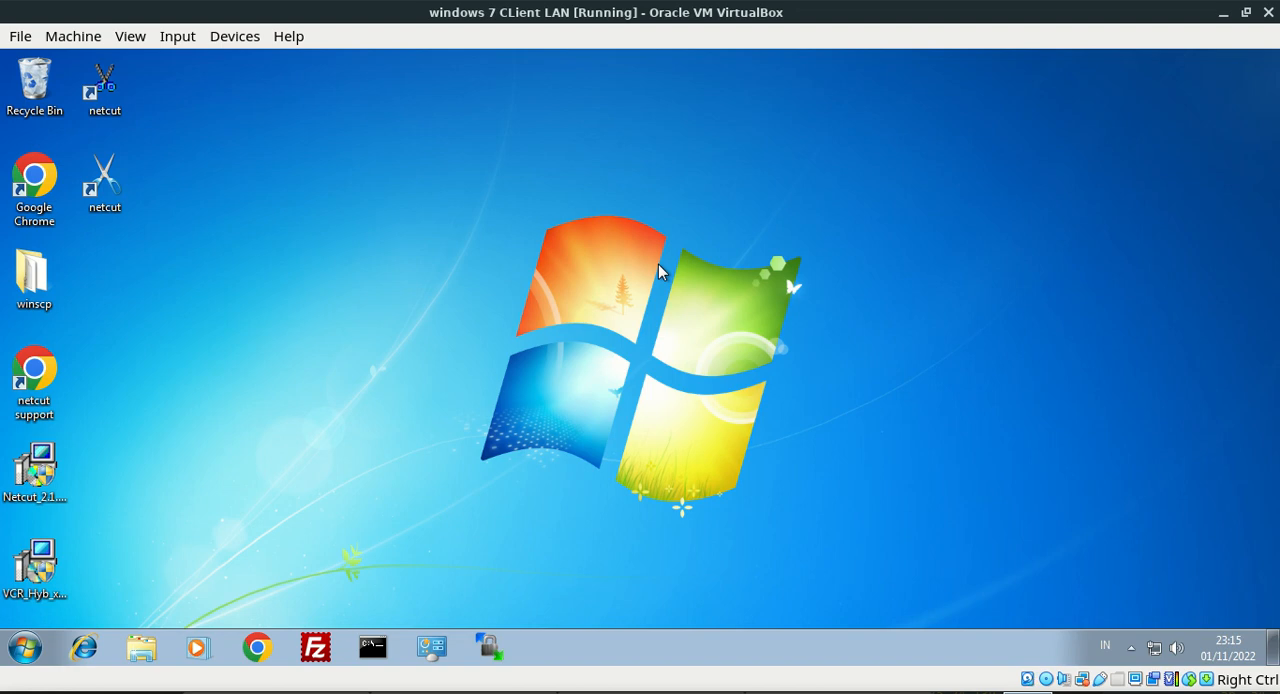
Check the Local Area Connection's network details, and close the dialogs and Network and Sharing Center
right_click(1156, 647)
left_click(1158, 630)
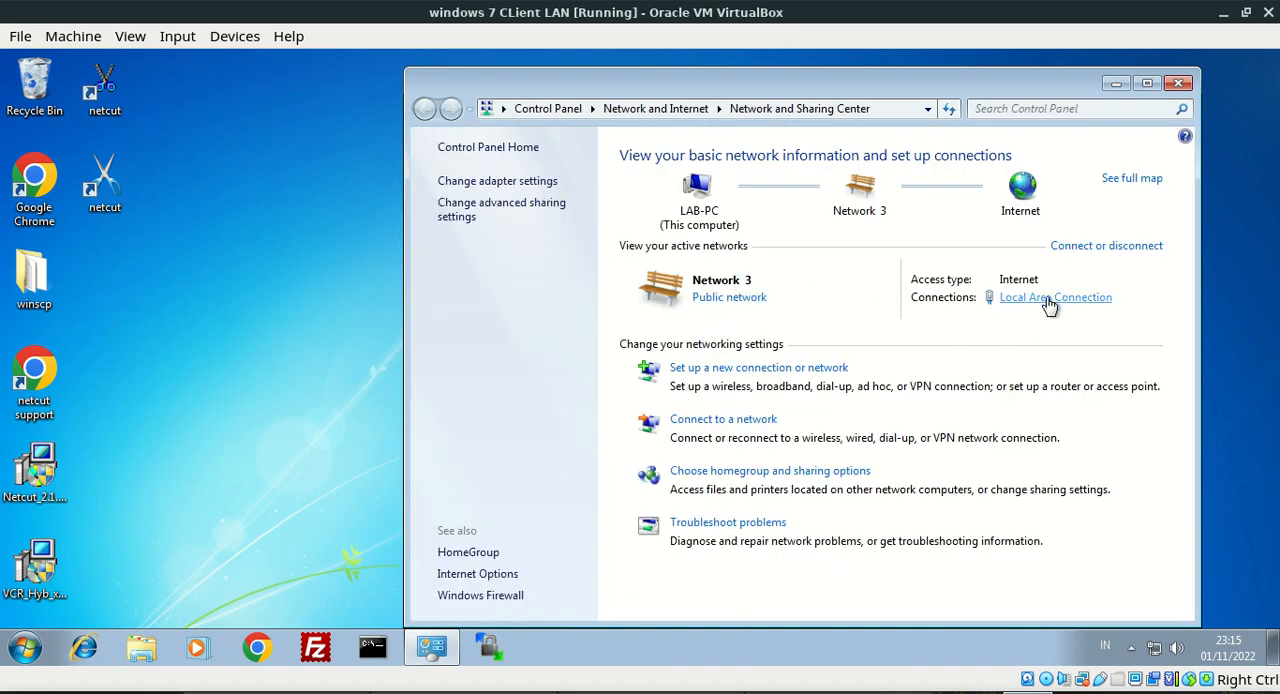
left_click(1048, 305)
left_click(562, 342)
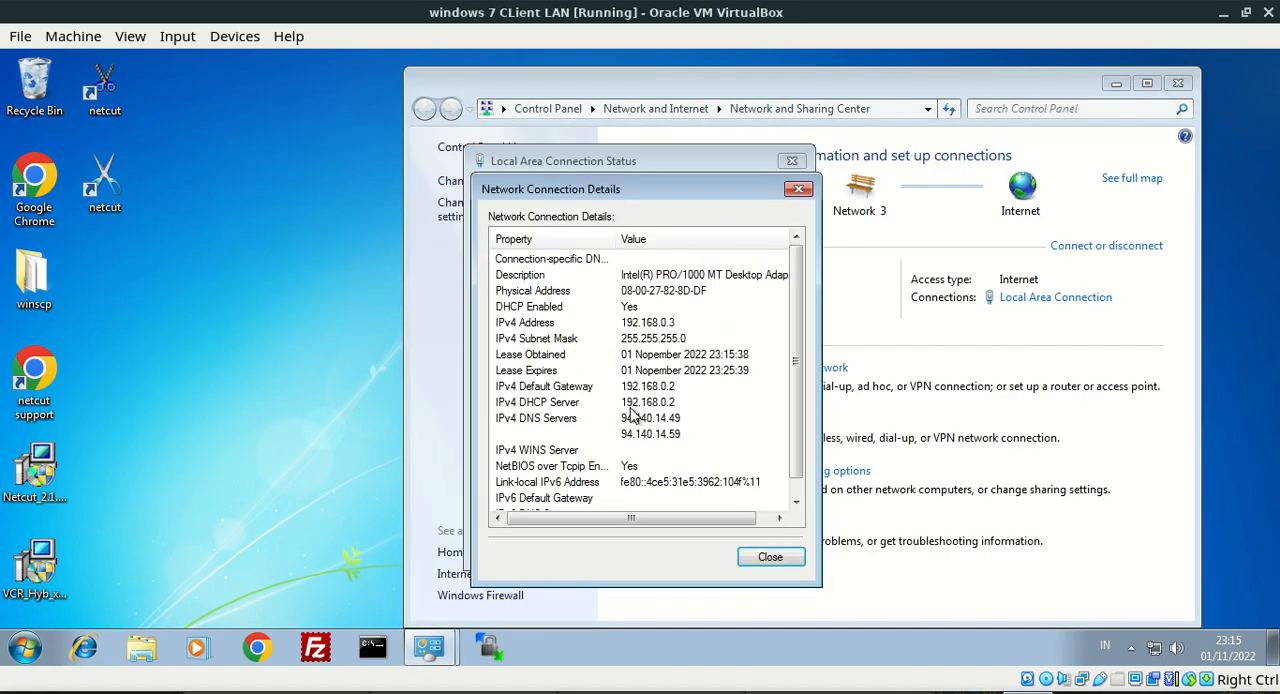
left_click(799, 190)
left_click(792, 161)
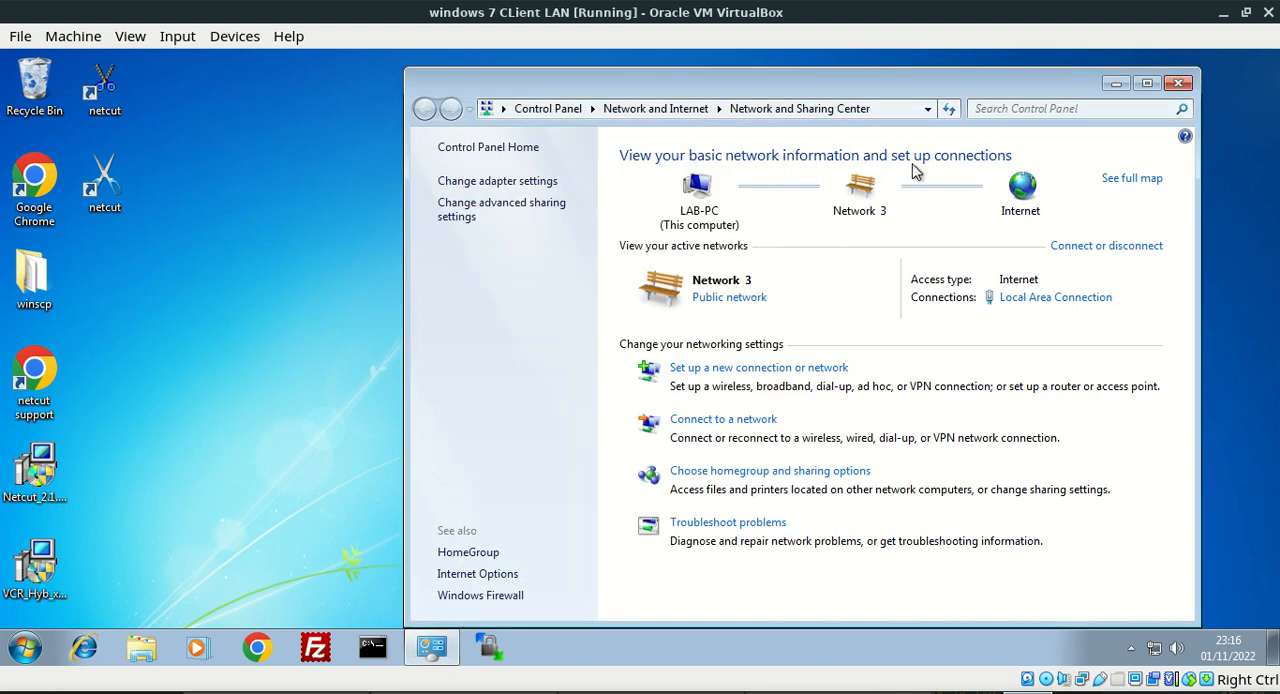
left_click(1177, 84)
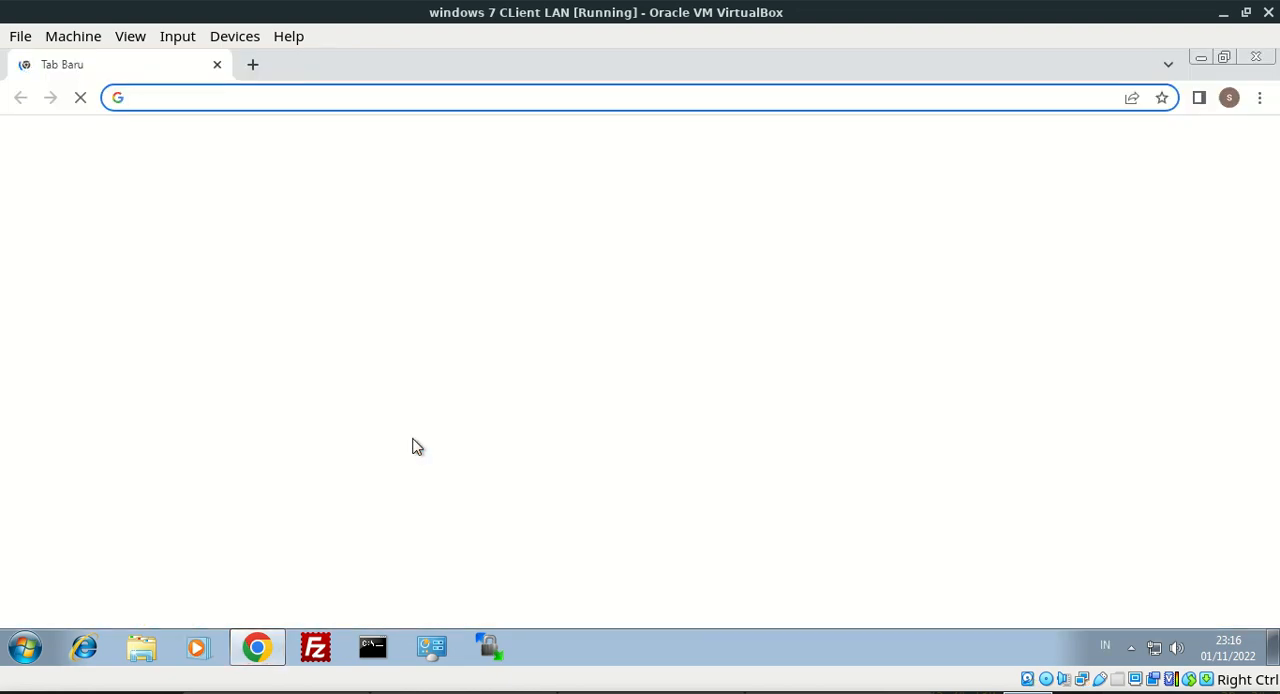
Load youtube.com in a regular Chrome window on the client
left_click(361, 104)
type("you")
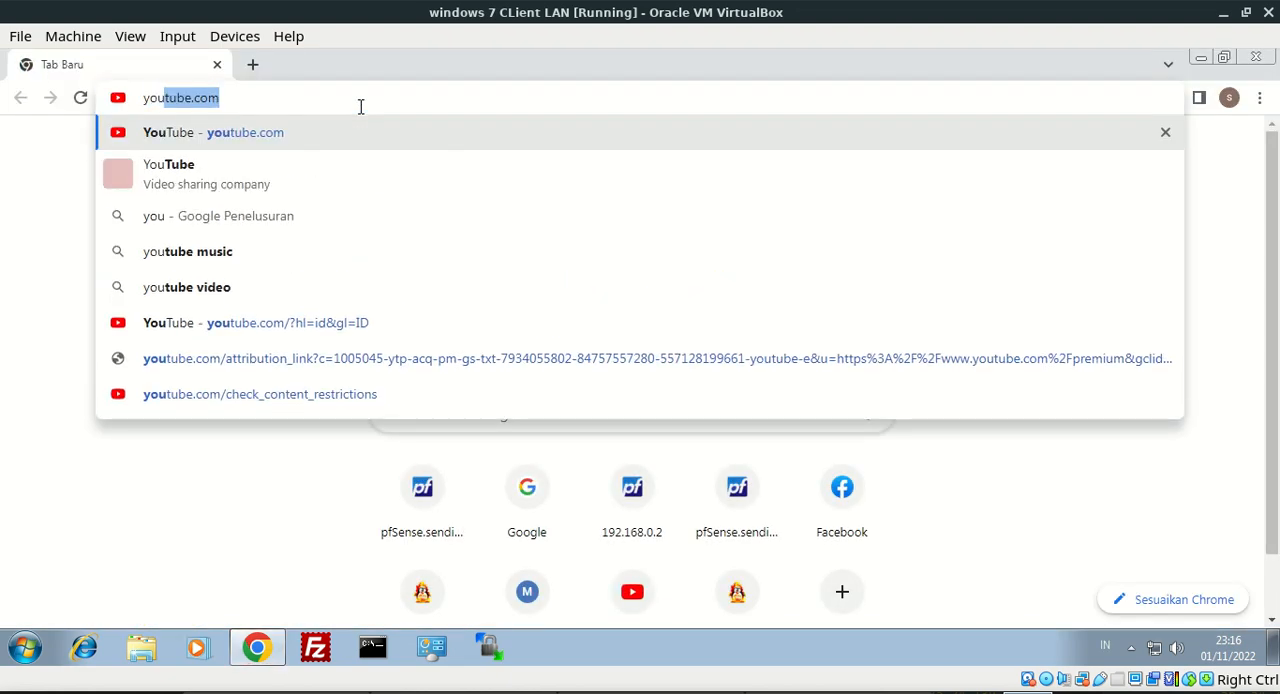
key("Return")
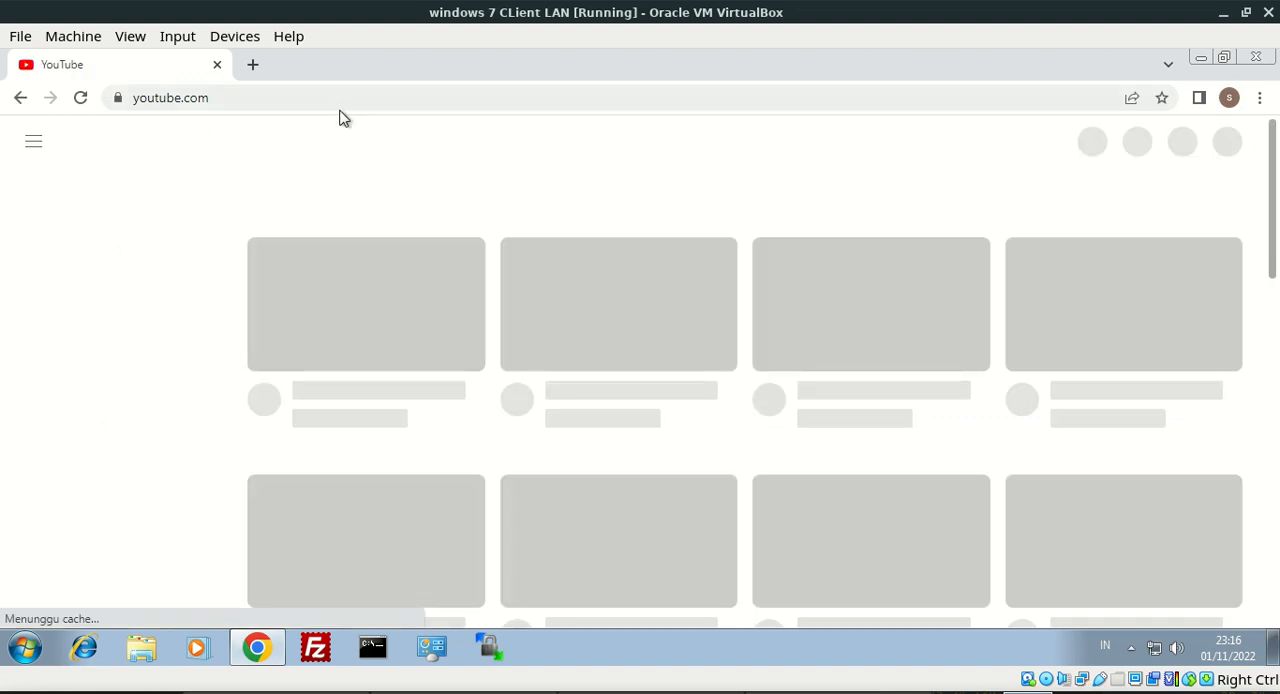
Open a new incognito window and load youtube.com in it
left_click(1260, 97)
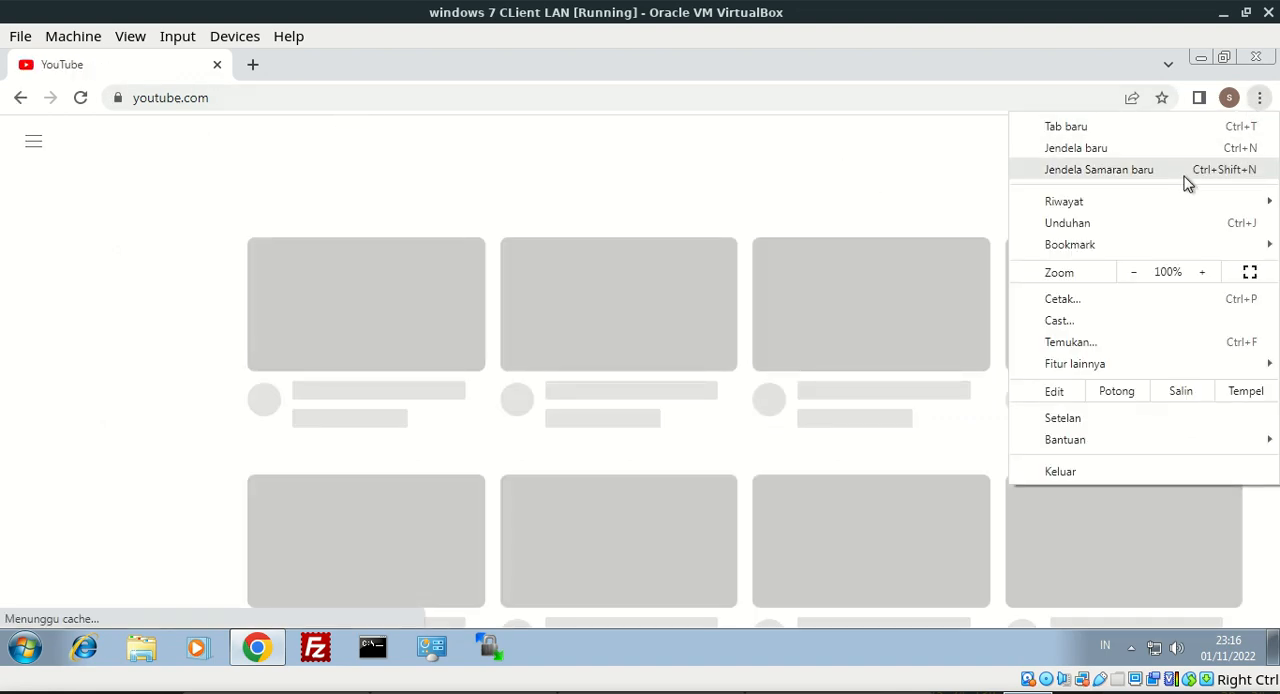
left_click(1185, 172)
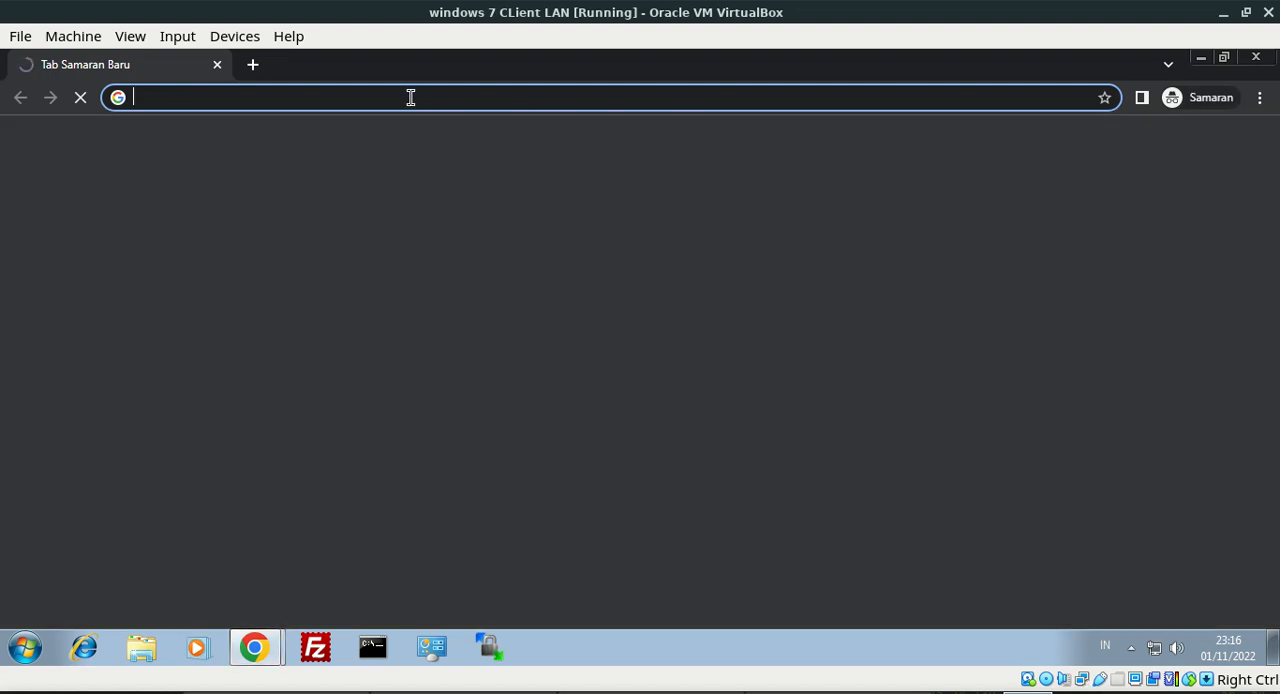
type("youtube.com")
key("Return")
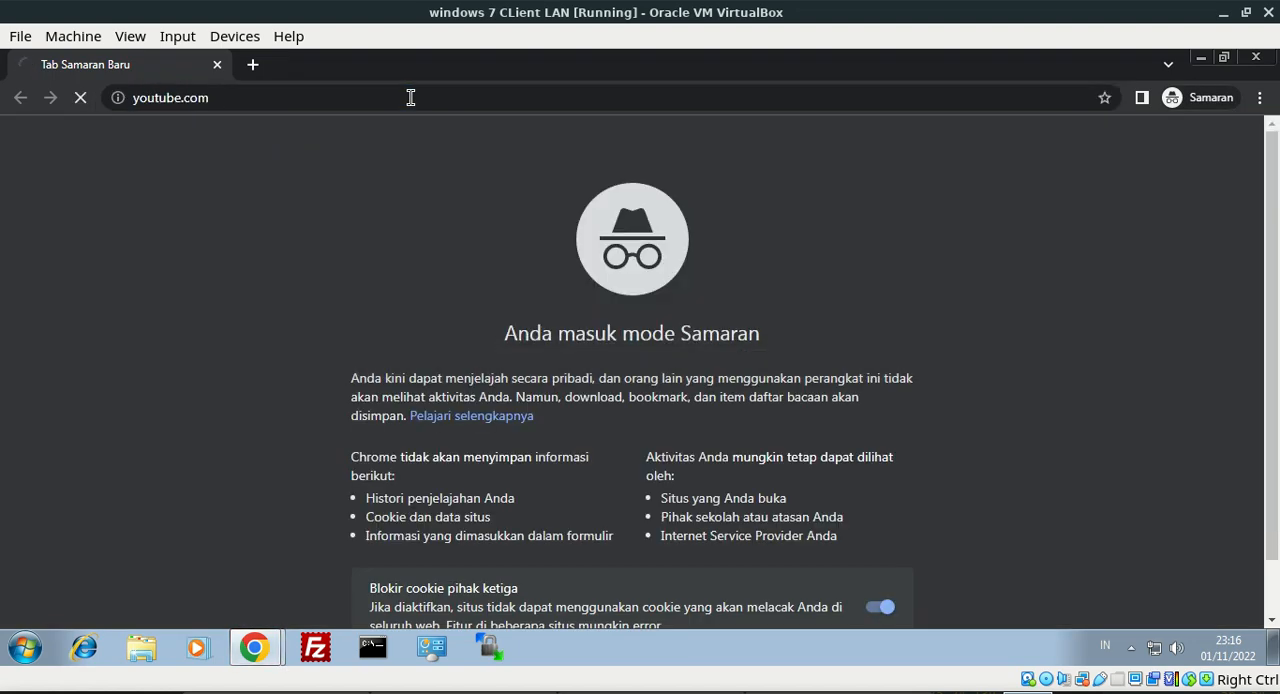
Load google.com in a second incognito tab
left_click(262, 67)
type("goo")
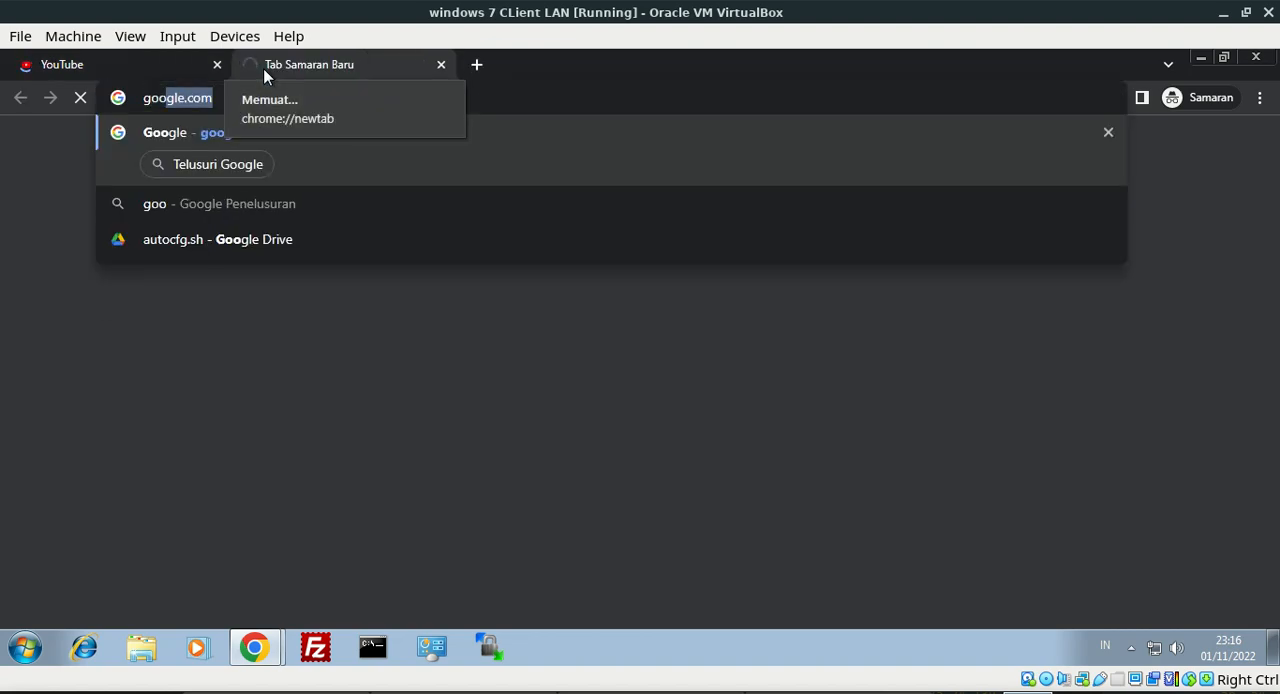
key("Return")
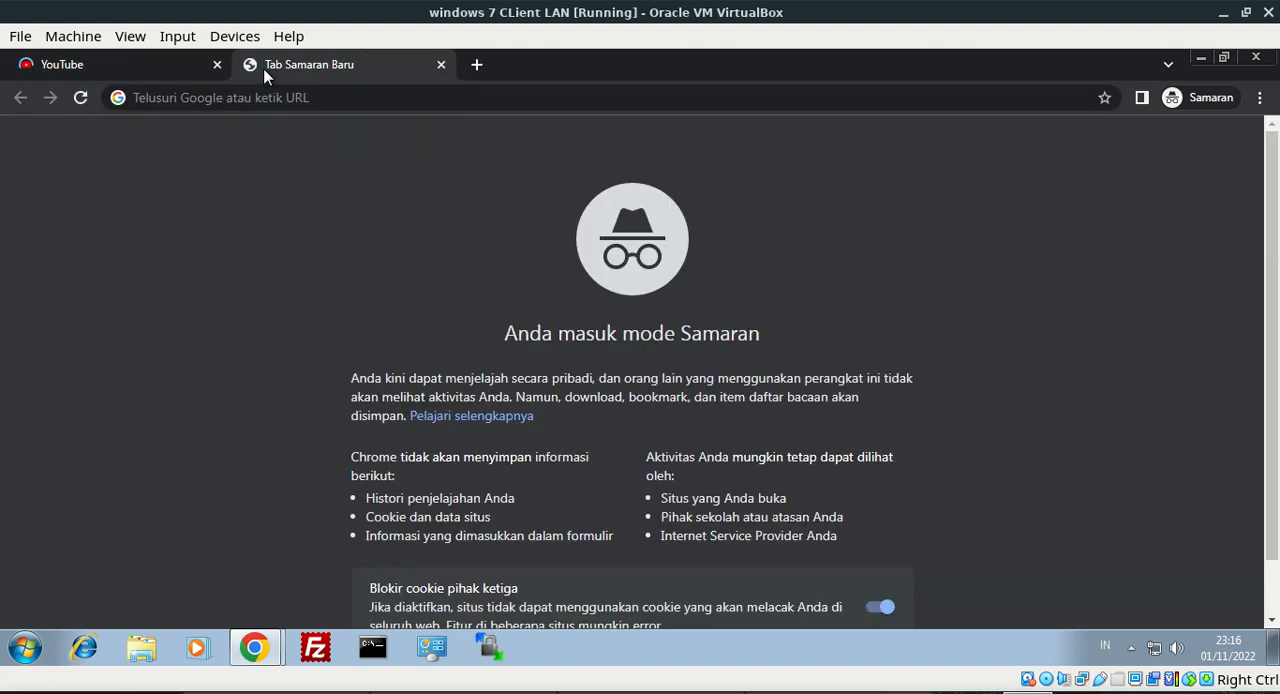
left_click(285, 94)
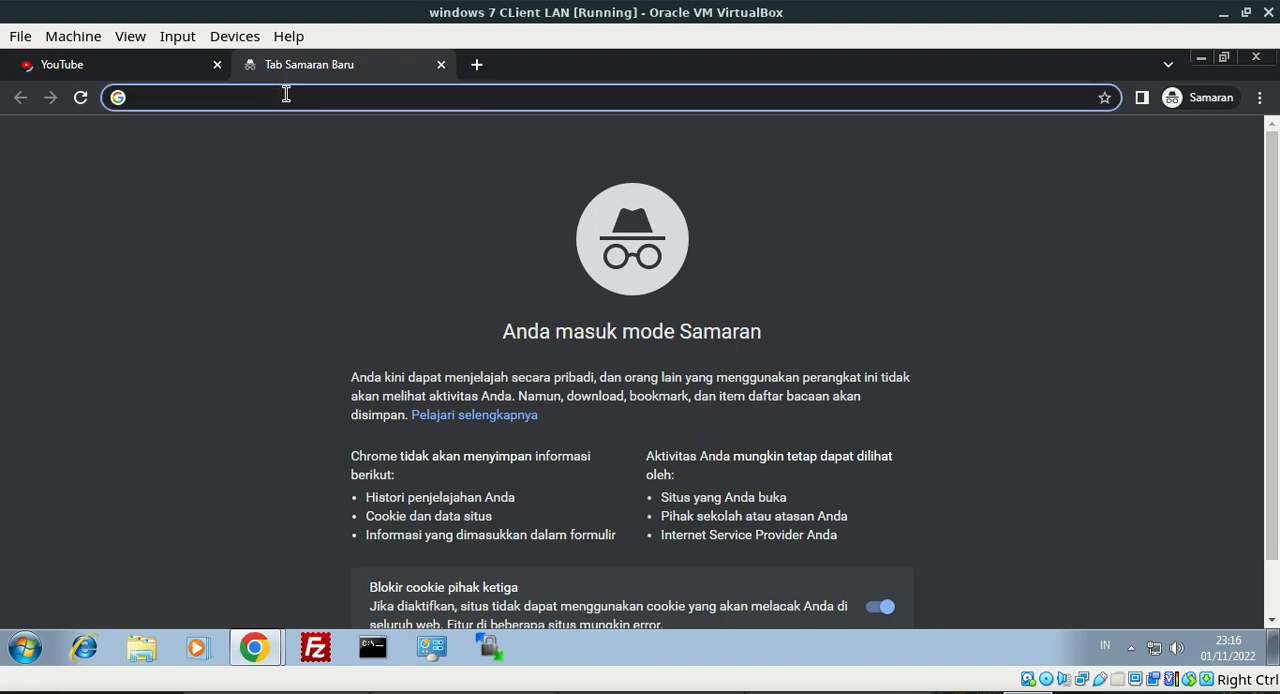
type("g")
key("Return")
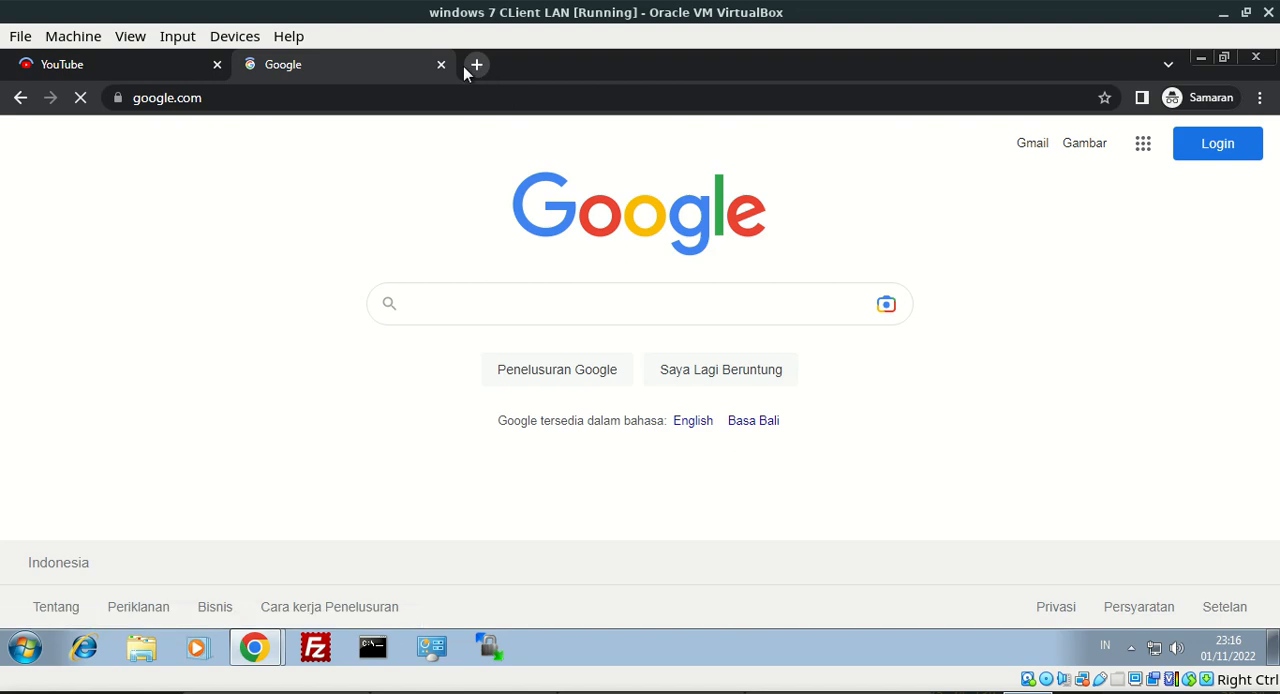
Load facebook.com in a third incognito tab to test whether it is blocked
left_click(466, 67)
type("fac")
key("Return")
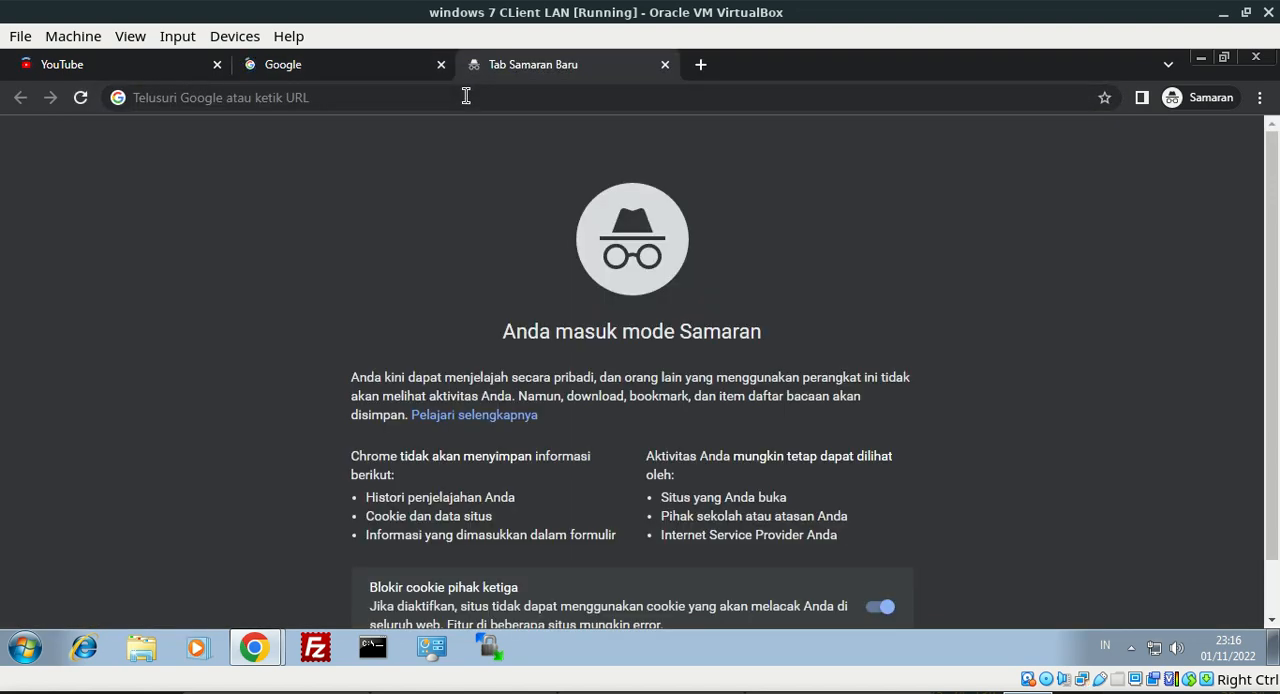
left_click(466, 97)
type("fac")
key("Return")
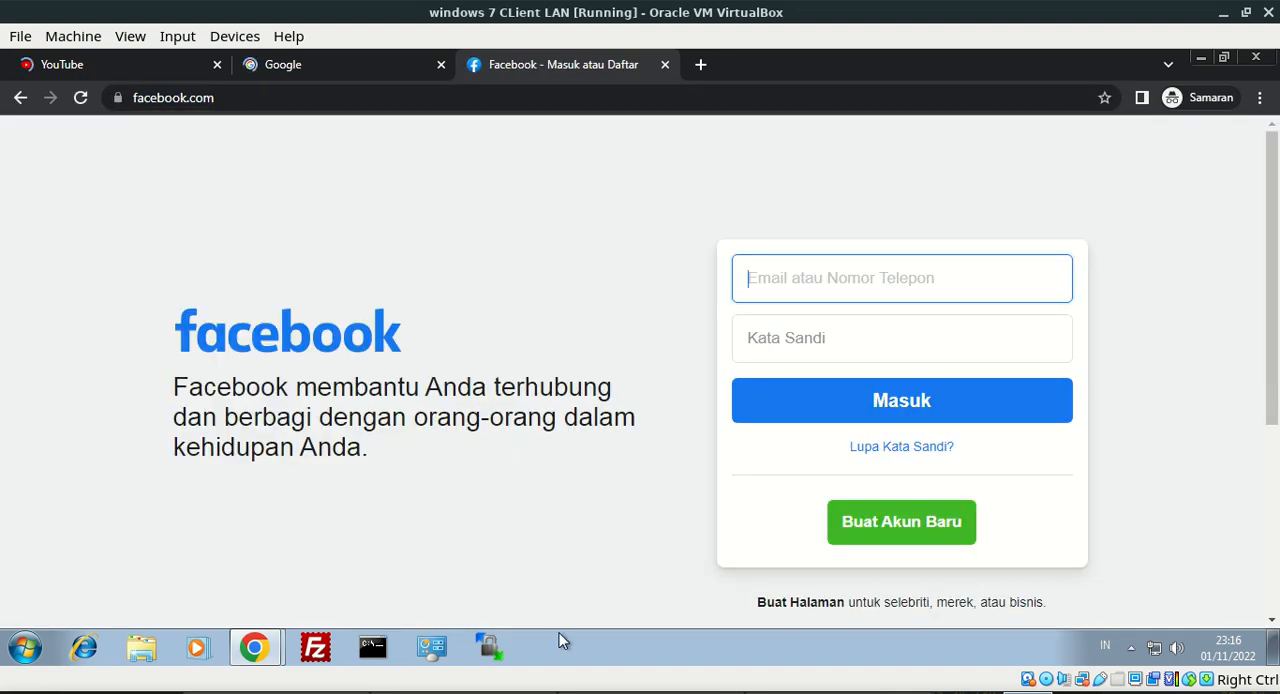
Switch to WinBox, set the prerouting mangle rule's source address to 192.168.0.0/24, and save the rule
left_click(1223, 12)
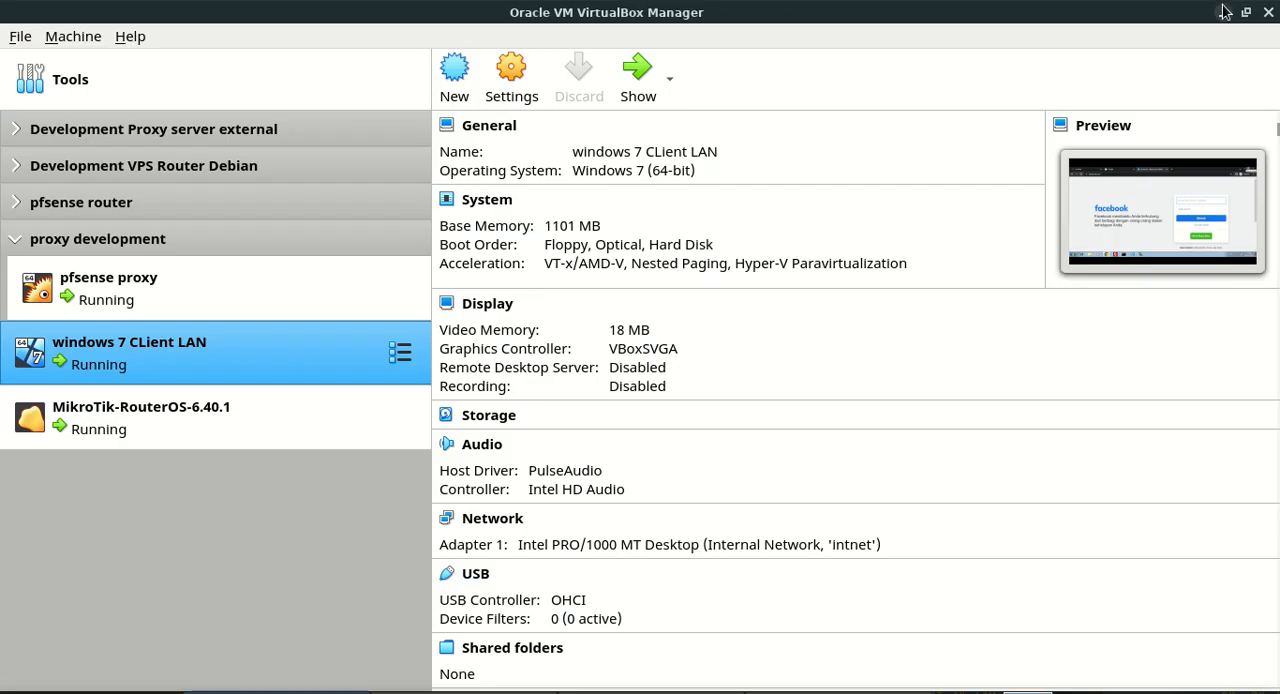
left_click(1223, 12)
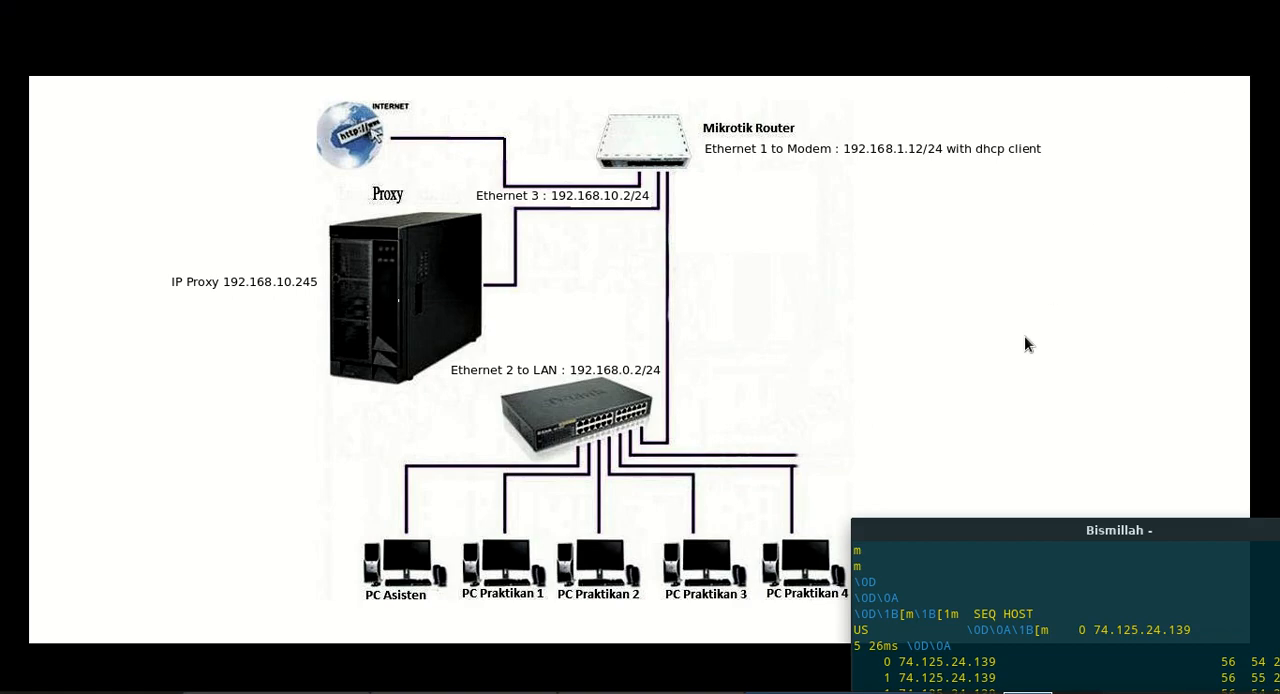
key("alt+Tab")
key("alt+Tab")
key("alt+Tab")
key("alt+Tab")
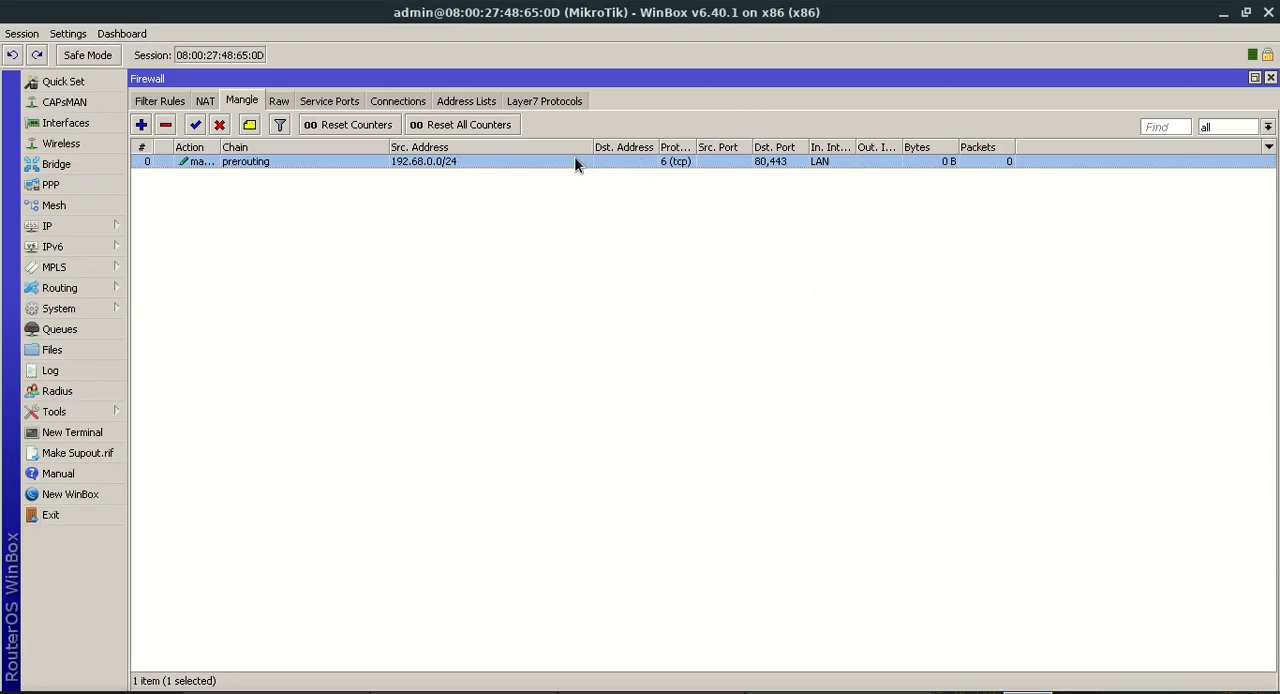
double_click(575, 162)
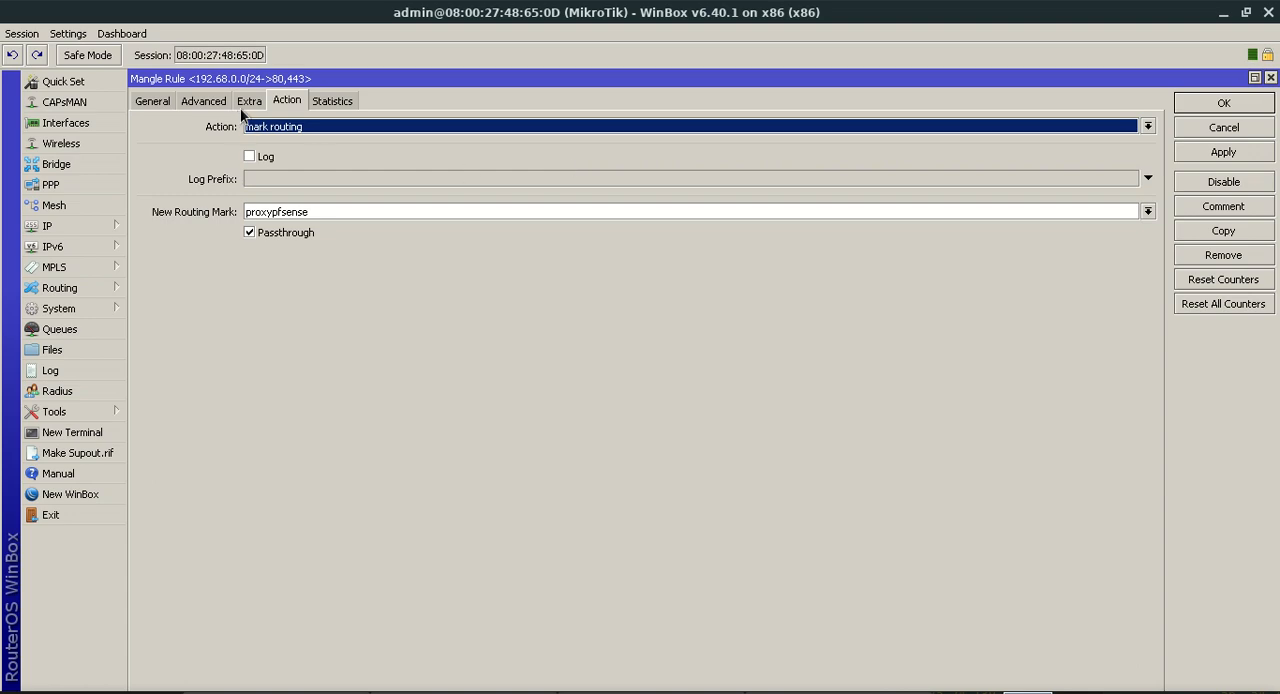
left_click(156, 97)
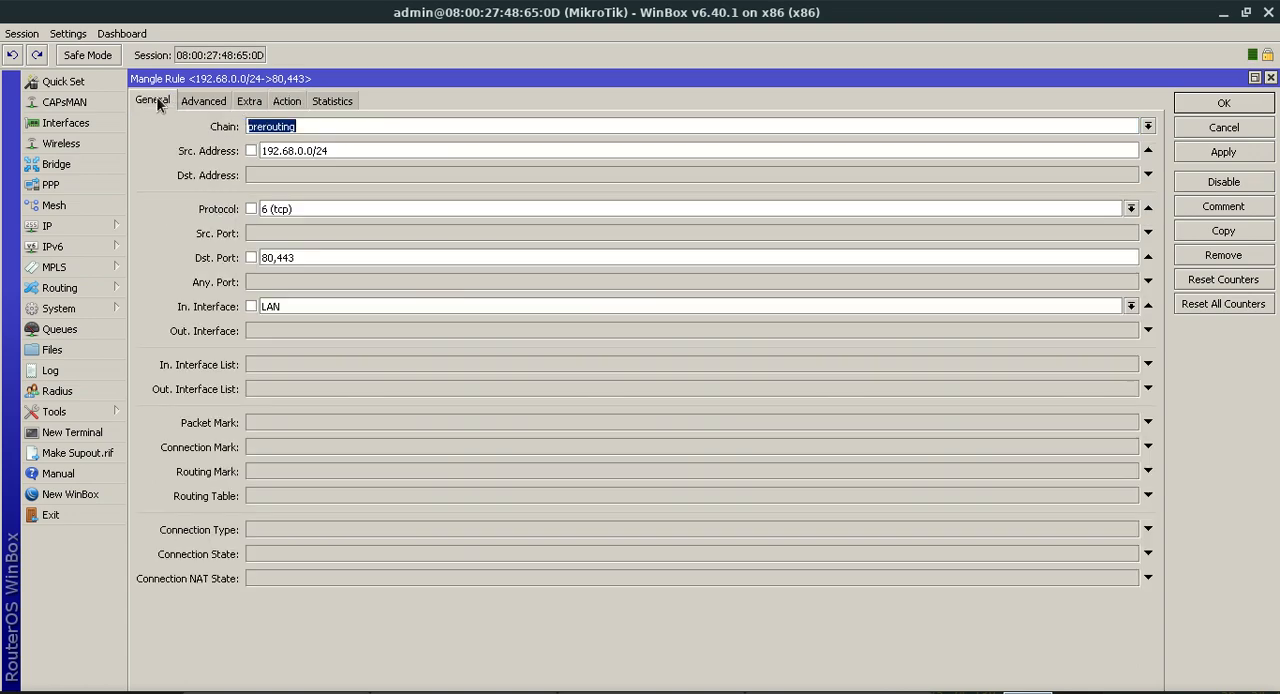
left_click(285, 150)
type("1")
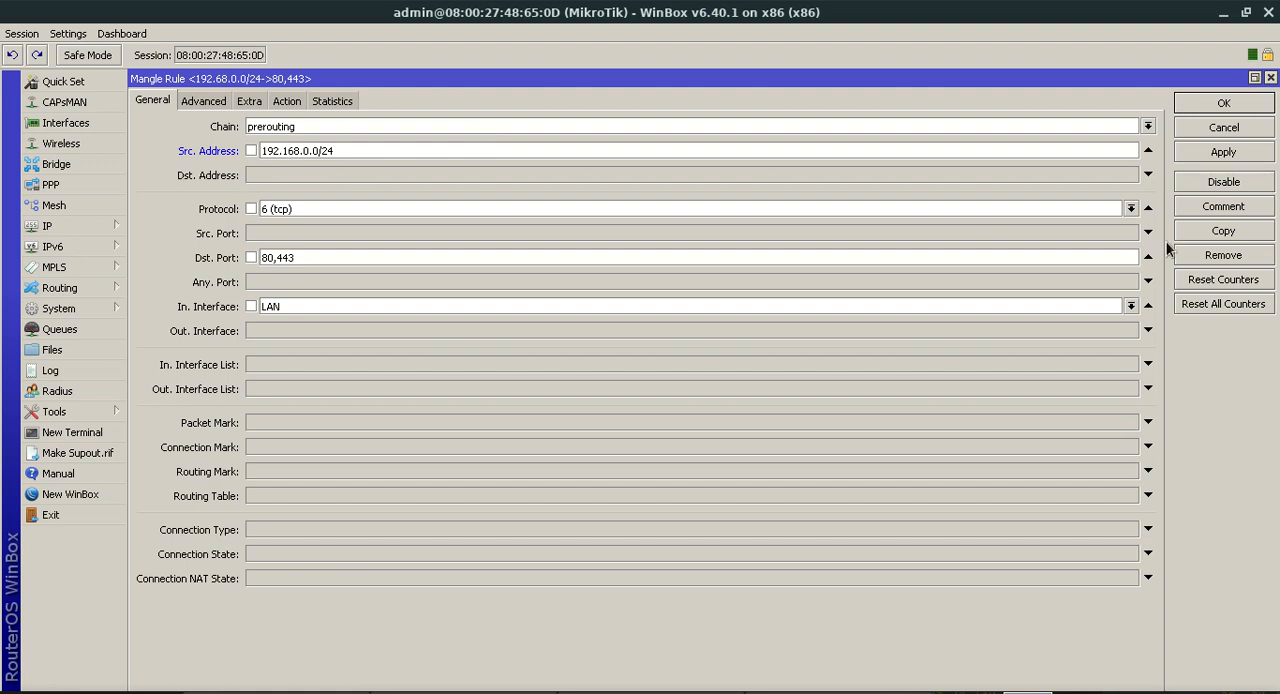
left_click(1205, 155)
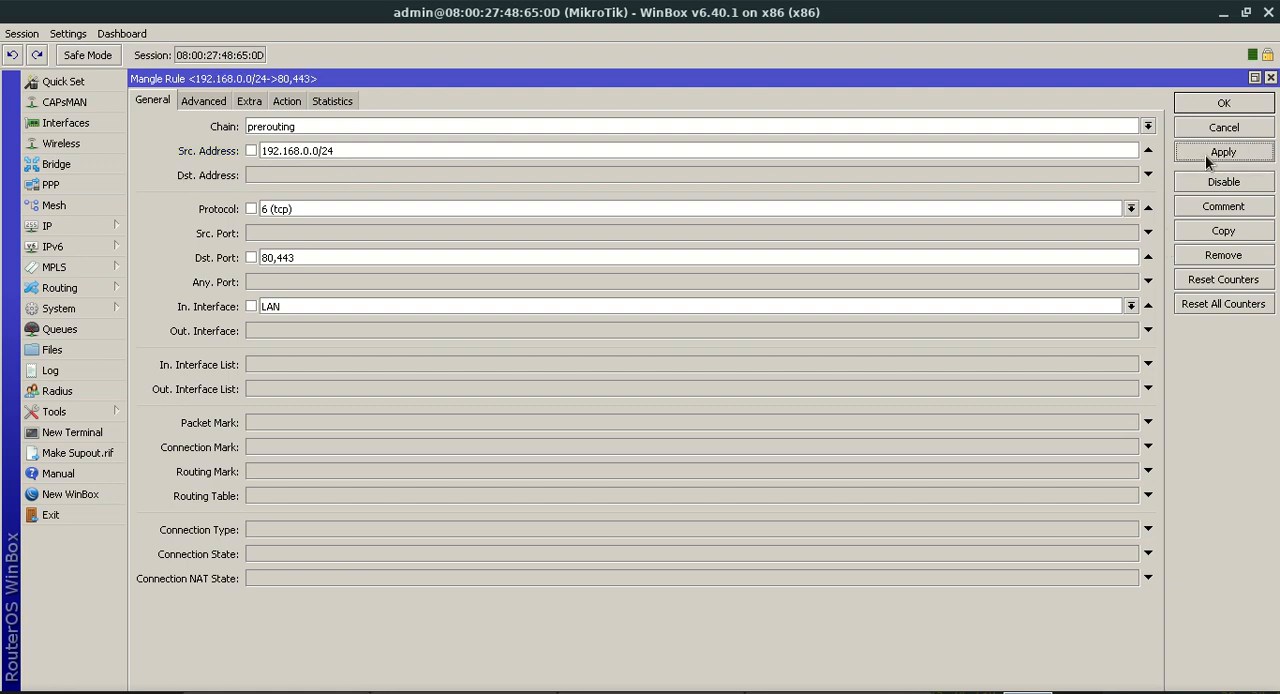
left_click(1216, 106)
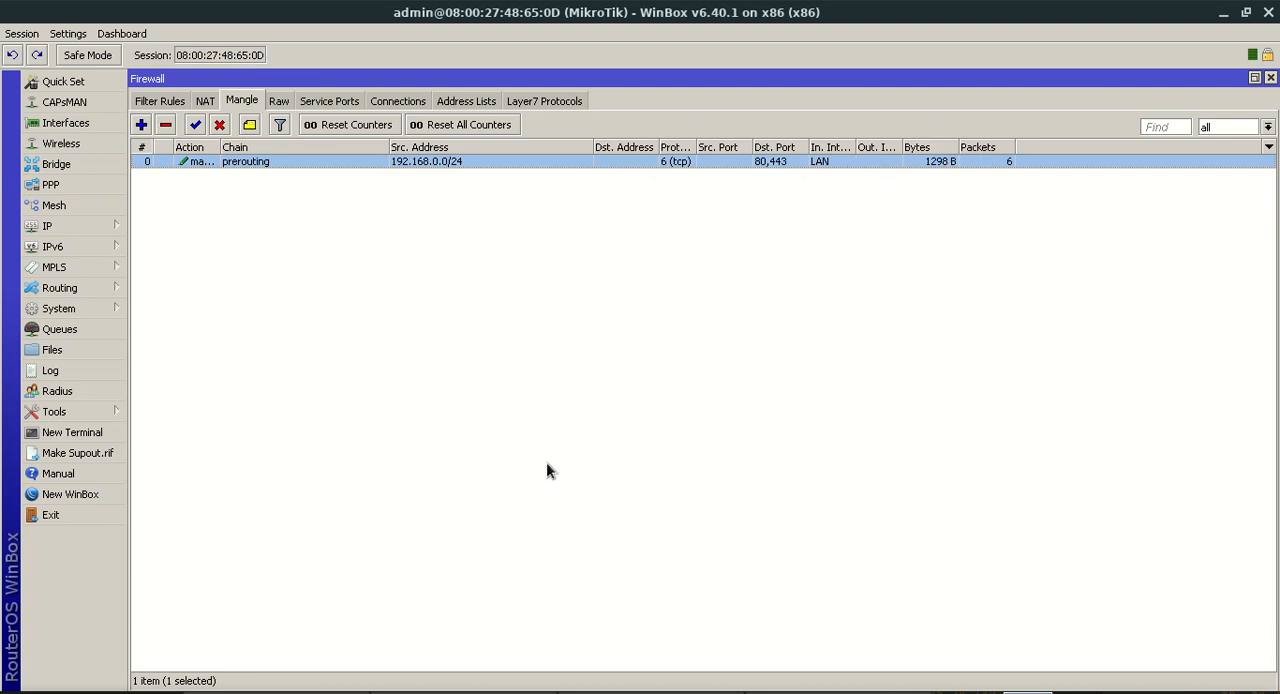
Switch back to the Windows 7 client virtual machine and close the incognito and regular Chrome windows
key("alt+Tab")
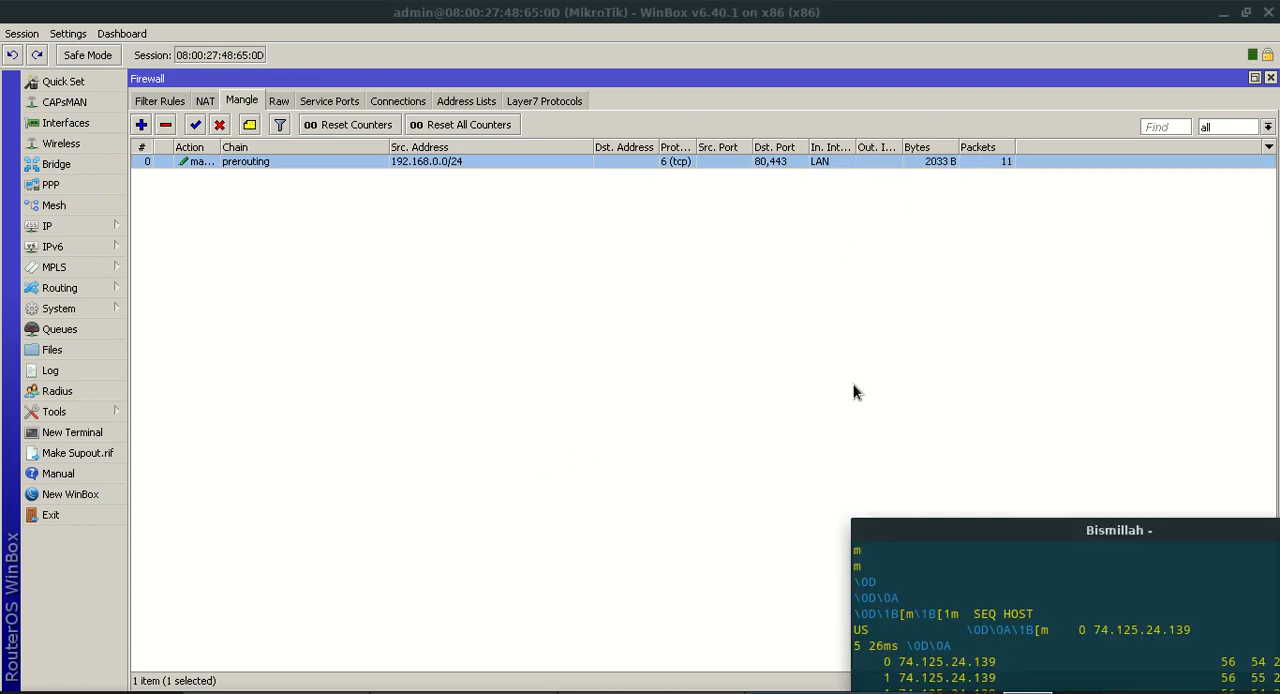
key("alt+Tab")
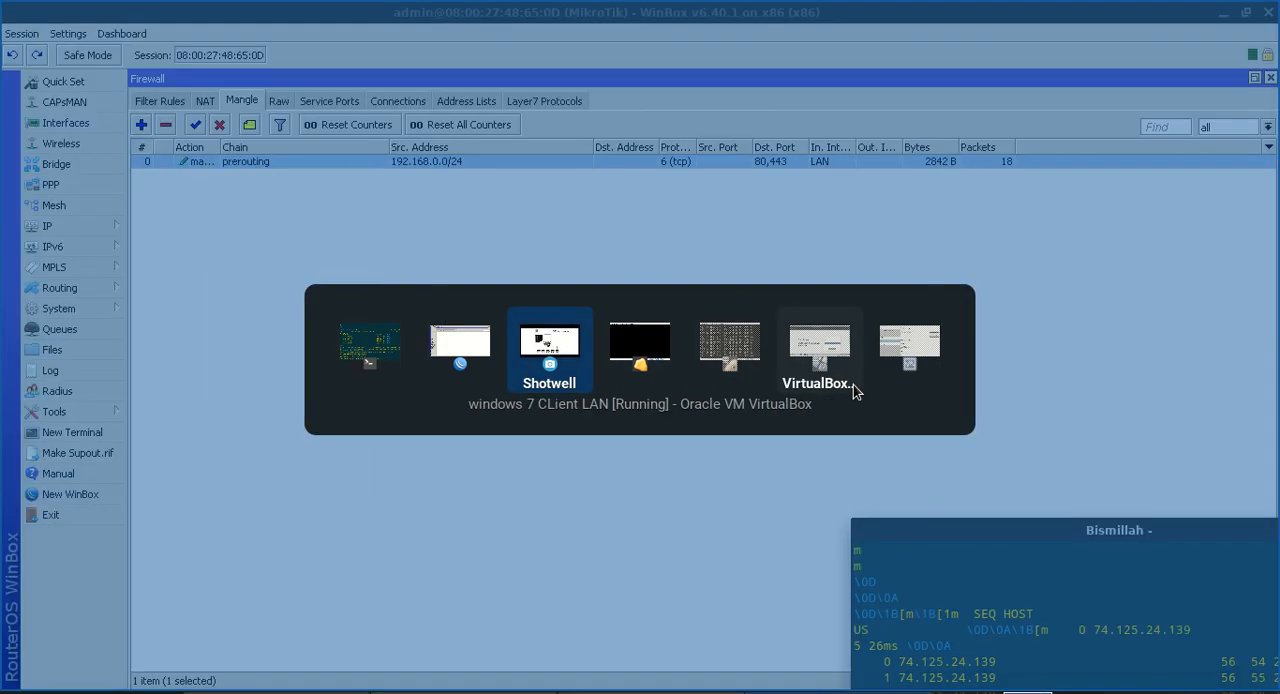
left_click(853, 384)
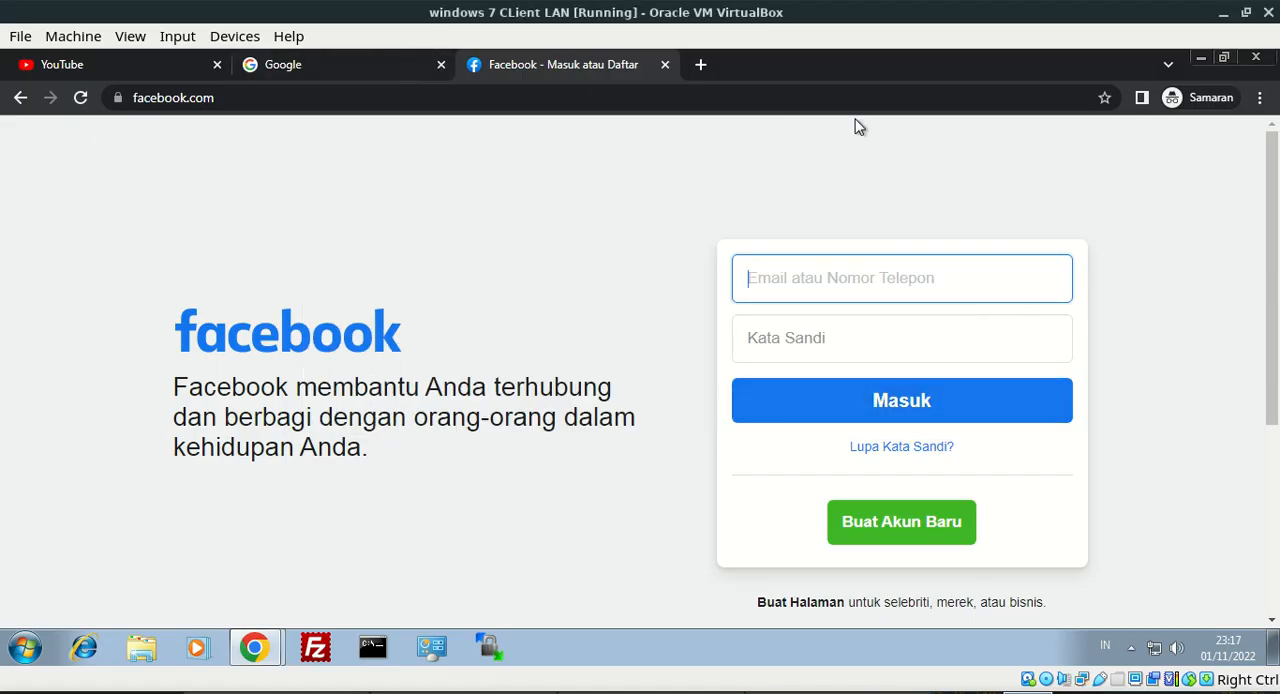
left_click(1256, 57)
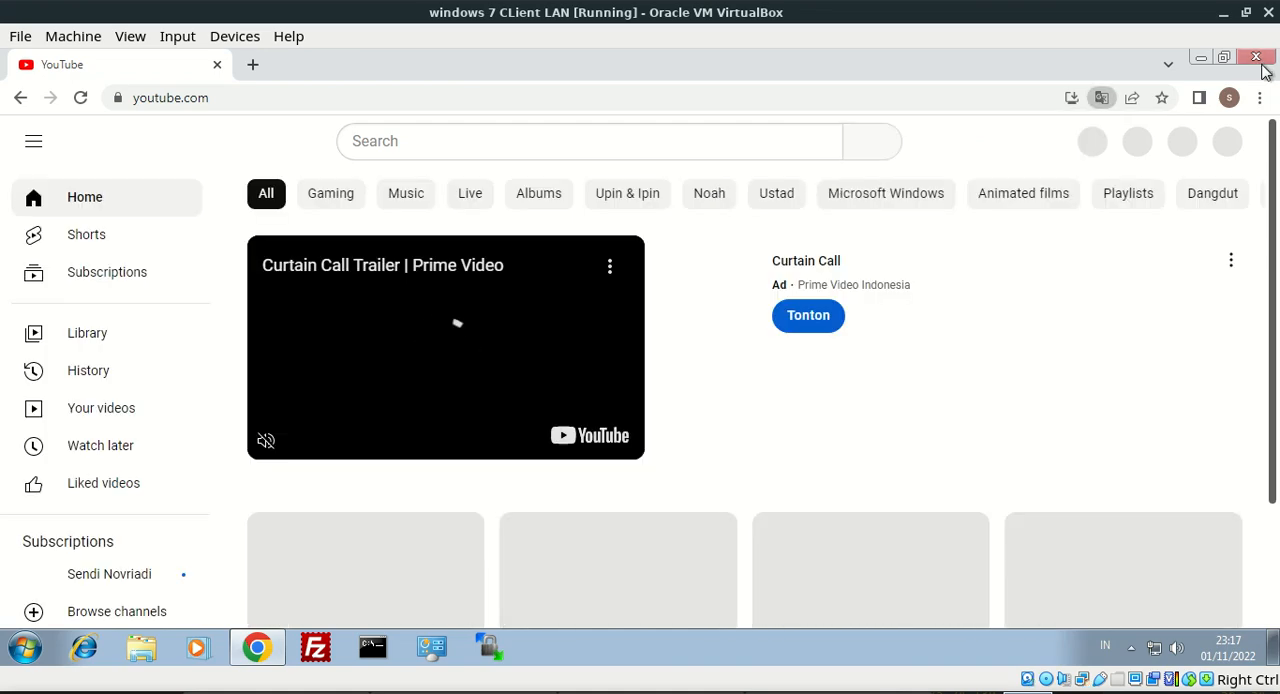
left_click(1257, 58)
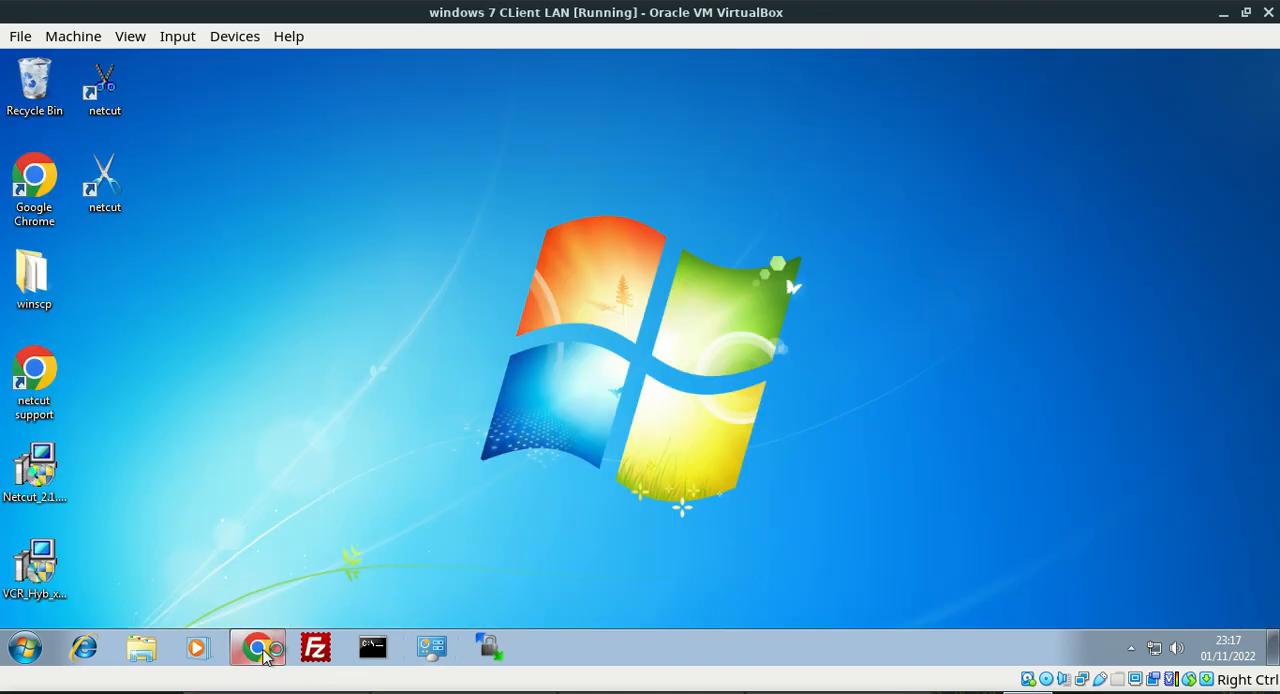
Open Chrome, start a new incognito window, and load youtube.com to test the proxied connection
left_click(258, 648)
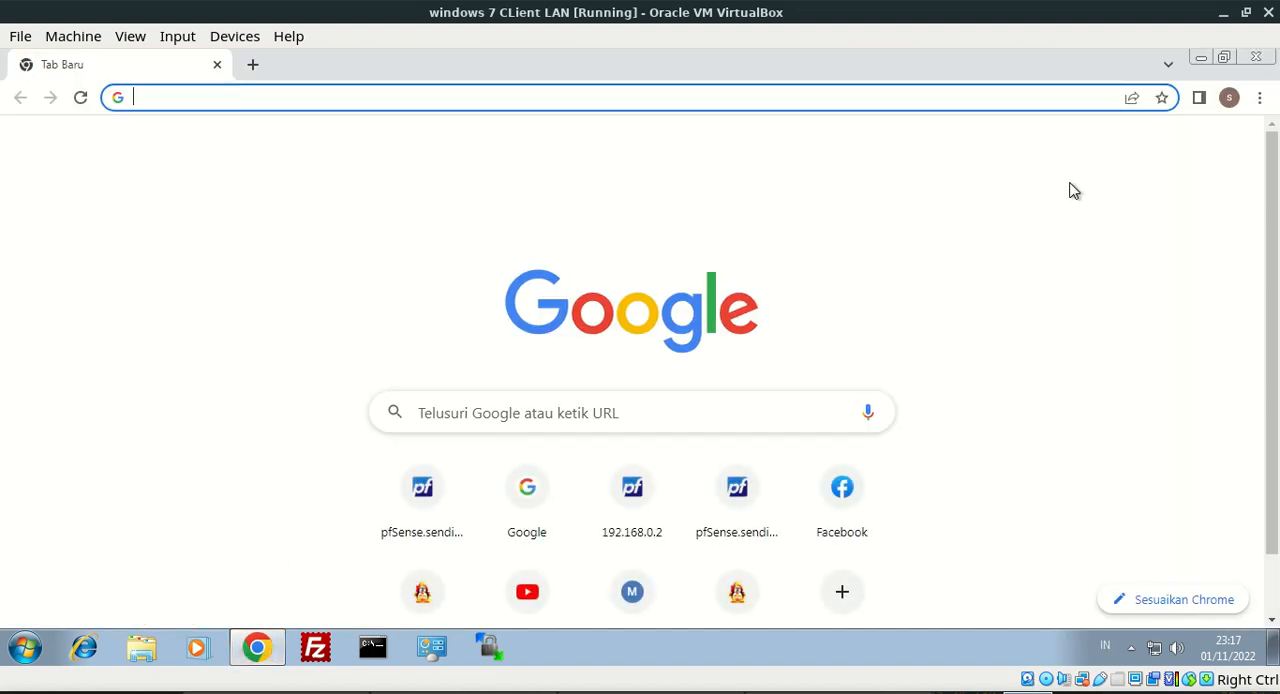
left_click(1259, 97)
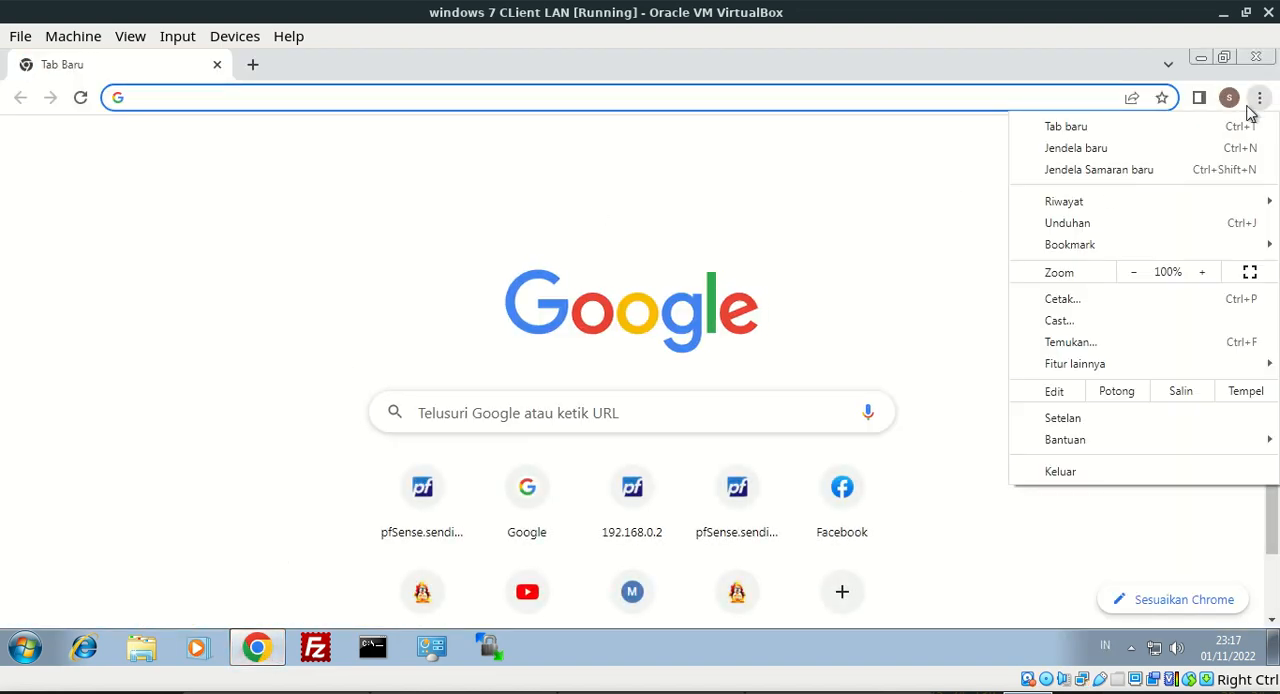
left_click(1143, 171)
type("youtube.com")
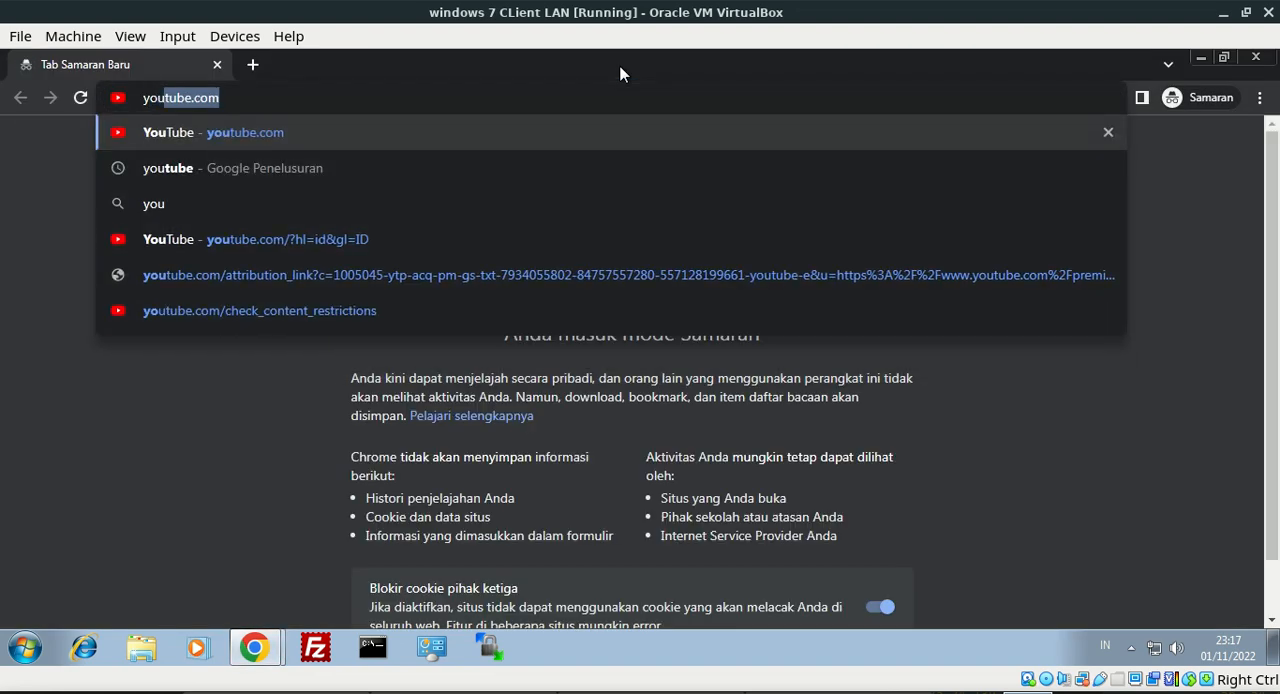
key("Return")
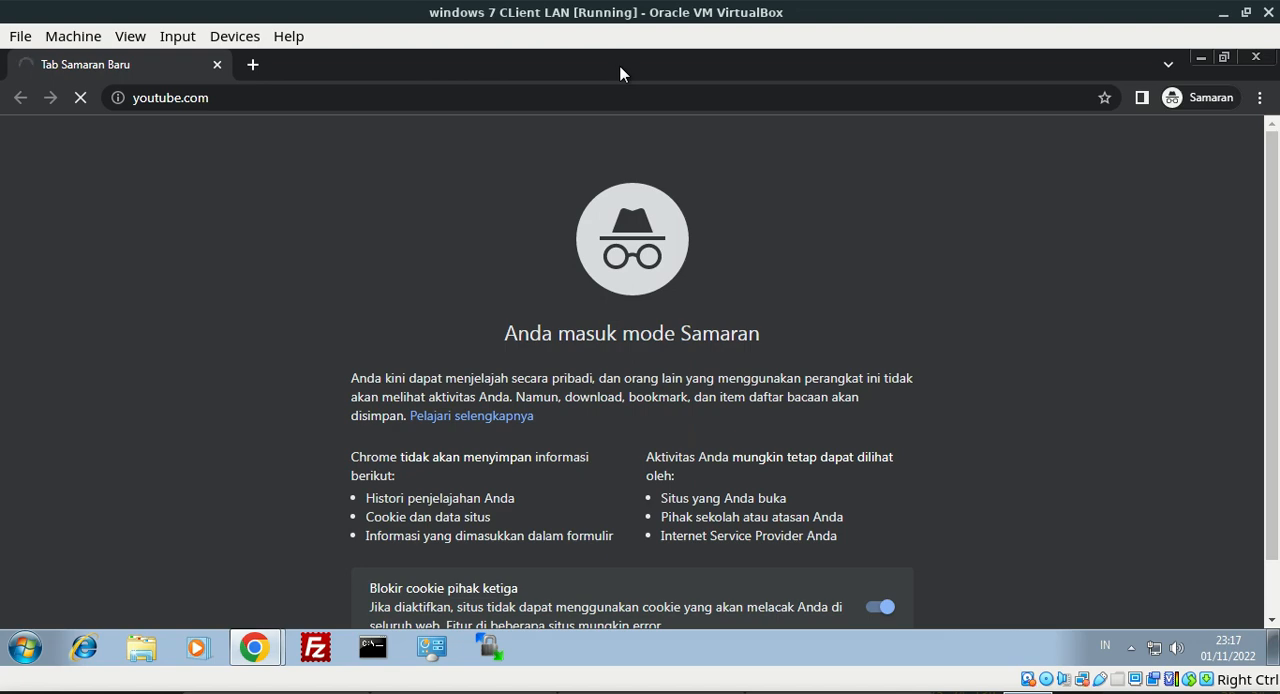
Load google.com in a second incognito tab and open an empty third tab
left_click(255, 64)
type("goo")
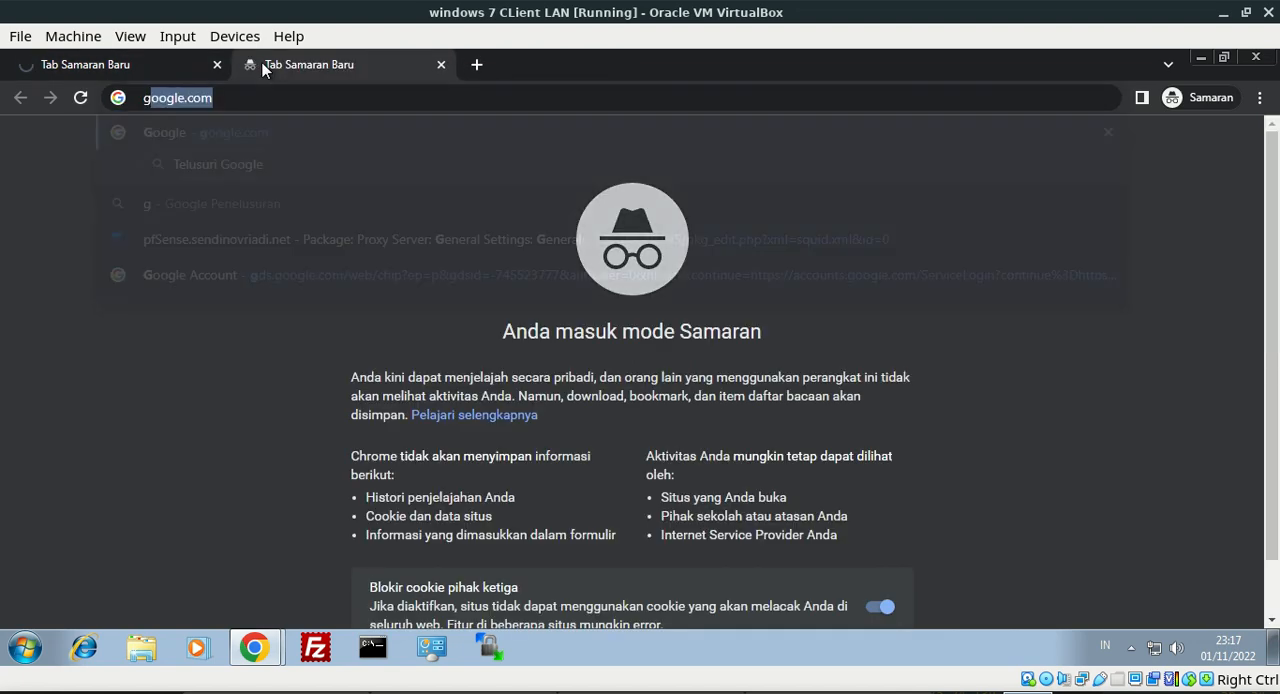
type("gle.com")
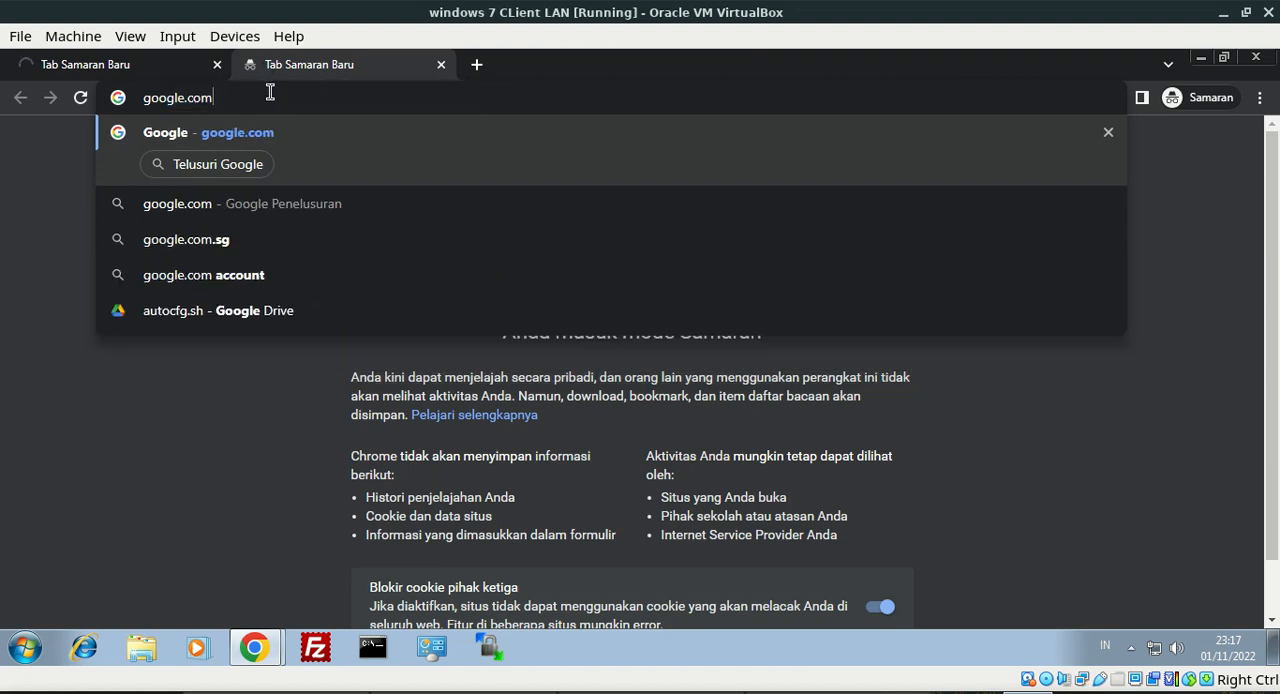
key("Return")
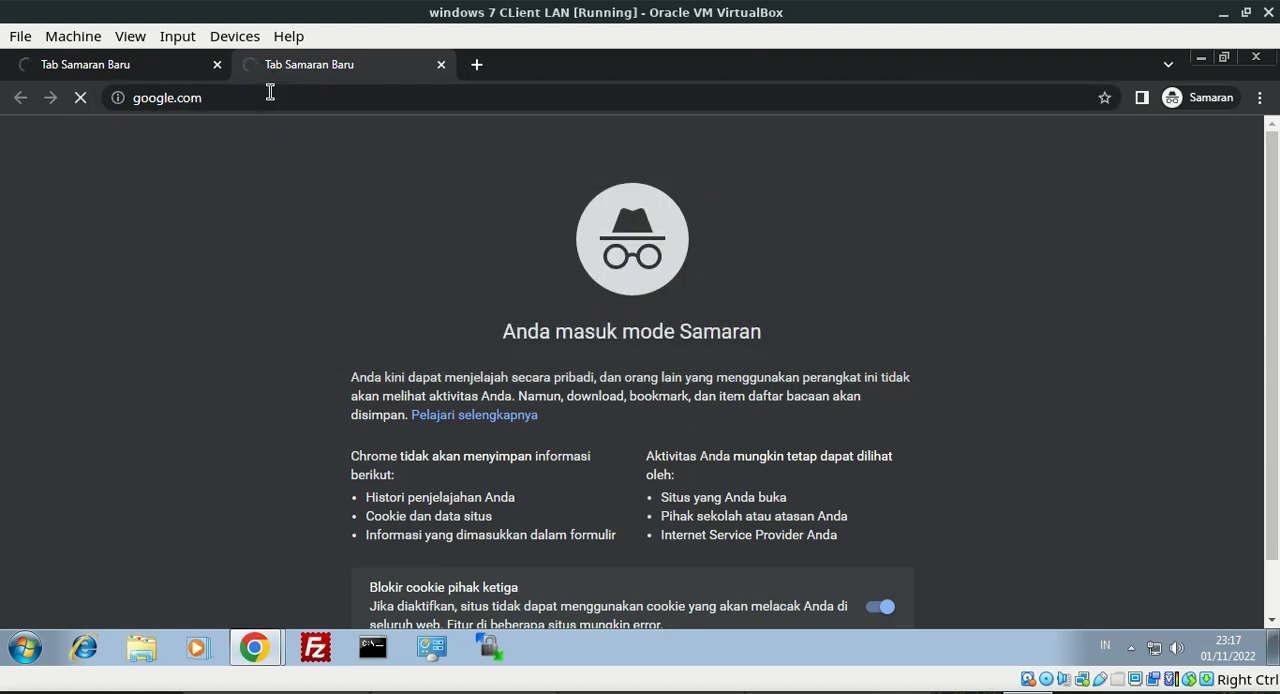
left_click(482, 67)
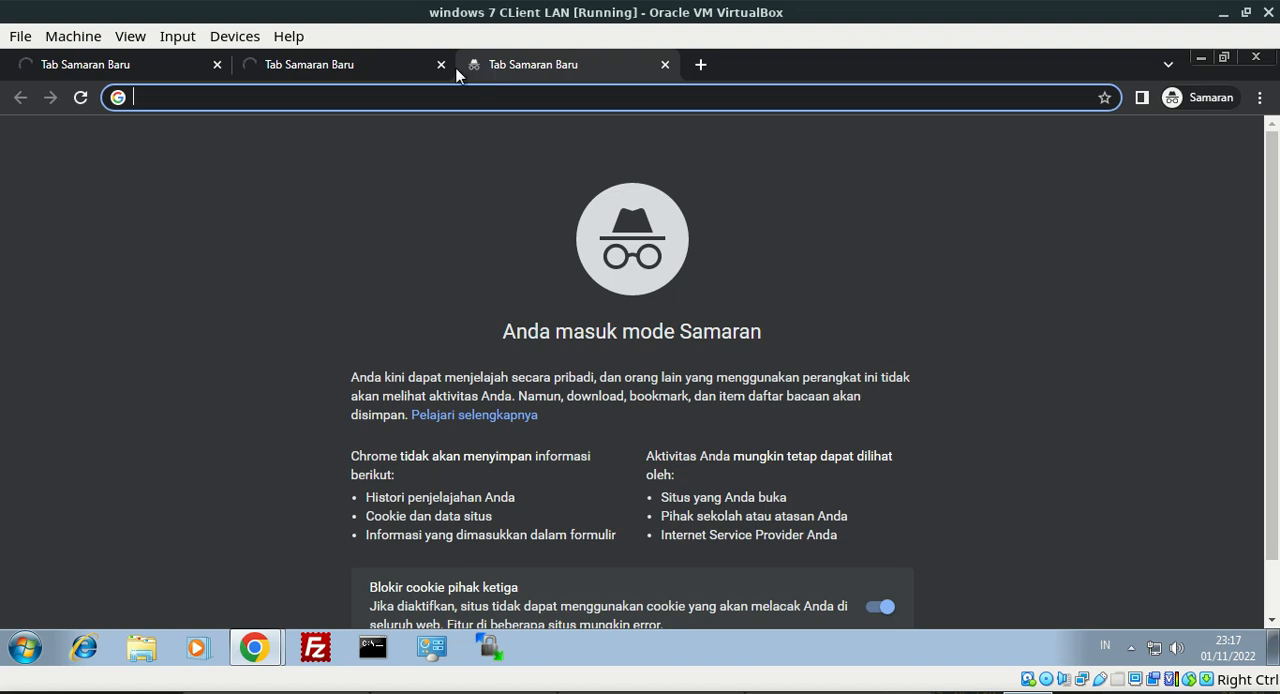
Check the privacy error on the youtube.com tab and inspect the issuer of its invalid certificate
left_click(386, 63)
left_click(71, 54)
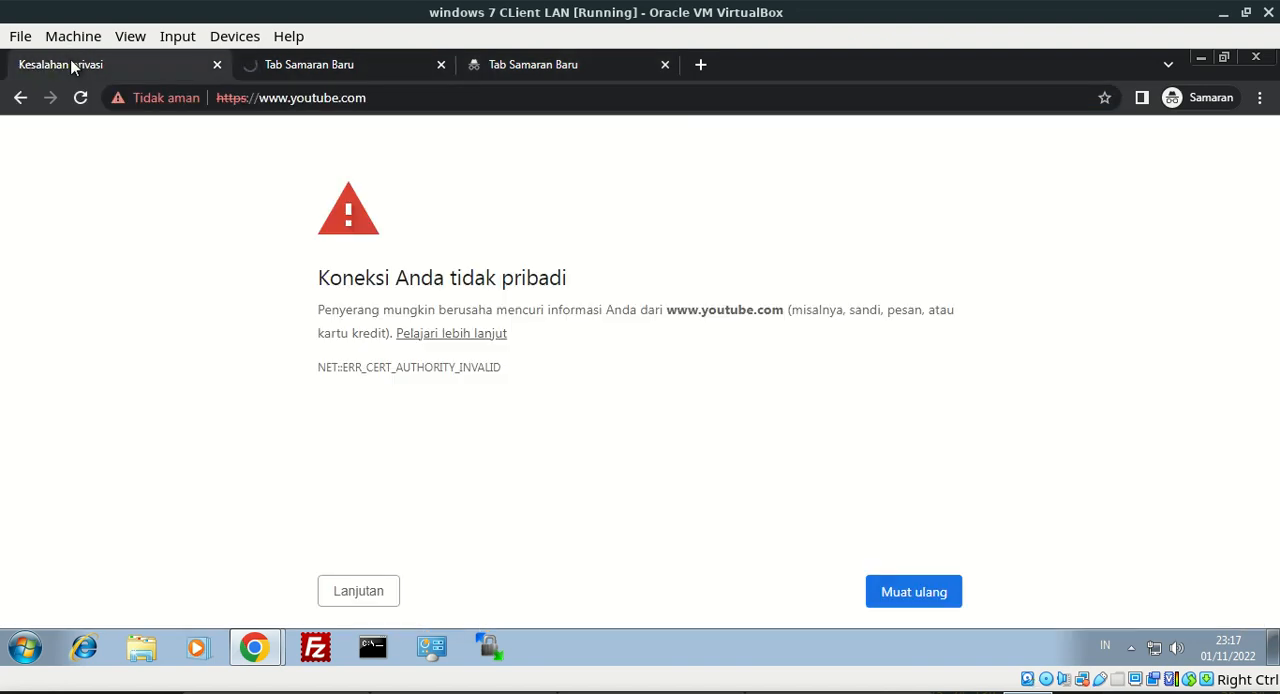
left_click_drag(322, 270, 577, 291)
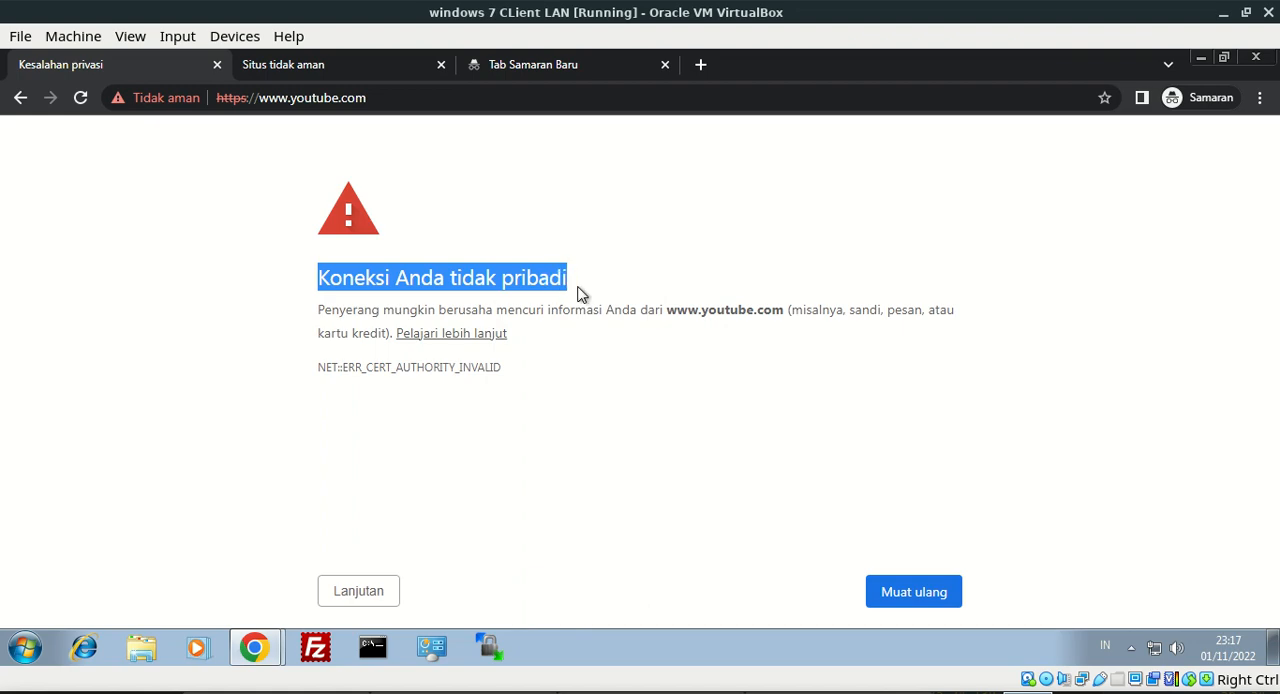
left_click(150, 98)
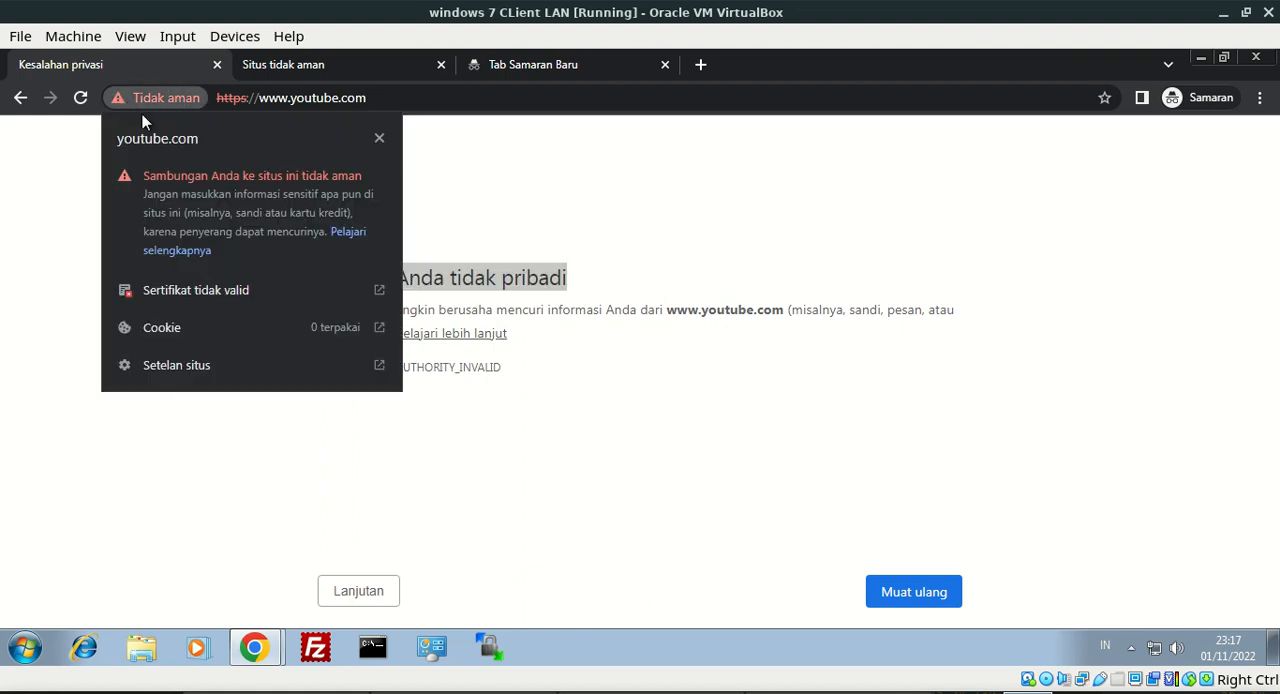
left_click(171, 290)
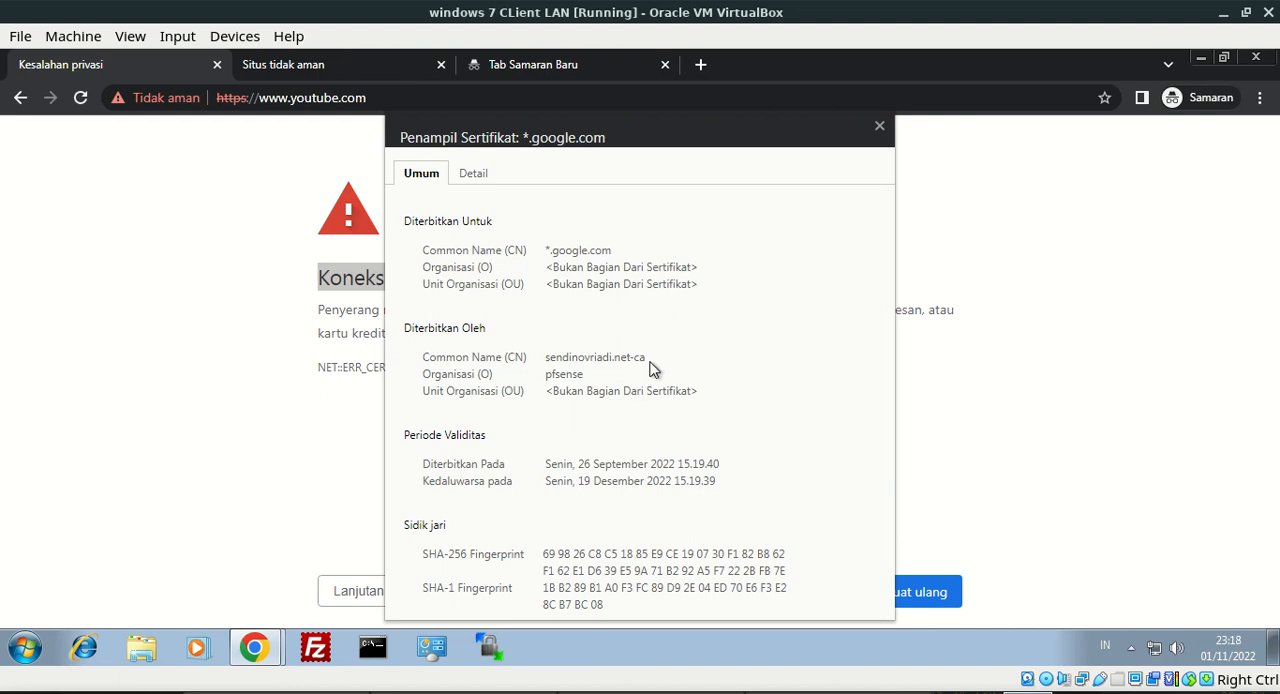
left_click_drag(649, 360, 503, 361)
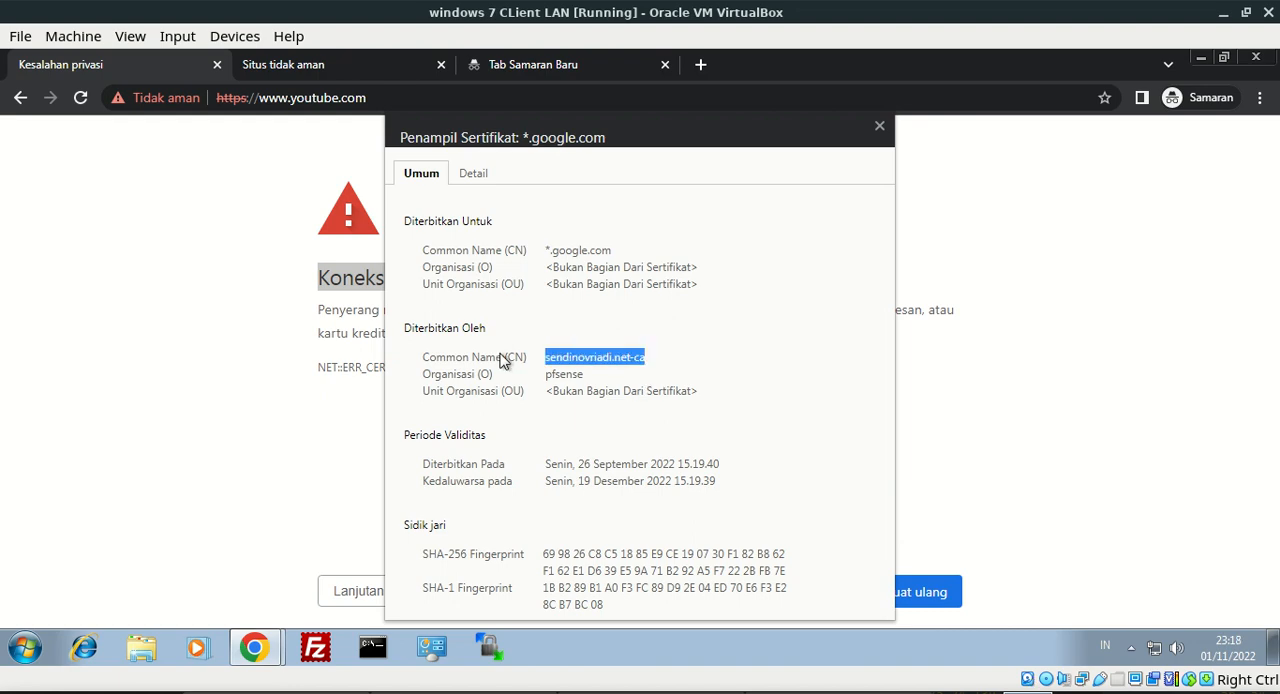
left_click(880, 126)
Review the google.com security warning and try to continue to the site
left_click(285, 65)
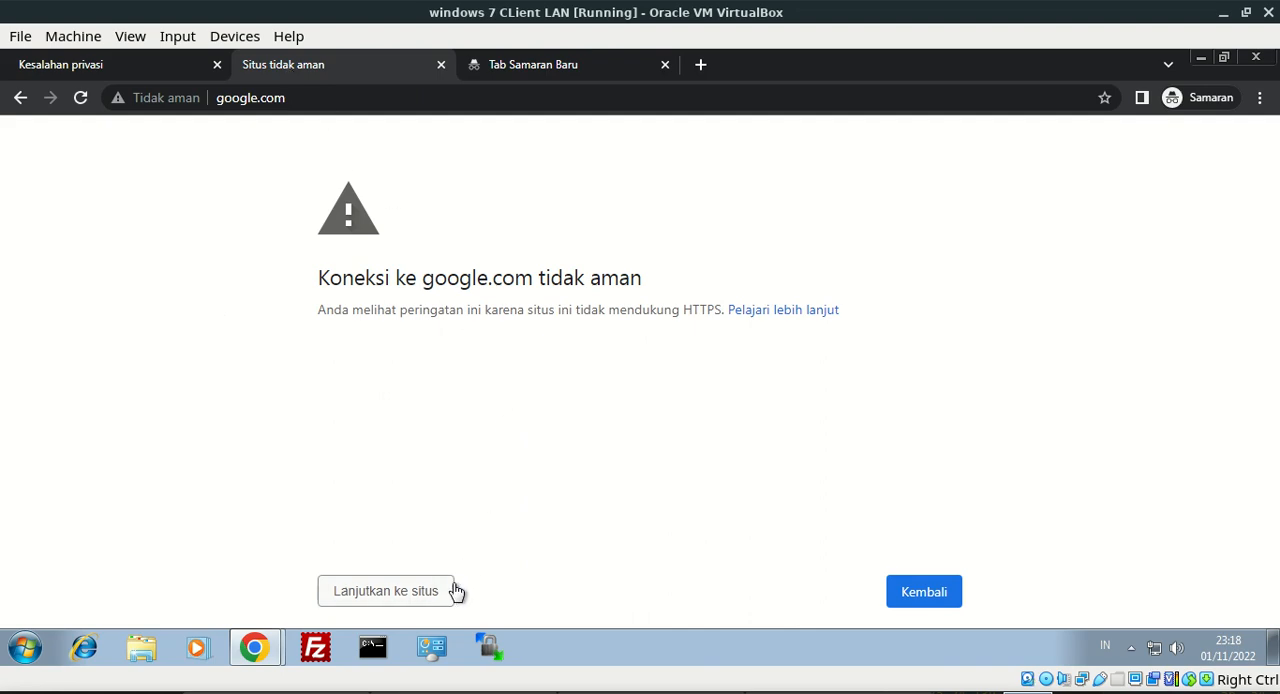
left_click(424, 591)
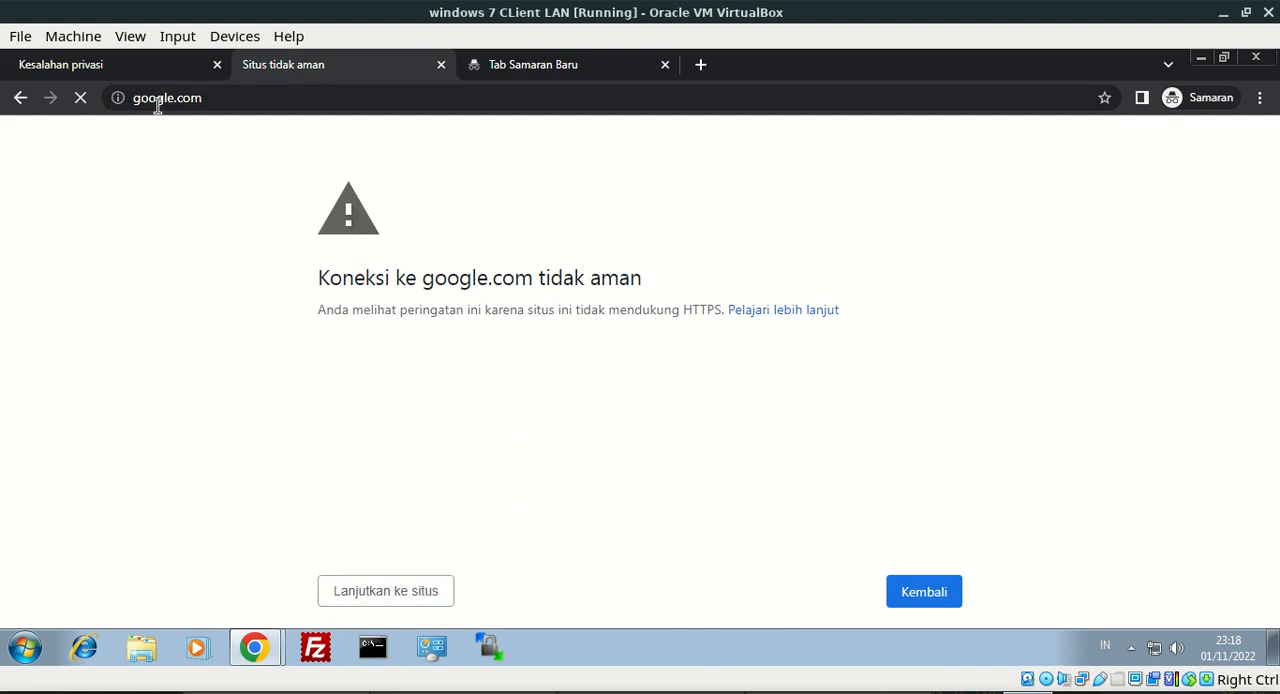
left_click(158, 98)
Load detik.com in an additional incognito window
left_click(532, 66)
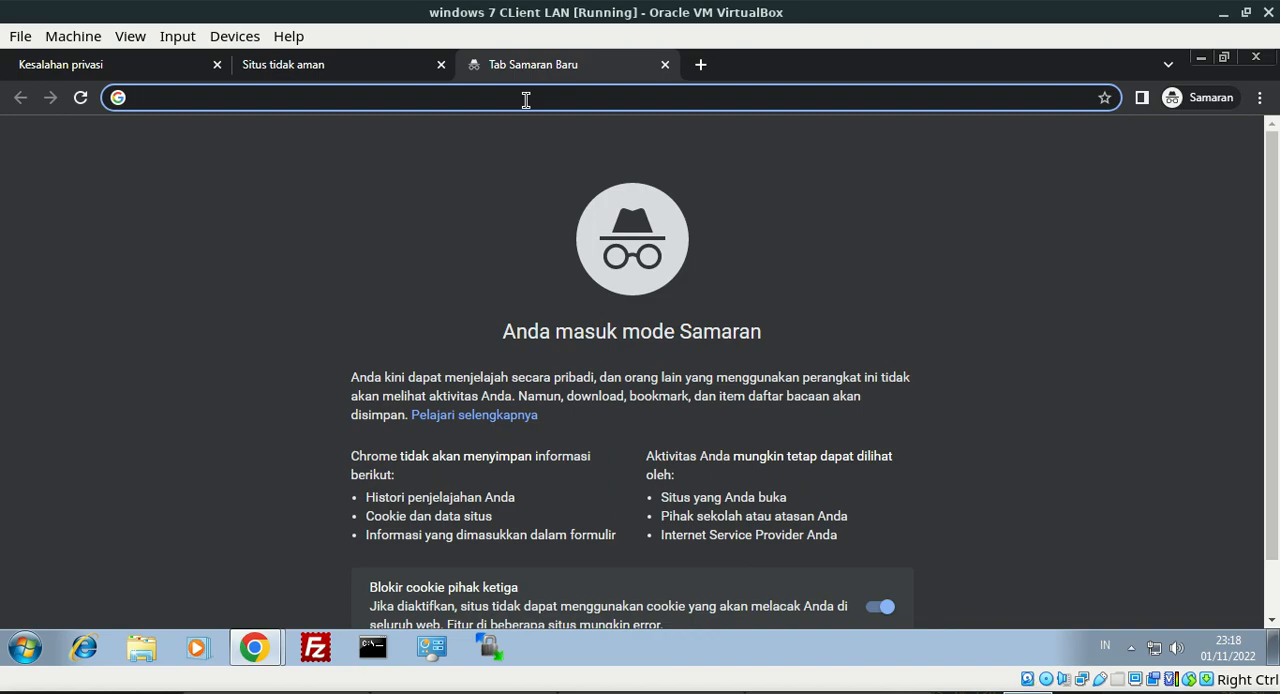
type("detik.")
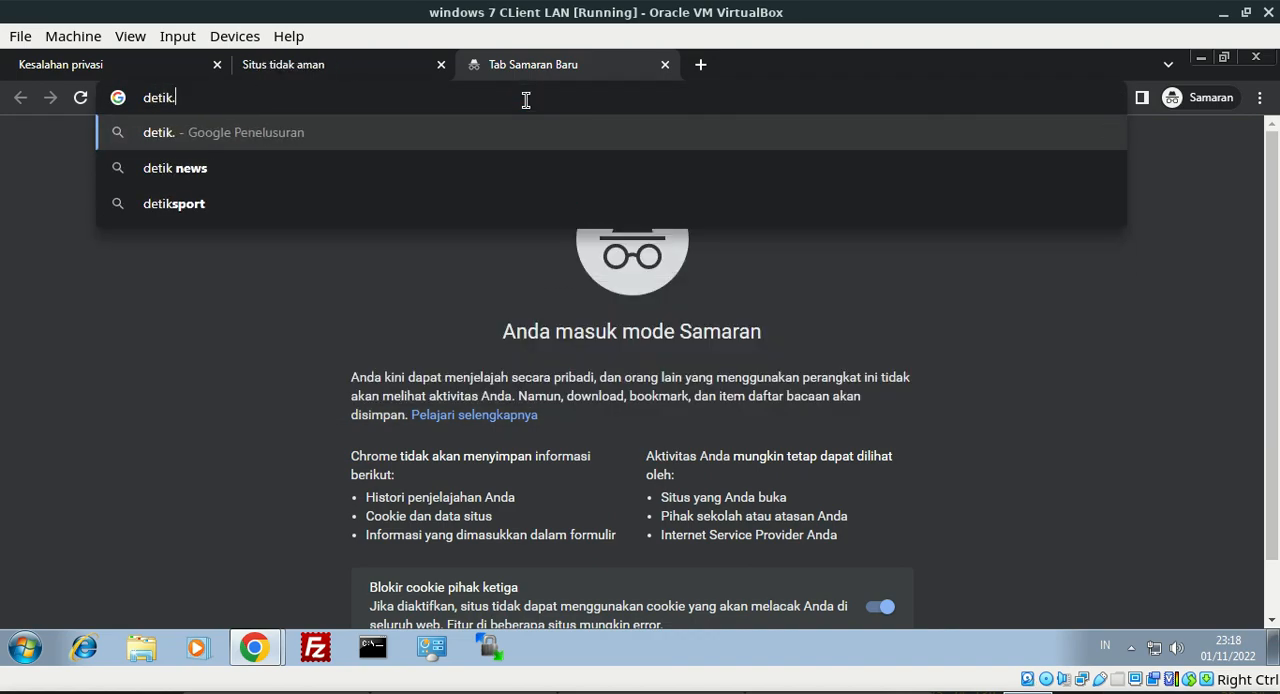
type("co")
key("Return")
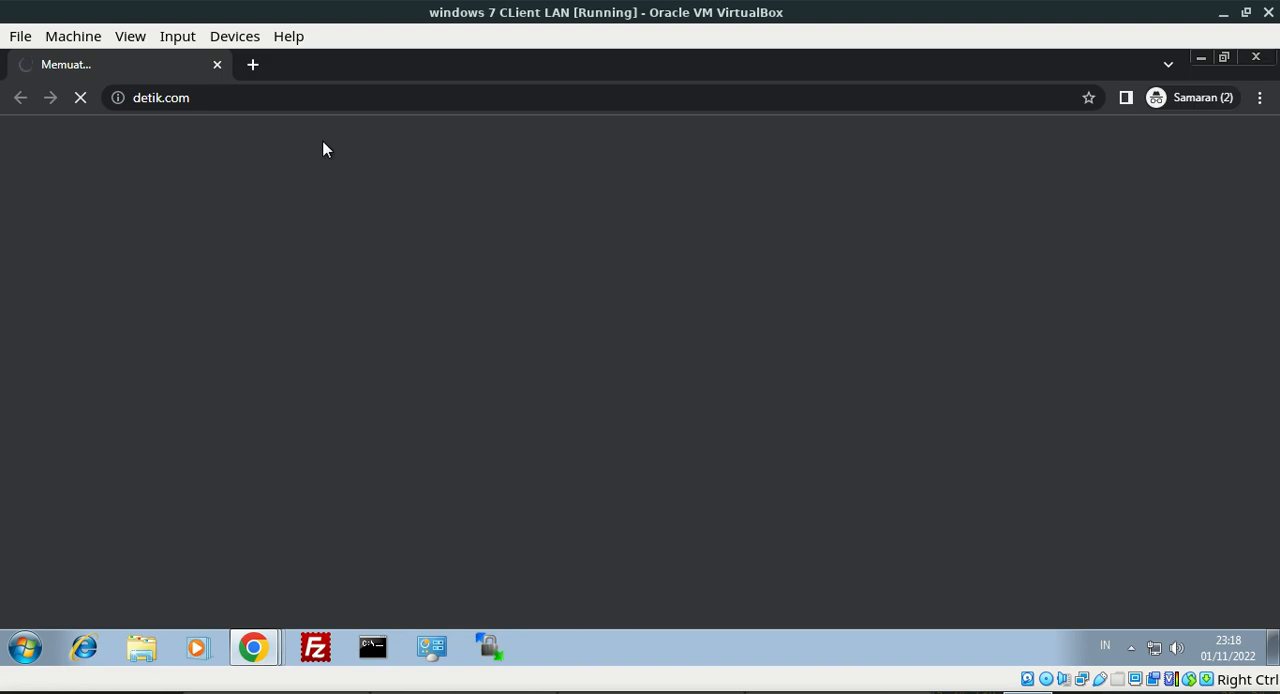
Examine the insecure-connection warning for detik.com and its site security information
left_click(249, 105)
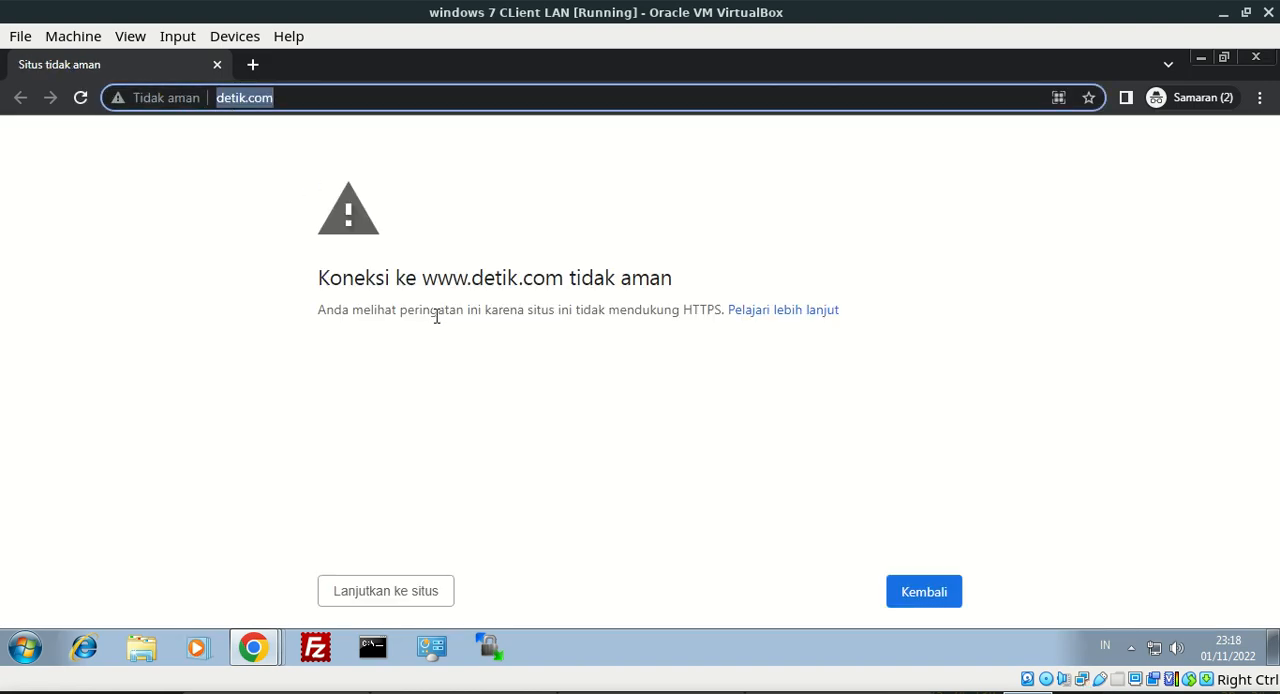
left_click_drag(353, 277, 632, 346)
left_click(530, 440)
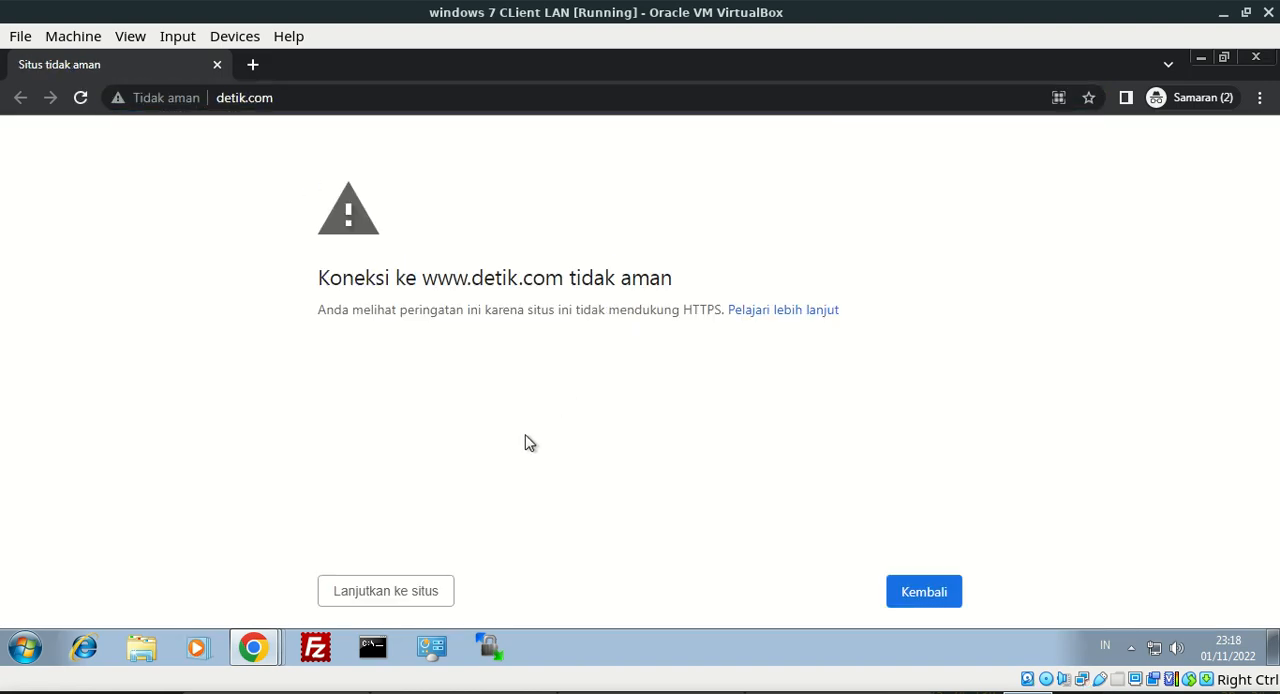
left_click(122, 103)
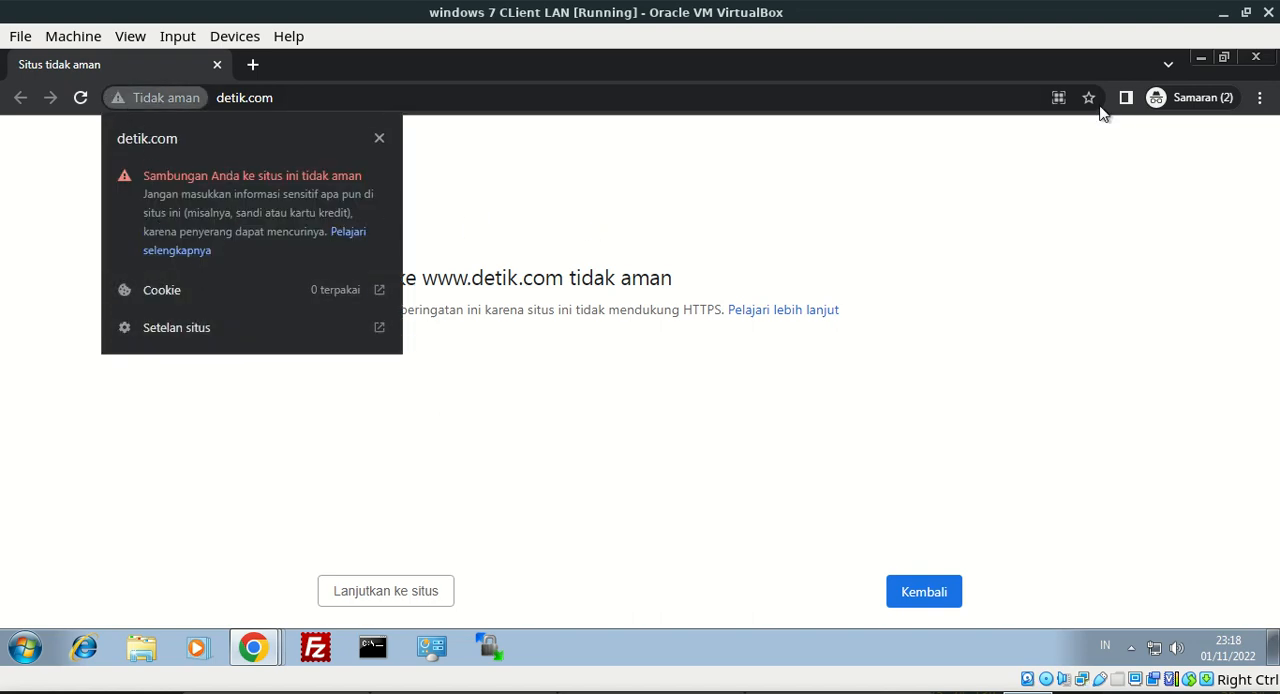
Close both incognito windows and minimize the regular Chrome window
left_click(1257, 58)
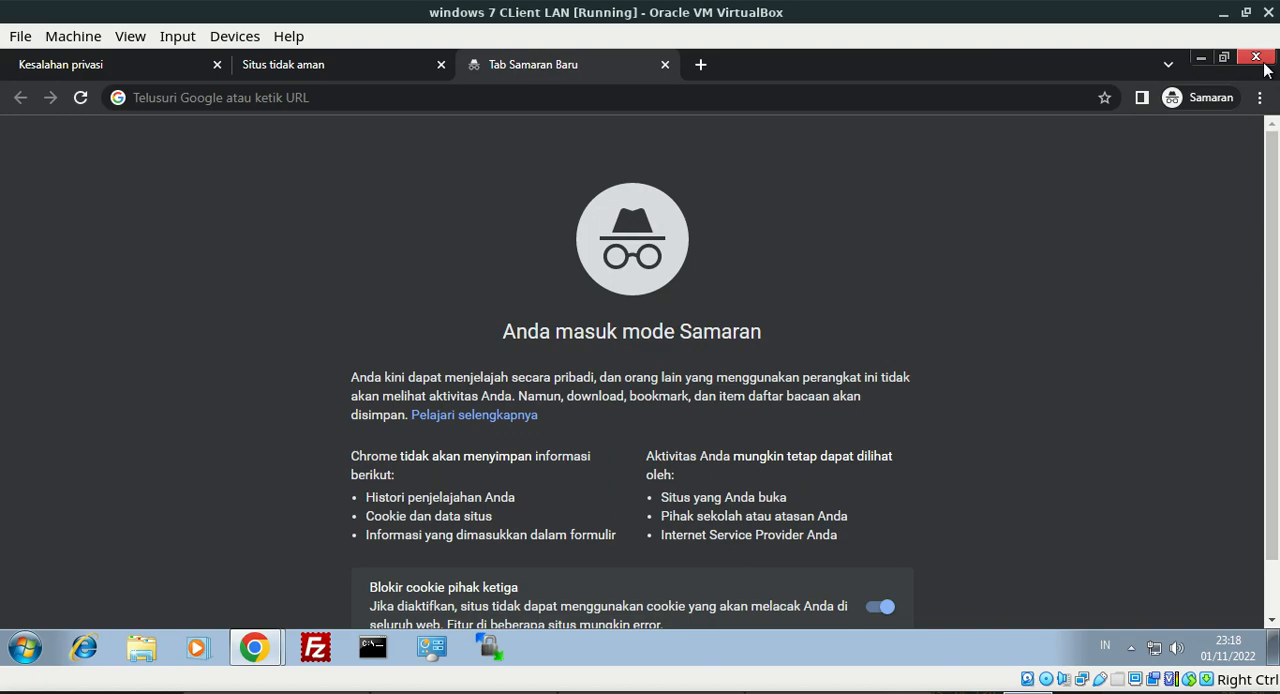
left_click(1257, 58)
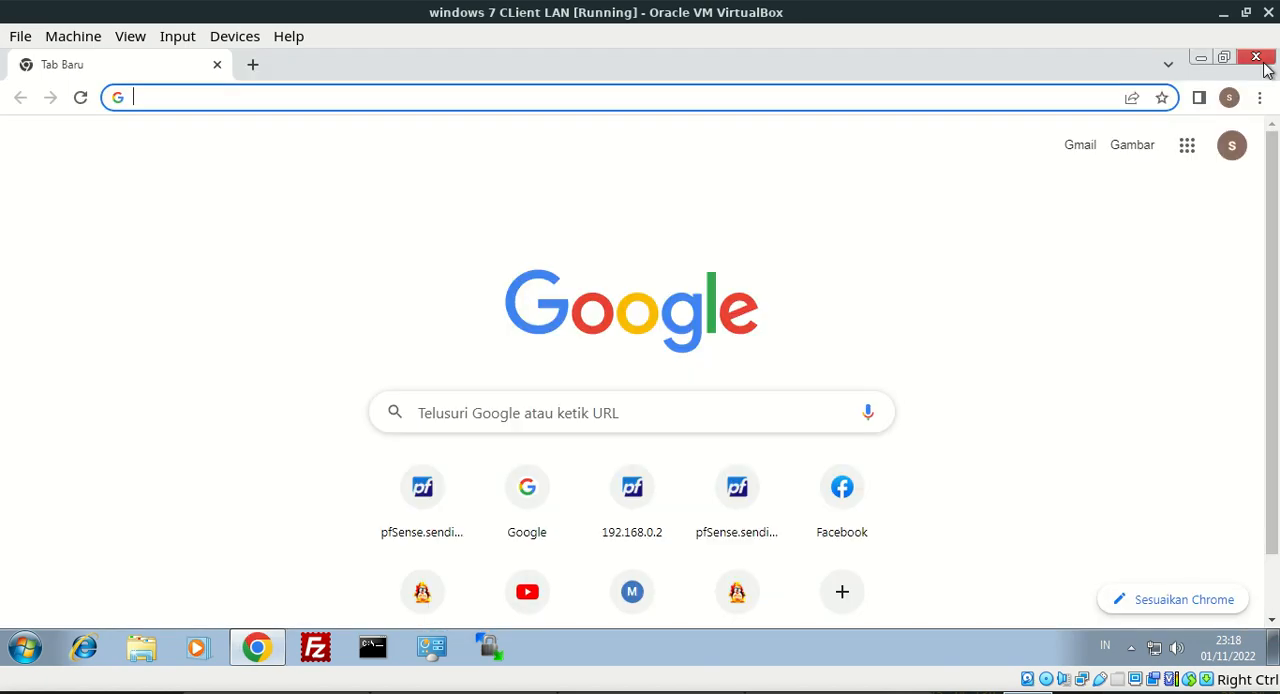
left_click(1201, 58)
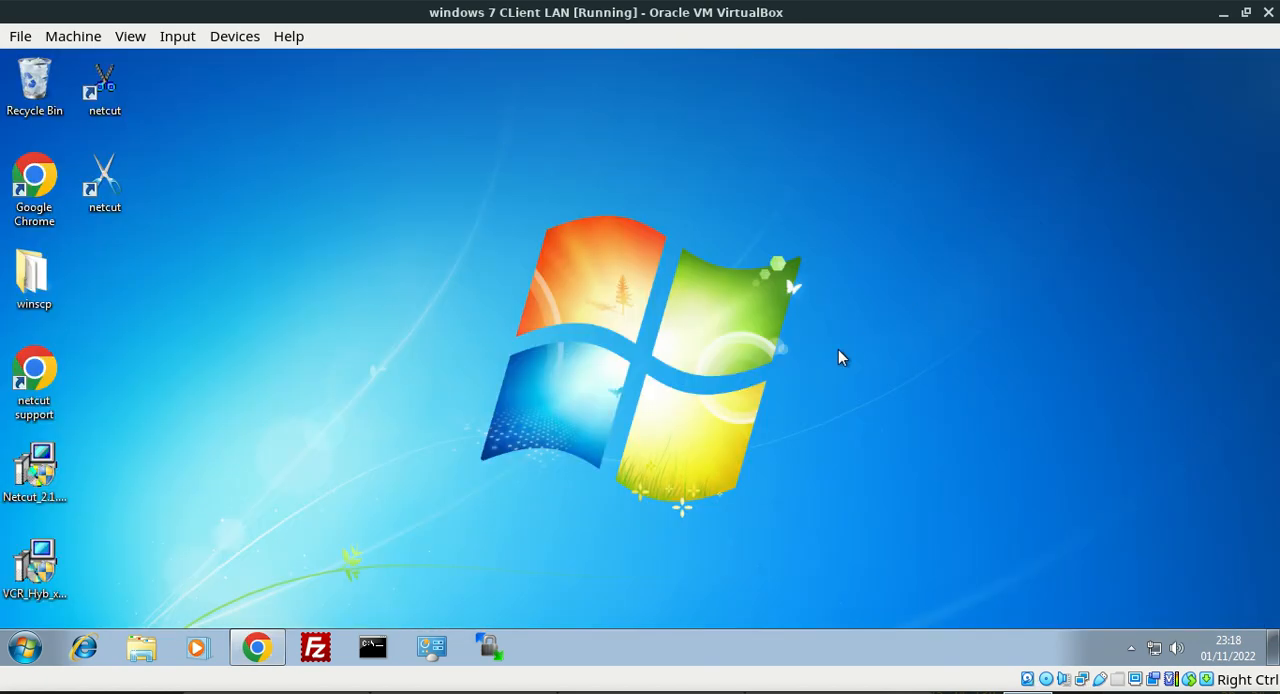
Open the Downloads folder in Windows Explorer and select the sendinovriadi.net.crt certificate file
left_click(141, 648)
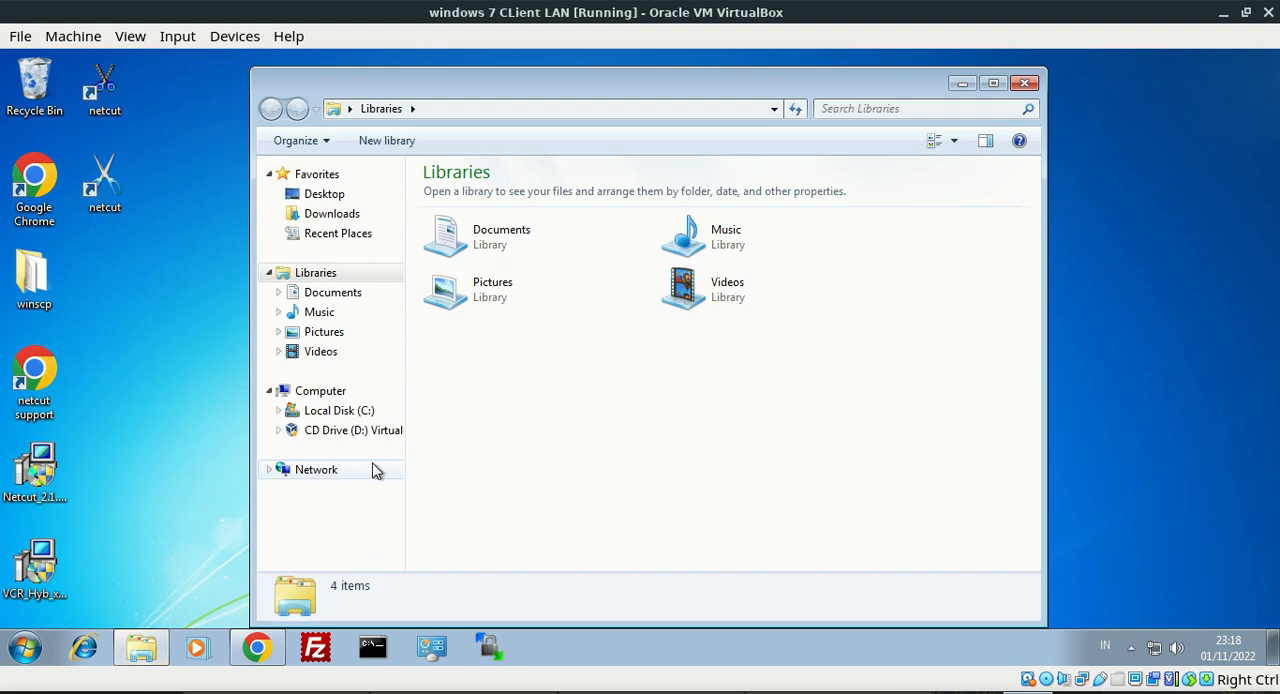
left_click(340, 215)
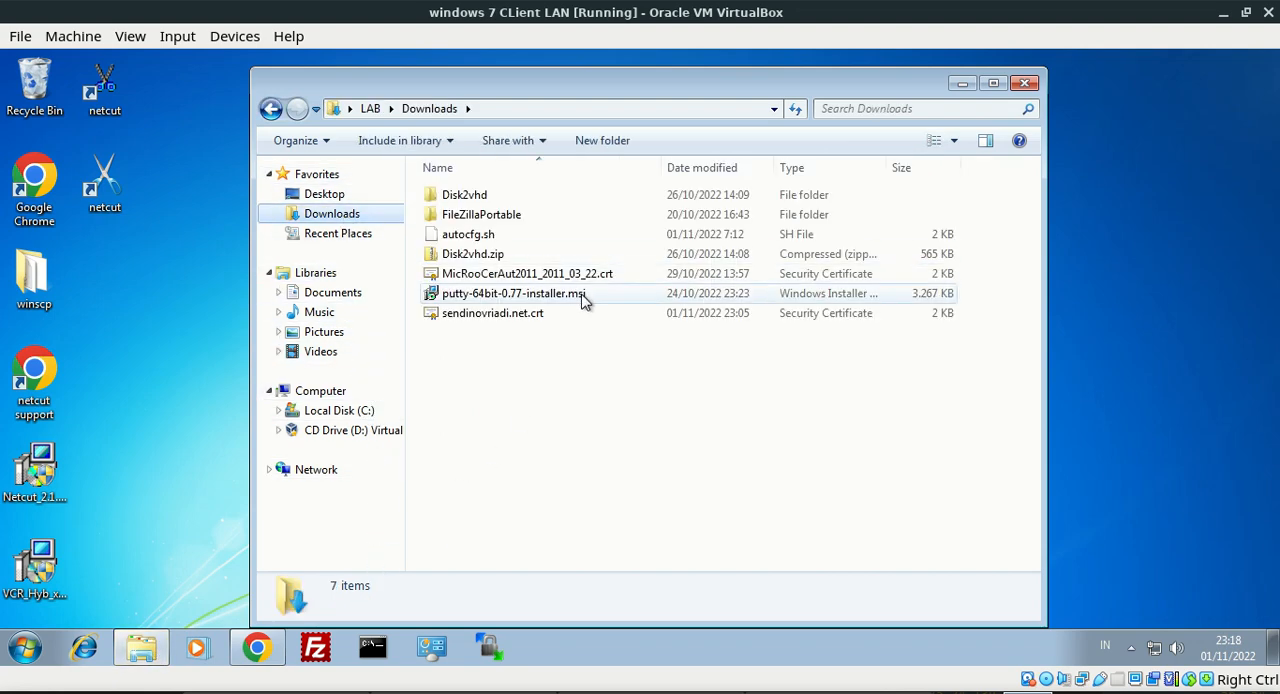
left_click(518, 316)
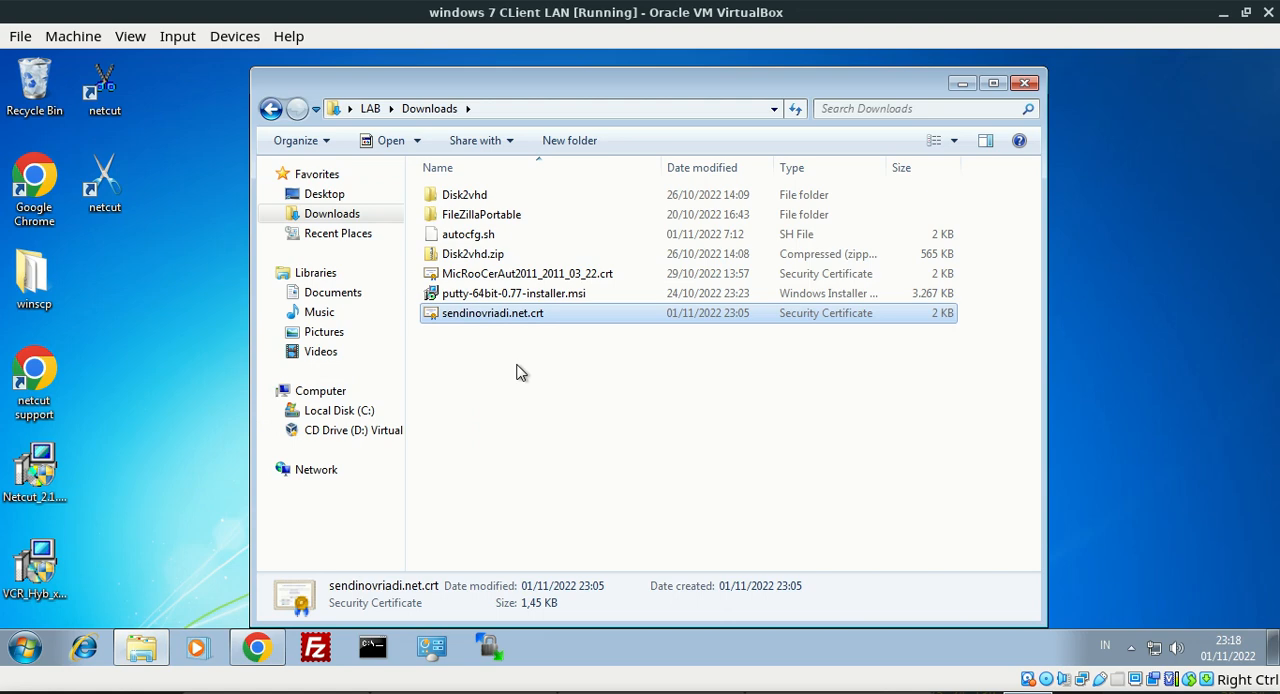
Run inetcpl.cpl to open Internet Properties and show the Trusted Root Certification Authorities certificate store
key("super+r")
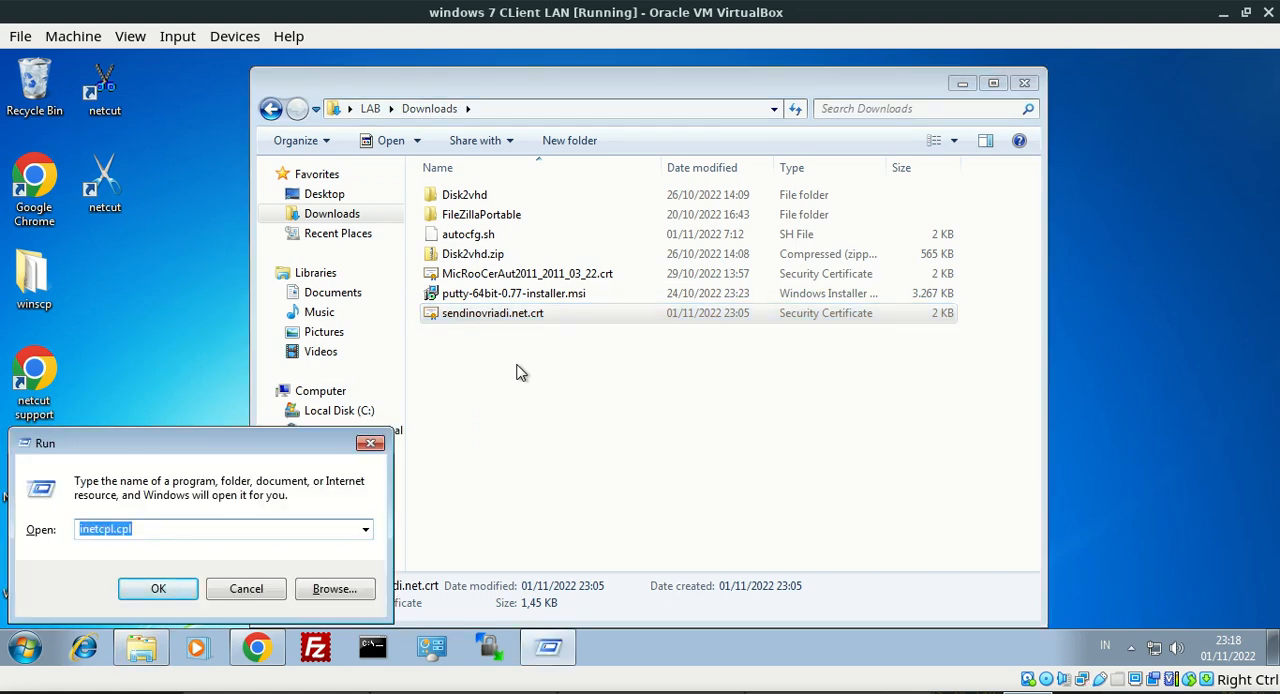
left_click(186, 527)
key("Return")
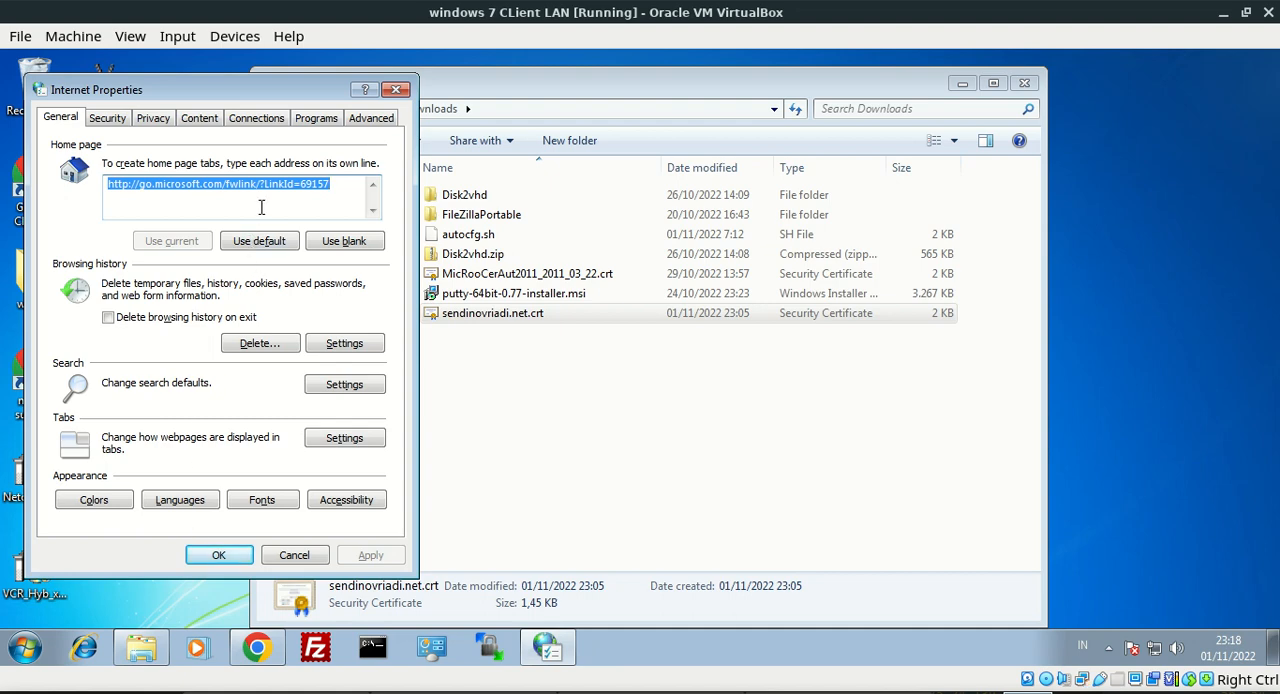
left_click(206, 129)
left_click(240, 350)
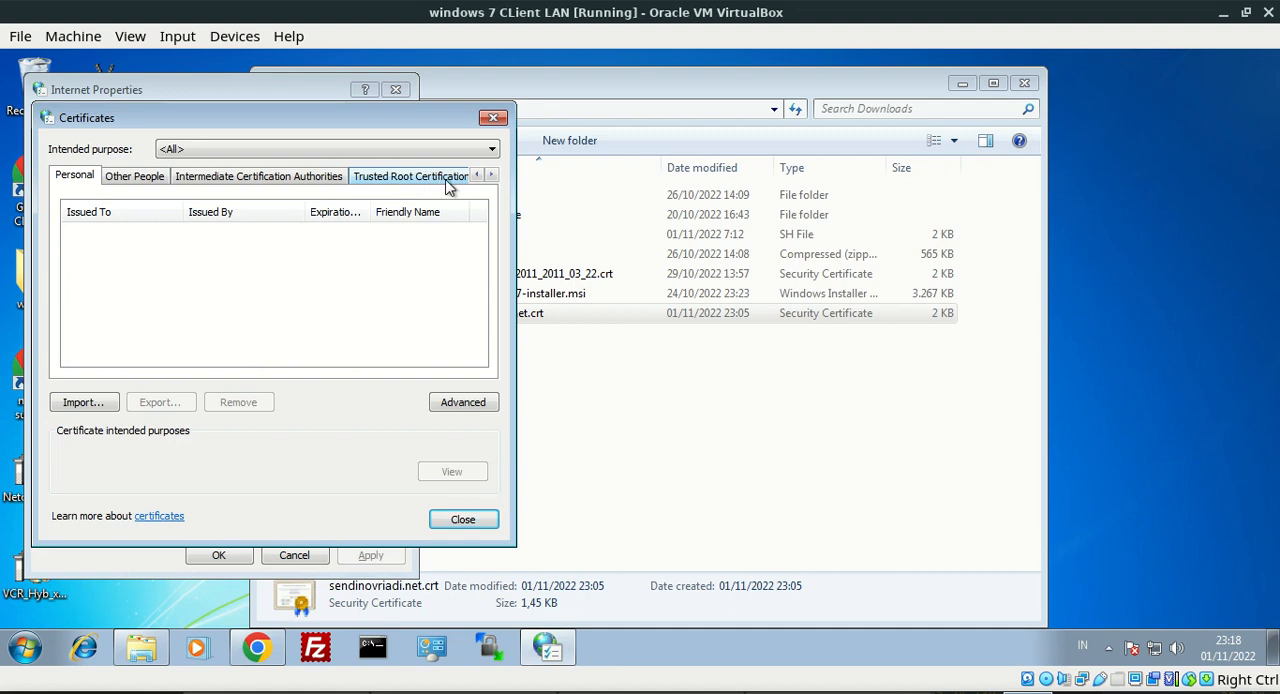
left_click(380, 180)
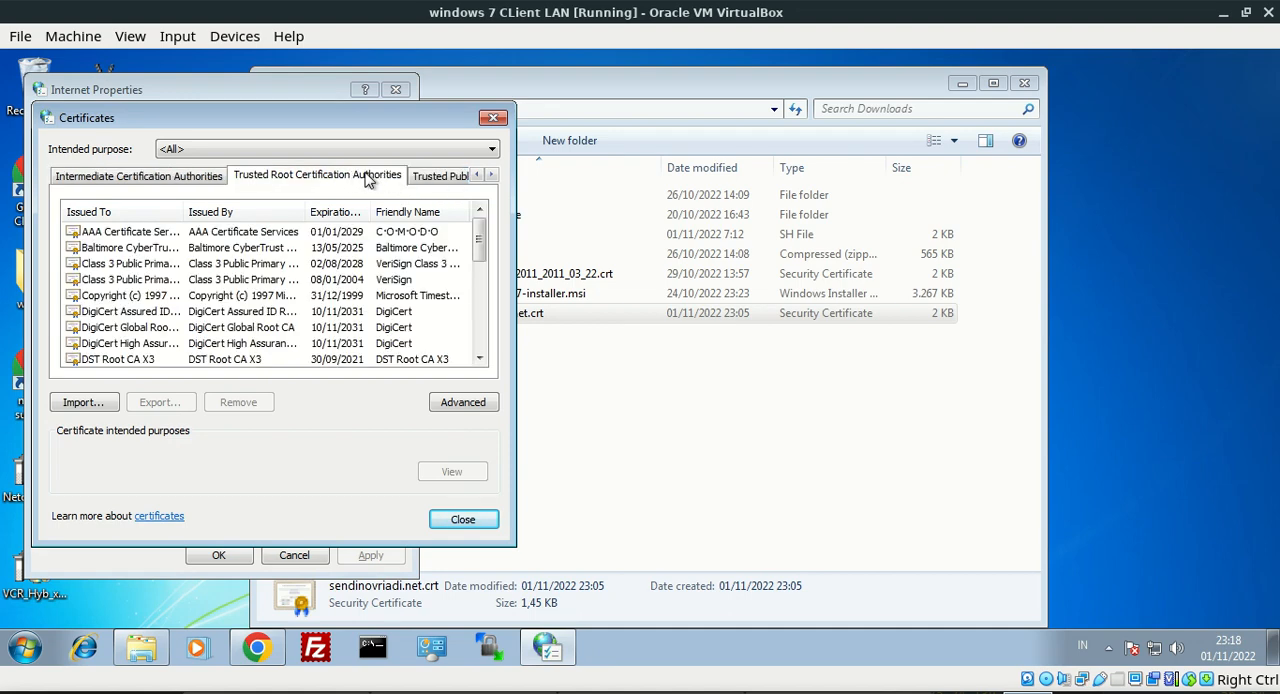
Import sendinovriadi.net.crt from Downloads into the Trusted Root Certification Authorities store and close the Certificates and Internet Properties dialogs
left_click(85, 402)
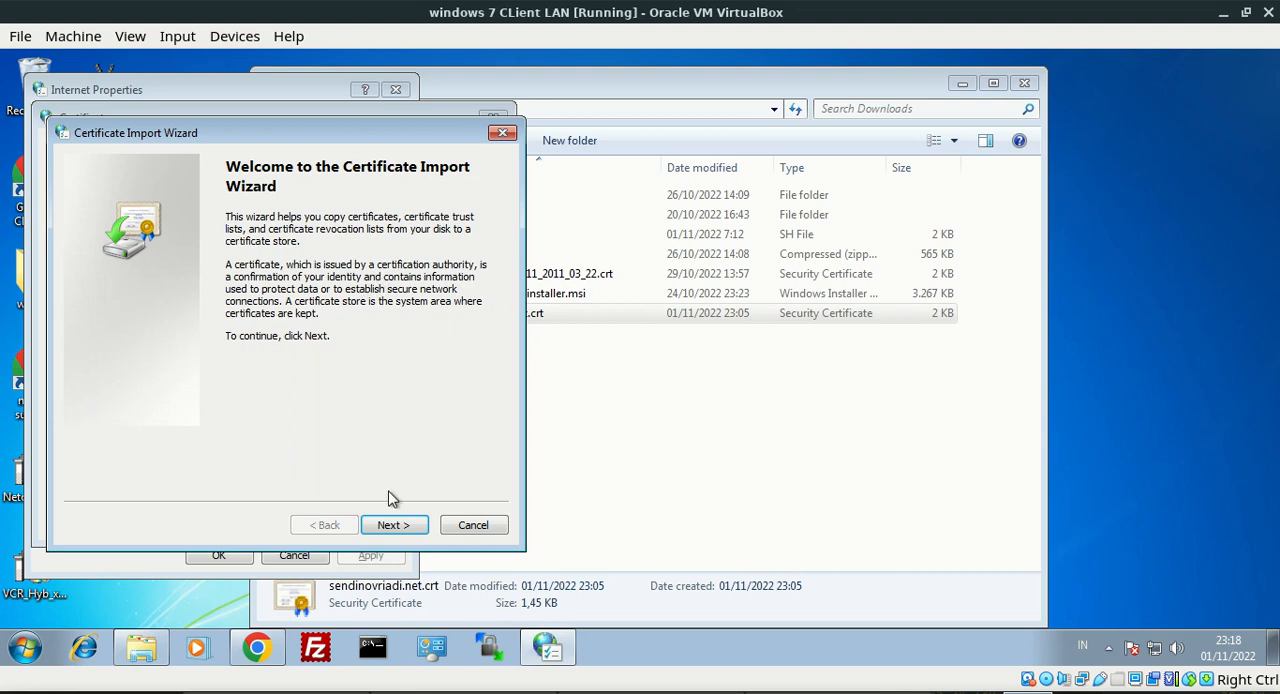
left_click(393, 527)
left_click(455, 249)
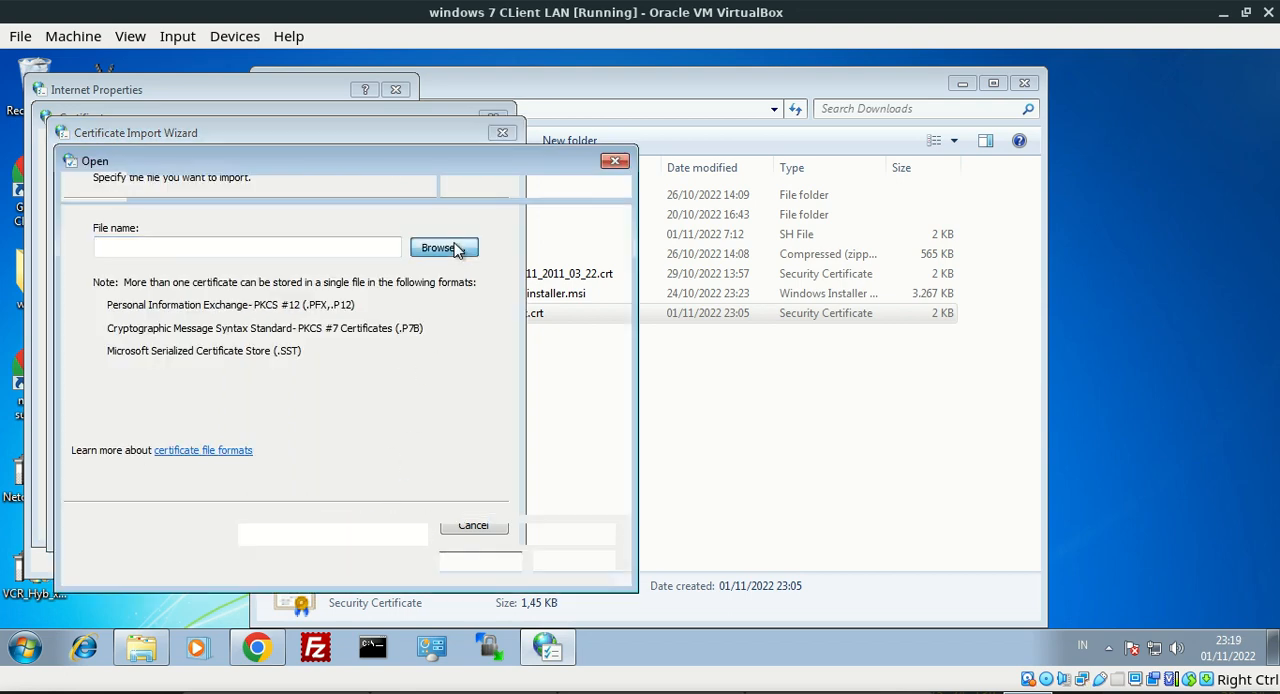
double_click(300, 332)
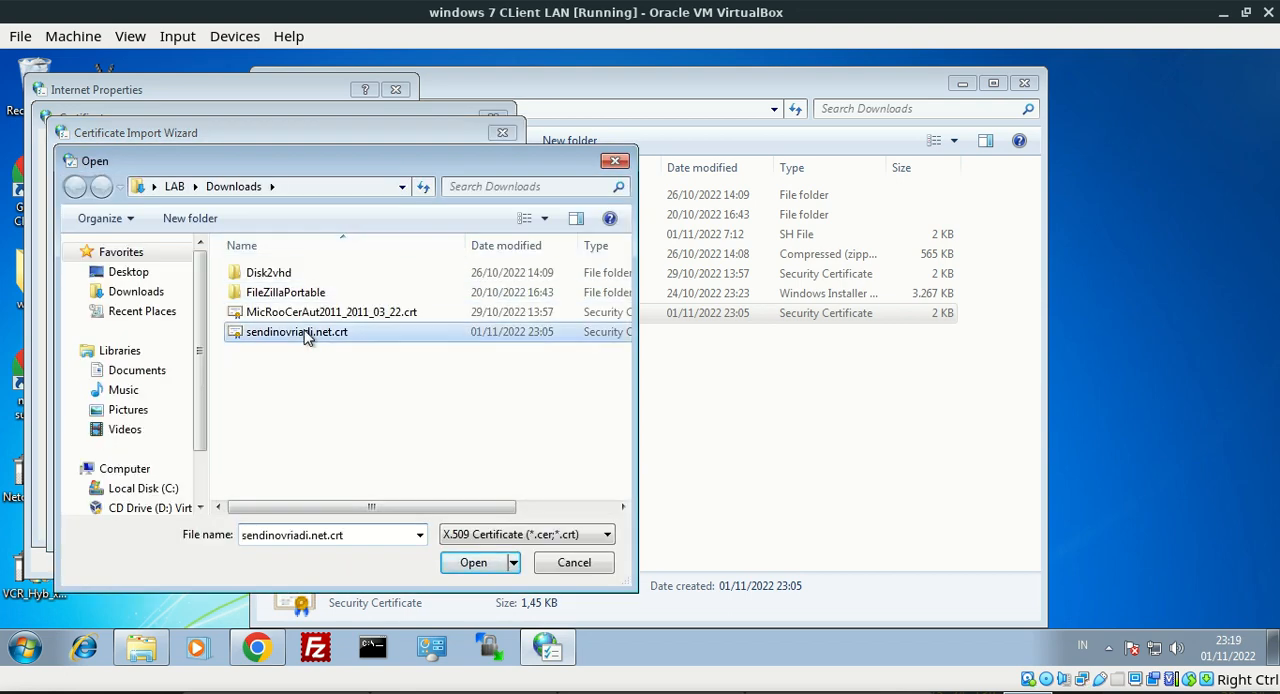
left_click(393, 525)
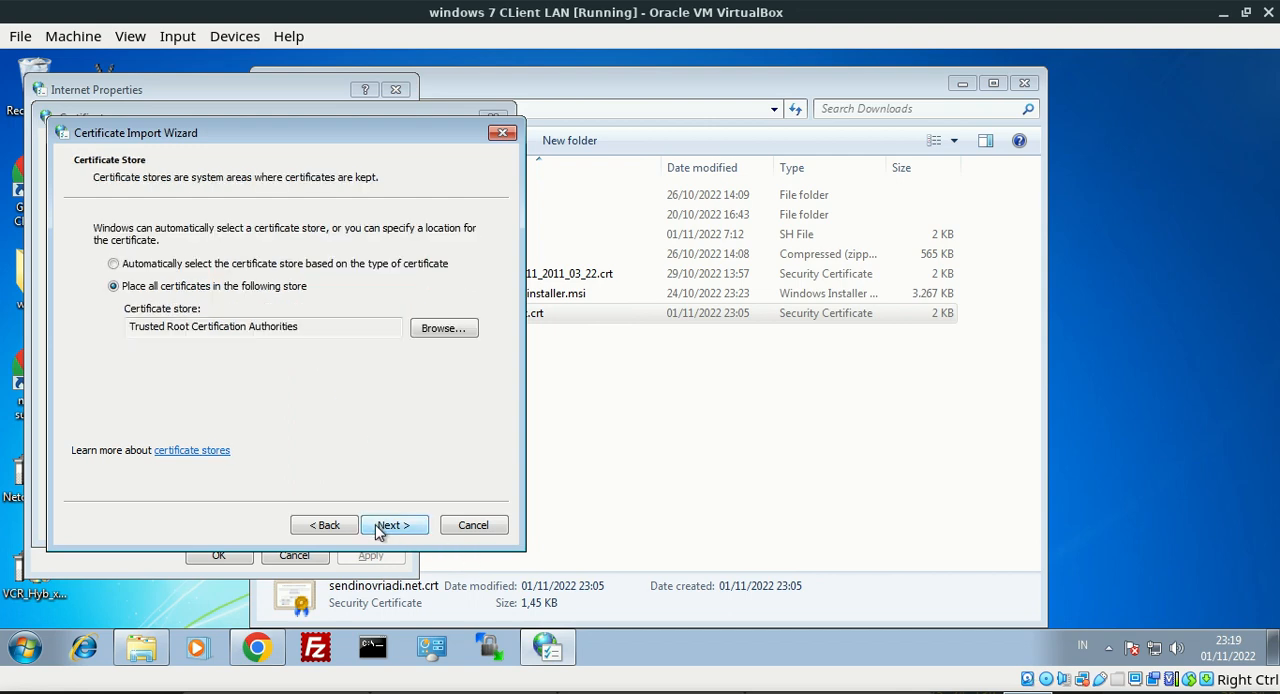
left_click(393, 525)
left_click(393, 527)
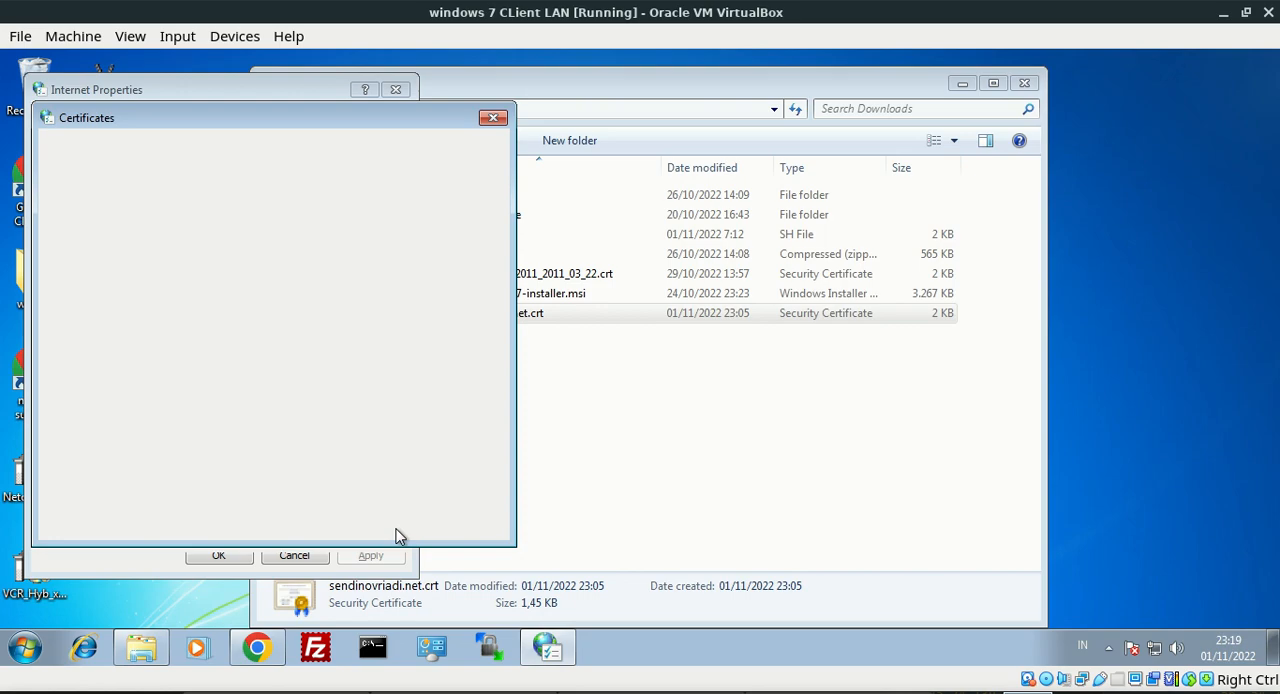
left_click(716, 537)
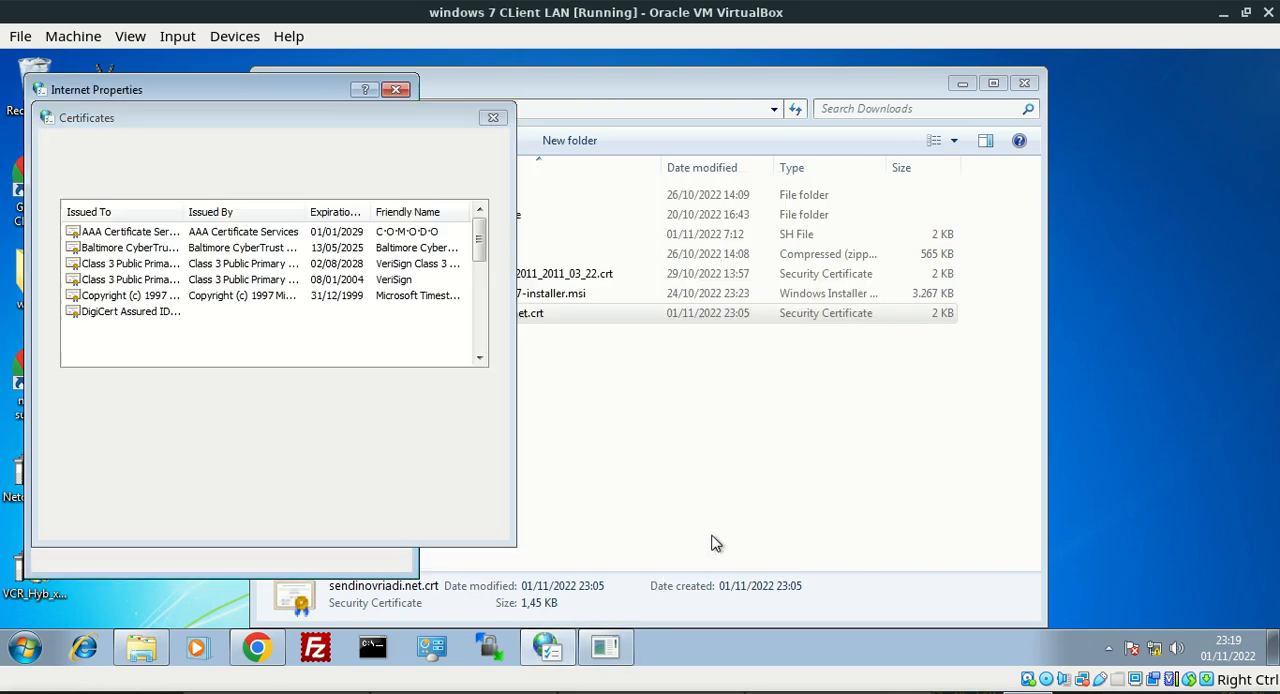
left_click(708, 422)
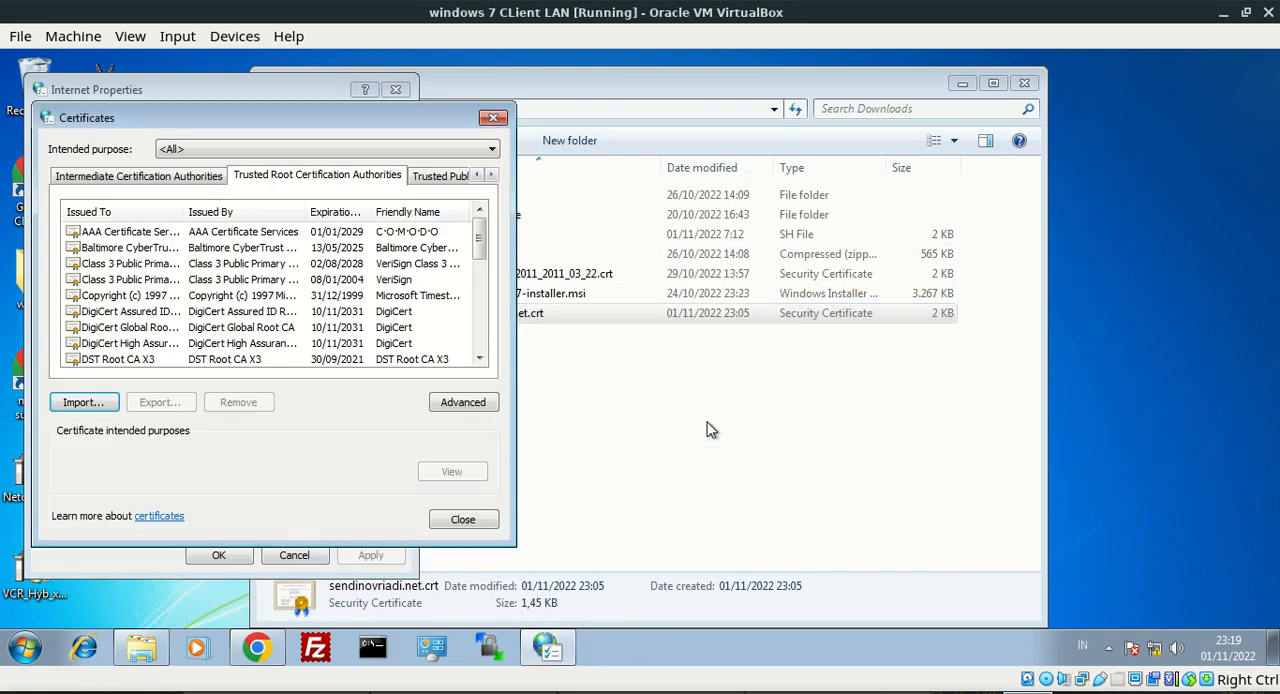
left_click(456, 519)
left_click(228, 556)
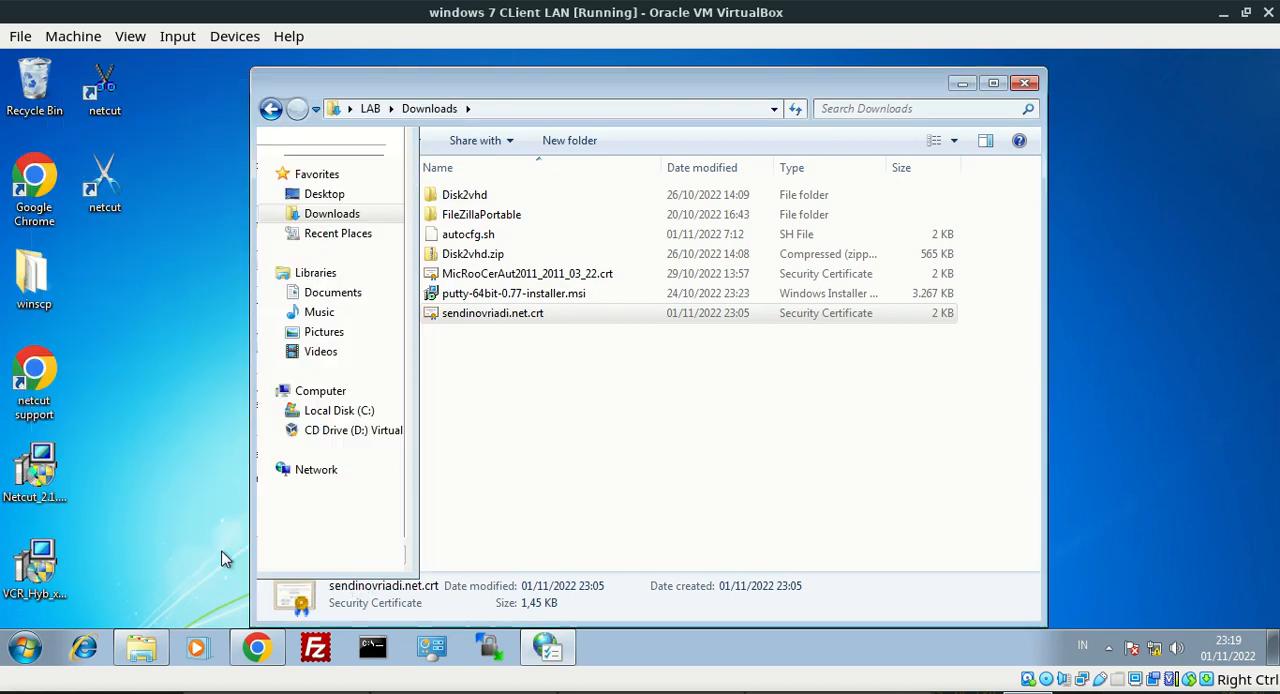
Open a new incognito window in Chrome and load youtube.com
left_click(257, 648)
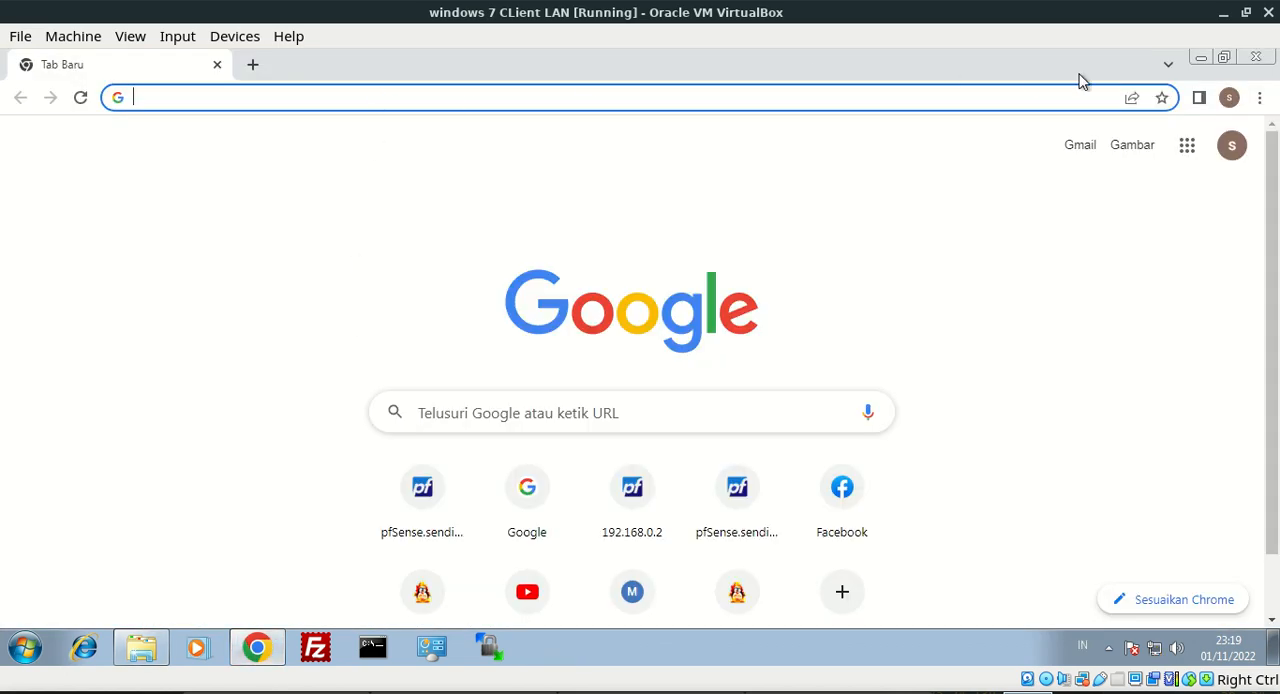
left_click(1259, 98)
left_click(1195, 169)
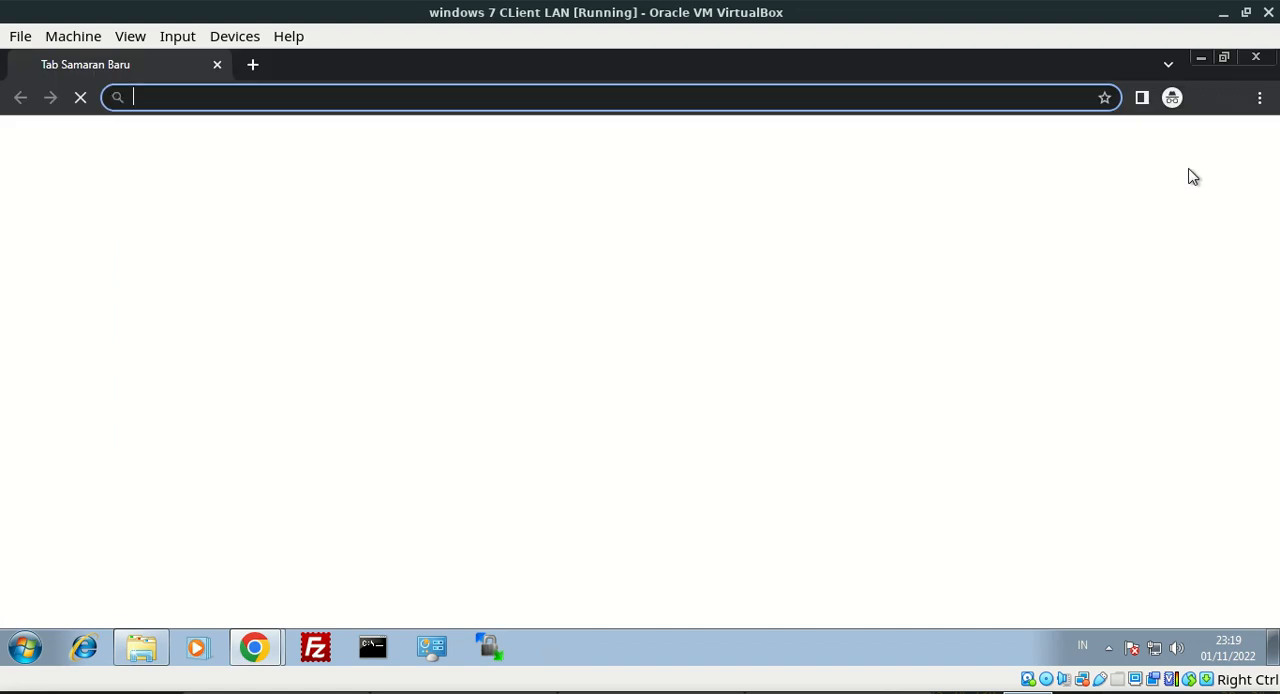
type("yo")
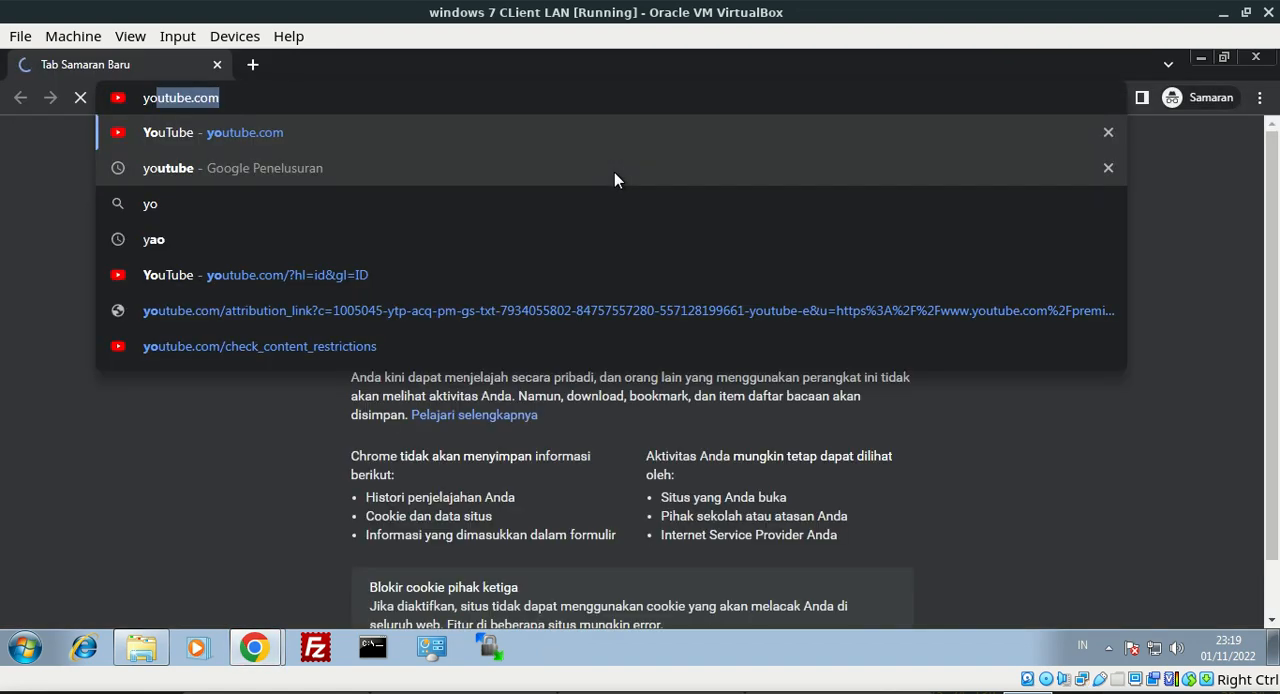
key("Return")
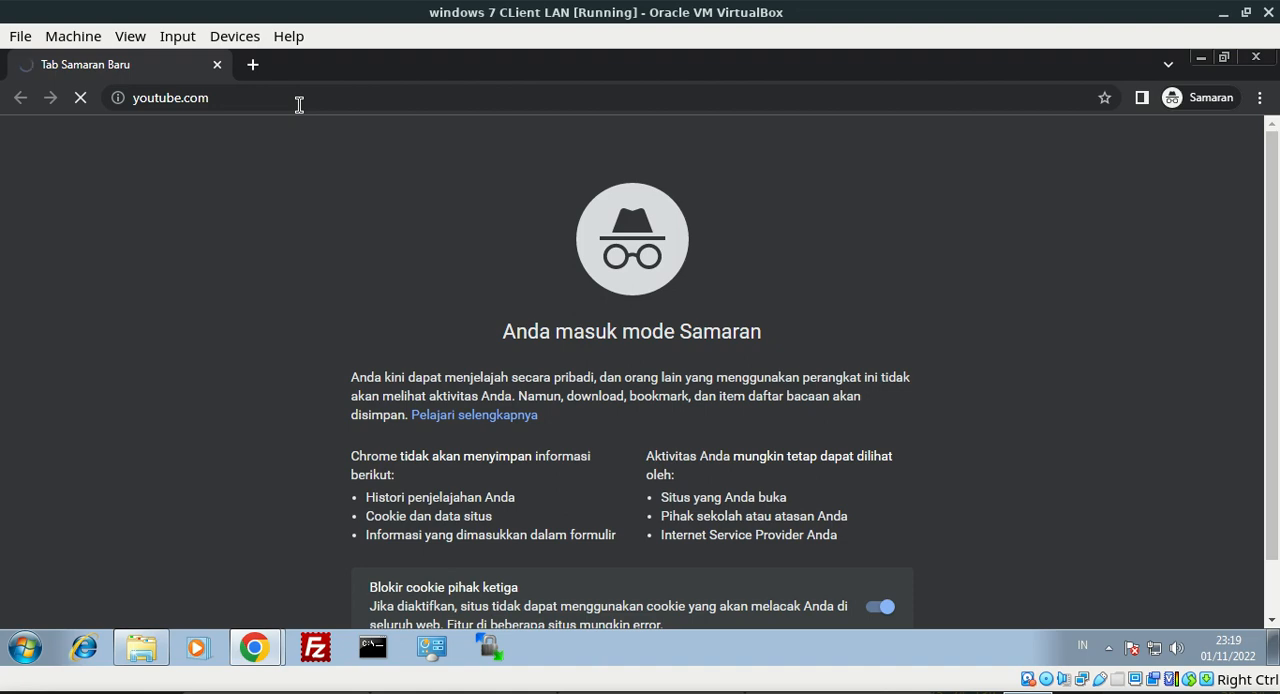
key("alt+Tab")
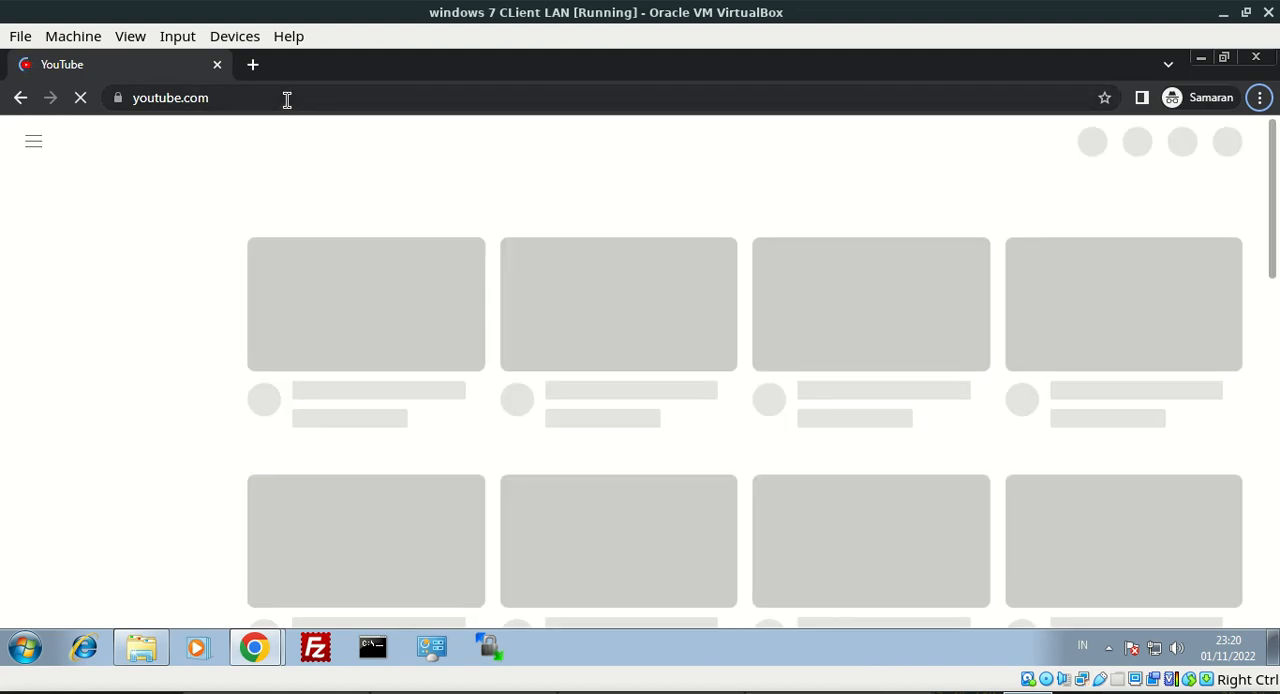
Inspect the connection security and certificate details of youtube.com and close the certificate viewer
left_click_drag(286, 97, 136, 97)
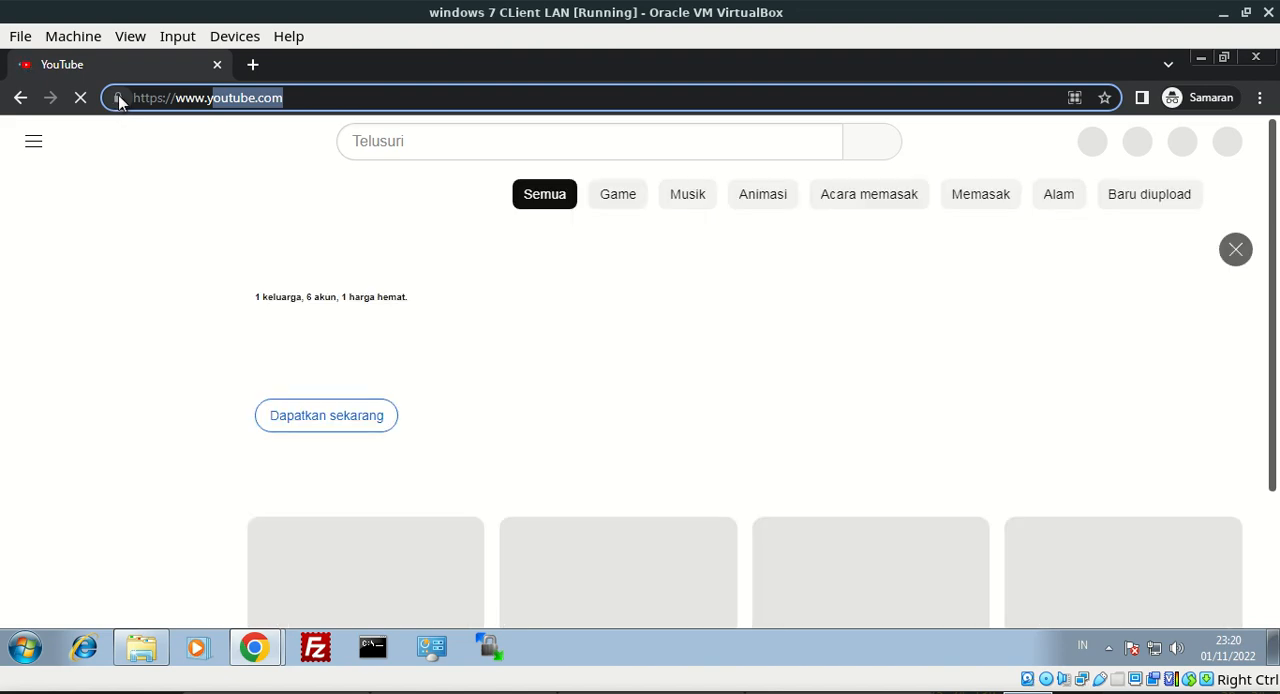
left_click(118, 97)
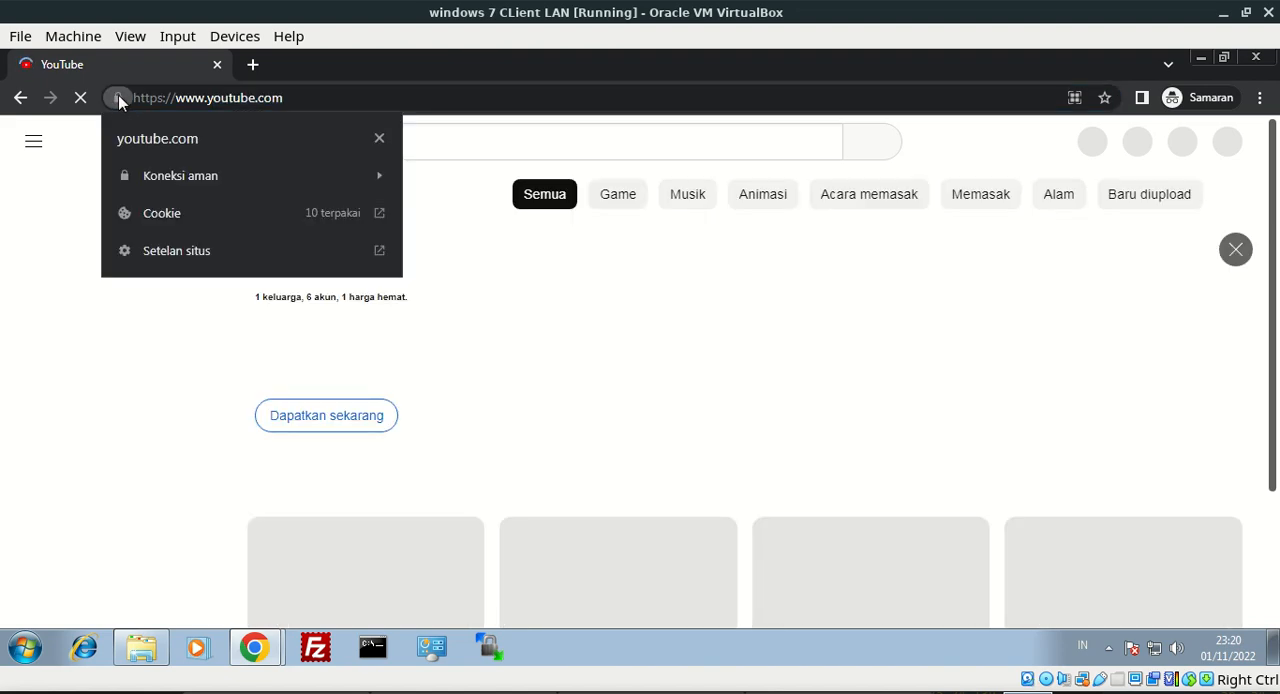
left_click(166, 173)
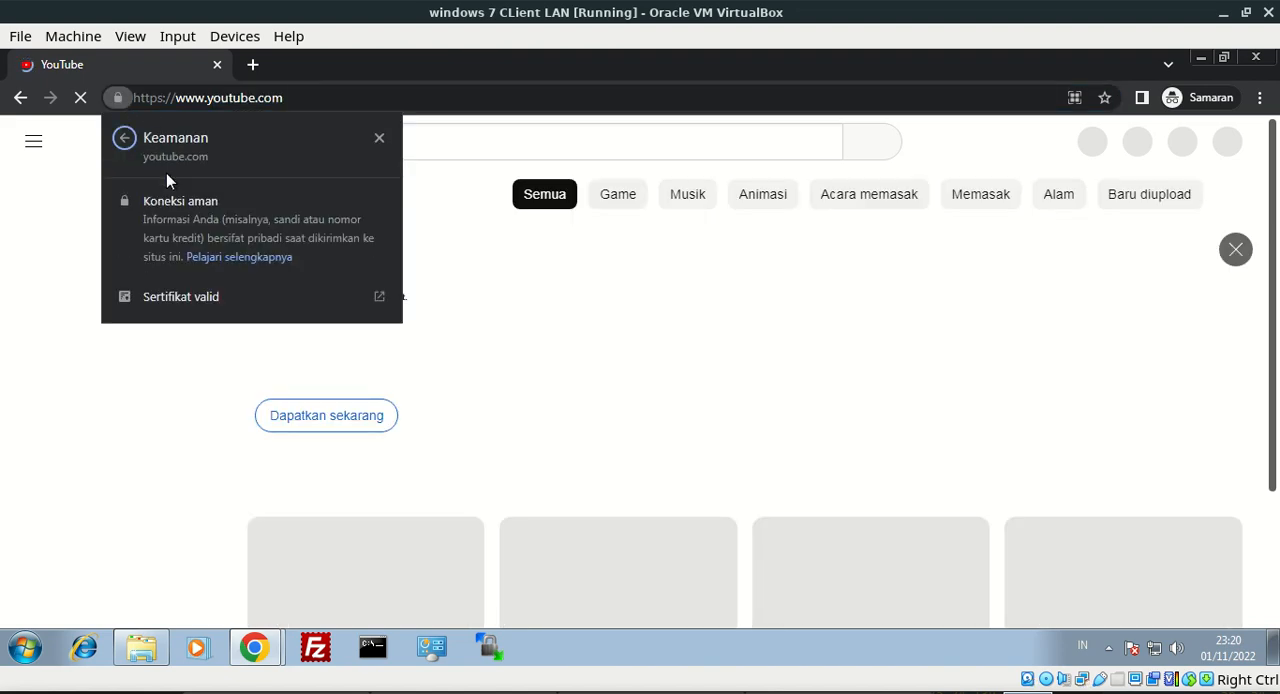
left_click(196, 295)
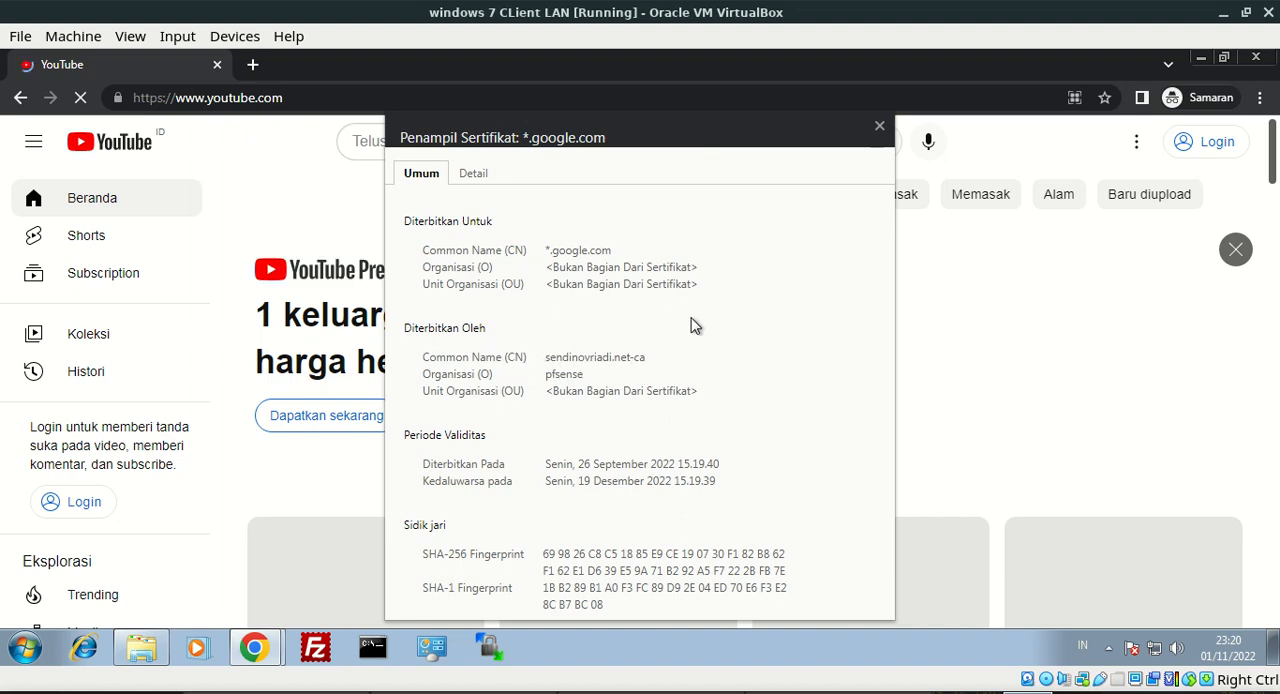
left_click(879, 128)
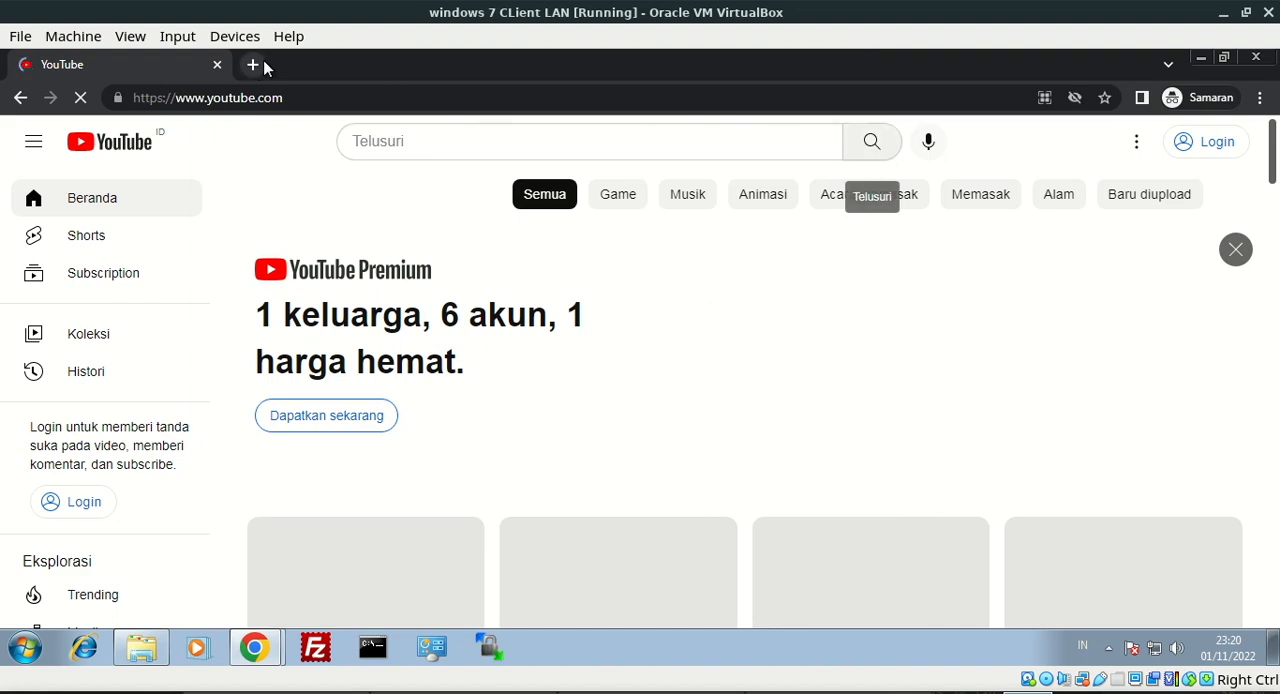
Open google.com in a new incognito tab
left_click(253, 64)
type("goo")
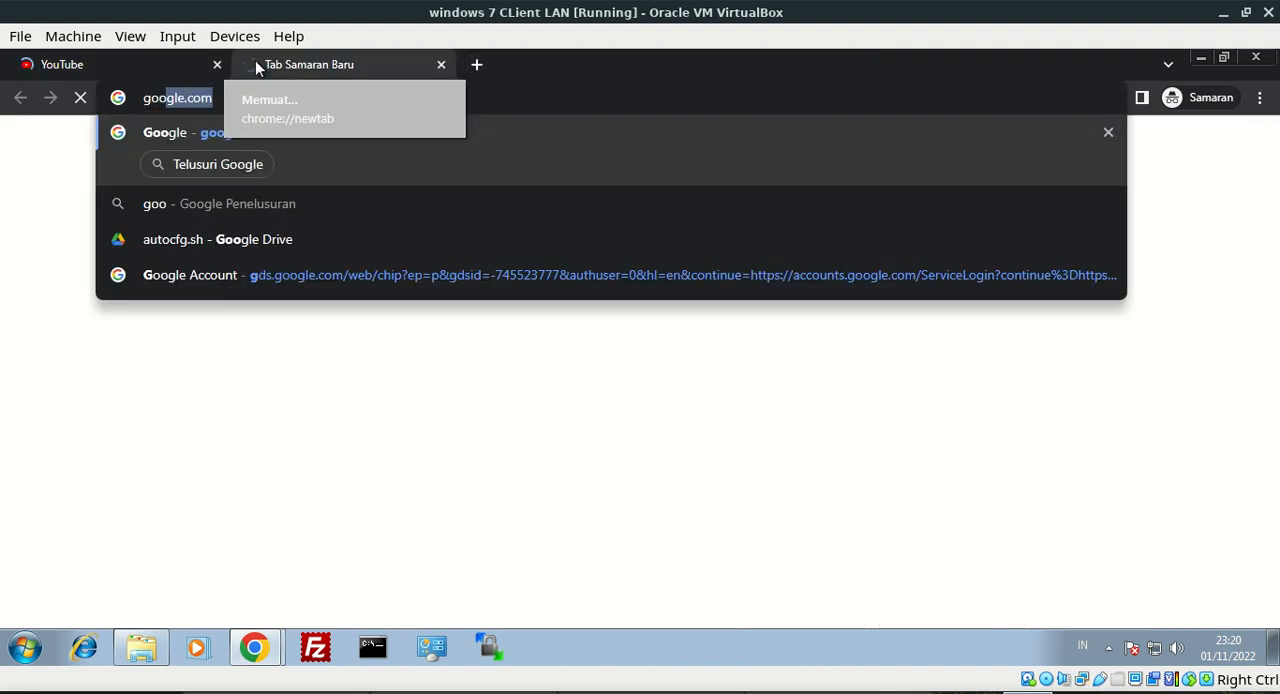
type("gle.com")
key("Return")
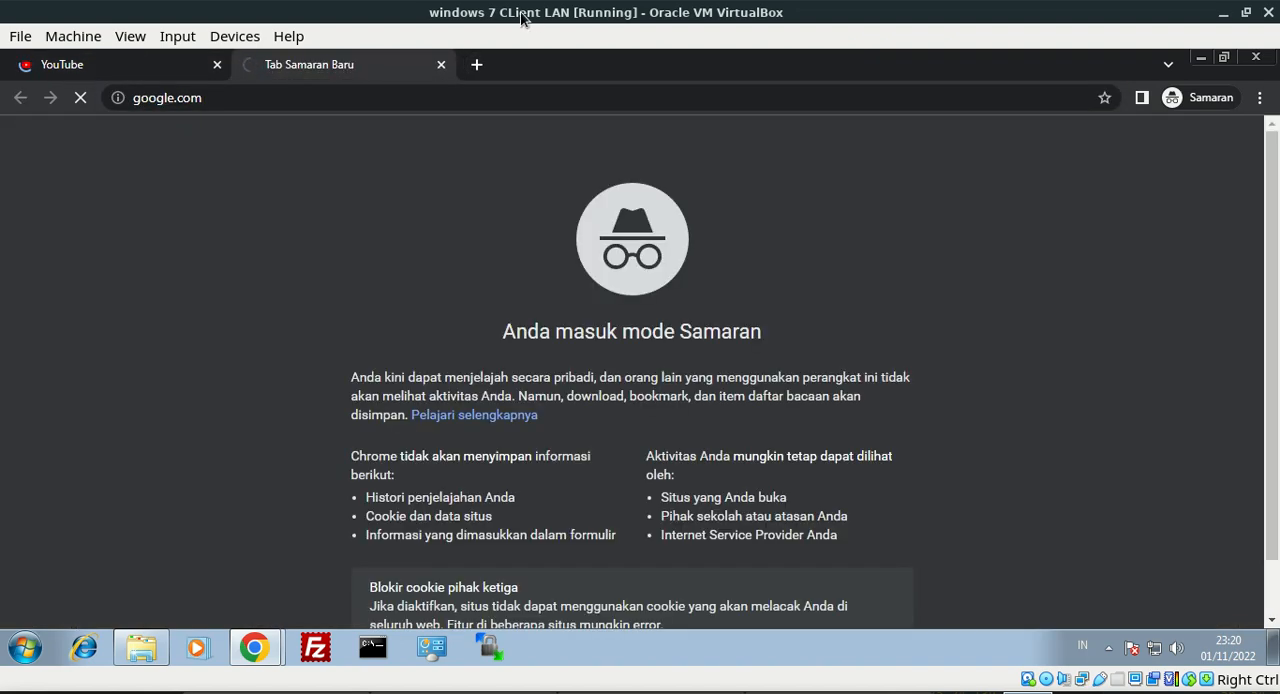
Open facebook.com in another incognito tab to test the block
left_click(476, 66)
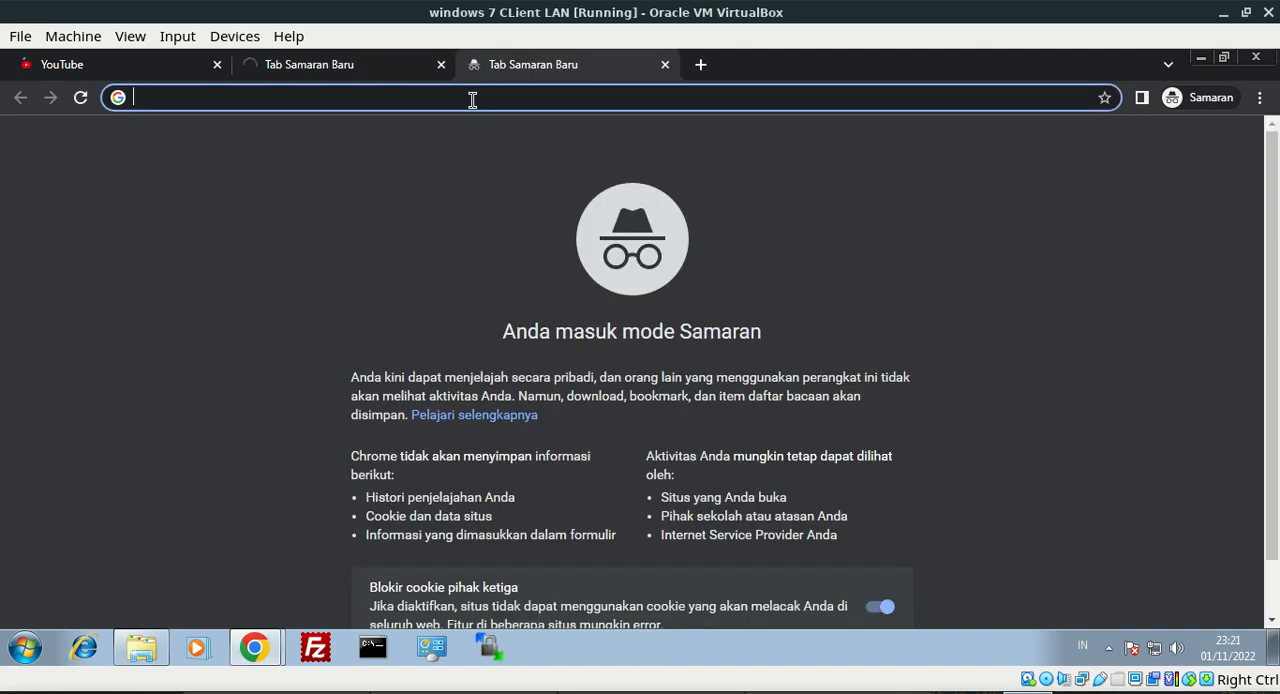
type("fcE")
key("BackSpace")
key("BackSpace")
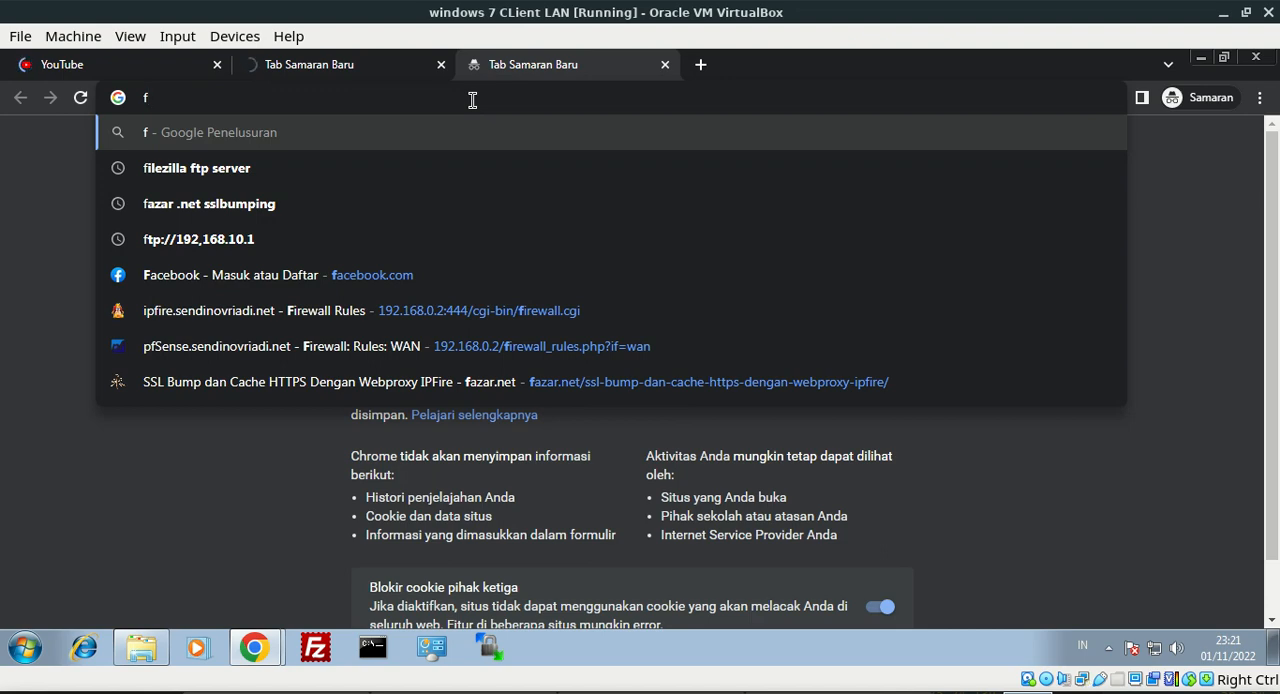
type("acebo")
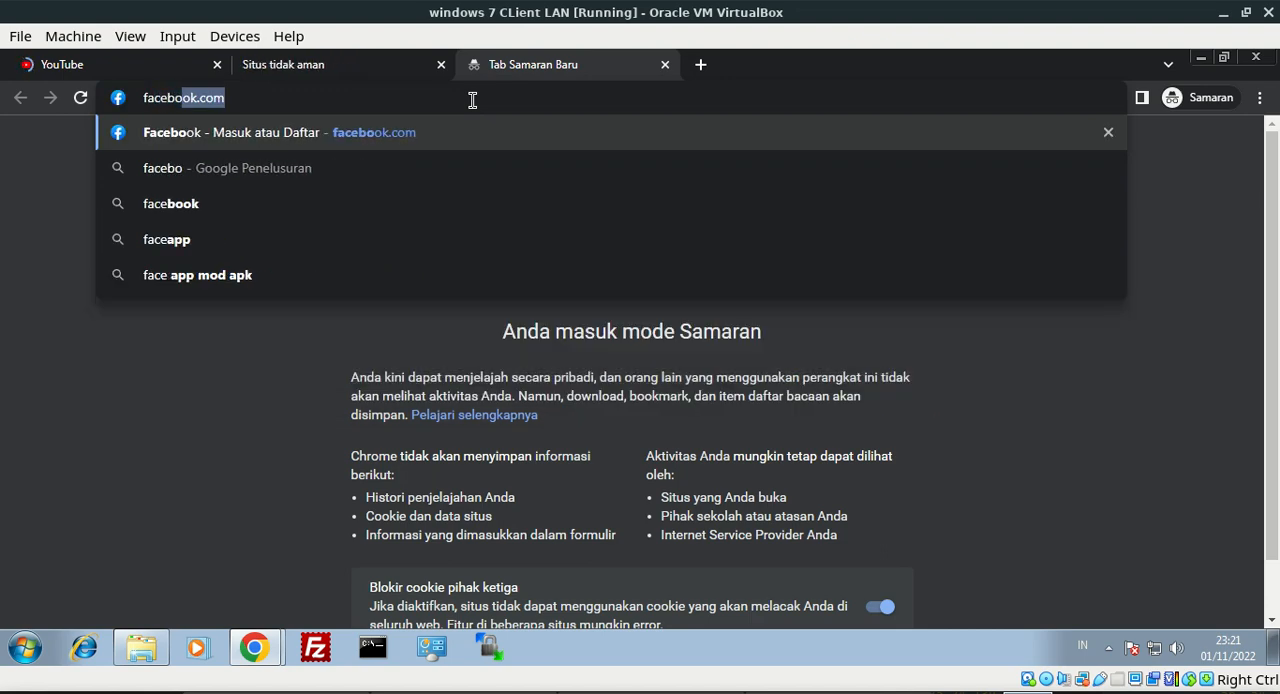
type("ok")
key("Return")
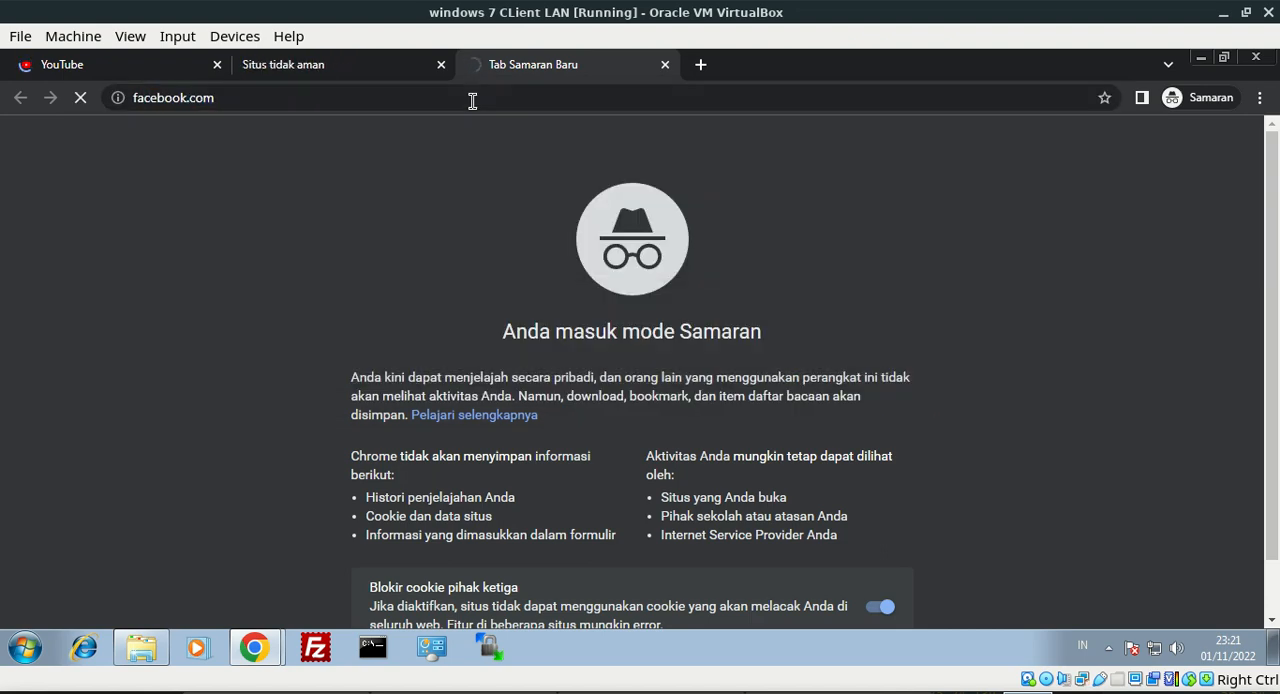
left_click_drag(260, 106, 133, 115)
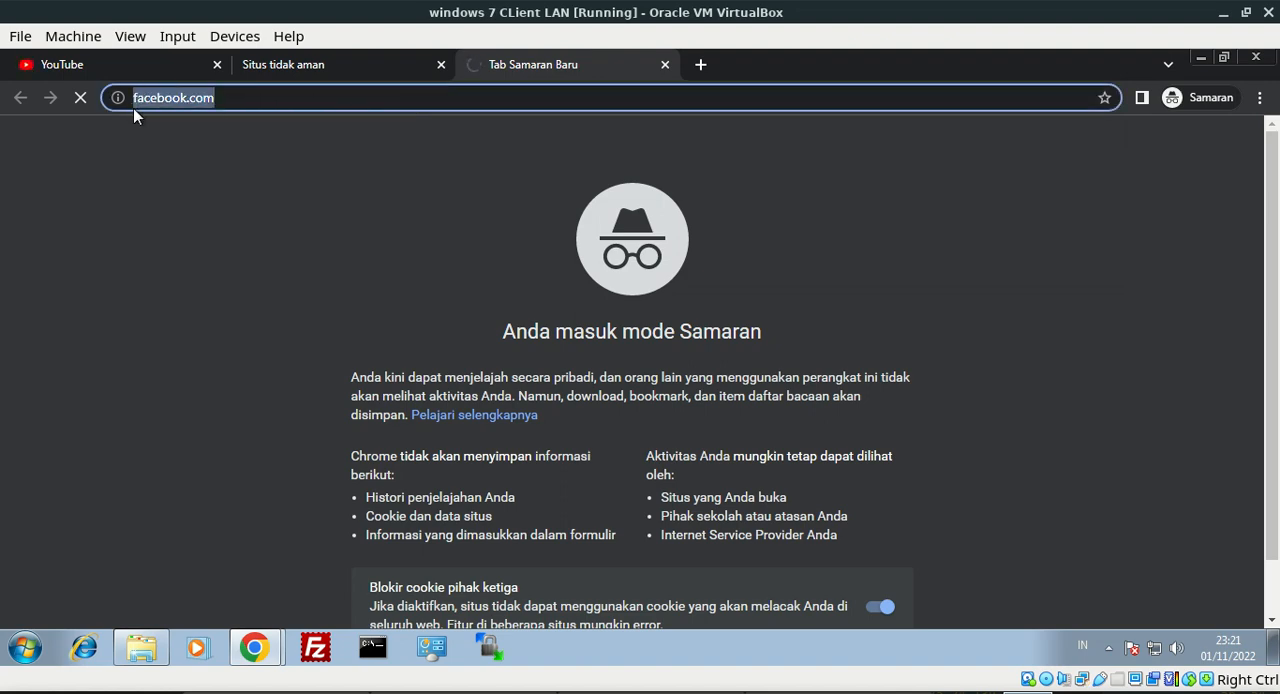
Reload google.com and close its tab, and examine the error message on the facebook.com page
left_click(291, 78)
left_click(263, 97)
key("Return")
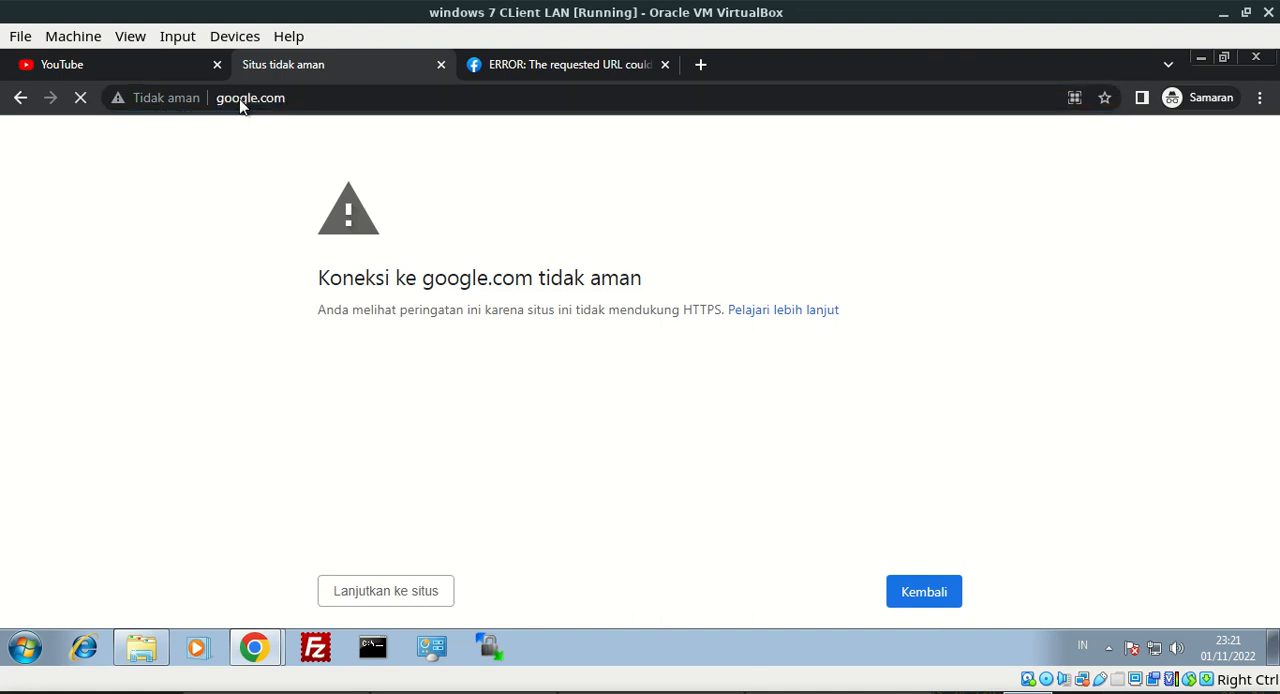
left_click(440, 65)
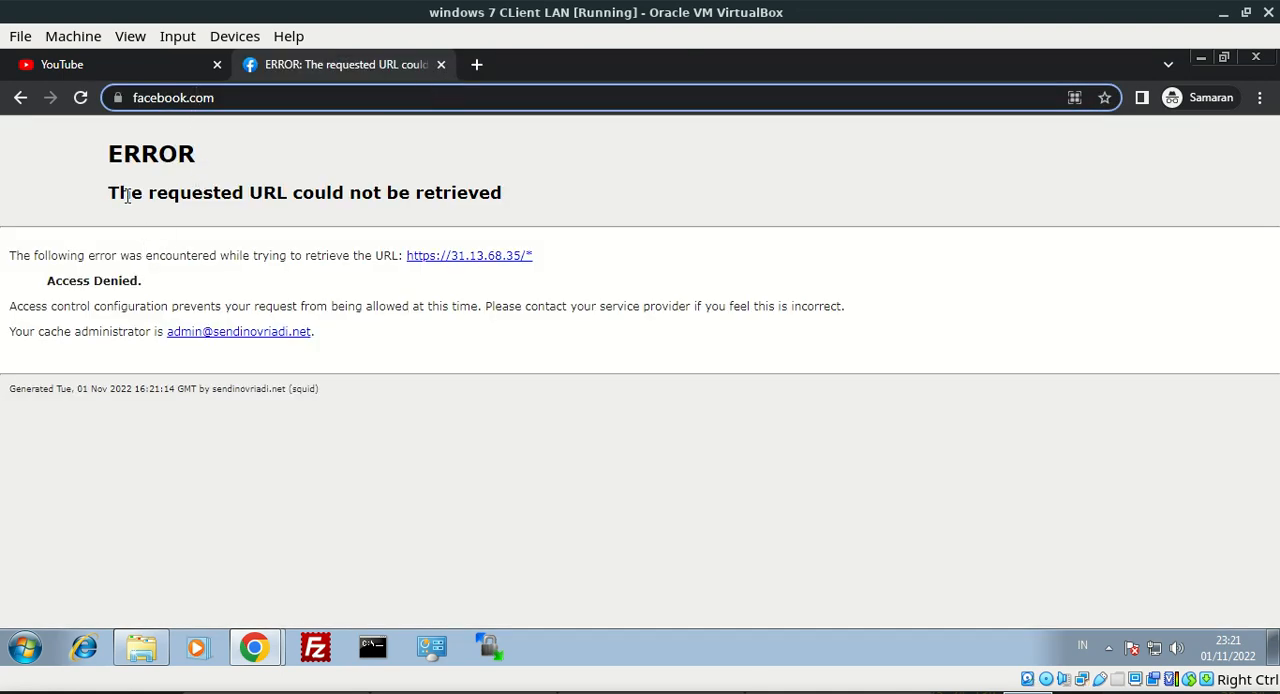
left_click_drag(106, 194, 500, 353)
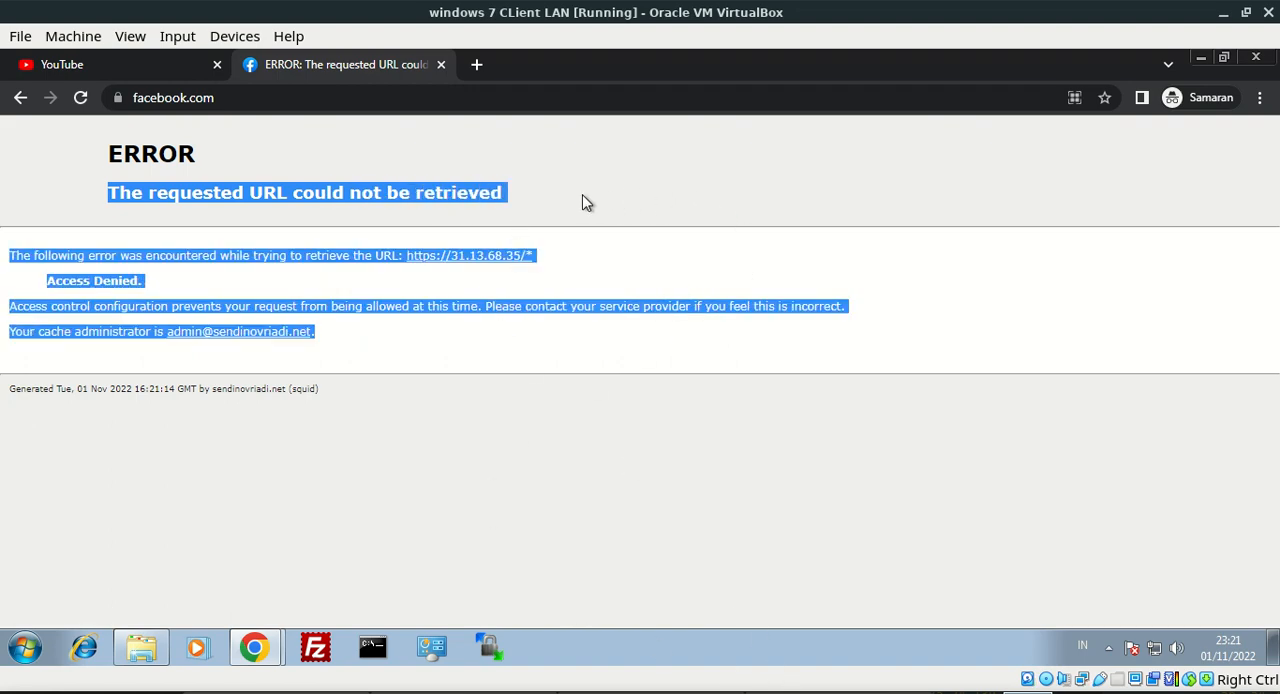
Load detik.com in a new incognito tab and continue past the insecure-connection warning to the site
left_click(477, 64)
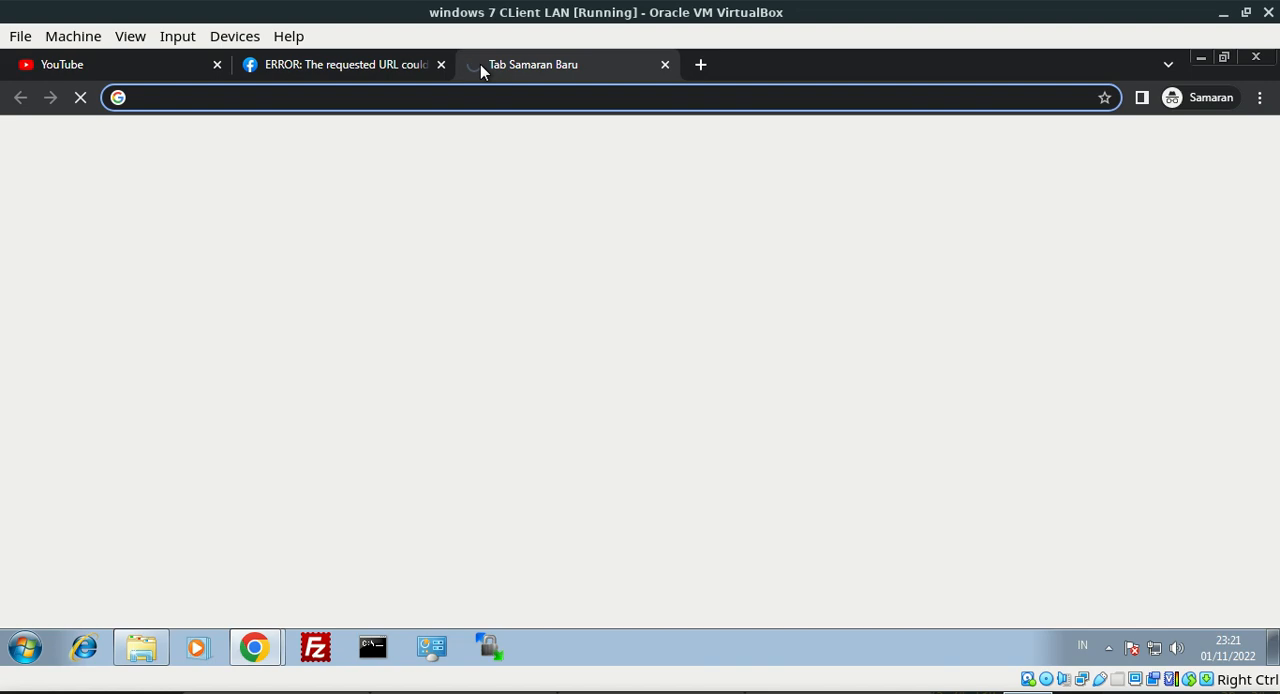
type("detik")
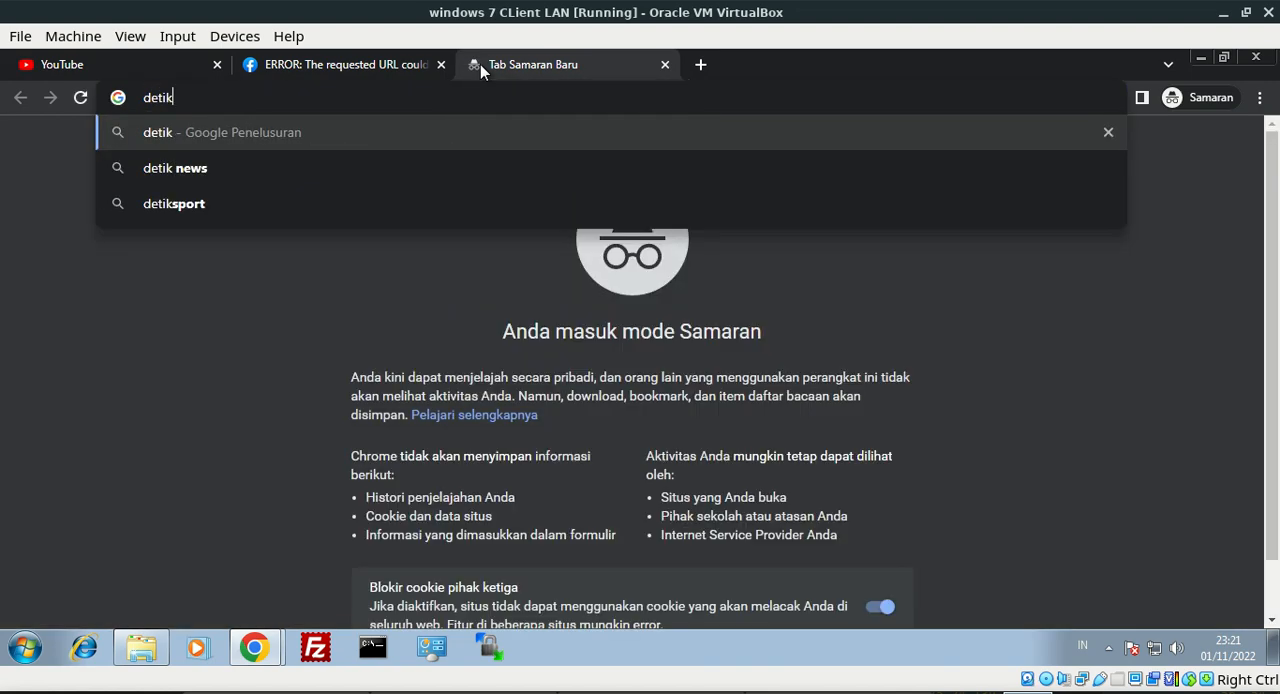
type(".com")
key("Return")
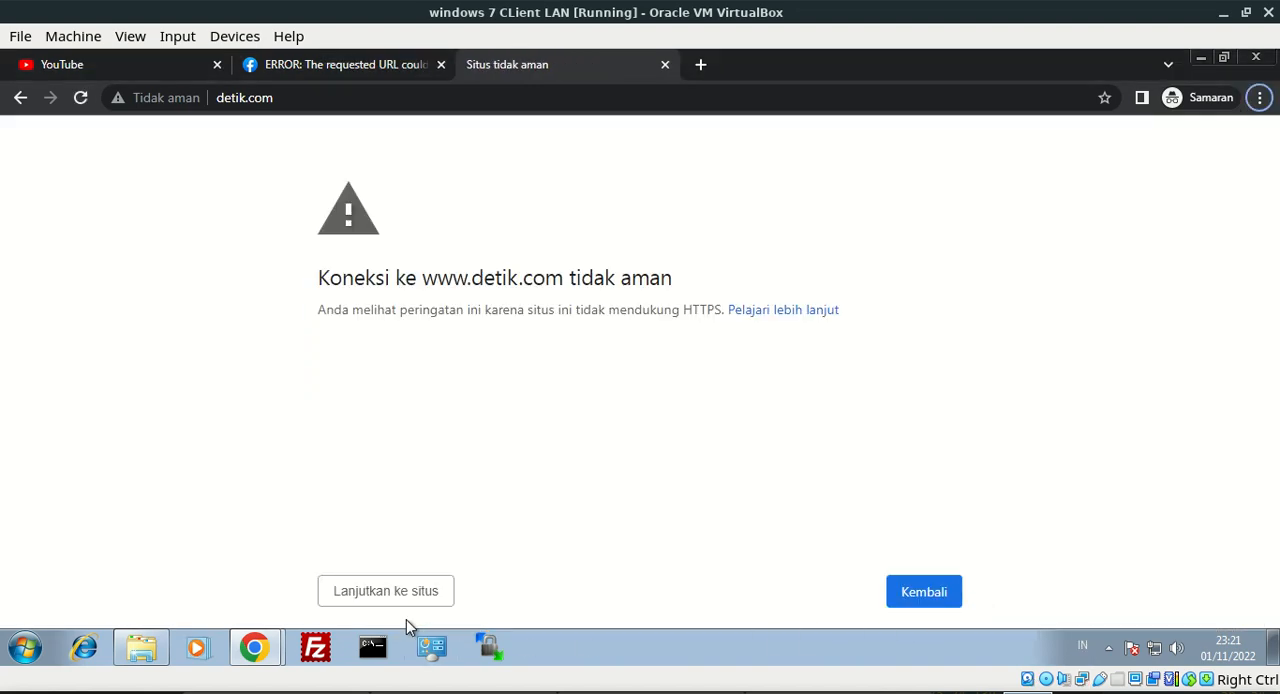
left_click(399, 592)
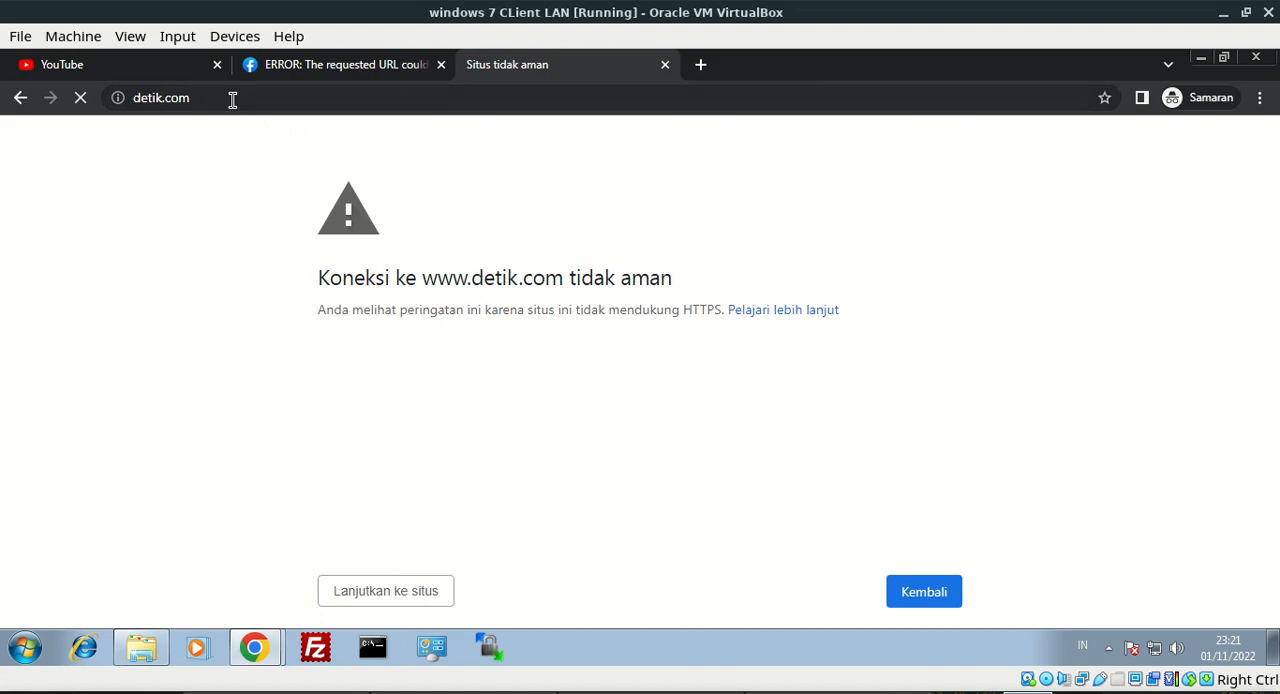
left_click(232, 99)
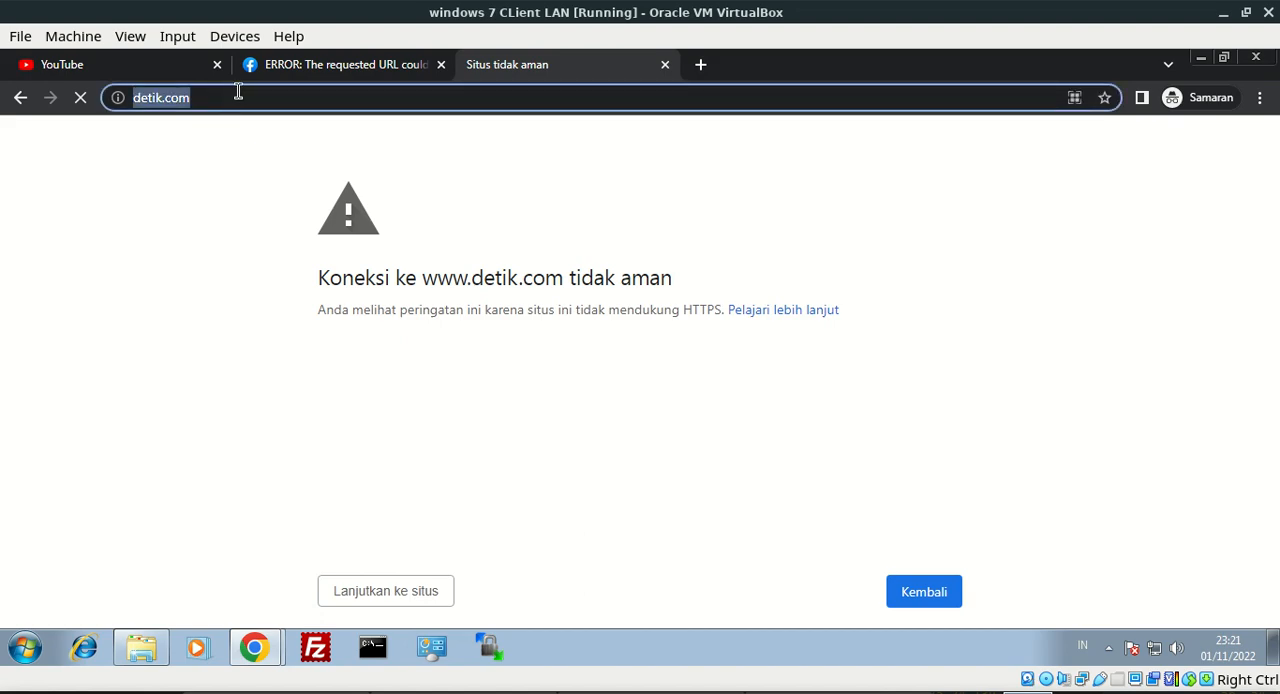
Check the Facebook and YouTube tabs and return to the detik.com tab
left_click(295, 68)
left_click(164, 68)
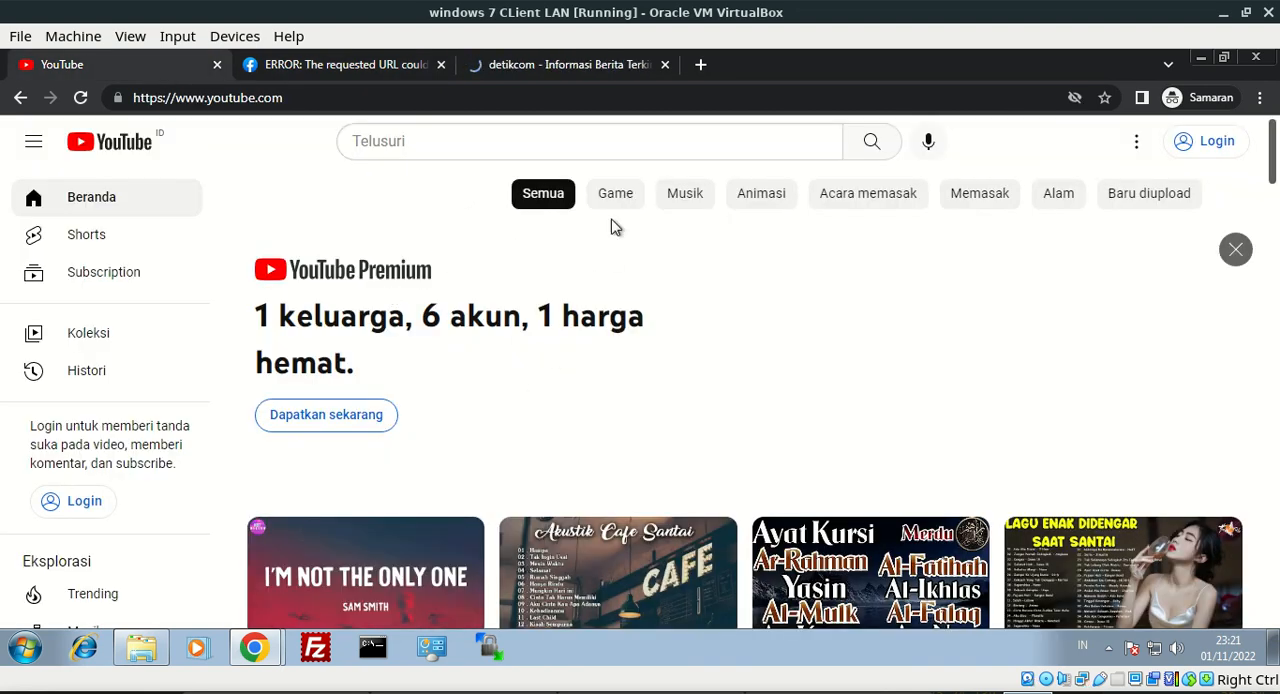
left_click(590, 68)
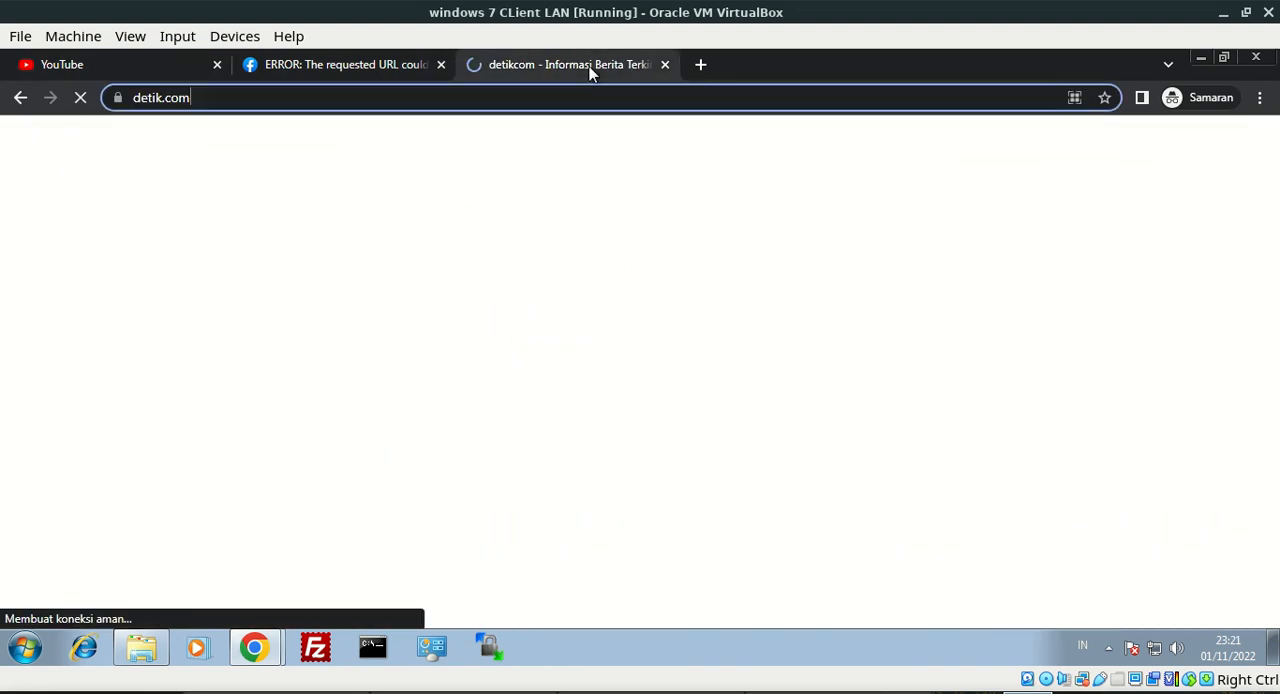
Inspect the issuer details of detik.com's certificate from its connection security information, and close the certificate viewer
left_click(118, 97)
left_click(177, 172)
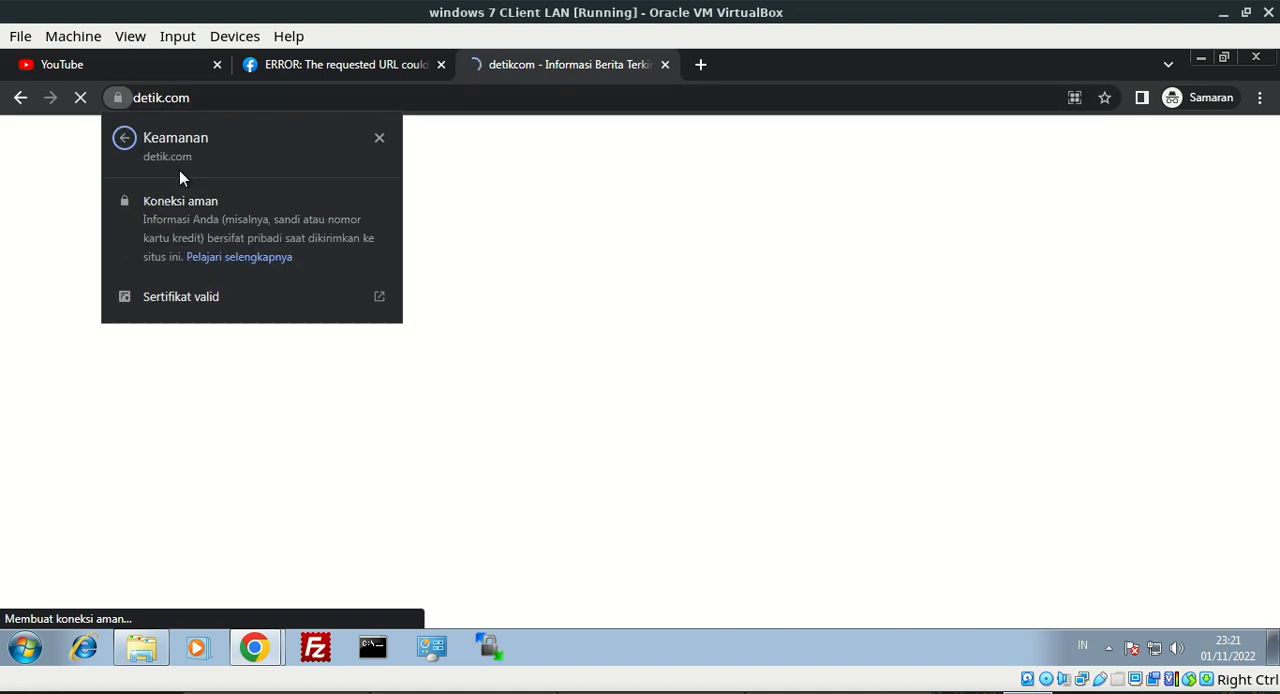
left_click(166, 309)
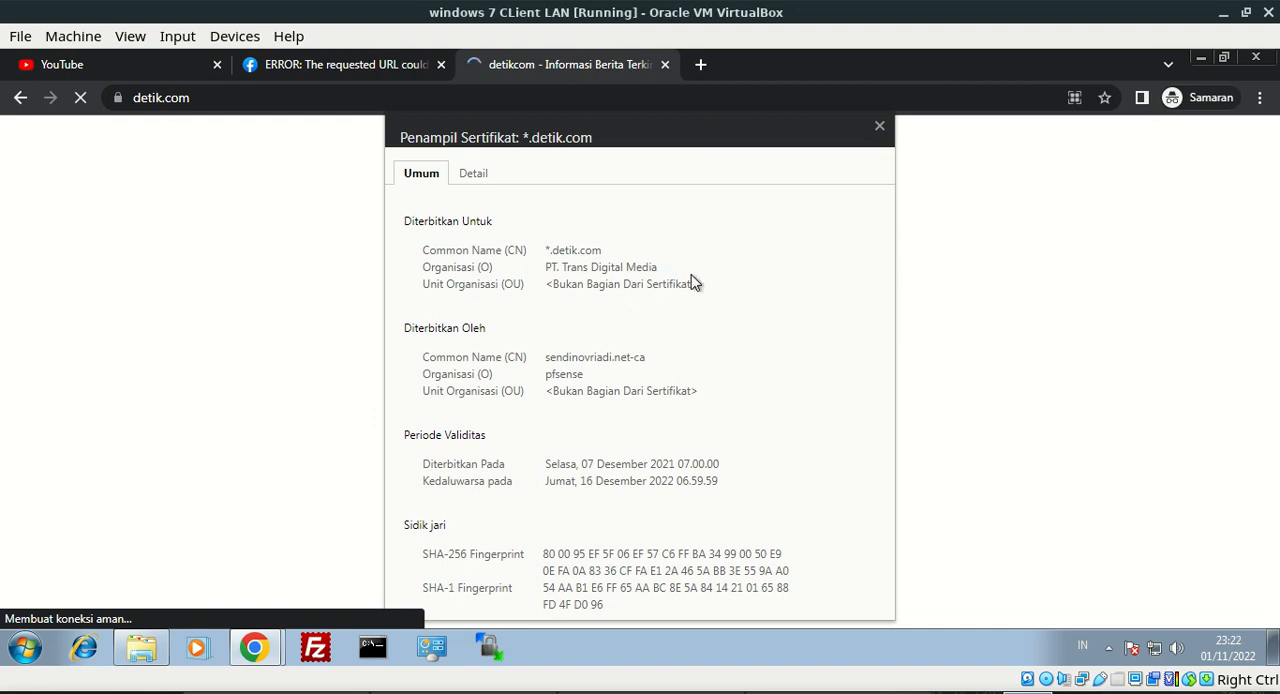
left_click(879, 126)
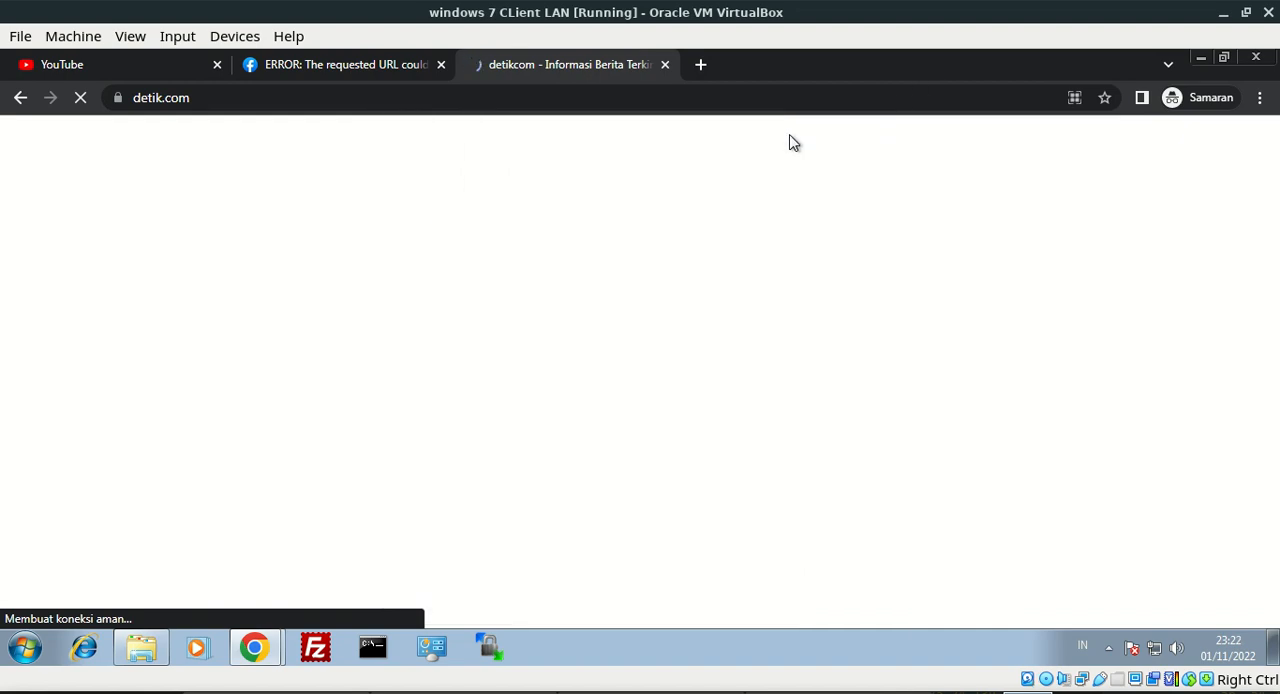
left_click(377, 69)
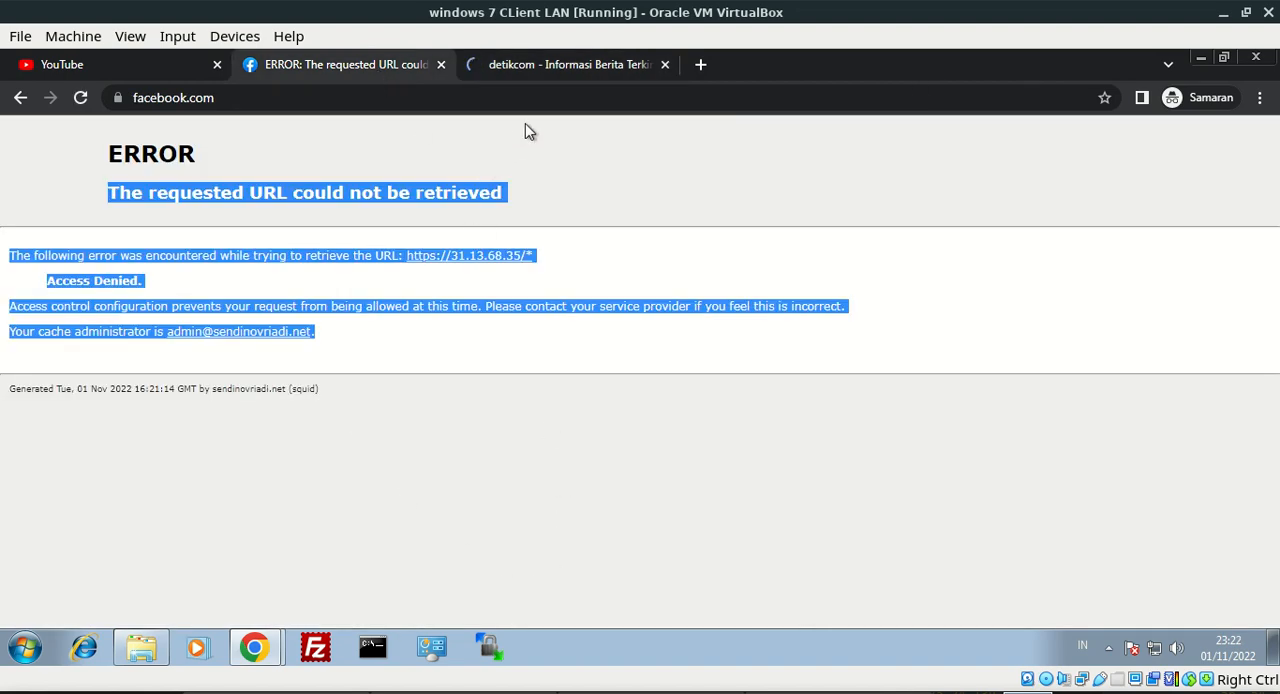
left_click(700, 64)
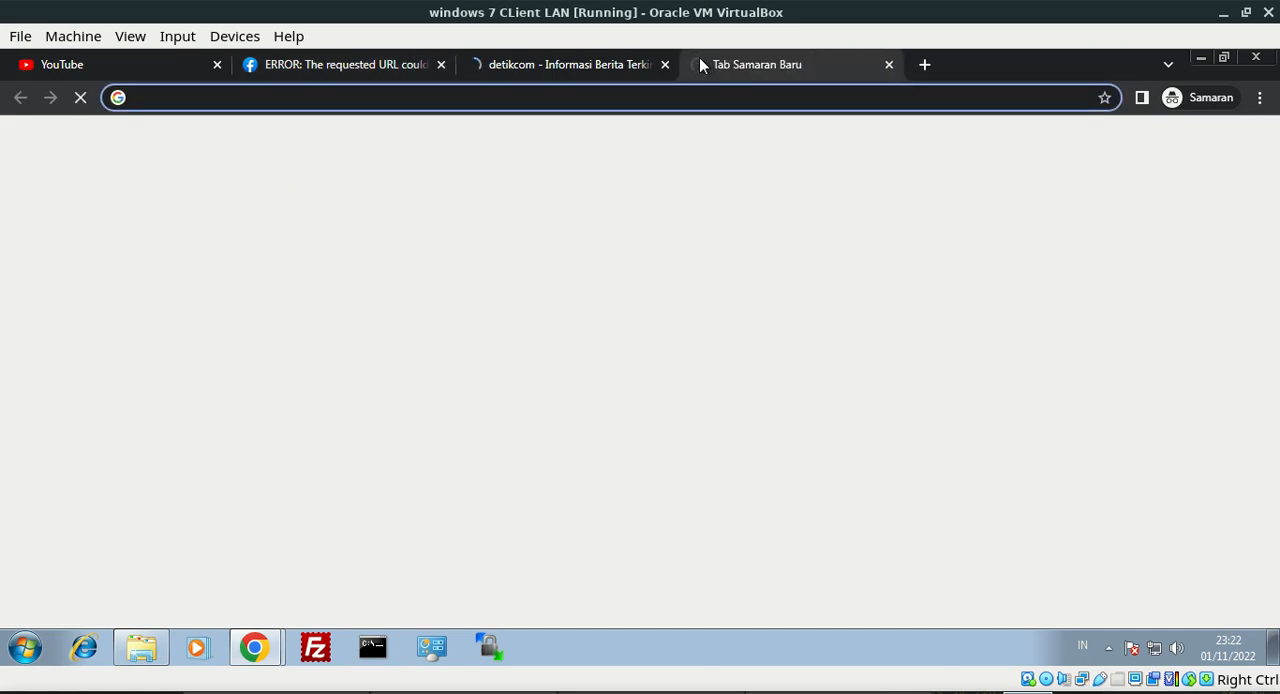
type("http://192.168.10.245")
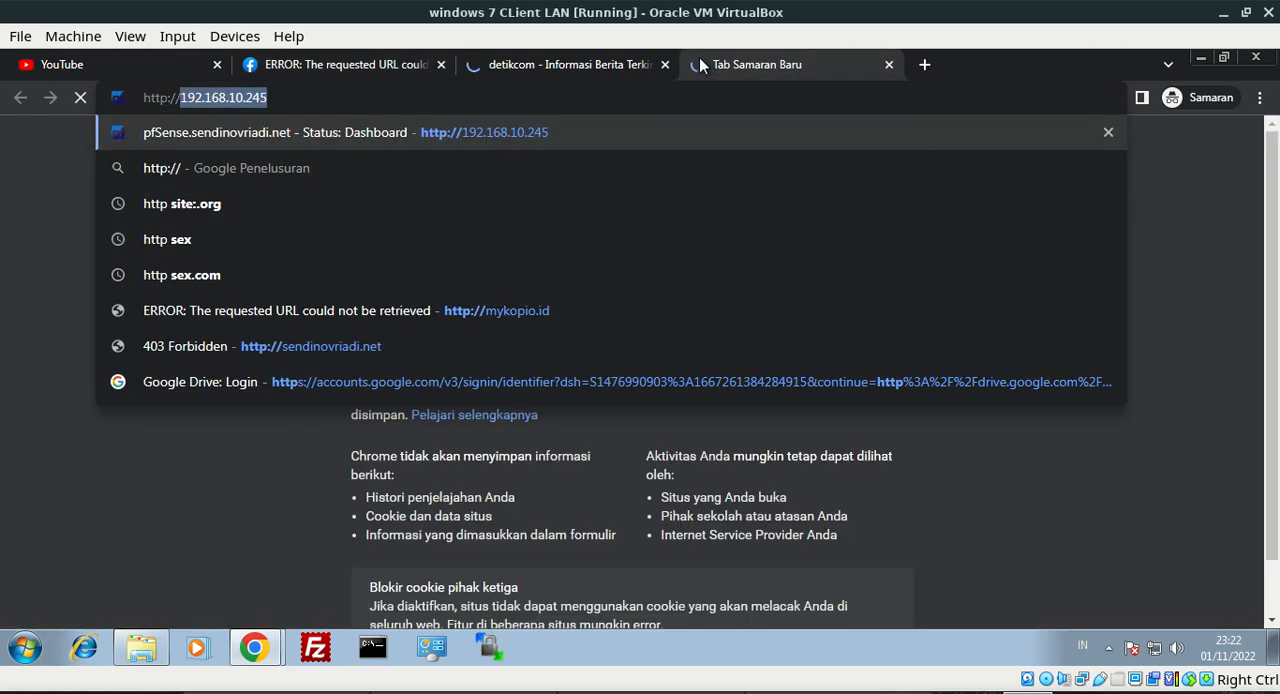
key("Return")
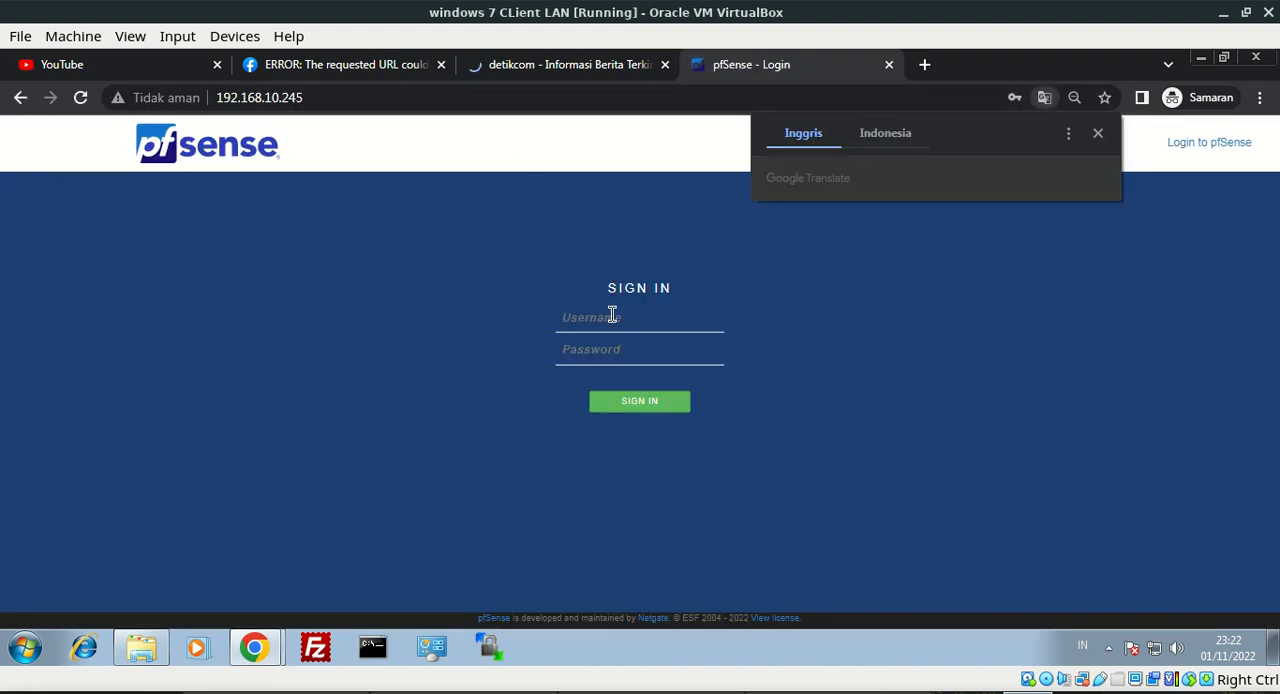
Try to sign in to pfSense as admin with the account password
left_click(611, 314)
type("admin")
key("Tab")
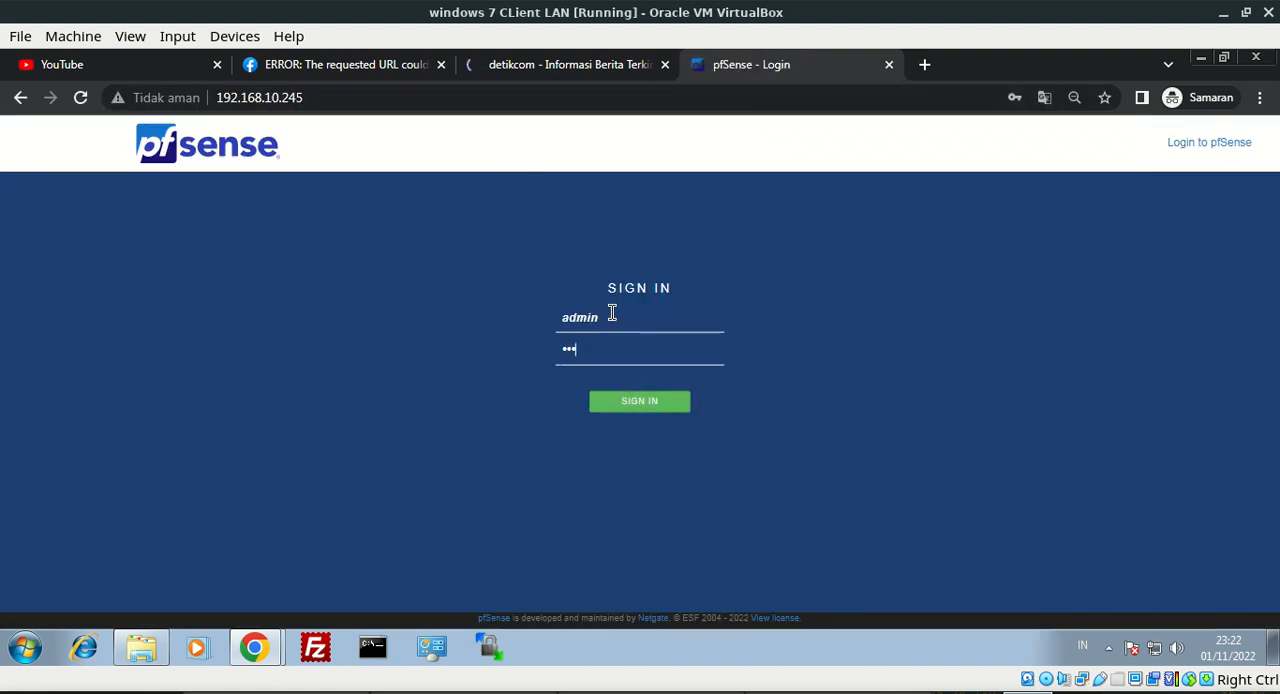
key("Return")
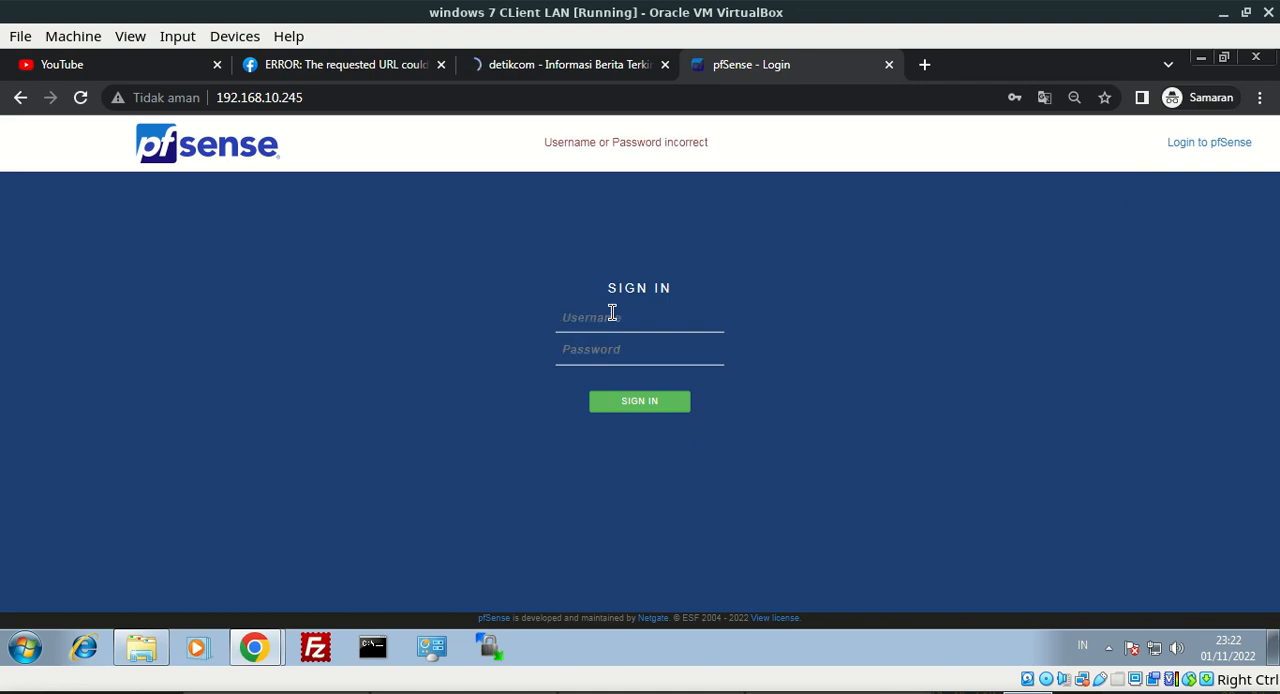
Sign in to pfSense again by entering the username admin and the account password
type("admin")
key("Tab")
key("Return")
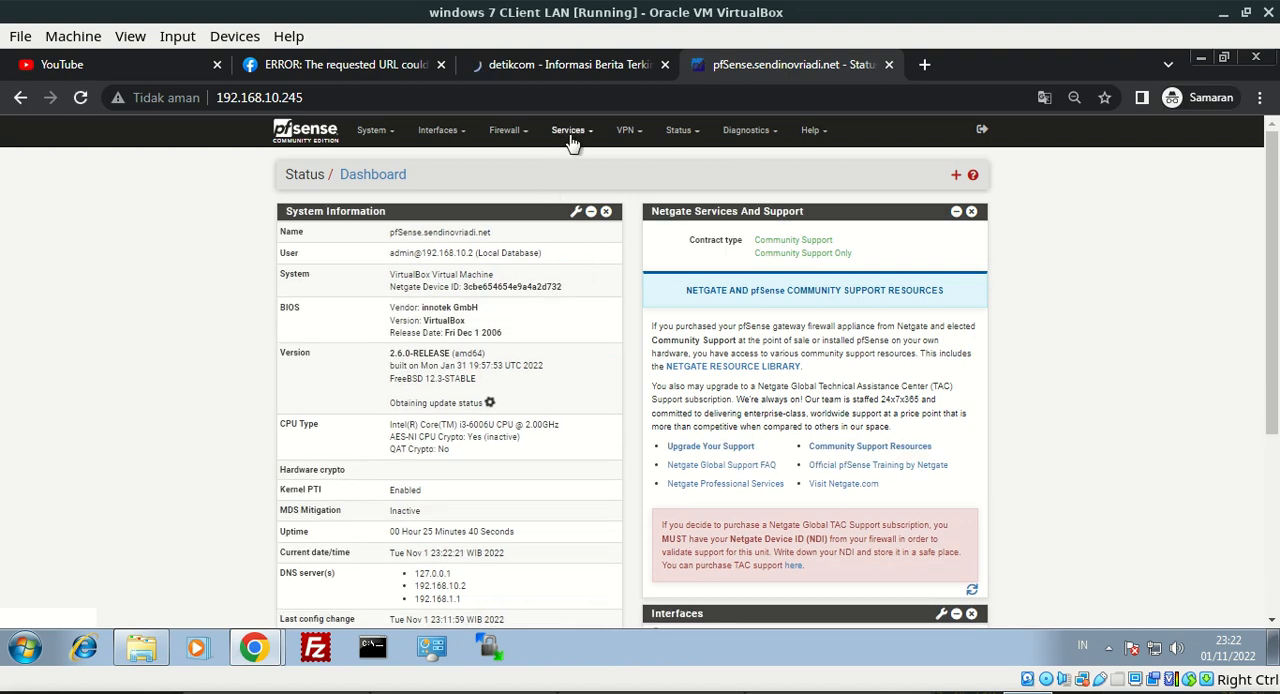
Open the access control lists (ACLs) of the Squid Proxy Server service
left_click(571, 135)
left_click(587, 403)
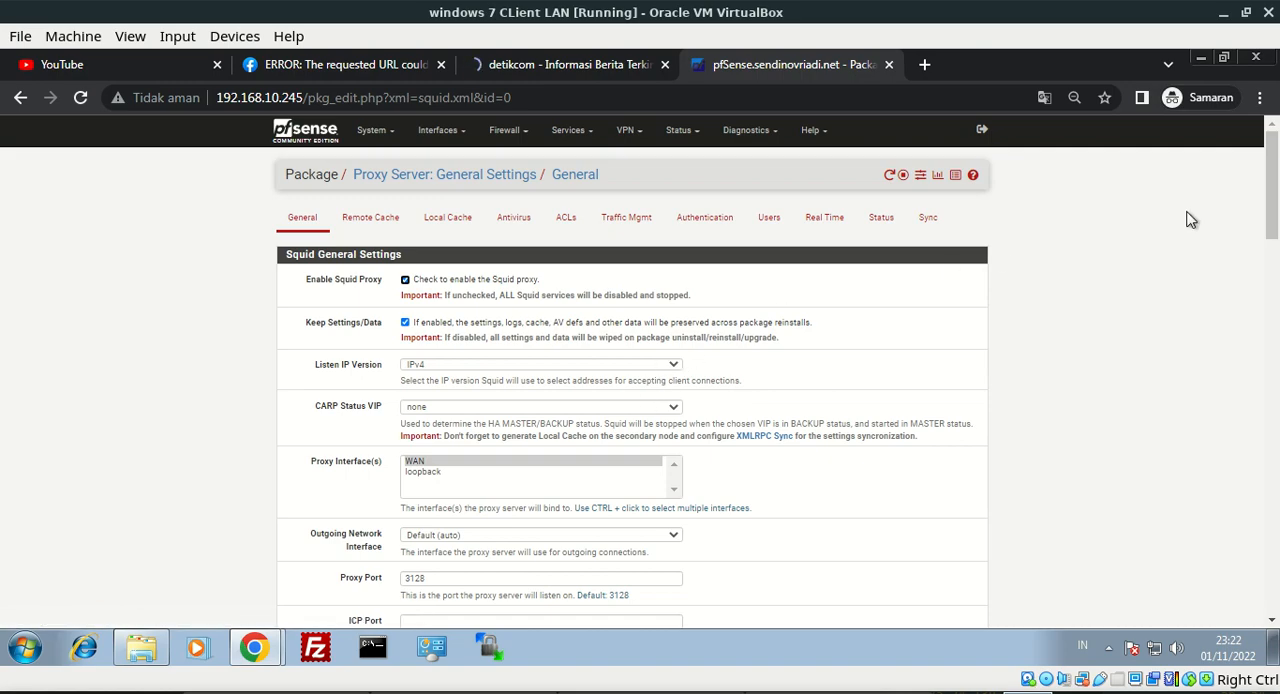
left_click(566, 210)
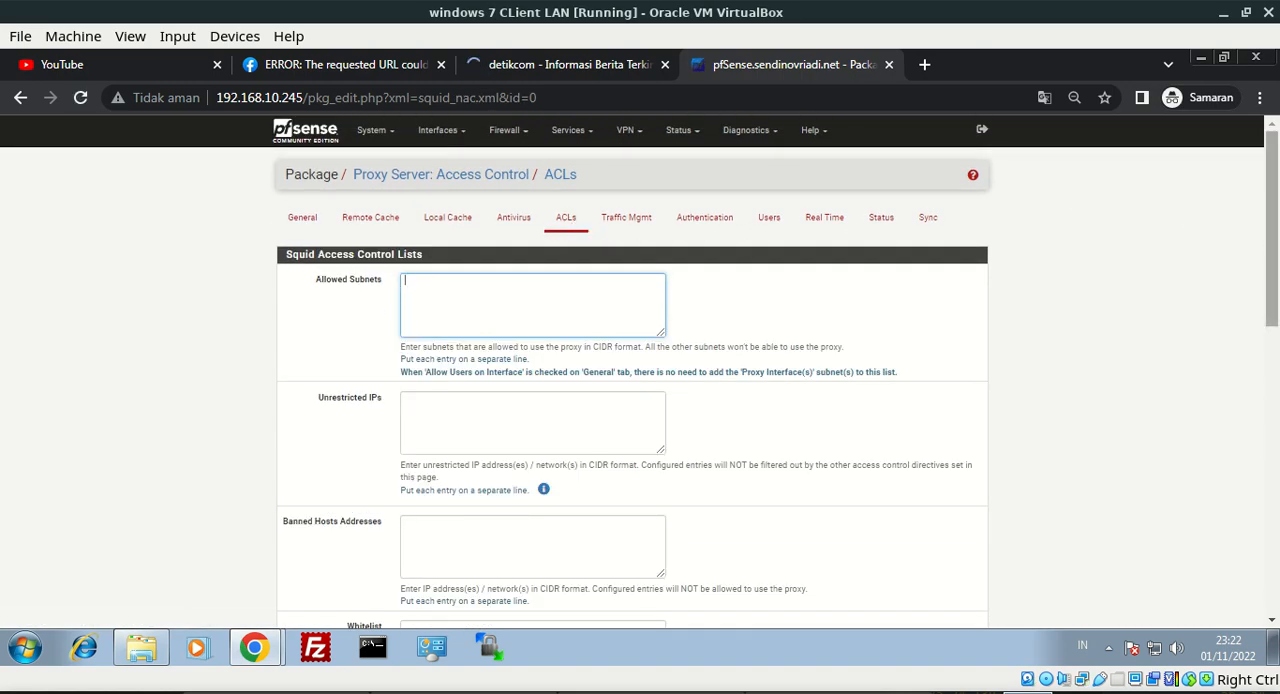
scroll(586, 234, "down", 2)
scroll(1054, 346, "down", 1)
left_click(598, 419)
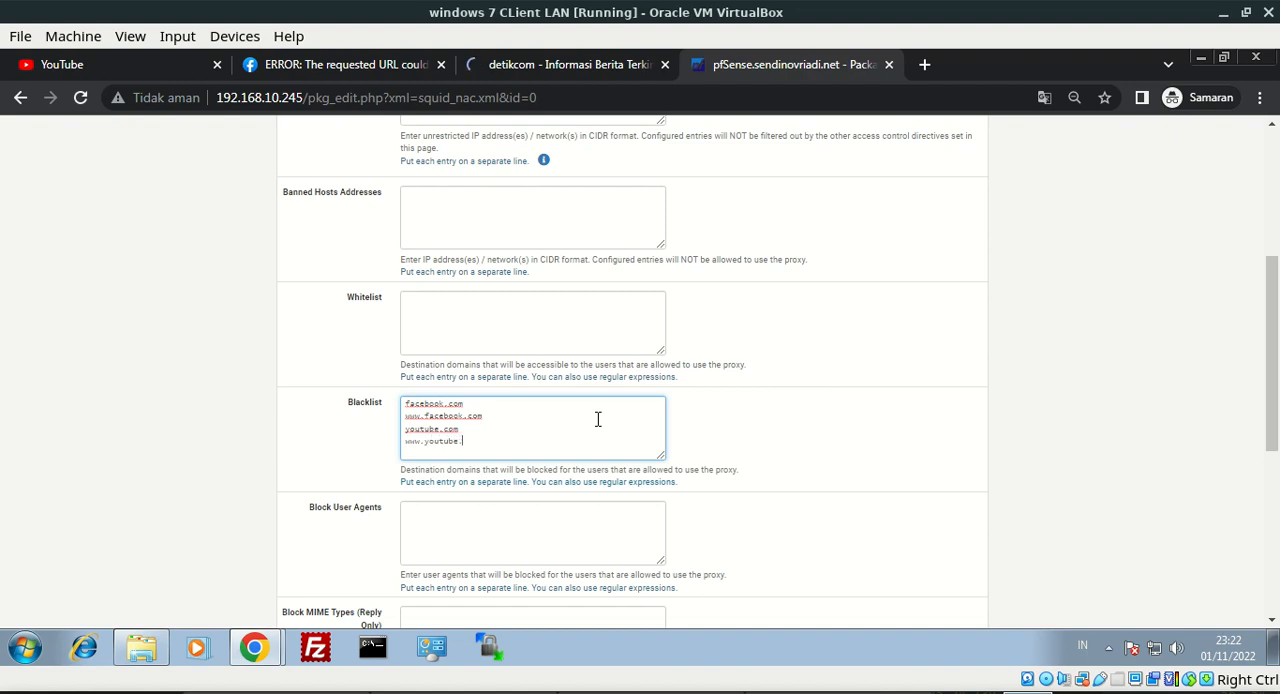
scroll(503, 580, "down", 5)
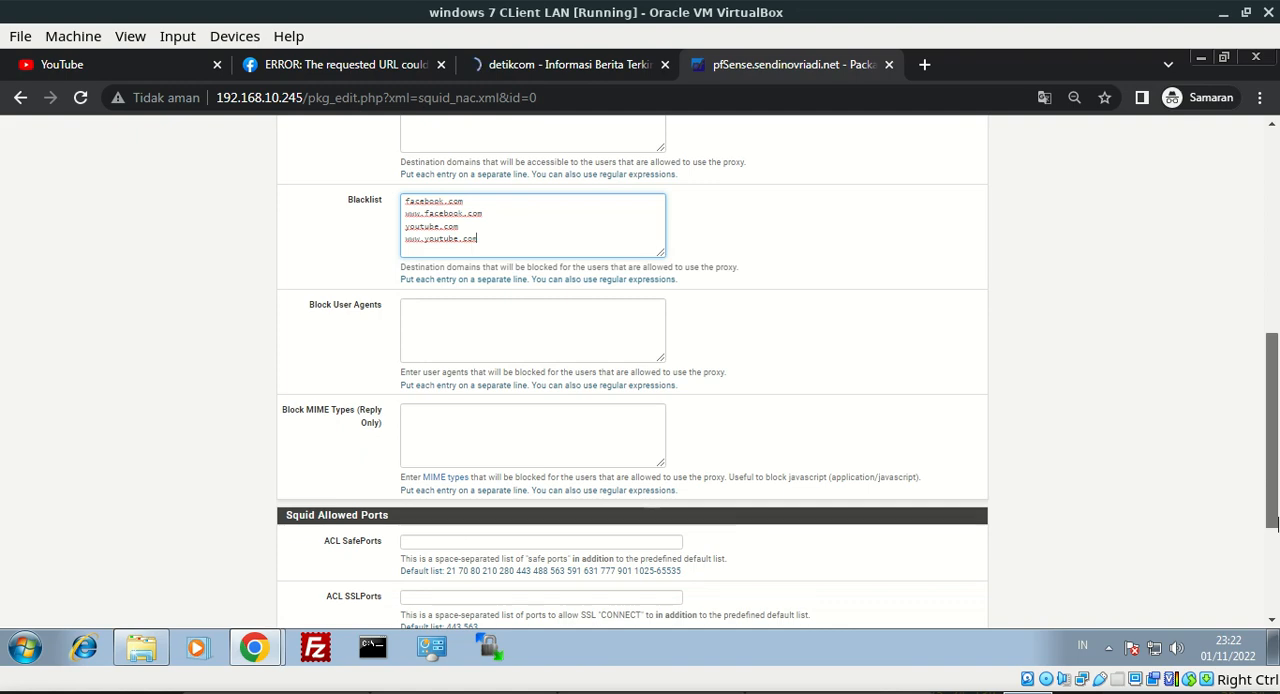
left_click(425, 565)
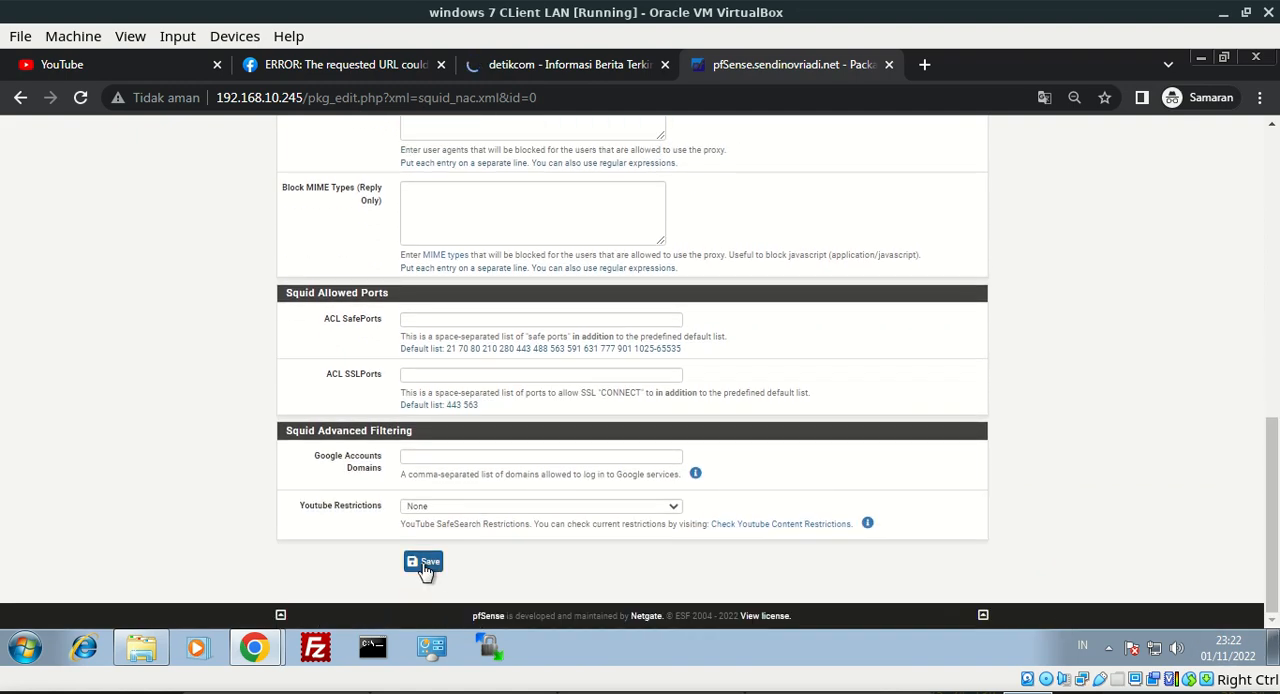
left_click(428, 508)
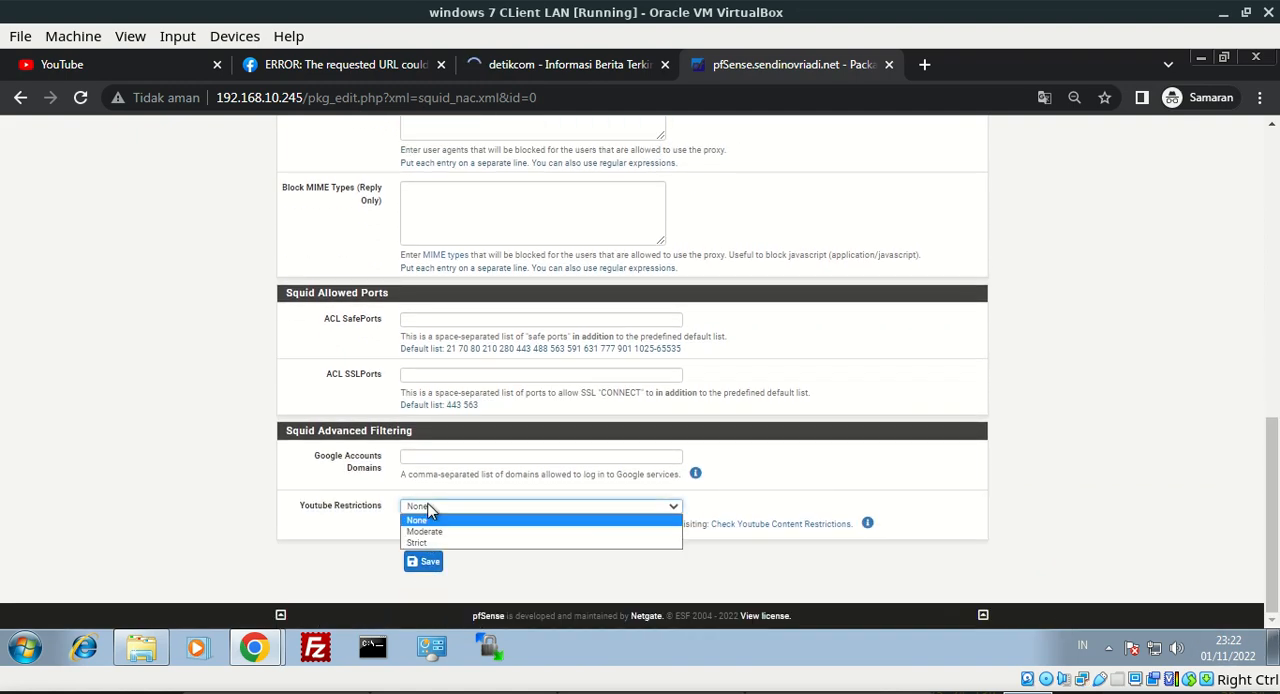
left_click(428, 563)
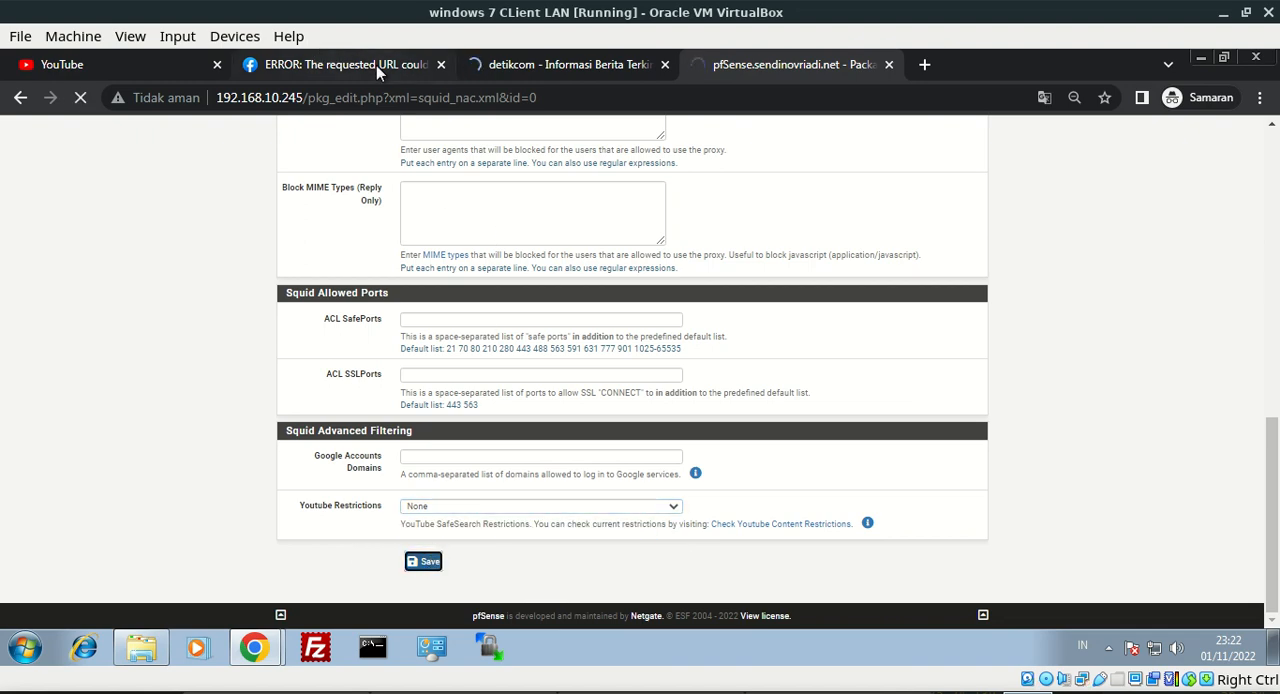
Close the YouTube and detik.com tabs and load youtube.com in a new incognito tab to test the block
left_click(217, 64)
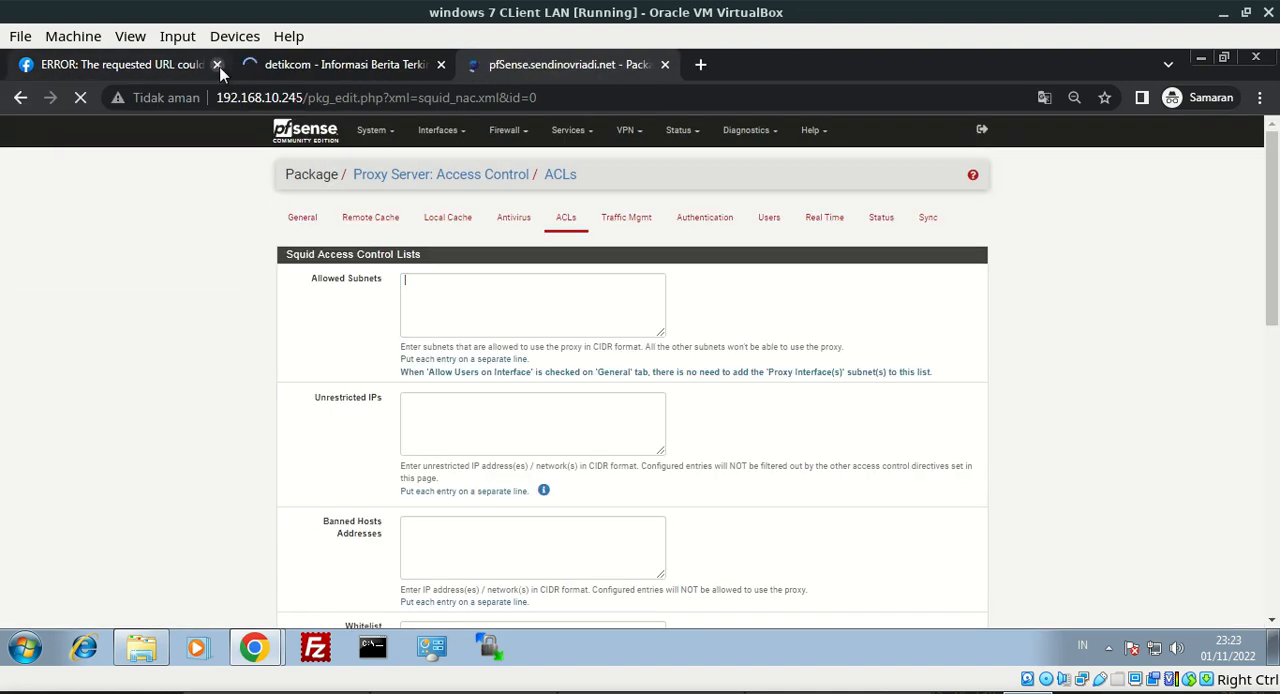
left_click(383, 64)
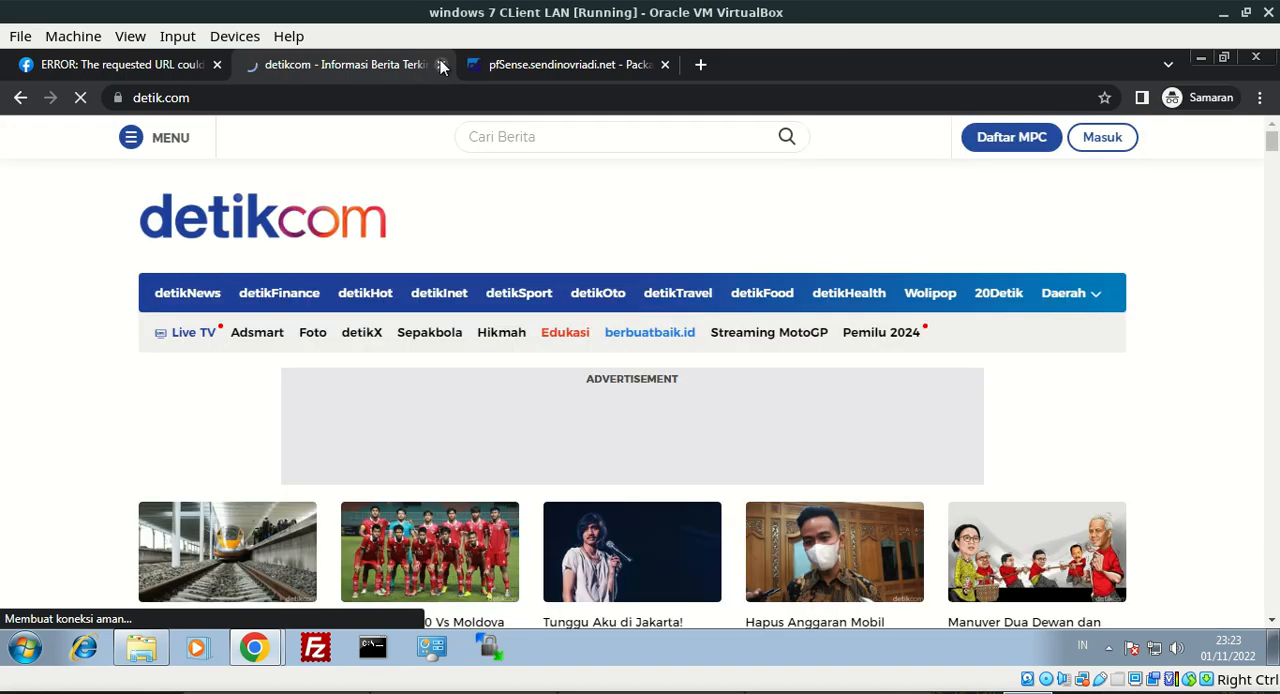
left_click(440, 64)
left_click(479, 64)
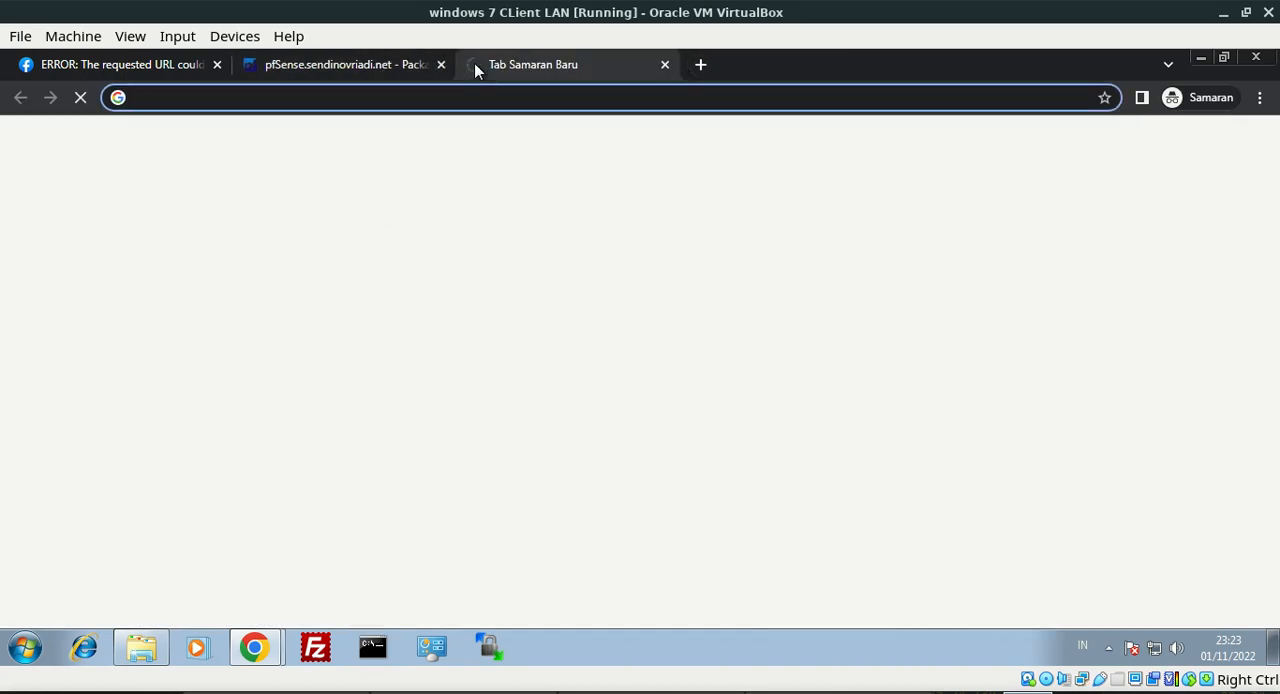
type("youtube.com")
key("Return")
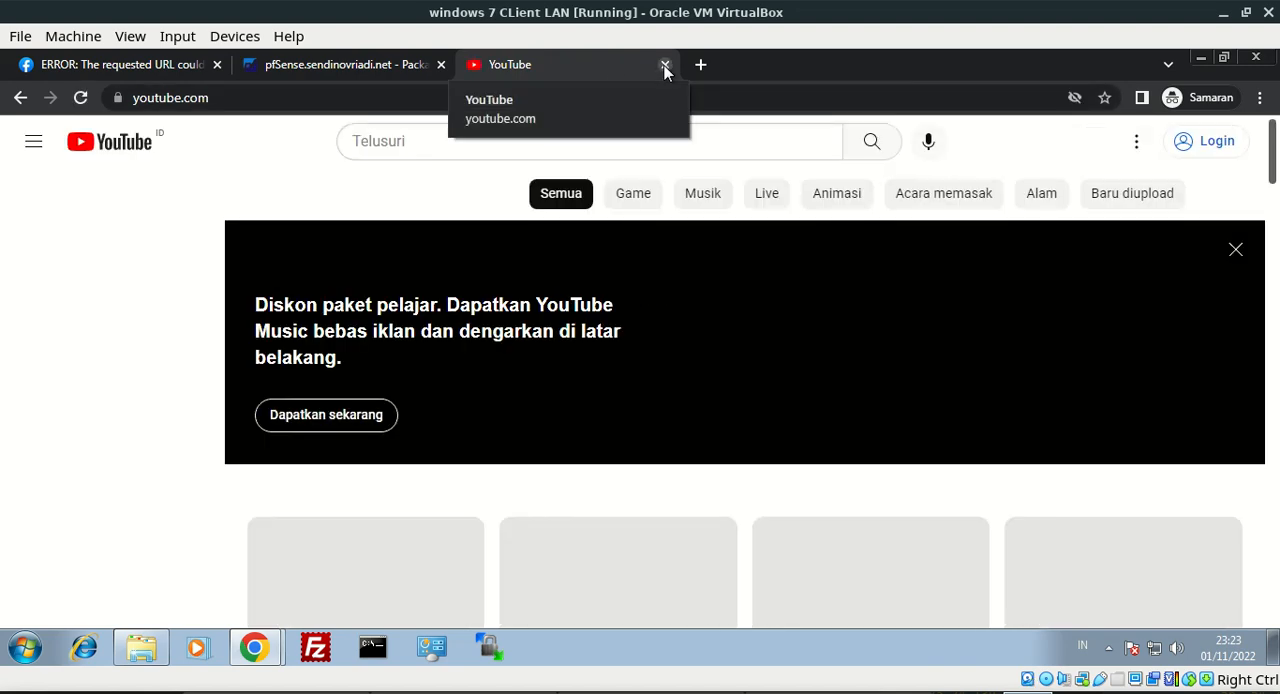
Close the YouTube tab and the incognito window, and load youtube.com in a fresh incognito window
left_click(665, 66)
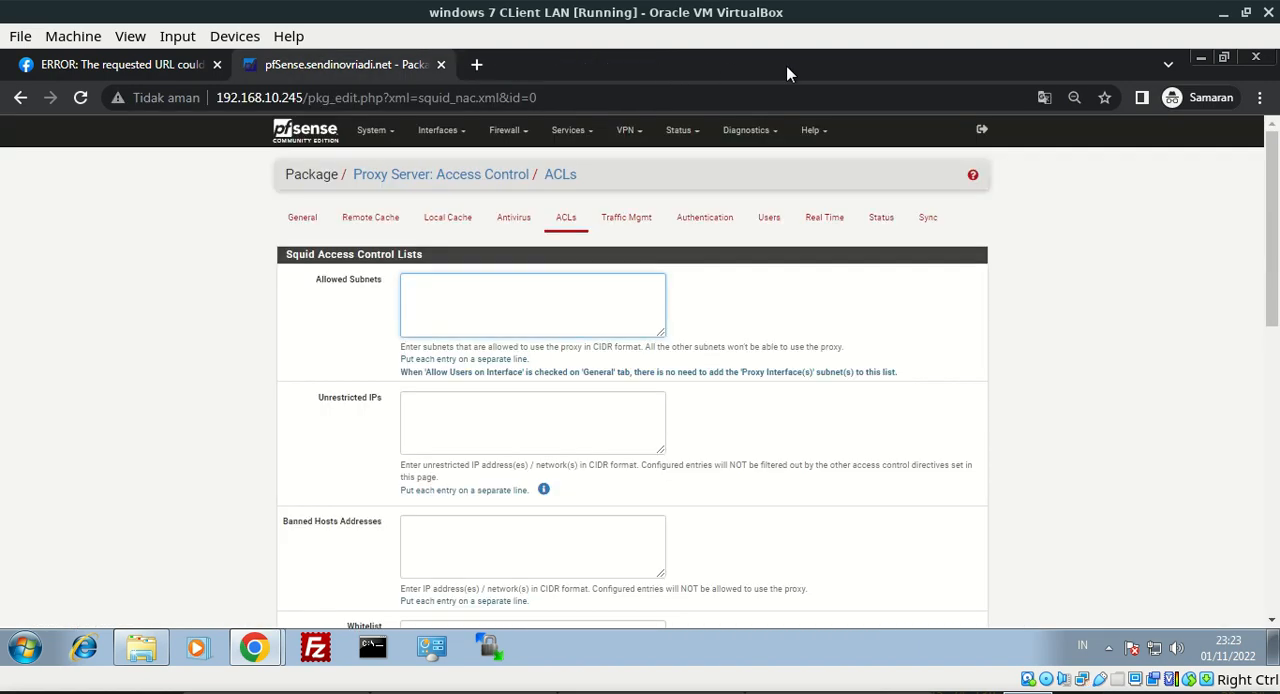
left_click(1257, 58)
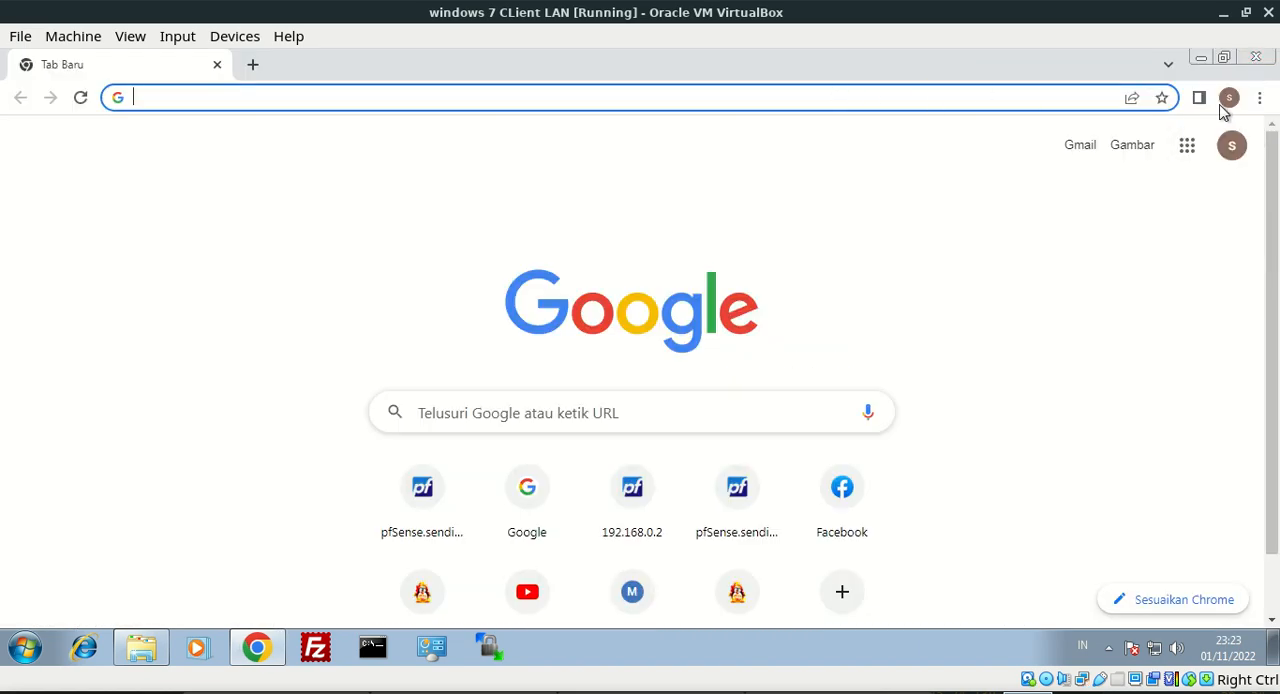
left_click(1259, 97)
left_click(1202, 170)
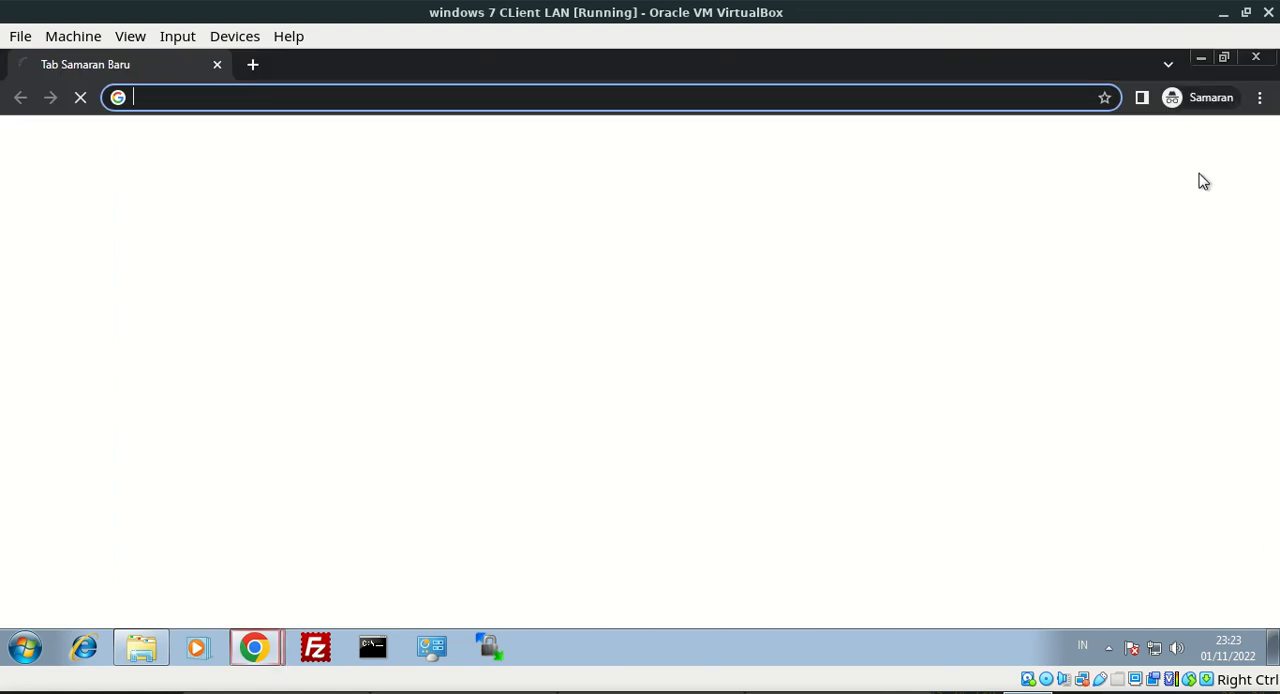
type("youtube.com")
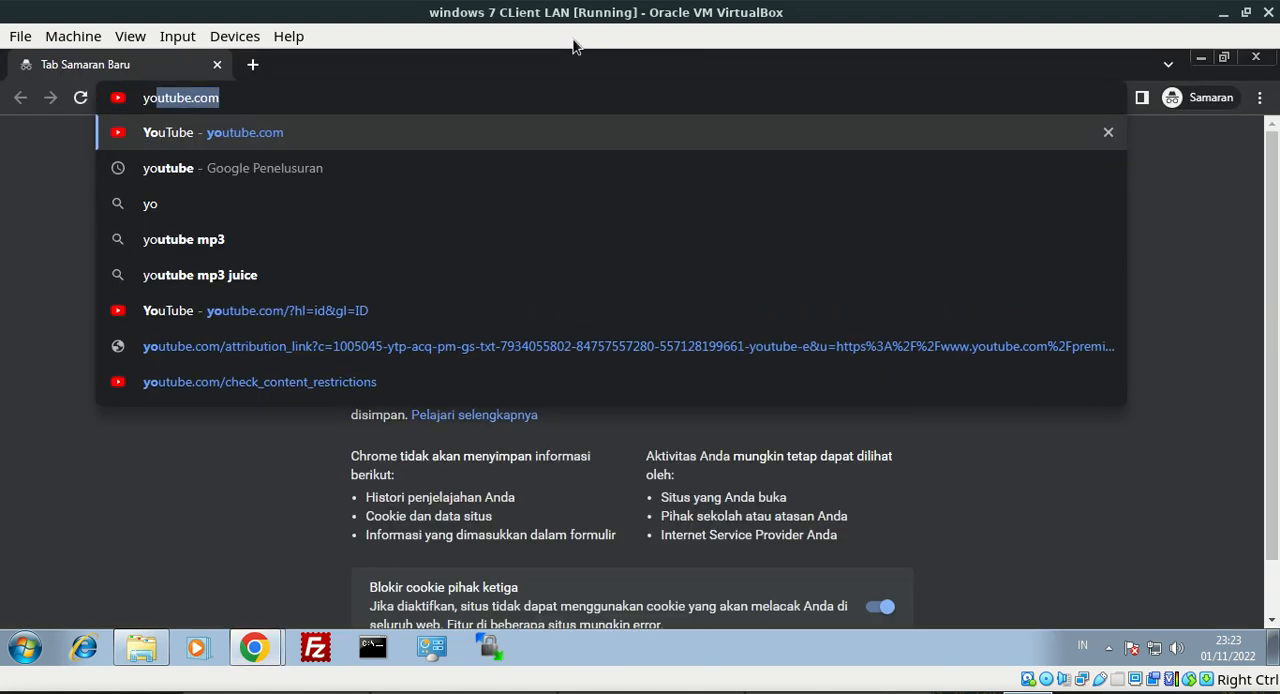
key("Return")
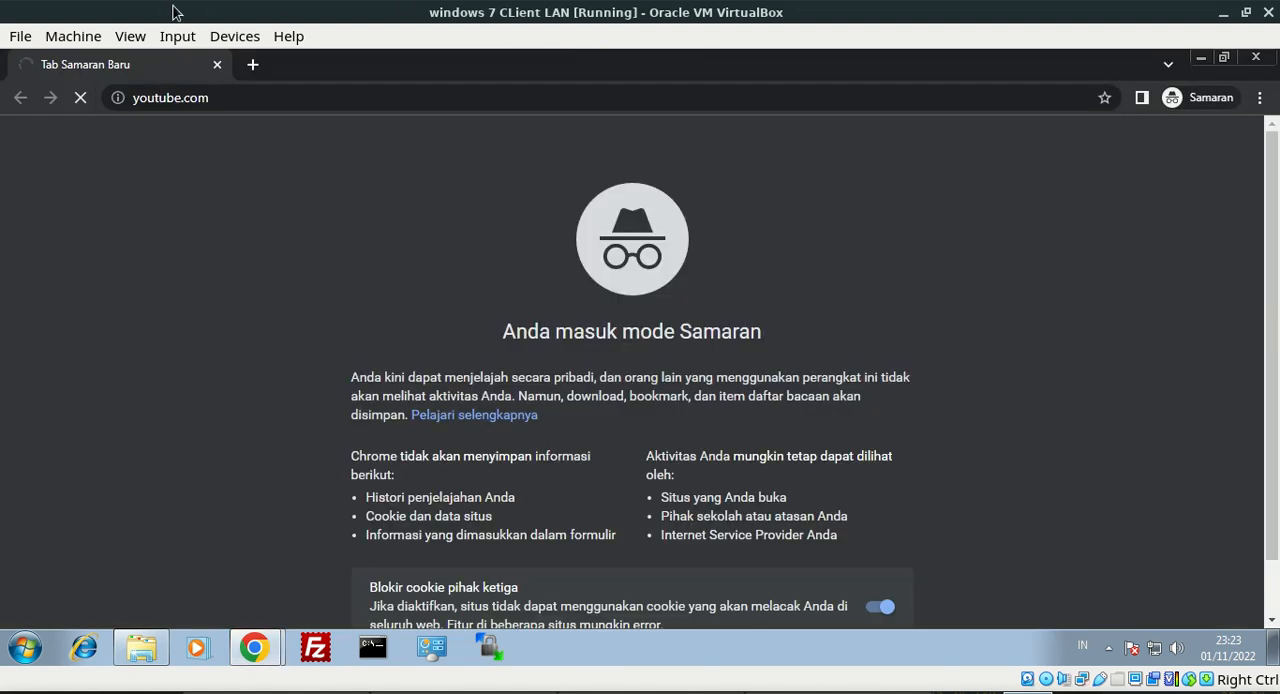
Load detik.com in a second tab of the new incognito window
left_click(135, 97)
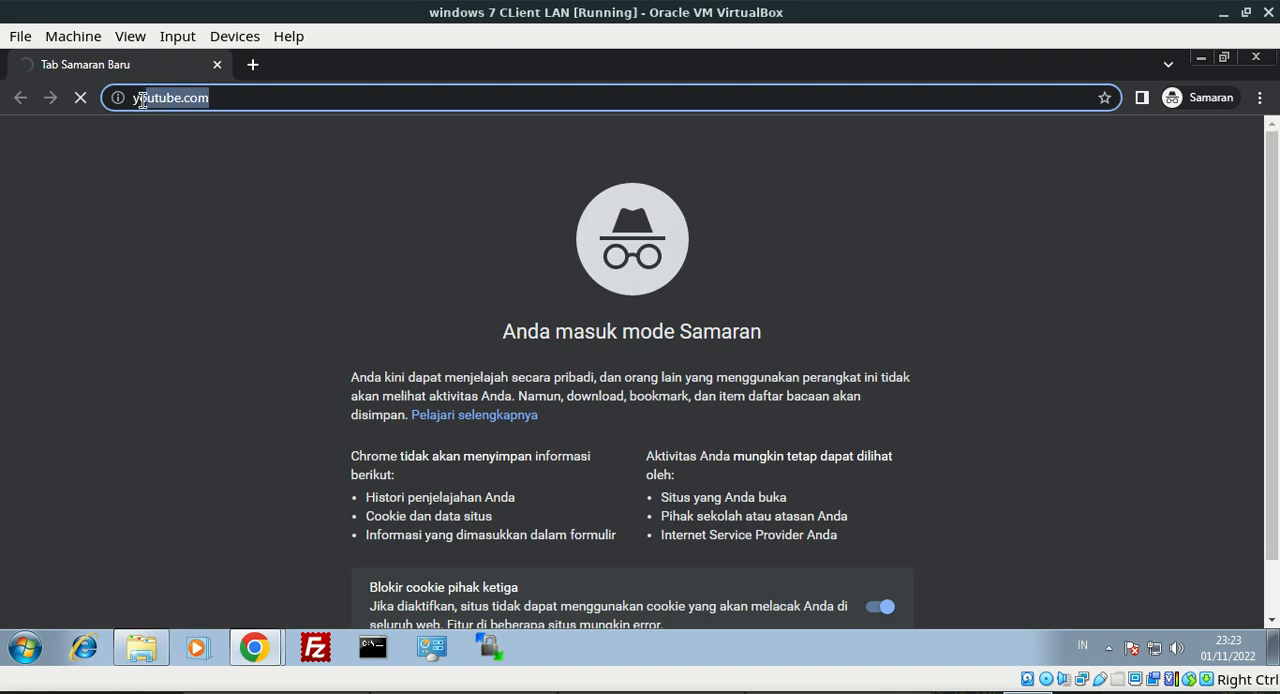
left_click(256, 62)
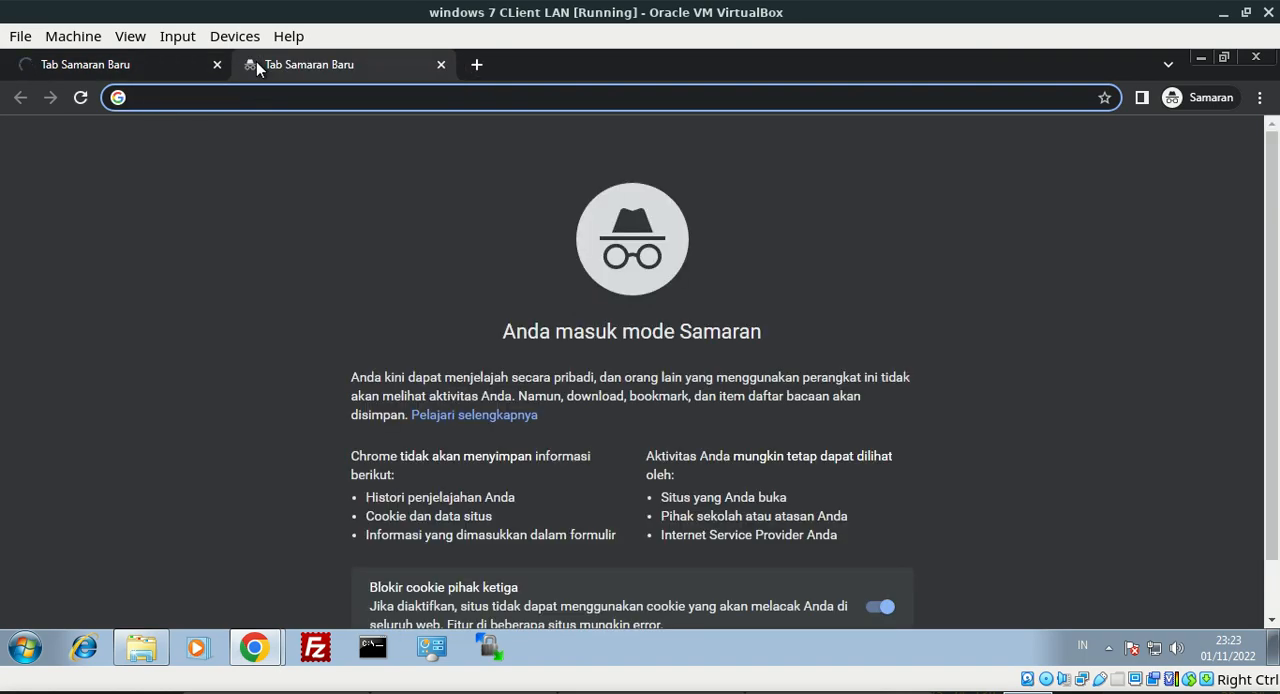
type("det")
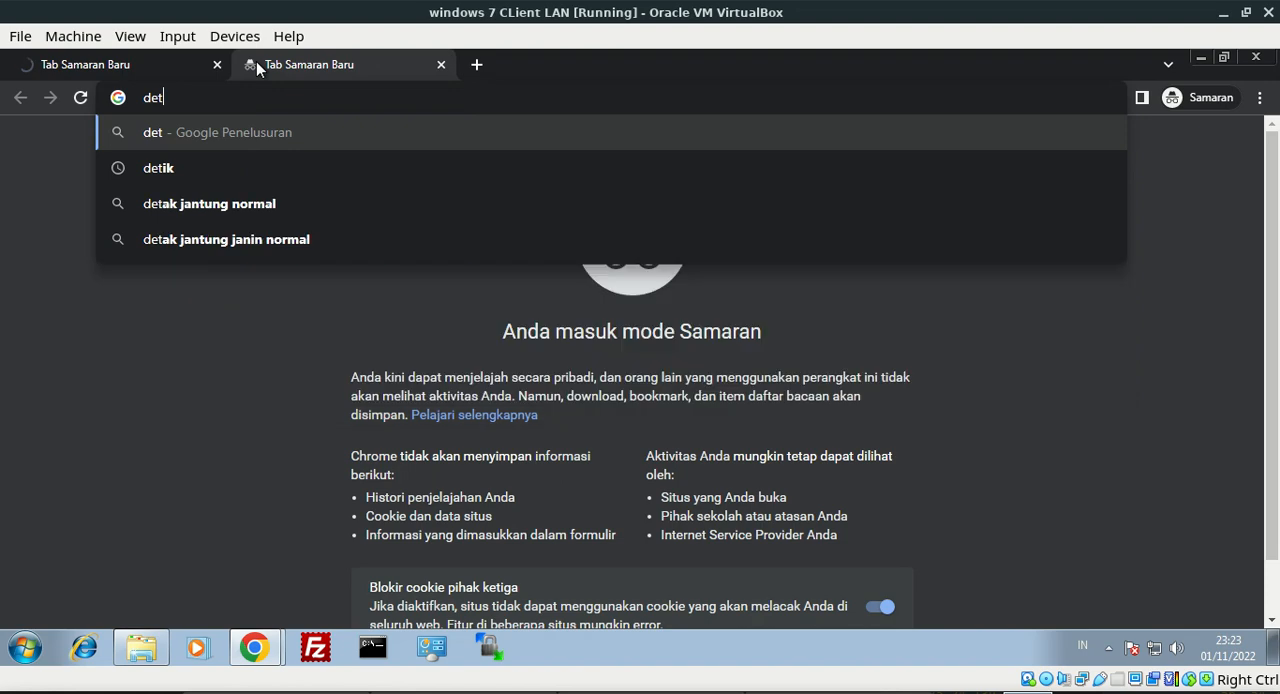
type("ik.com")
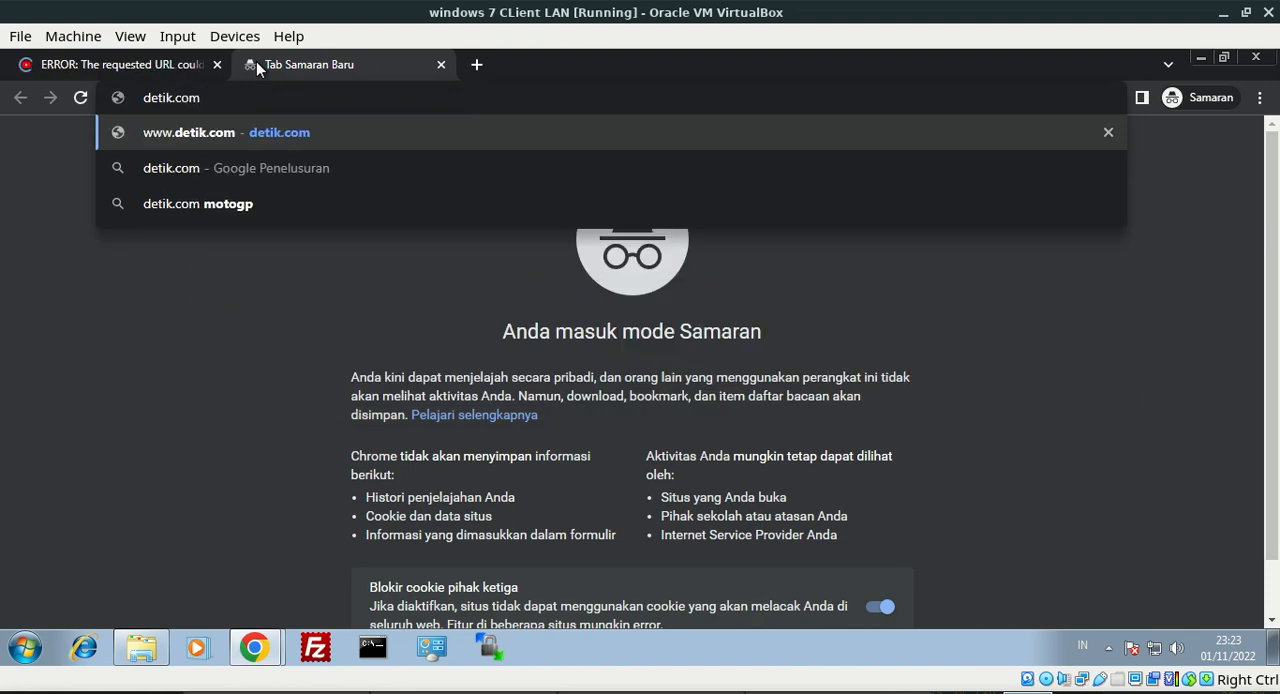
key("Return")
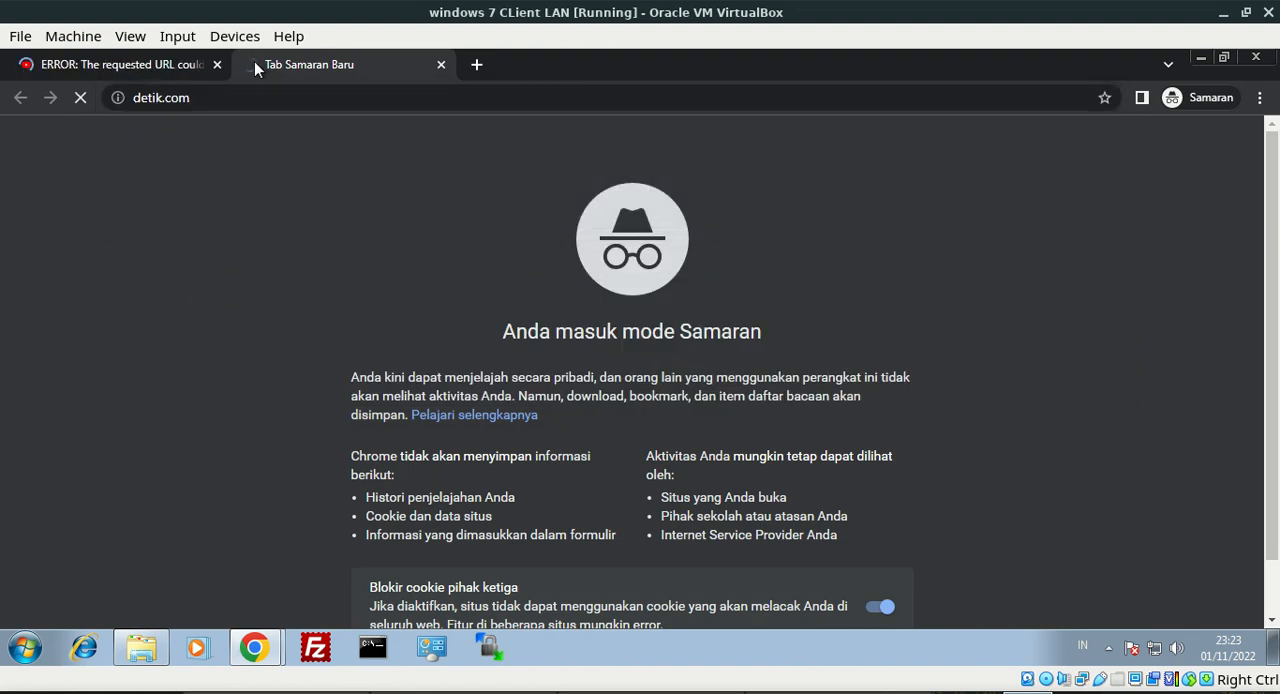
Examine the Squid error message and cache administrator details on the youtube.com page
left_click(190, 72)
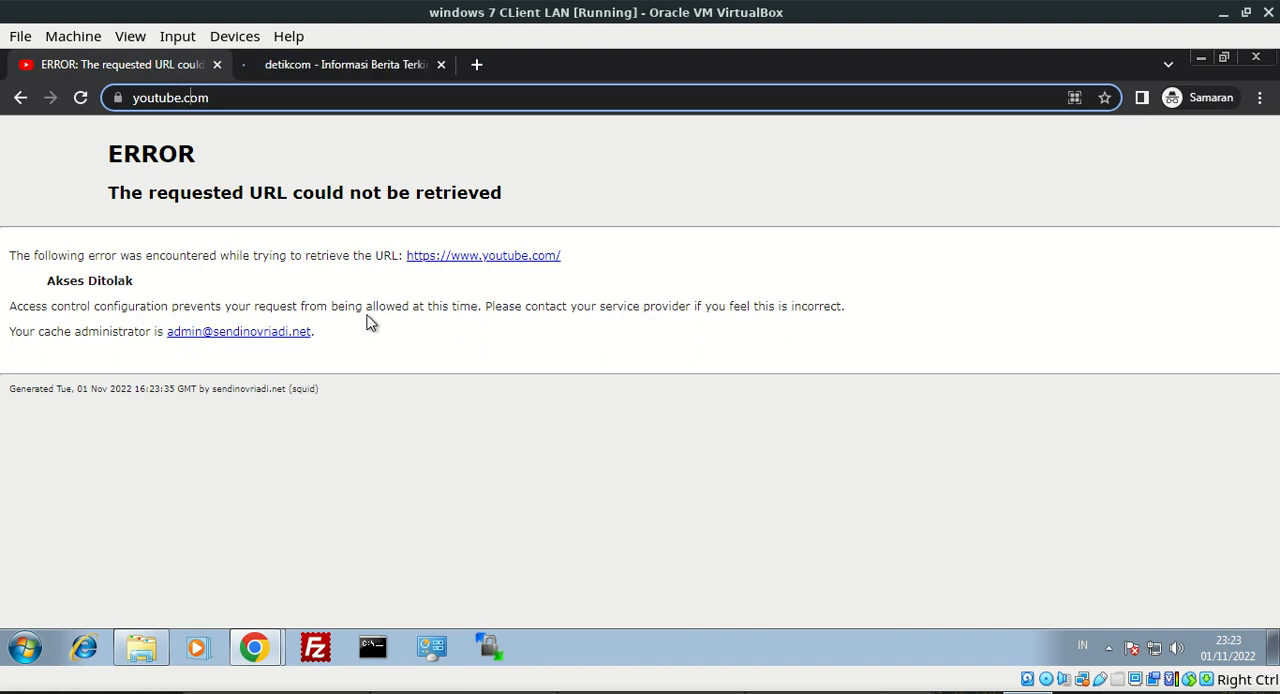
left_click_drag(357, 349, 3, 197)
left_click_drag(329, 391, 168, 386)
left_click(248, 278)
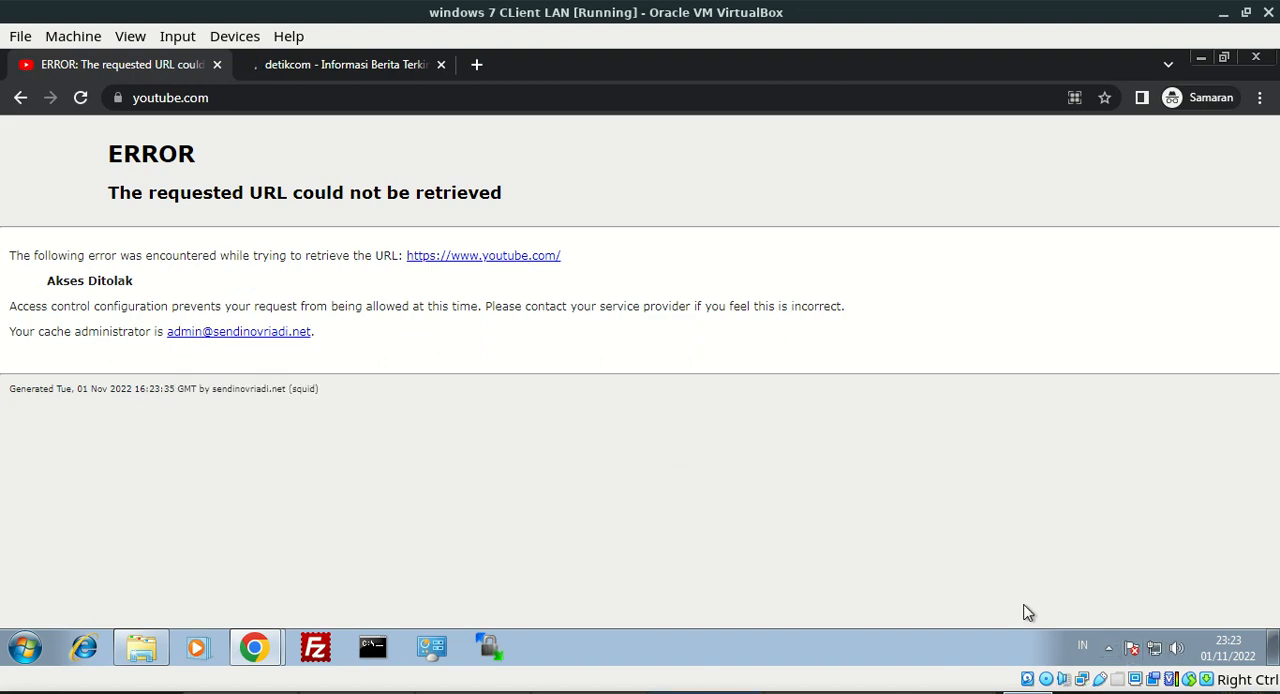
Switch to WinBox, review the prerouting mangle rule for 192.168.0.0/24, and close it without changes
left_click(706, 692)
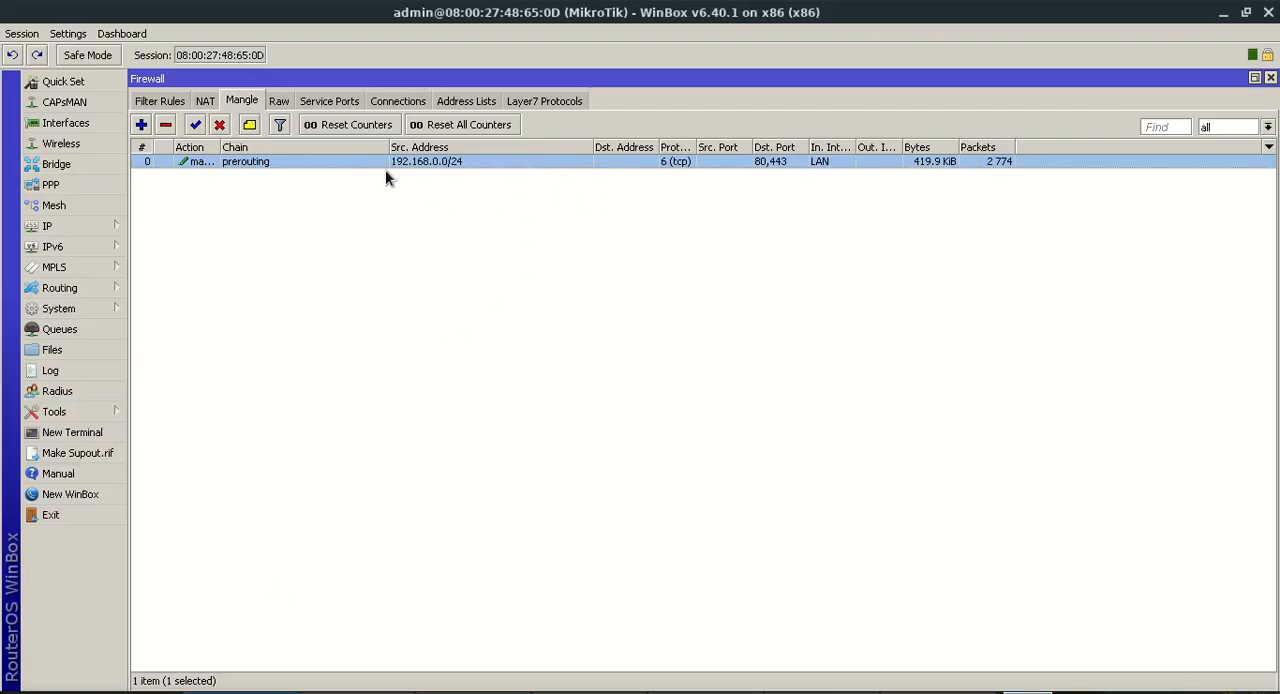
double_click(372, 162)
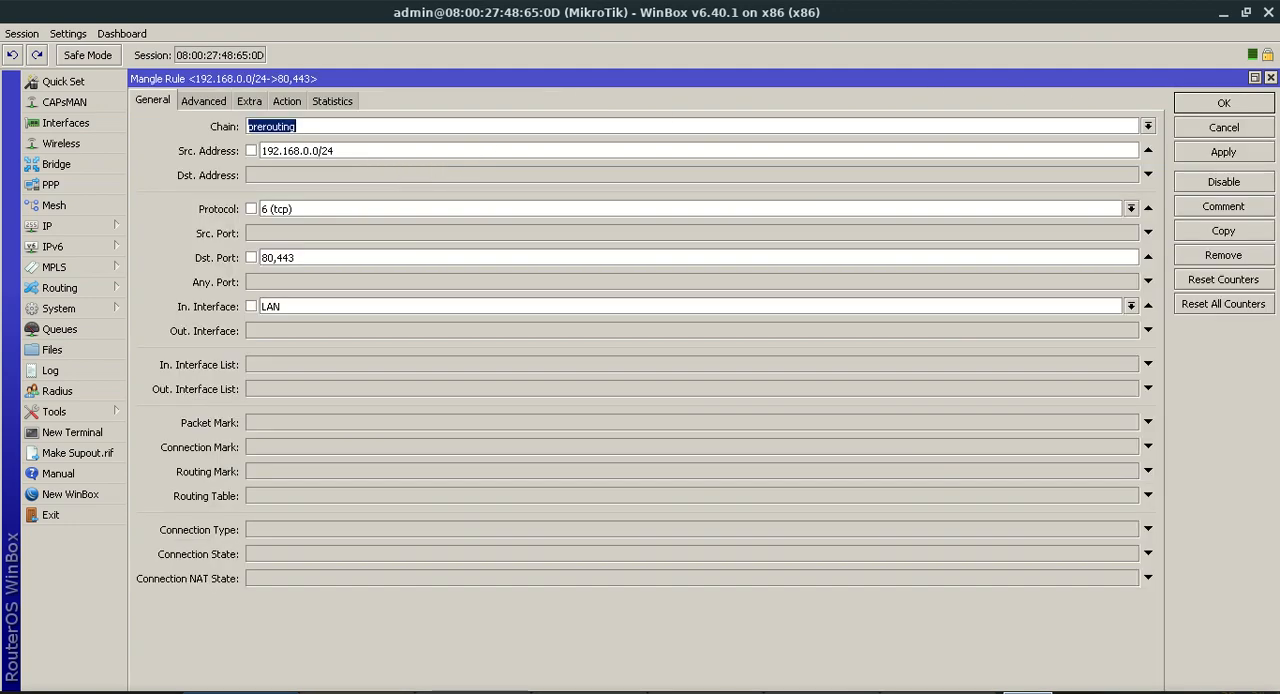
left_click(1246, 128)
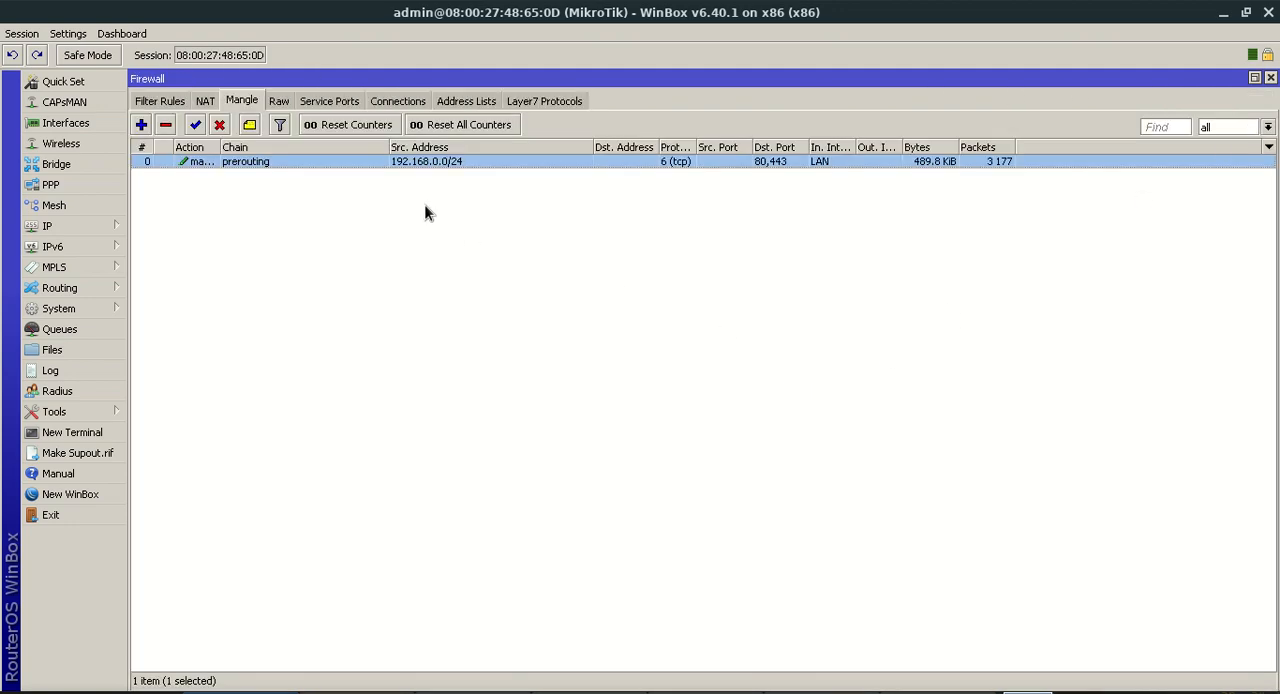